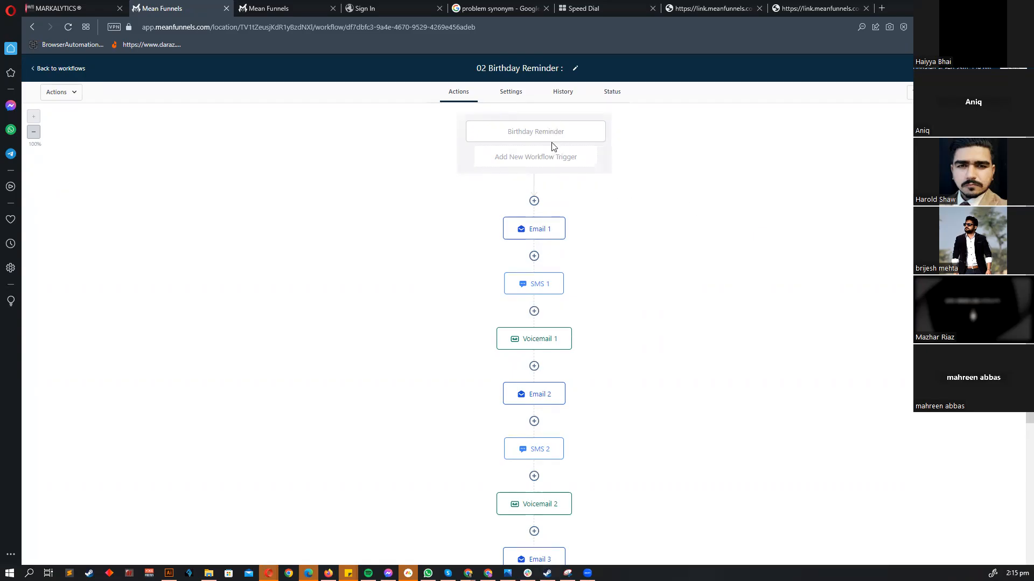
- Inspect the trigger types, the Birthday Reminder trigger and Email 1 settings without changing anything
left_click(539, 157)
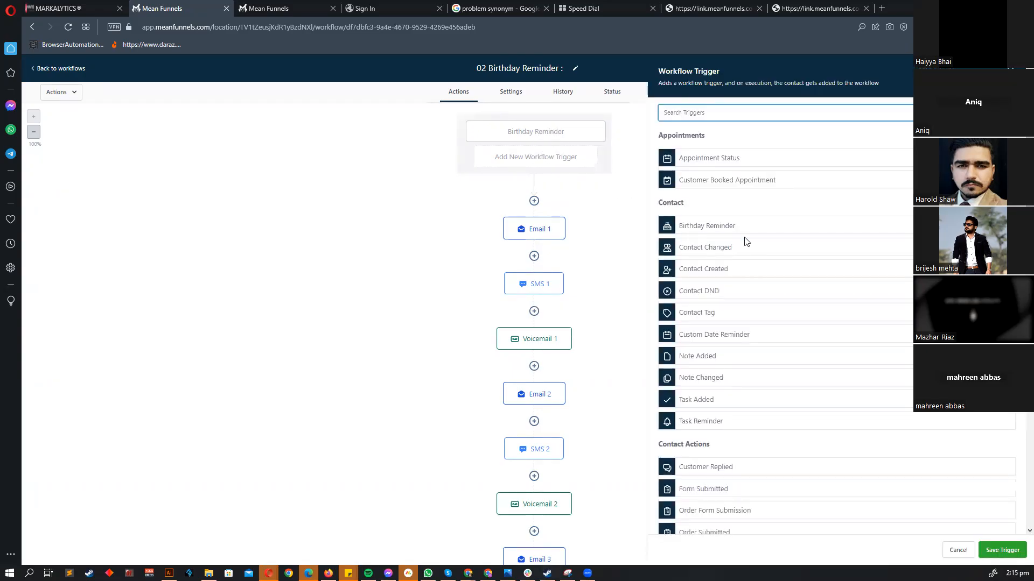
left_click(957, 550)
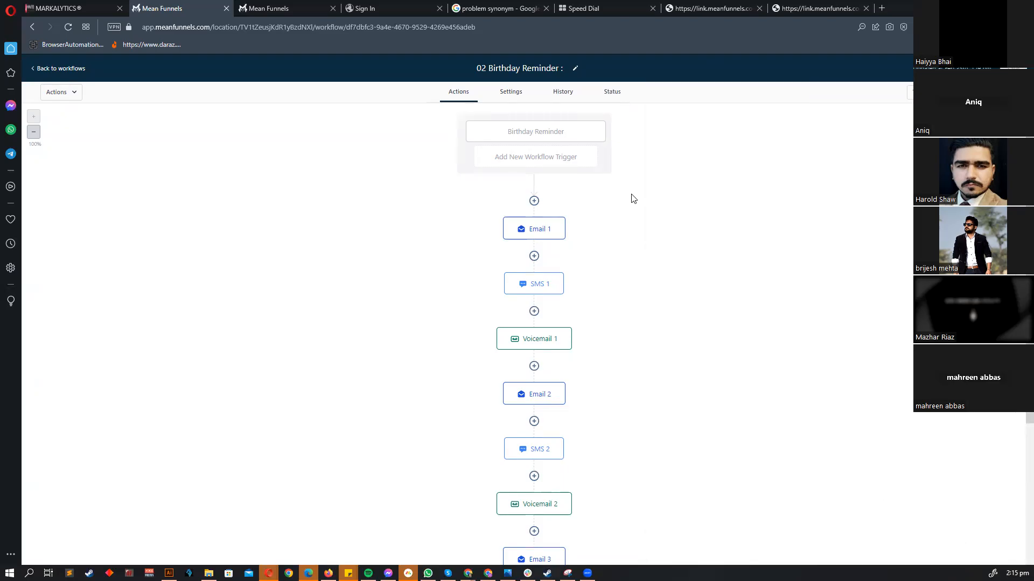
left_click(534, 132)
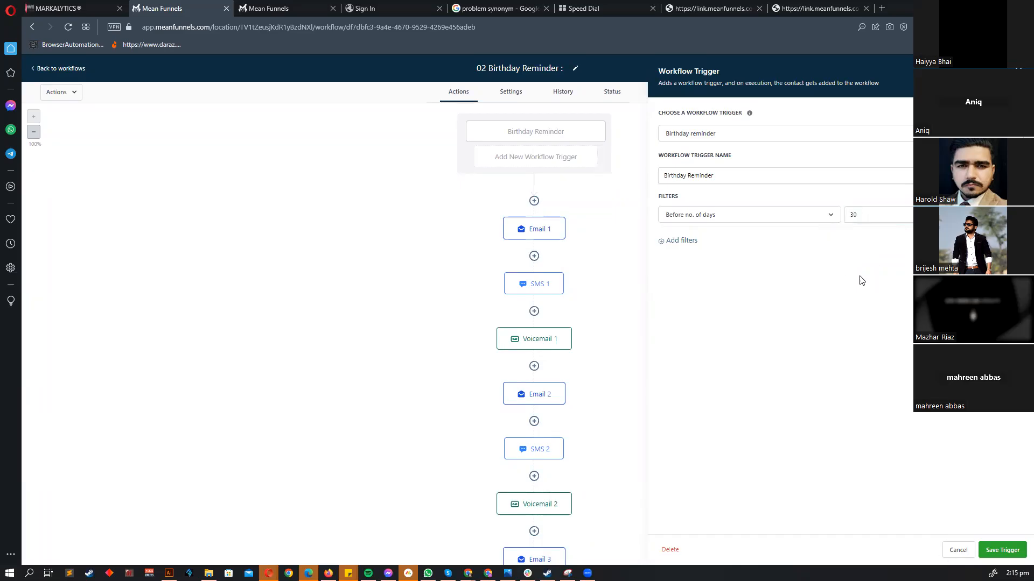
left_click(957, 548)
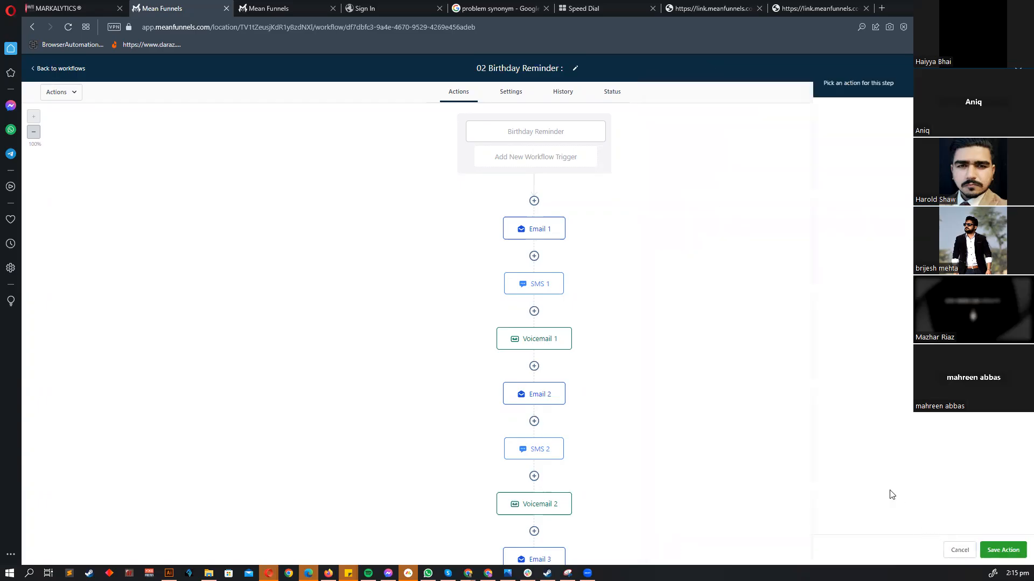
left_click(539, 232)
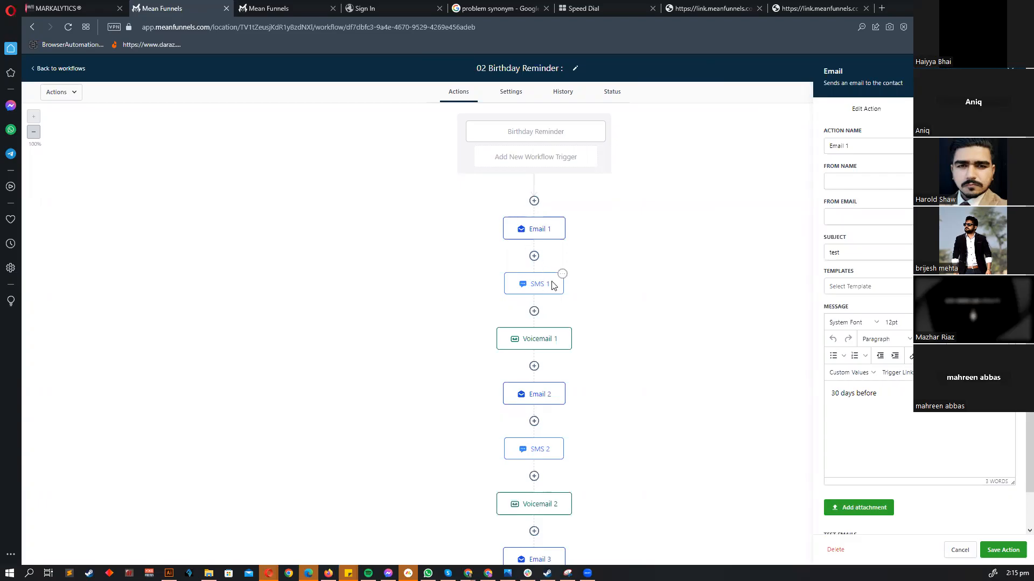
left_click(963, 551)
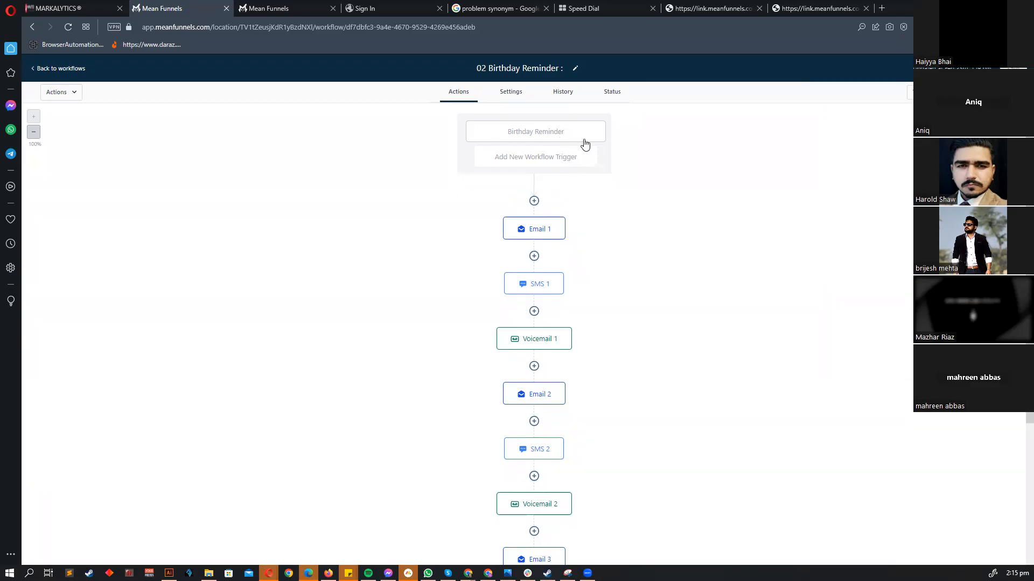
- Try a Wait step above Email 1 that waits for an event time, then discard it
scroll(591, 199, "down", 5)
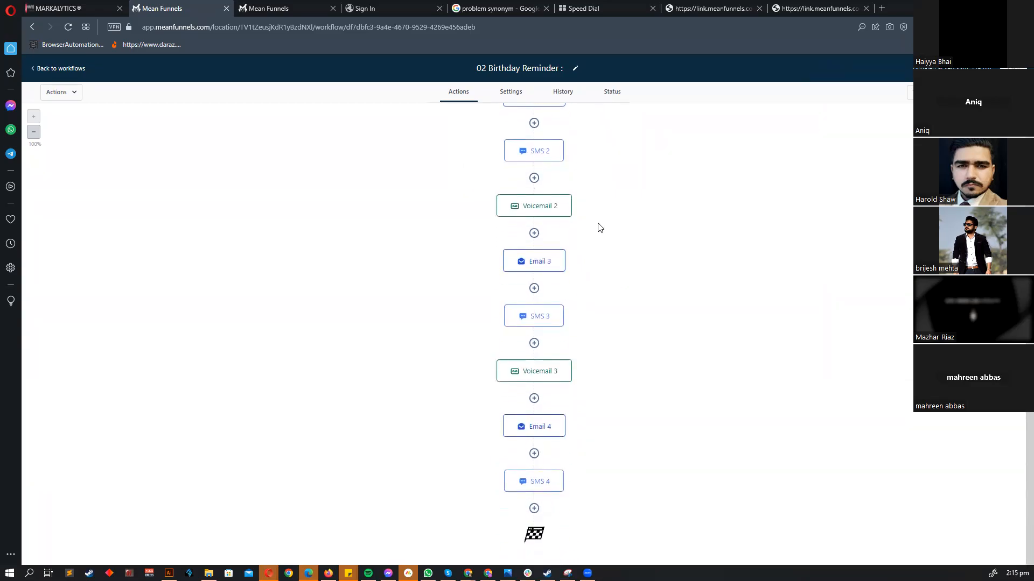
scroll(572, 426, "up", 5)
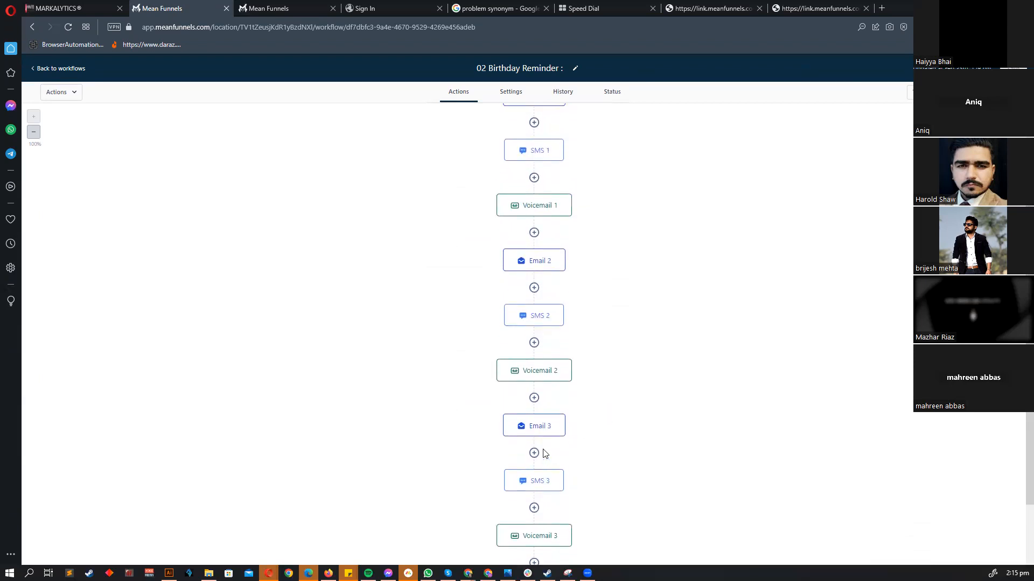
scroll(619, 287, "down", 5)
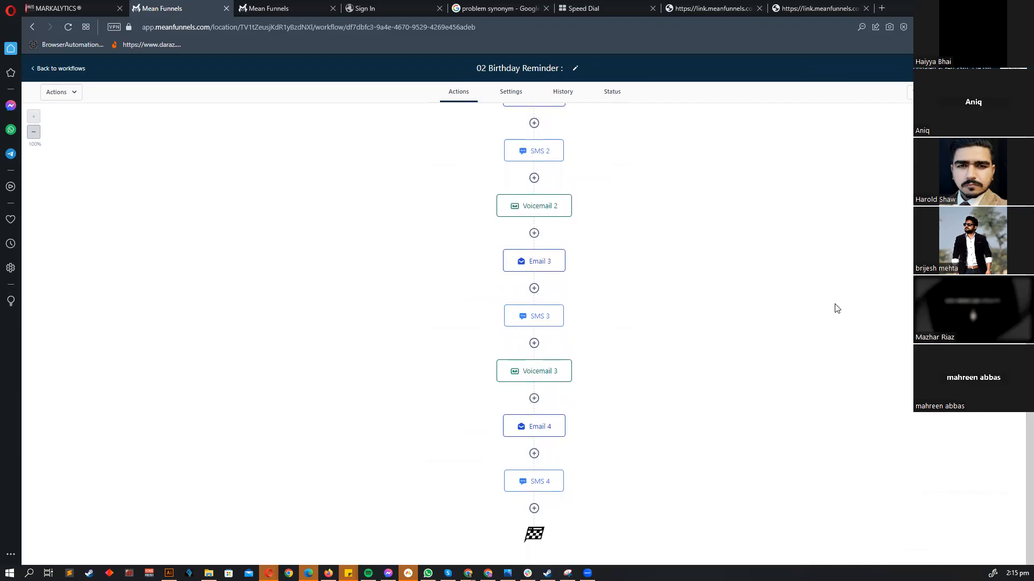
scroll(831, 311, "up", 4)
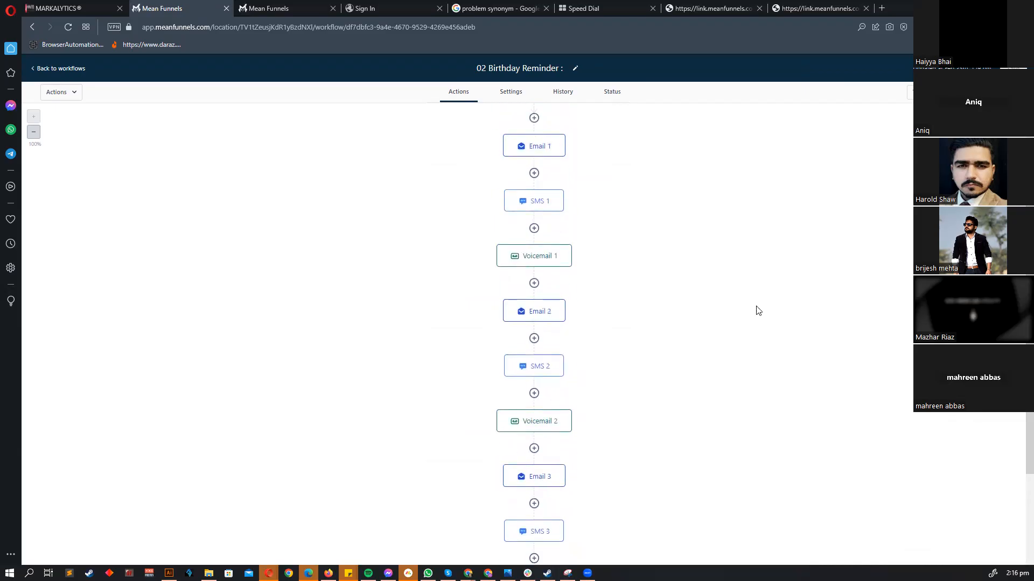
scroll(644, 327, "up", 2)
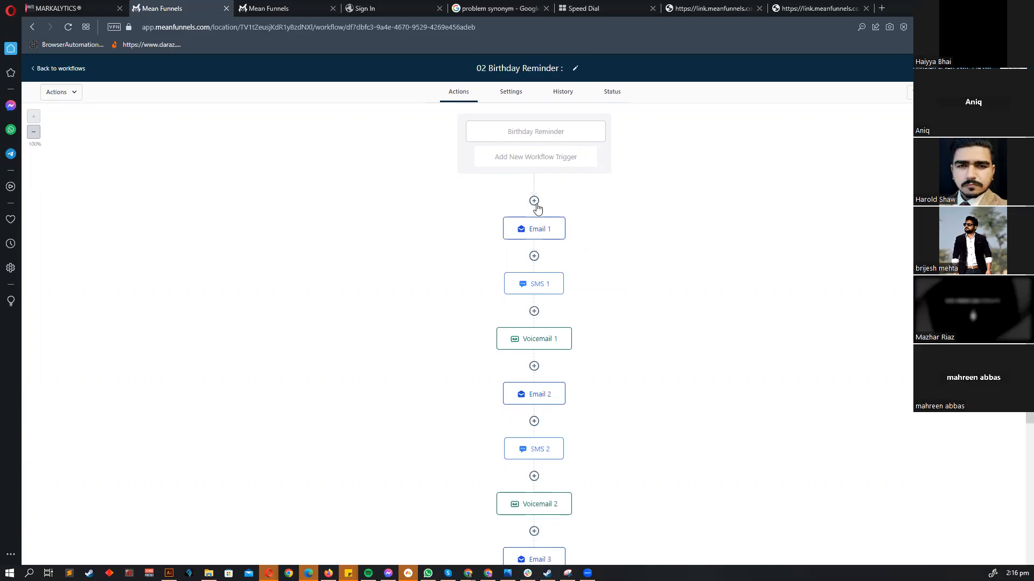
left_click(534, 200)
type("wait")
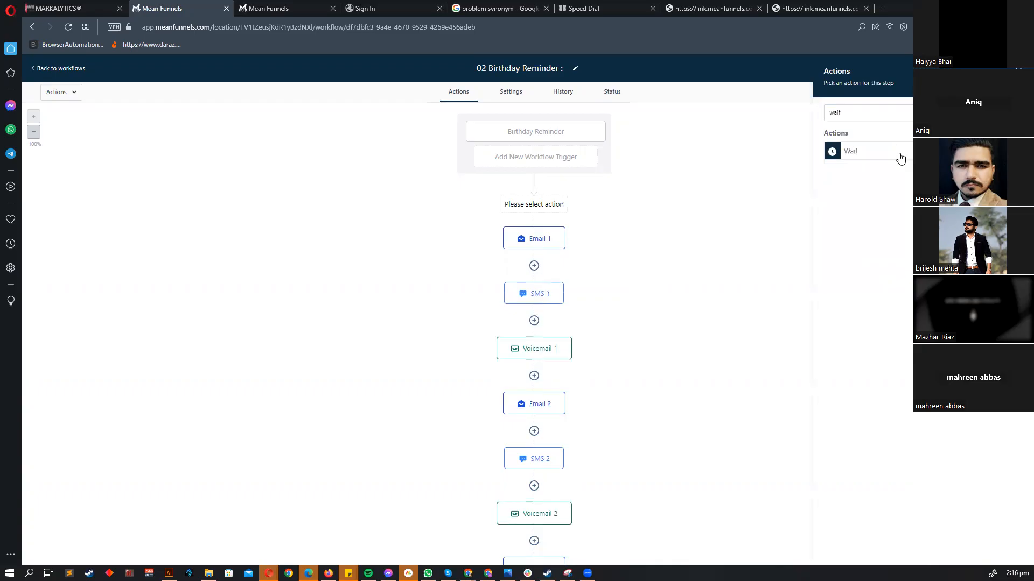
left_click(900, 157)
left_click(681, 171)
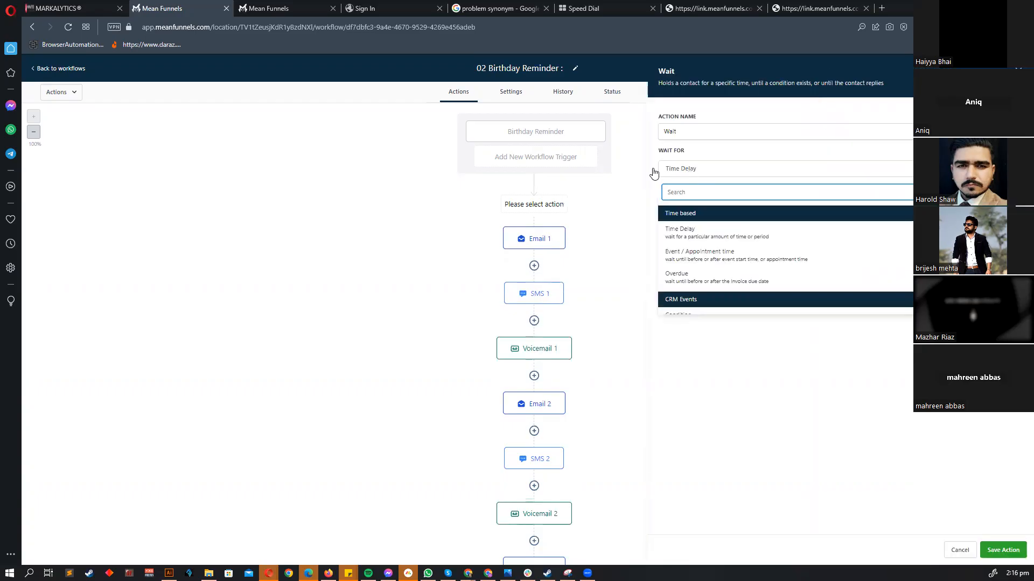
left_click(707, 261)
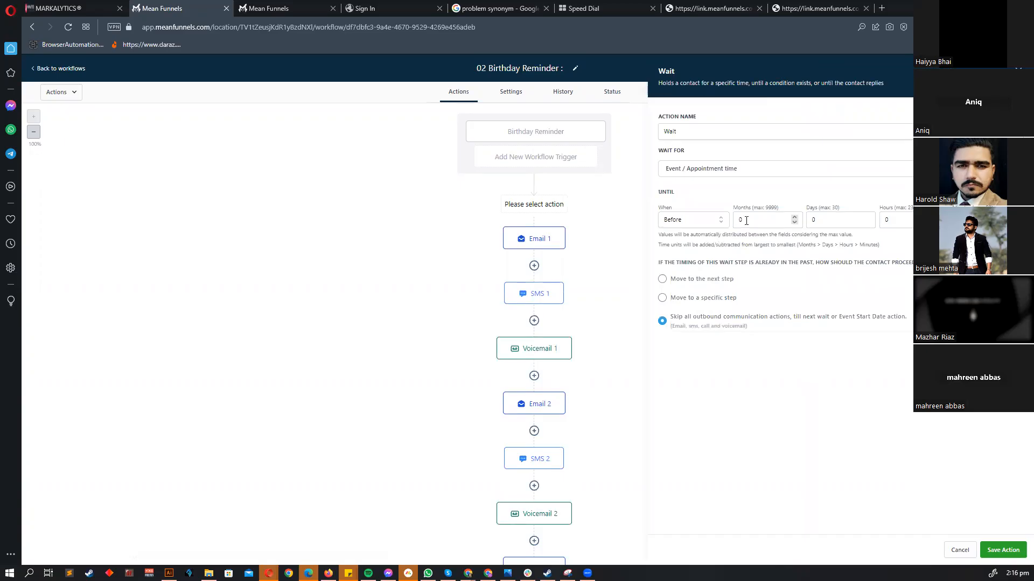
left_click(957, 551)
left_click(545, 134)
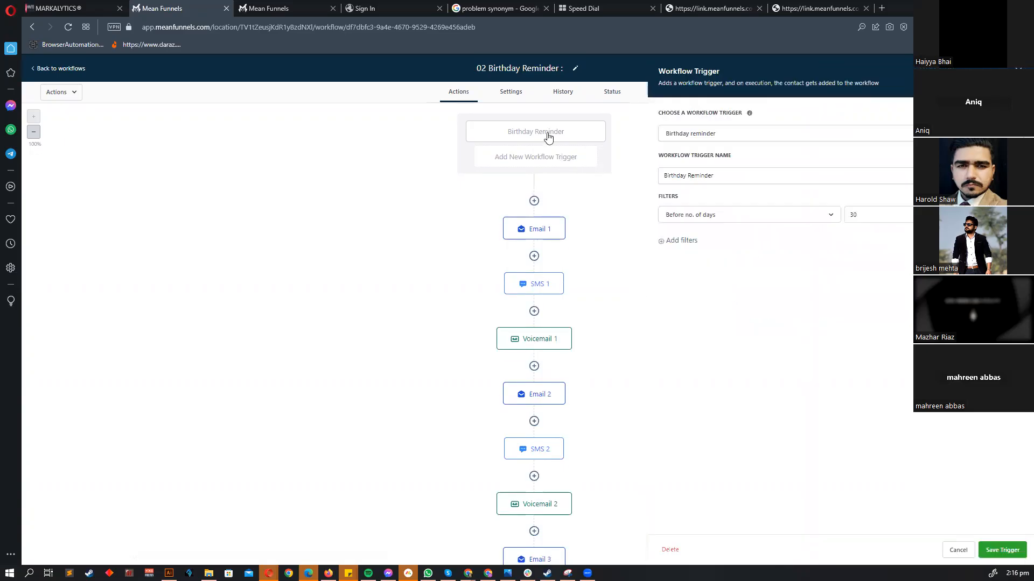
left_click(958, 551)
- Start another Wait step above Email 1, then discard it unfinished
left_click(534, 201)
type("wait")
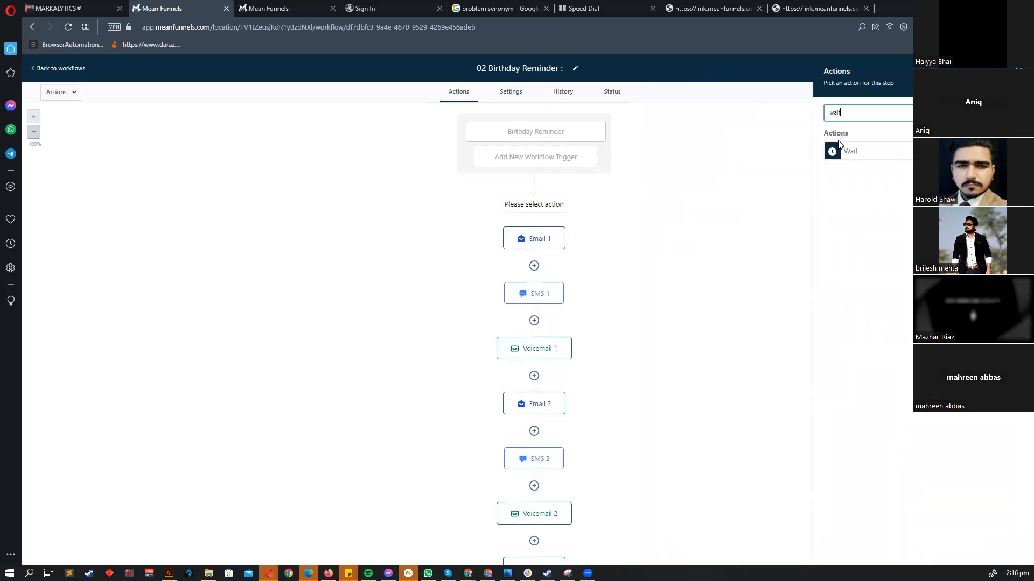
left_click(875, 149)
double_click(683, 207)
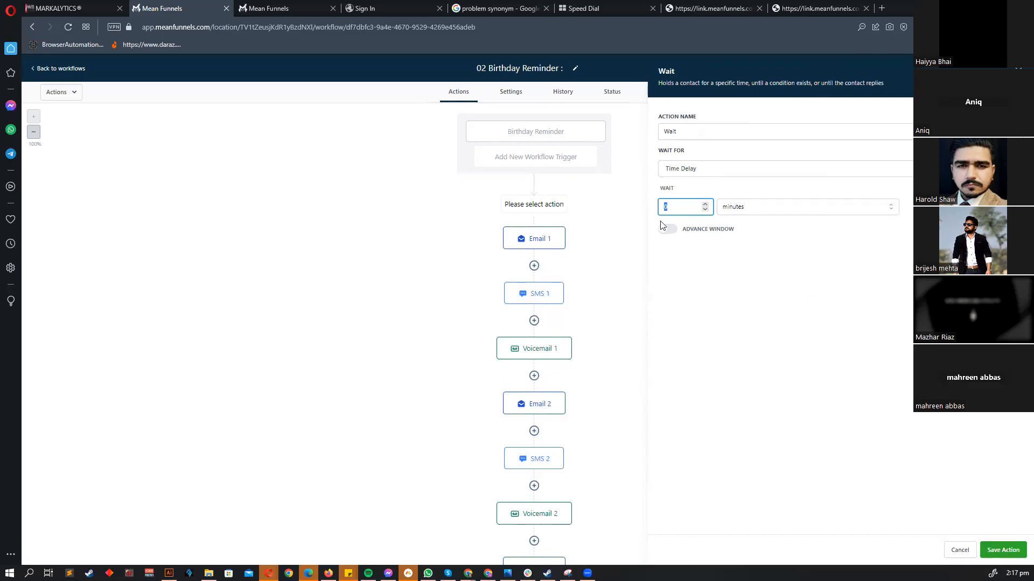
left_click(960, 550)
scroll(561, 370, "down", 5)
scroll(528, 358, "up", 6)
scroll(582, 301, "down", 5)
scroll(592, 353, "up", 5)
scroll(600, 348, "down", 5)
scroll(592, 354, "up", 5)
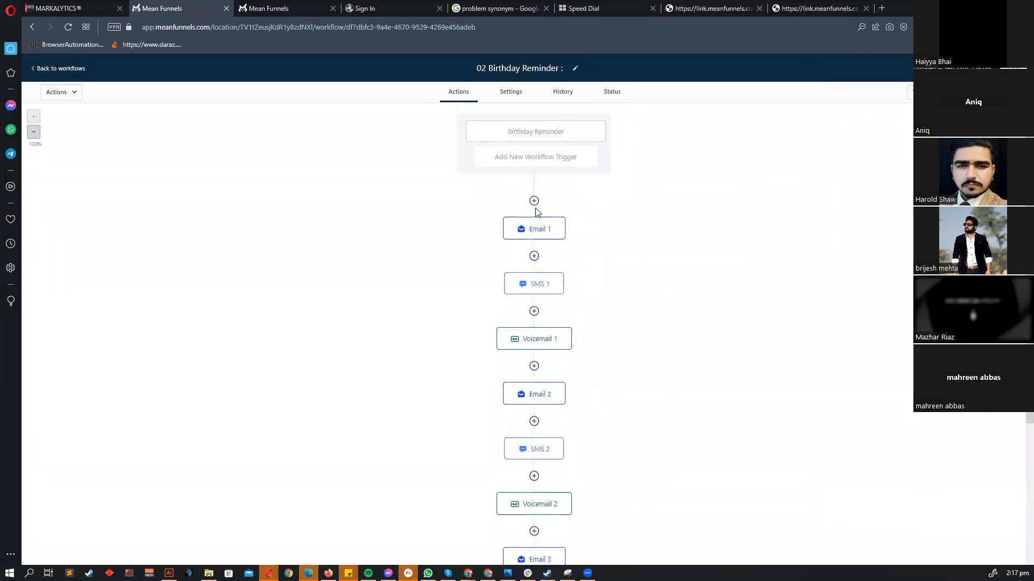
- Add a Wait step of 10 days after Voicemail 1 and save it
left_click(534, 366)
type("wait")
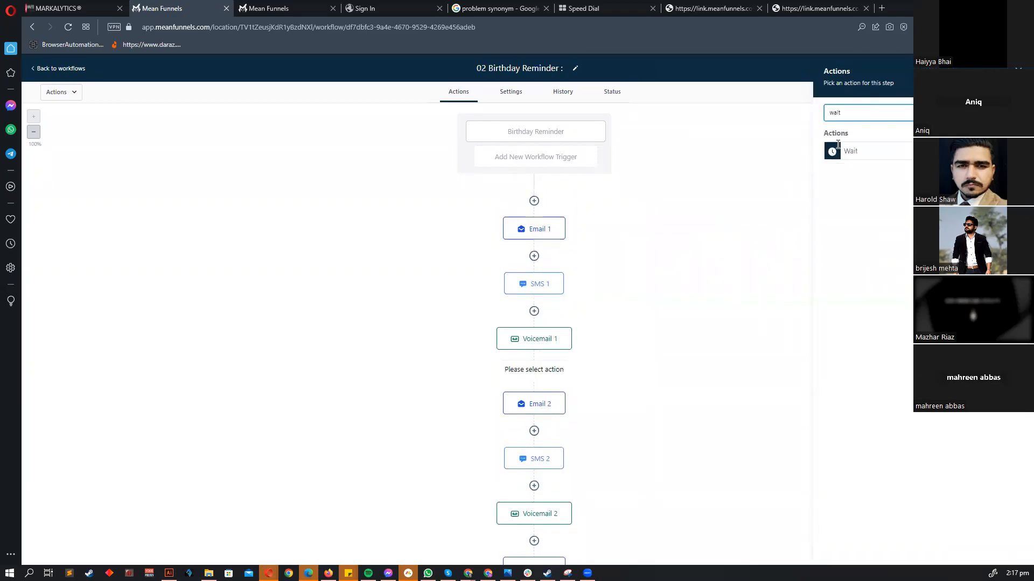
left_click(850, 151)
double_click(710, 208)
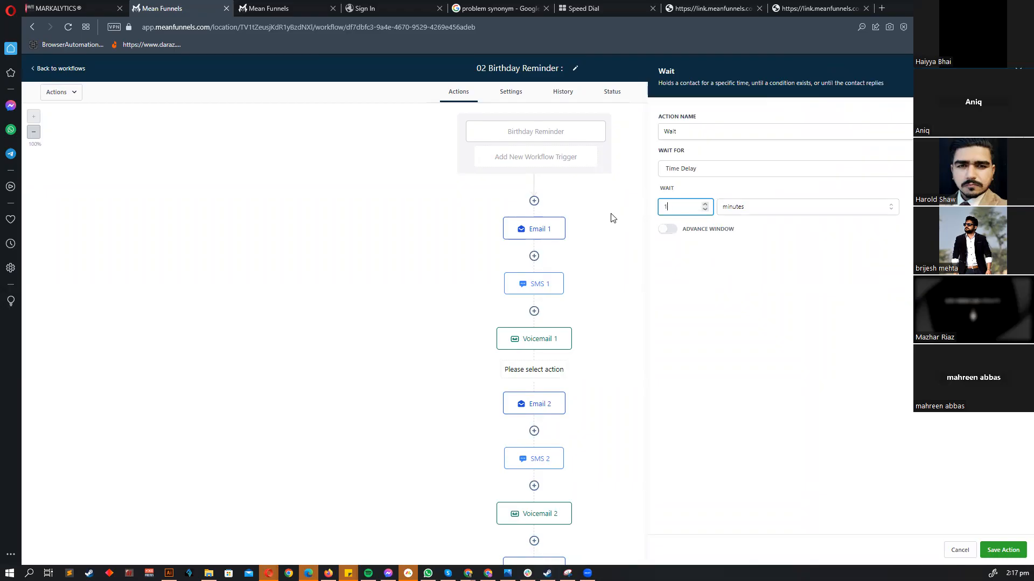
left_click(736, 212)
left_click(745, 218)
left_click(738, 260)
left_click(1002, 550)
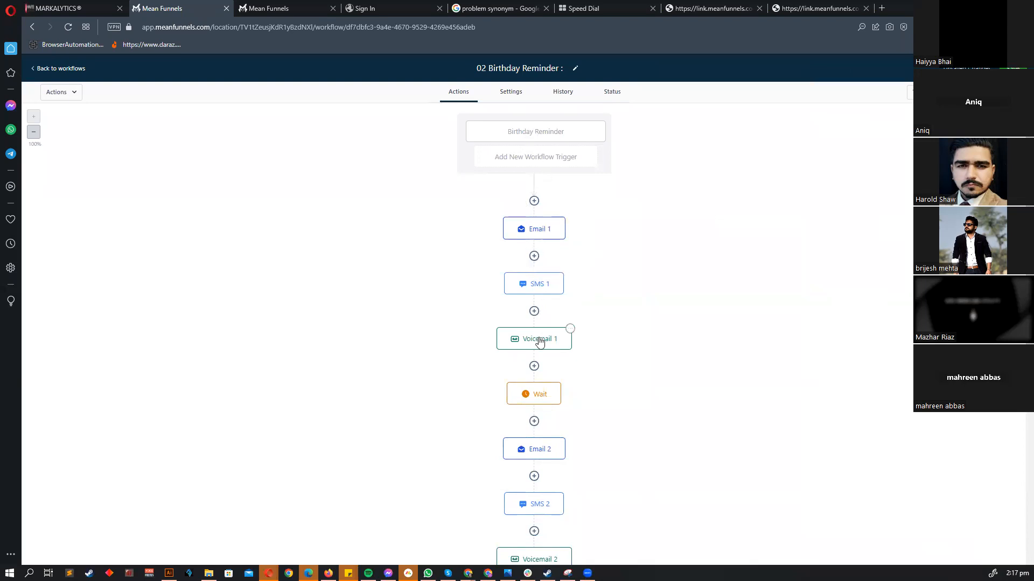
- Rename the new wait step to 'Wait 10 Days' and save it
left_click(534, 398)
left_click(785, 136)
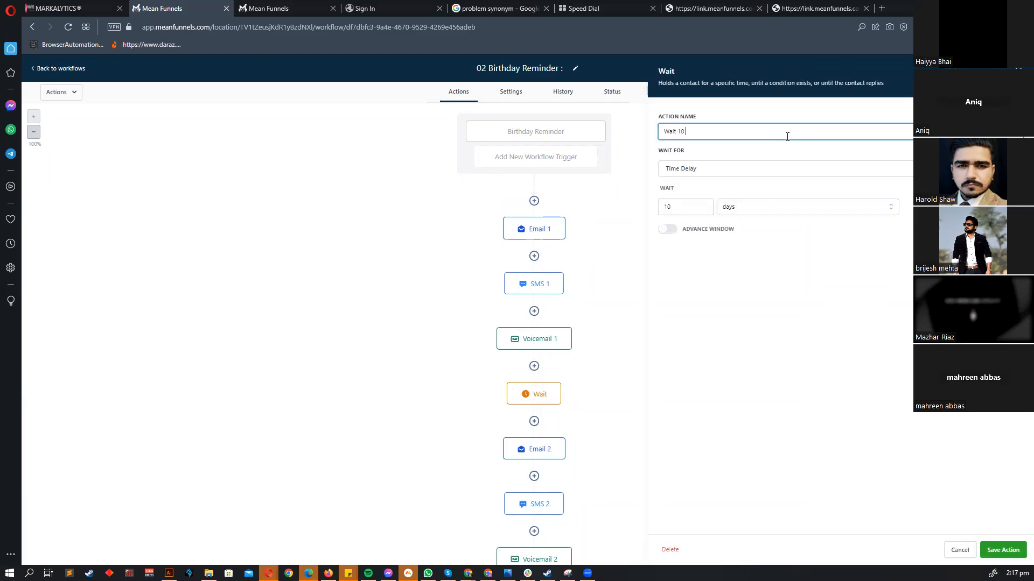
left_click(1002, 550)
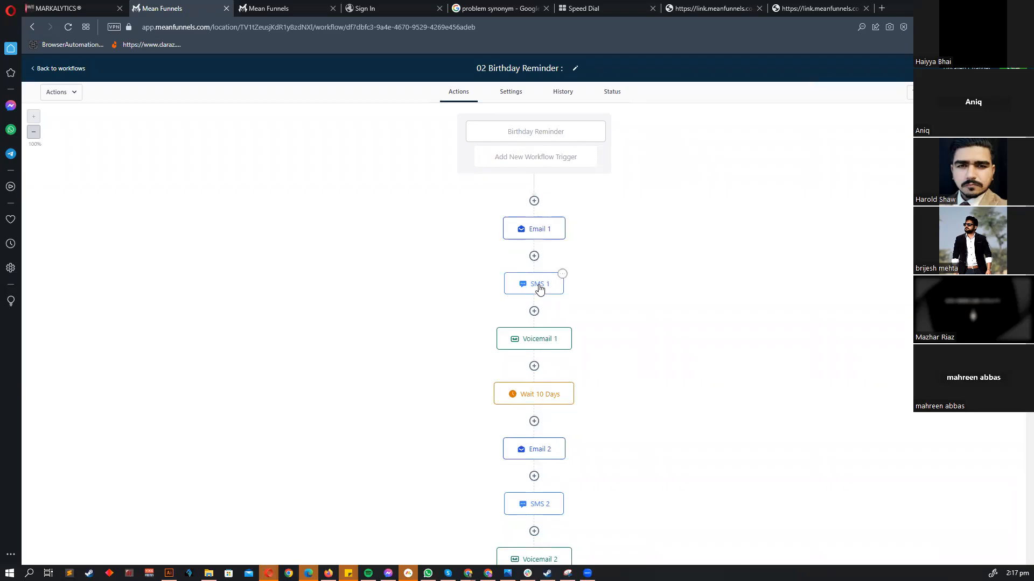
scroll(543, 341, "down", 3)
left_click(572, 223)
mouse_move(589, 249)
left_click(657, 250)
scroll(556, 396, "down", 1)
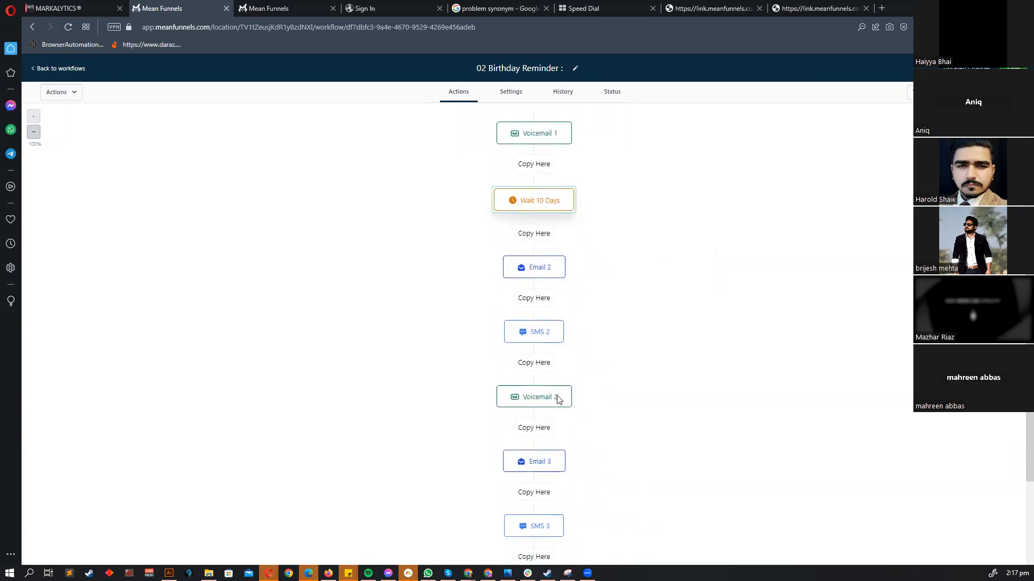
left_click(542, 424)
scroll(554, 242, "up", 3)
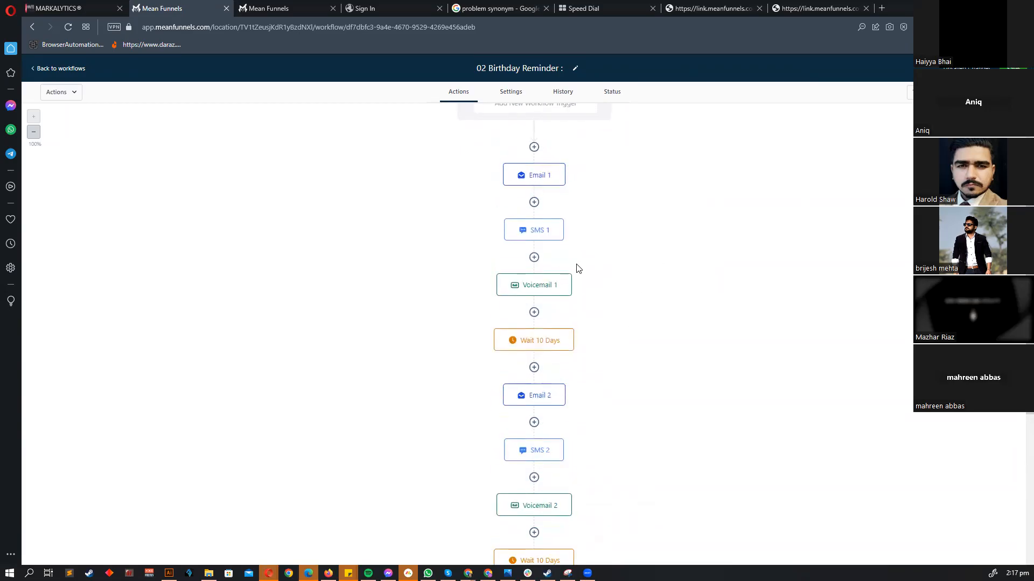
scroll(543, 396, "down", 2)
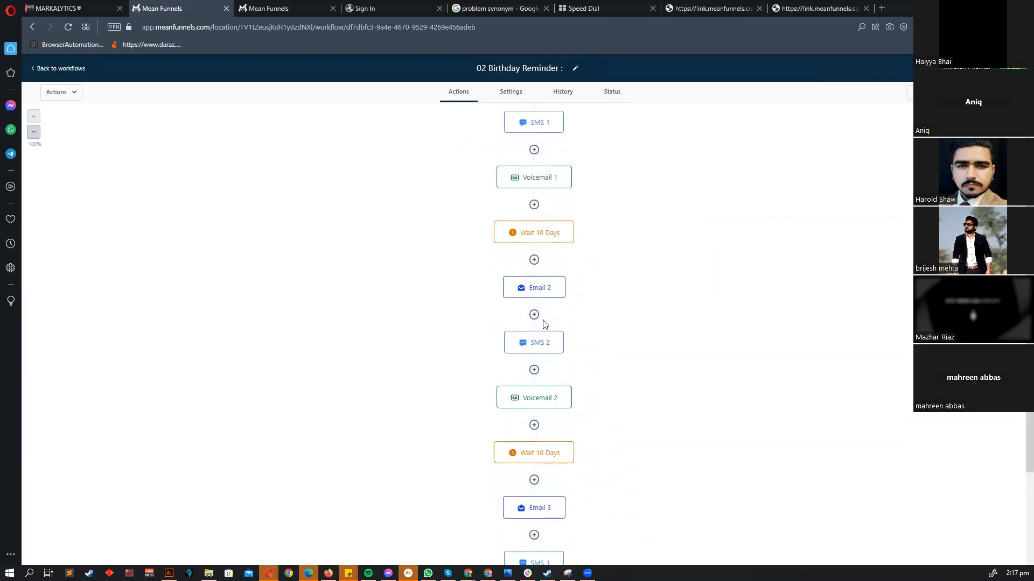
scroll(558, 360, "down", 5)
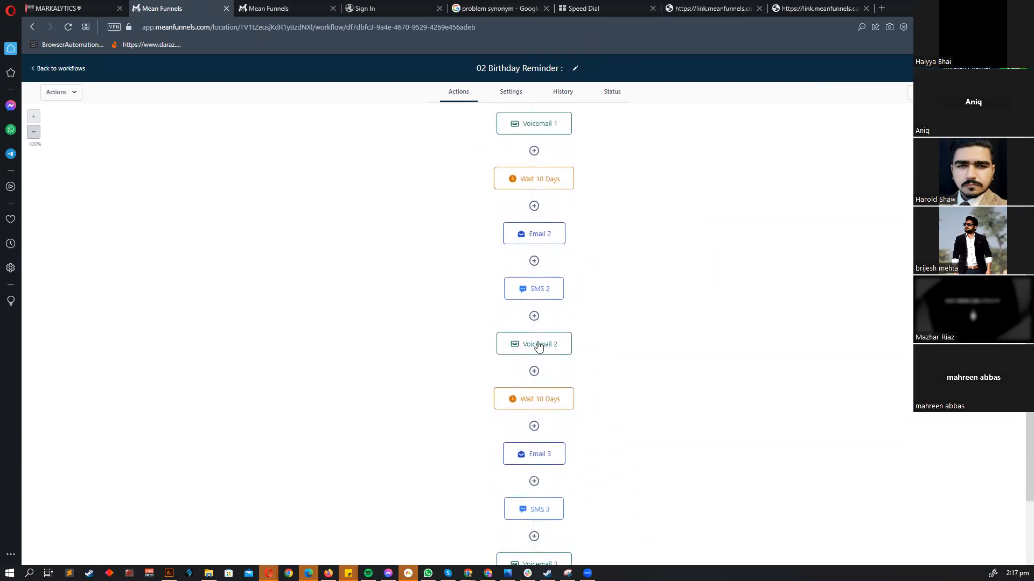
left_click(572, 200)
mouse_move(592, 222)
left_click(658, 229)
scroll(713, 268, "down", 1)
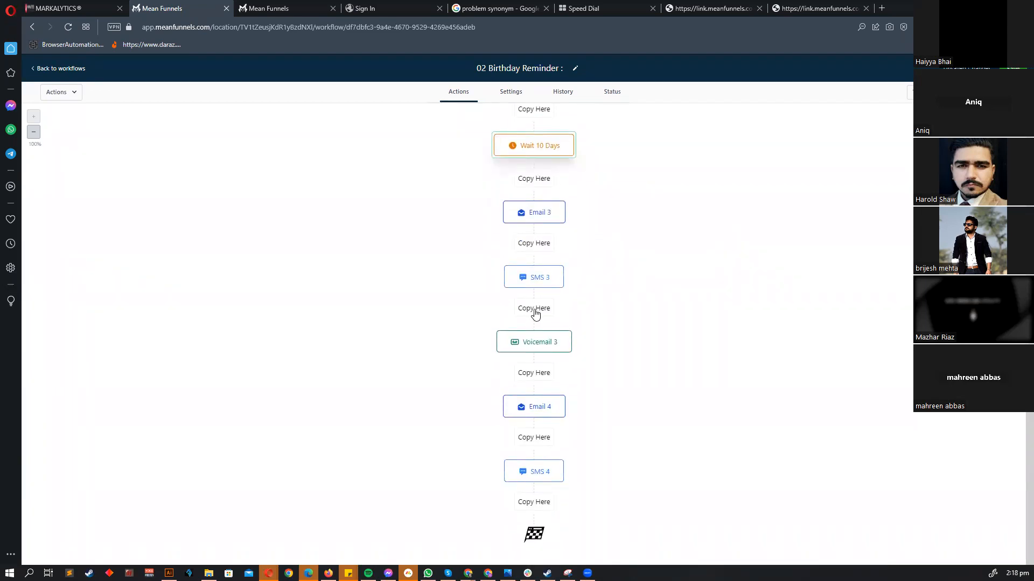
left_click(535, 374)
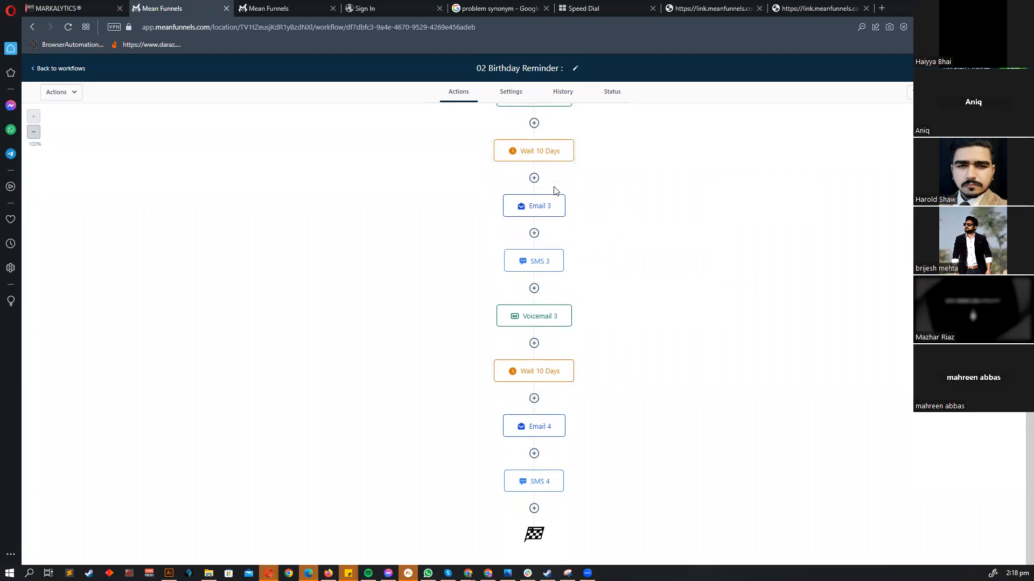
scroll(605, 306, "up", 4)
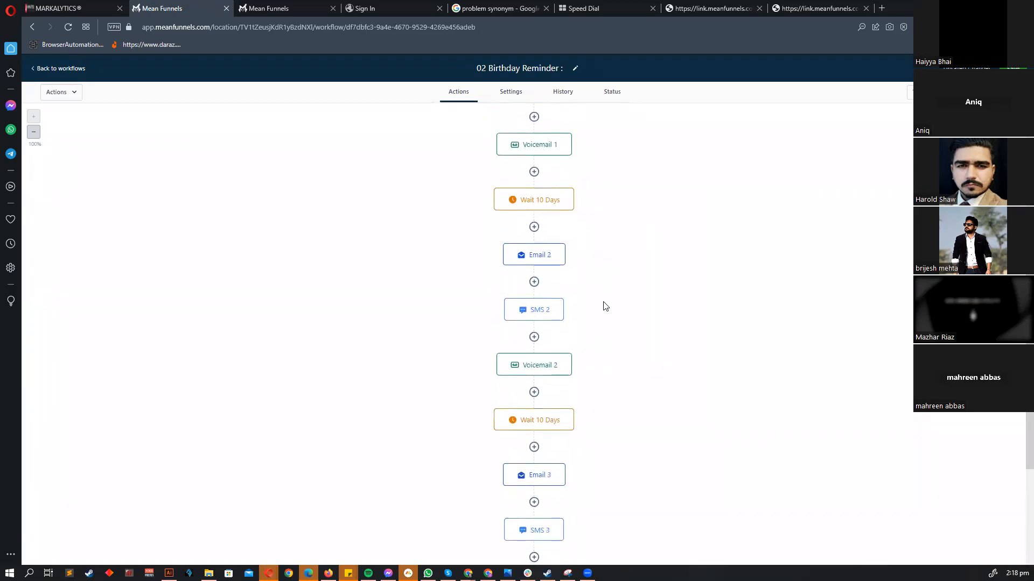
scroll(605, 306, "up", 3)
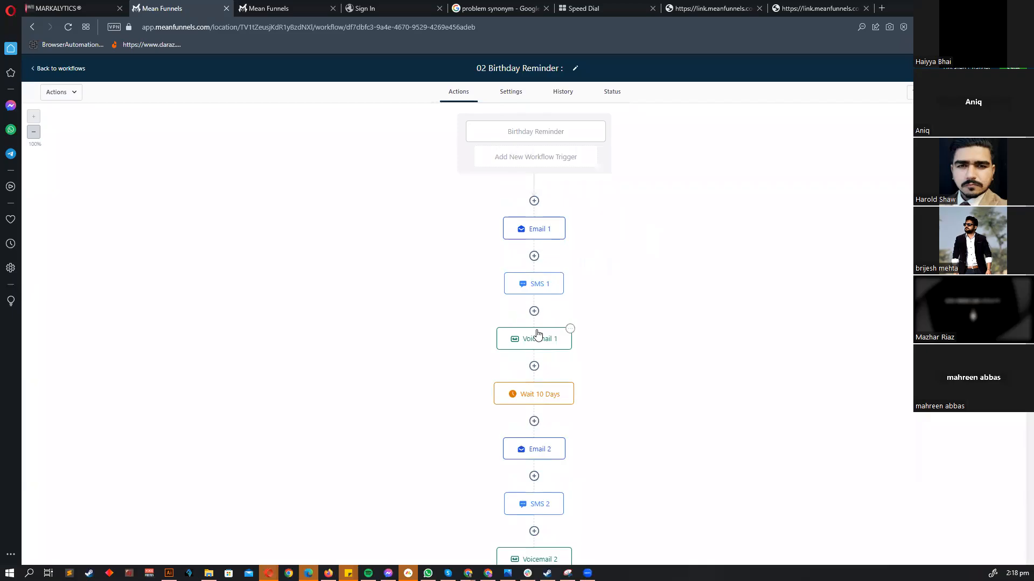
scroll(538, 323, "down", 6)
scroll(539, 156, "up", 2)
scroll(592, 226, "down", 3)
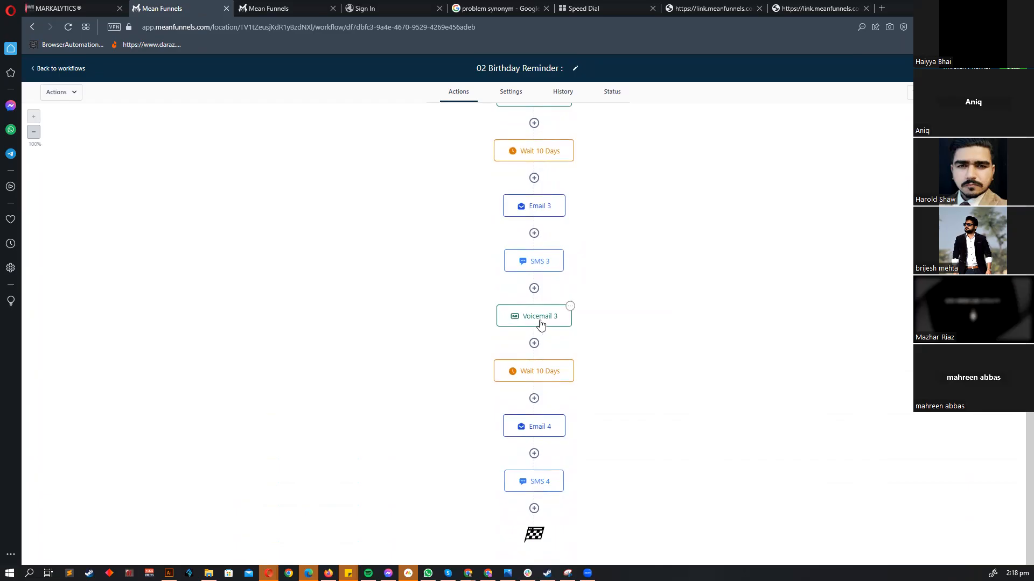
left_click(549, 426)
left_click(950, 550)
scroll(666, 411, "up", 8)
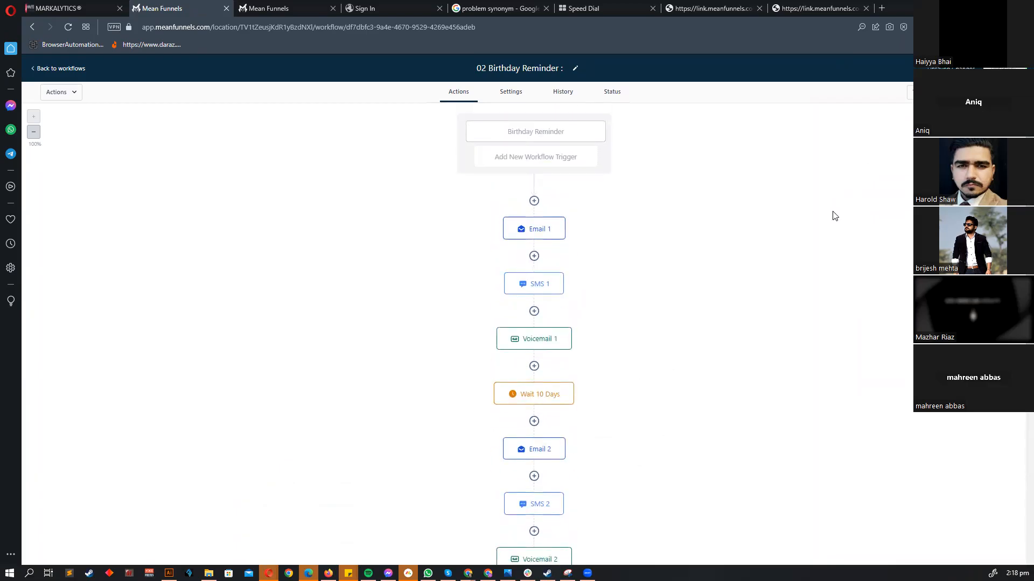
scroll(667, 247, "down", 8)
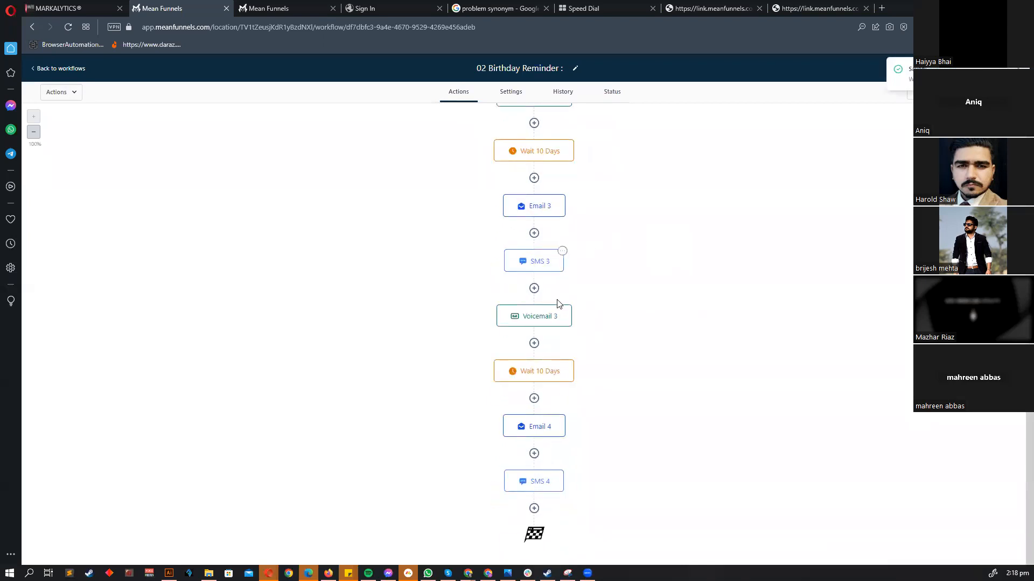
scroll(560, 301, "up", 8)
scroll(533, 350, "down", 5)
scroll(494, 219, "up", 7)
left_click(556, 136)
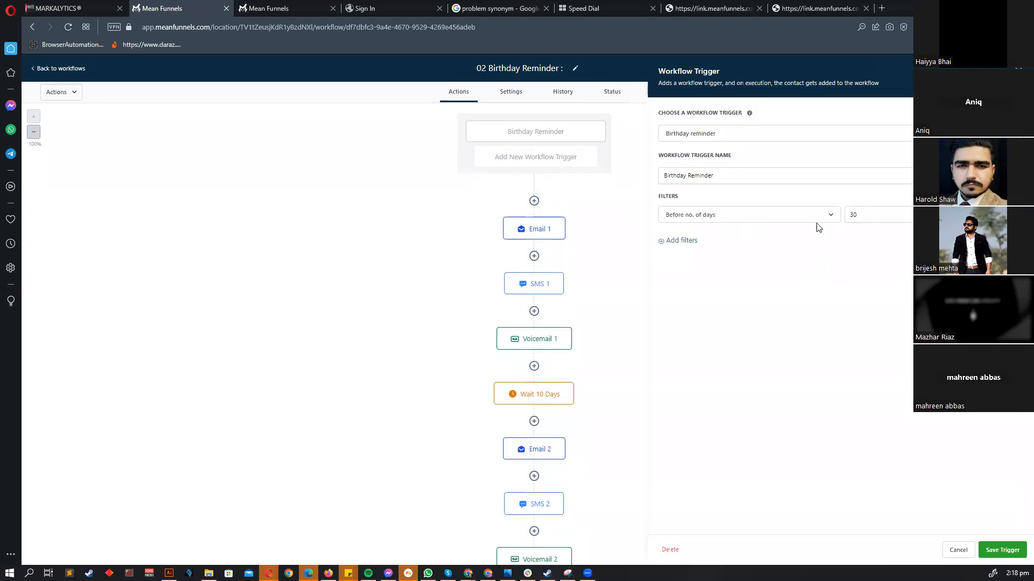
left_click(960, 554)
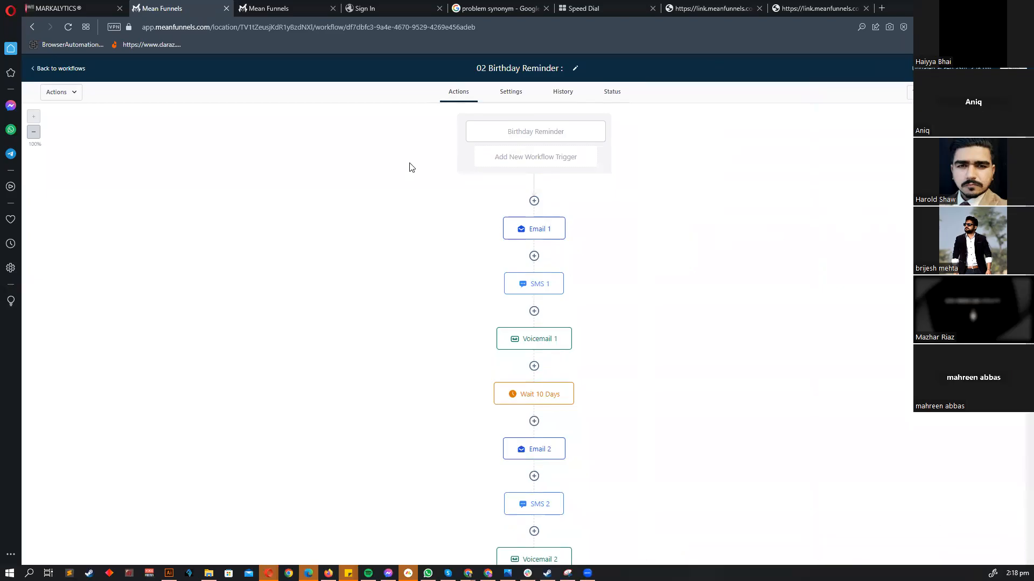
left_click(555, 138)
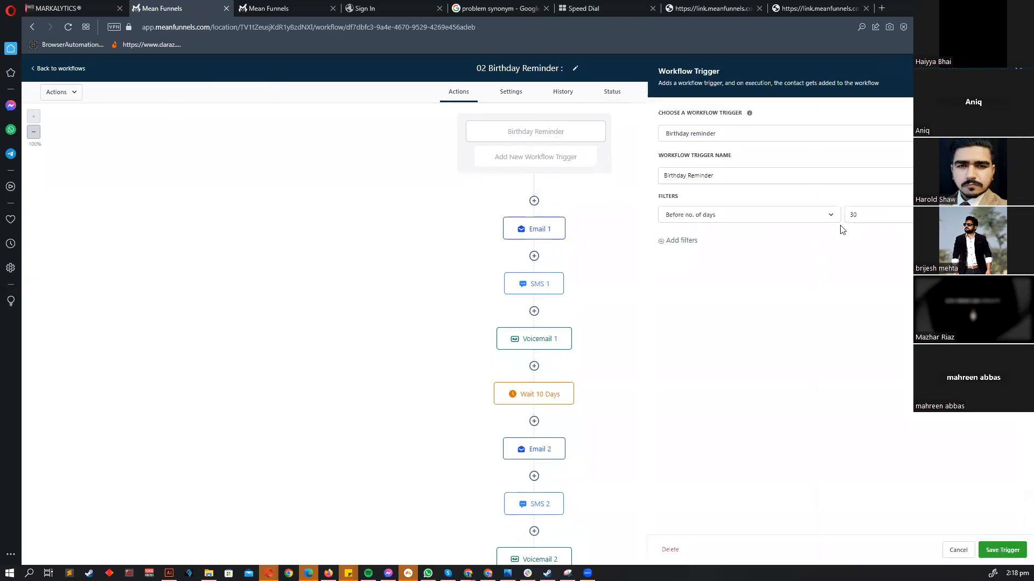
left_click(954, 555)
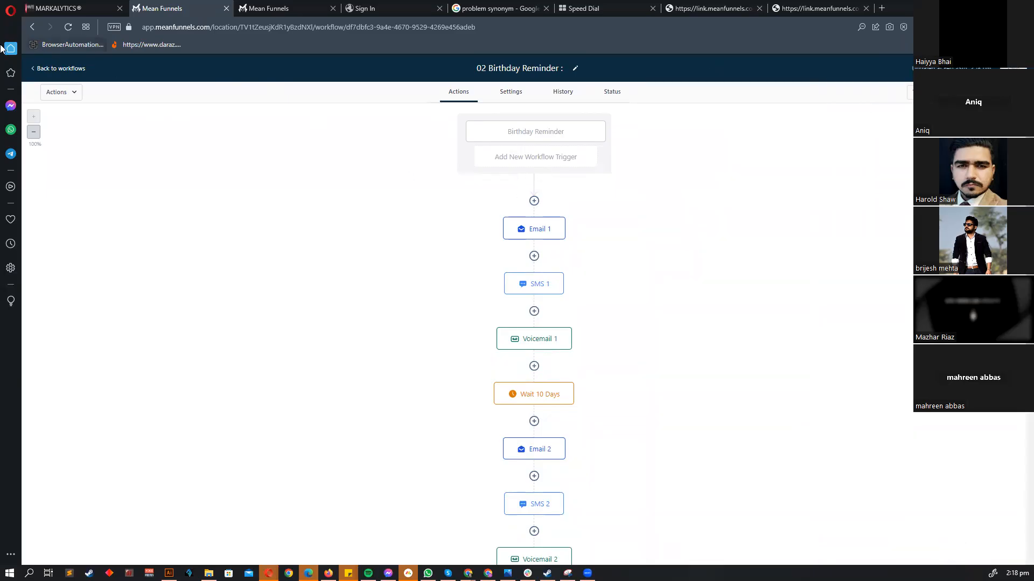
- Open the 03 Contact changed workflow and review its Contact Changed trigger's checkbox filters
left_click(58, 70)
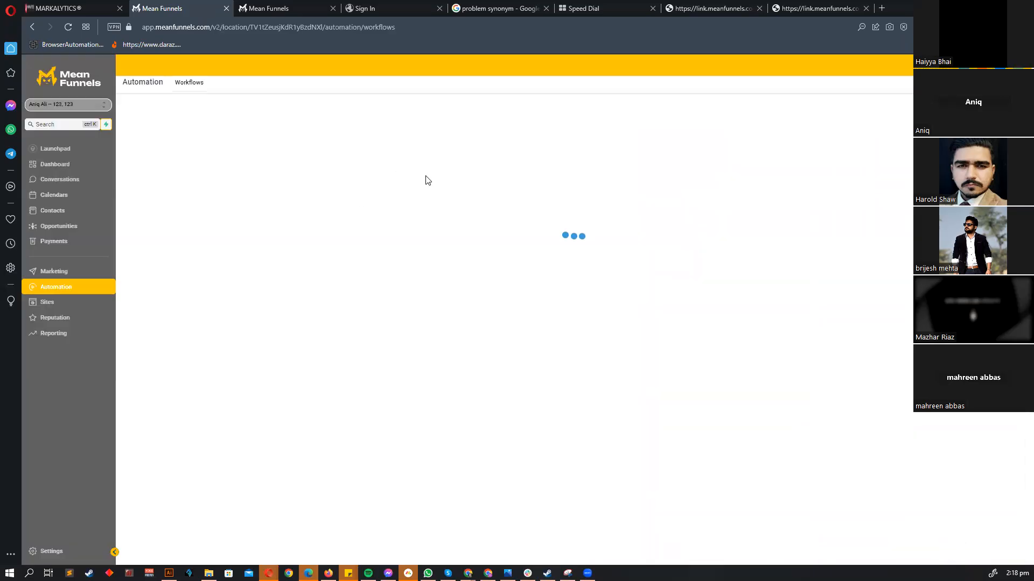
left_click(403, 264)
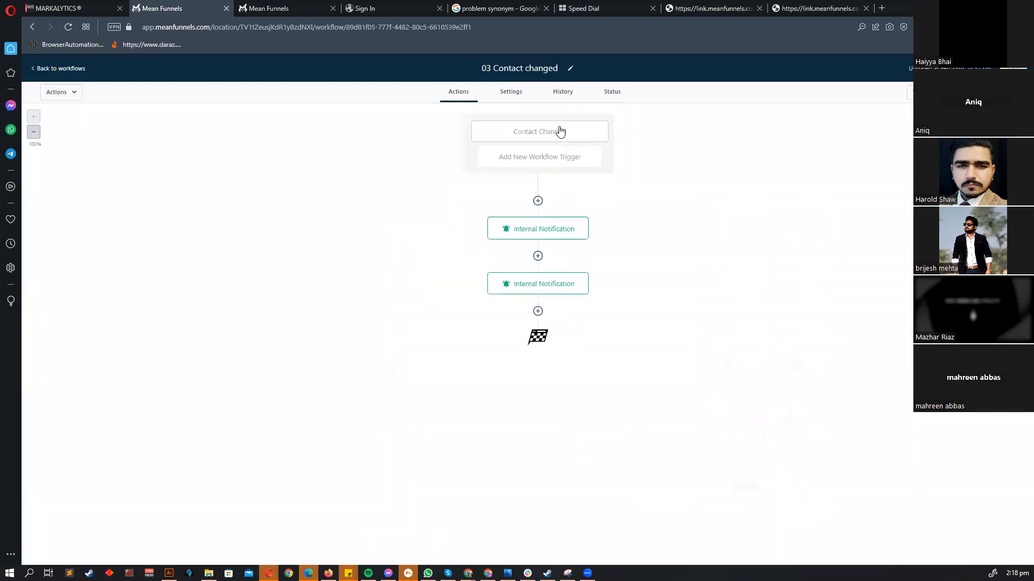
left_click(550, 129)
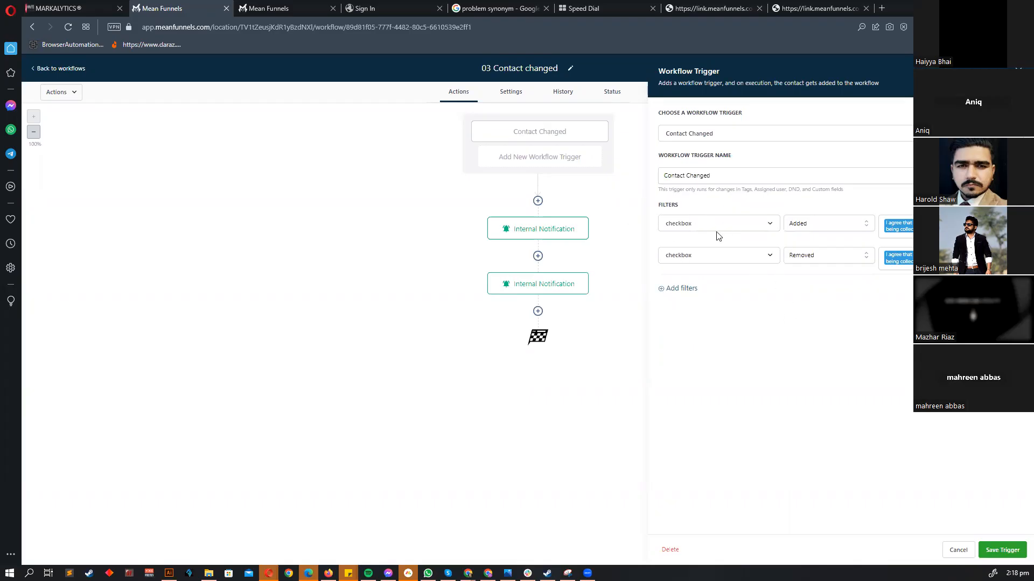
left_click(696, 231)
left_click(719, 212)
left_click(896, 258)
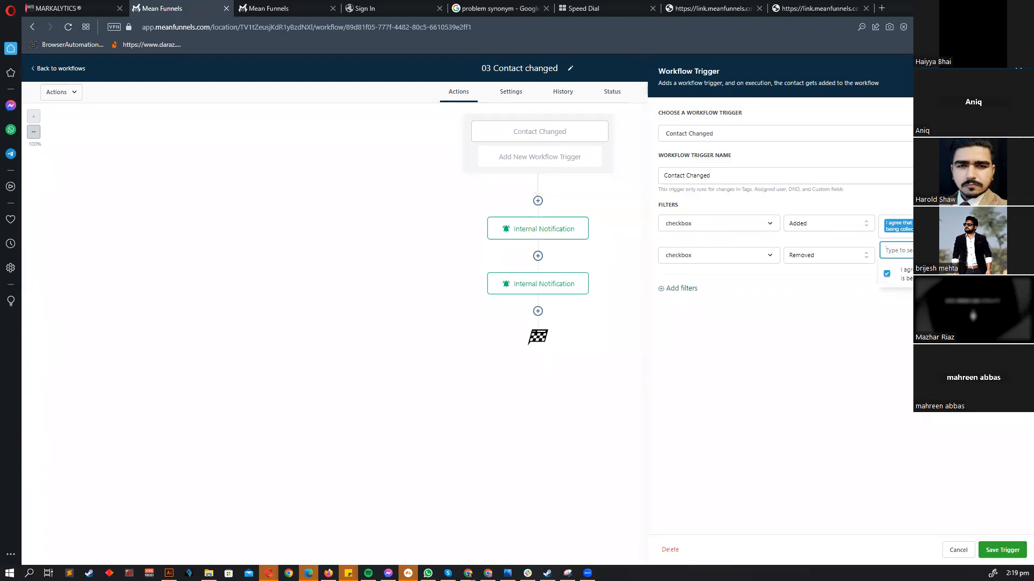
left_click(960, 547)
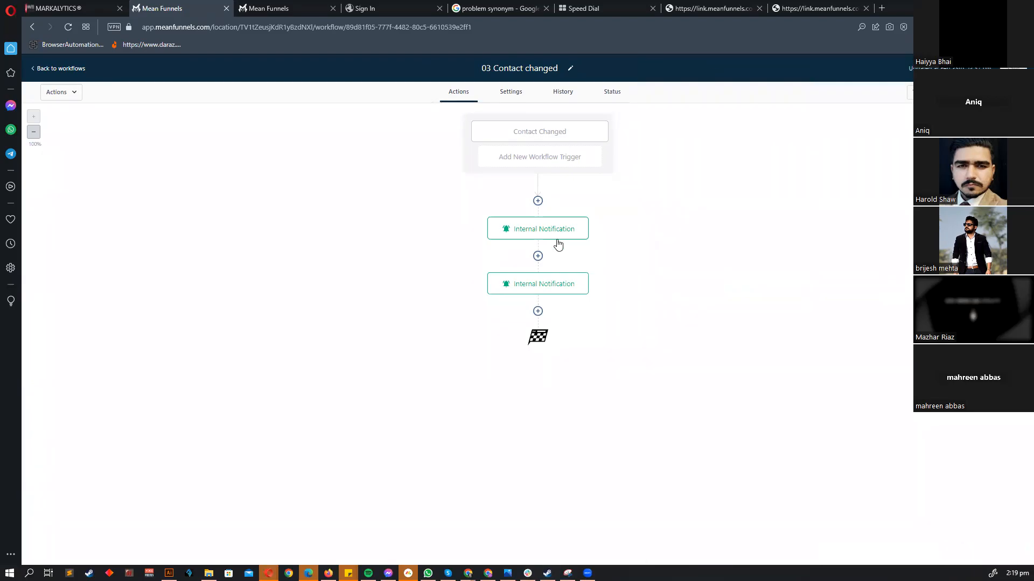
left_click(576, 132)
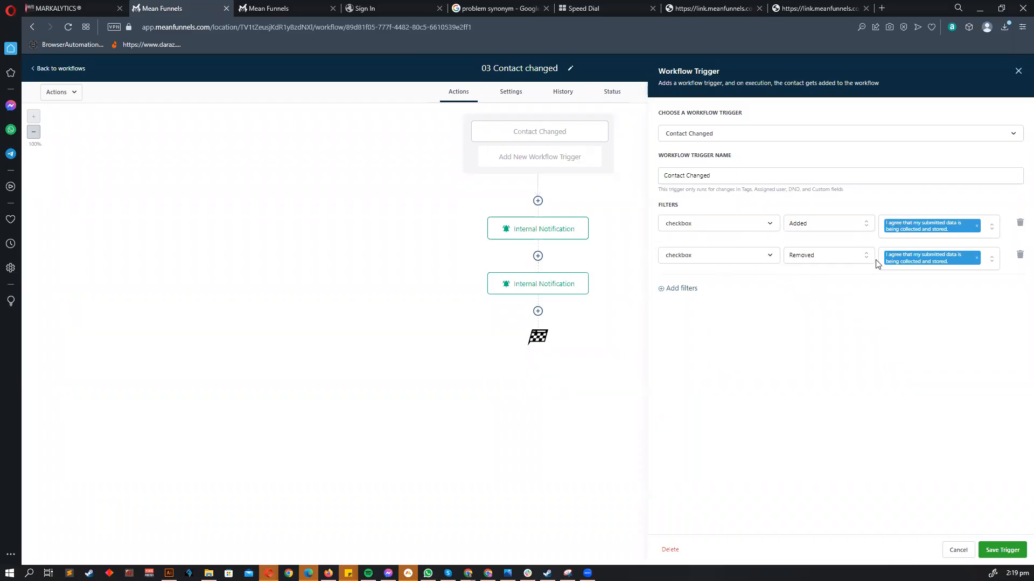
left_click(958, 550)
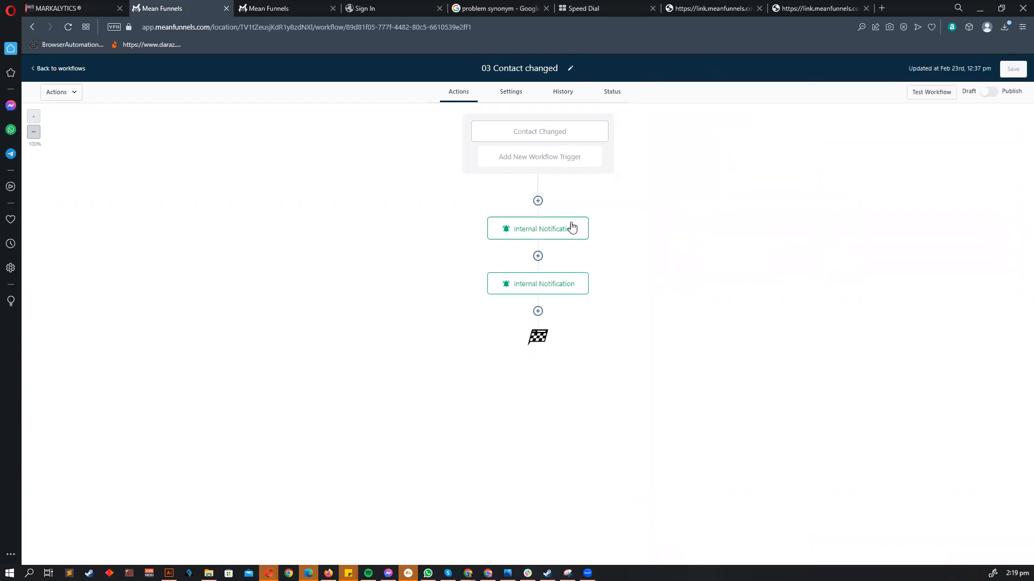
left_click(576, 133)
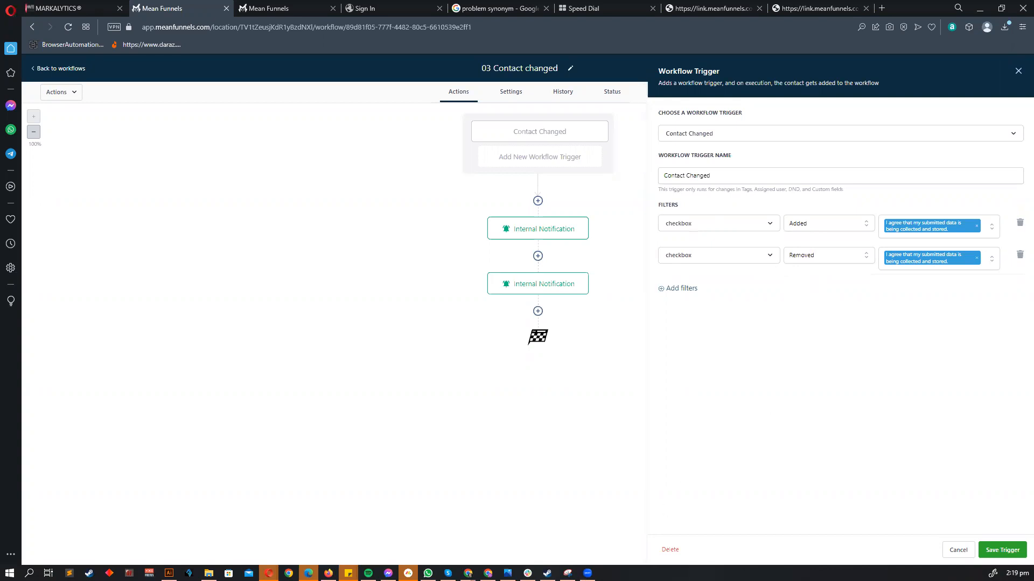
- Replace the checkbox filters with DND 'Has changed to' Enabled DND for all channels, and save
left_click(1020, 225)
left_click(685, 214)
left_click(702, 225)
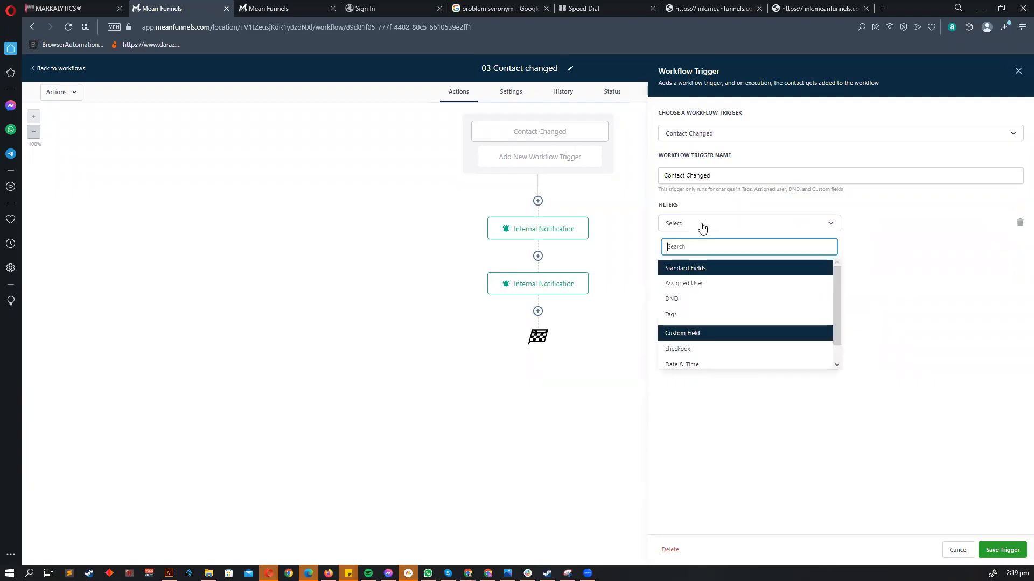
left_click(707, 301)
left_click(891, 227)
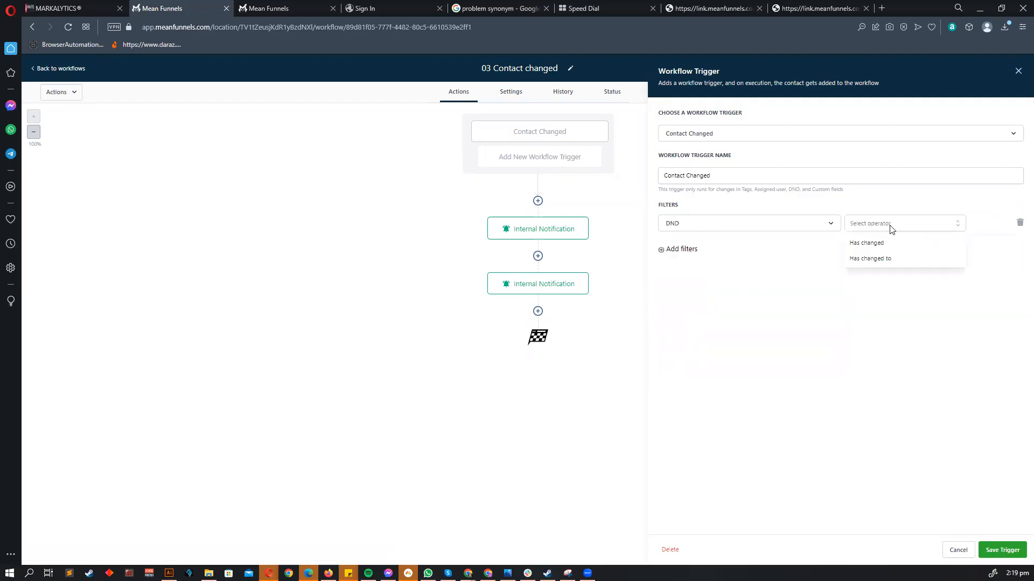
left_click(883, 243)
left_click(891, 226)
left_click(890, 261)
left_click(919, 224)
left_click(899, 284)
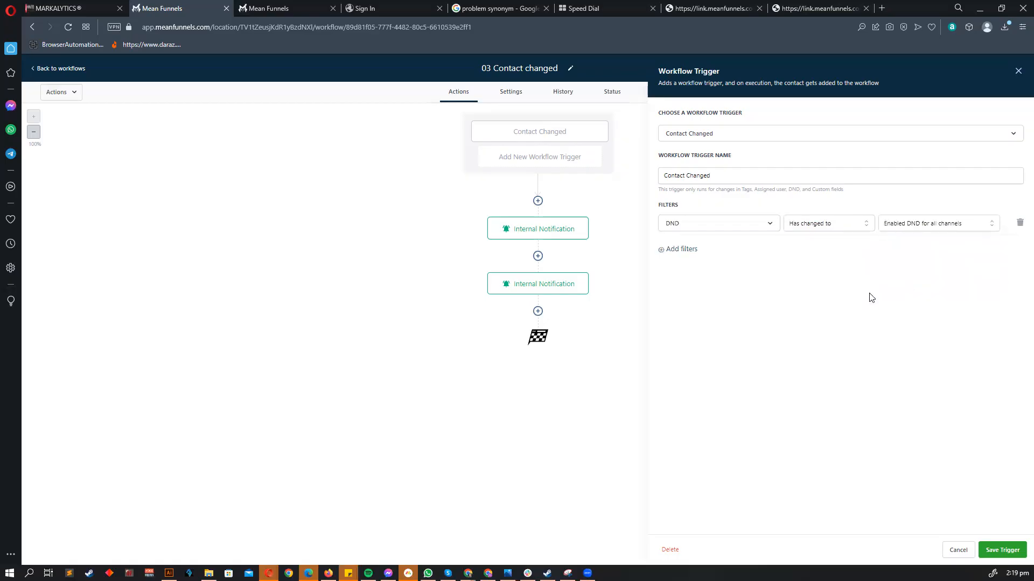
left_click(1004, 549)
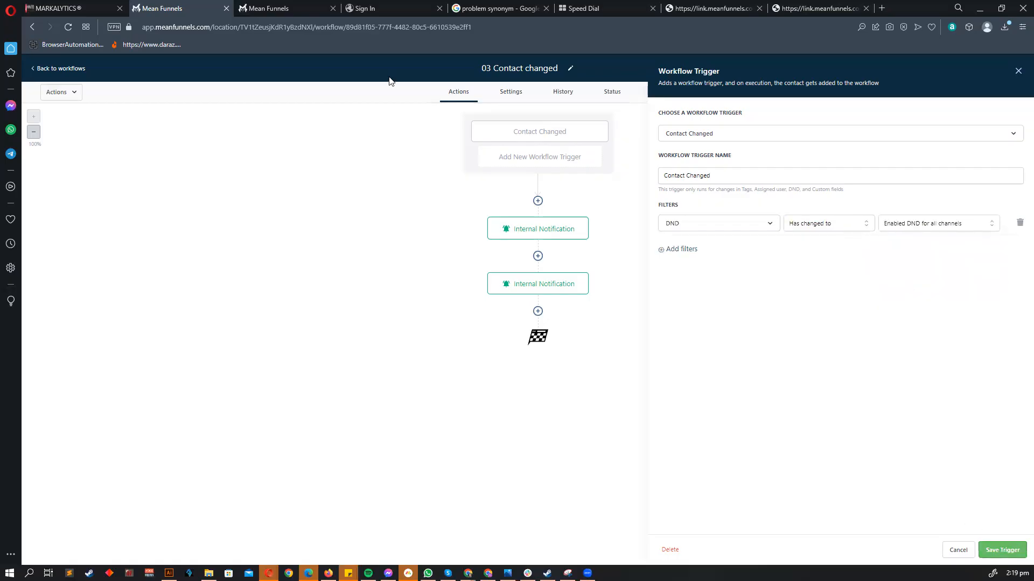
- Reopen the Contact Changed trigger to review its DND filter, then save it again
left_click(515, 125)
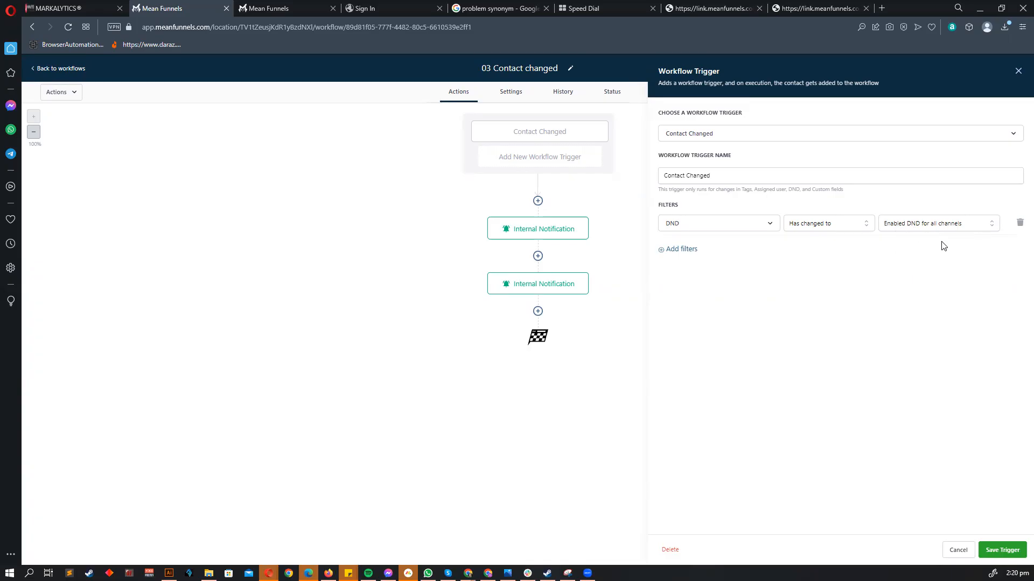
left_click(1002, 549)
- Look over both Internal Notification steps, leaving the 'contact added' message unchanged
left_click(576, 235)
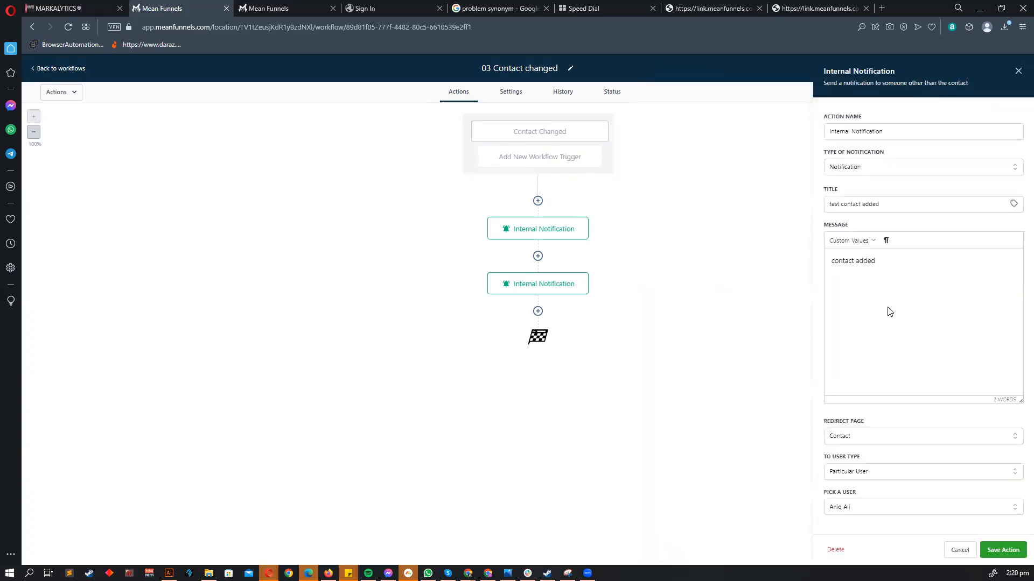
left_click_drag(819, 270, 879, 270)
left_click(959, 556)
left_click(540, 283)
left_click(522, 229)
- Clear the first notification's 'contact added' message and insert the contact's full name placeholder
triple_click(945, 267)
key("BackSpace")
left_click(850, 241)
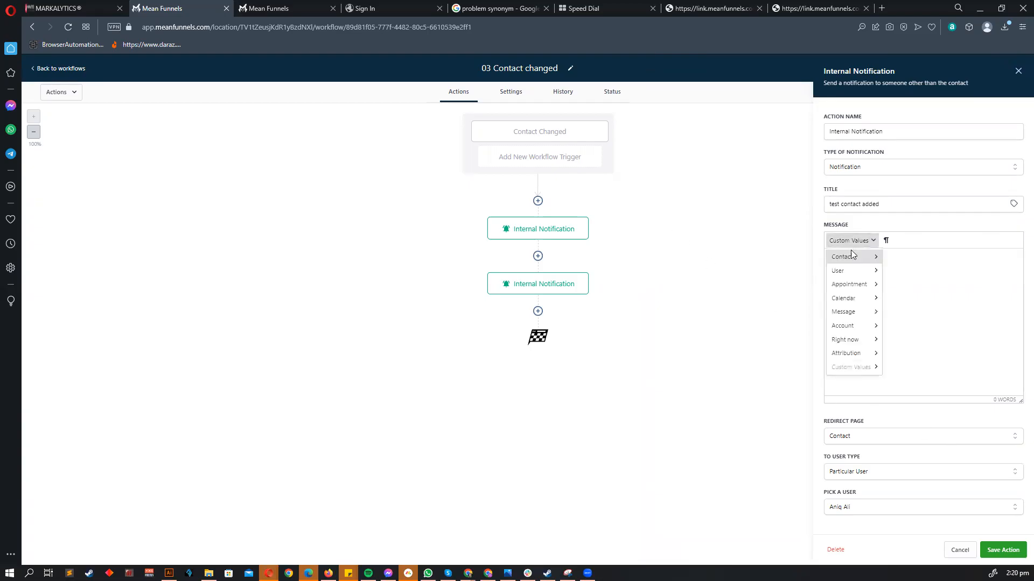
mouse_move(851, 253)
left_click(913, 273)
triple_click(918, 261)
key("BackSpace")
left_click(846, 240)
mouse_move(851, 256)
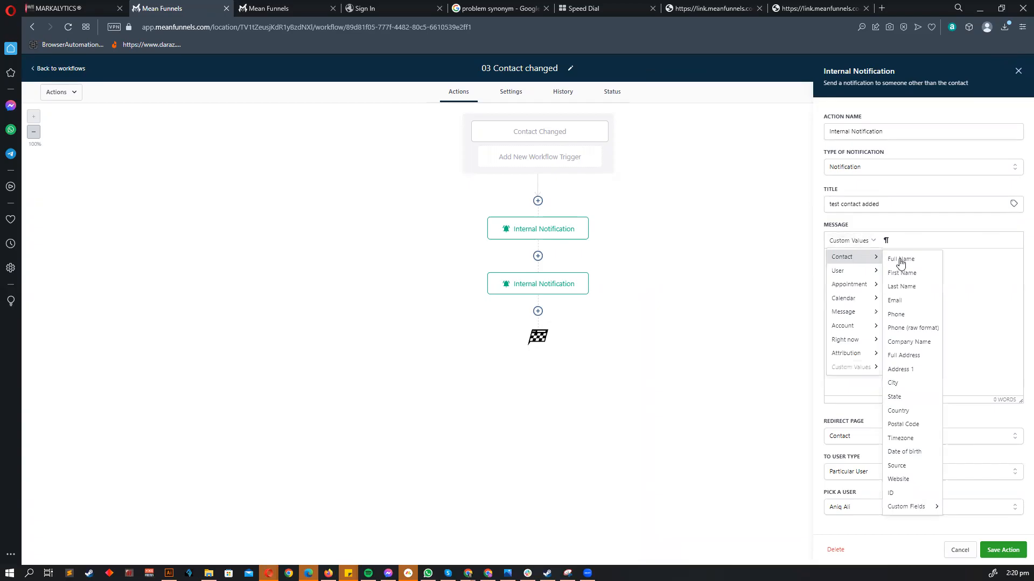
left_click(908, 260)
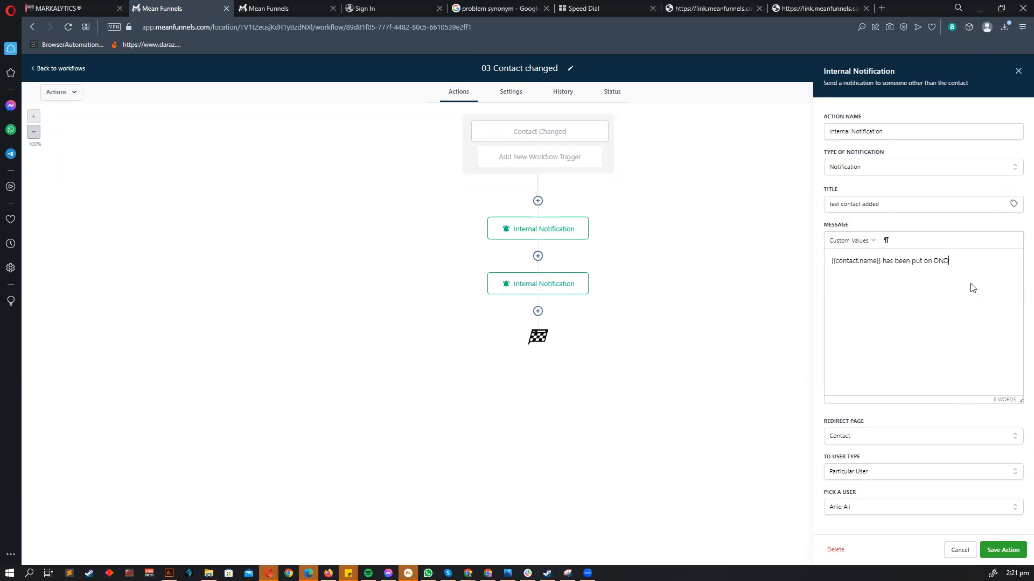
- Save the first notification's new message and delete the second Internal Notification step
left_click(1003, 549)
left_click(560, 290)
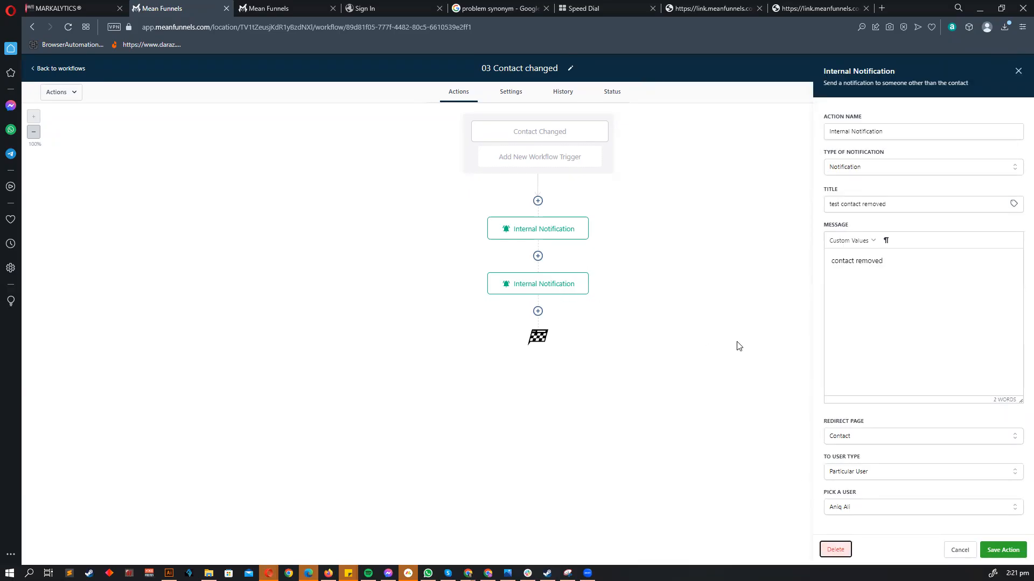
left_click(835, 550)
left_click(613, 346)
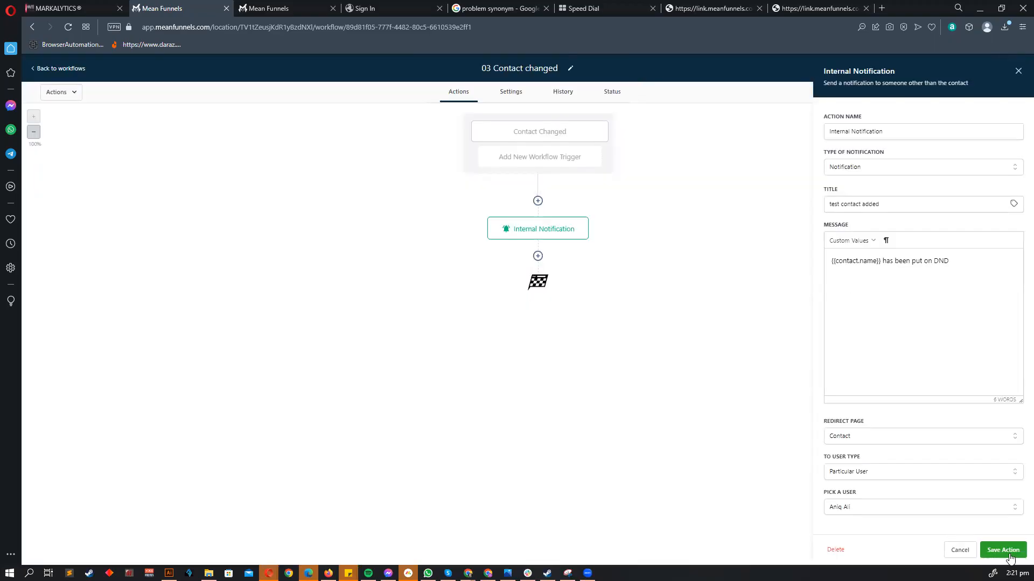
- Recheck the DND trigger and remaining notification, then return to the workflows list
left_click(576, 139)
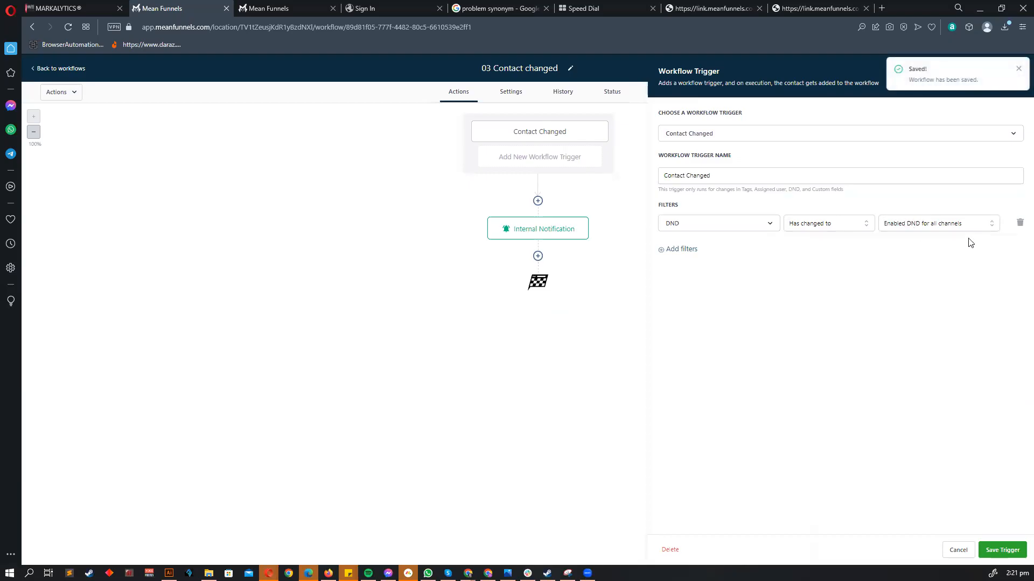
left_click(948, 551)
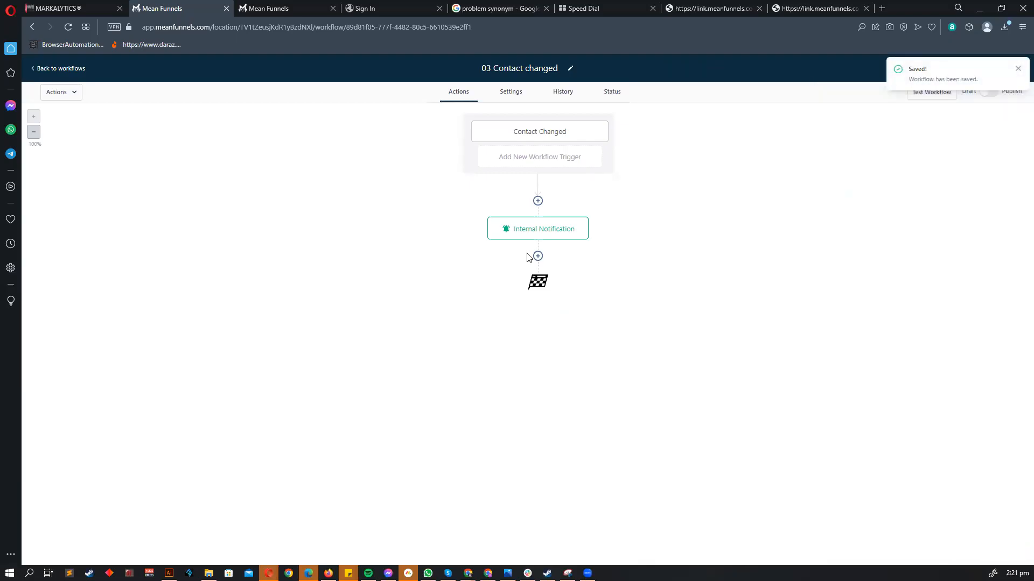
left_click(533, 235)
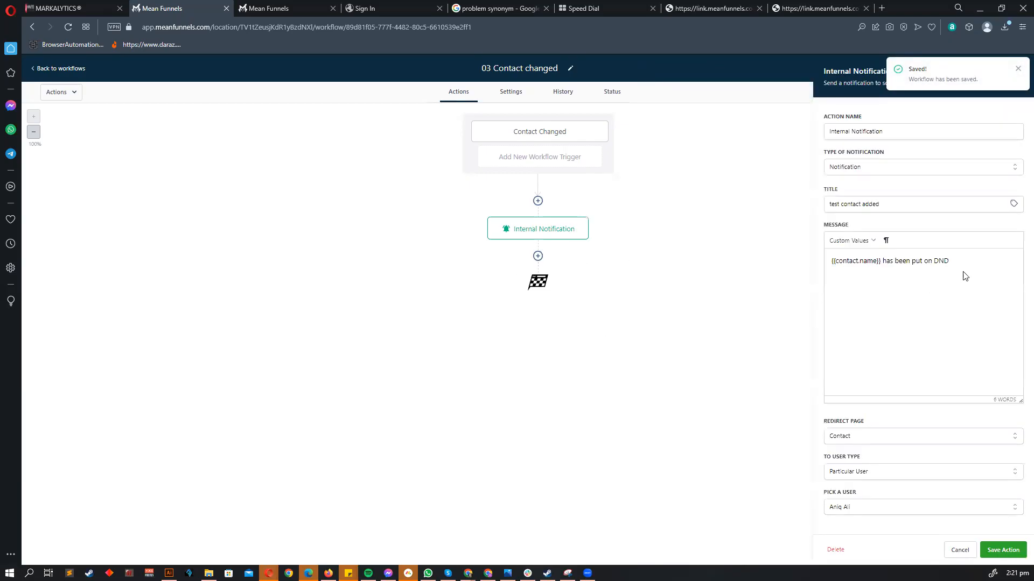
double_click(881, 264)
left_click(985, 548)
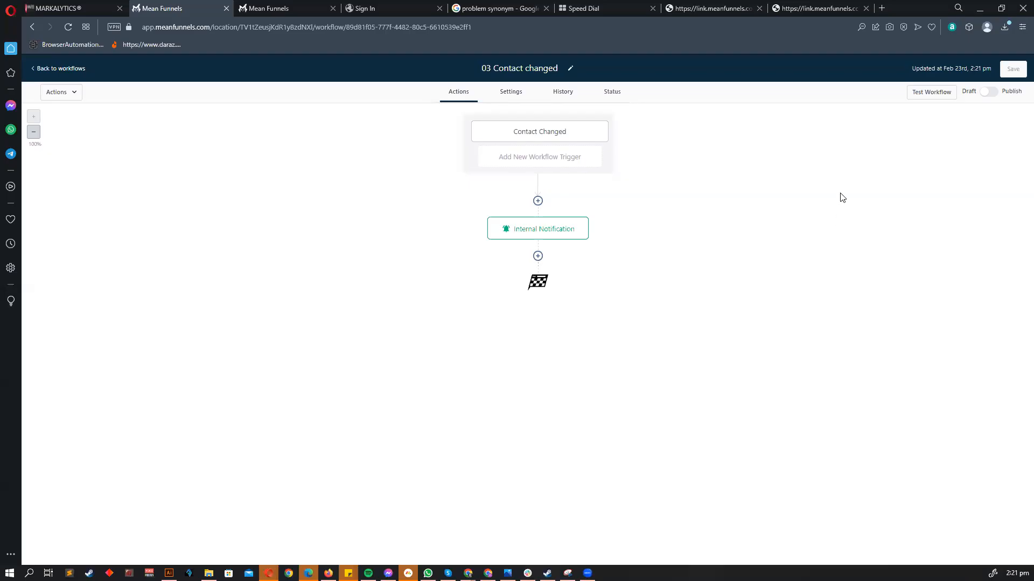
left_click(534, 128)
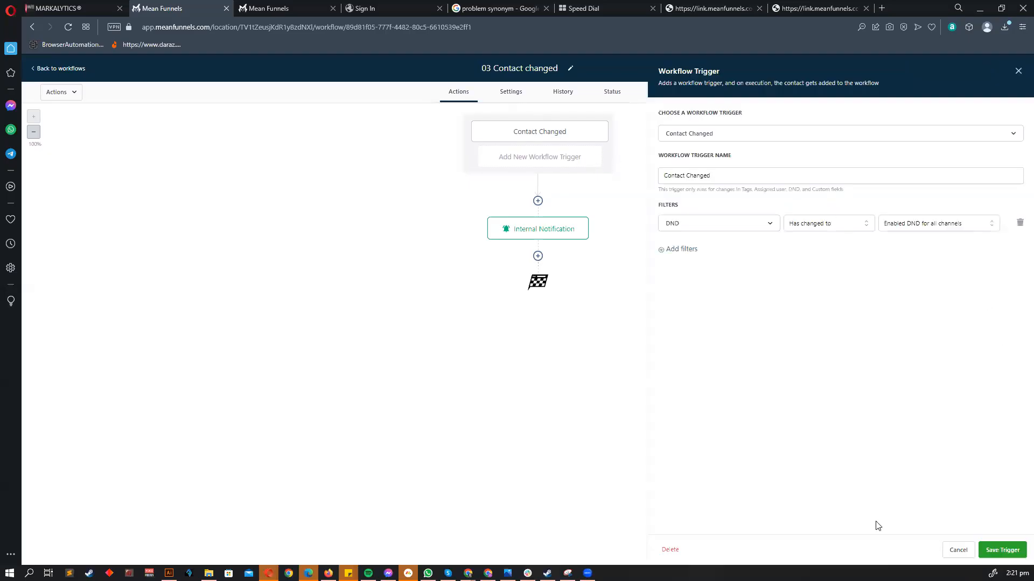
left_click(970, 556)
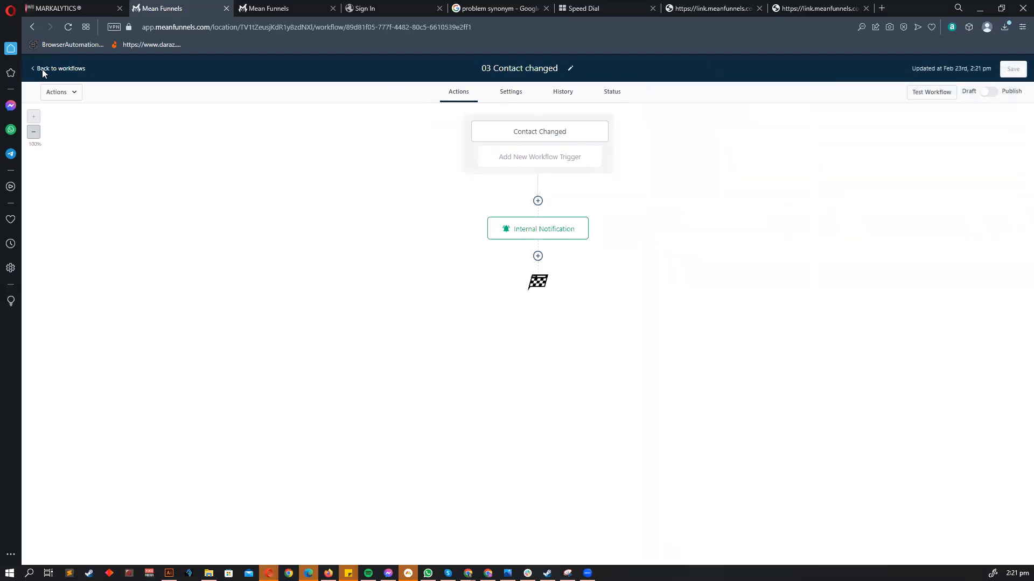
left_click(44, 70)
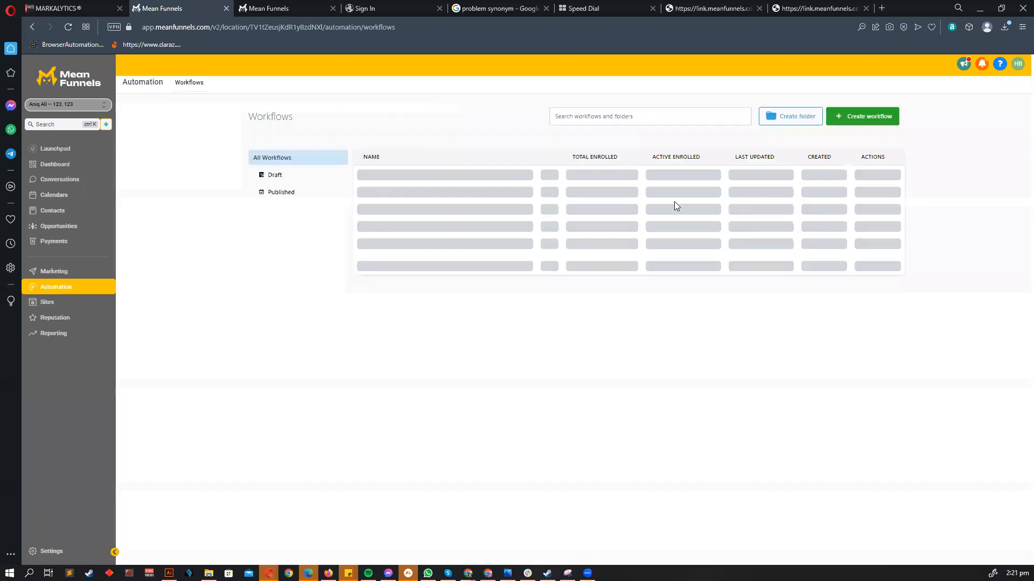
- Open the 04 Contatct Created workflow and remove its trigger's checkbox filter
scroll(345, 280, "down", 1)
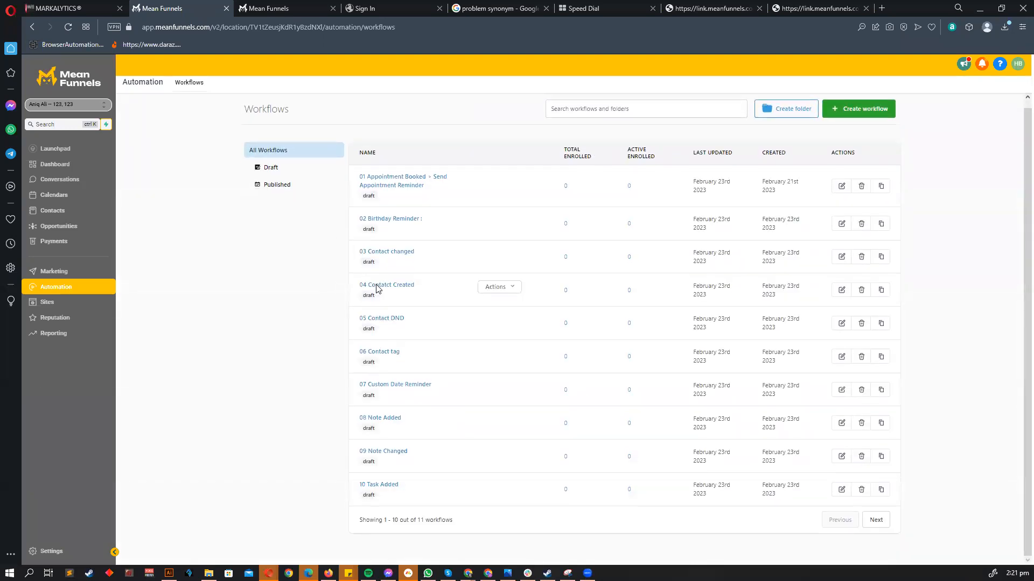
left_click(376, 286)
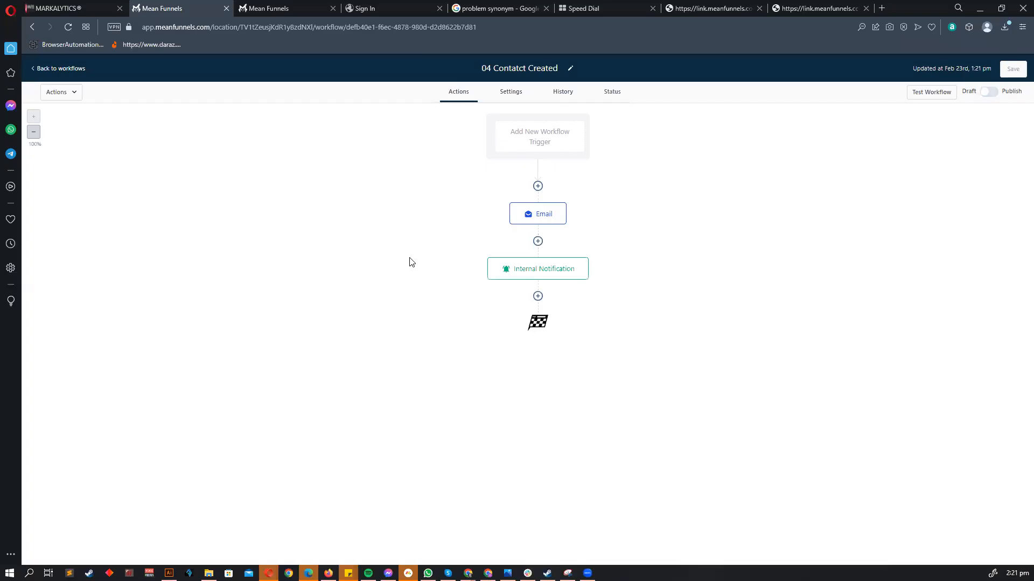
left_click(551, 132)
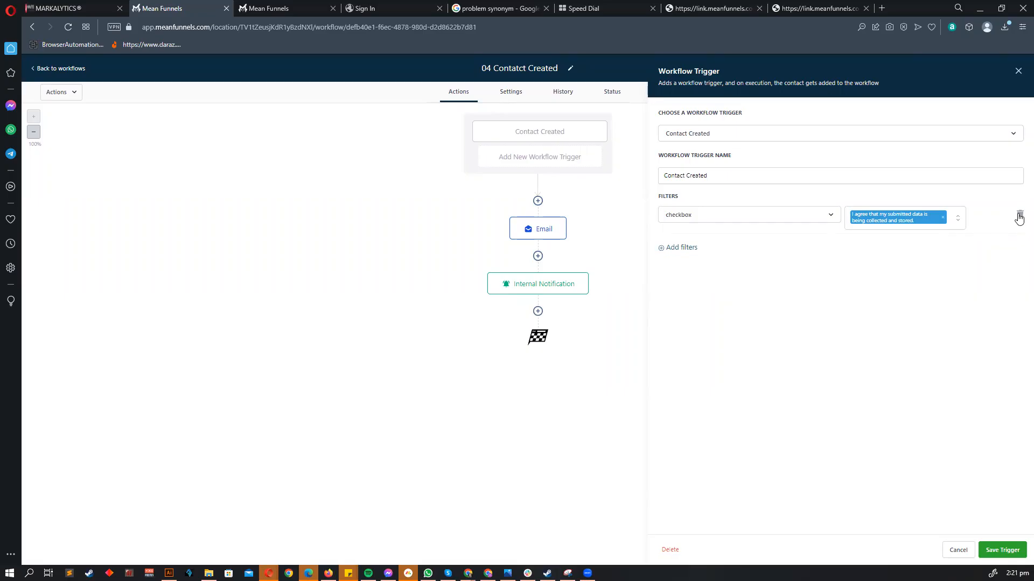
left_click(697, 215)
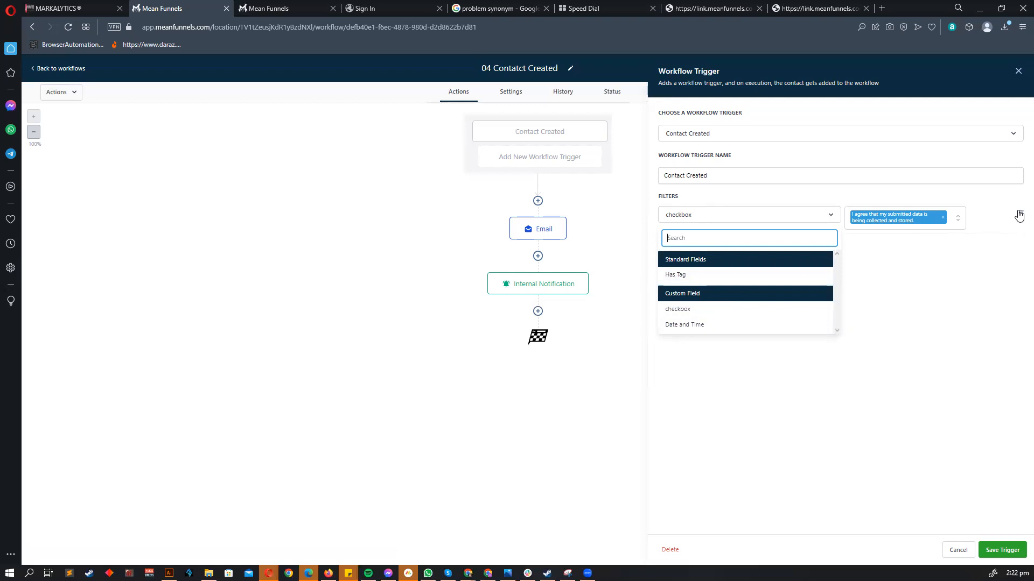
left_click(1019, 215)
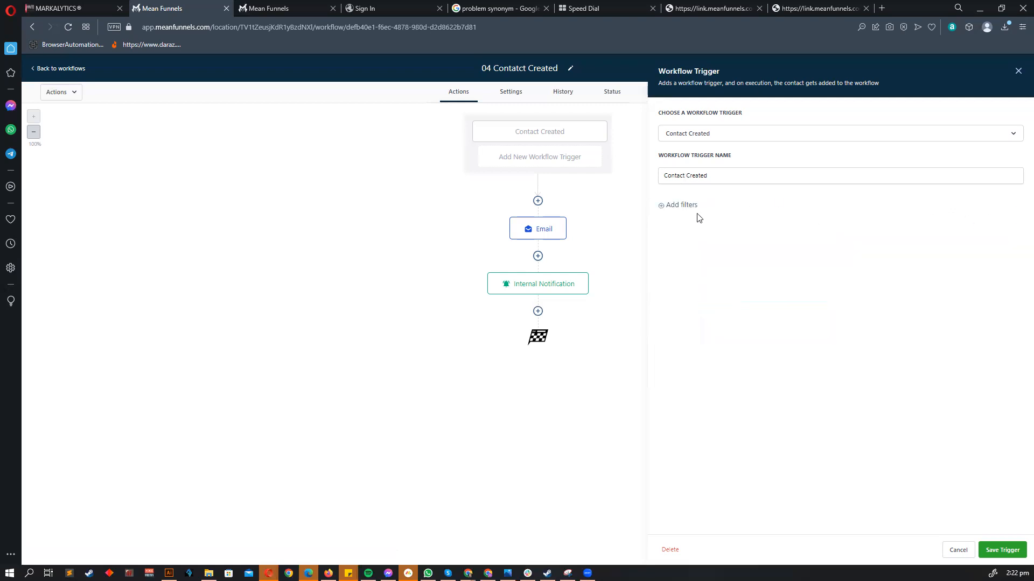
- Add a Has Tag filter using a newly created 'not interested' tag
left_click(678, 207)
left_click(718, 223)
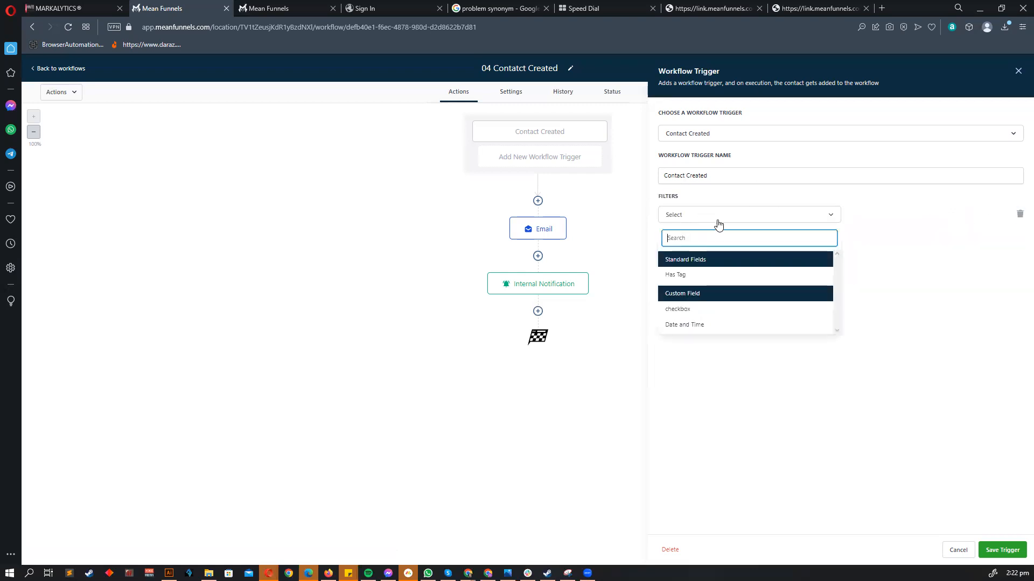
left_click(709, 274)
left_click(896, 213)
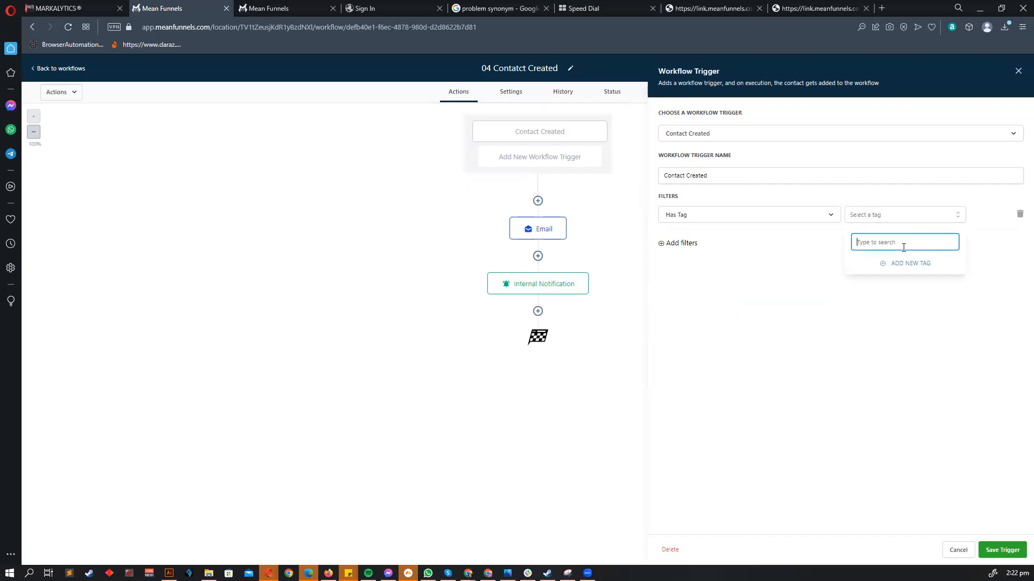
type("not interested")
left_click(897, 265)
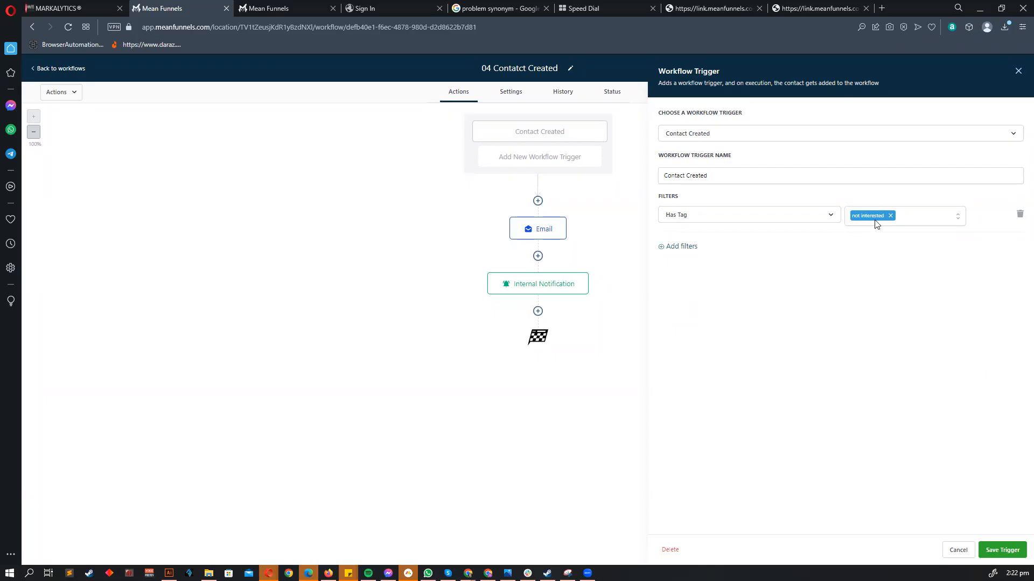
- Save the tag trigger and change the email message to 'No problem lets move forward with our main service!'
left_click(1002, 550)
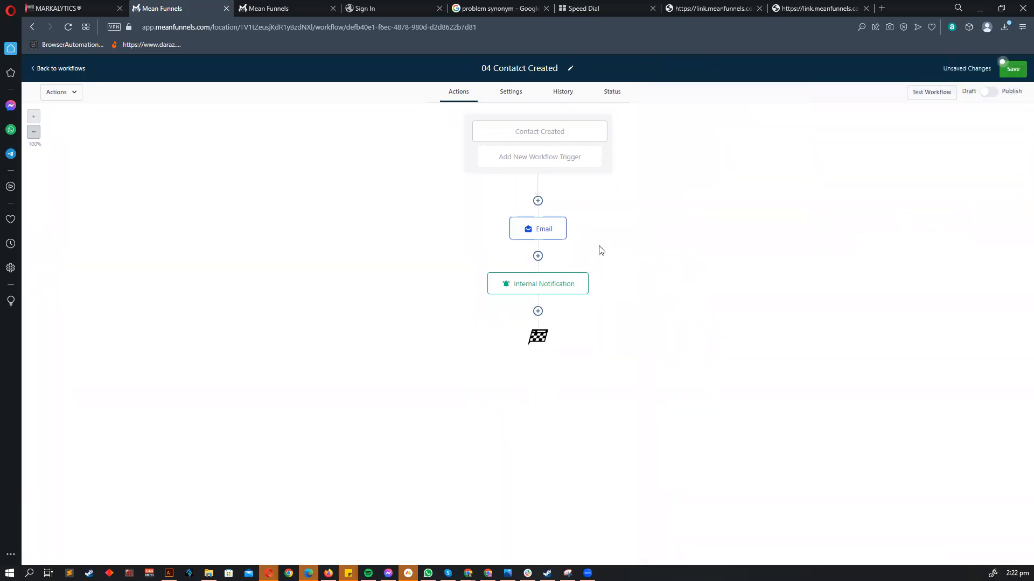
left_click(538, 225)
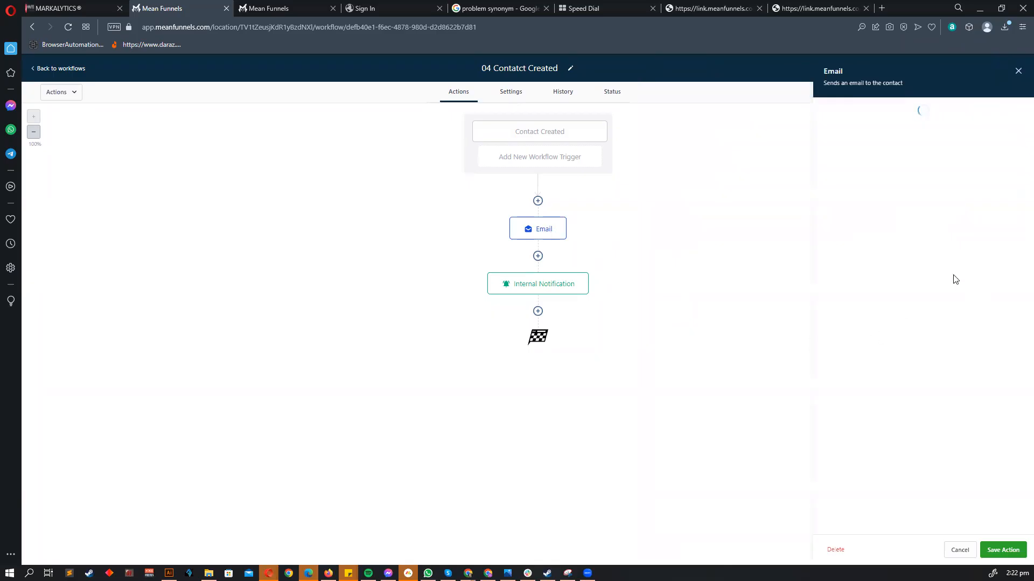
left_click_drag(902, 402, 875, 312)
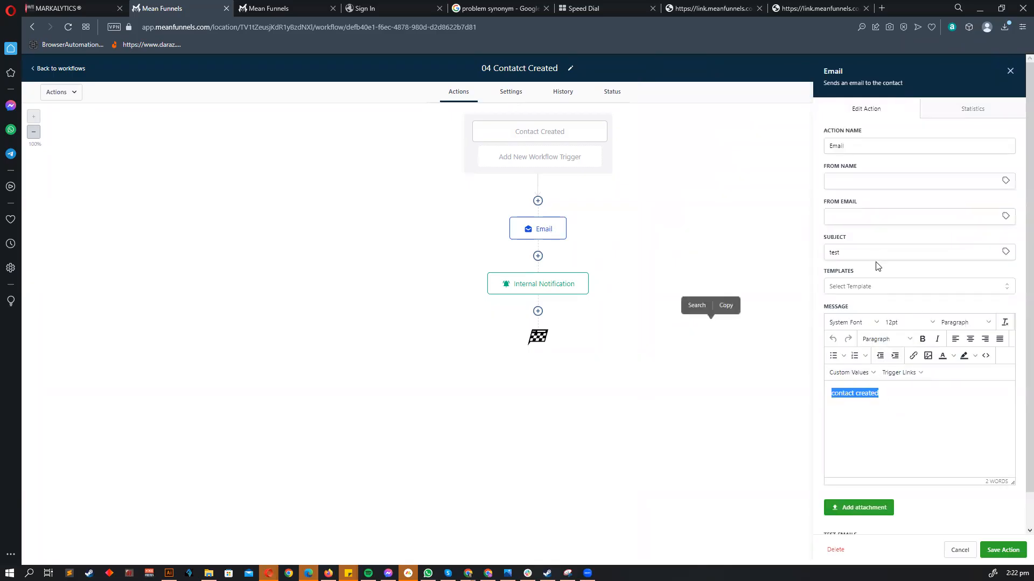
left_click(911, 410)
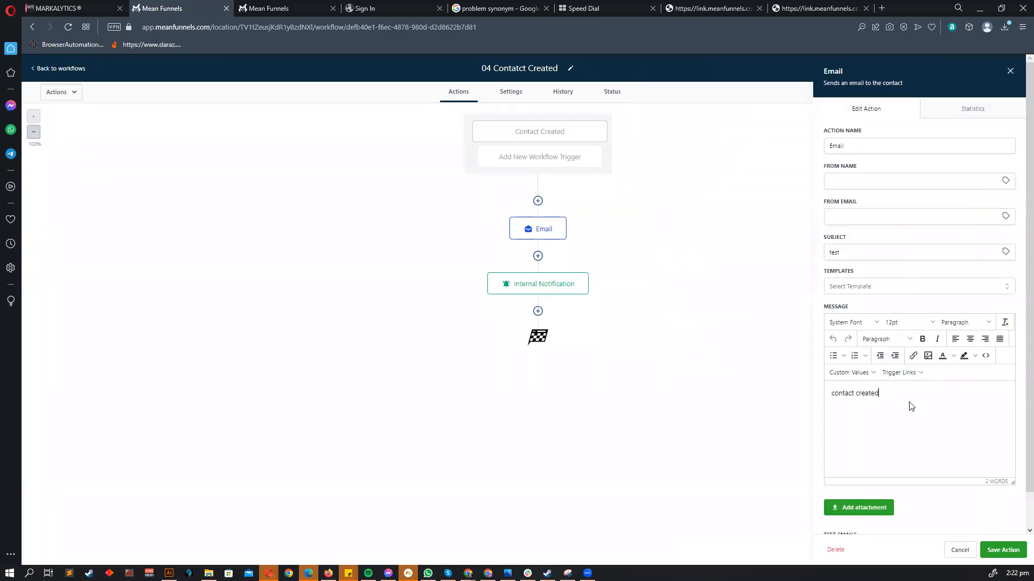
key("ctrl+a")
type("W")
key("BackSpace")
key("BackSpace")
key("BackSpace")
key("BackSpace")
type("ain service!")
- Change the email subject to 'No worries' and save the email action
left_click(848, 248)
double_click(849, 247)
type("No w")
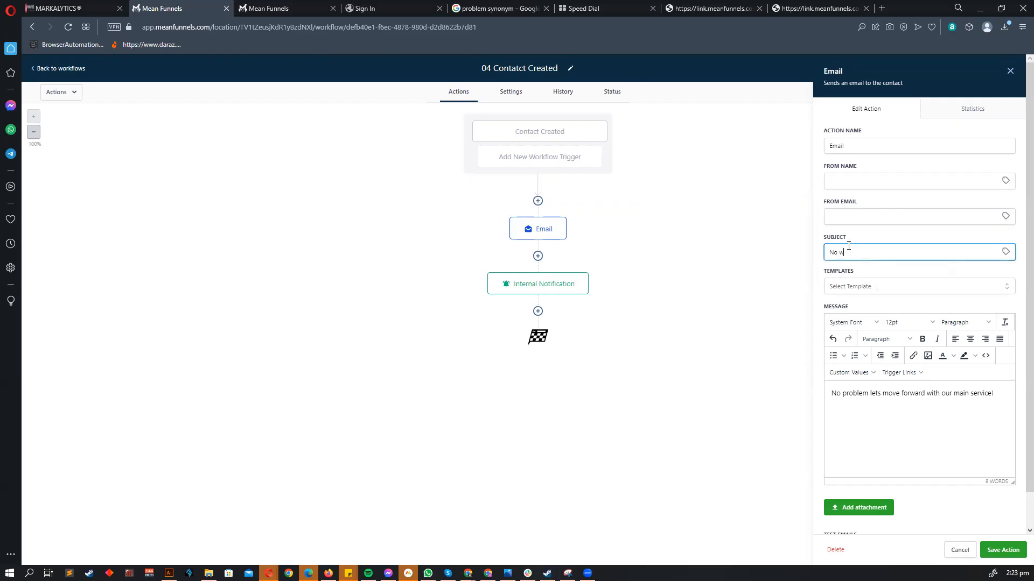
left_click(1003, 550)
- Rewrite the notification as '{{contact.name}} is not interested in your 2nd service.' and save it
left_click(540, 278)
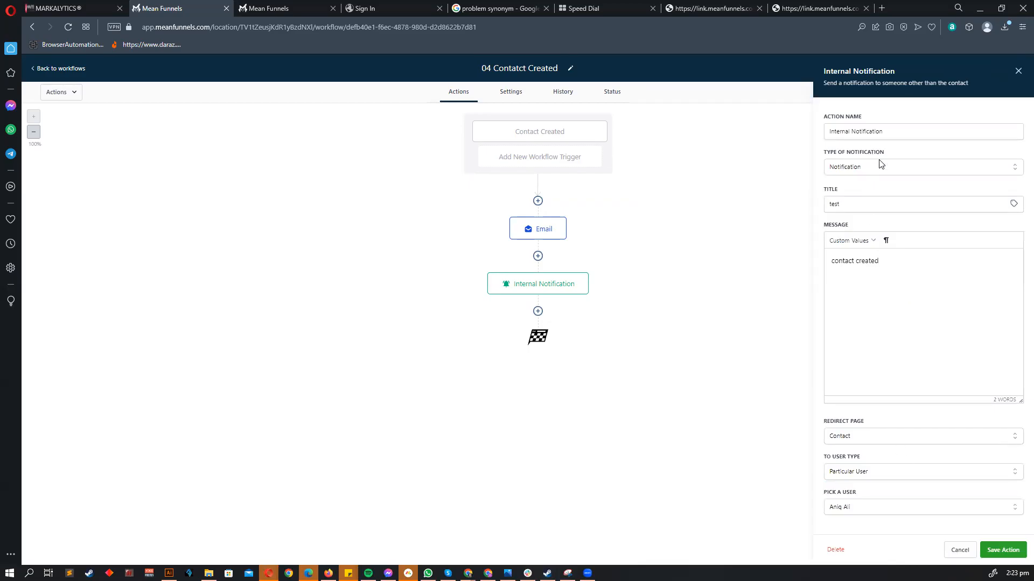
left_click_drag(831, 259, 914, 316)
key("BackSpace")
left_click(837, 245)
mouse_move(861, 258)
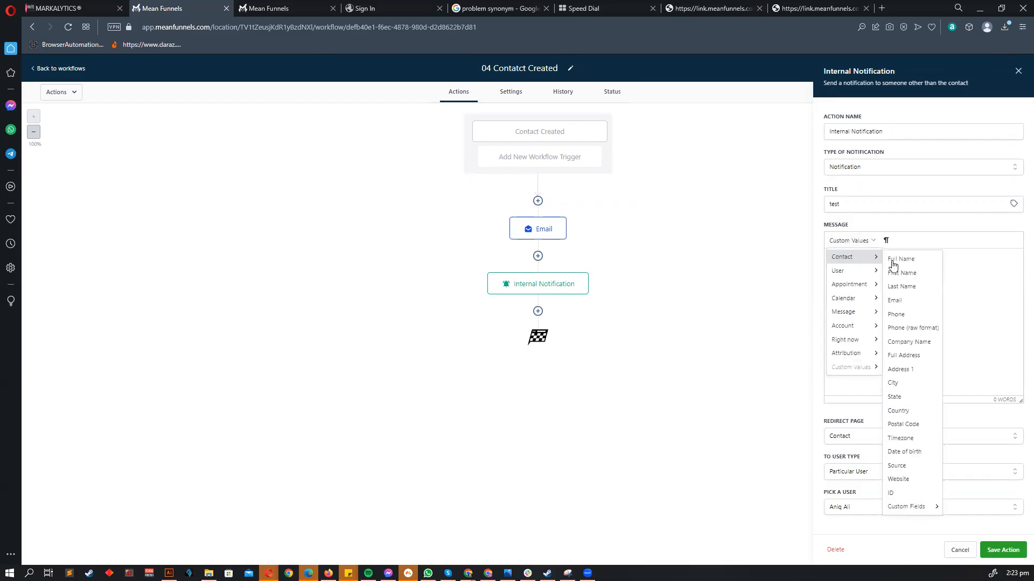
left_click(939, 257)
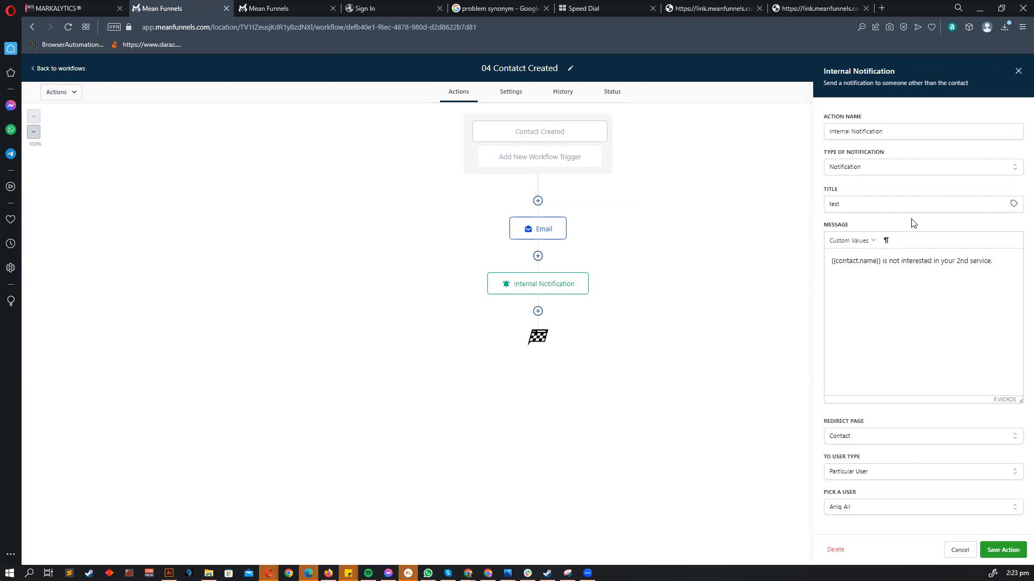
left_click_drag(880, 262, 817, 272)
left_click(875, 264)
left_click_drag(876, 264, 829, 269)
left_click(1001, 550)
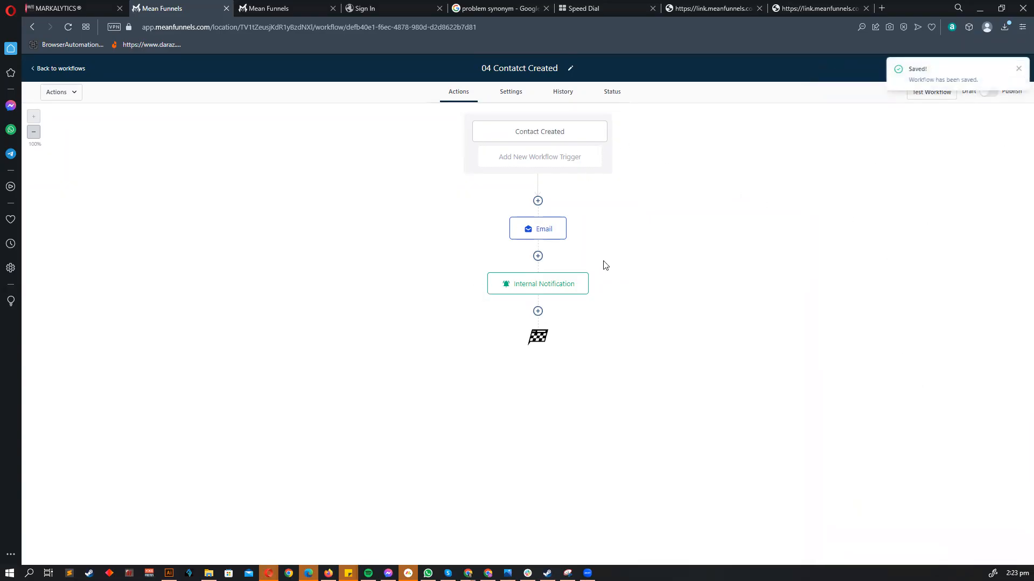
- Glance at the email step, then go back to the workflows list
left_click(550, 233)
left_click(959, 551)
left_click(60, 70)
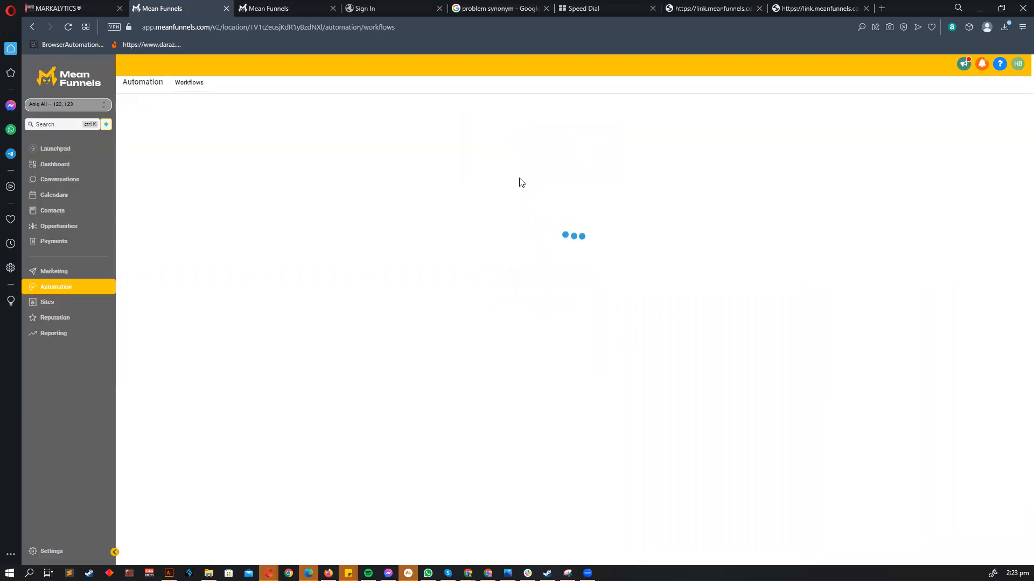
left_click(377, 322)
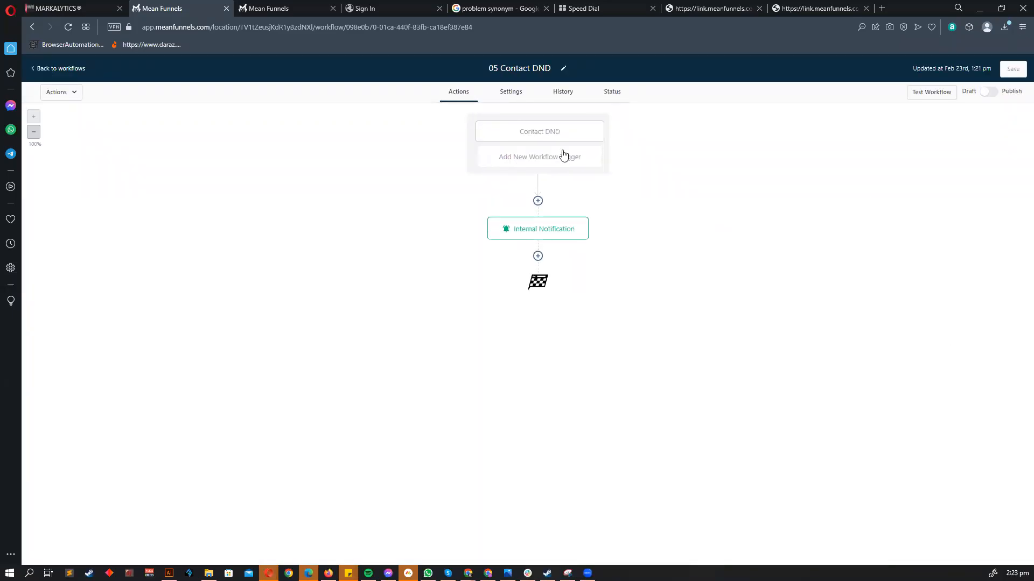
left_click(546, 143)
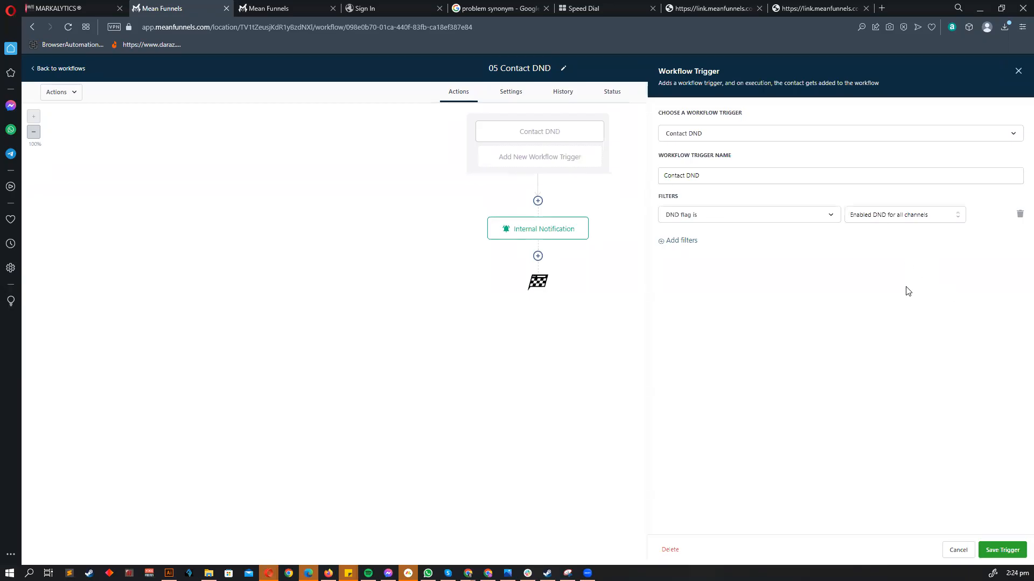
left_click(957, 550)
left_click(537, 232)
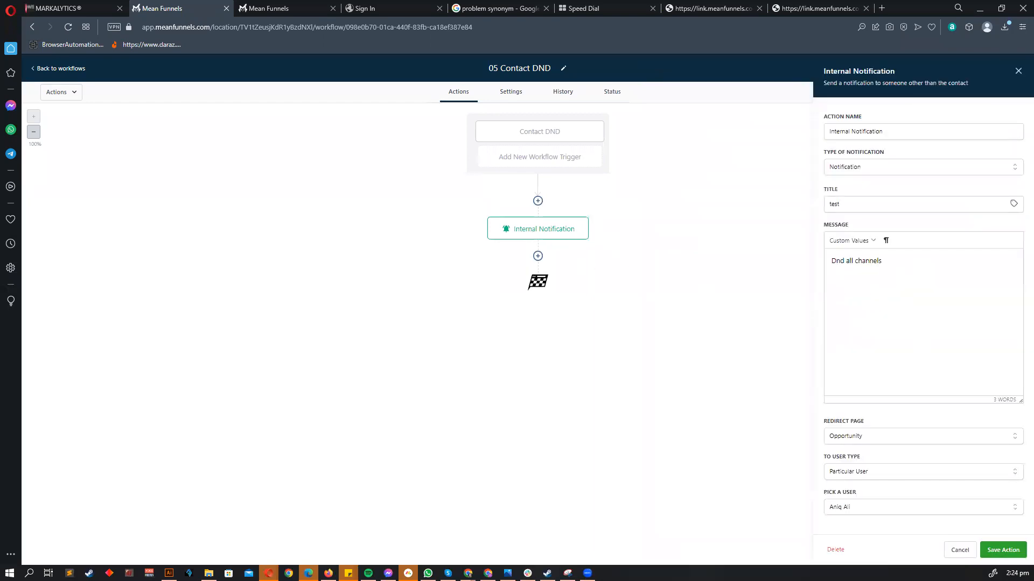
left_click(622, 180)
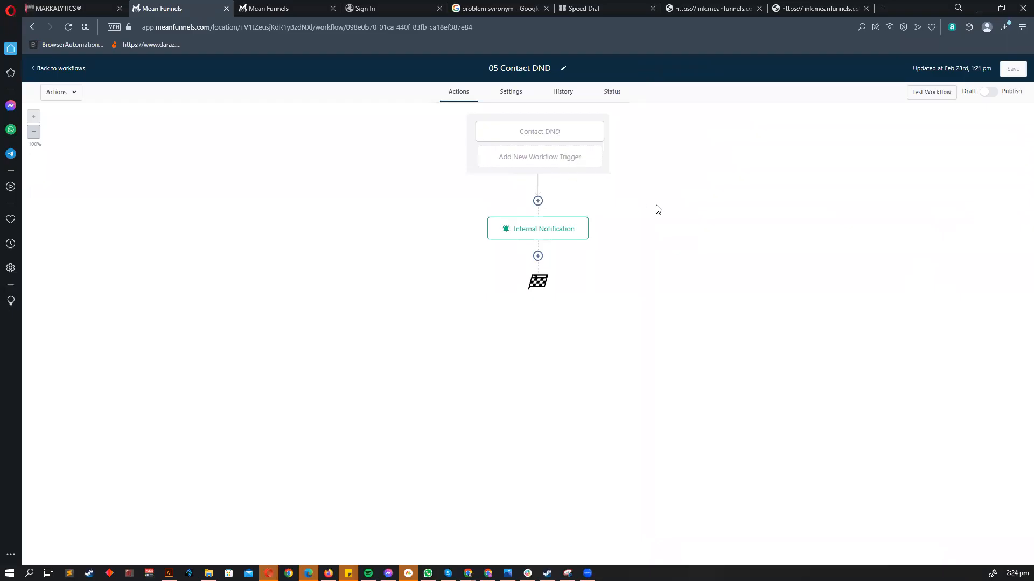
left_click(64, 71)
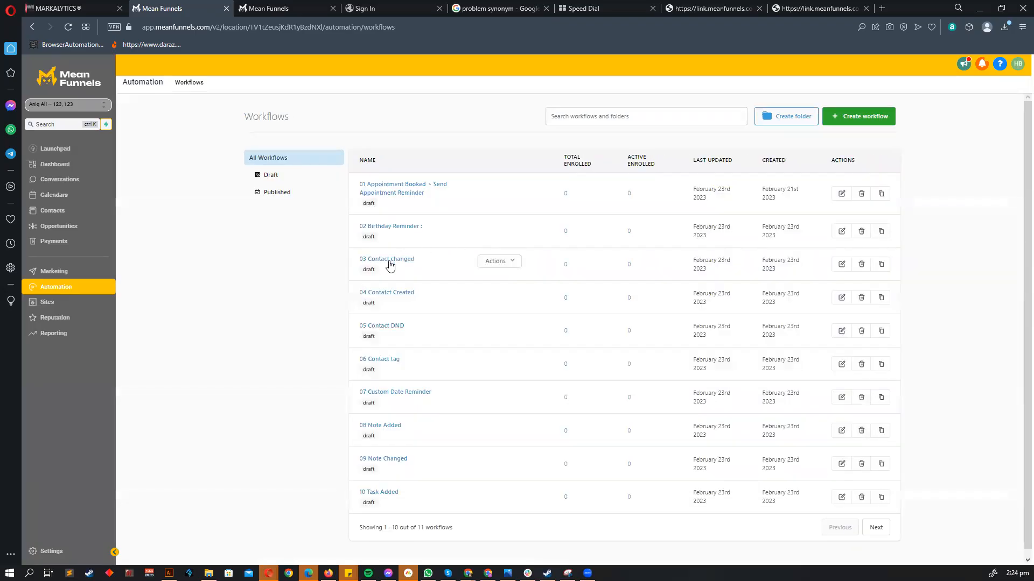
- Inspect the 03 Contact changed trigger settings, cancel without changes, and return to the list
left_click(388, 260)
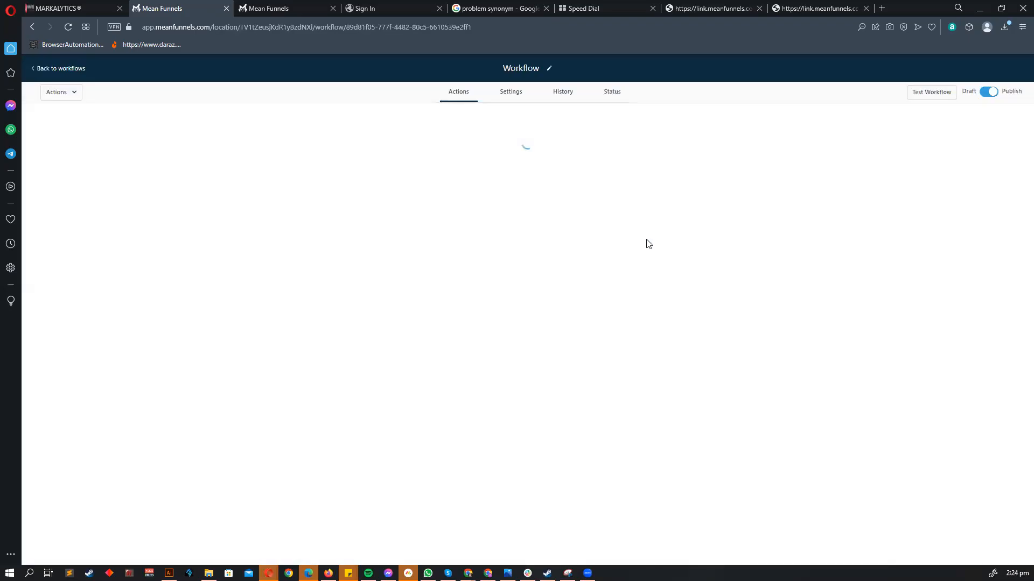
left_click(555, 139)
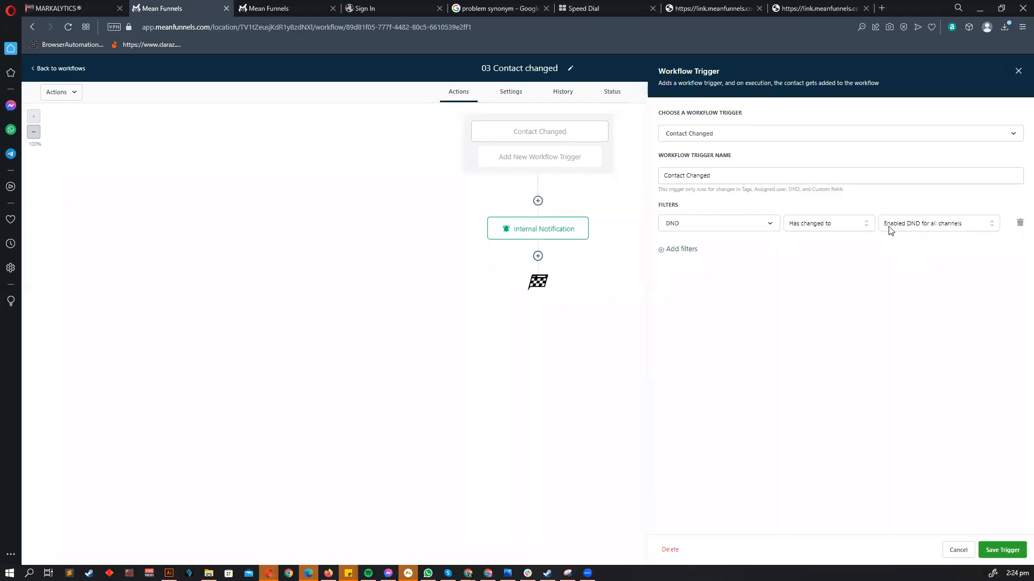
left_click(958, 549)
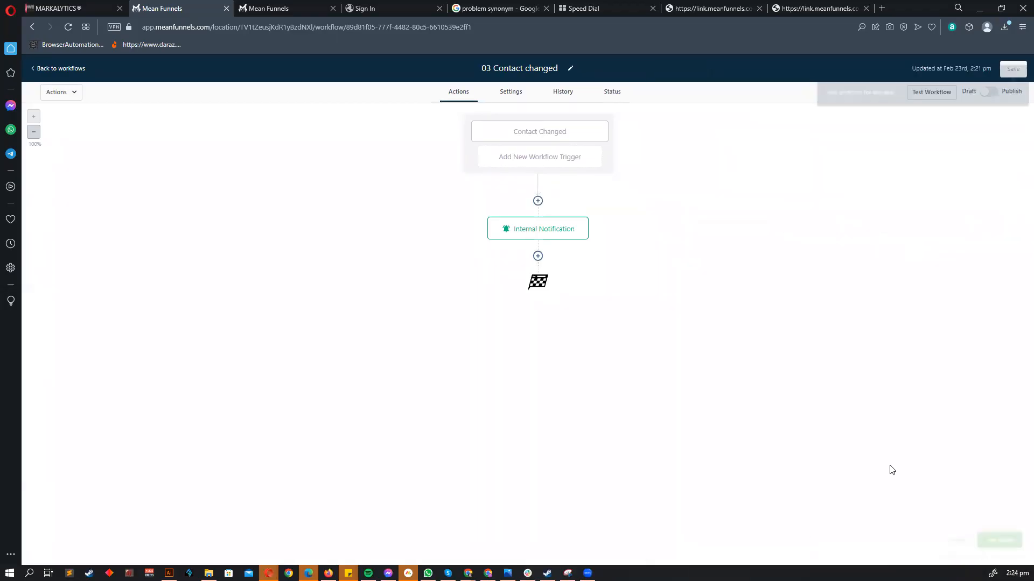
left_click(55, 69)
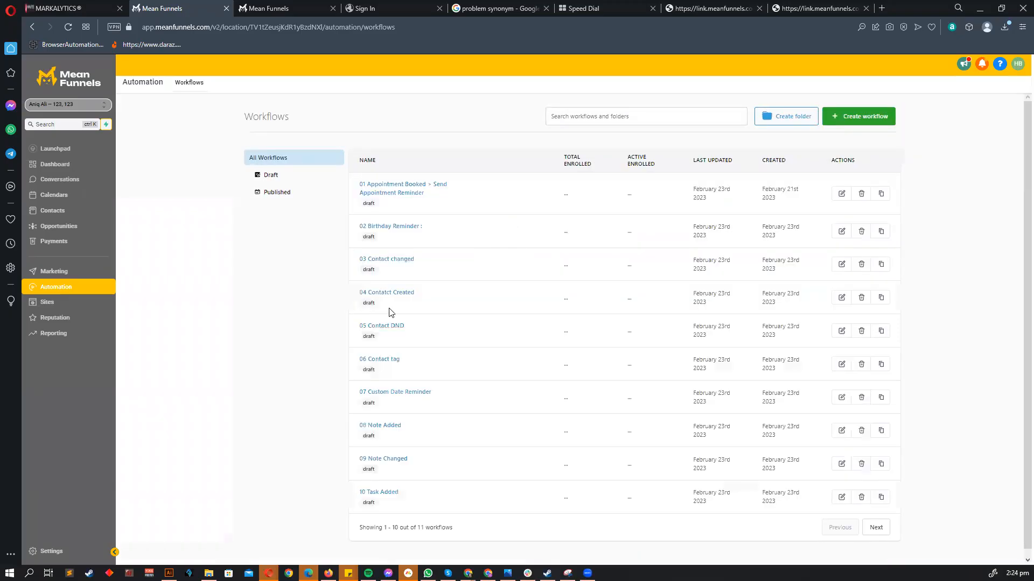
- Review the 05 Contact DND trigger settings twice, cancelling each time without changes
left_click(397, 326)
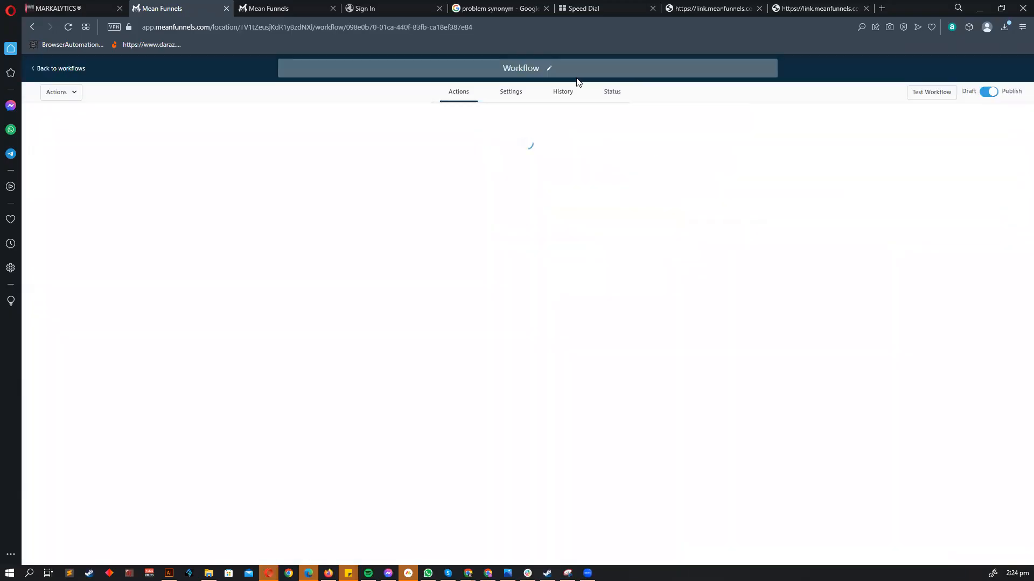
left_click(526, 139)
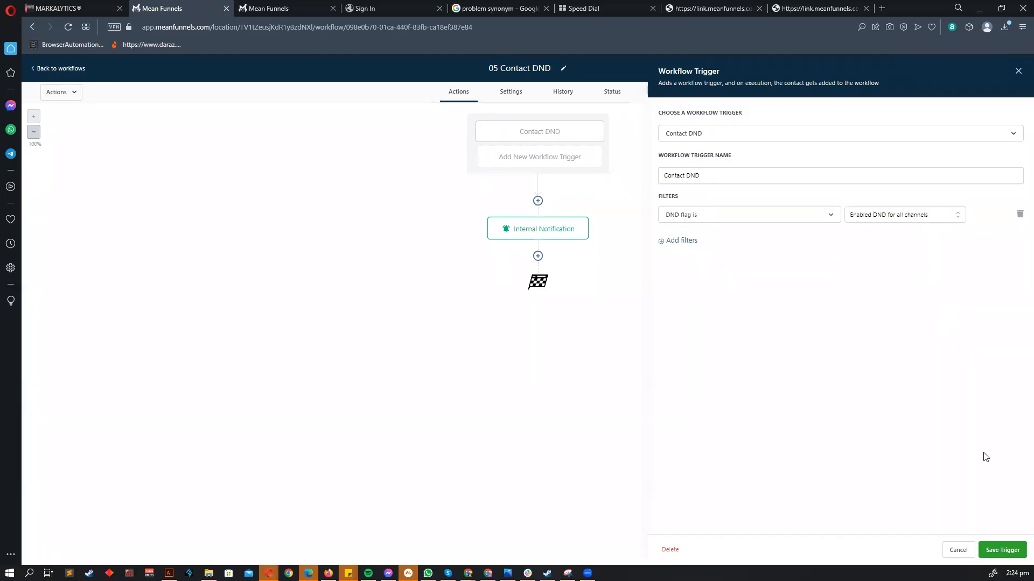
left_click(957, 550)
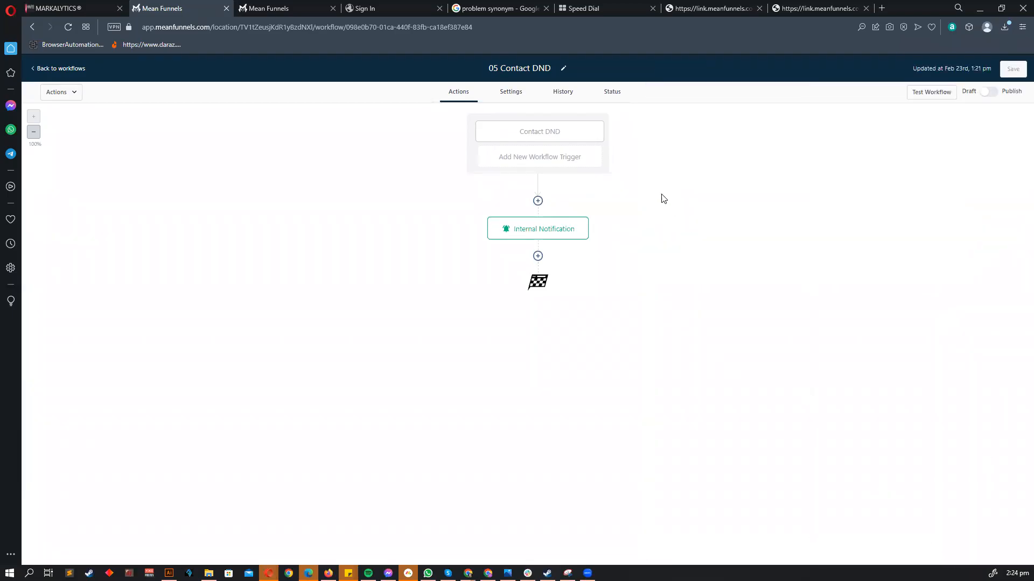
left_click(547, 138)
left_click(945, 554)
left_click(58, 68)
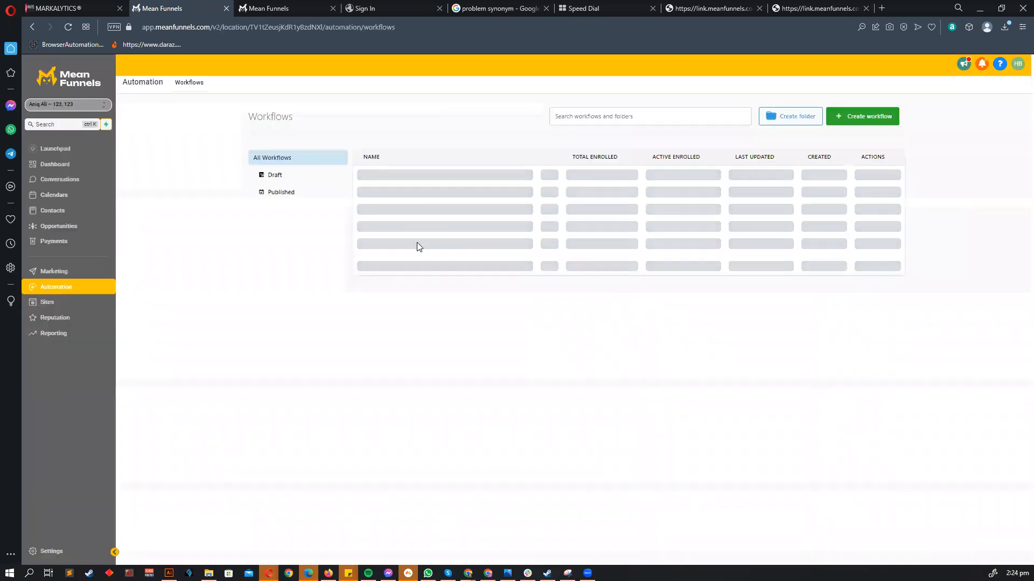
- Recheck the 03 Contact changed trigger, leave it unchanged, and go back to workflows
left_click(401, 264)
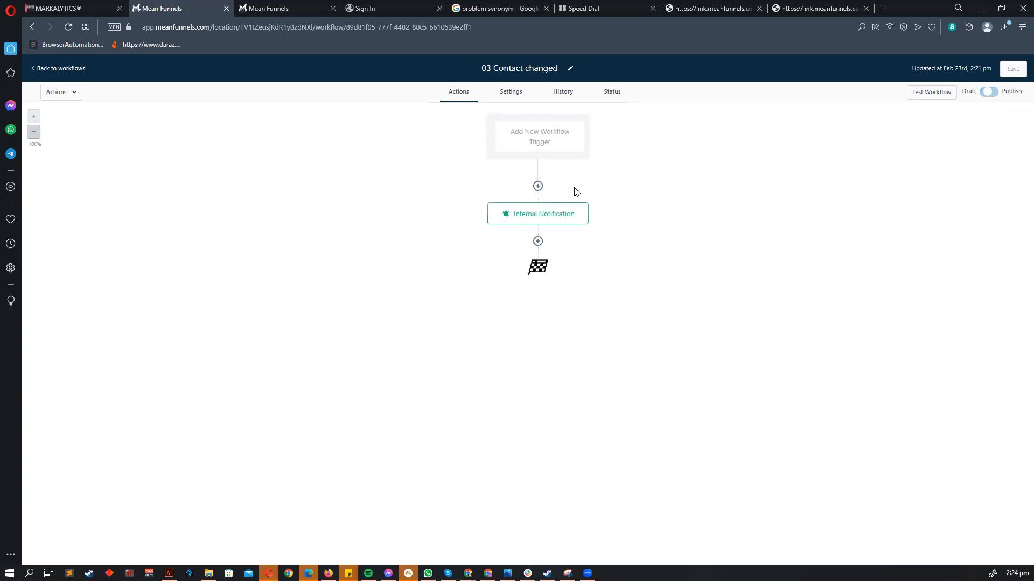
left_click(539, 132)
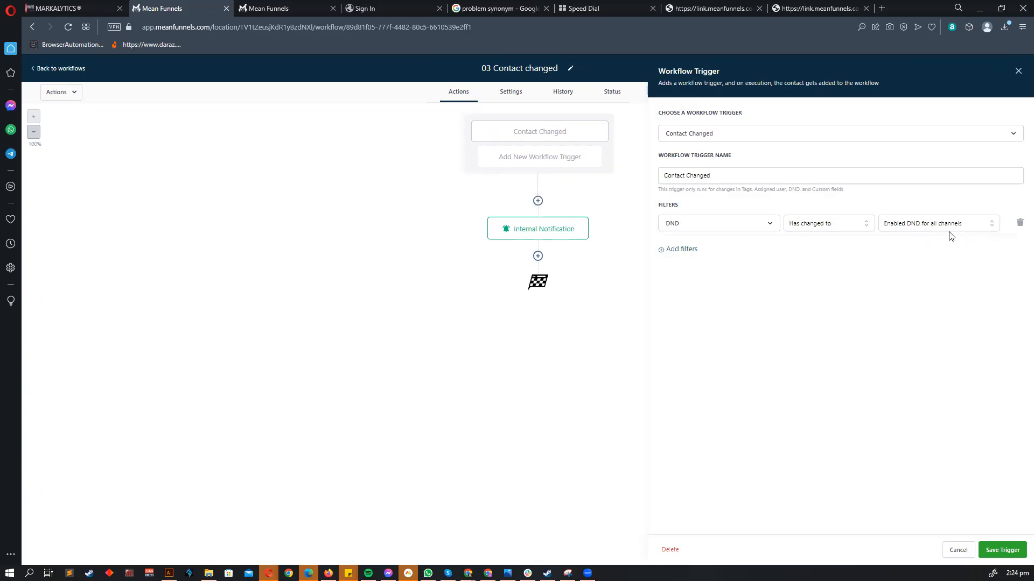
left_click(958, 549)
left_click(61, 70)
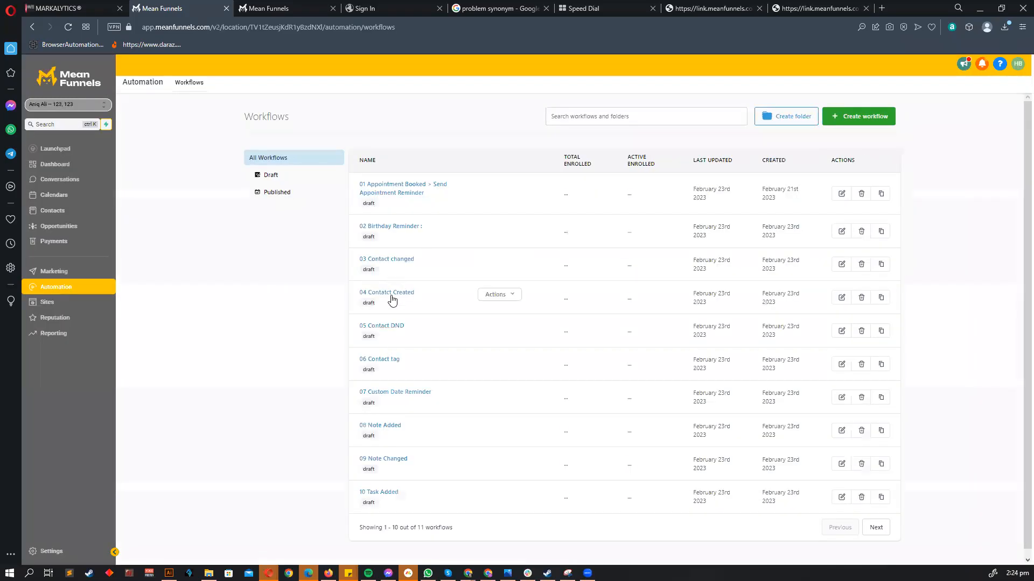
- In 05 Contact DND, set the DND flag to specific channels and add a DND channel Call filter
left_click(393, 330)
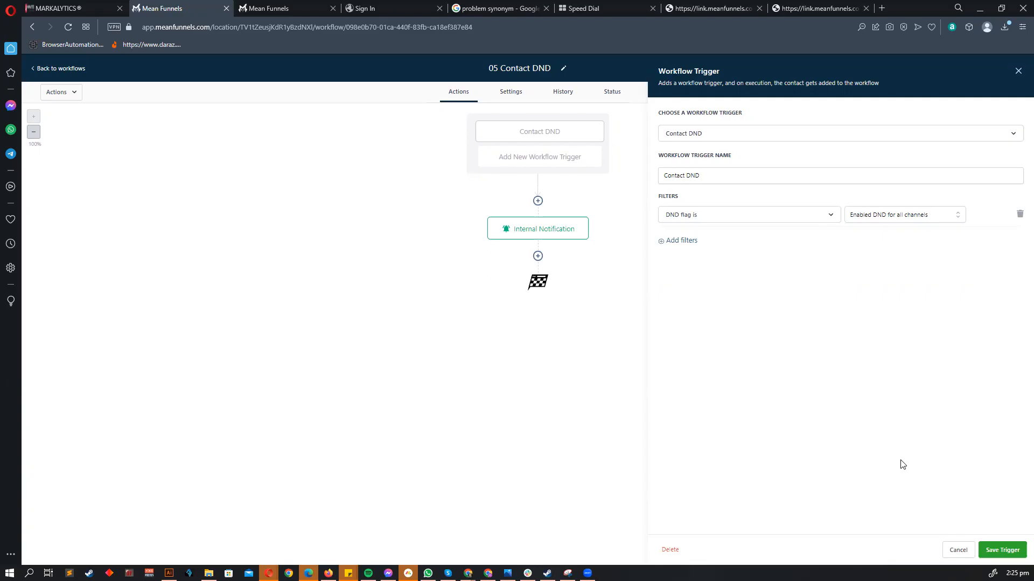
left_click(898, 214)
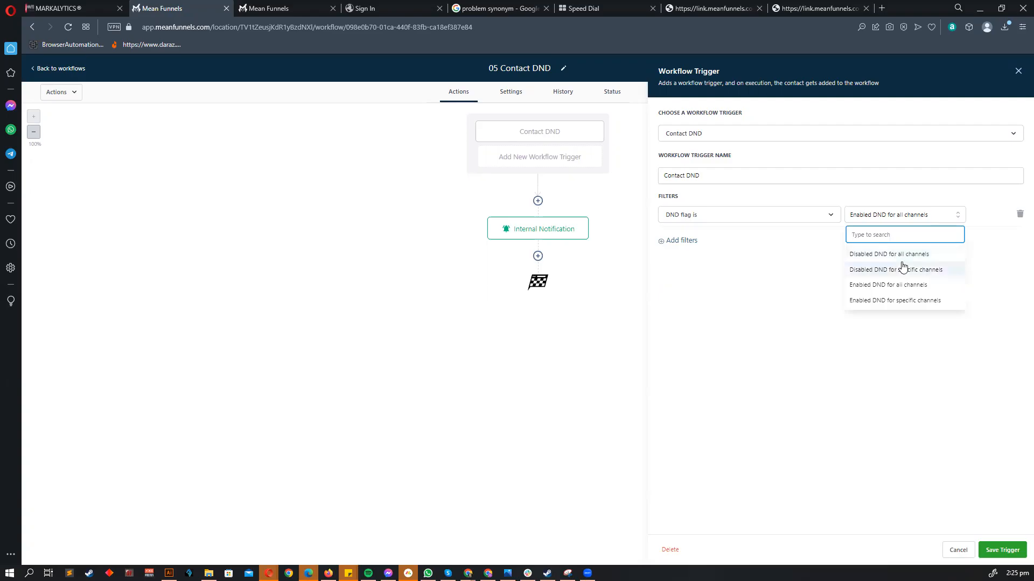
left_click(906, 307)
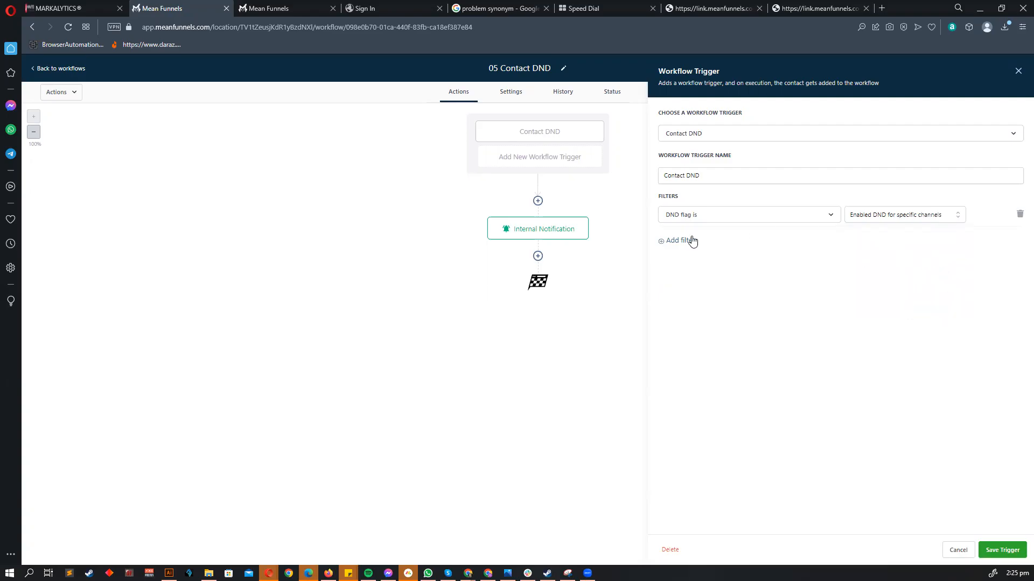
left_click(689, 240)
left_click(691, 300)
left_click(939, 240)
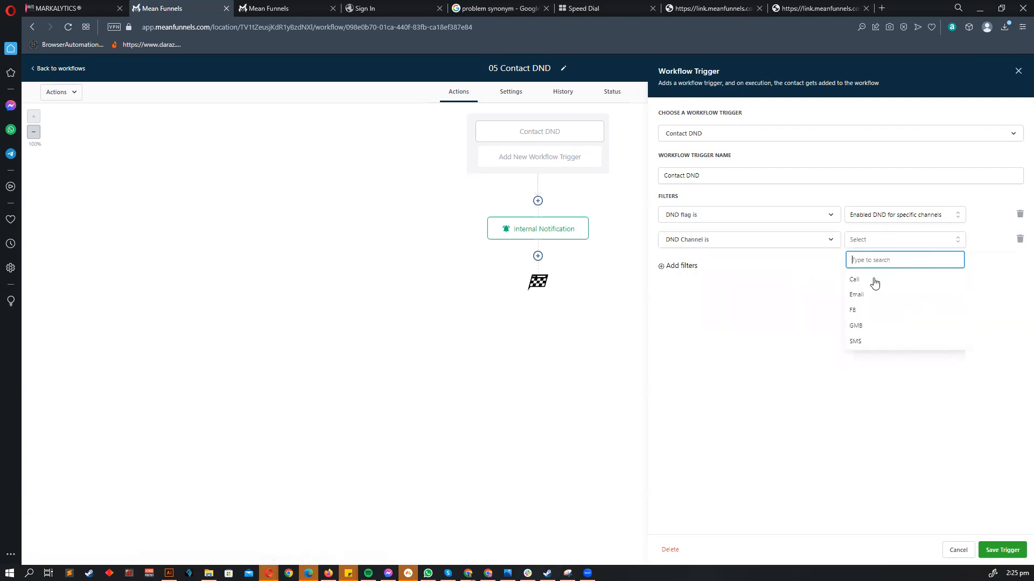
left_click(861, 285)
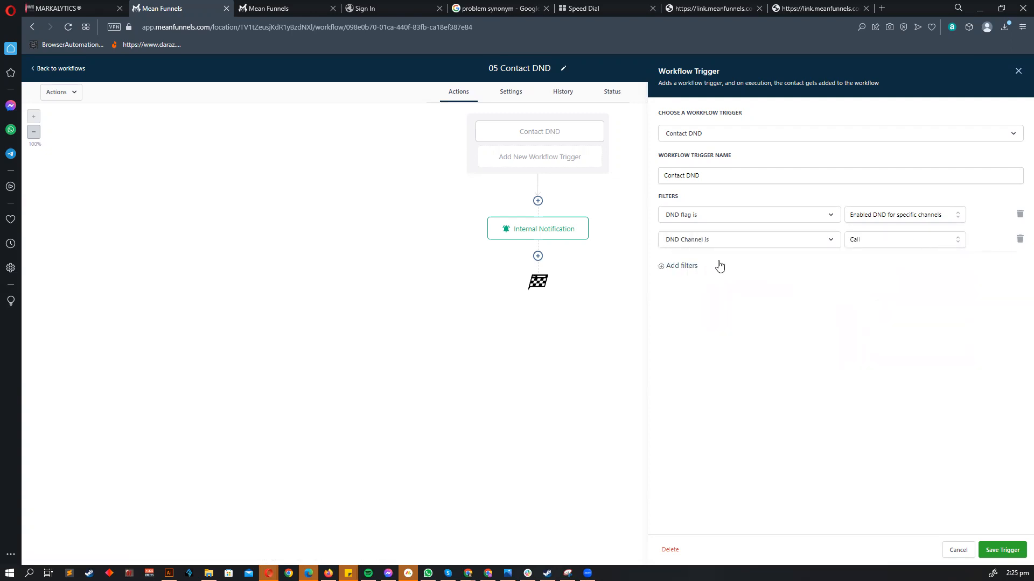
- Switch the channel to Email, drop the extra filter, and restore Enabled DND for all channels
left_click(681, 267)
left_click(891, 237)
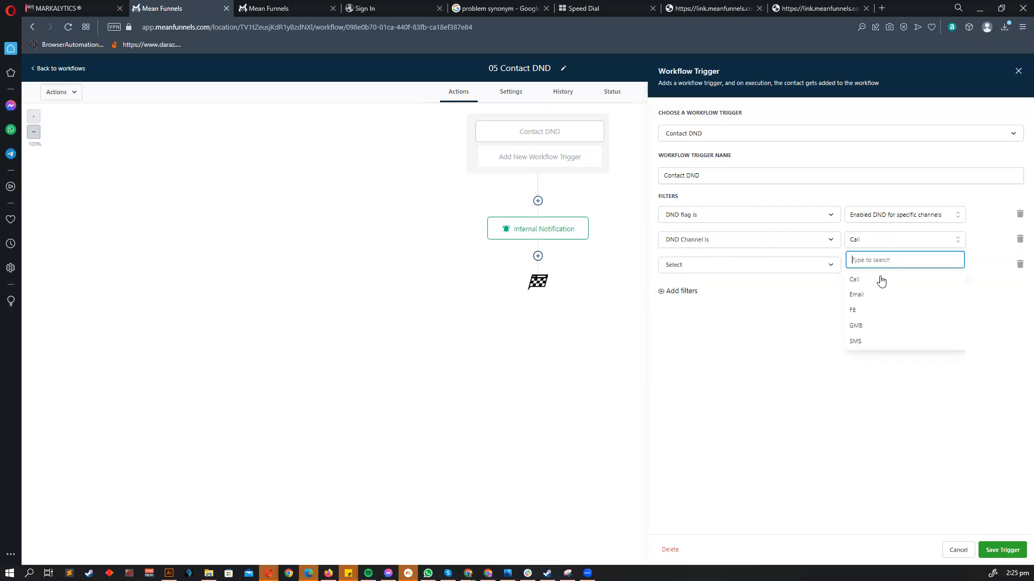
left_click(862, 295)
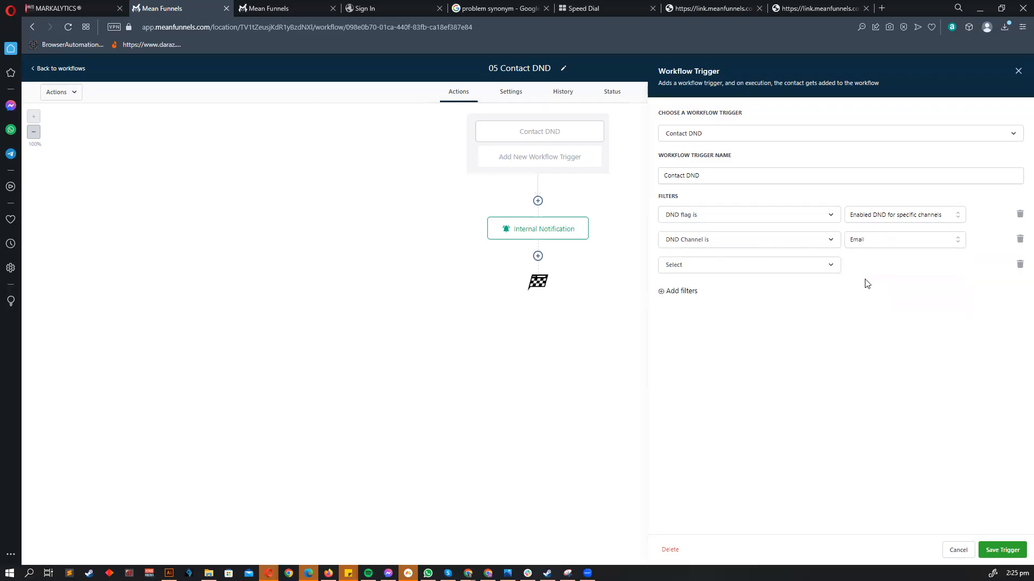
left_click(1019, 268)
left_click(865, 244)
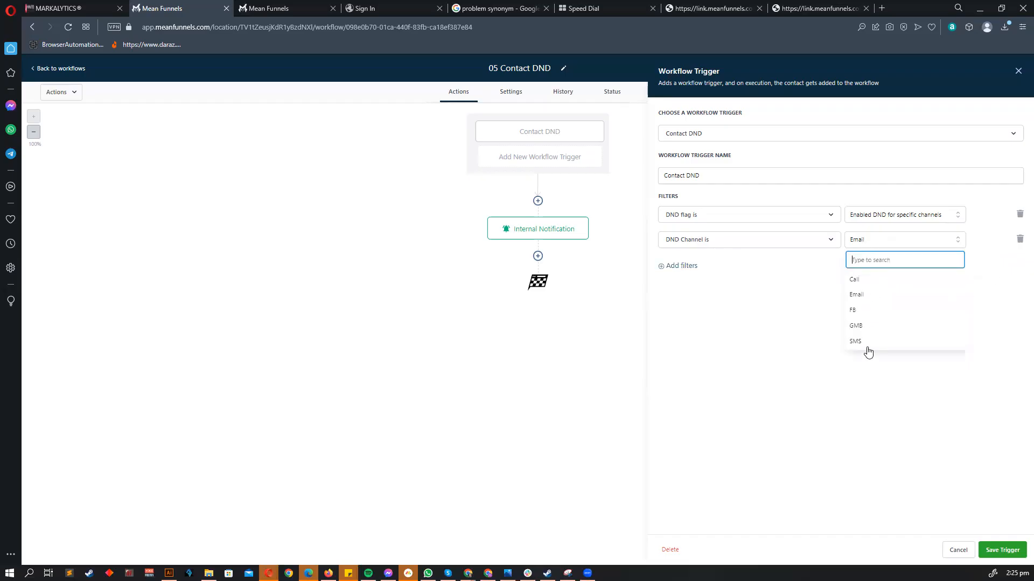
left_click(900, 241)
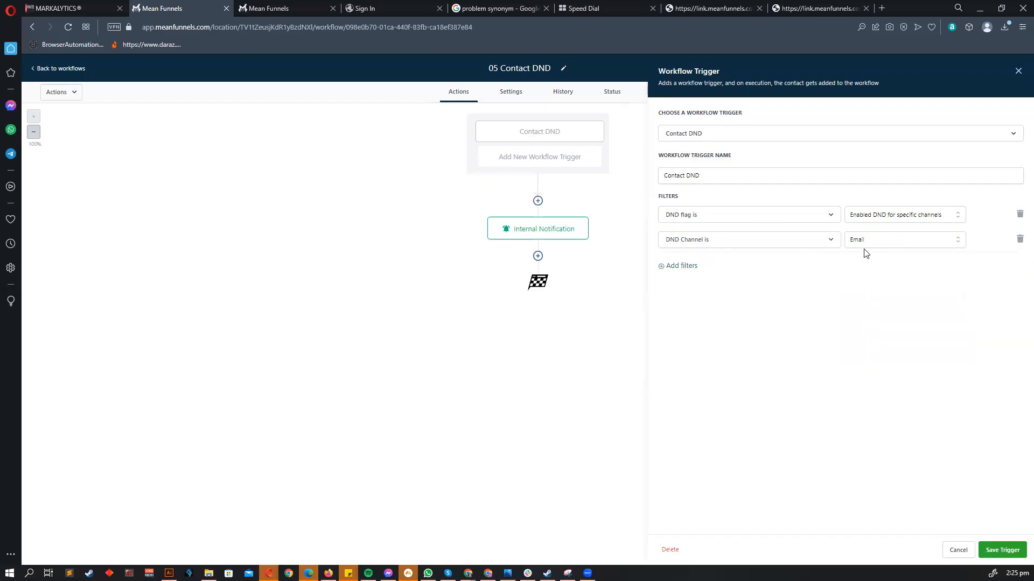
left_click(927, 221)
left_click(907, 284)
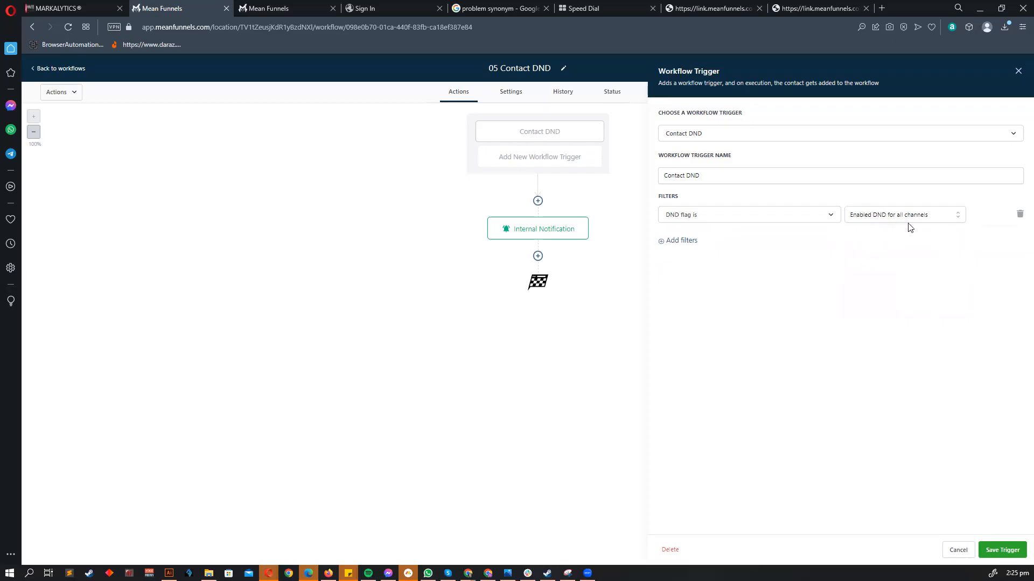
left_click(988, 549)
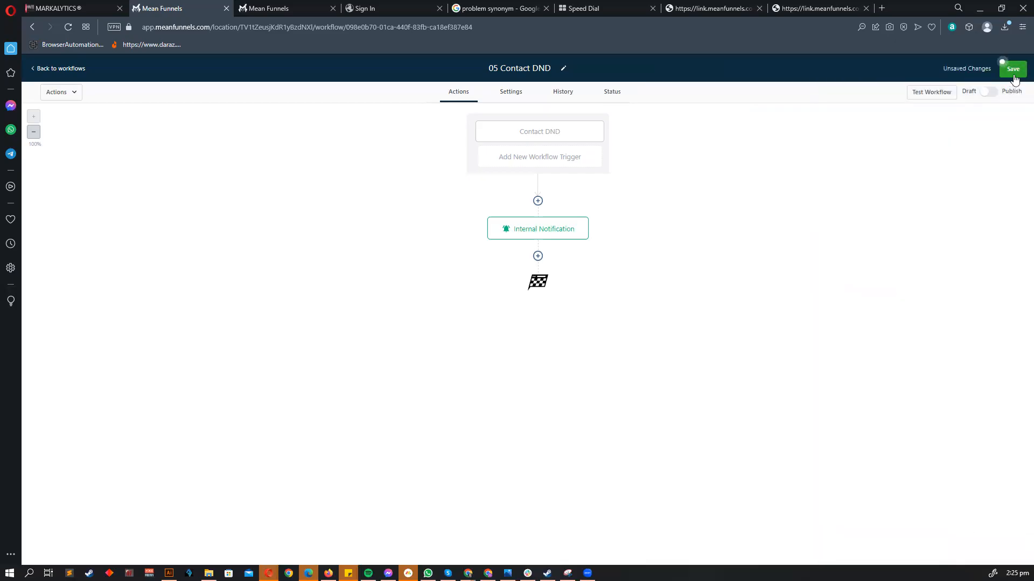
- Save the 05 Contact DND workflow and open the 06 Contact tag workflow
left_click(1013, 71)
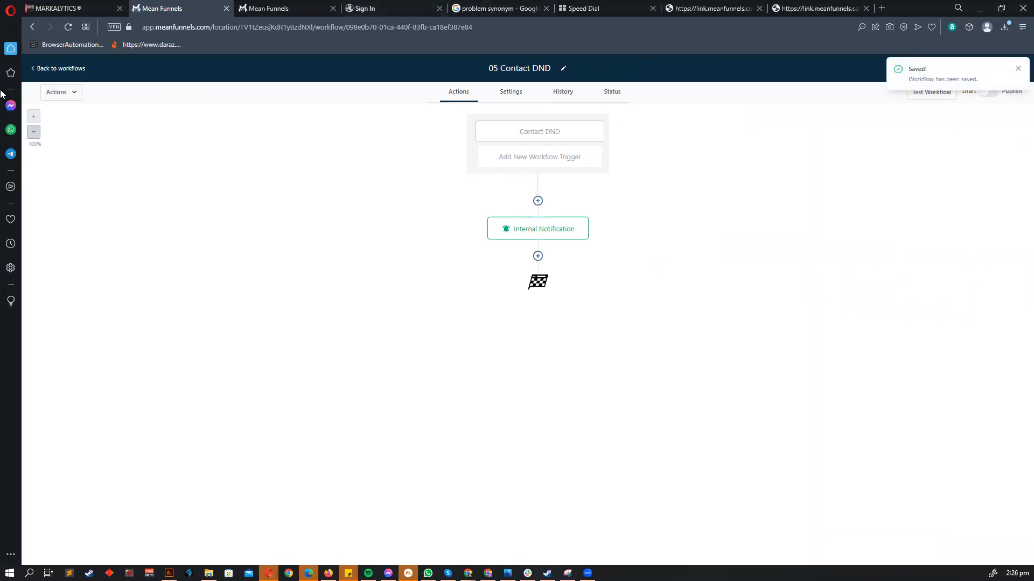
left_click(39, 69)
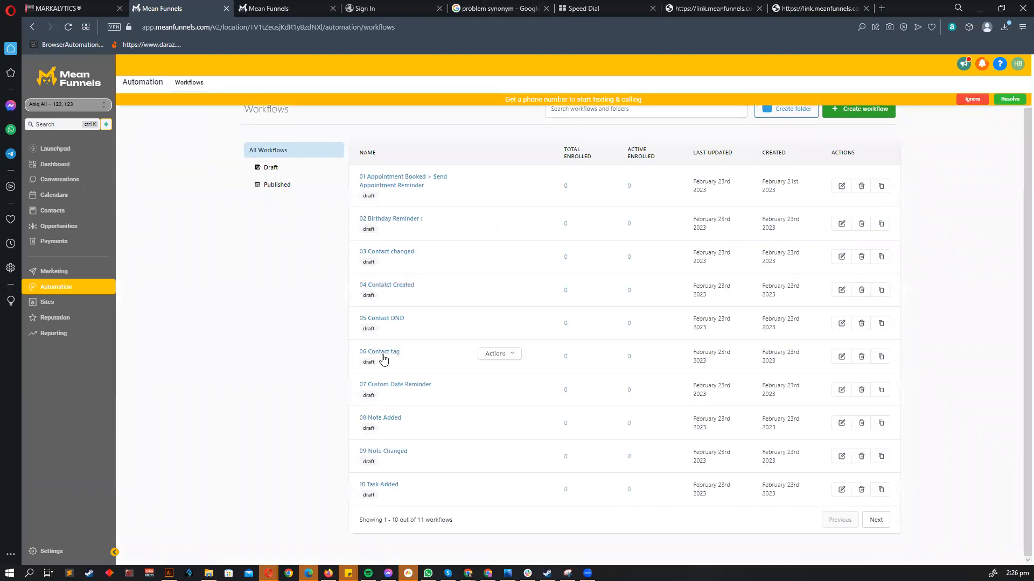
left_click(381, 353)
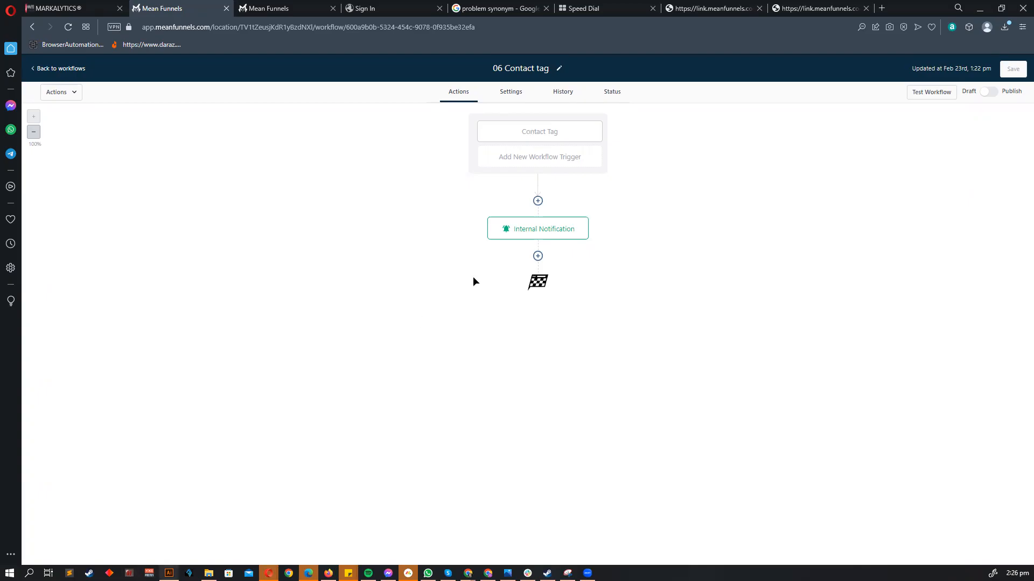
scroll(489, 252, "down", 5)
scroll(489, 251, "up", 3)
scroll(497, 259, "up", 3)
- Browse the mind map's Copy Writing through Graphics Work stages, then minimize Illustrator
scroll(592, 264, "down", 1)
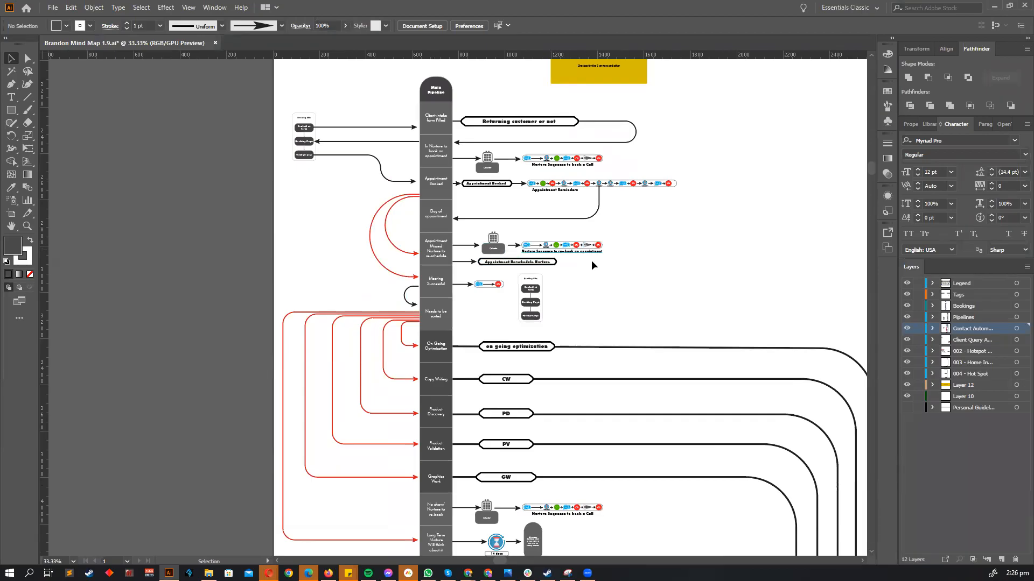
scroll(587, 258, "up", 5)
scroll(608, 164, "up", 1)
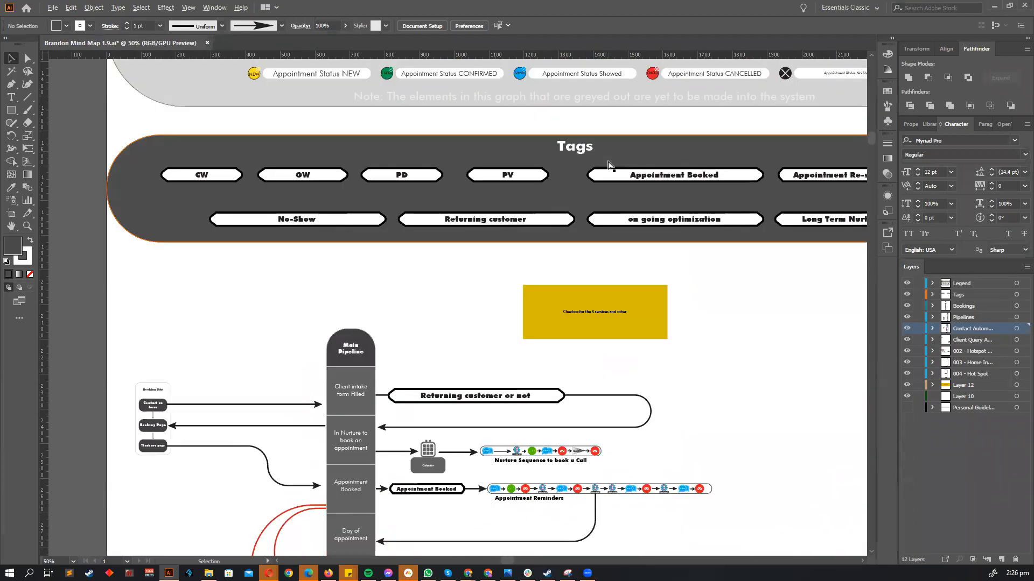
scroll(608, 164, "right", 3)
scroll(603, 201, "down", 1)
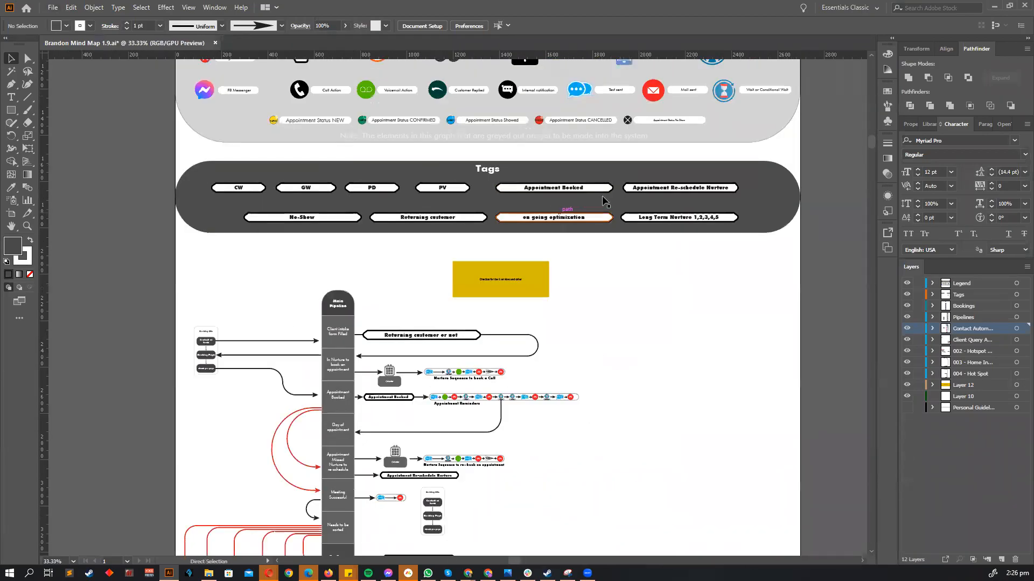
scroll(605, 201, "up", 1)
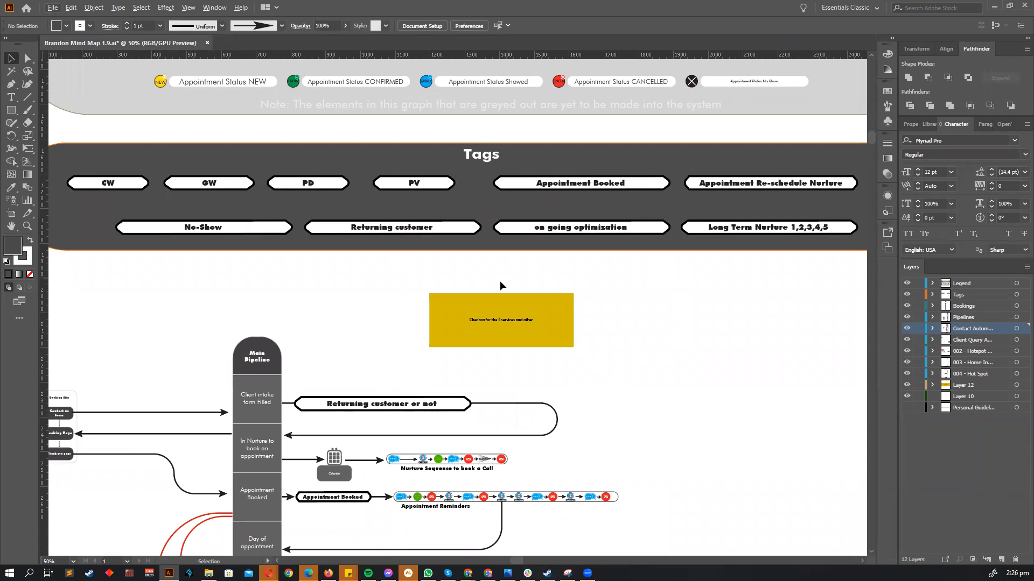
scroll(522, 277, "left", 1)
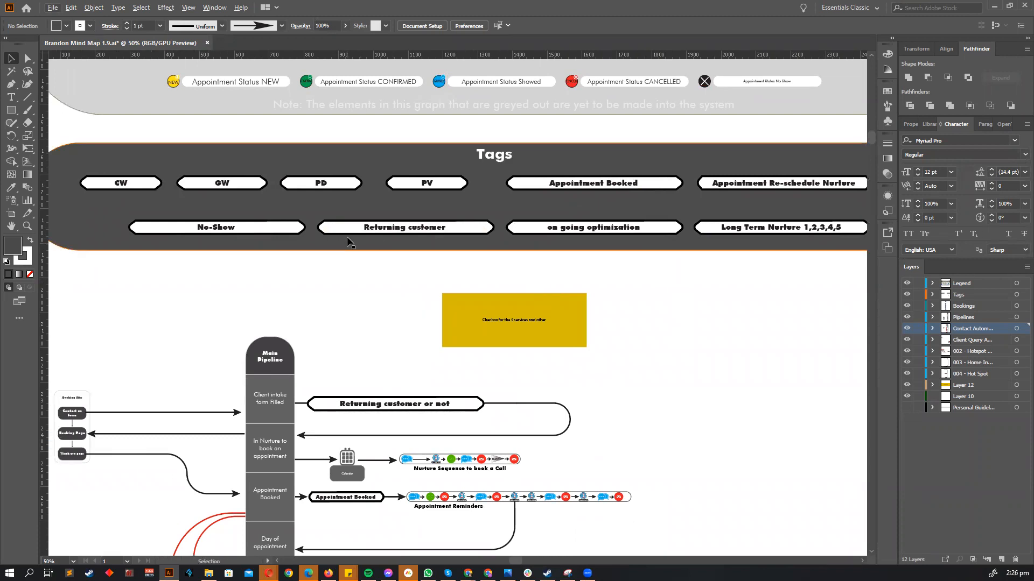
scroll(348, 242, "down", 10)
scroll(275, 327, "up", 2)
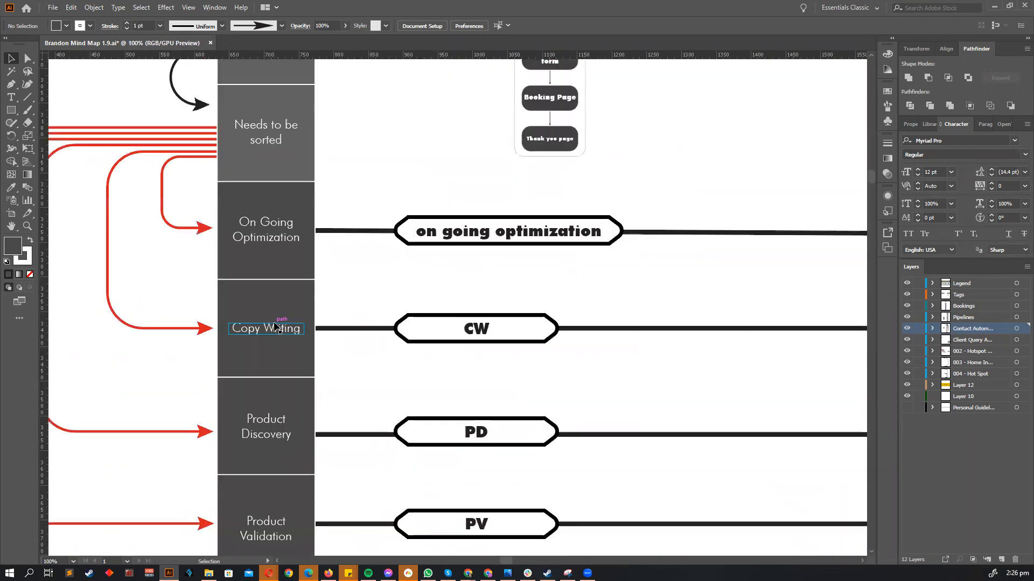
scroll(275, 328, "up", 2)
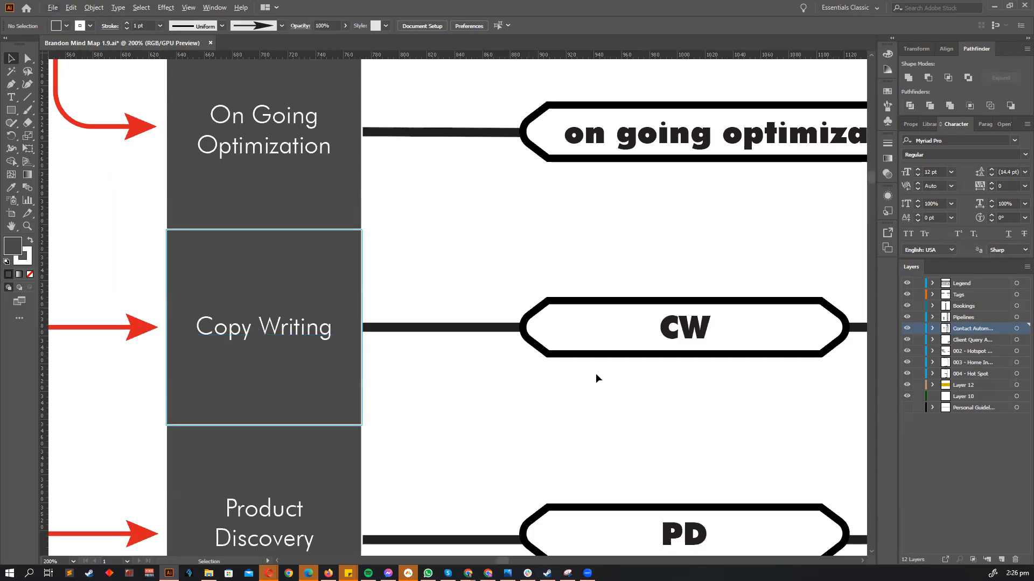
scroll(424, 353, "down", 5)
scroll(380, 341, "up", 1)
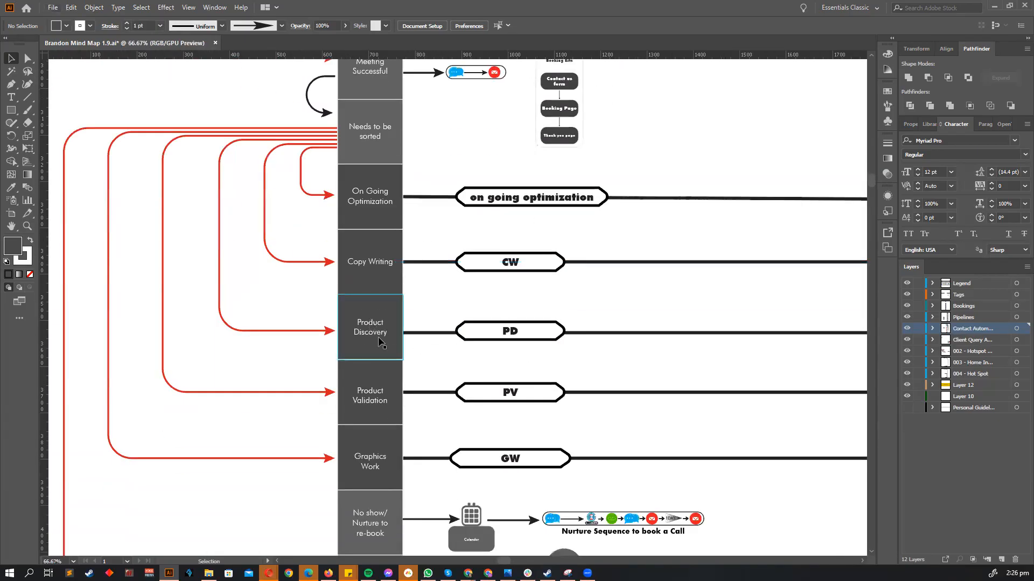
scroll(379, 341, "up", 2)
scroll(481, 383, "down", 5)
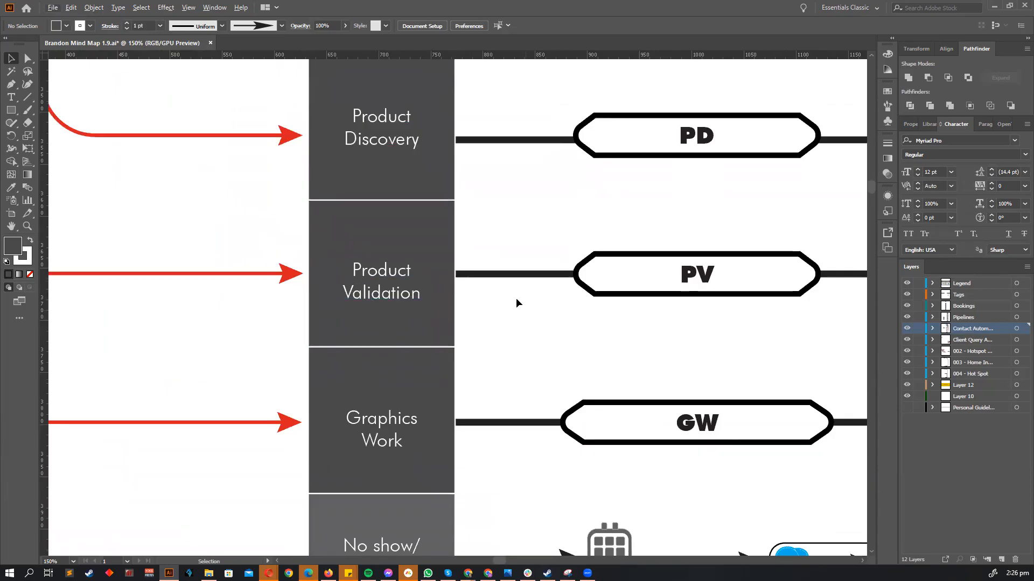
scroll(516, 298, "down", 2)
scroll(430, 370, "down", 3)
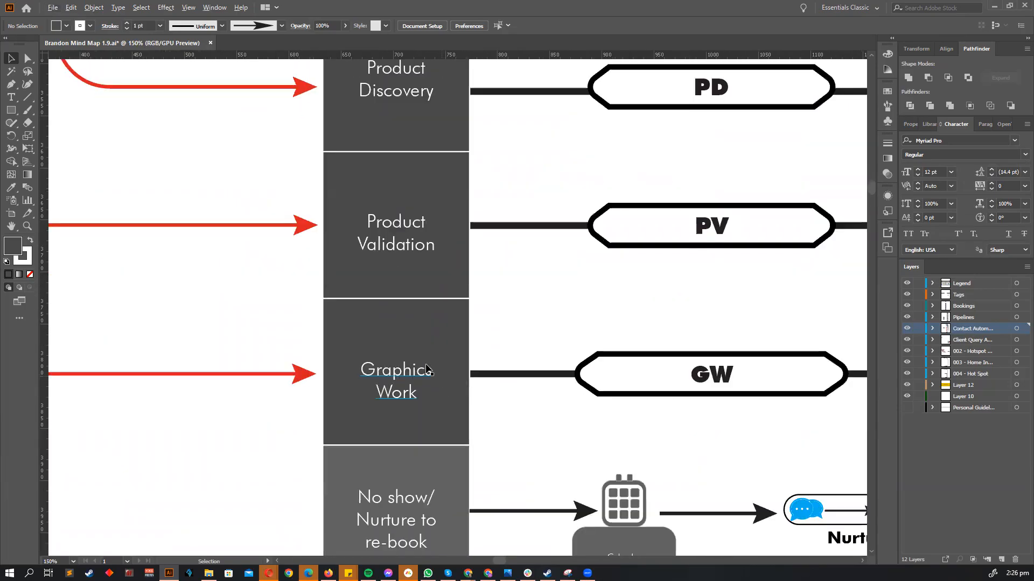
scroll(470, 338, "up", 1)
scroll(470, 338, "down", 1)
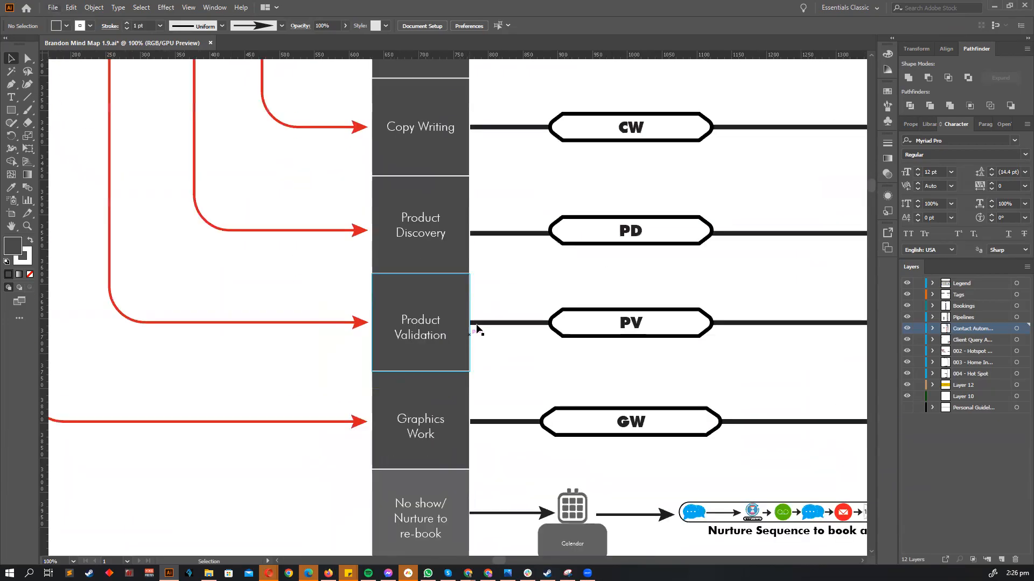
scroll(476, 328, "up", 1)
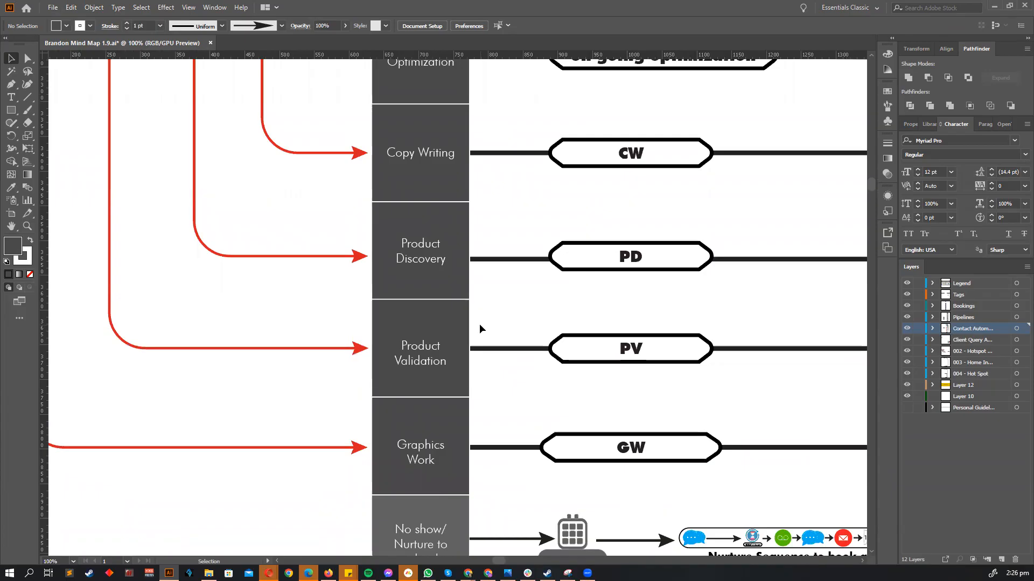
scroll(471, 180, "up", 3)
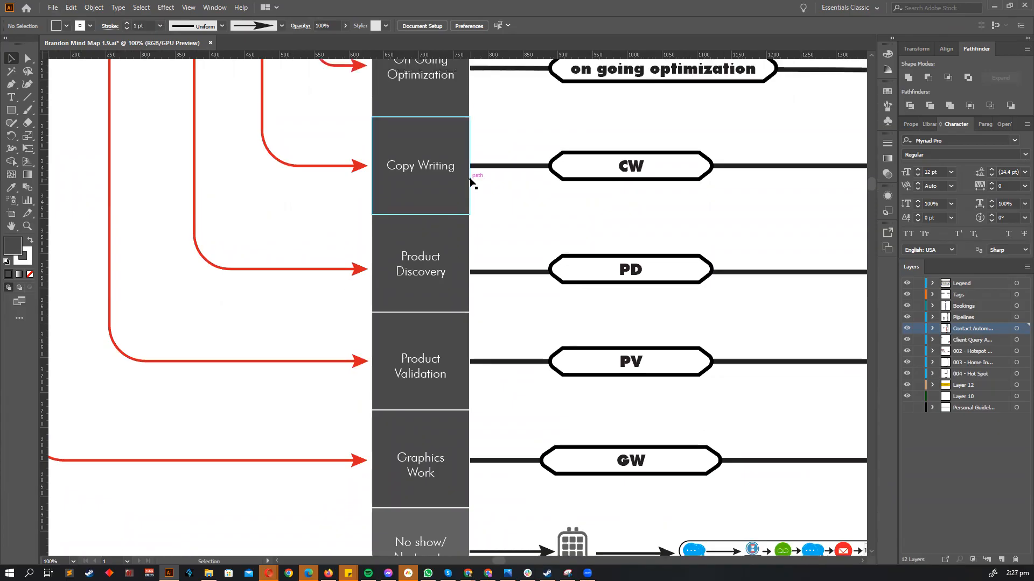
scroll(452, 199, "up", 2)
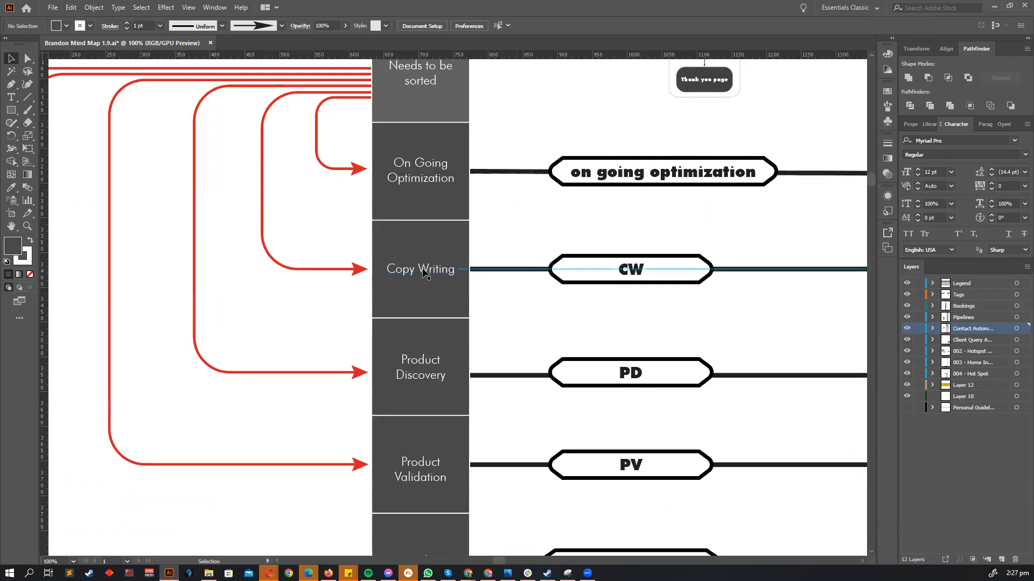
scroll(467, 275, "down", 1)
scroll(468, 275, "up", 2)
scroll(484, 263, "down", 1)
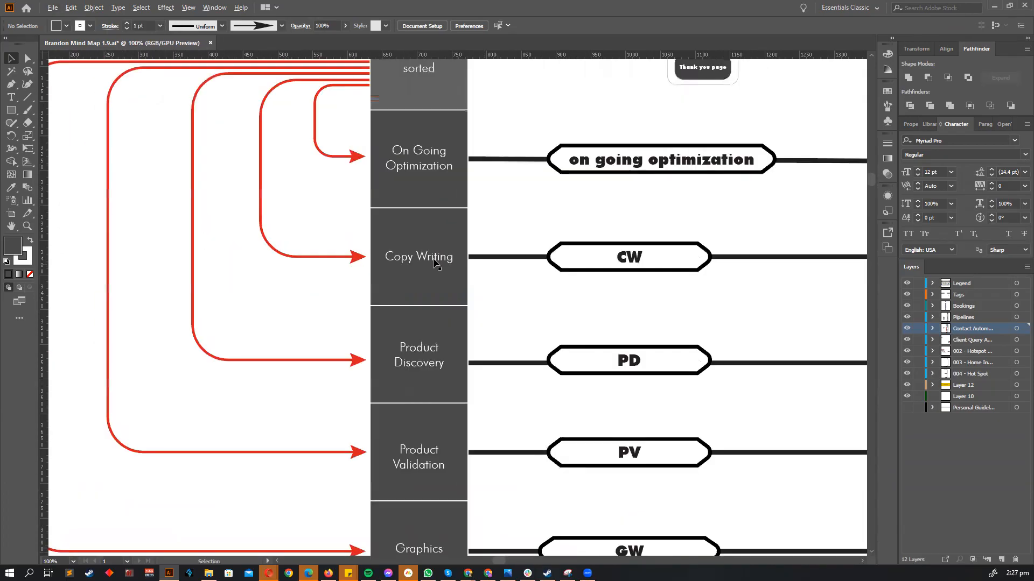
scroll(630, 257, "down", 3)
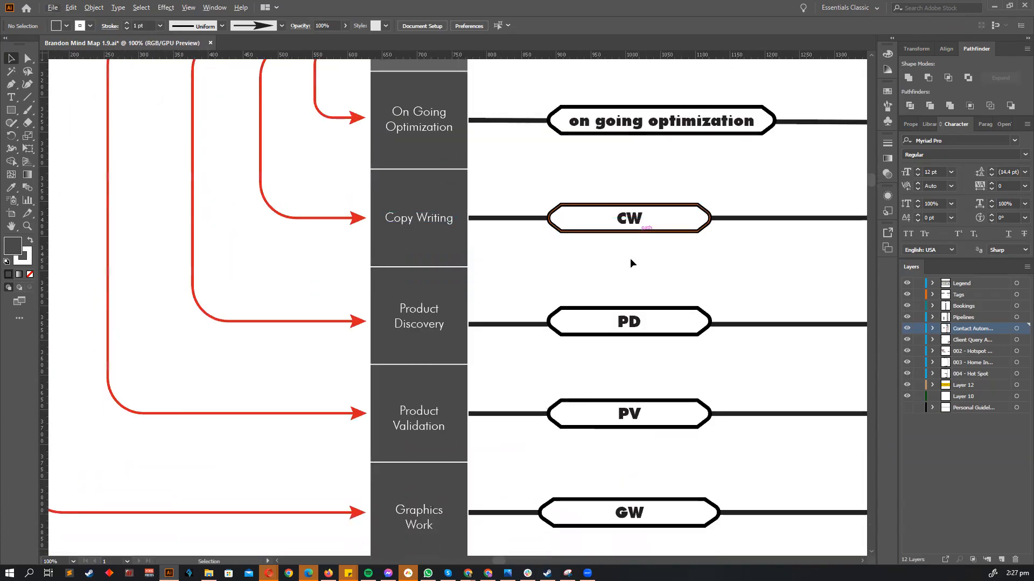
scroll(574, 276, "up", 1)
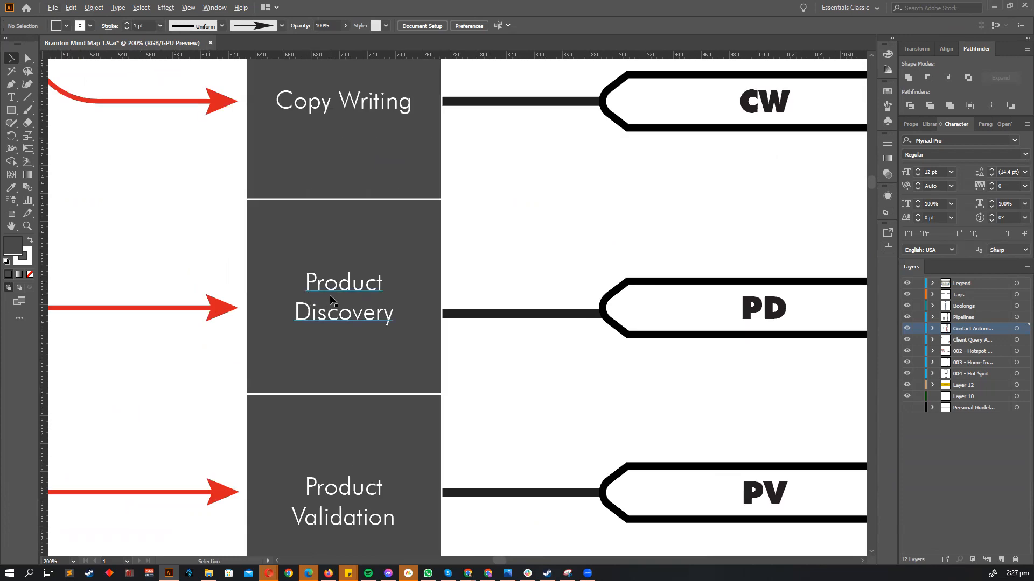
scroll(663, 310, "down", 6)
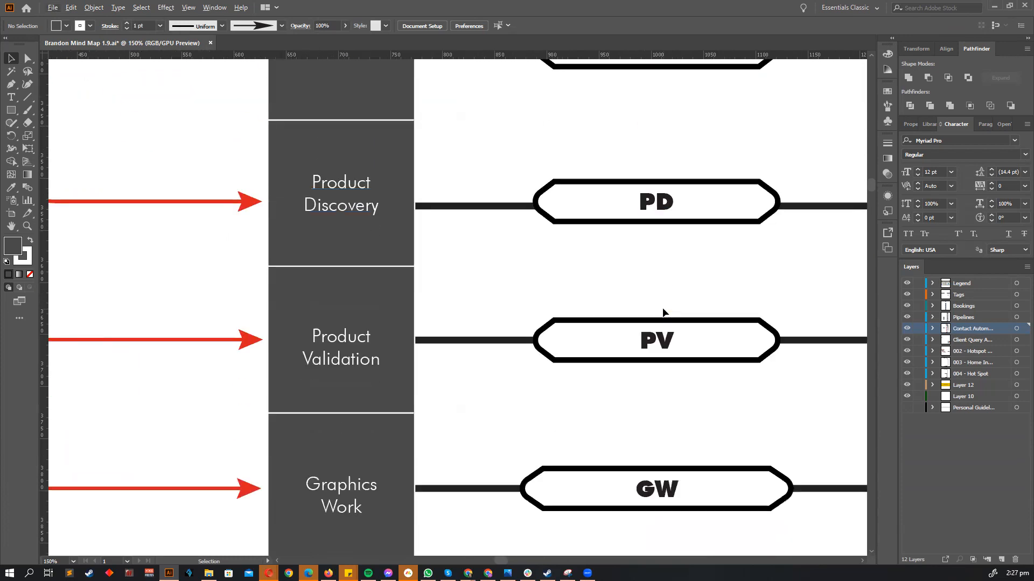
scroll(340, 199, "up", 1)
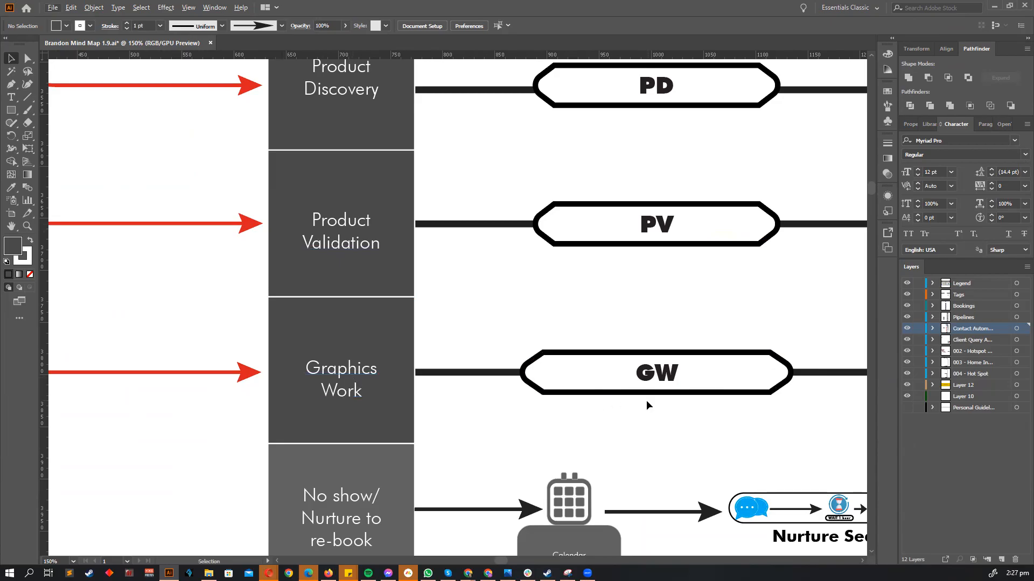
scroll(664, 378, "down", 1)
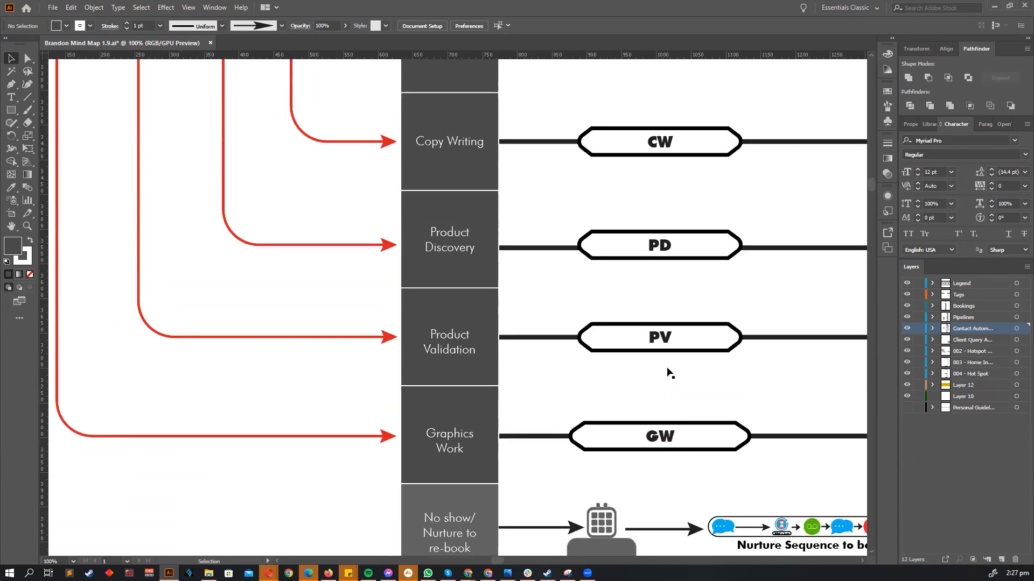
scroll(660, 371, "up", 1)
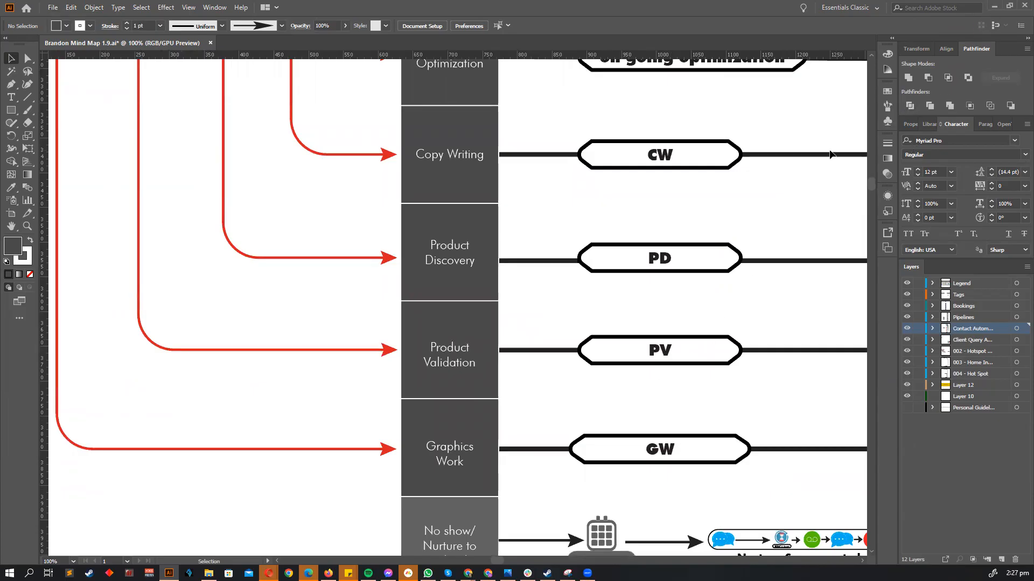
scroll(772, 162, "up", 1)
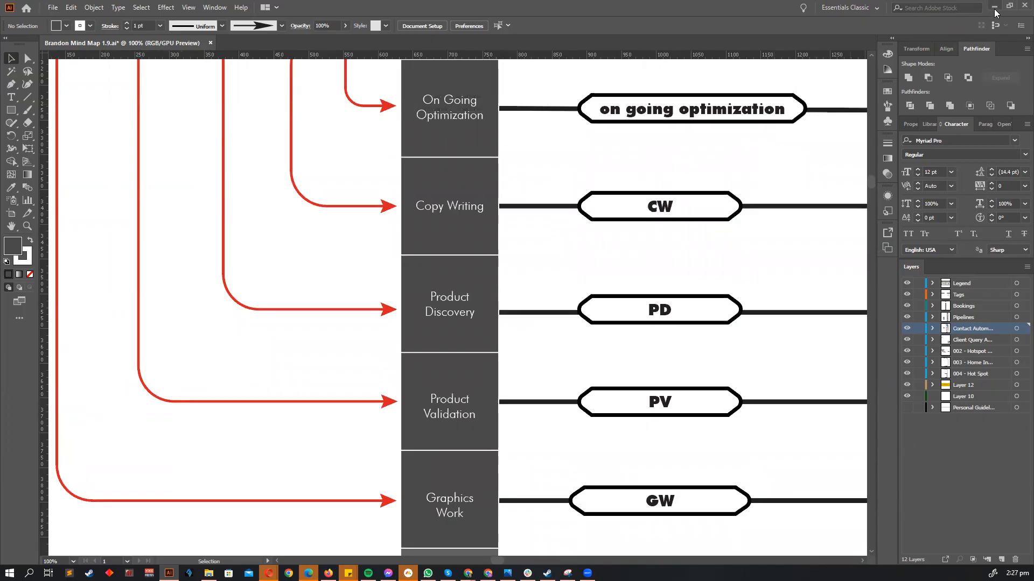
left_click(994, 6)
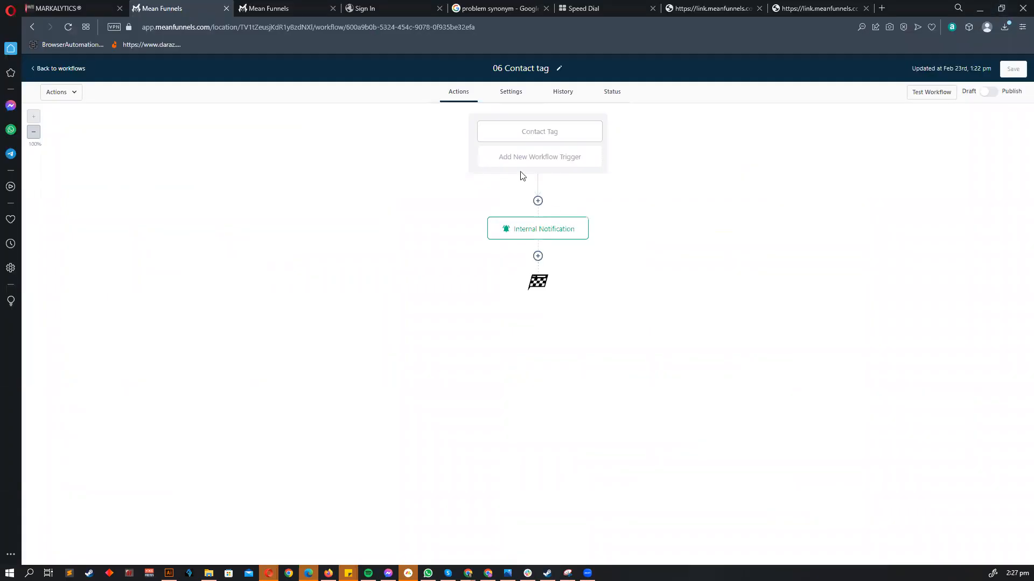
- Give the Contact Tag trigger a Tag Added filter on a newly created 'gw' tag and save it
left_click(523, 126)
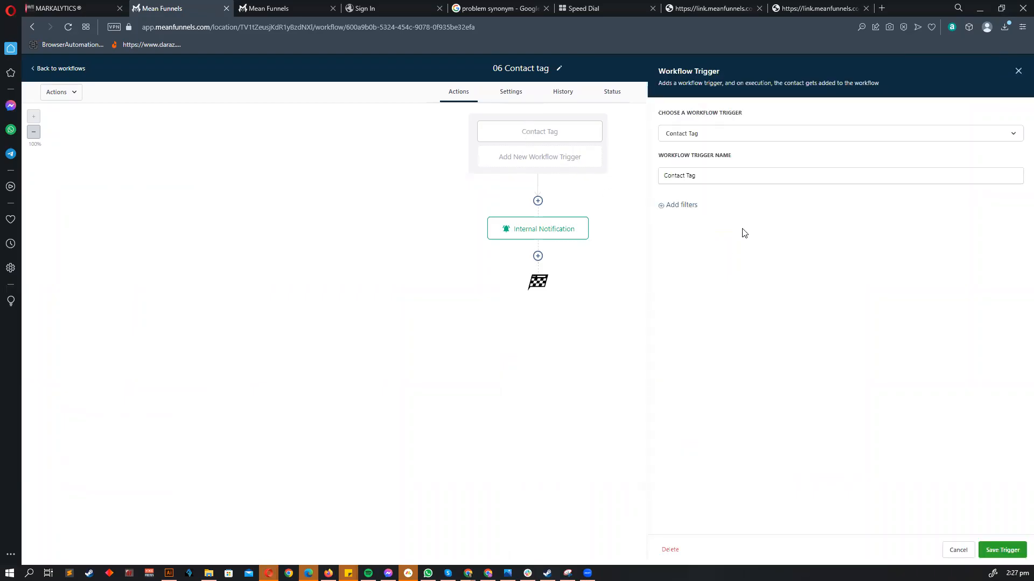
left_click(681, 205)
left_click(683, 221)
left_click(702, 271)
left_click(861, 216)
left_click(871, 267)
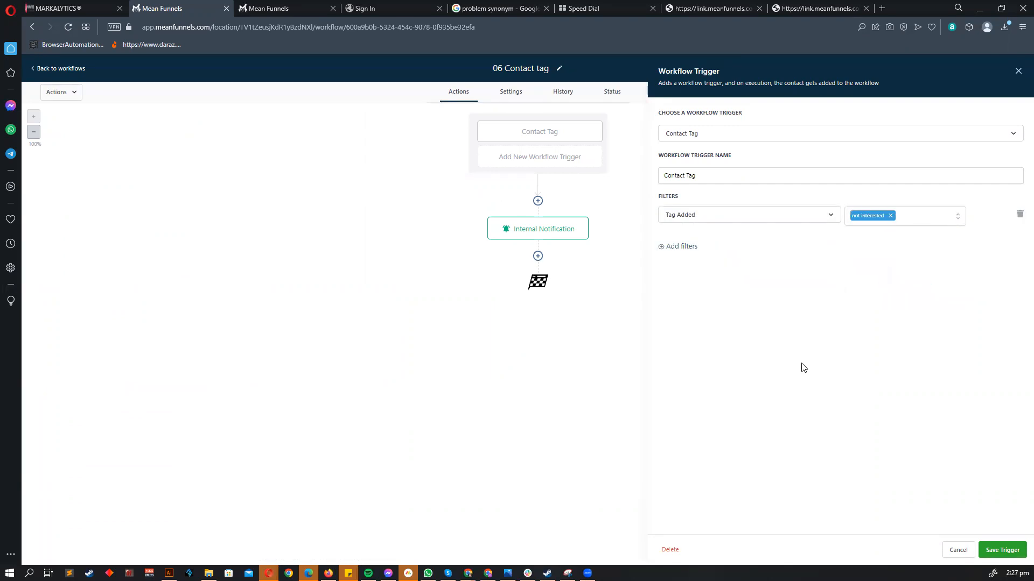
left_click(890, 215)
left_click(893, 219)
type("GW")
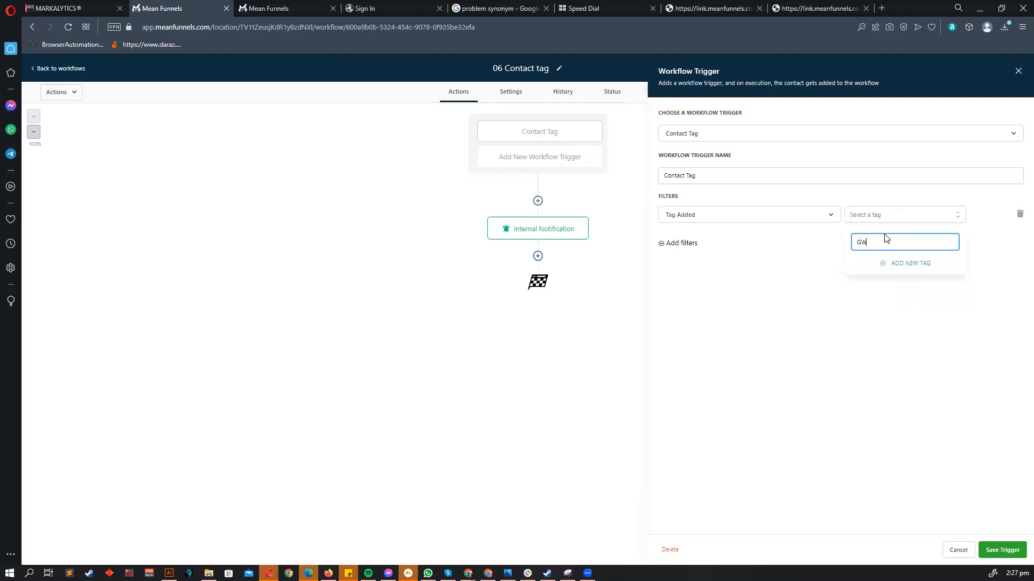
left_click(893, 263)
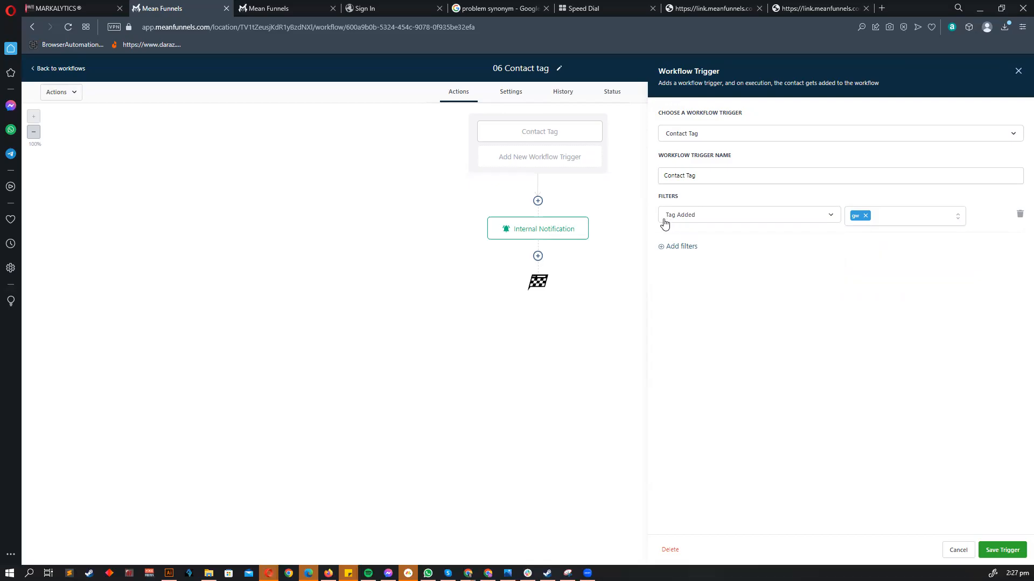
left_click(1001, 550)
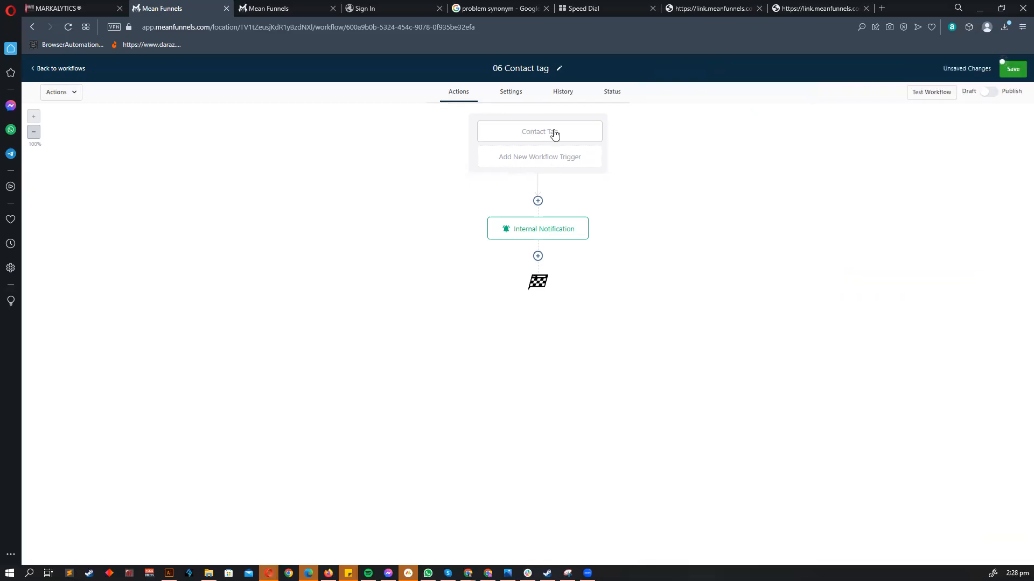
- Rewrite the Internal Notification as '{{contact.name}} want to do Graphics work with you' and save
left_click(528, 230)
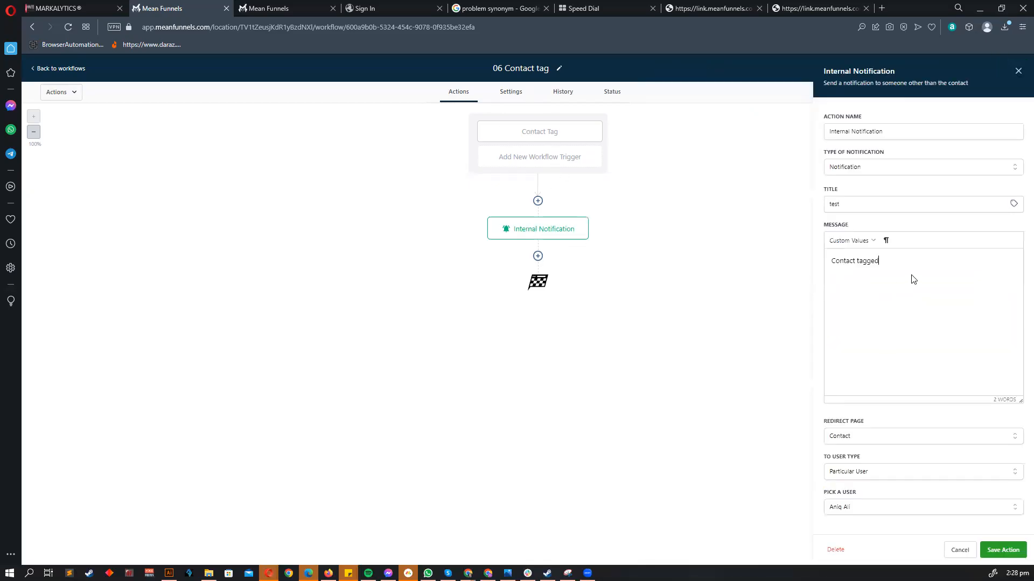
key("ctrl+a")
left_click(850, 240)
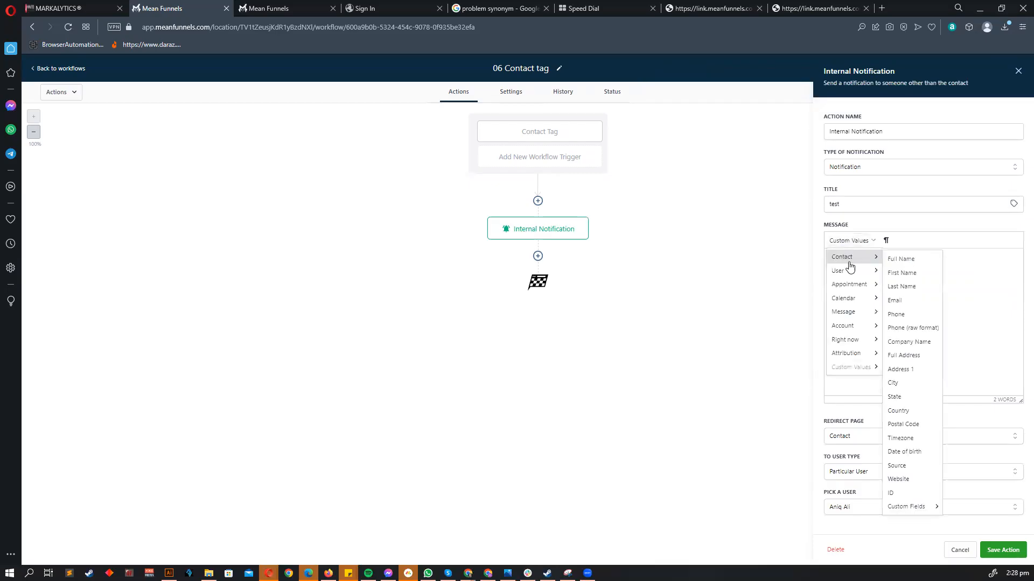
left_click(883, 258)
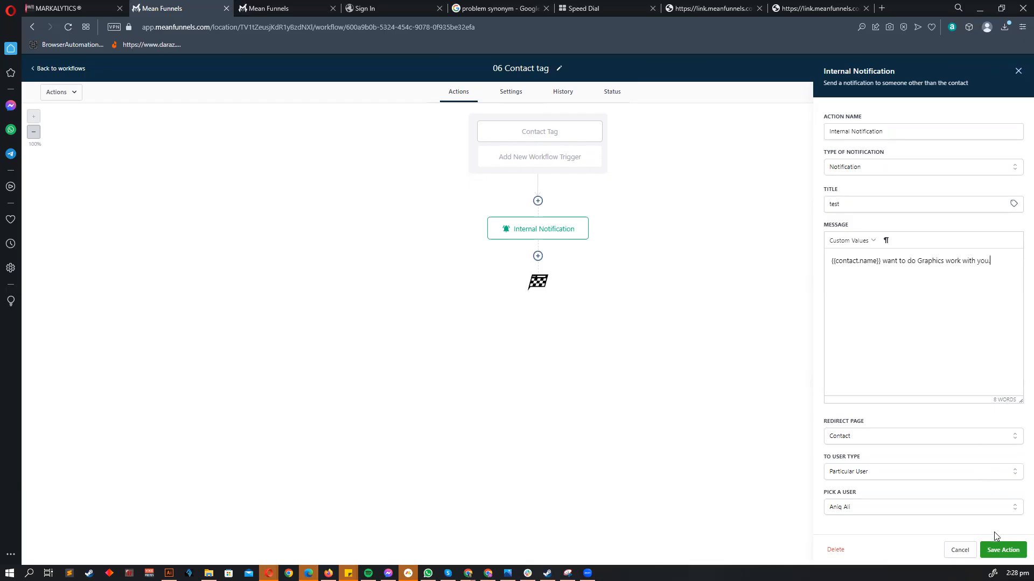
left_click(1002, 549)
left_click(561, 133)
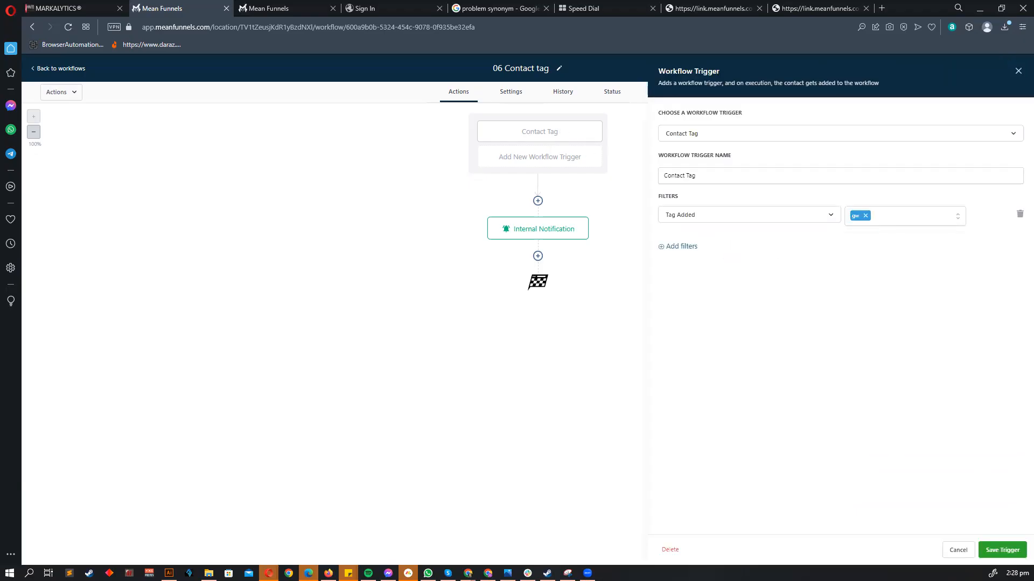
- Replace the trigger's Tag Added gw filter with a Tag Removed gw filter and save
left_click(1019, 216)
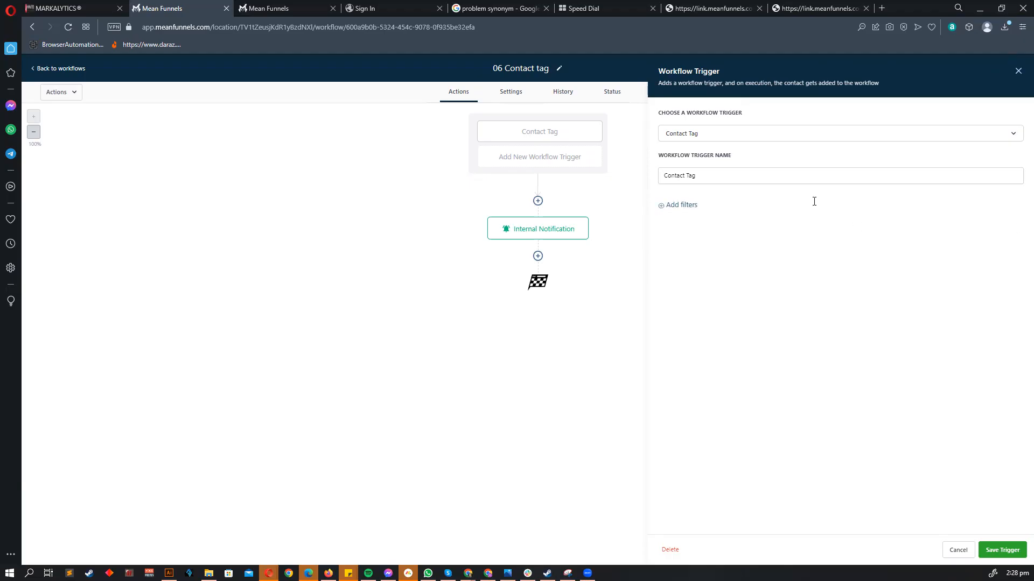
left_click(693, 210)
left_click(693, 218)
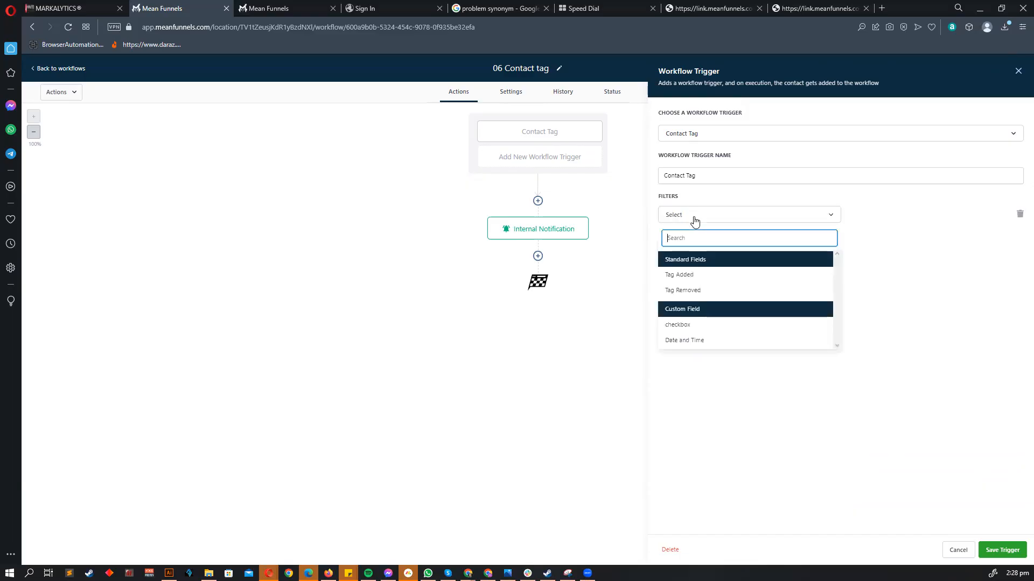
left_click(699, 281)
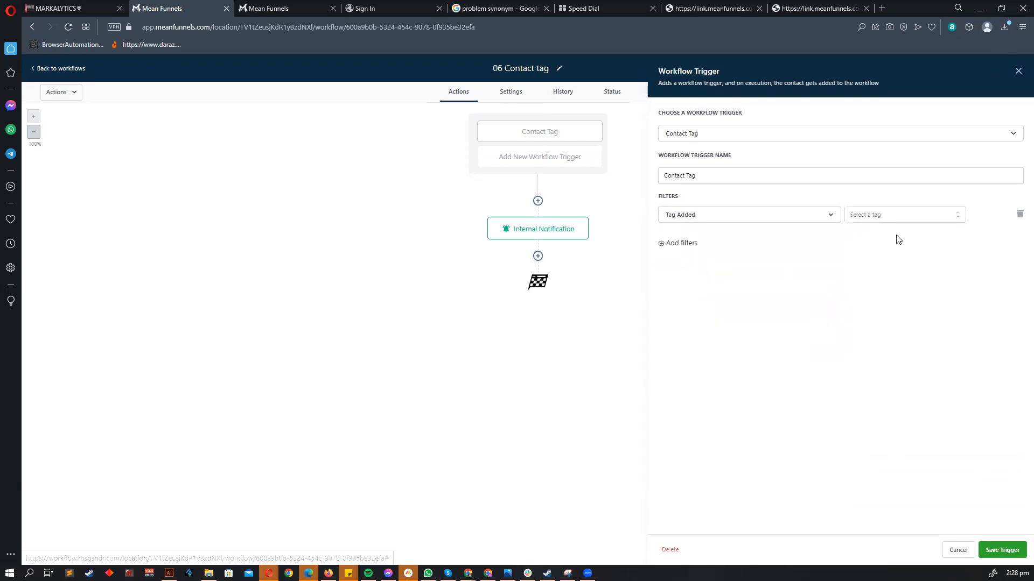
left_click(903, 221)
left_click(716, 266)
left_click(705, 214)
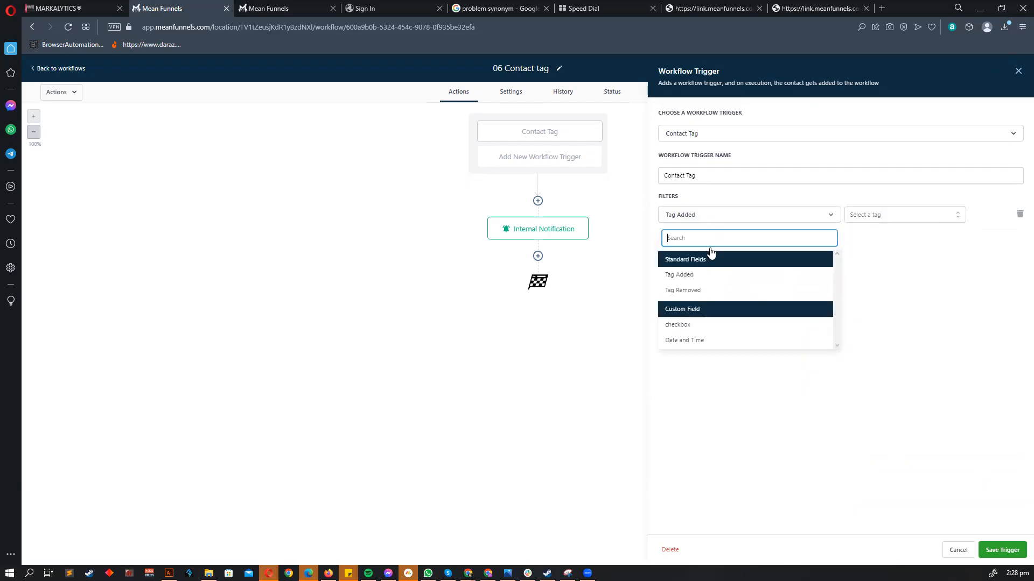
left_click(676, 285)
left_click(880, 221)
left_click(862, 281)
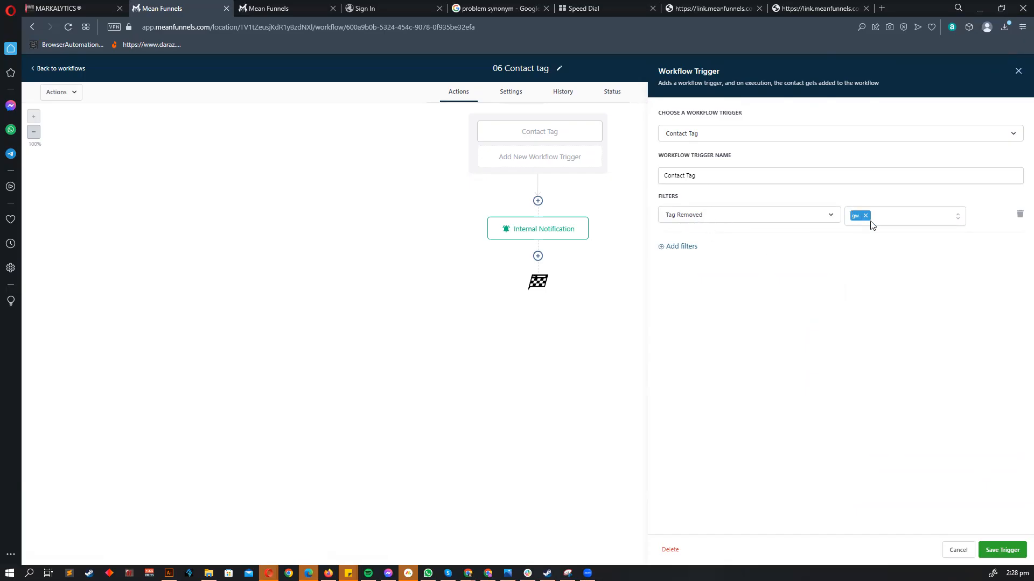
left_click(1003, 552)
- Correct the notification to '{{contact.name}} does not want to do Graphics work with you' and save
left_click(560, 237)
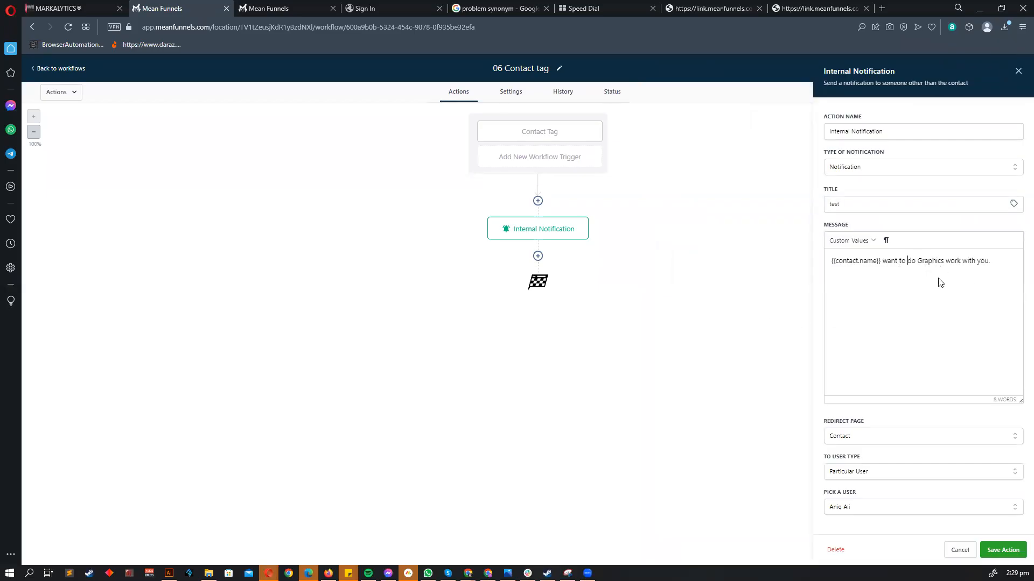
type("dpes")
key("BackSpace")
key("BackSpace")
key("BackSpace")
type("oes not")
left_click(967, 280)
left_click(1001, 549)
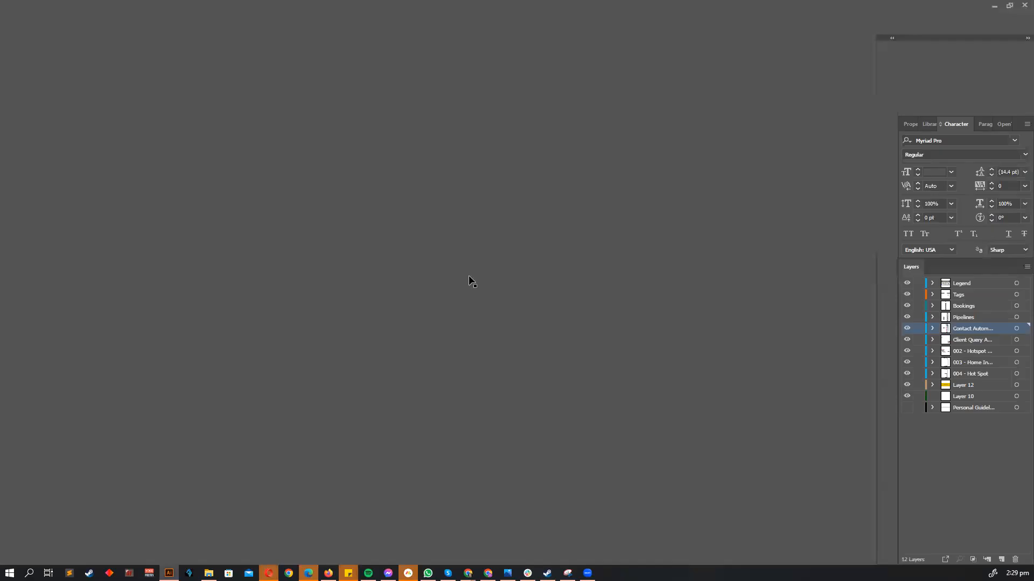
- Zoom and pan across the Main Pipeline mind map, then minimize Illustrator
scroll(471, 201, "down", 4)
scroll(377, 243, "up", 2)
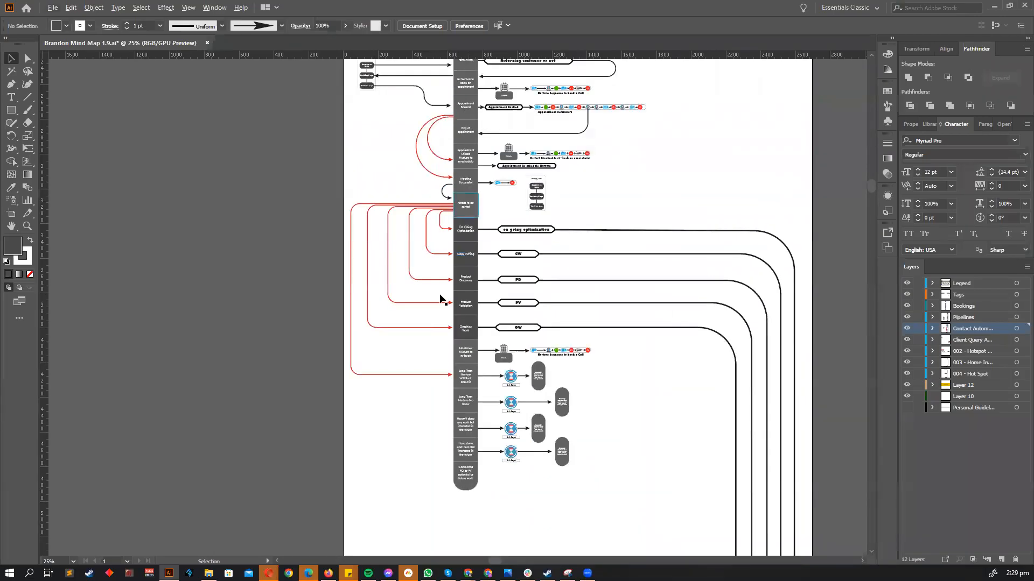
scroll(508, 306, "up", 2)
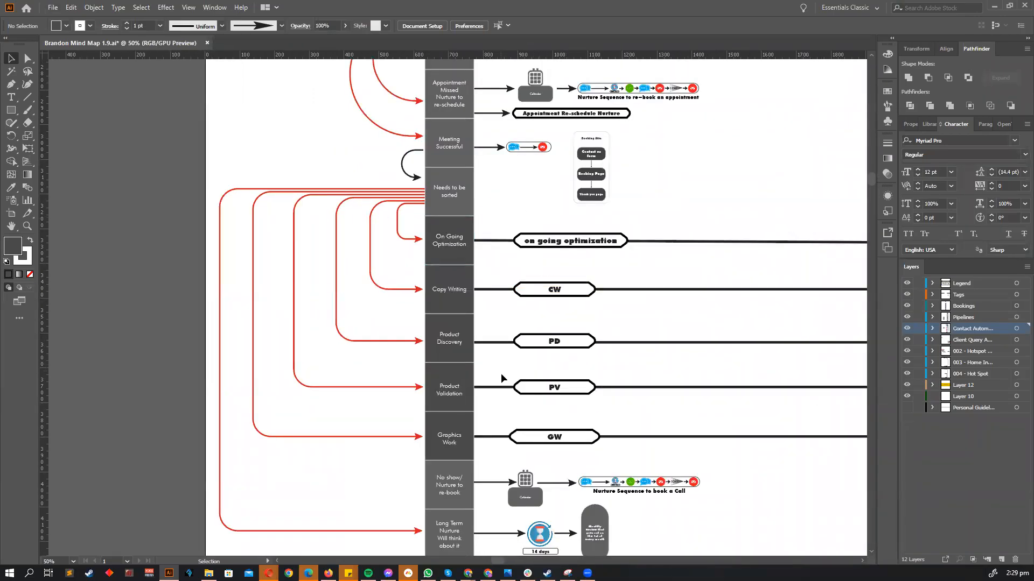
scroll(399, 394, "down", 1)
scroll(478, 290, "up", 2)
scroll(476, 286, "up", 1)
scroll(454, 199, "down", 1)
scroll(503, 233, "up", 3)
scroll(503, 233, "right", 2)
scroll(502, 233, "down", 1)
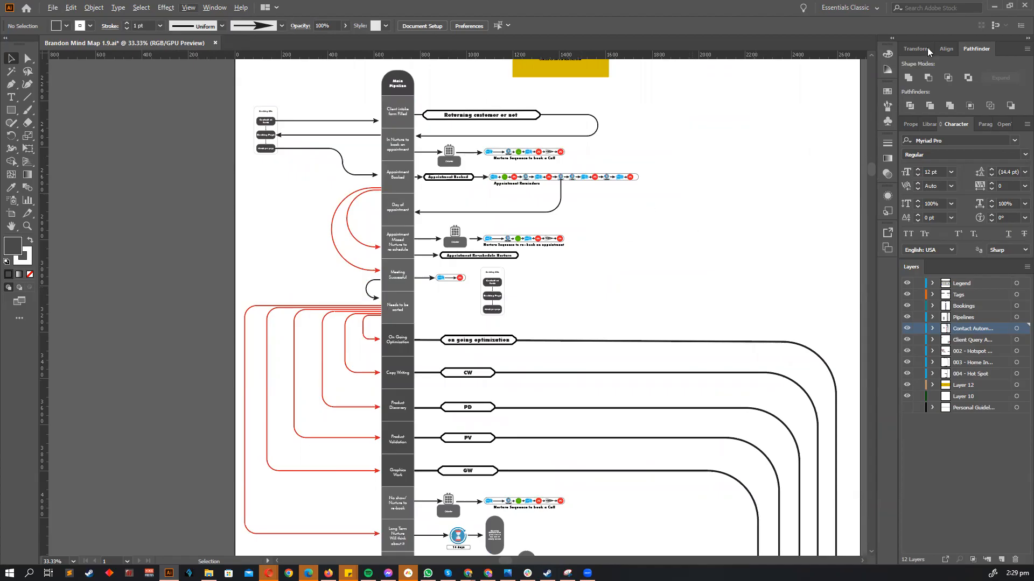
scroll(525, 252, "up", 1)
scroll(532, 253, "right", 2)
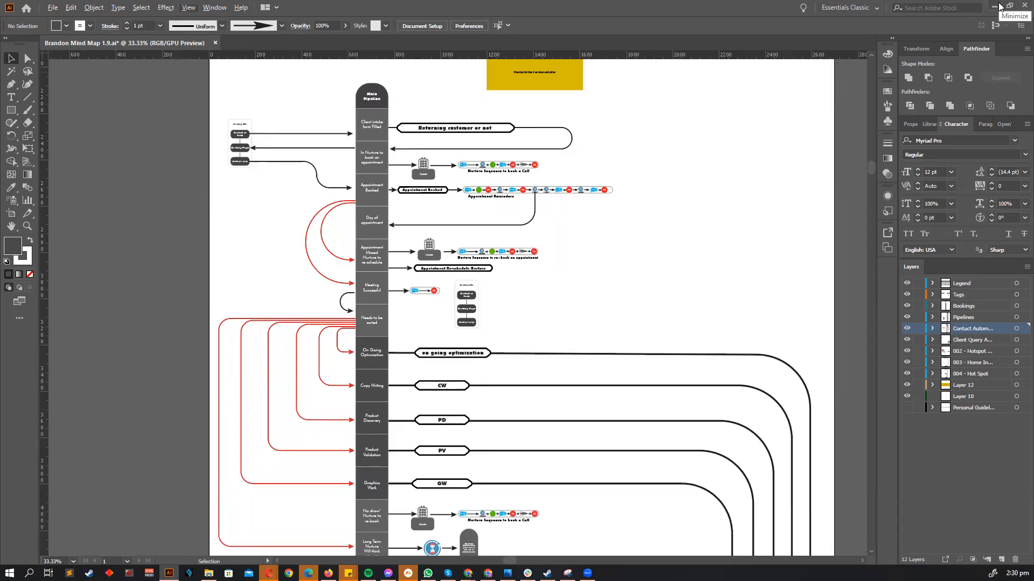
left_click(998, 6)
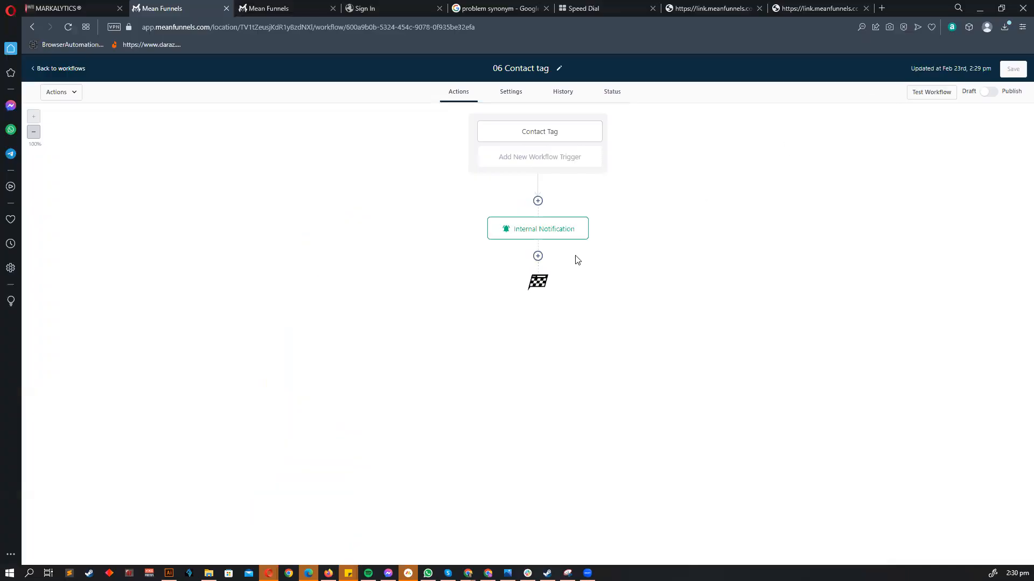
- In 07 Custom Date Reminder's trigger, add an After no. of days filter set to 3
left_click(63, 70)
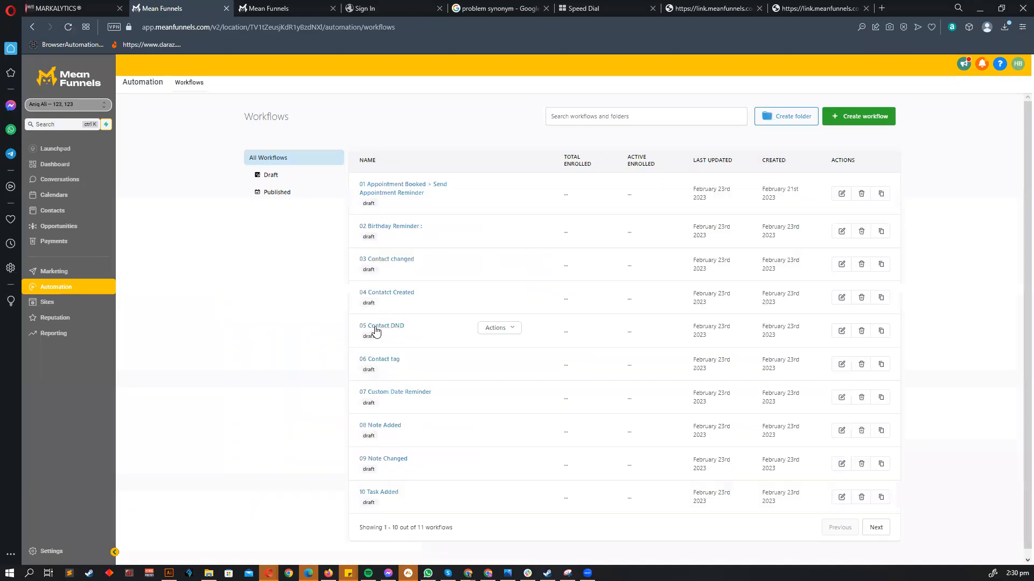
left_click(415, 387)
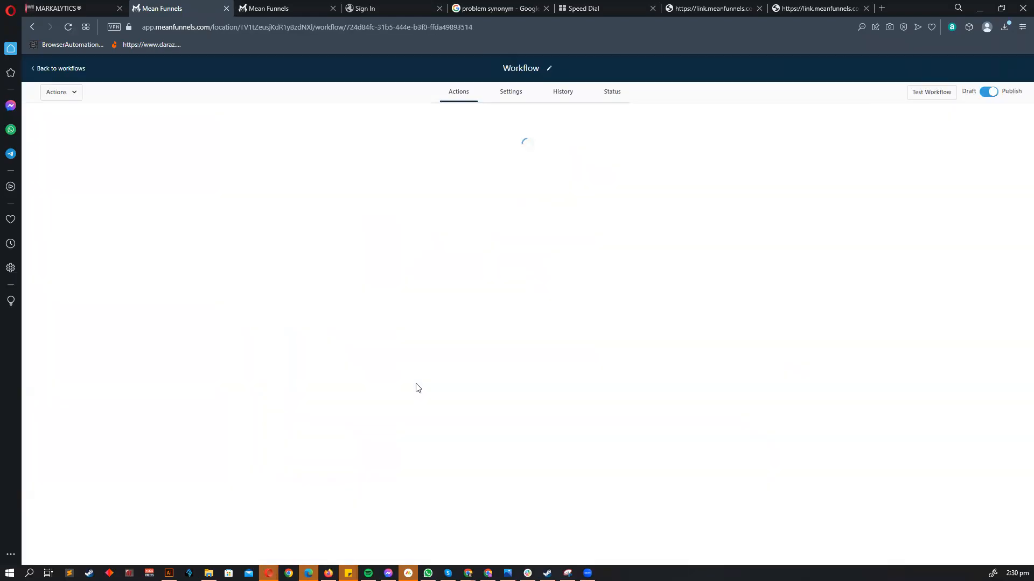
left_click(576, 134)
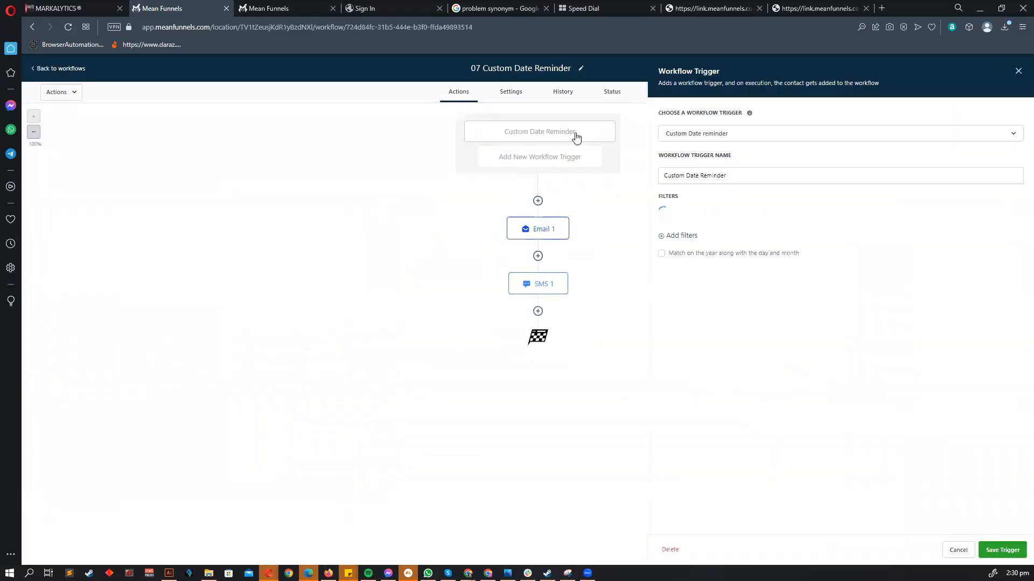
left_click(866, 221)
left_click(807, 285)
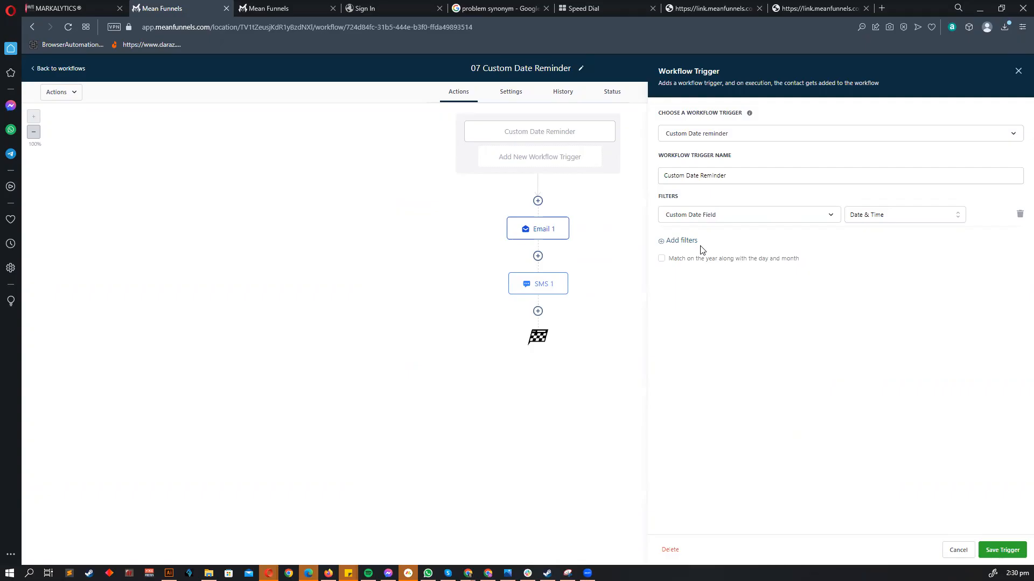
left_click(686, 246)
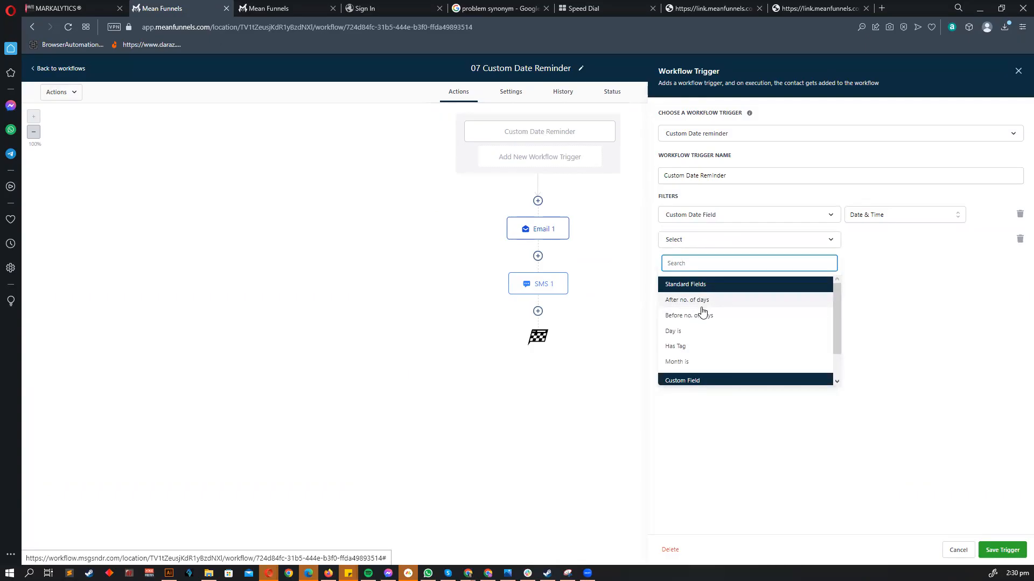
left_click(698, 333)
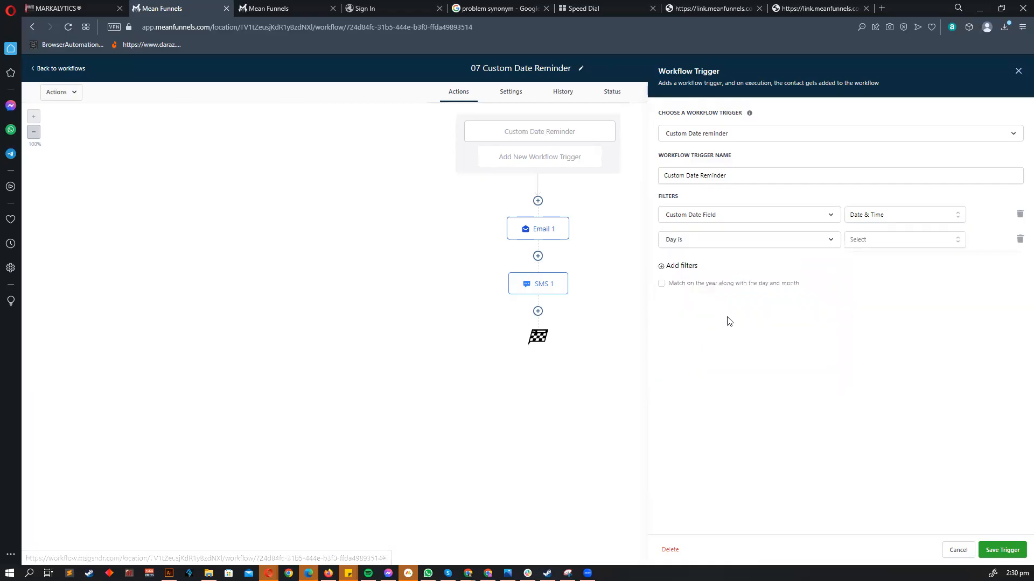
left_click(754, 242)
left_click(693, 301)
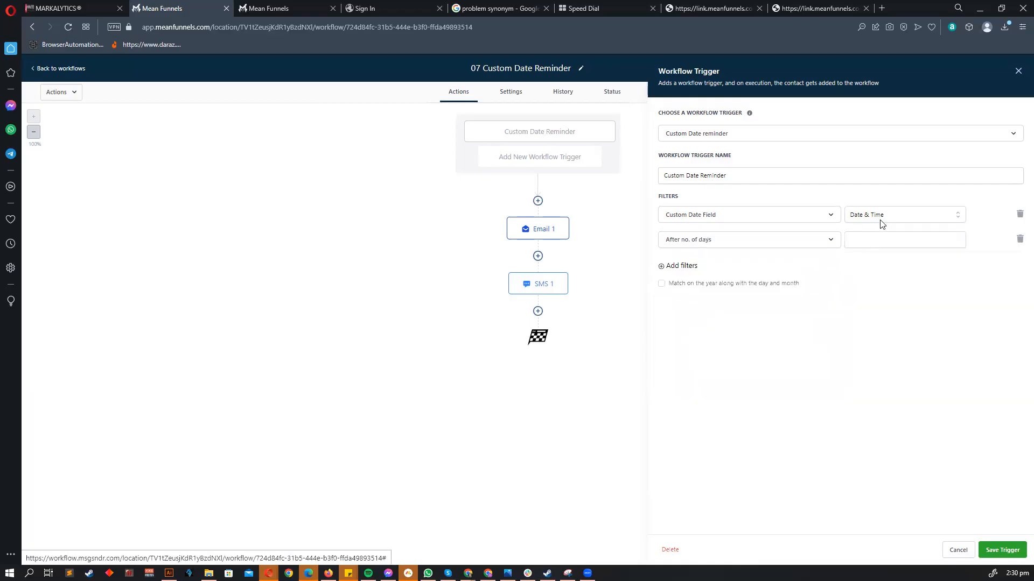
left_click(871, 241)
type("3")
- Add a Day is 4 filter, then cancel to discard all trial filters
left_click(693, 267)
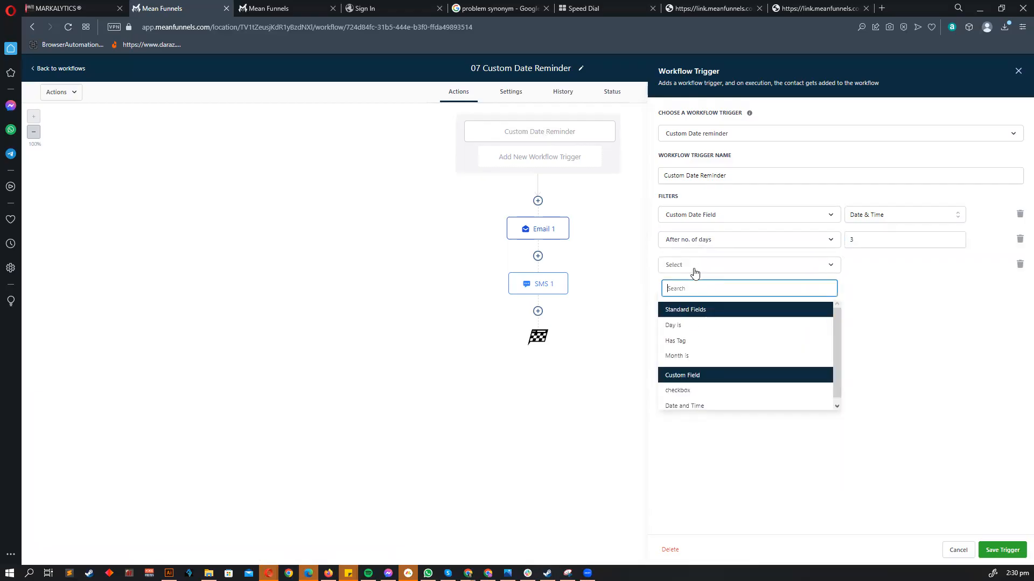
left_click(762, 326)
left_click(869, 265)
scroll(866, 345, "down", 5)
scroll(878, 355, "up", 5)
left_click(863, 352)
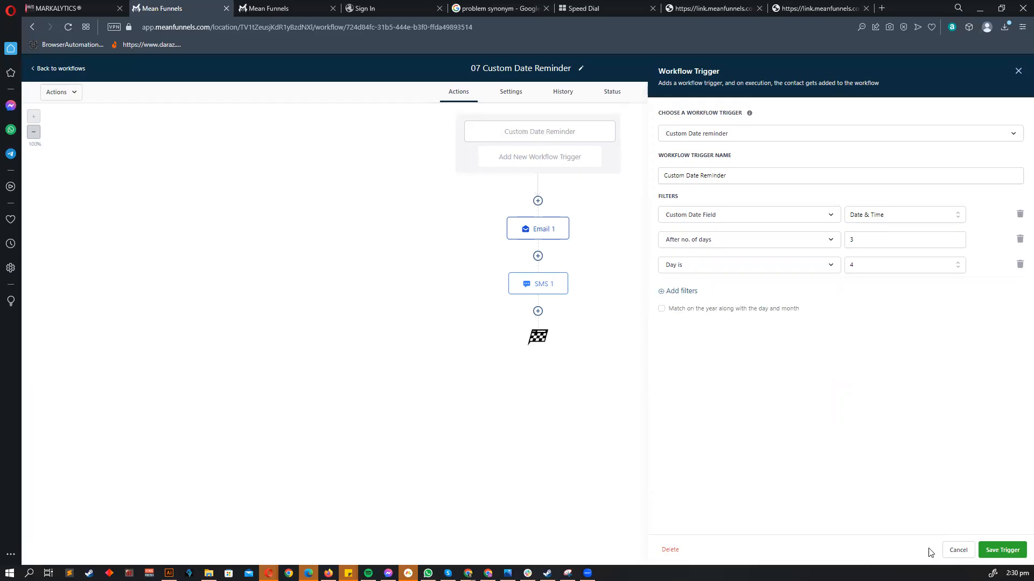
left_click(959, 550)
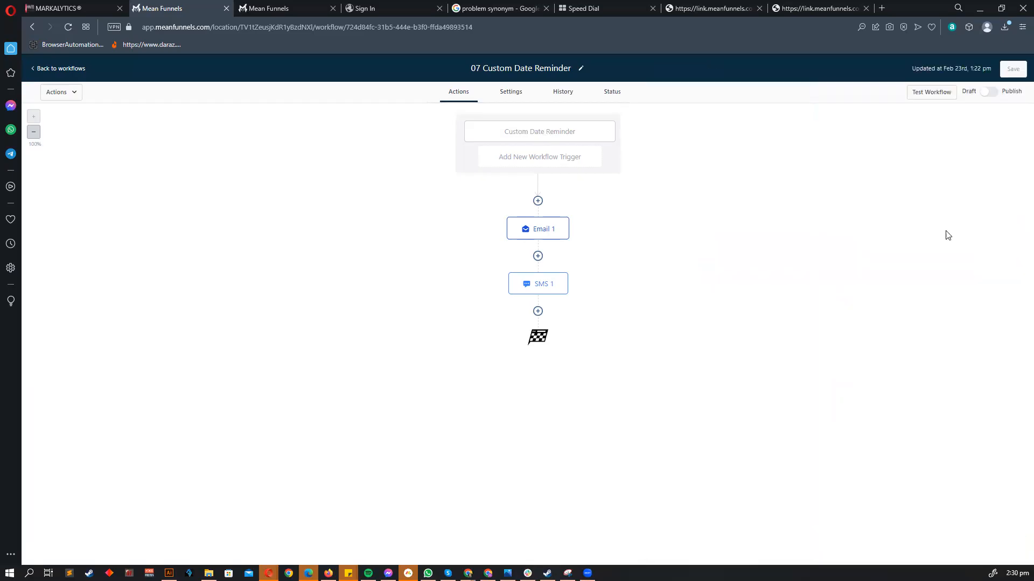
- Open the 08 Note Added trigger, then return to the workflows list in the third tab
left_click(78, 70)
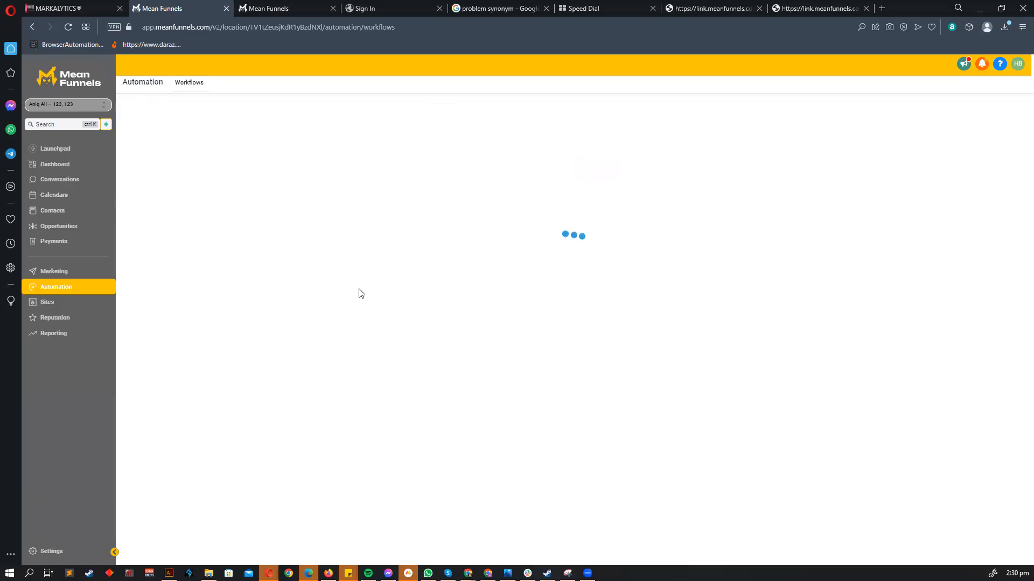
left_click(381, 426)
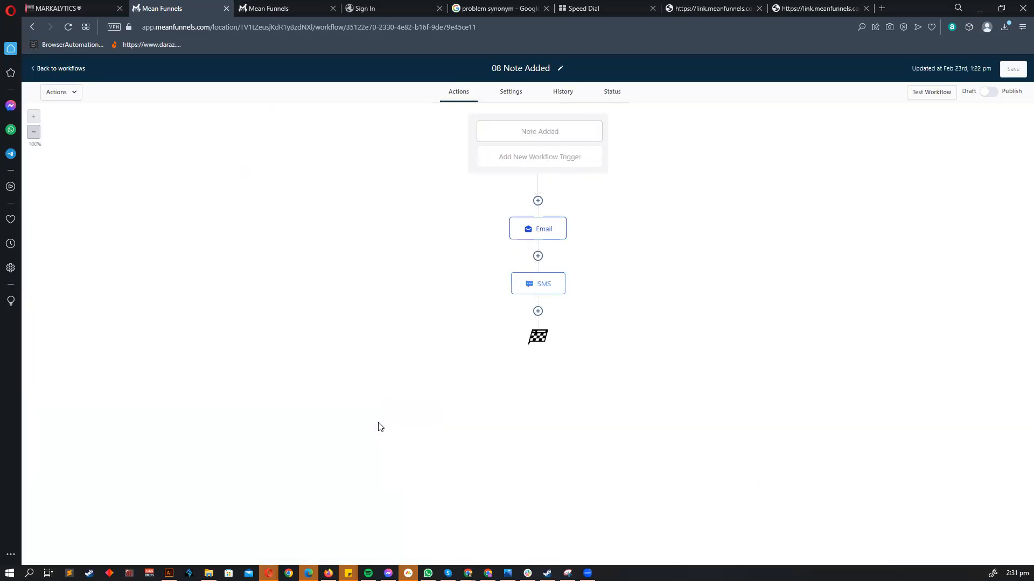
left_click(560, 139)
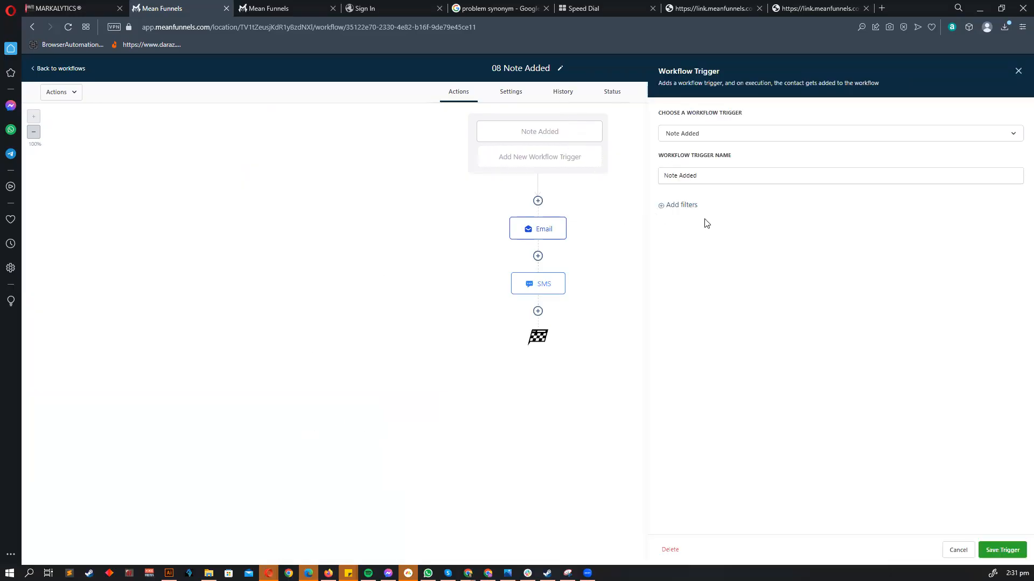
left_click(269, 8)
left_click(53, 69)
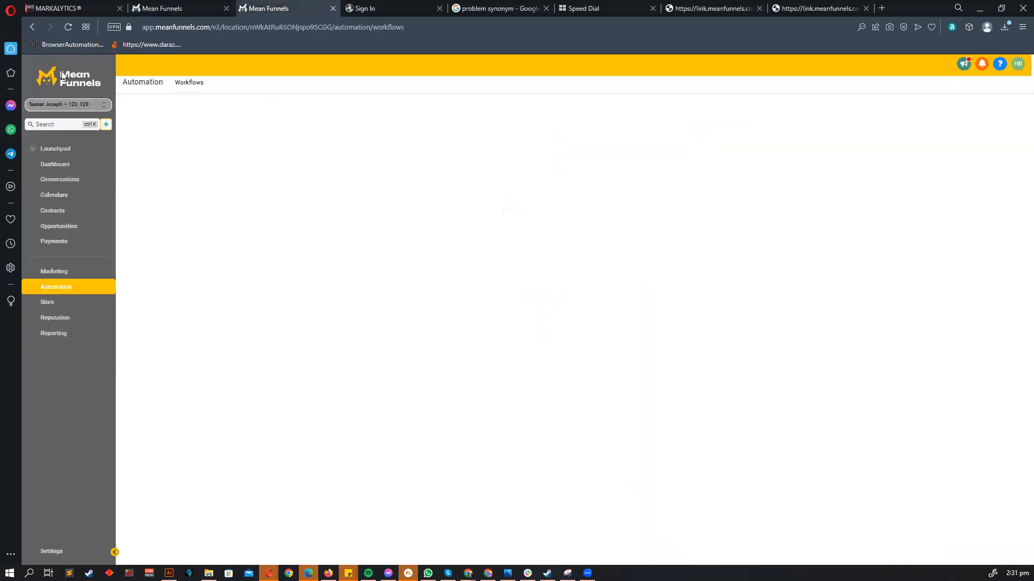
- Open the Contacts list in the Demo Mean Funnels location
left_click(53, 211)
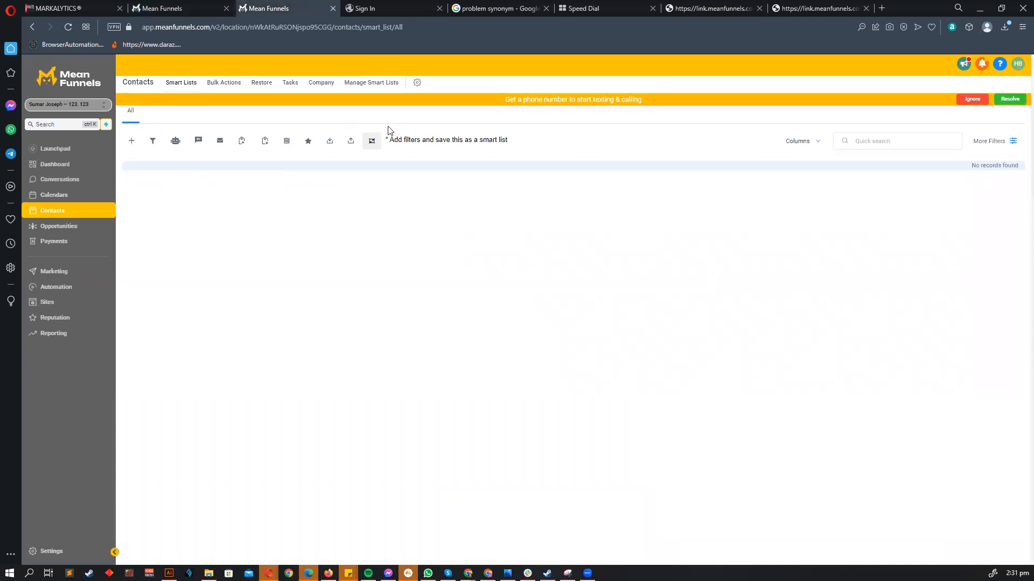
left_click(972, 99)
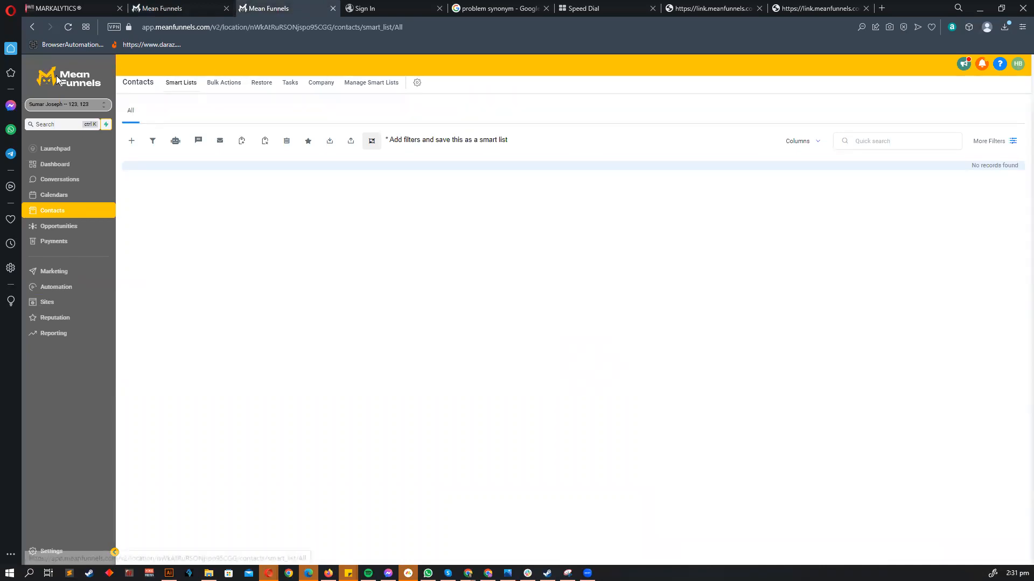
left_click(70, 110)
left_click(180, 166)
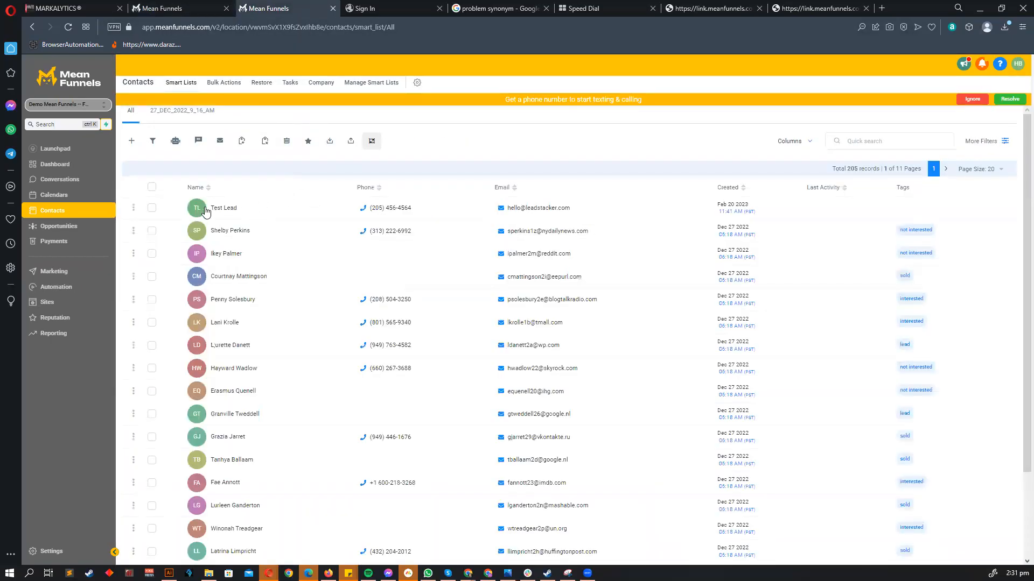
scroll(207, 258, "down", 2)
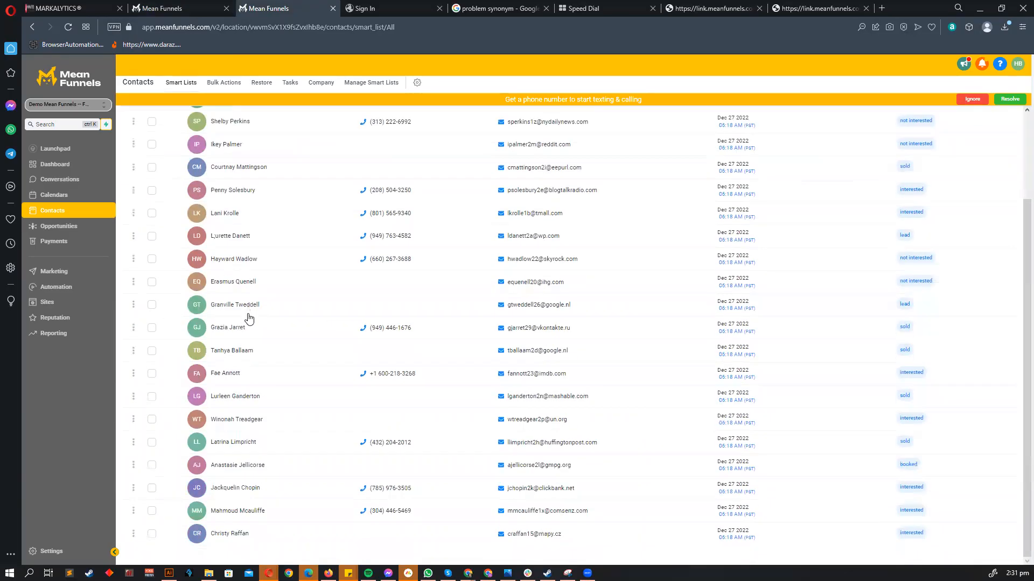
- Open a lead contact and check its empty Tasks and Notes tabs
left_click(208, 329)
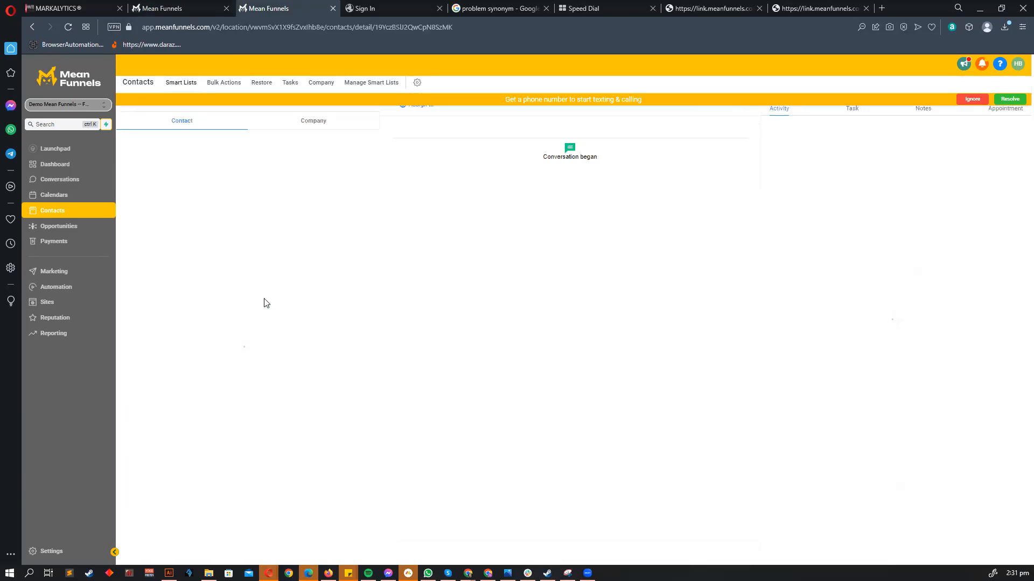
left_click(972, 100)
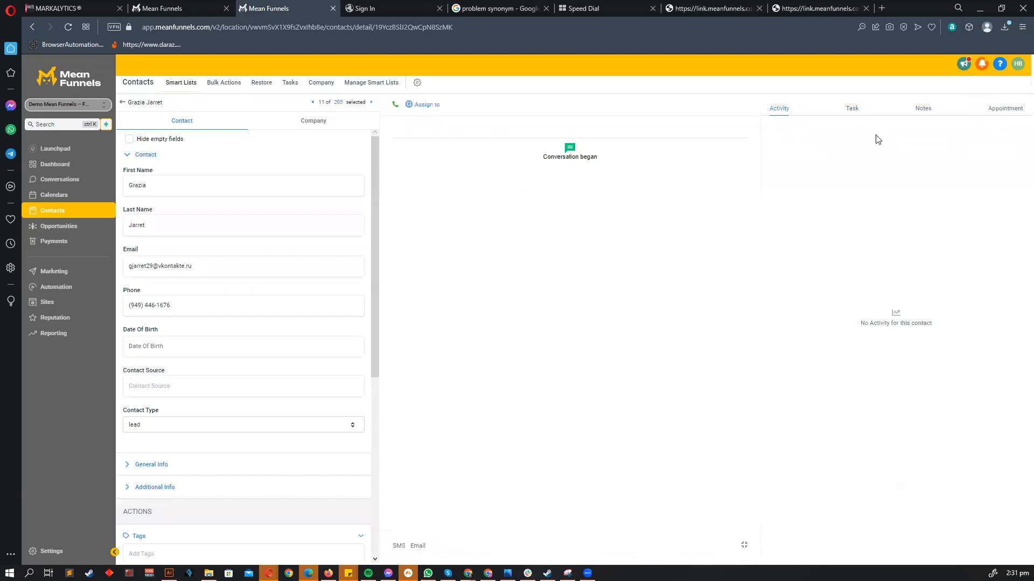
left_click(854, 109)
left_click(826, 108)
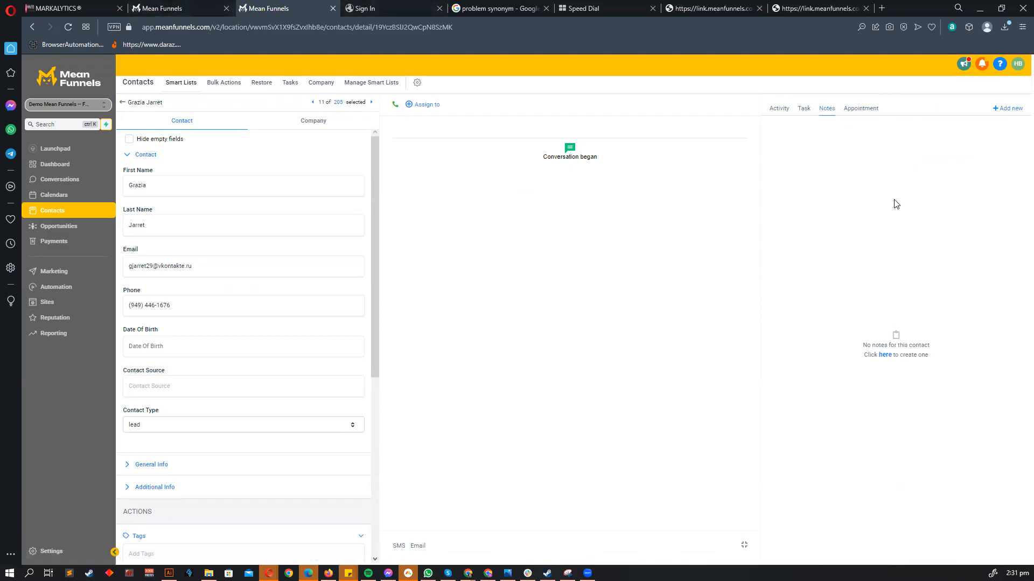
left_click(803, 108)
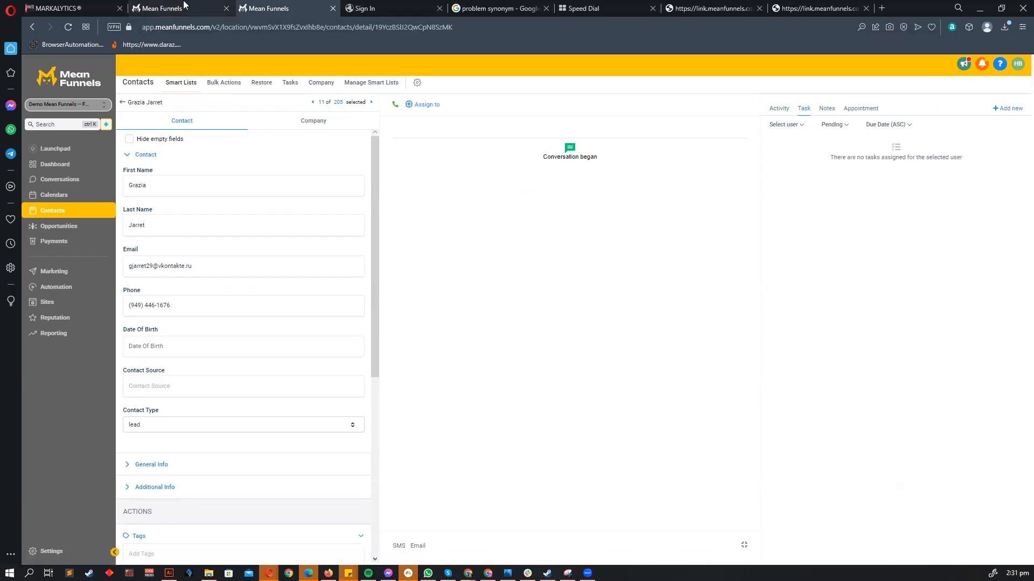
- In the second Mean Funnels tab, return to the workflows and open 10 Task Added
left_click(184, 6)
left_click(70, 68)
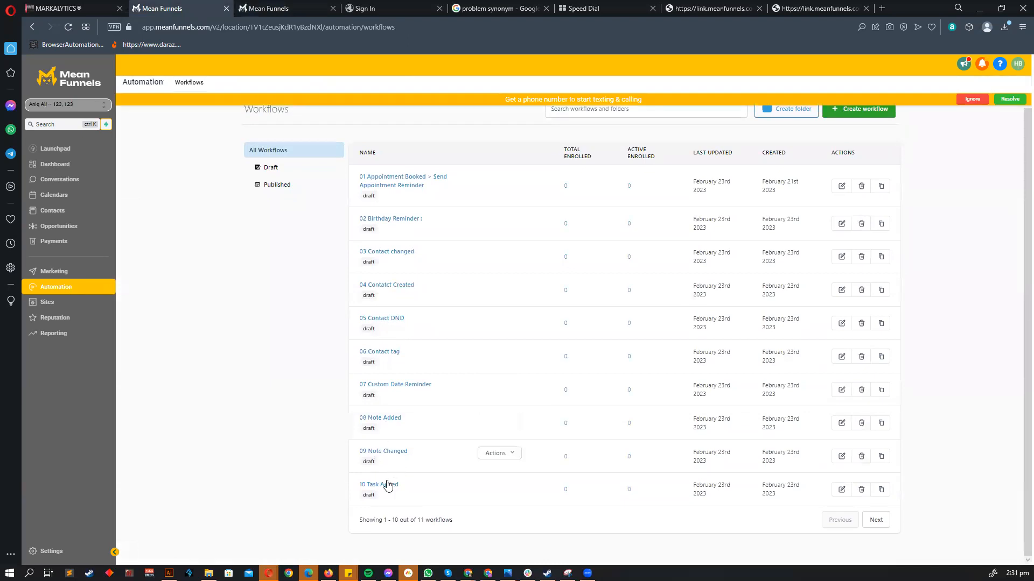
left_click(386, 485)
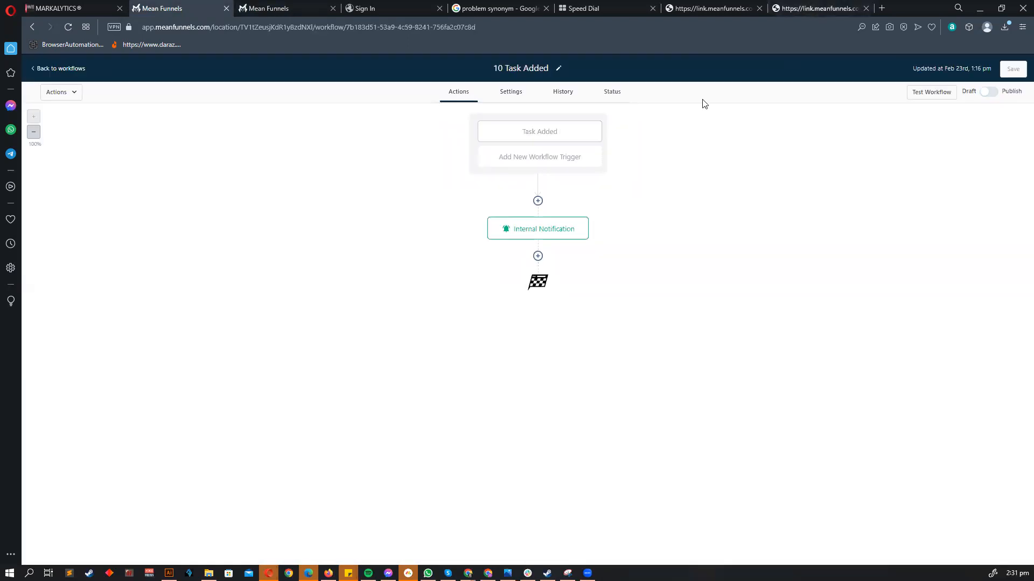
- Add an Assigned User filter to the Task Added trigger and save the trigger
left_click(558, 131)
left_click(670, 209)
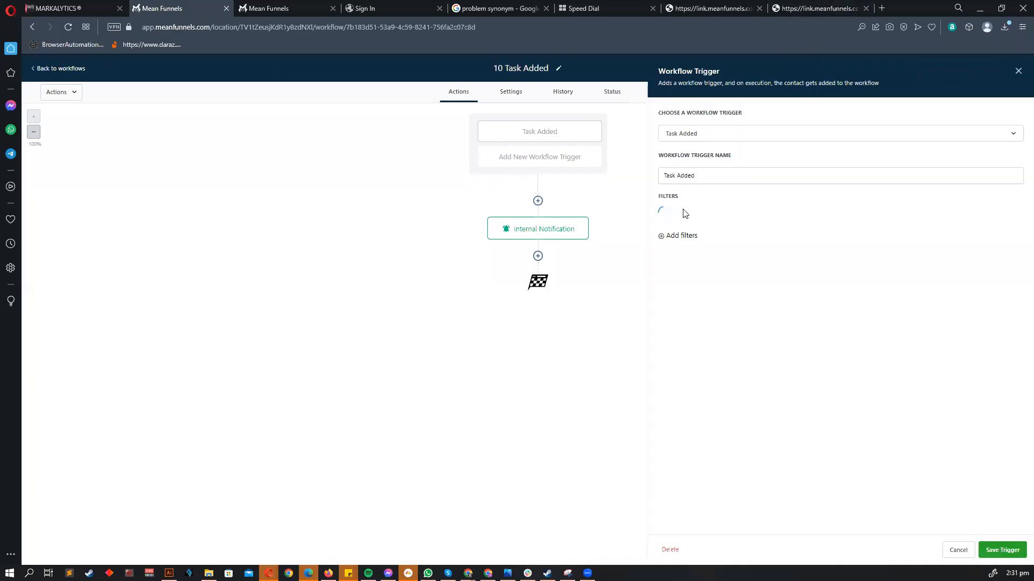
left_click(683, 215)
left_click(716, 270)
left_click(904, 215)
left_click(870, 258)
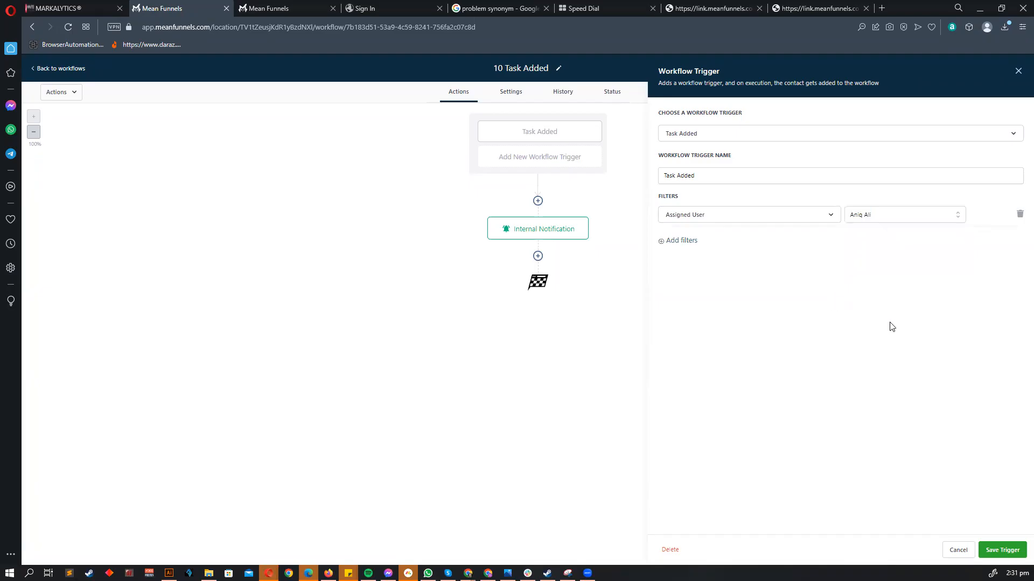
left_click(1001, 550)
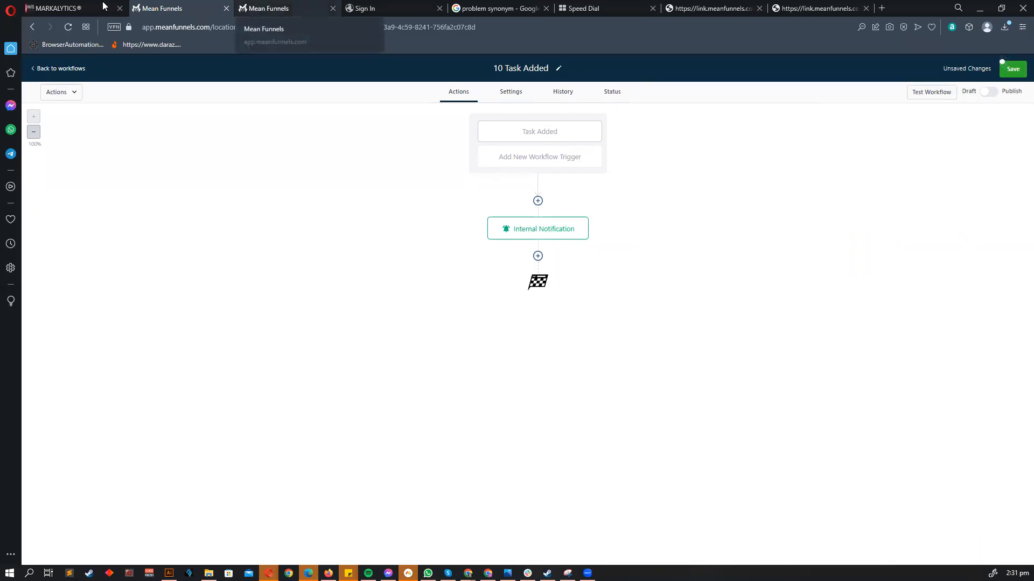
- Leave the workflow discarding unsaved changes, then bring up the Illustrator mind map
left_click(546, 232)
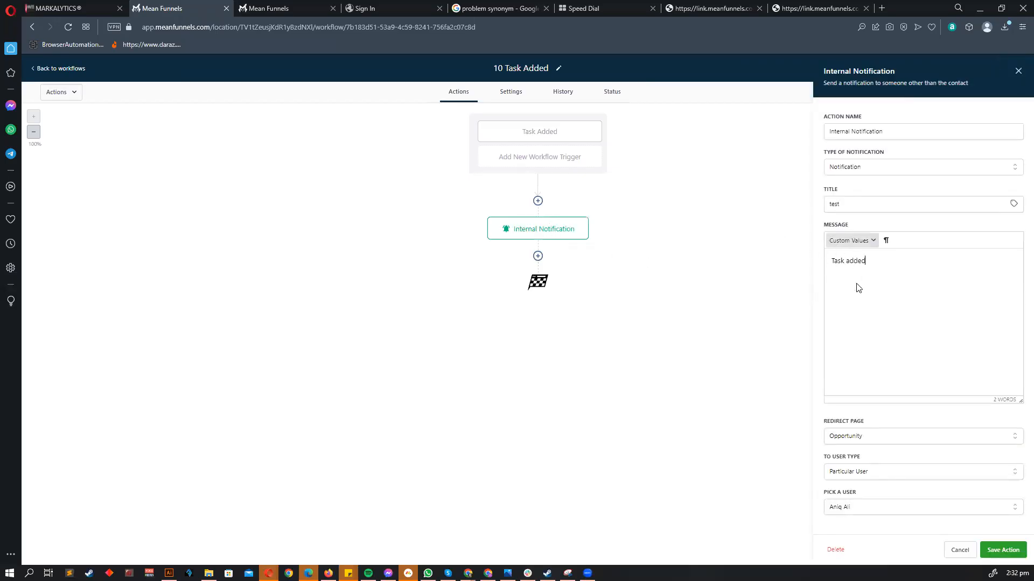
left_click(958, 550)
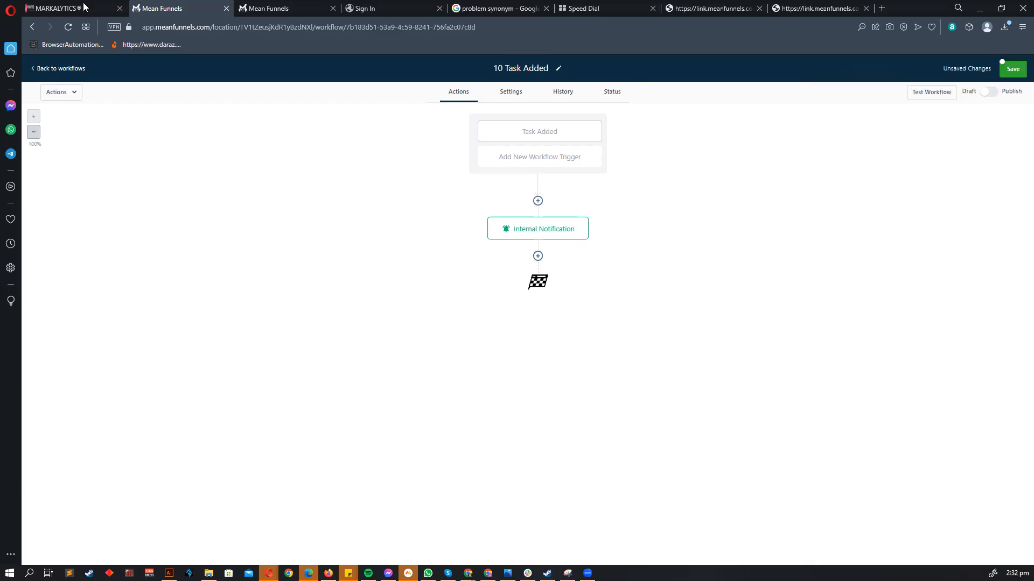
left_click(67, 69)
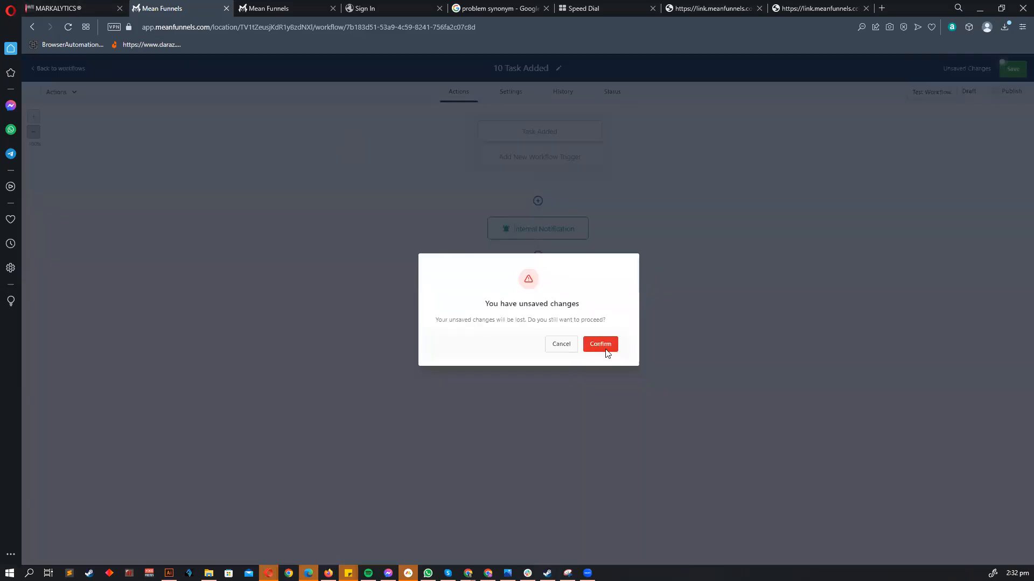
left_click(603, 348)
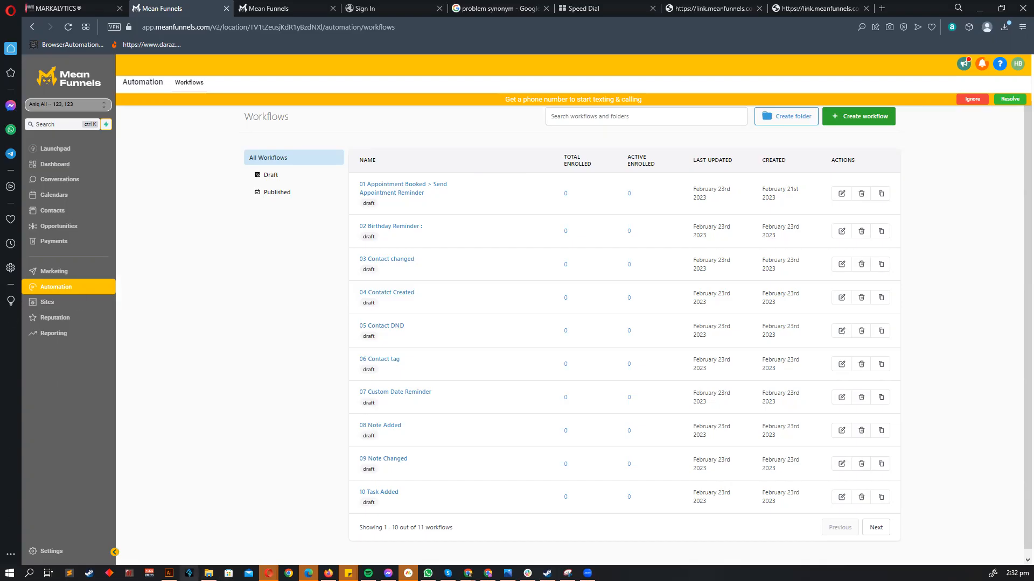
left_click(169, 573)
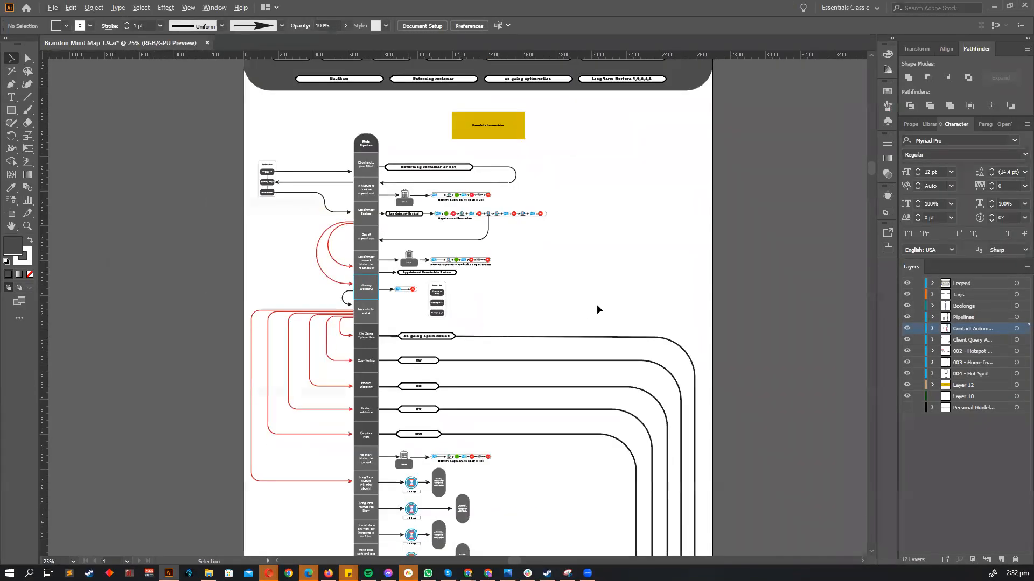
scroll(571, 314, "right", 2)
scroll(571, 314, "down", 2)
scroll(569, 313, "left", 2)
scroll(512, 313, "up", 2)
scroll(530, 305, "down", 1)
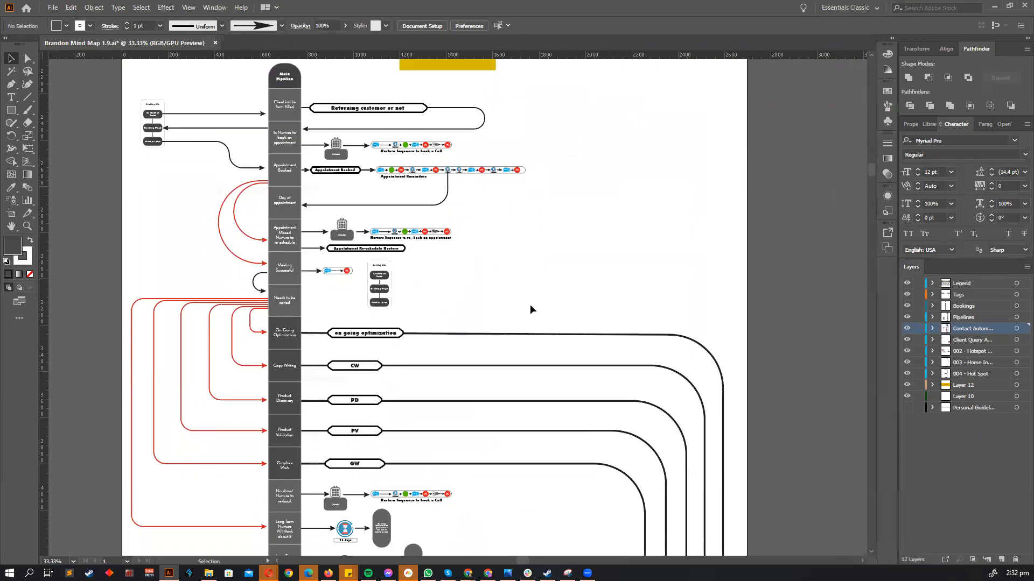
scroll(530, 305, "up", 2)
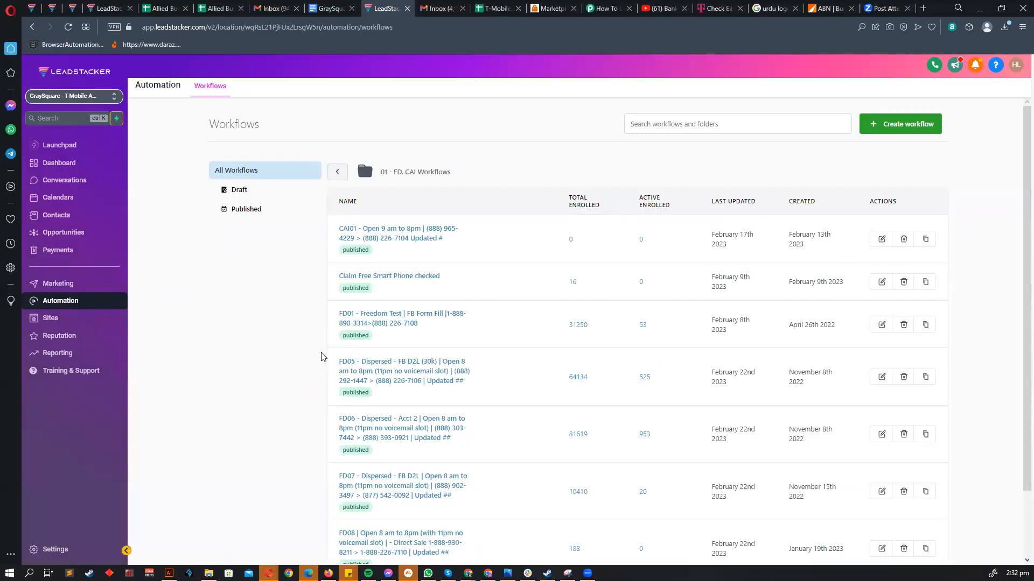
left_click(253, 525)
scroll(237, 177, "up", 2)
left_click(979, 9)
scroll(468, 293, "down", 3)
scroll(380, 254, "up", 4)
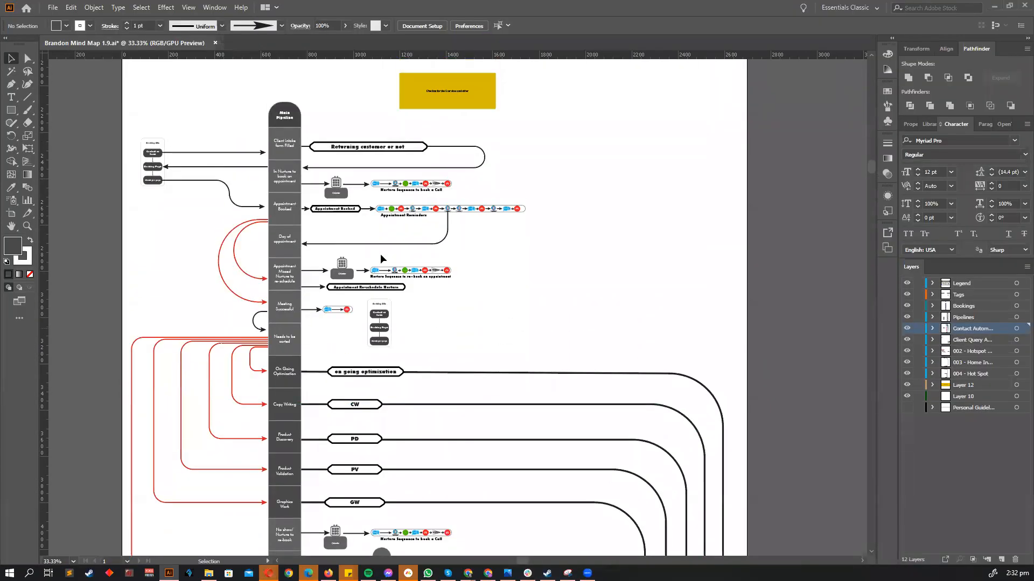
key("ctrl+plus")
scroll(349, 189, "down", 2)
scroll(349, 190, "up", 1)
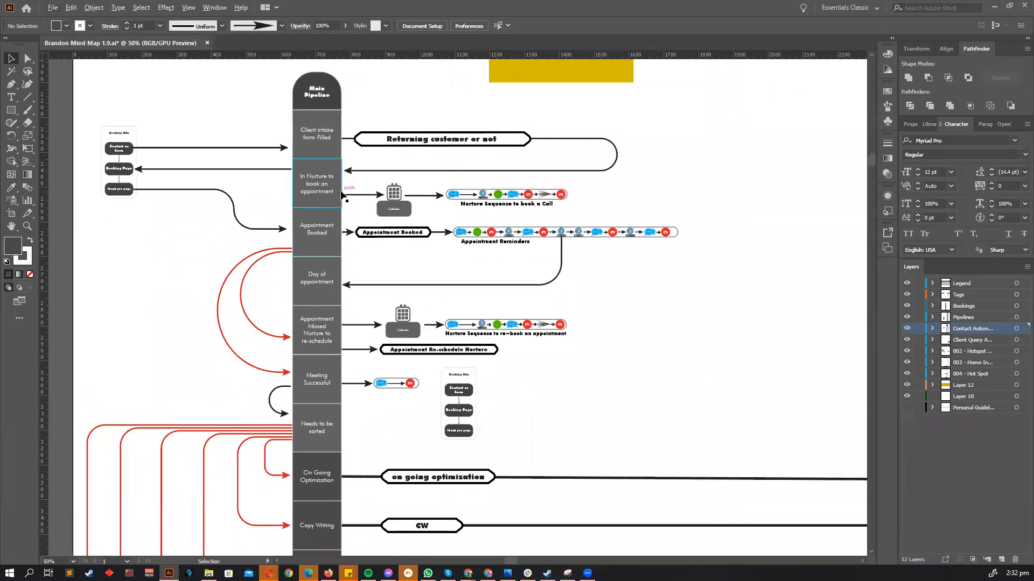
scroll(351, 202, "down", 1)
scroll(353, 208, "right", 2)
scroll(358, 216, "down", 2)
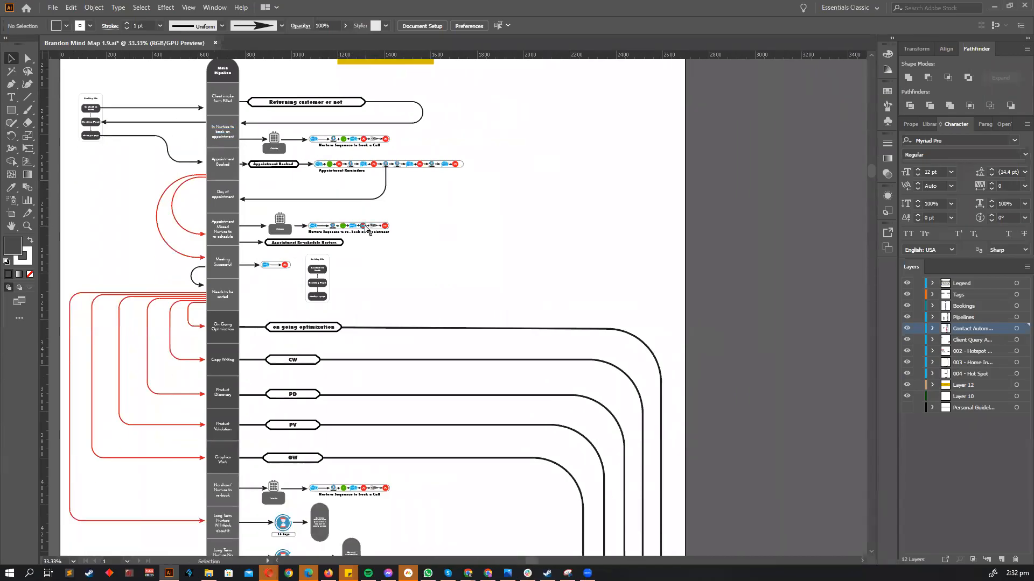
scroll(365, 229, "left", 1)
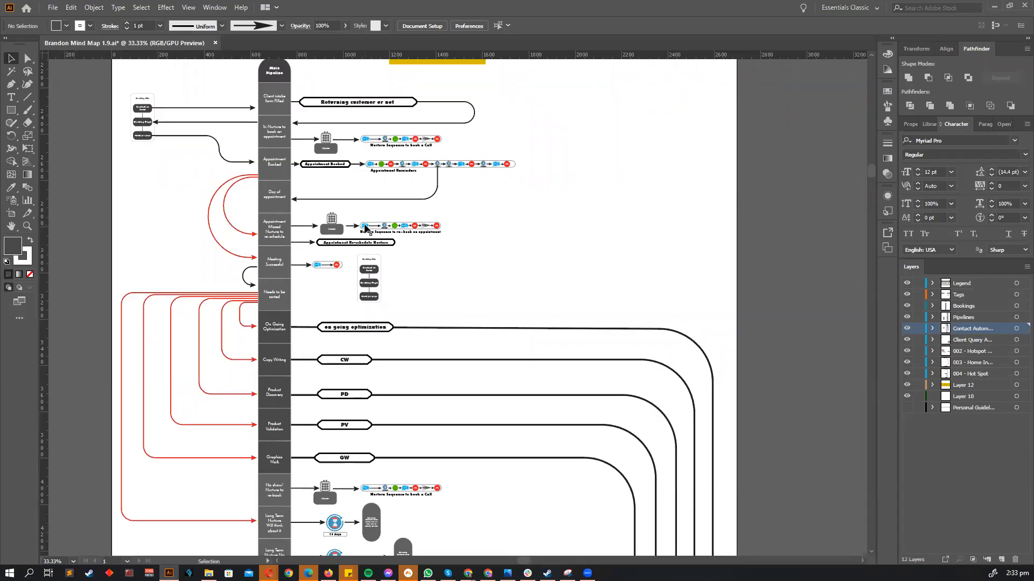
scroll(461, 88, "up", 1)
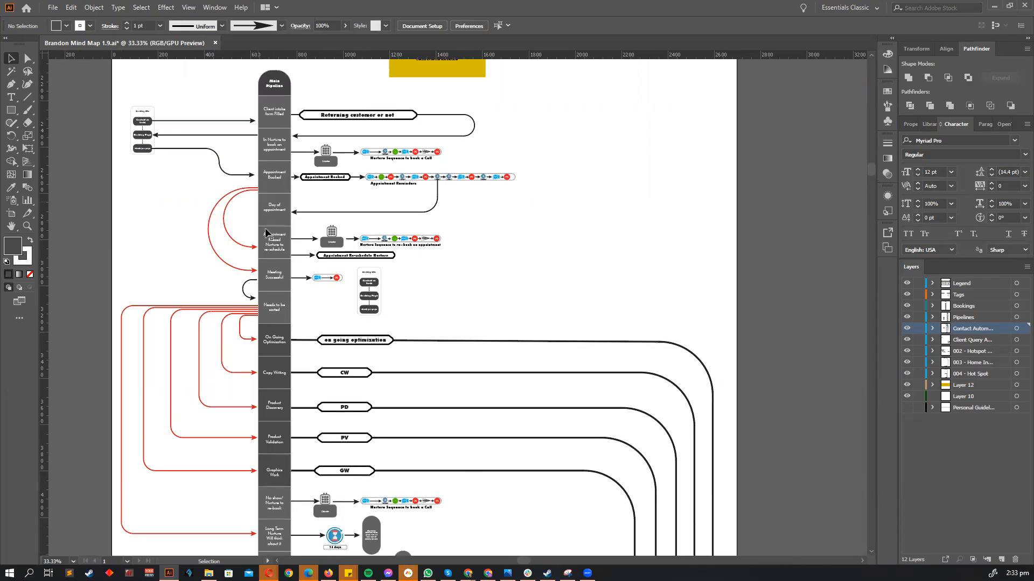
scroll(268, 183, "up", 3)
scroll(280, 187, "left", 1)
scroll(308, 191, "up", 2)
scroll(316, 197, "left", 2)
scroll(334, 199, "down", 4)
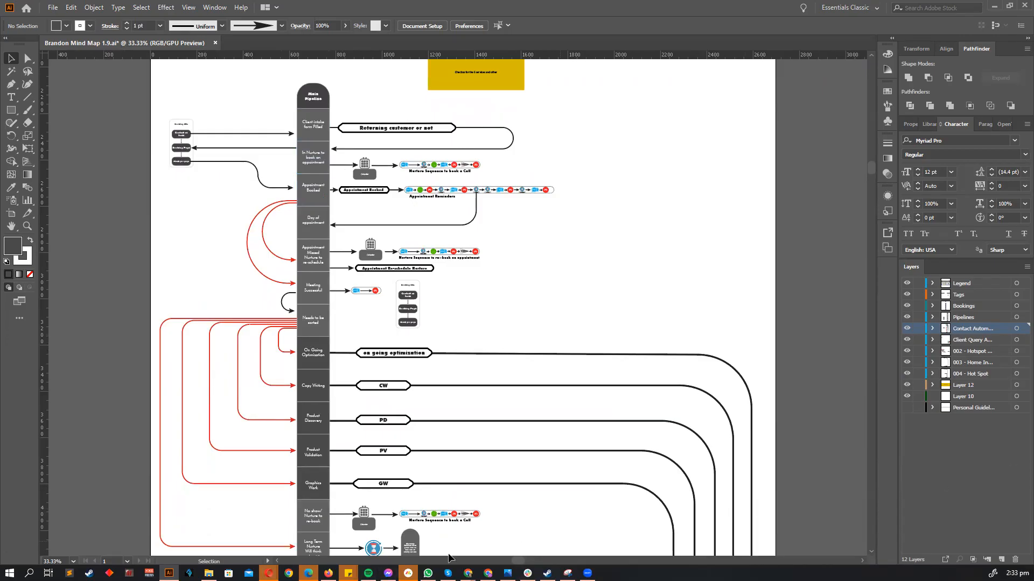
mouse_move(428, 573)
mouse_move(269, 573)
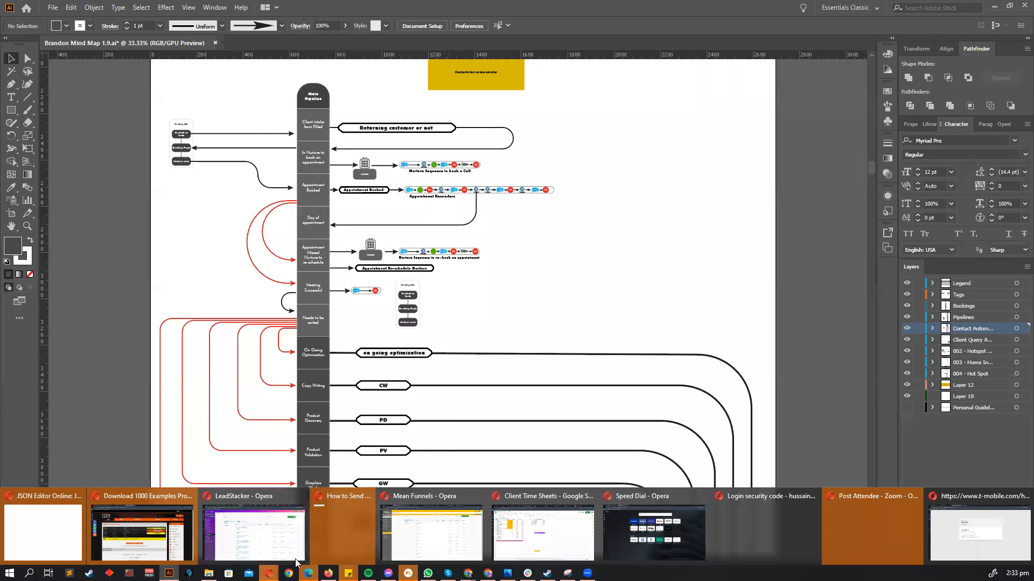
- Show the demo account's 01 - Booking Pipeline opportunities board with its empty stages
left_click(420, 530)
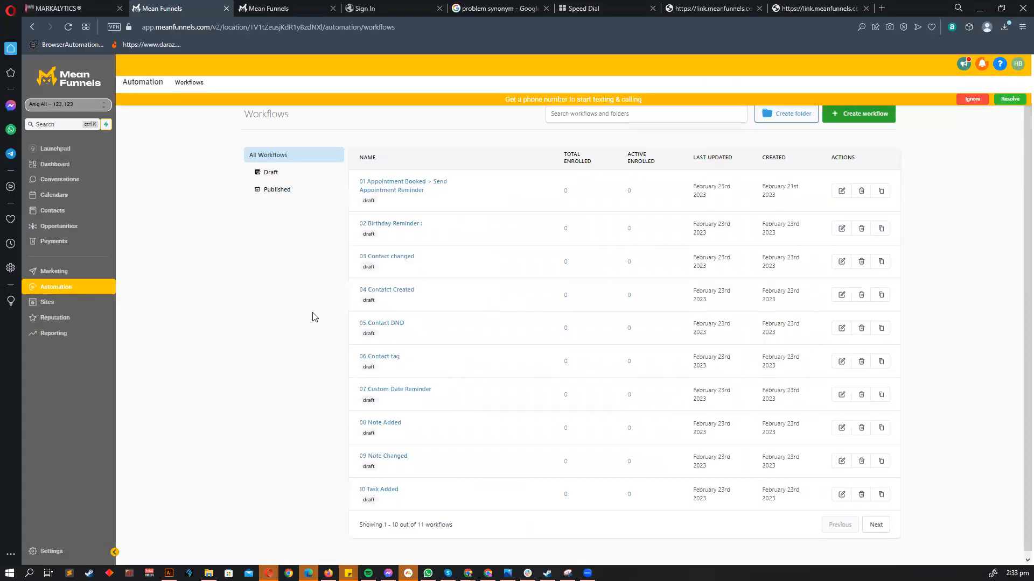
left_click(983, 99)
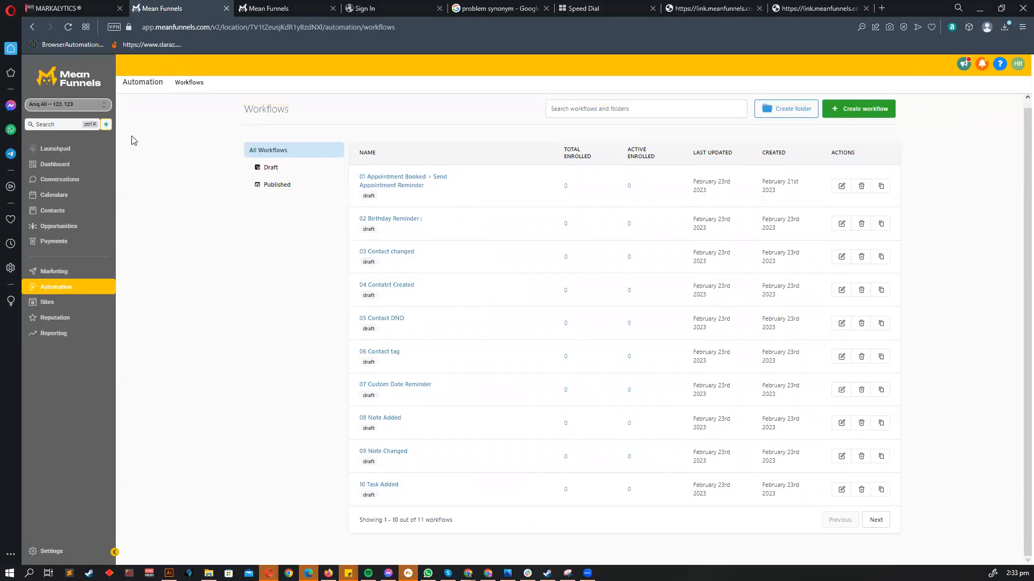
left_click(265, 8)
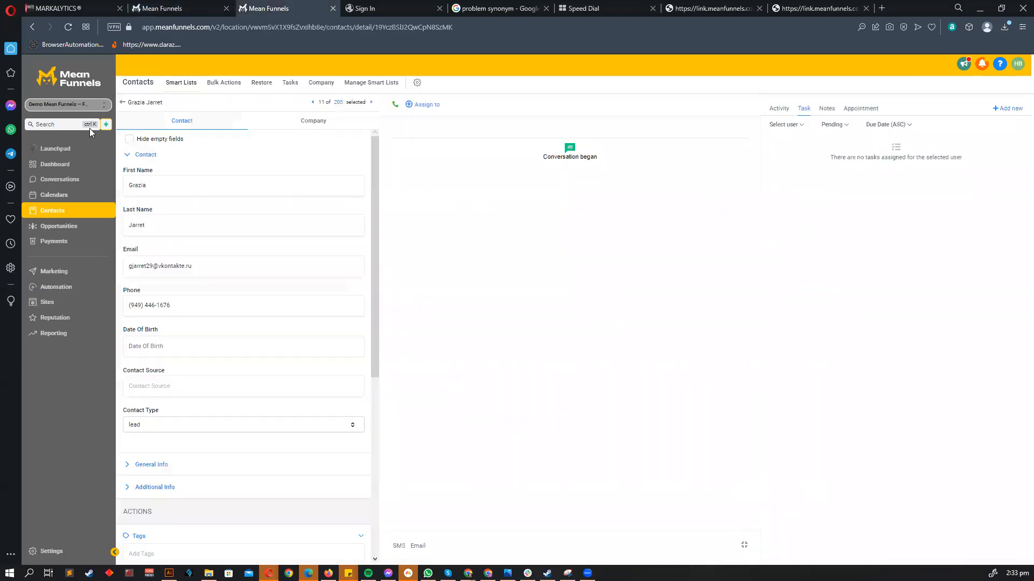
left_click(65, 287)
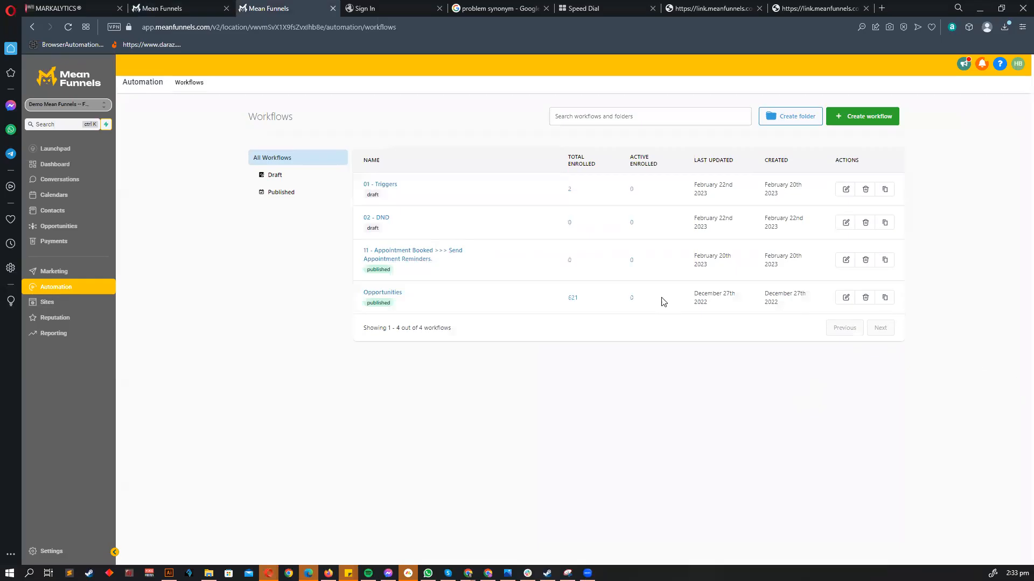
left_click(81, 226)
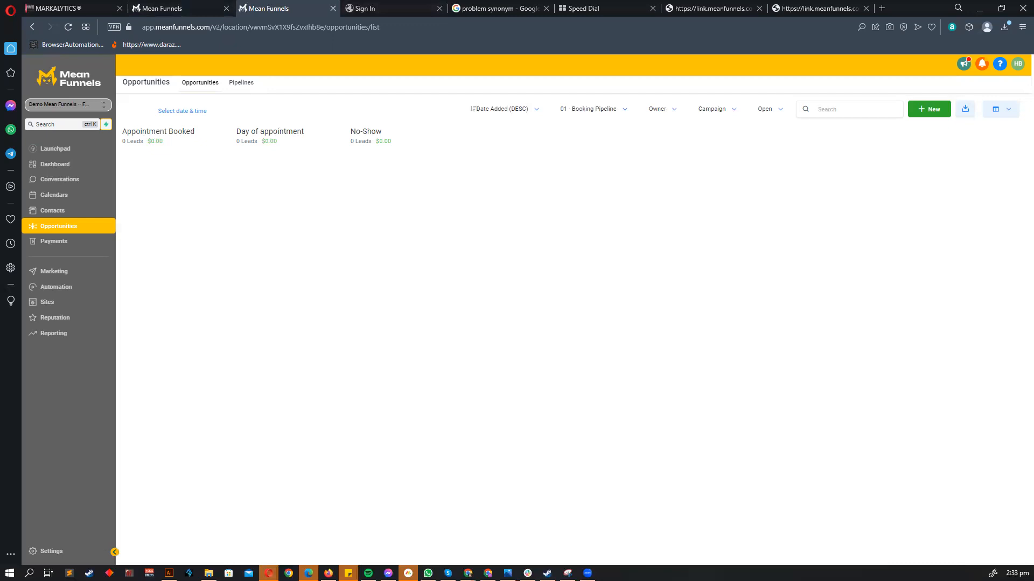
- Glance over the Illustrator mind map, then minimize Illustrator
left_click(169, 572)
scroll(420, 274, "down", 3)
scroll(418, 273, "up", 2)
scroll(418, 273, "left", 1)
left_click(993, 6)
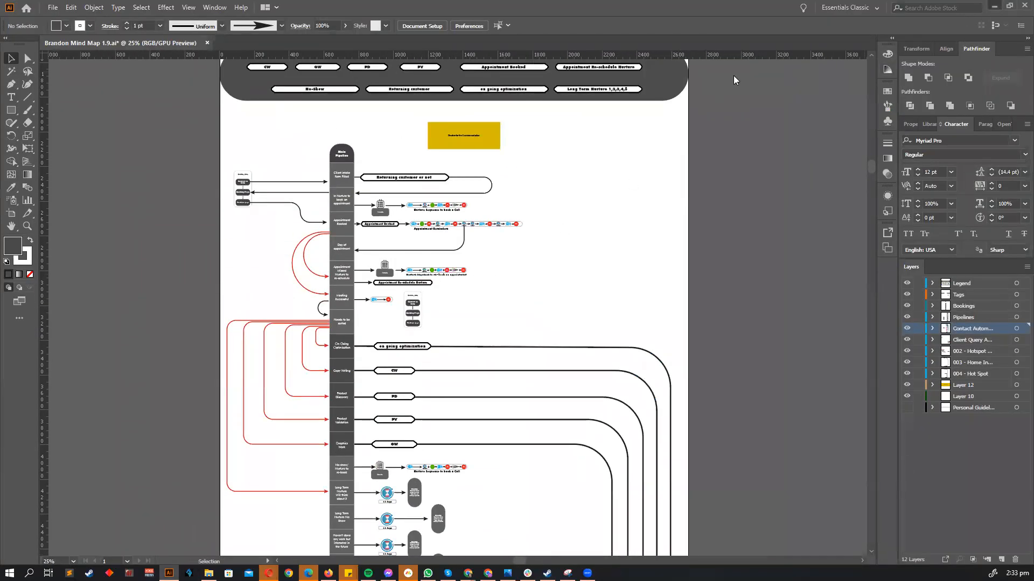
- Switch to the Demercado Services sub-account by searching 'dem'
left_click(76, 105)
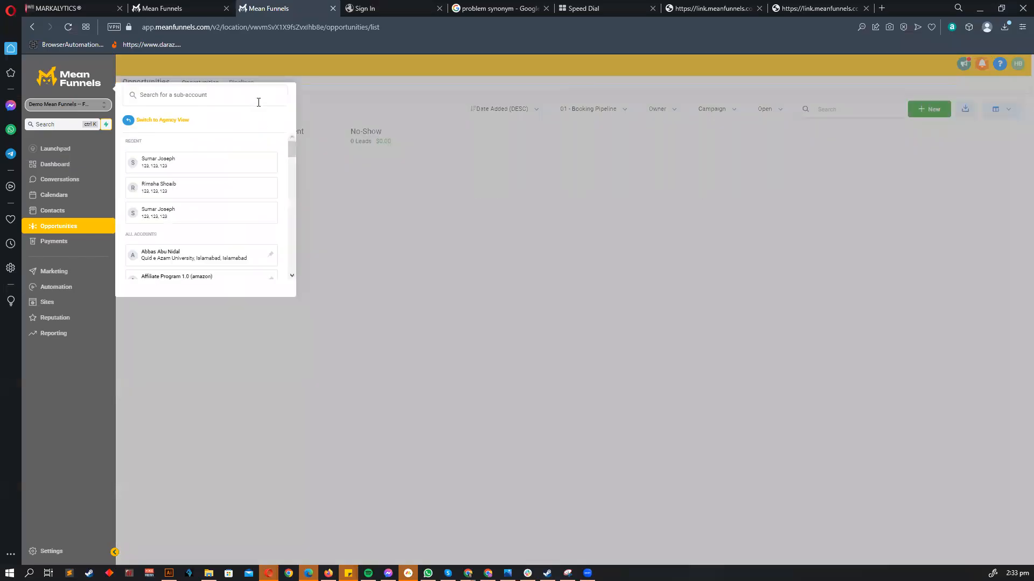
scroll(178, 233, "down", 5)
scroll(175, 225, "down", 2)
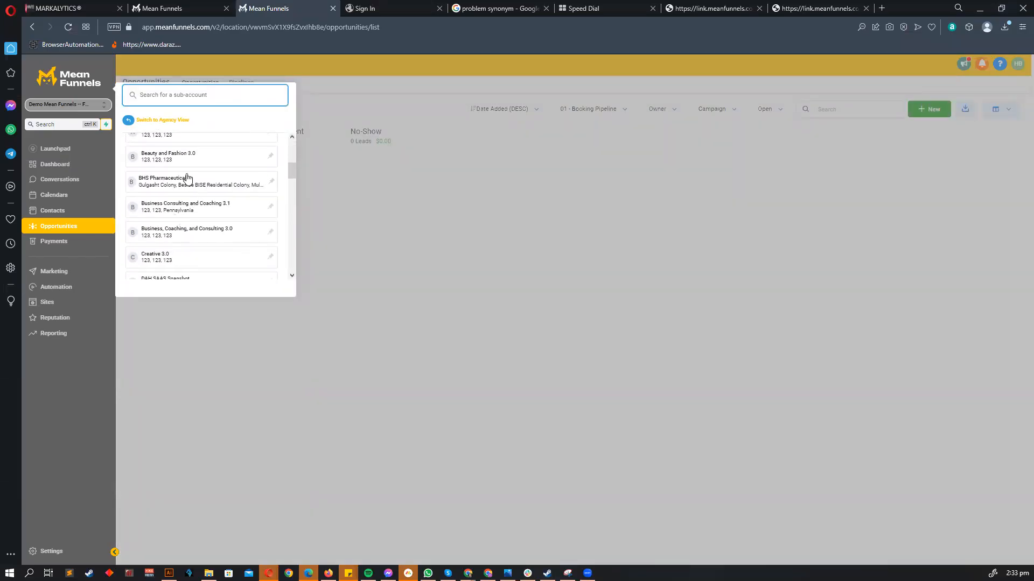
type("dem")
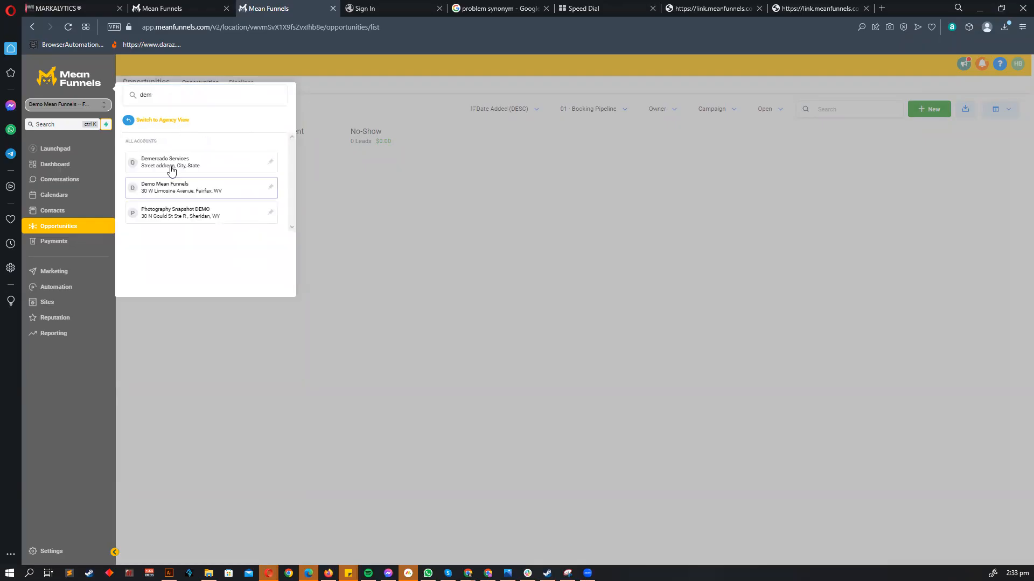
left_click(173, 169)
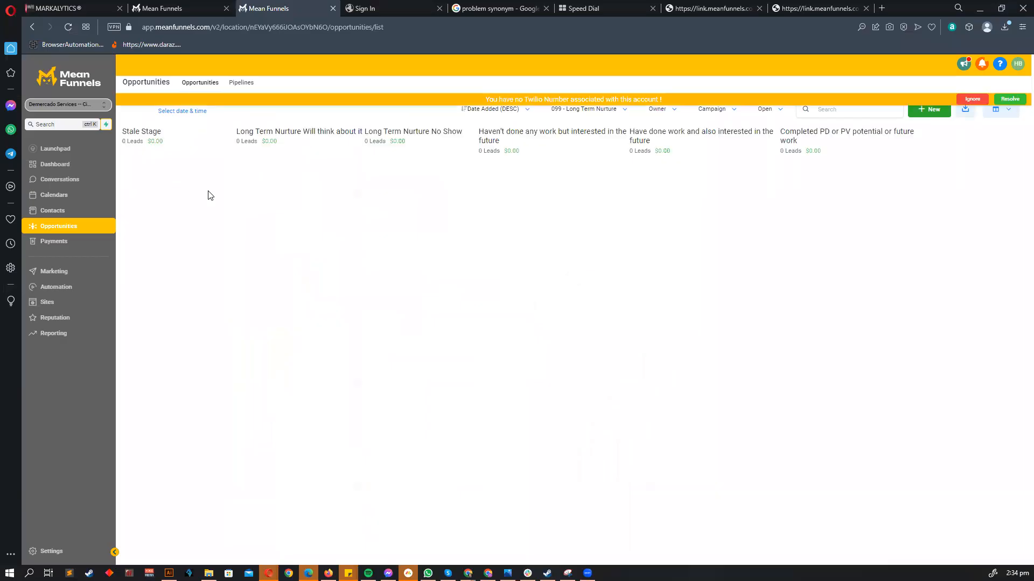
- Show the 100 - Main Pipeline and drag the lead from In Long Term Nurture into Client intake form Filled
left_click(972, 99)
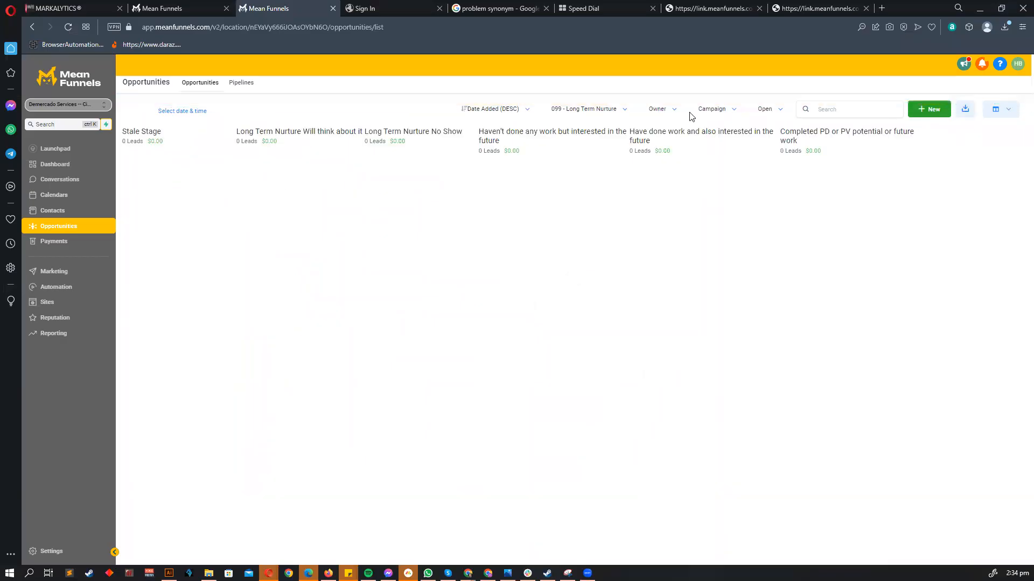
left_click(593, 109)
left_click(578, 141)
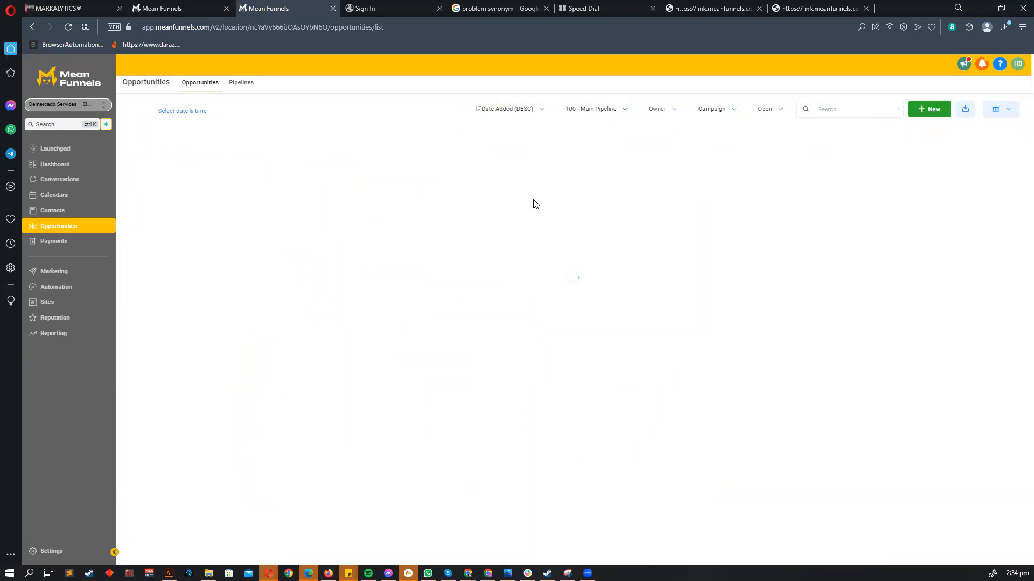
scroll(557, 197, "right", 12)
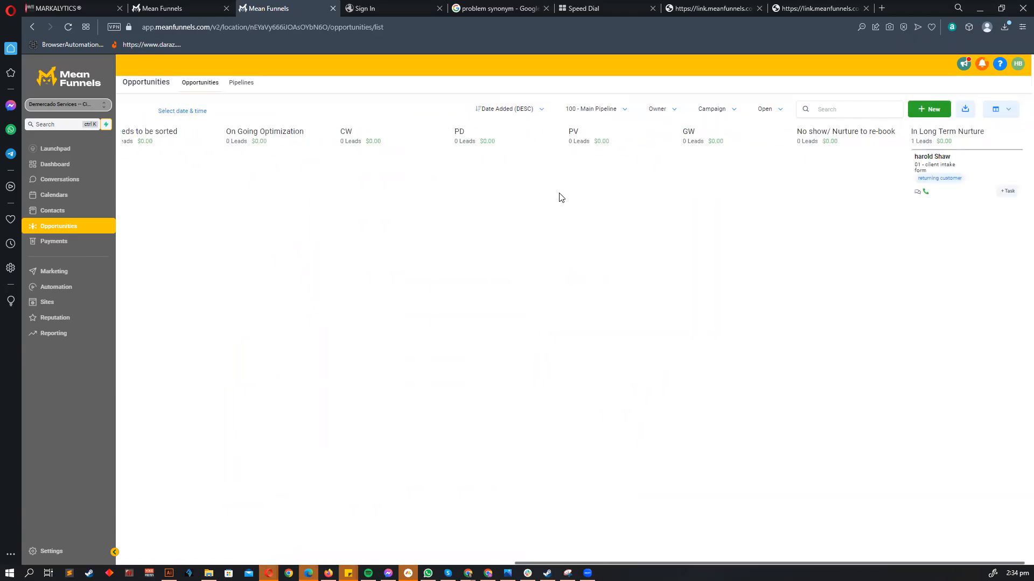
left_click_drag(972, 178, 215, 204)
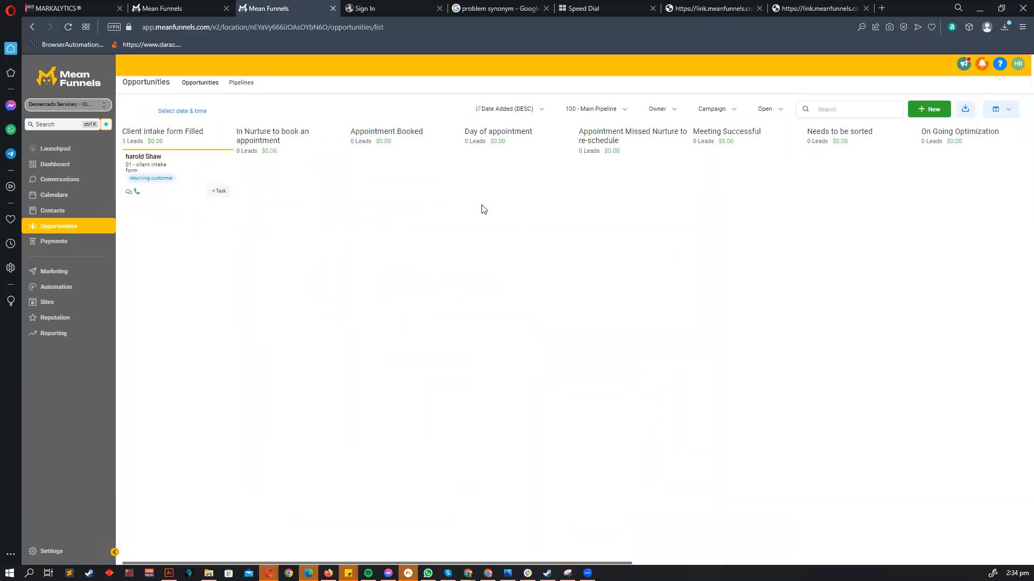
- Move the lead card from Client intake form Filled into In Nurture to book an appointment
scroll(514, 201, "down", 6, "ctrl")
scroll(515, 201, "up", 3, "ctrl")
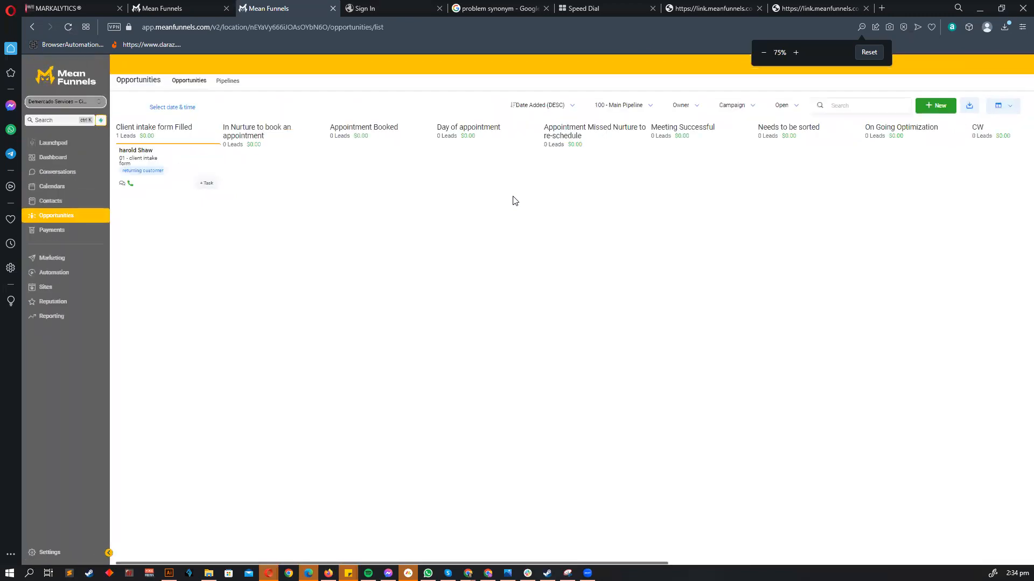
scroll(622, 163, "up", 1, "ctrl")
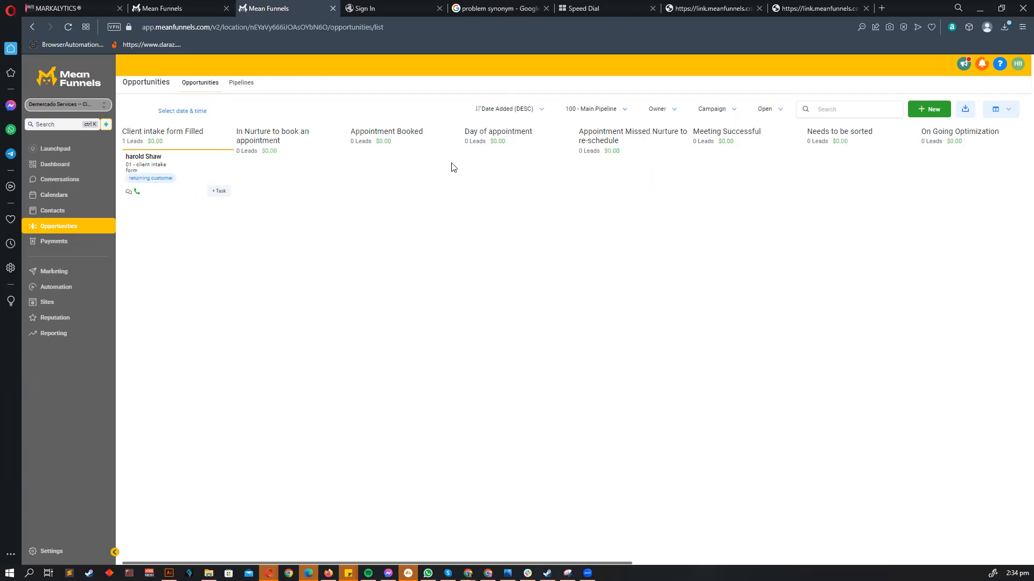
left_click_drag(210, 170, 210, 467)
left_click_drag(200, 174, 289, 224)
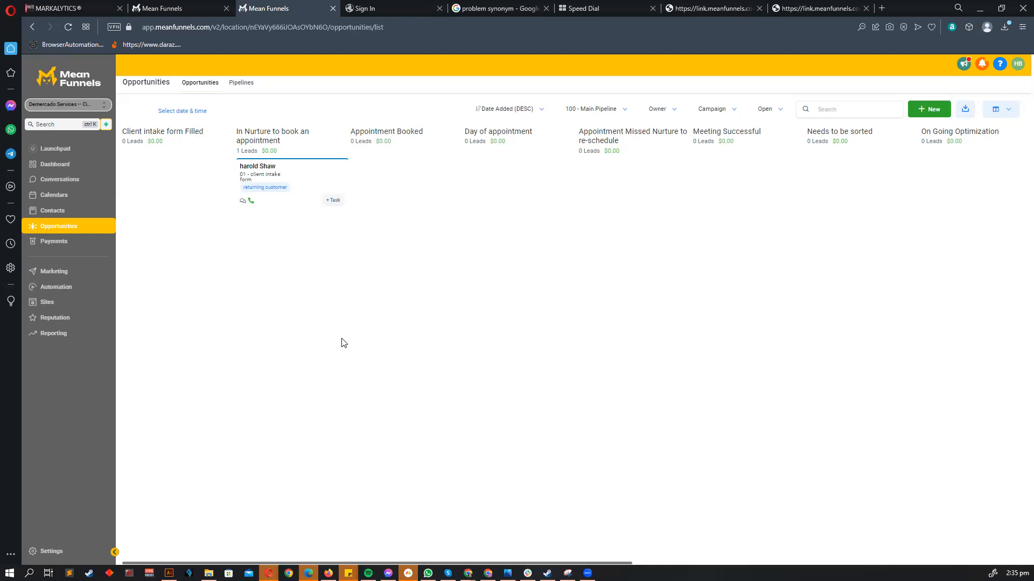
scroll(350, 280, "right", 9)
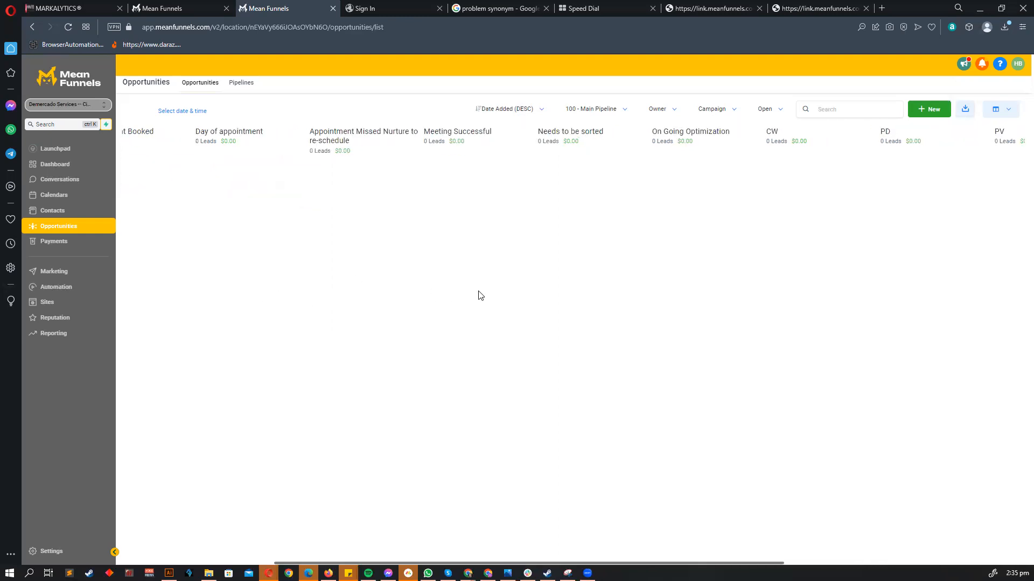
- Drag the lead card into Appointment Booked, then into Day of appointment
scroll(732, 171, "right", 1)
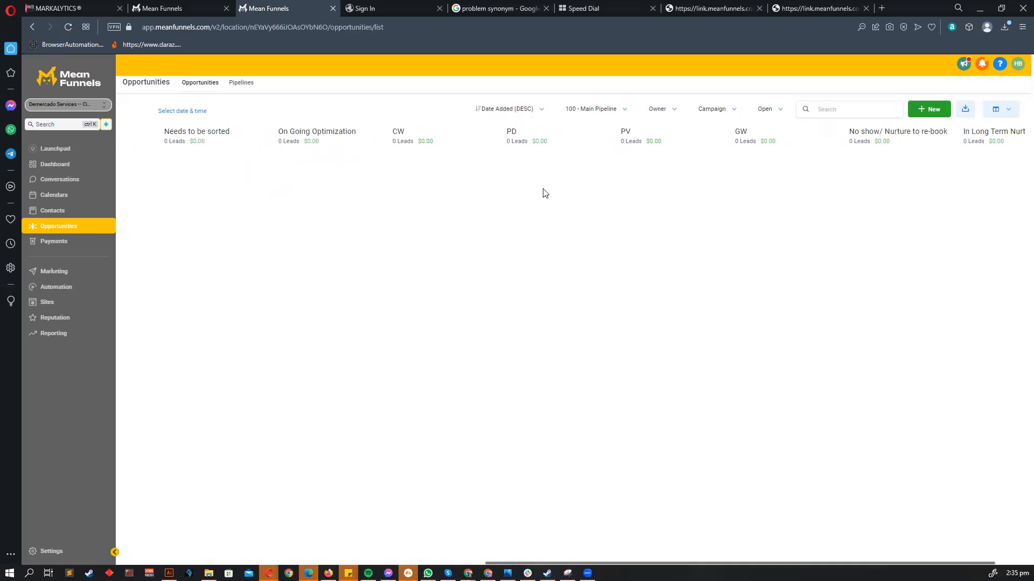
scroll(543, 193, "left", 7)
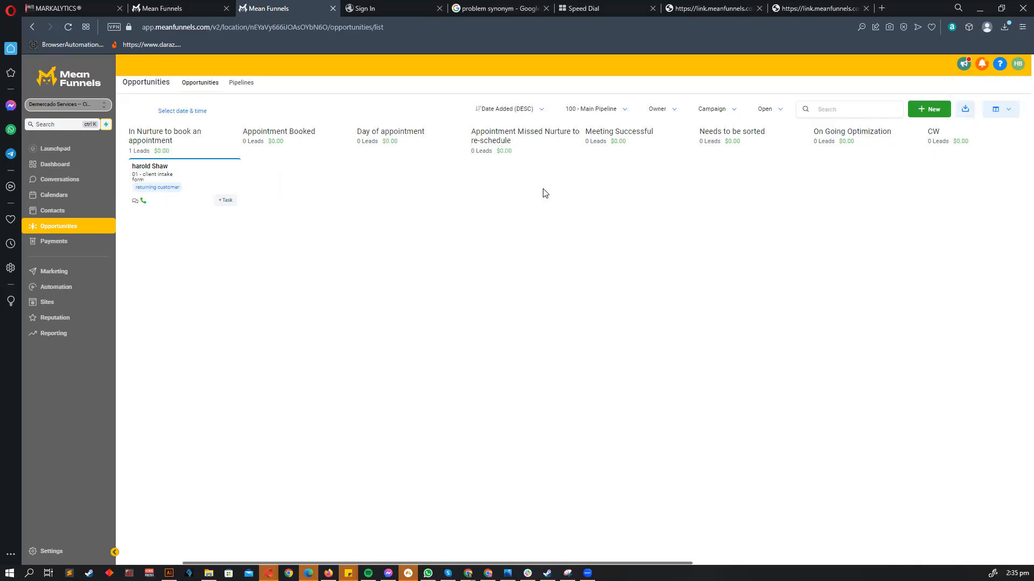
scroll(353, 266, "left", 2)
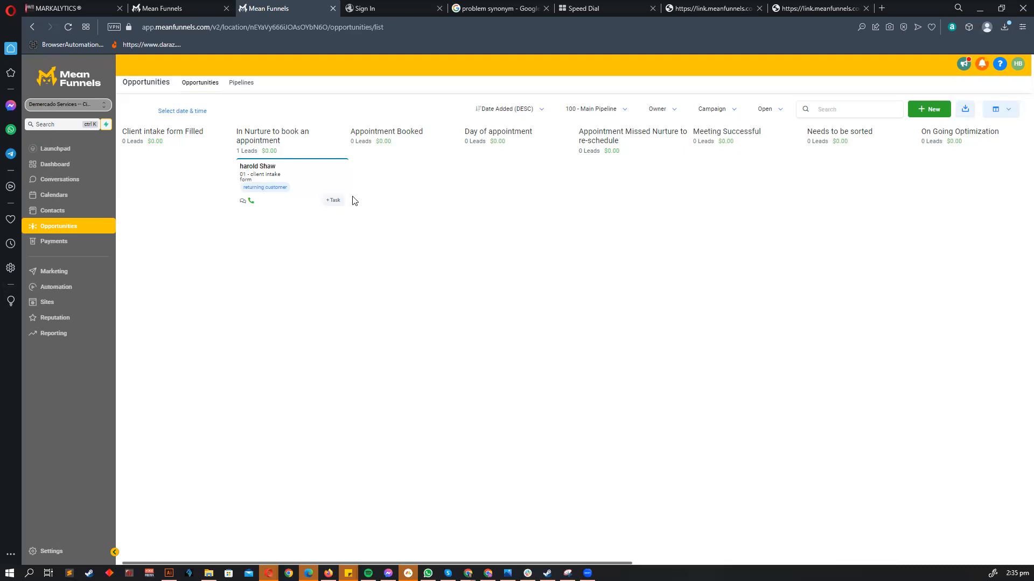
left_click_drag(316, 186, 408, 241)
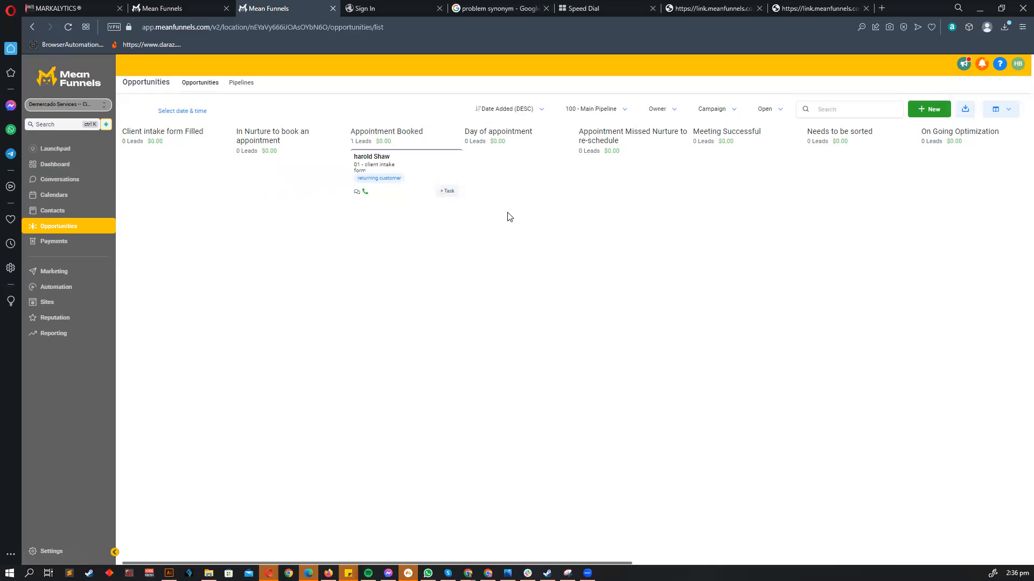
left_click_drag(414, 170, 498, 183)
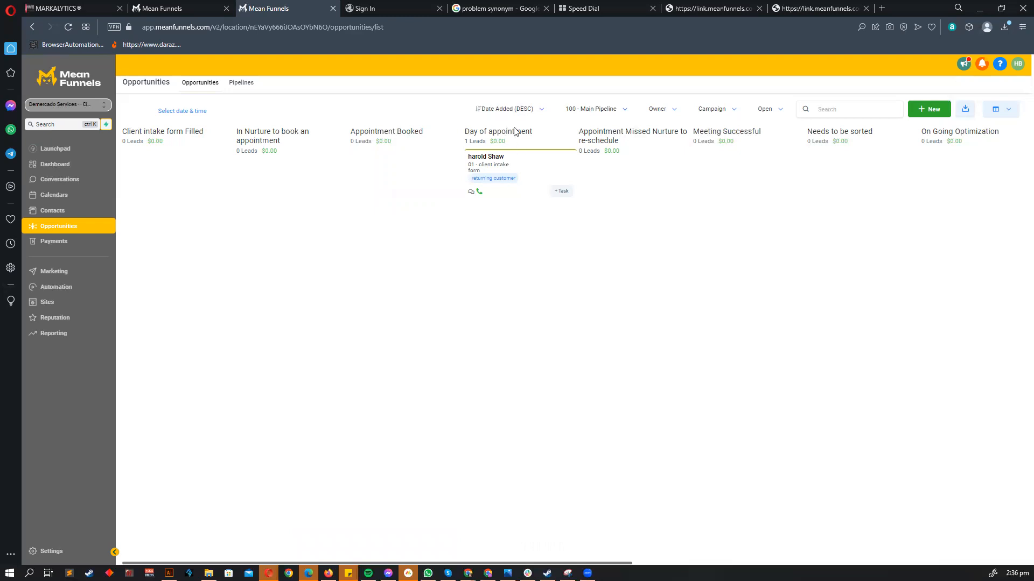
- Open the lead's opportunity, review its Book/Update Appointment tab, and cancel without saving
left_click_drag(474, 131, 518, 139)
left_click(536, 260)
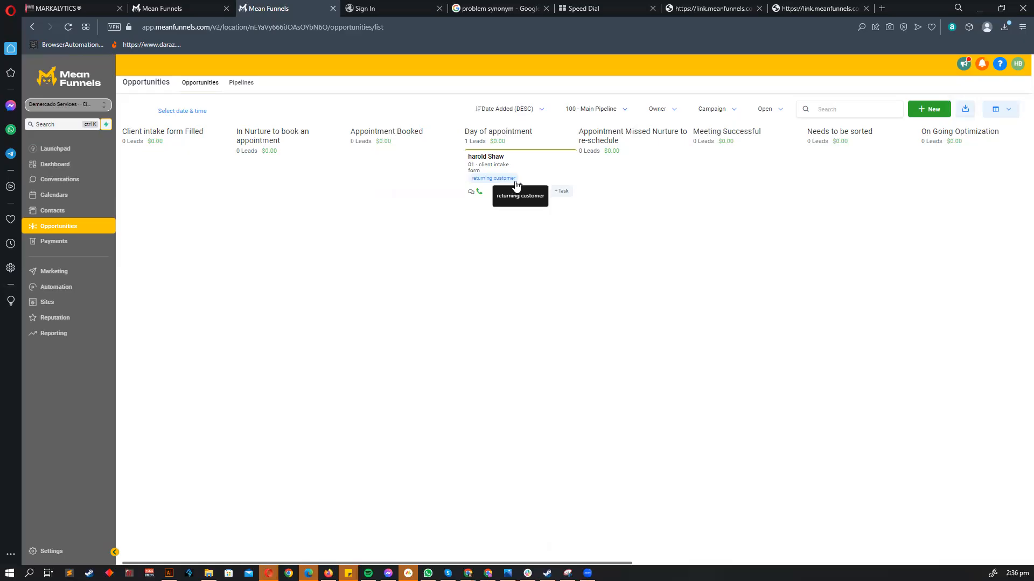
left_click(531, 163)
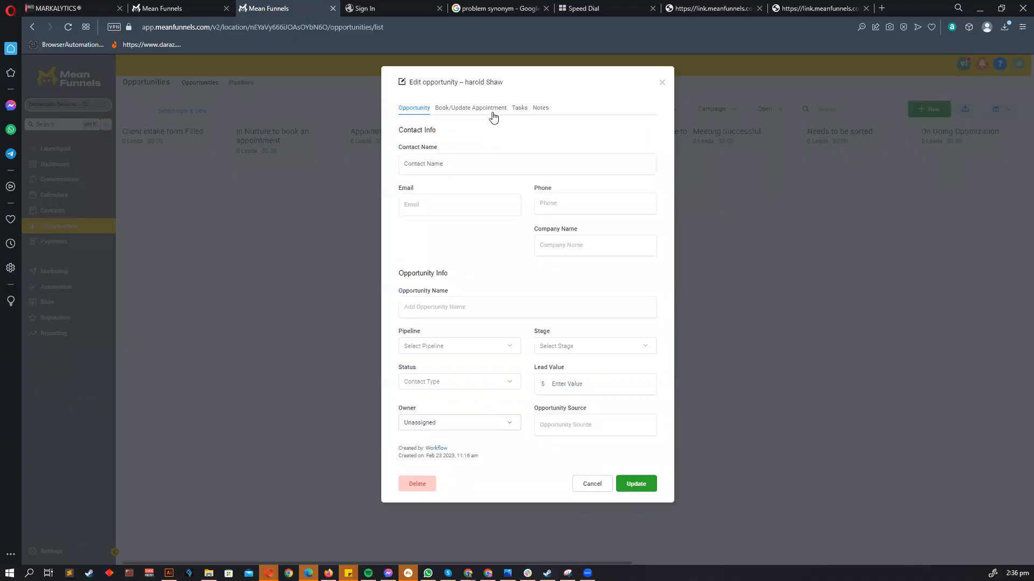
left_click(491, 111)
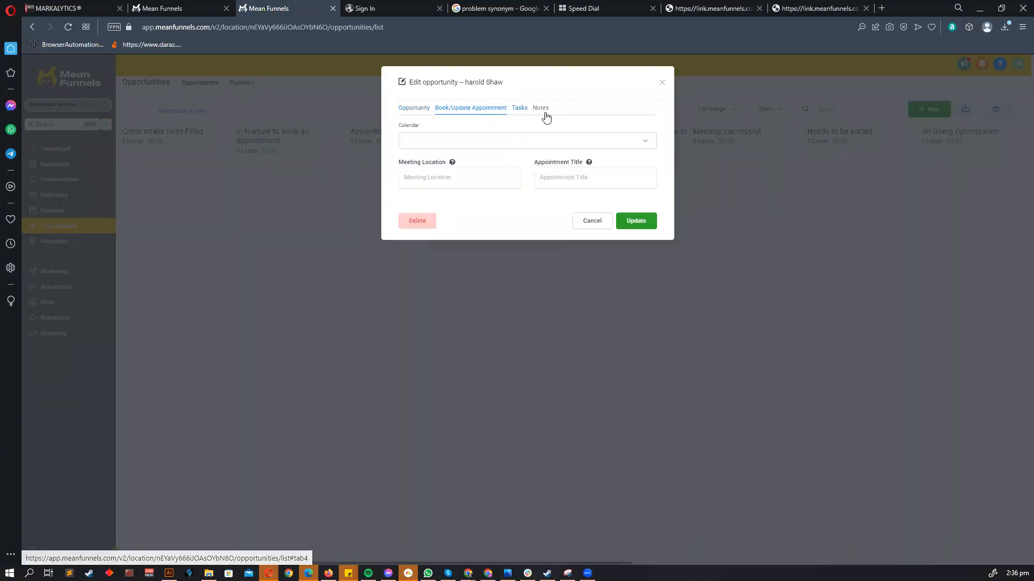
left_click(661, 81)
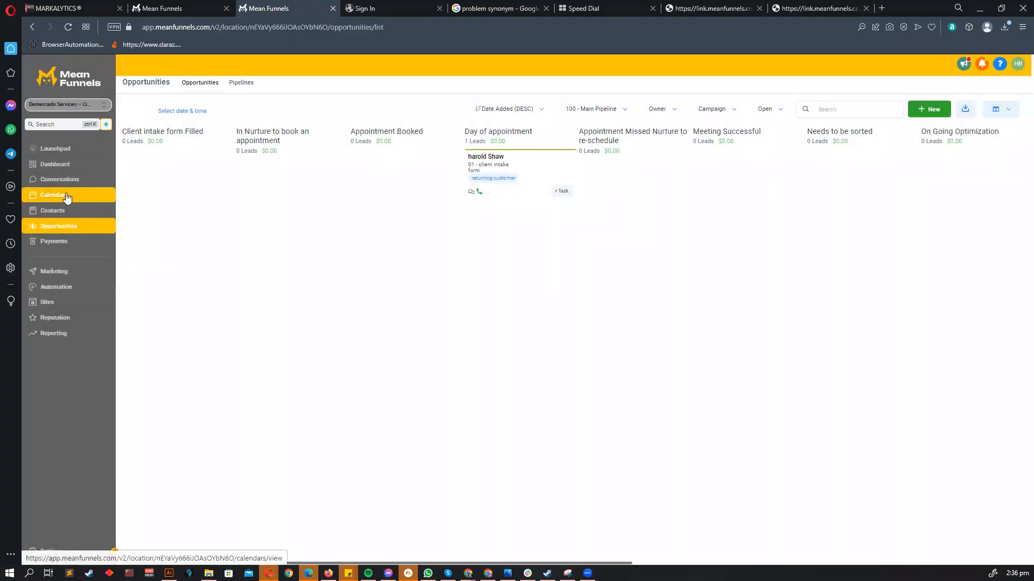
left_click(67, 198)
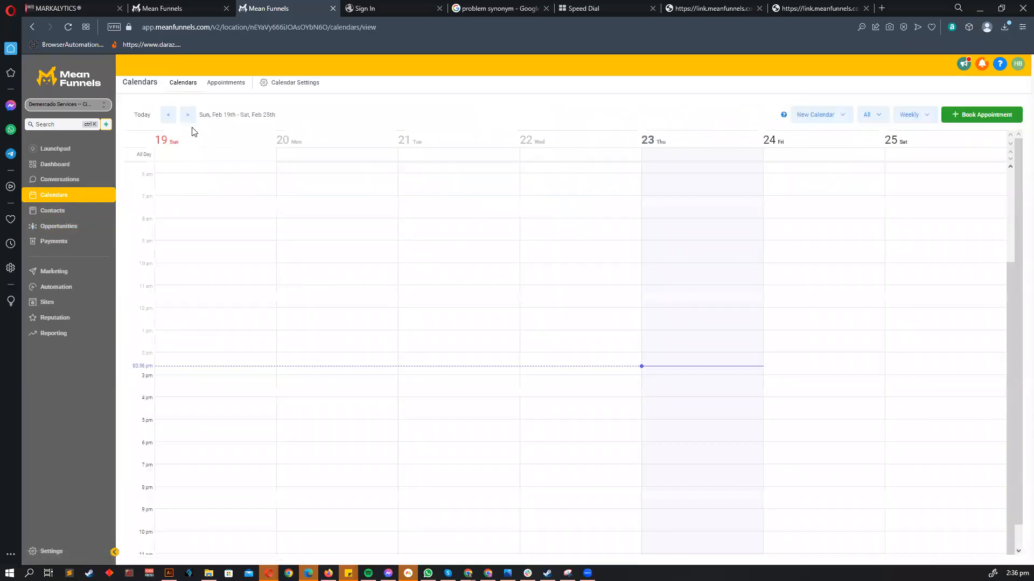
left_click(224, 84)
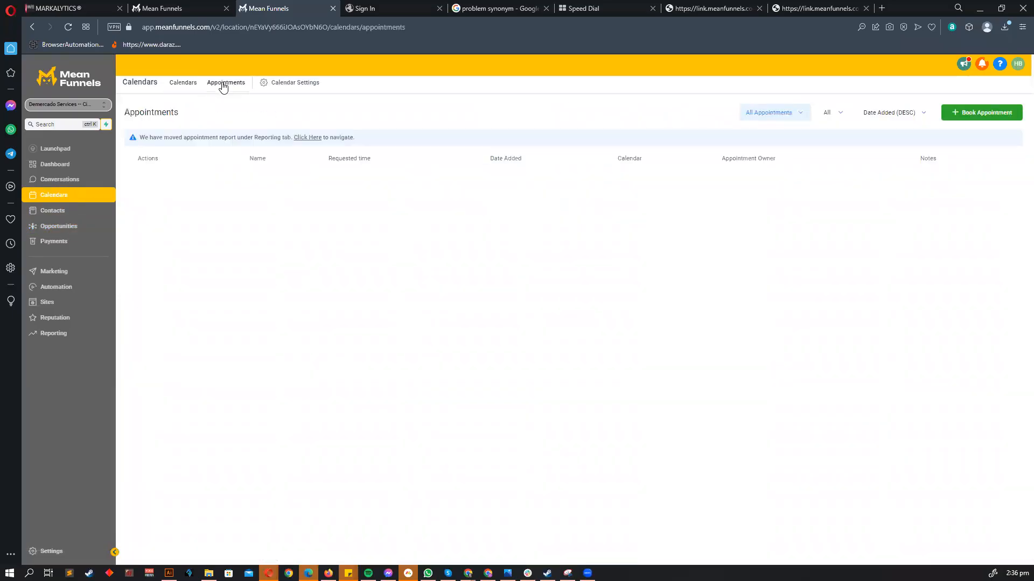
triple_click(436, 232)
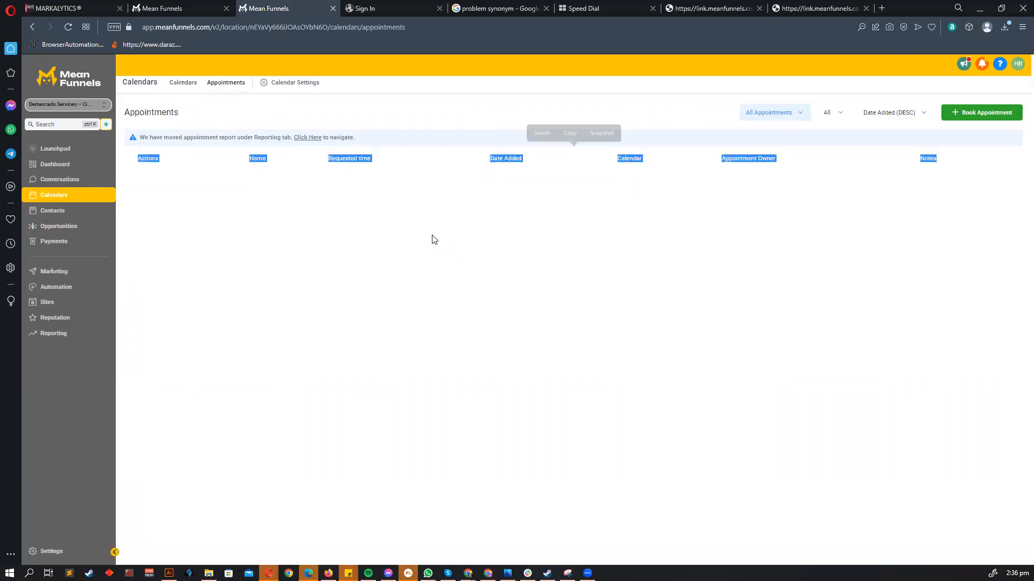
left_click(311, 194)
left_click(93, 232)
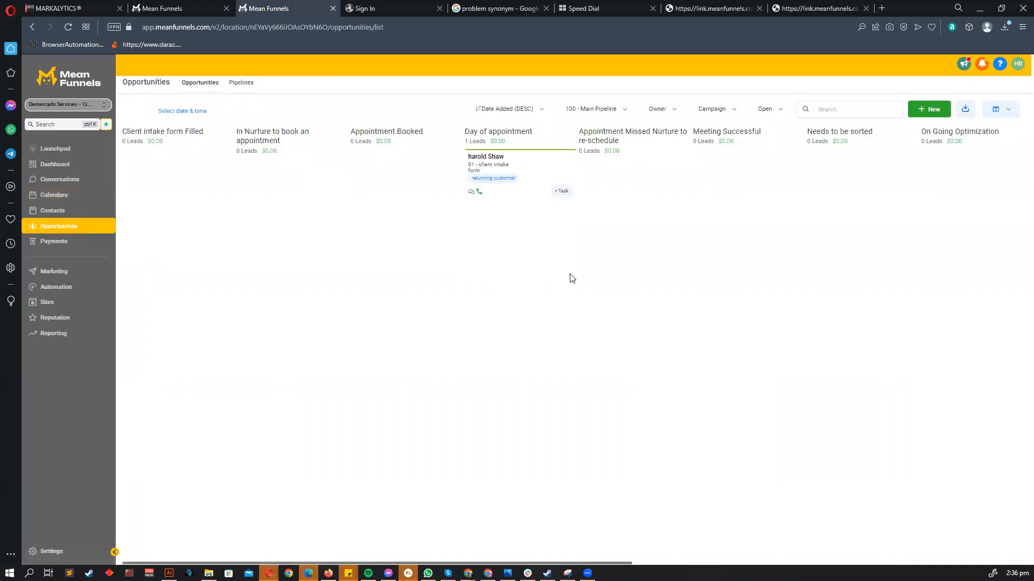
- Drag the lead through Appointment Missed and No show/ Nurture to re-book into In Long Term Nurture
scroll(572, 278, "right", 1)
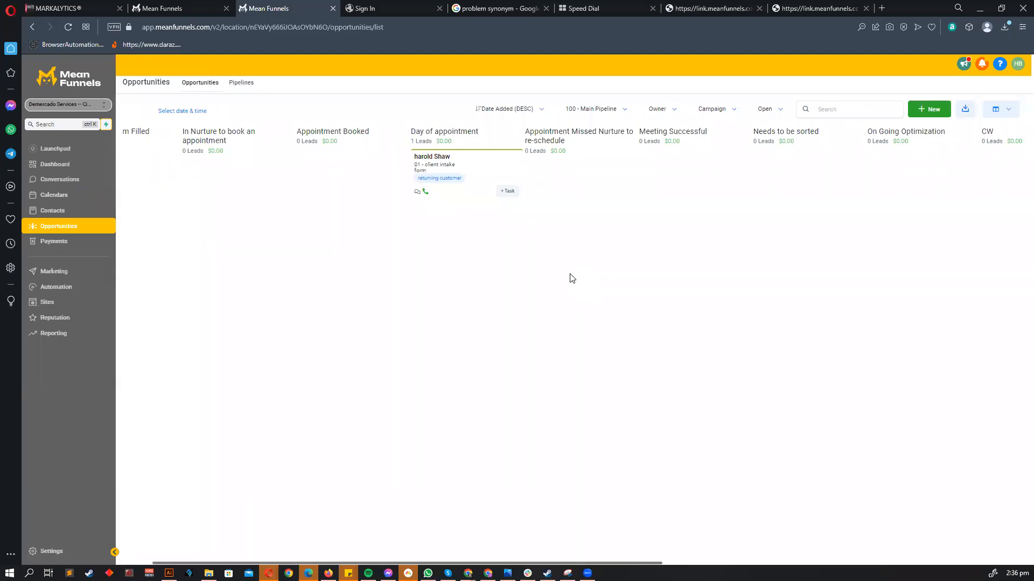
scroll(579, 258, "right", 2)
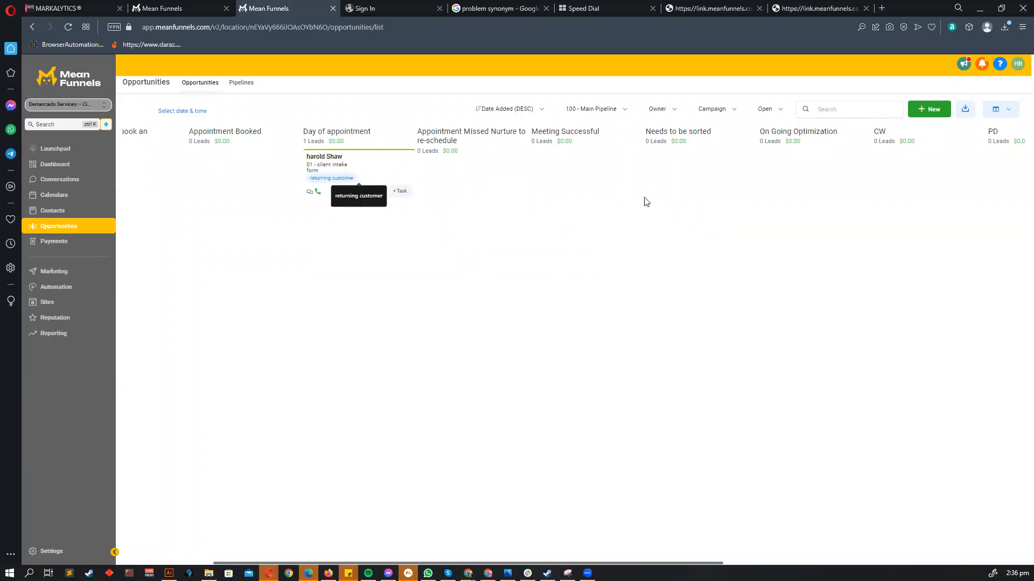
left_click_drag(362, 166, 479, 194)
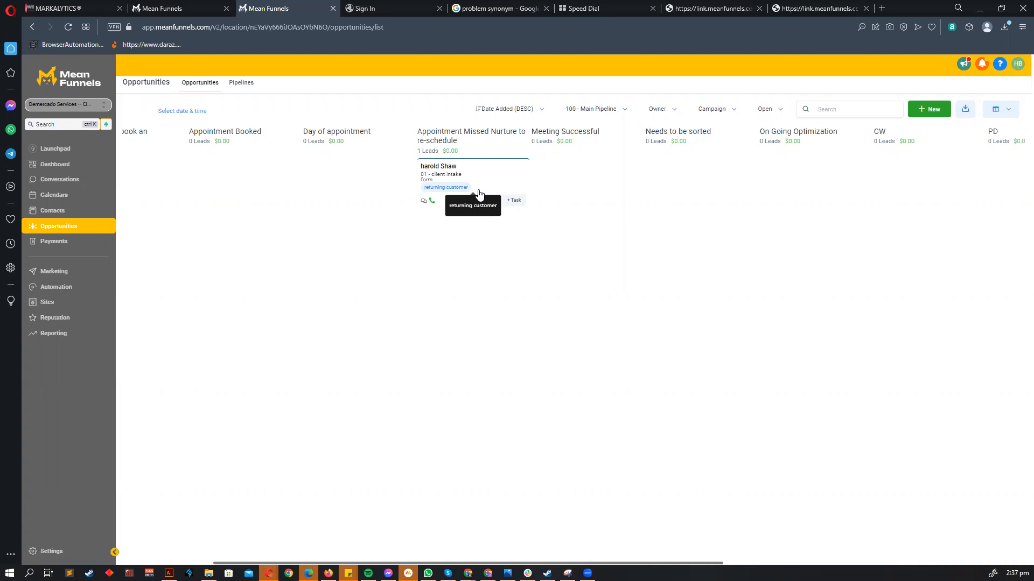
scroll(496, 207, "right", 6)
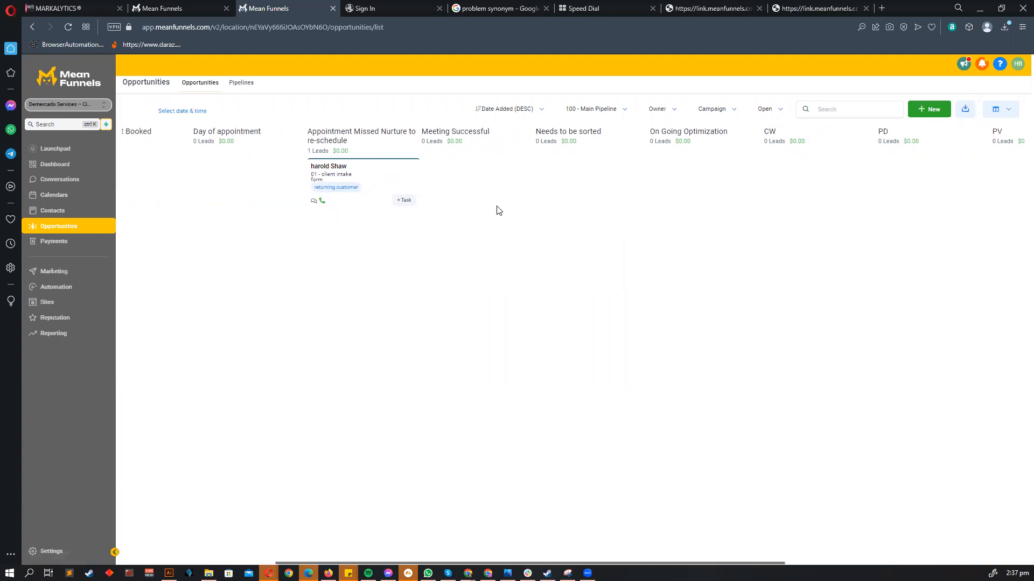
scroll(506, 211, "left", 1)
left_click_drag(242, 169, 884, 170)
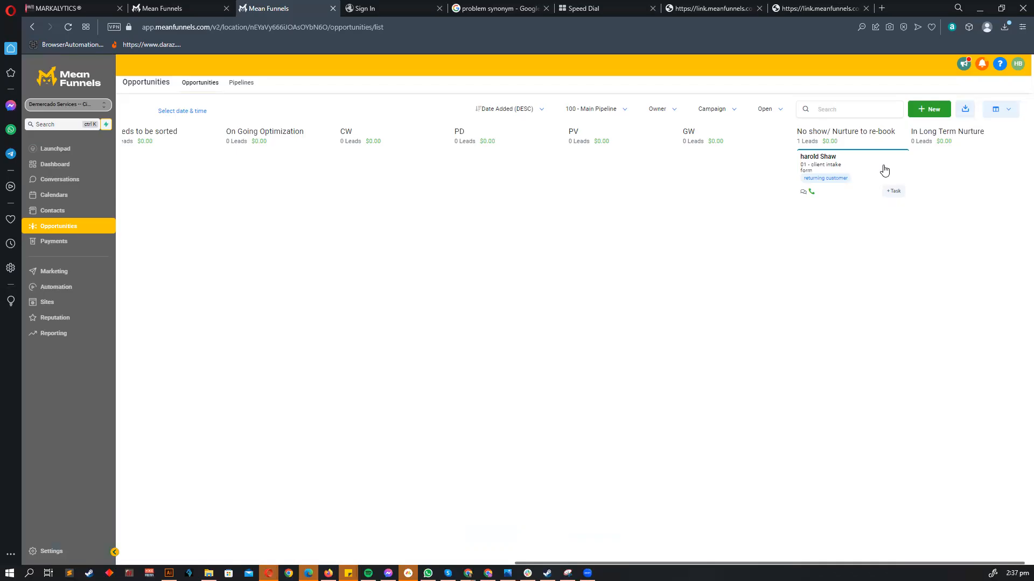
left_click_drag(866, 162, 954, 172)
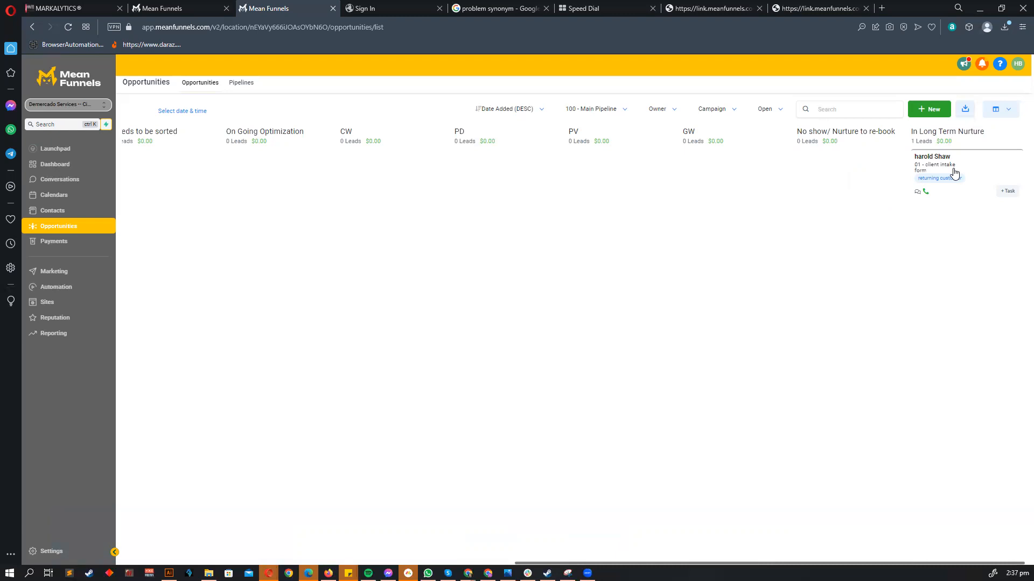
- Bring the lead card back to the early stages, ending in Client intake form Filled
left_click_drag(1004, 180, 204, 199)
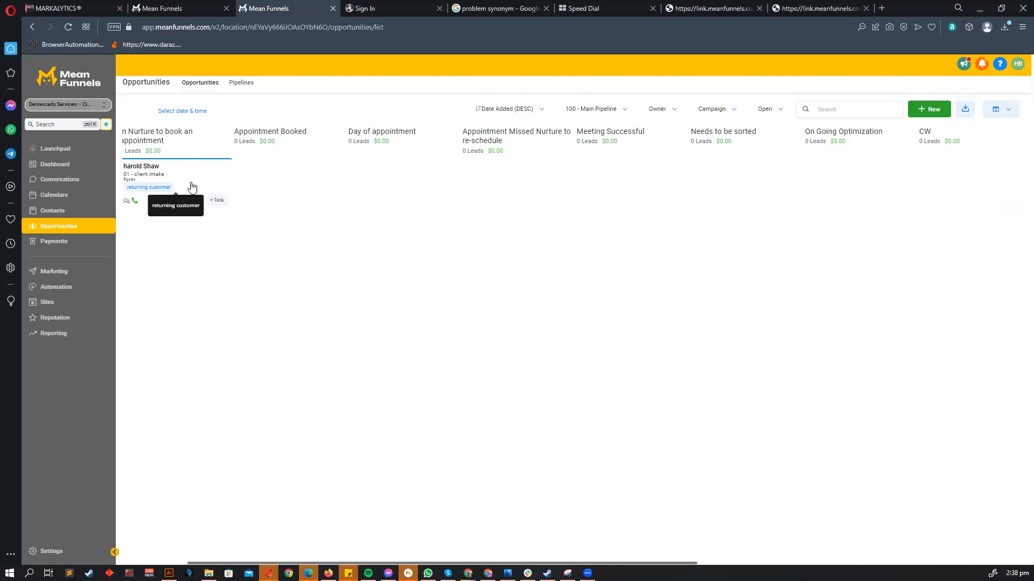
scroll(186, 181, "left", 3)
left_click_drag(300, 177, 209, 270)
left_click_drag(213, 170, 285, 215)
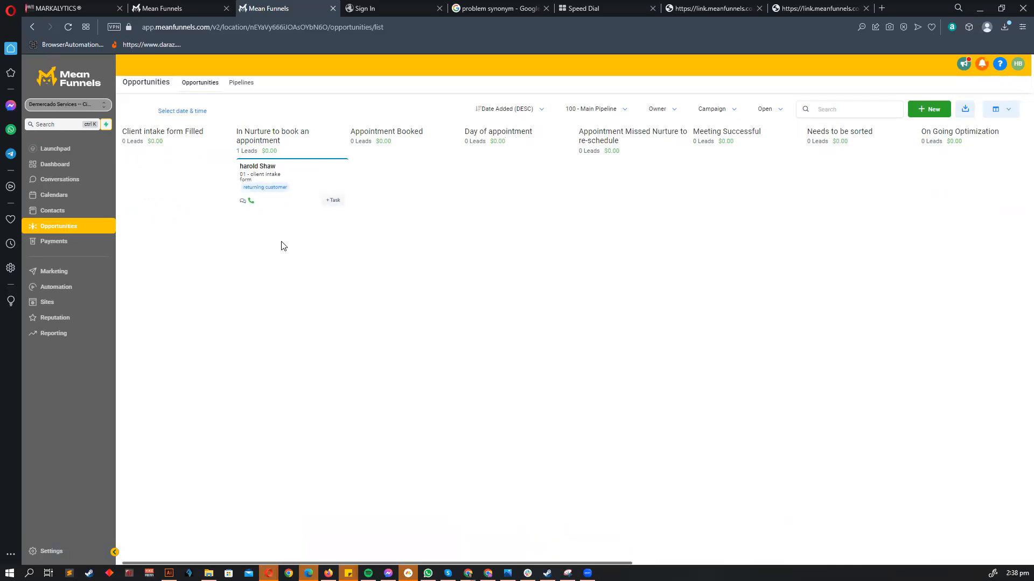
left_click_drag(318, 166, 183, 166)
- Advance the lead through In Nurture, Appointment Booked and Day of appointment into Meeting Successful
left_click_drag(307, 217, 306, 172)
left_click_drag(305, 172, 409, 175)
scroll(334, 251, "right", 3)
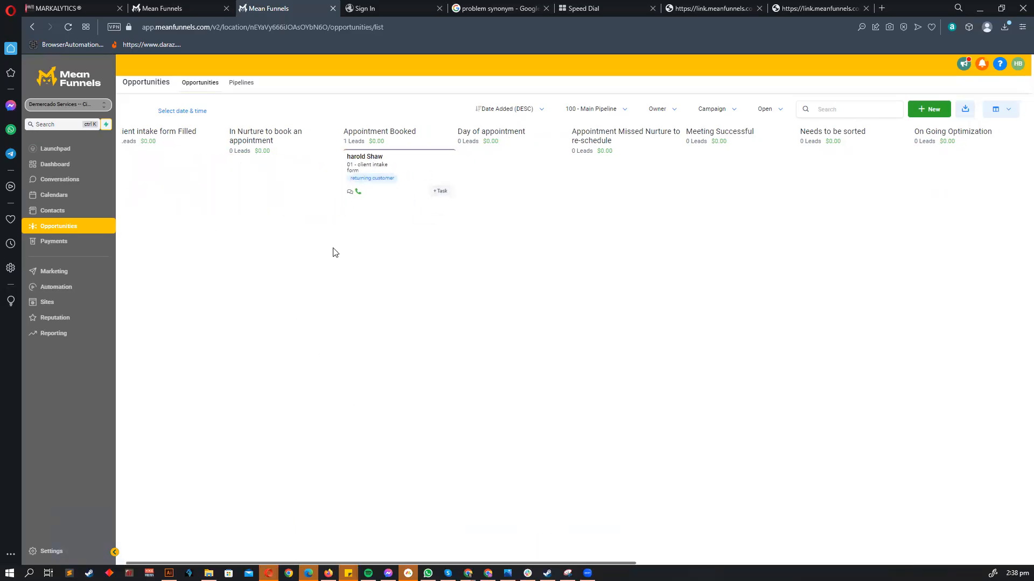
left_click_drag(275, 166, 363, 170)
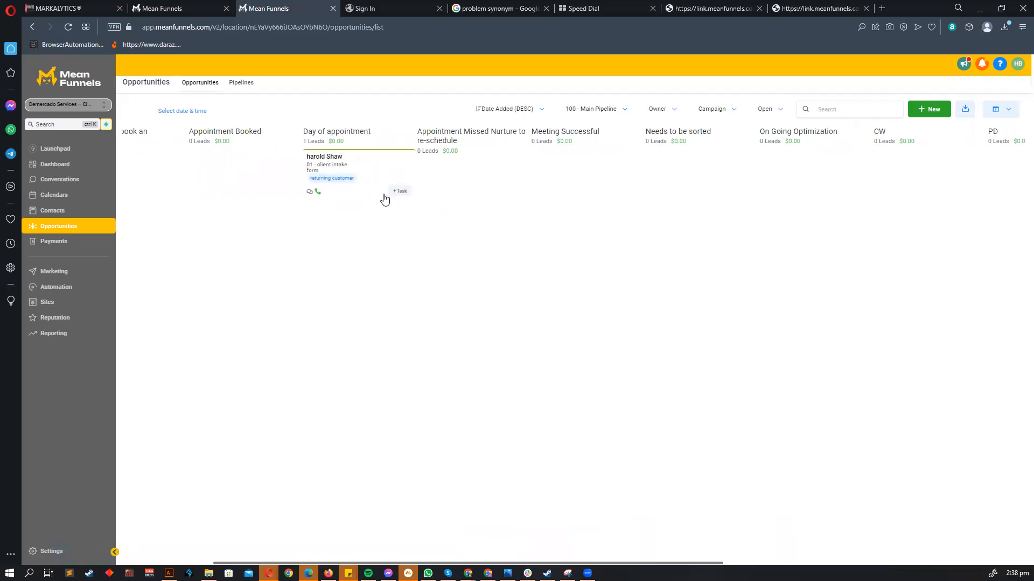
left_click_drag(393, 165, 619, 250)
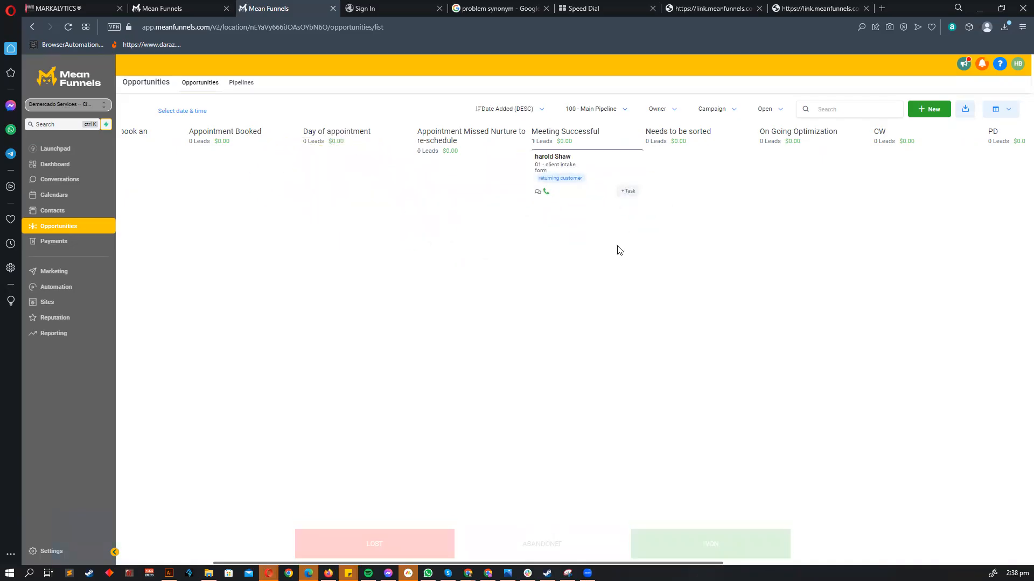
scroll(619, 250, "right", 3)
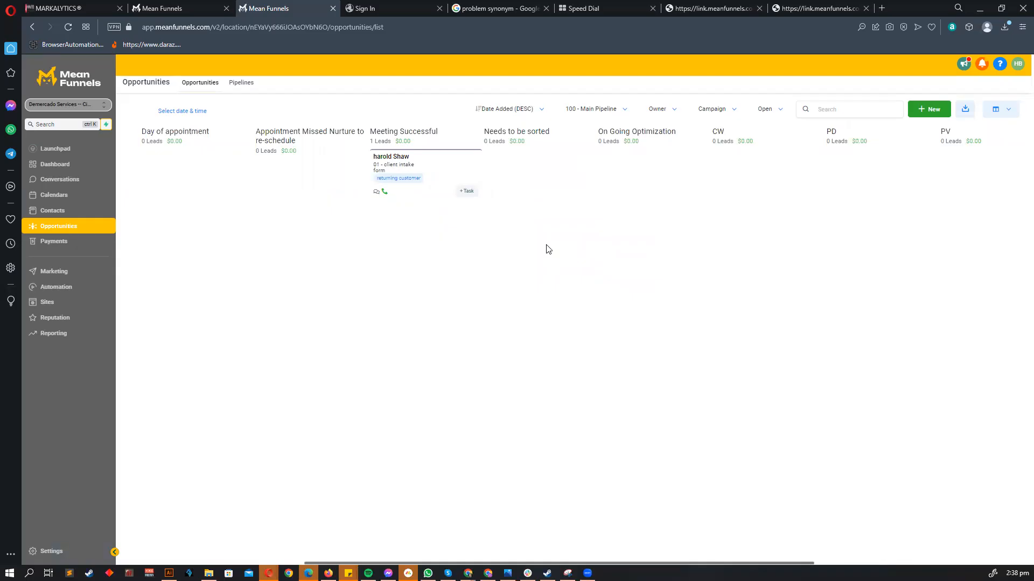
- Bring up the Illustrator mind map and zoom in on the two red arcs
left_click(169, 573)
scroll(339, 277, "down", 1)
scroll(302, 269, "up", 5)
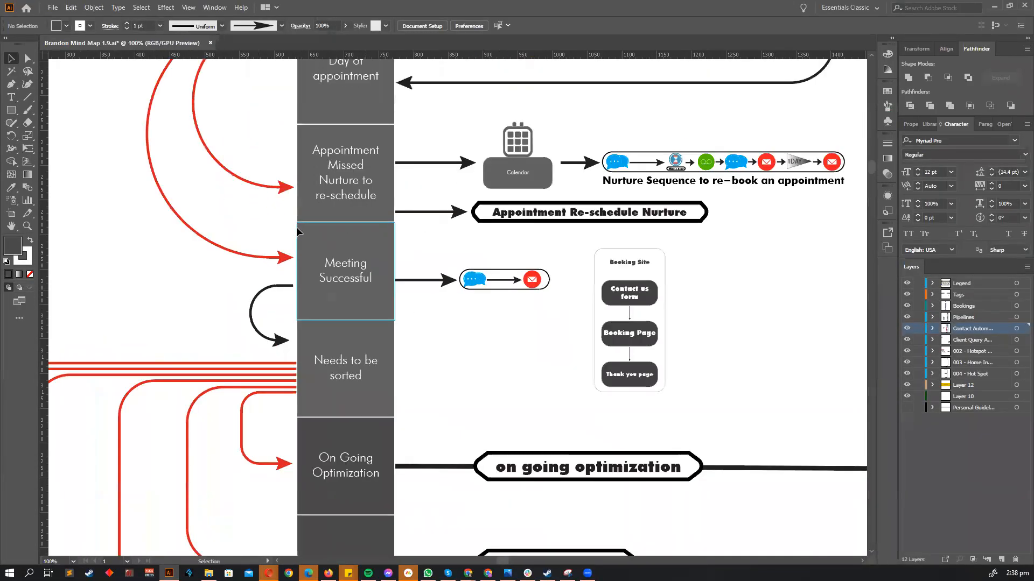
scroll(315, 200, "down", 3)
scroll(212, 269, "up", 3)
left_click_drag(313, 198, 174, 285)
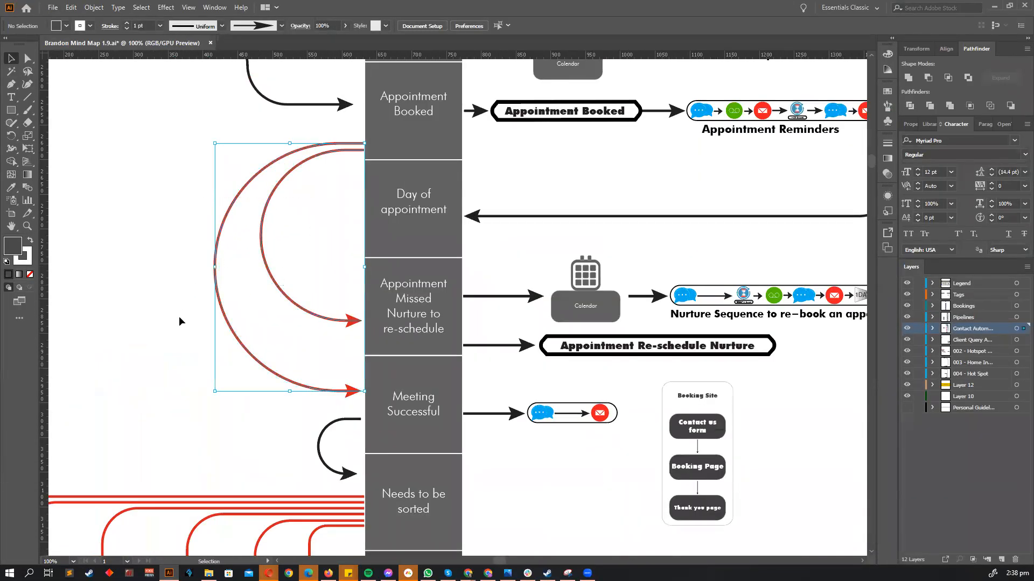
left_click(176, 320)
scroll(174, 320, "up", 1)
scroll(174, 321, "down", 1)
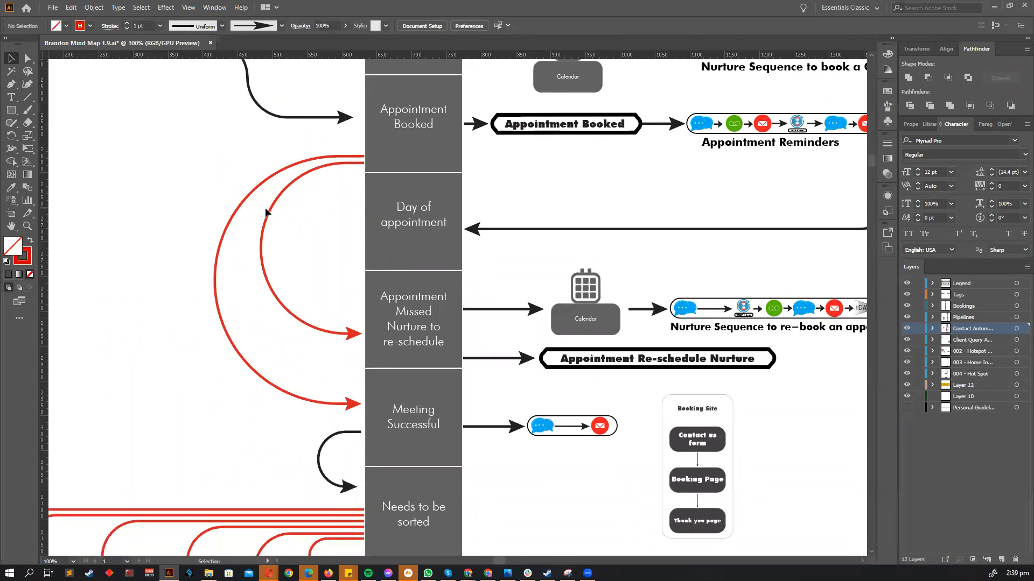
scroll(304, 203, "down", 1)
scroll(324, 193, "down", 2)
scroll(323, 192, "up", 2)
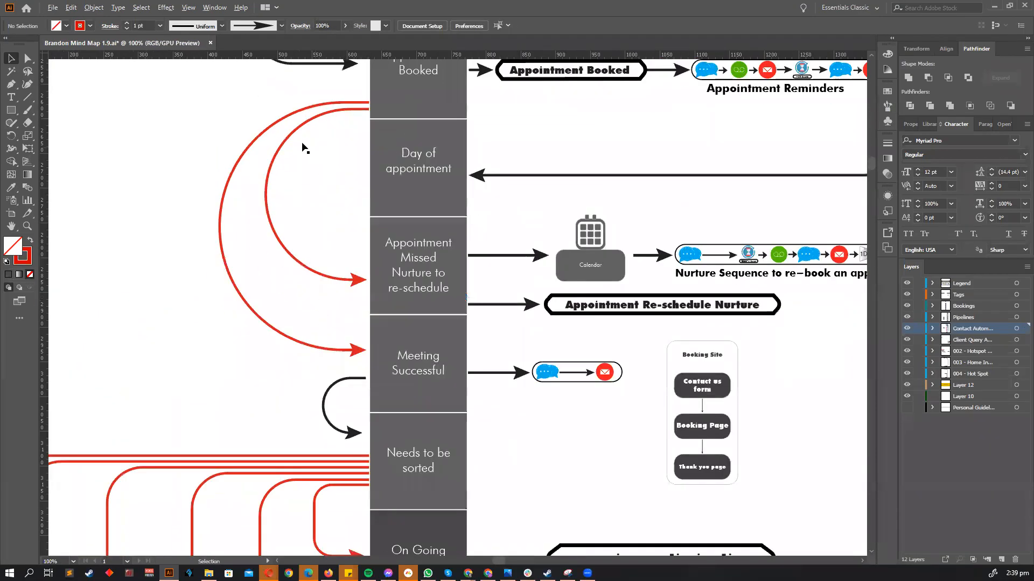
- Scale down the red arcs and stretch their ends to Appointment Missed and Meeting Successful
left_click(291, 106)
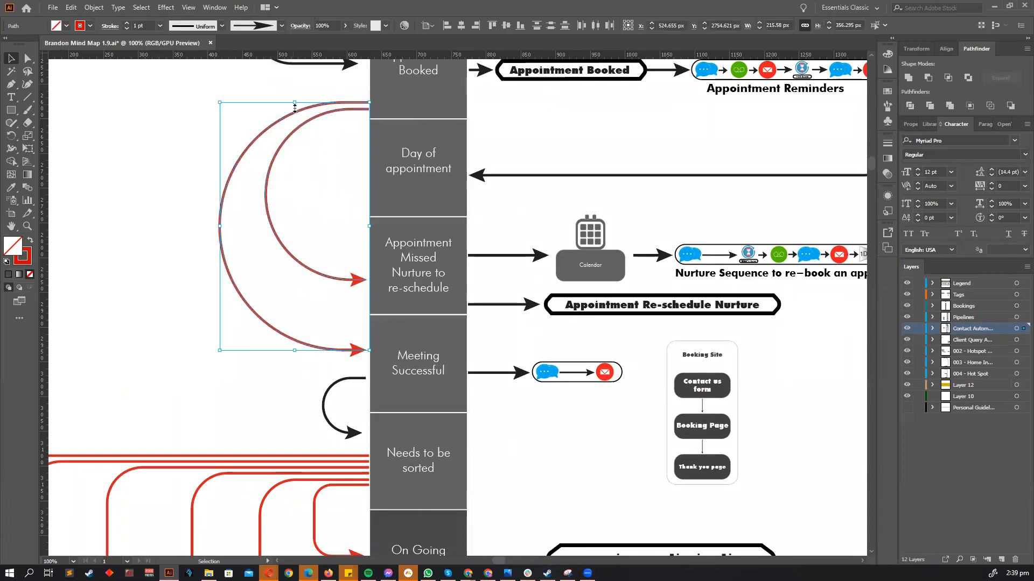
left_click_drag(294, 107, 332, 479)
scroll(347, 202, "up", 1)
key("a")
left_click_drag(349, 220, 376, 220)
key("v")
left_click(320, 224)
- Copy the black arc straight up to link Appointment Booked to Day of appointment
scroll(311, 221, "down", 1)
scroll(296, 244, "down", 1)
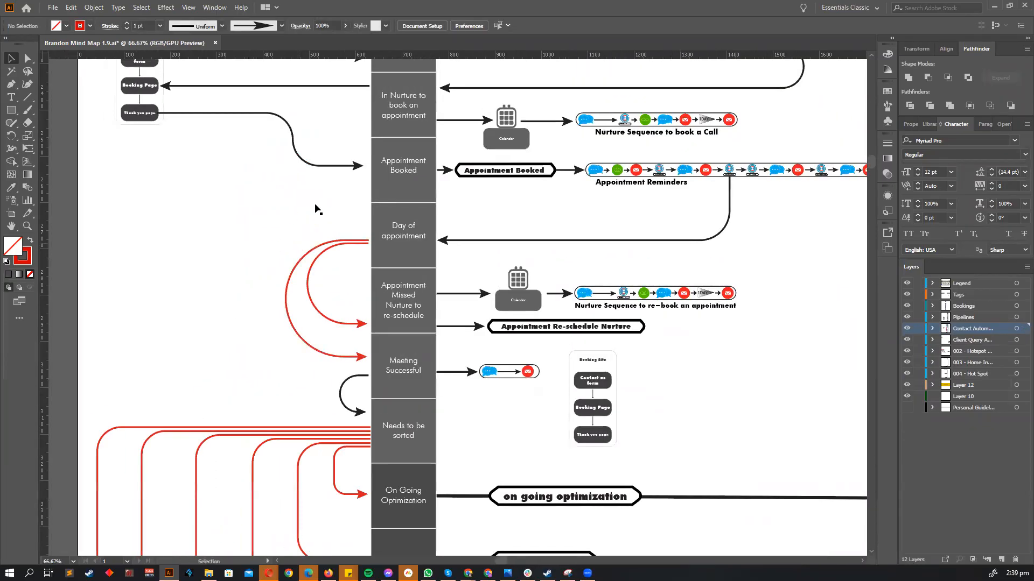
scroll(334, 149, "up", 1)
scroll(334, 150, "up", 1)
scroll(368, 529, "up", 1)
scroll(384, 512, "down", 1)
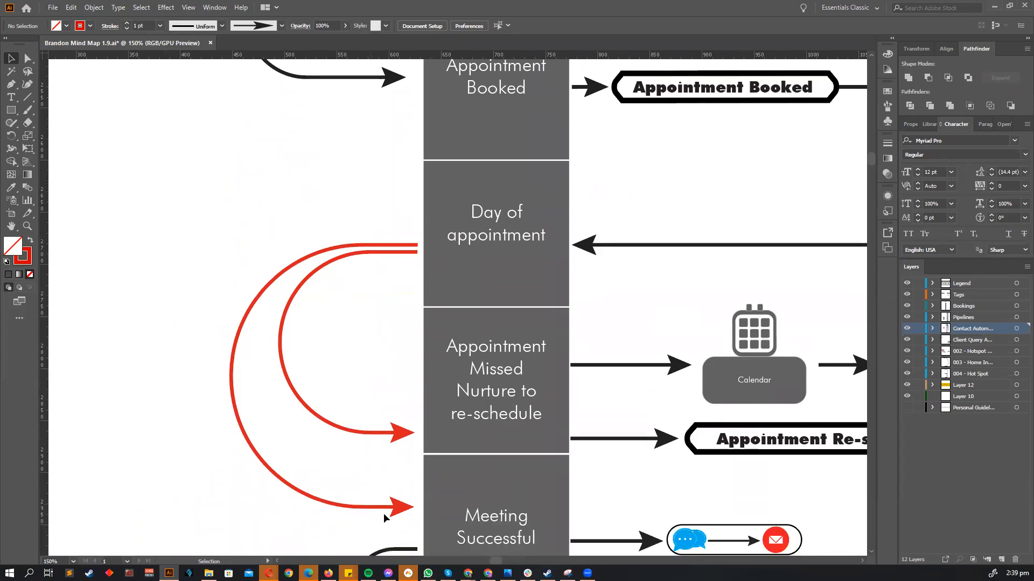
scroll(383, 515, "down", 1)
left_click_drag(390, 530, 394, 249)
left_click(334, 258)
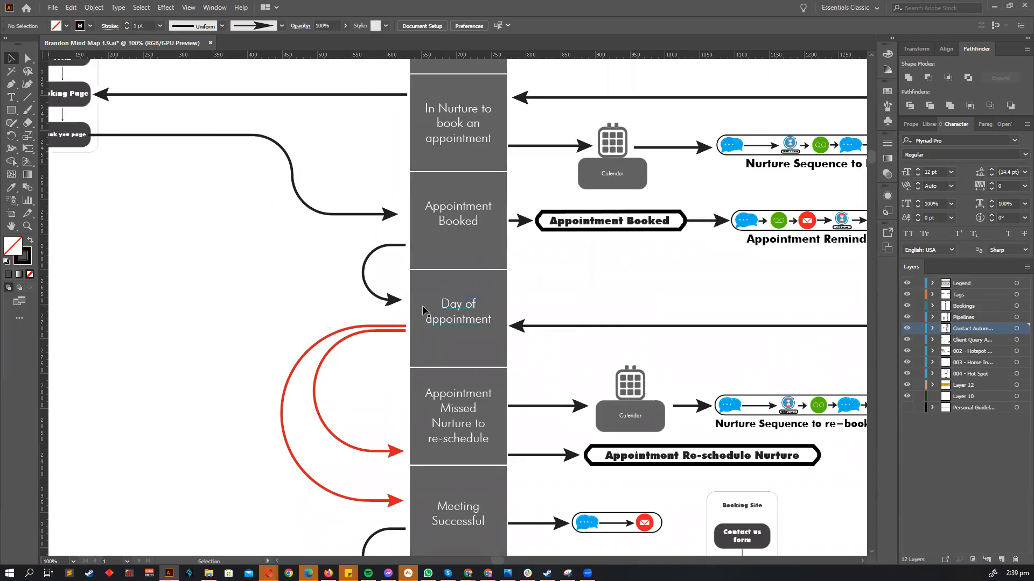
- Inspect the Meeting Successful branch of the mind map, then return to the Mean Funnels pipeline
scroll(429, 312, "down", 3)
scroll(428, 311, "down", 3)
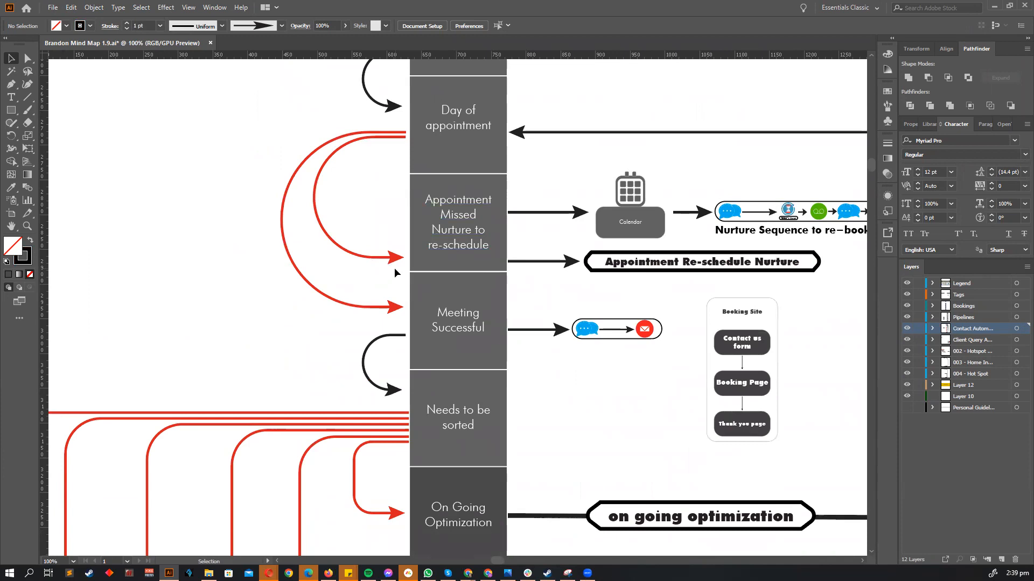
scroll(388, 261, "down", 1)
scroll(393, 270, "down", 1)
scroll(441, 239, "up", 1)
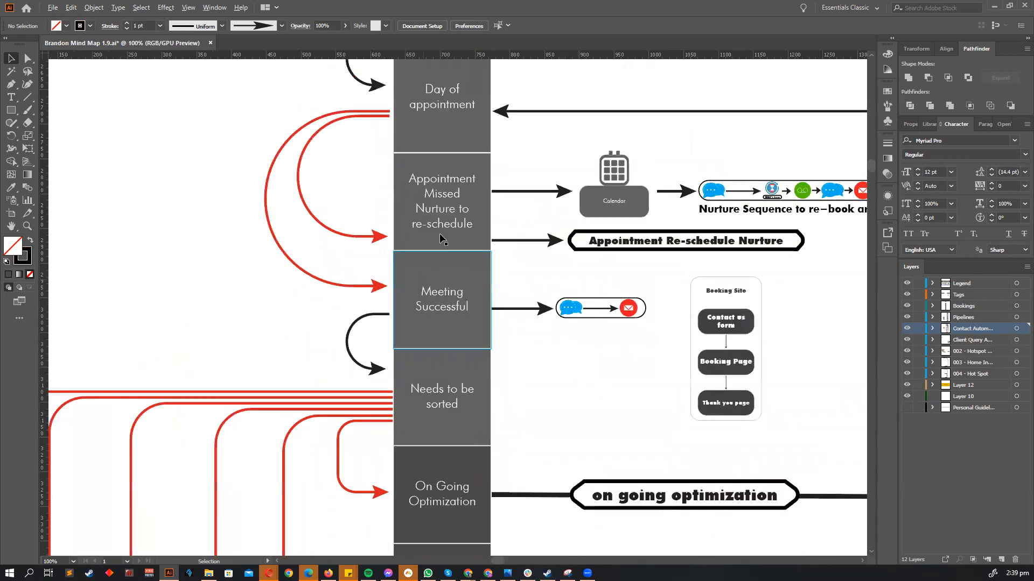
scroll(514, 276, "up", 1)
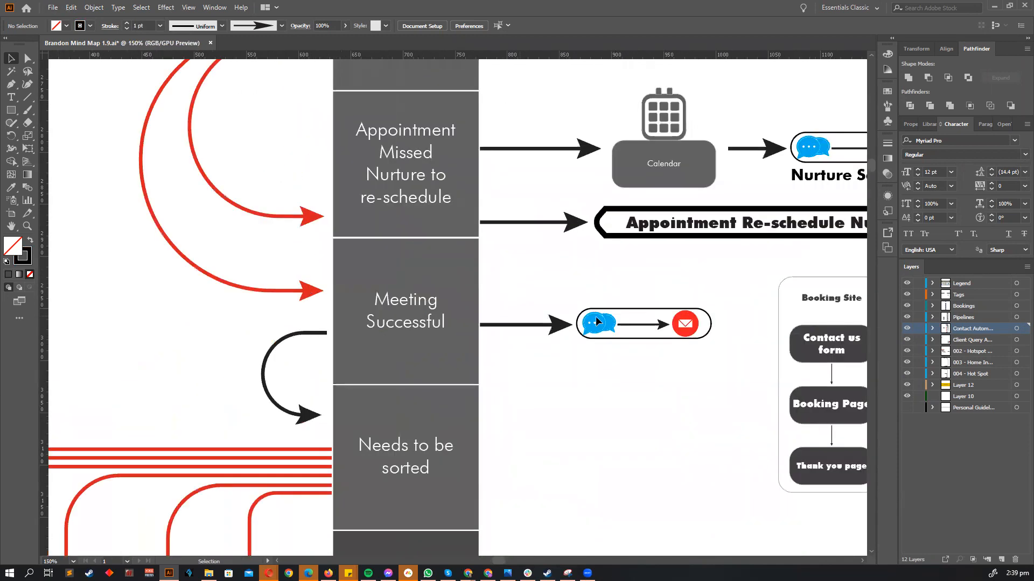
scroll(596, 321, "up", 3)
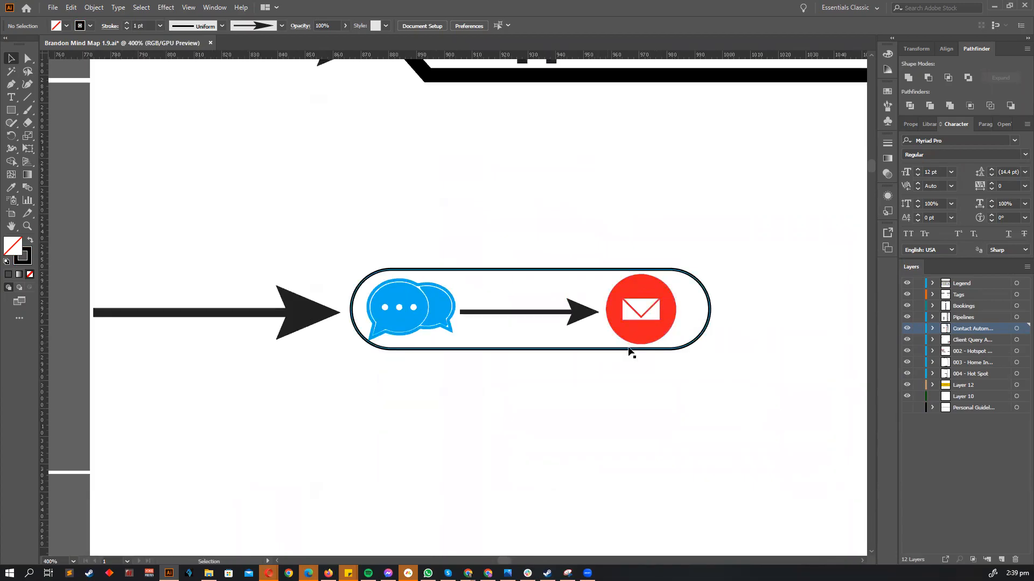
scroll(629, 350, "down", 5)
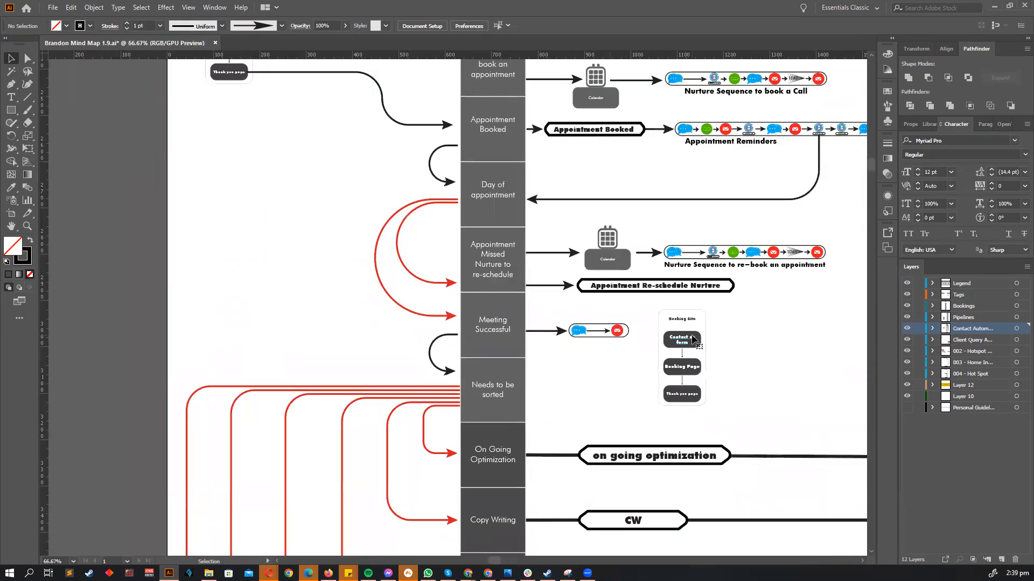
scroll(508, 350, "up", 1)
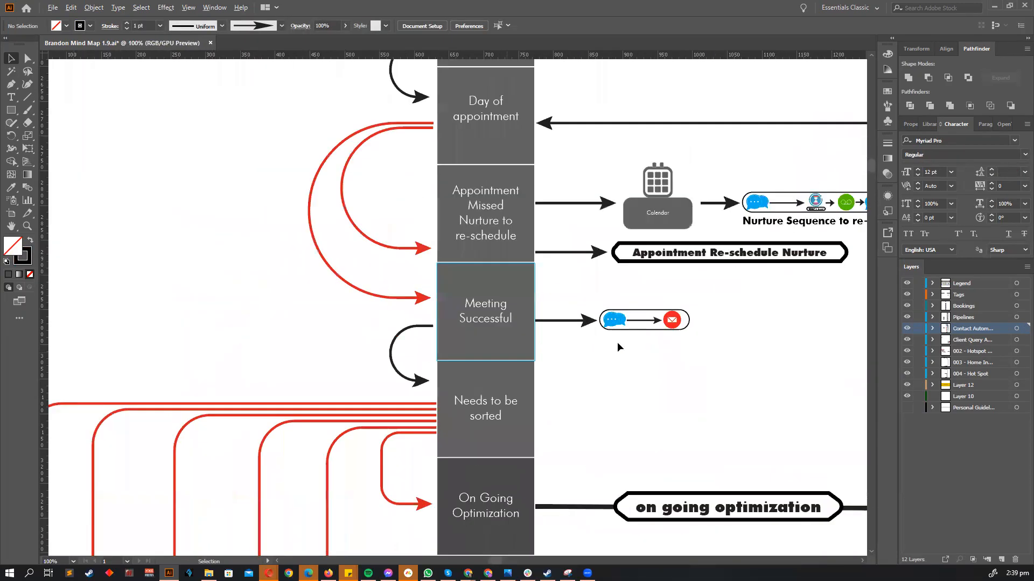
scroll(618, 346, "up", 4)
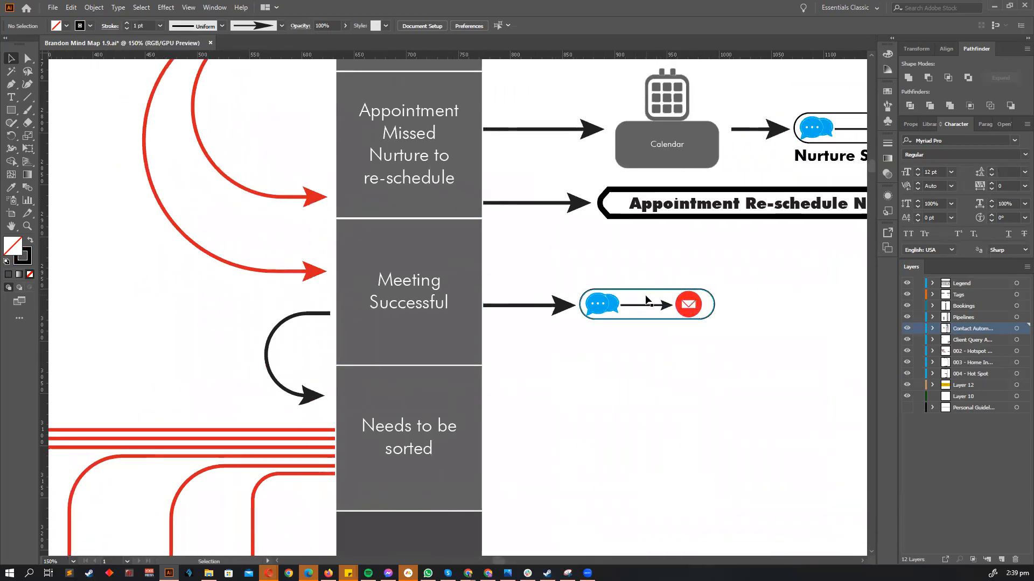
scroll(651, 307, "up", 2)
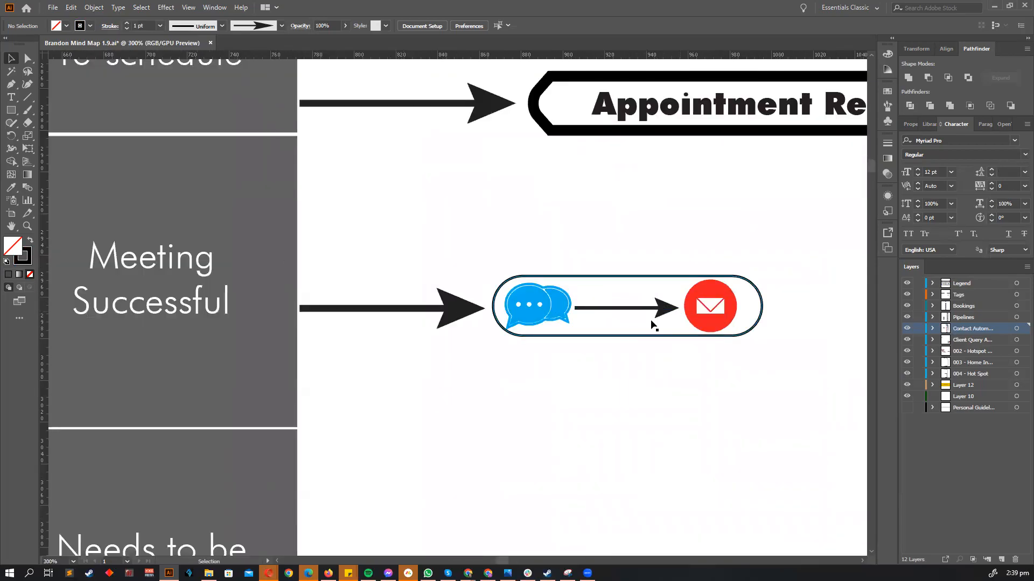
scroll(653, 323, "down", 3)
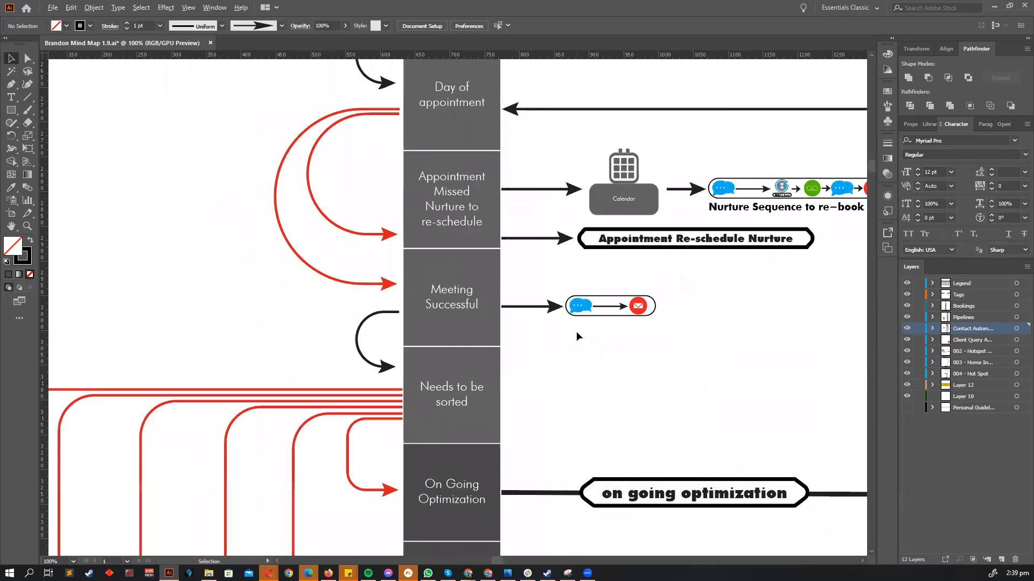
scroll(572, 359, "down", 1)
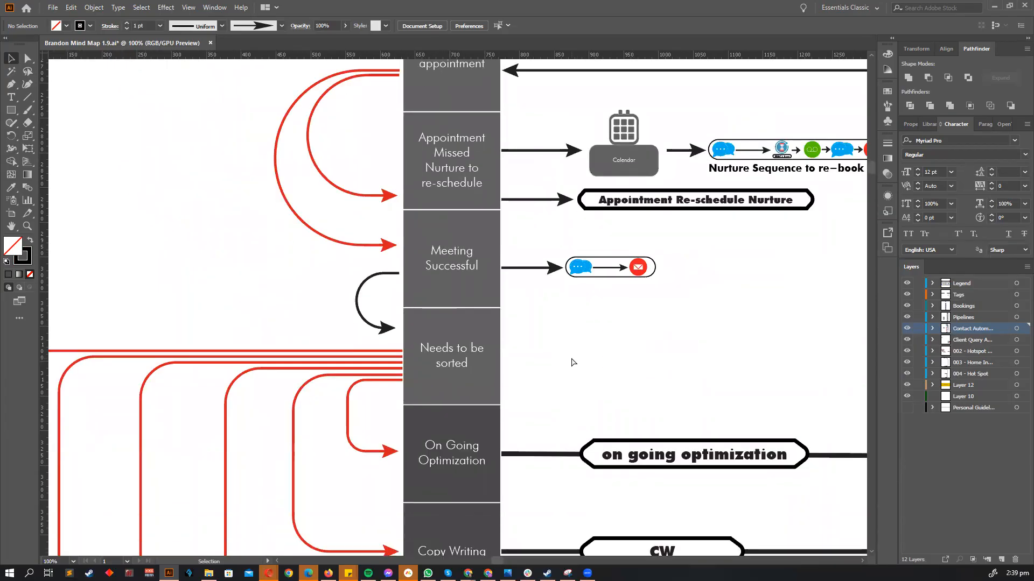
scroll(571, 351, "left", 1)
scroll(576, 347, "down", 1)
scroll(598, 313, "left", 1)
scroll(603, 300, "down", 1)
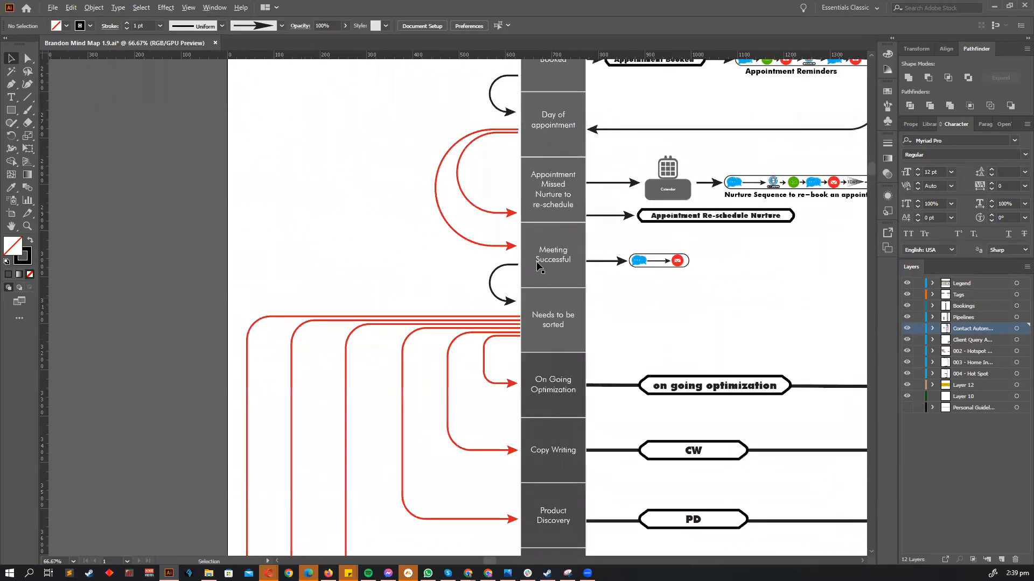
scroll(538, 263, "up", 2)
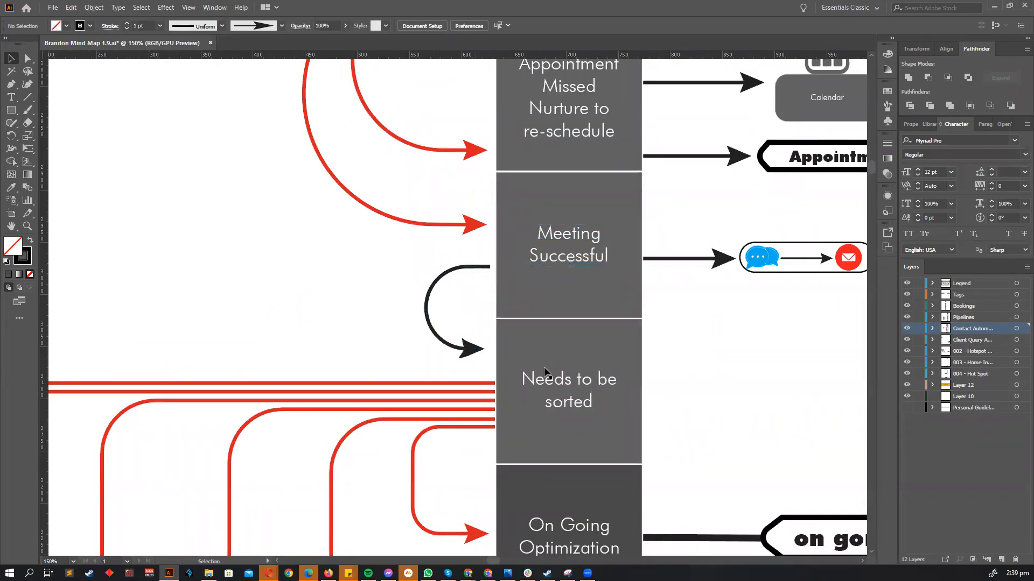
key("alt+Tab")
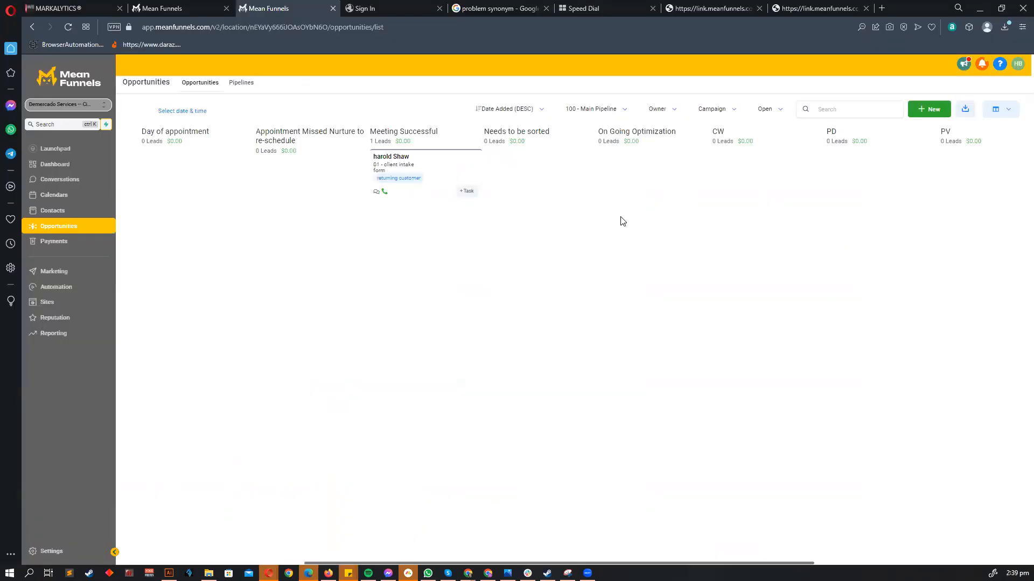
- Move the lead card into Needs to be sorted, then on into CW, leaving CW at 1 Leads
left_click_drag(462, 193, 554, 194)
scroll(559, 233, "right", 4)
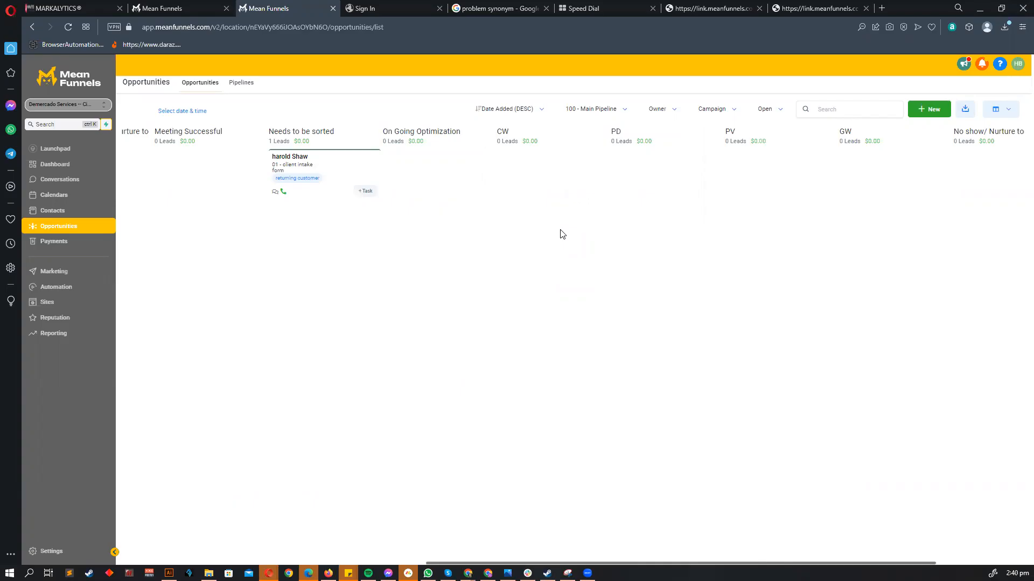
scroll(476, 280, "right", 2)
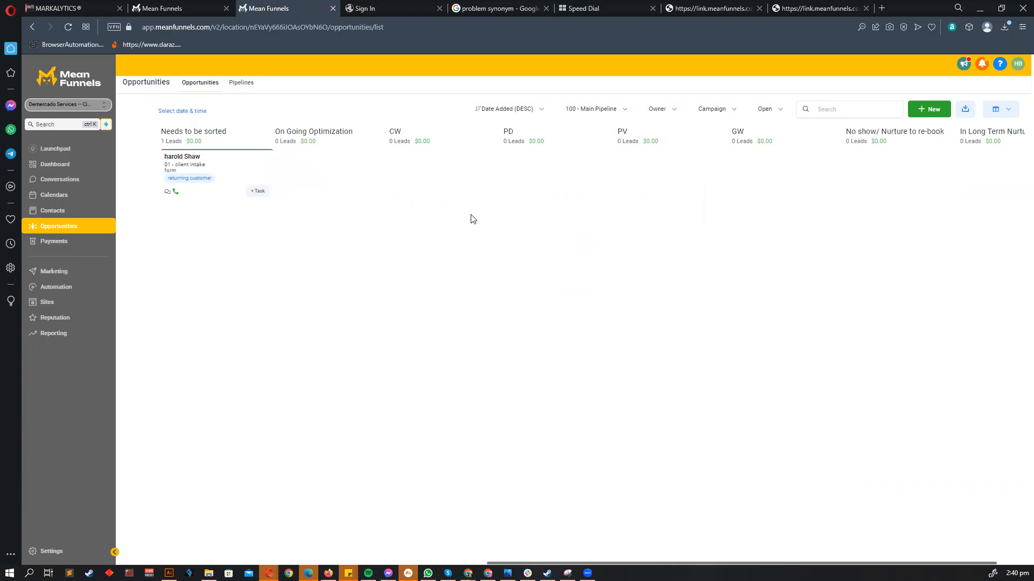
left_click_drag(253, 162, 467, 187)
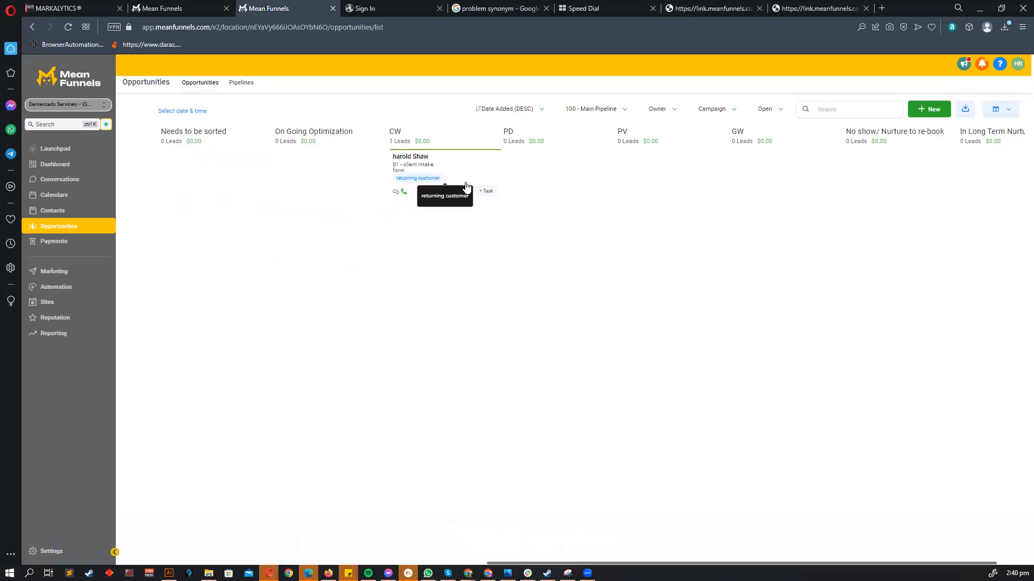
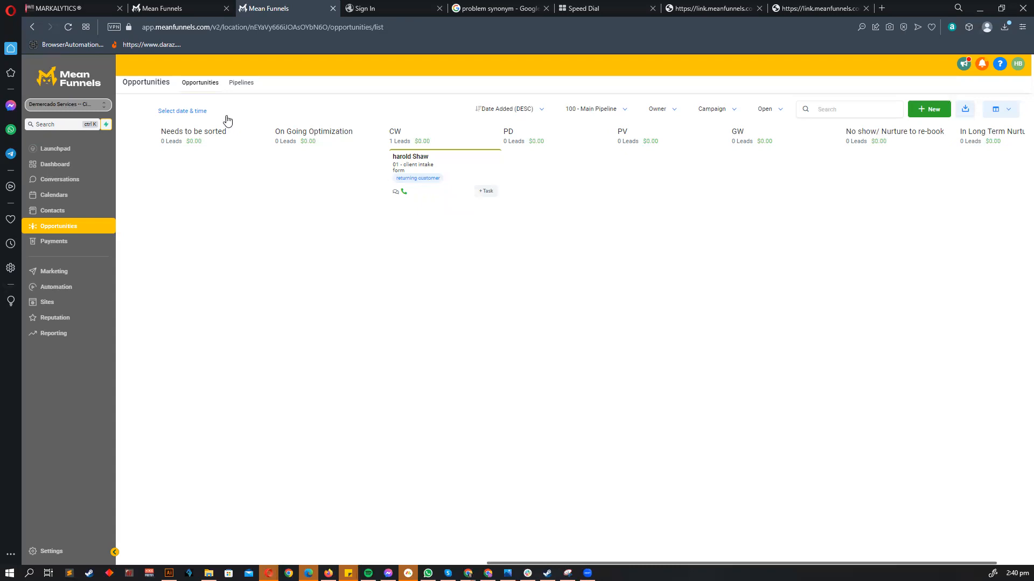
- Look through Conversations, Automation and Contacts, then review the lead's opportunity and appointment details
left_click(72, 183)
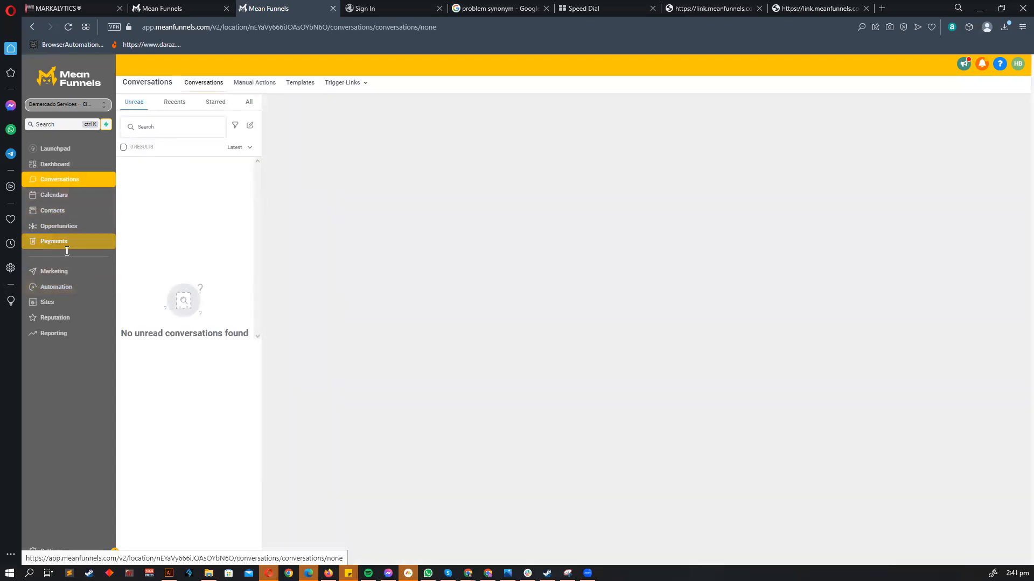
left_click(82, 285)
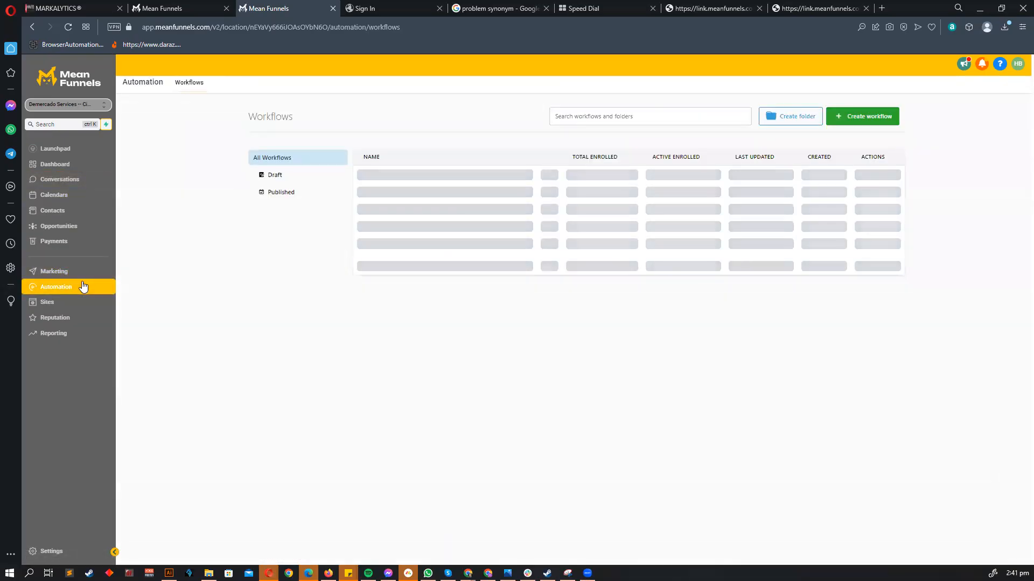
left_click(56, 214)
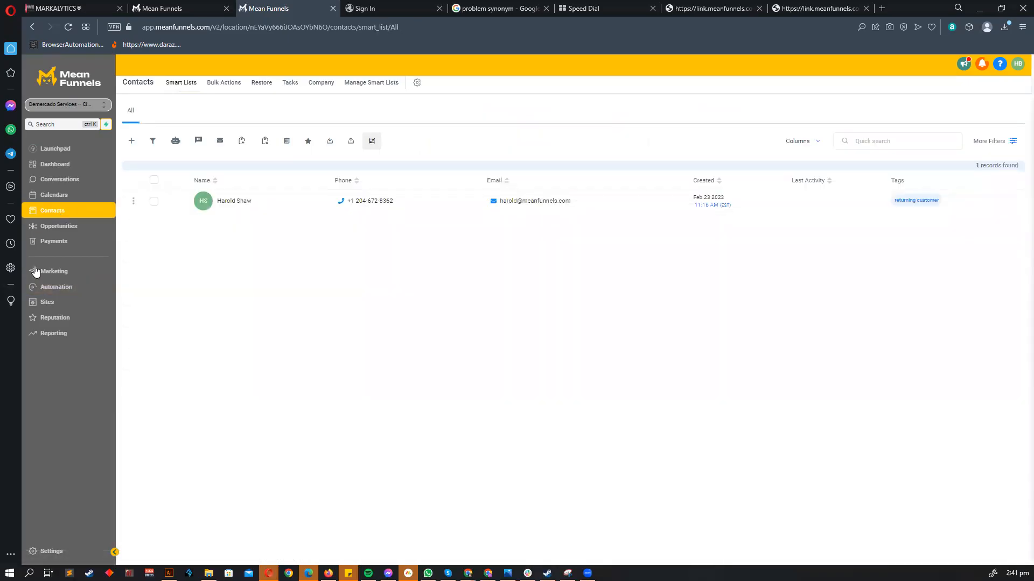
left_click(76, 231)
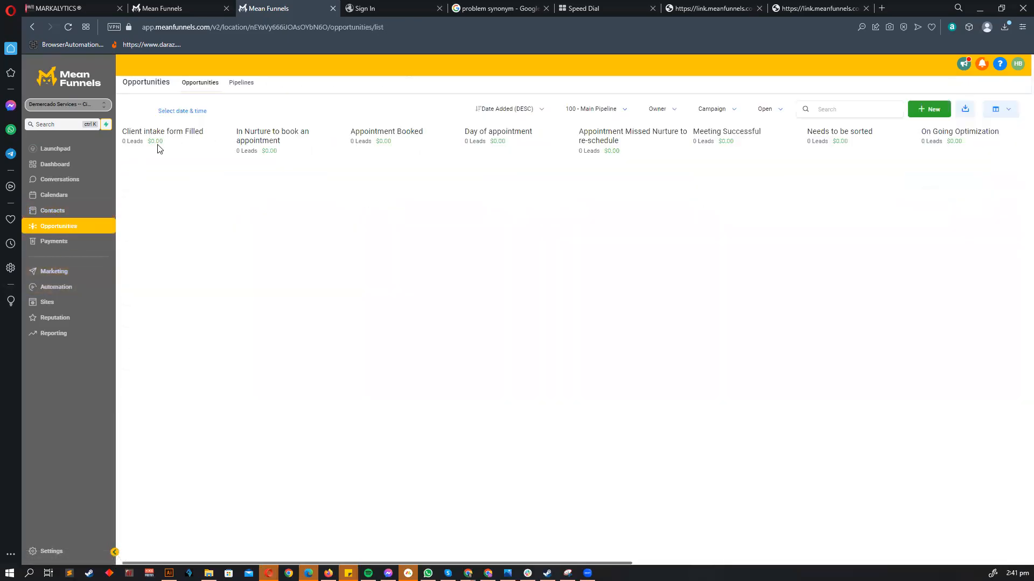
scroll(480, 280, "right", 10)
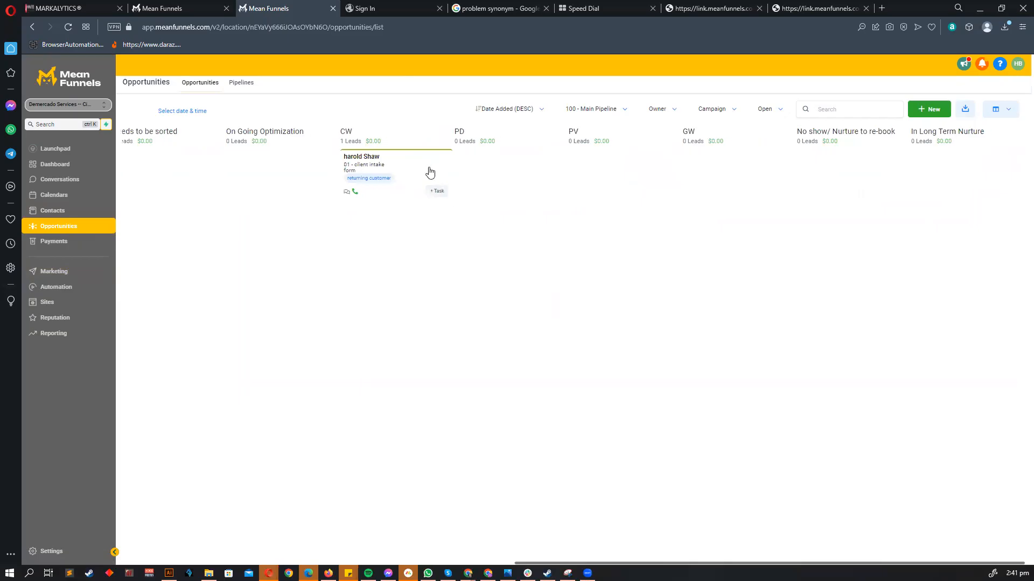
left_click(430, 169)
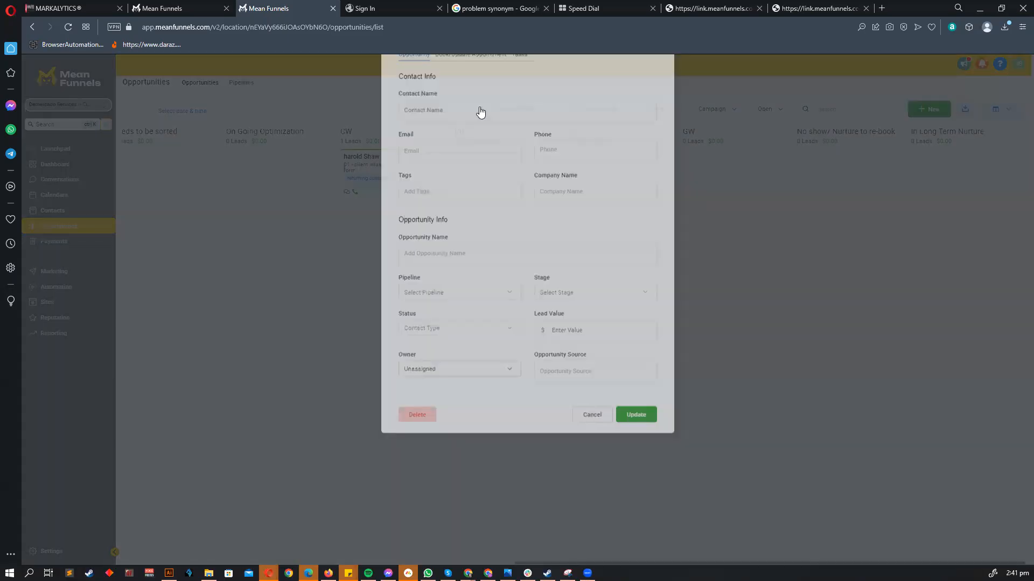
left_click(479, 108)
left_click(599, 268)
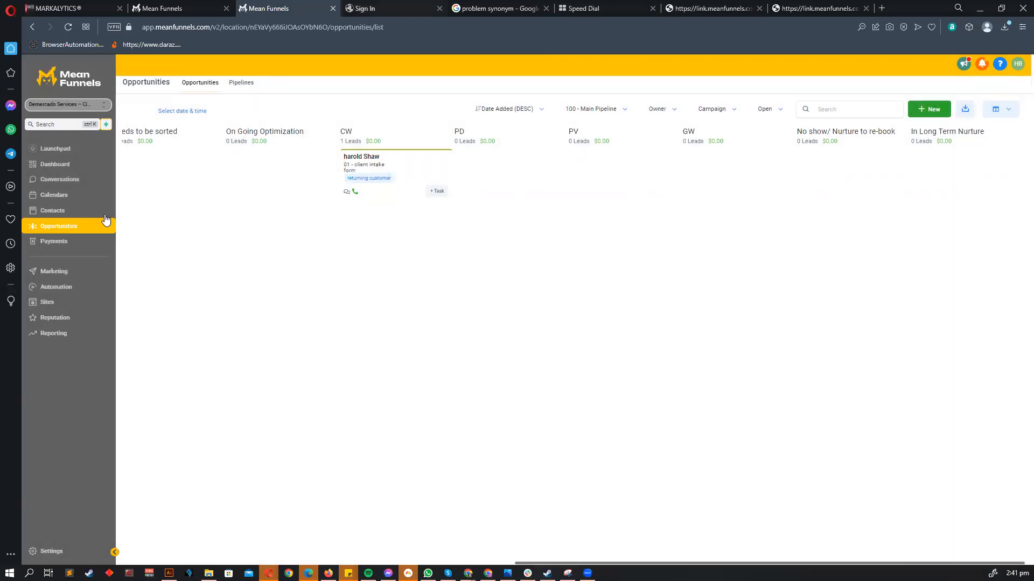
- Zoom and scroll around the pipeline mind map to review it as a whole
key("alt+Tab")
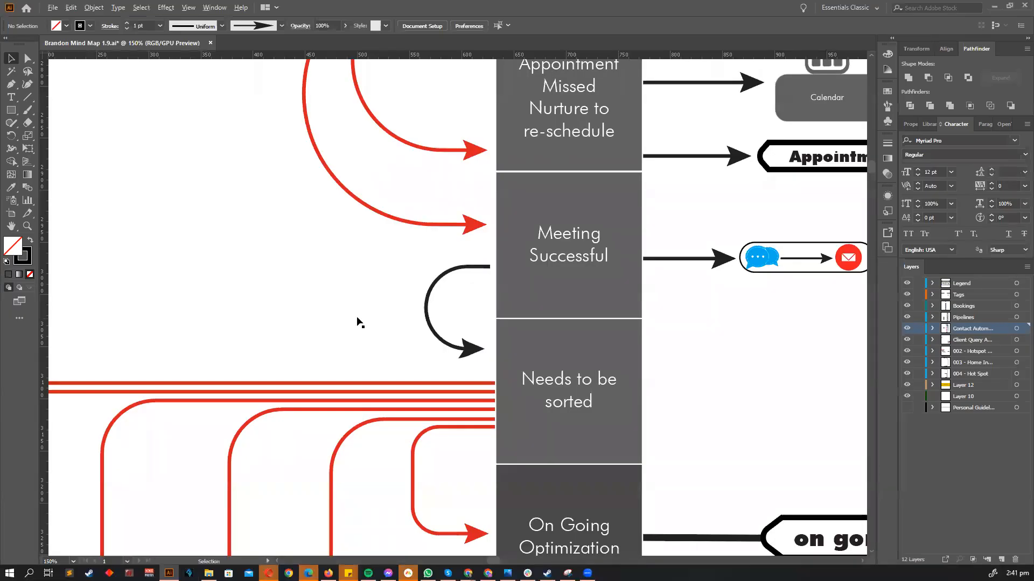
key("ctrl+minus")
key("ctrl+minus")
key("ctrl+minus")
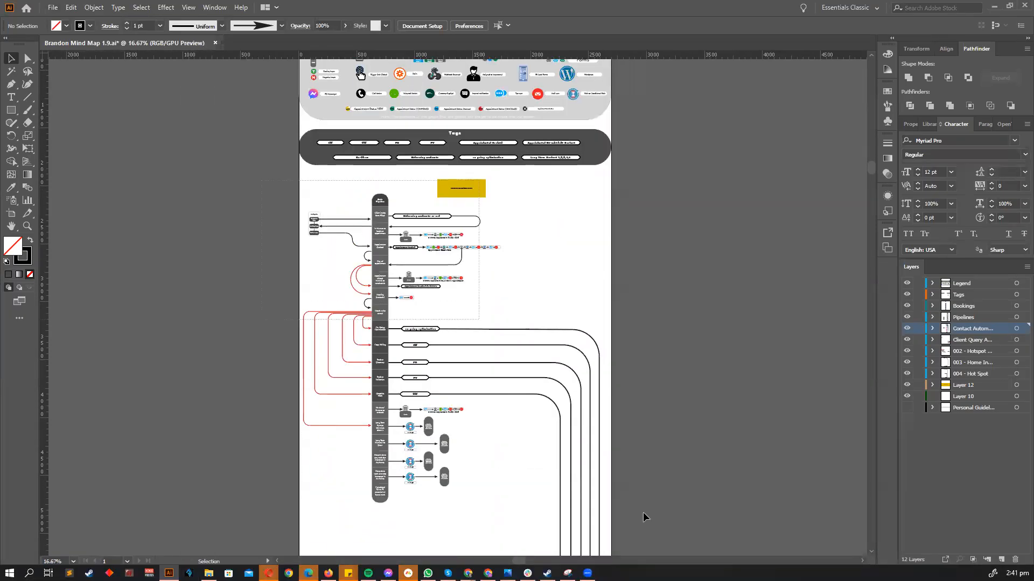
key("ctrl+a")
scroll(462, 353, "down", 3)
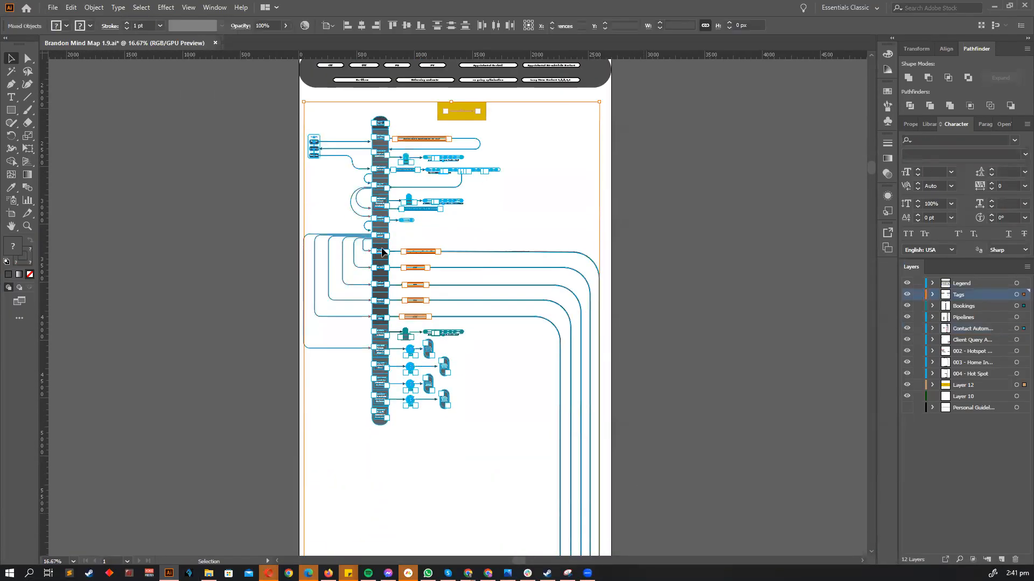
scroll(379, 174, "down", 2)
key("ctrl+shift+a")
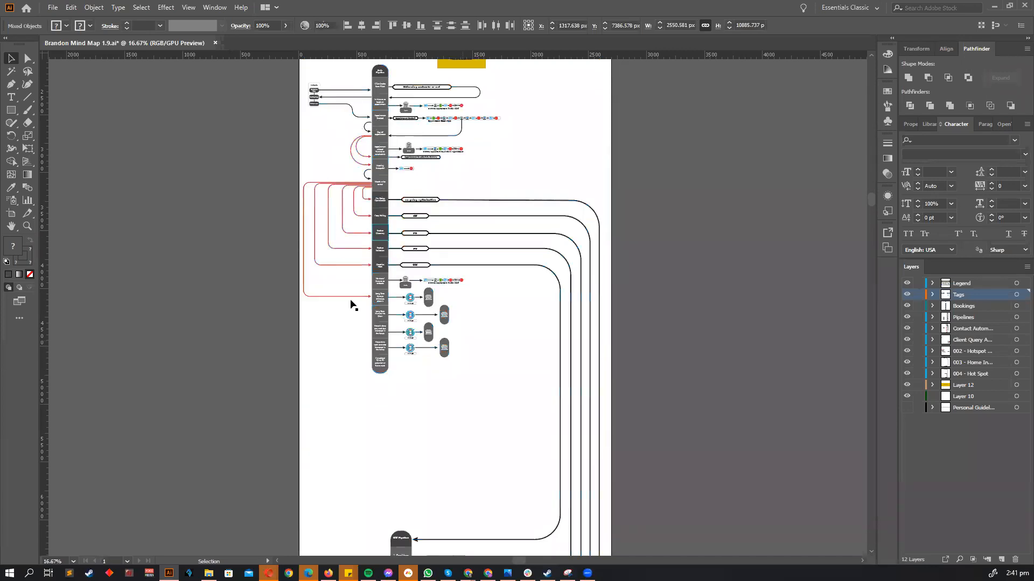
key("ctrl+plus")
key("ctrl+plus")
key("ctrl+plus")
scroll(443, 342, "down", 1)
scroll(425, 327, "up", 1)
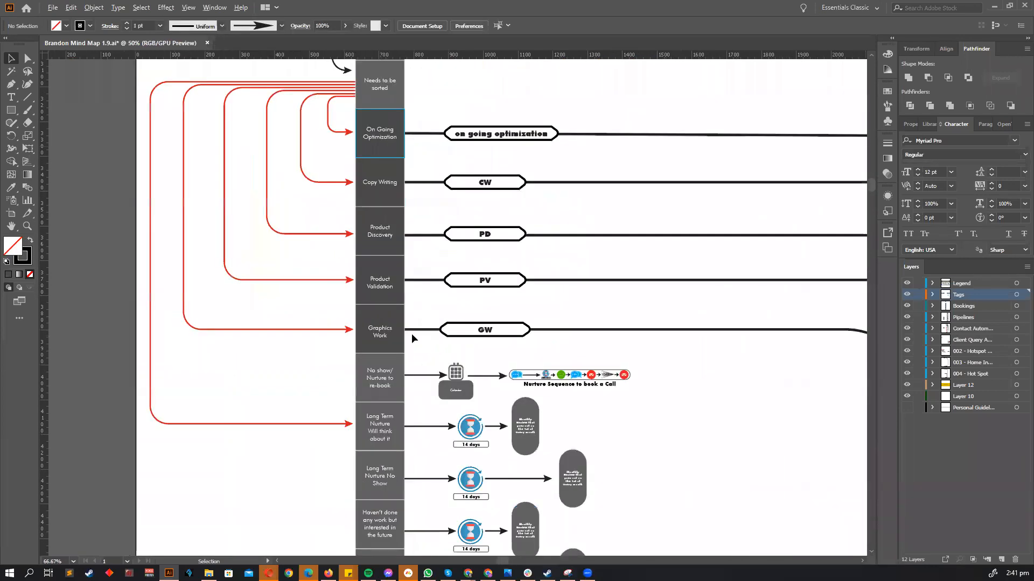
key("ctrl+minus")
key("ctrl+minus")
key("ctrl+minus")
scroll(449, 256, "down", 8)
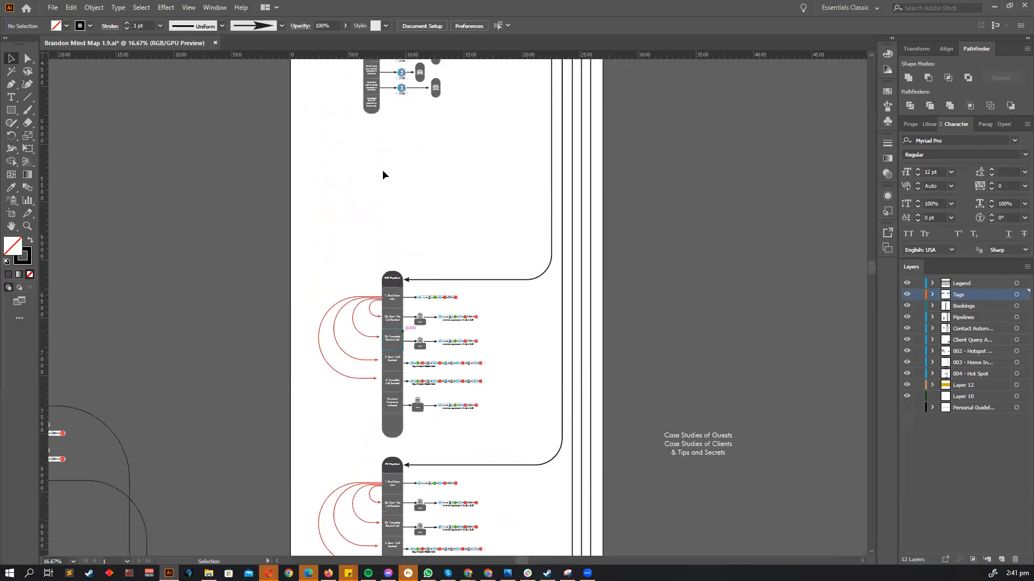
scroll(403, 328, "up", 2)
scroll(437, 280, "down", 3)
scroll(447, 263, "up", 1)
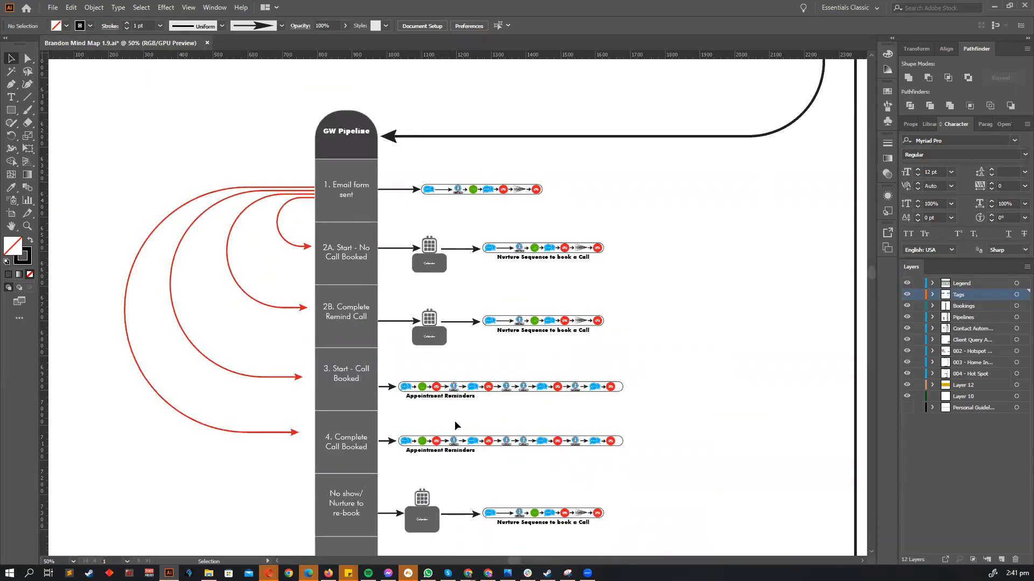
scroll(454, 423, "down", 1)
scroll(437, 487, "down", 2)
scroll(425, 380, "up", 5)
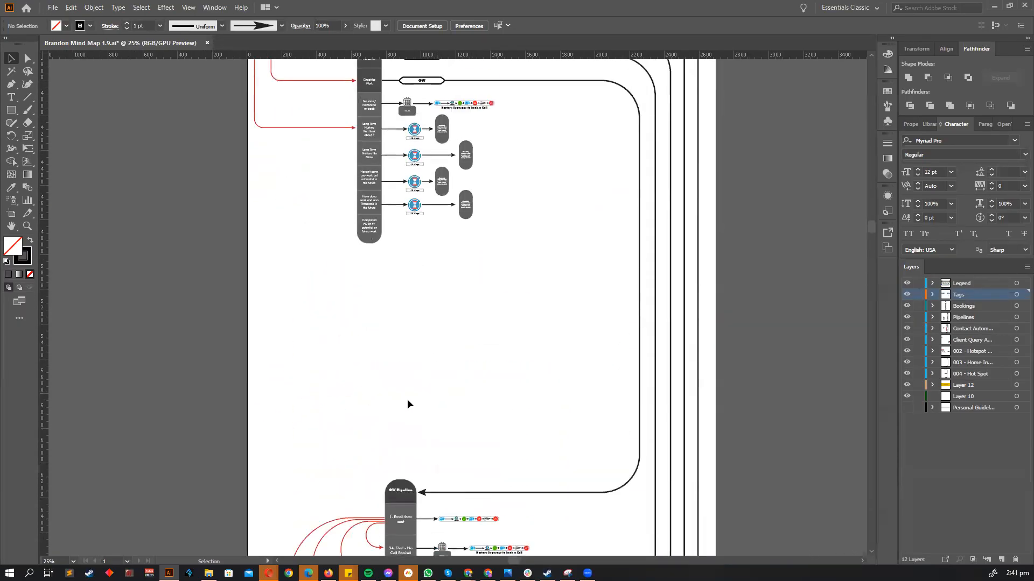
scroll(431, 409, "up", 6)
scroll(472, 415, "down", 1)
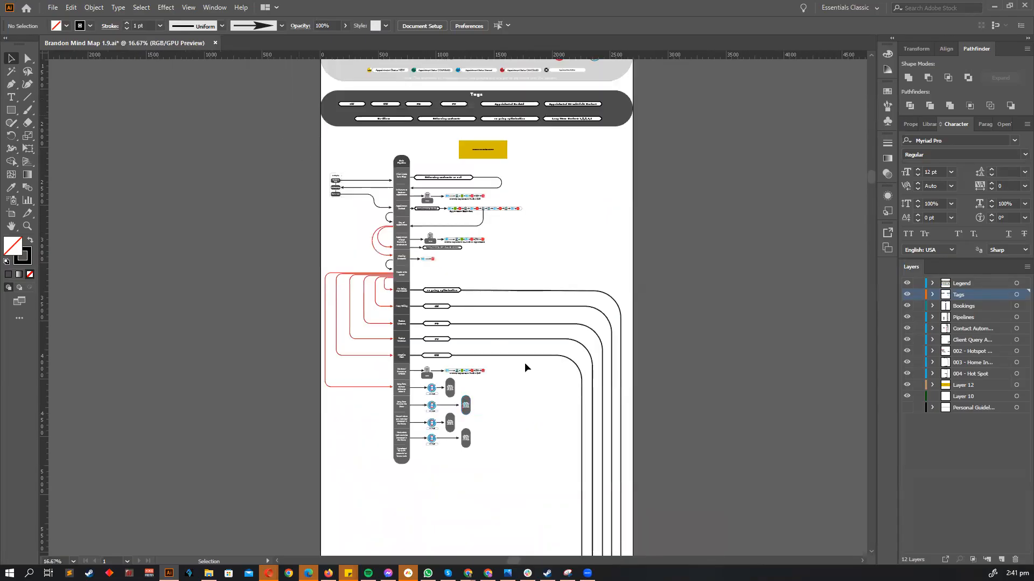
scroll(531, 421, "up", 1)
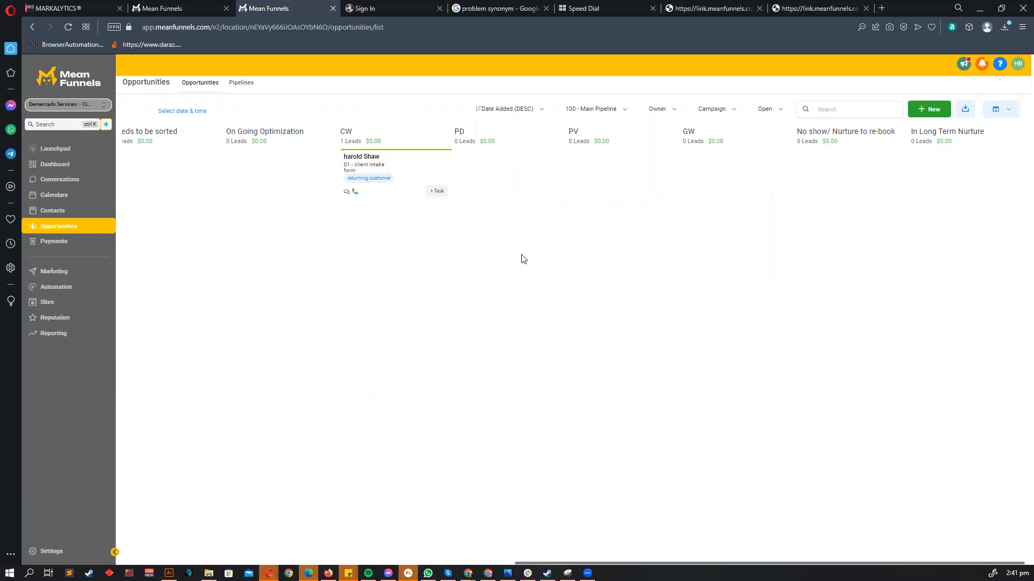
scroll(443, 205, "left", 10)
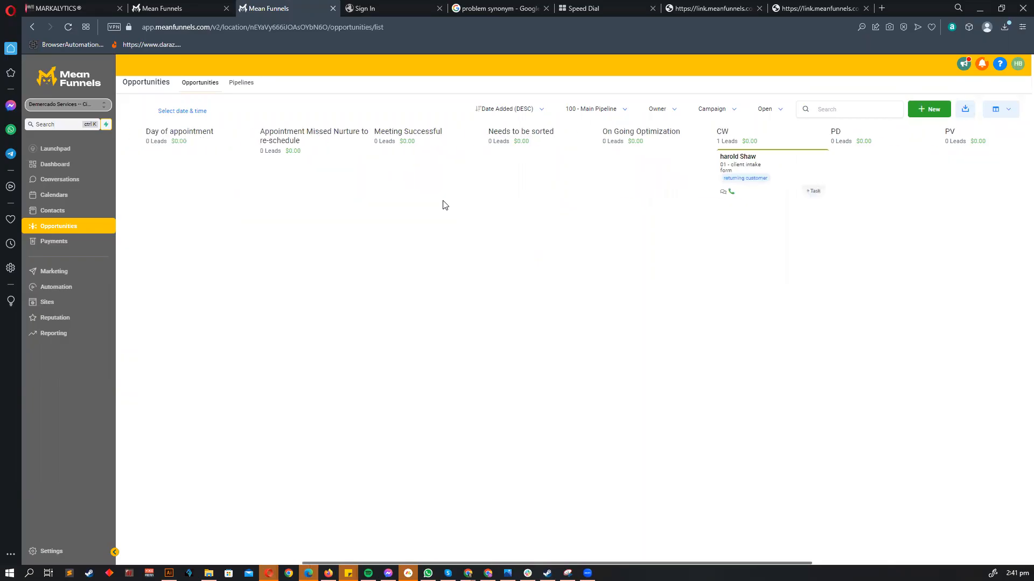
scroll(443, 205, "right", 8)
scroll(439, 351, "right", 3)
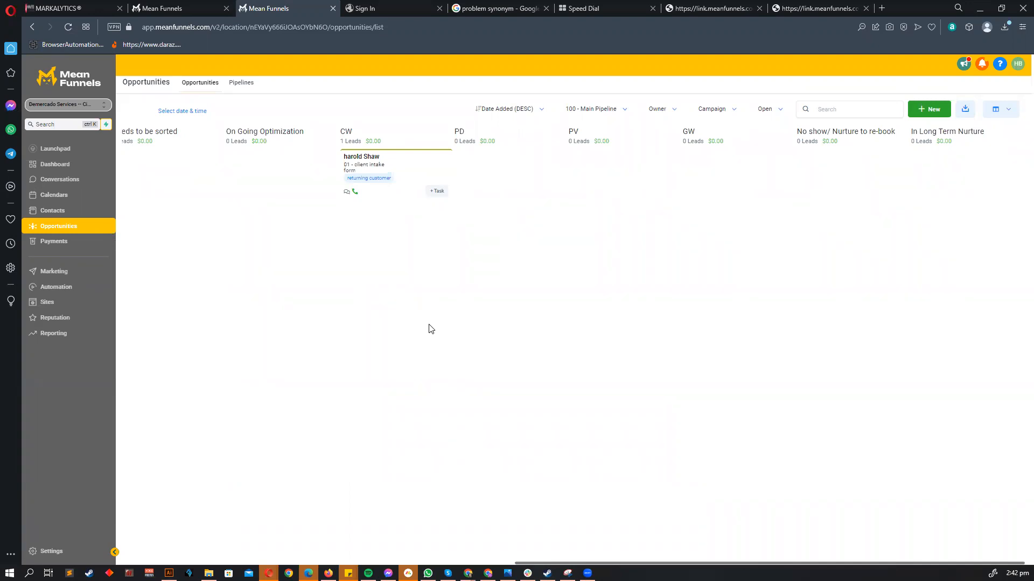
- From the Automation workflows page, switch to the Demo Mean Funnels sub-account via a 'demo' search
left_click(64, 287)
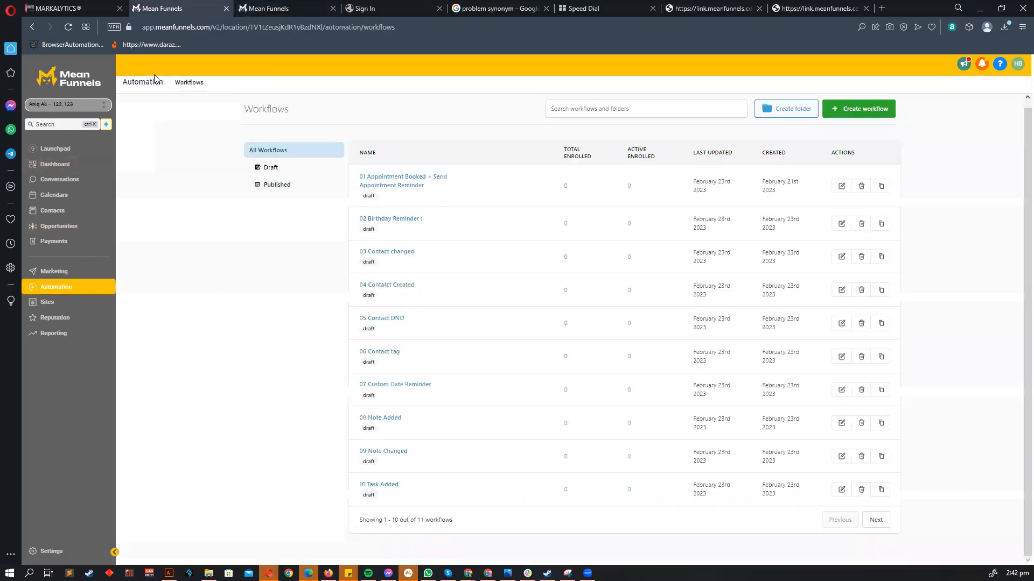
left_click(68, 104)
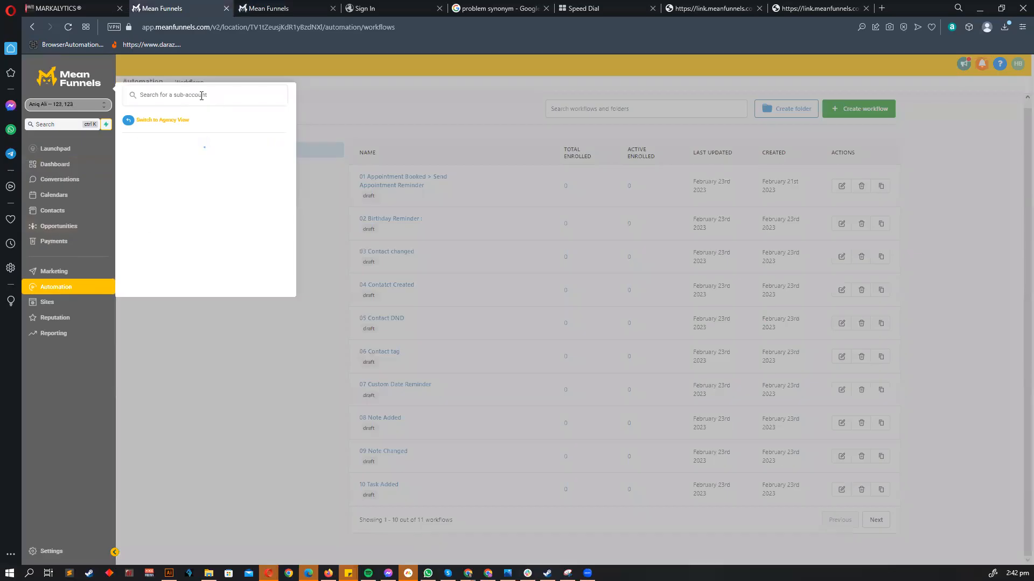
type("demo")
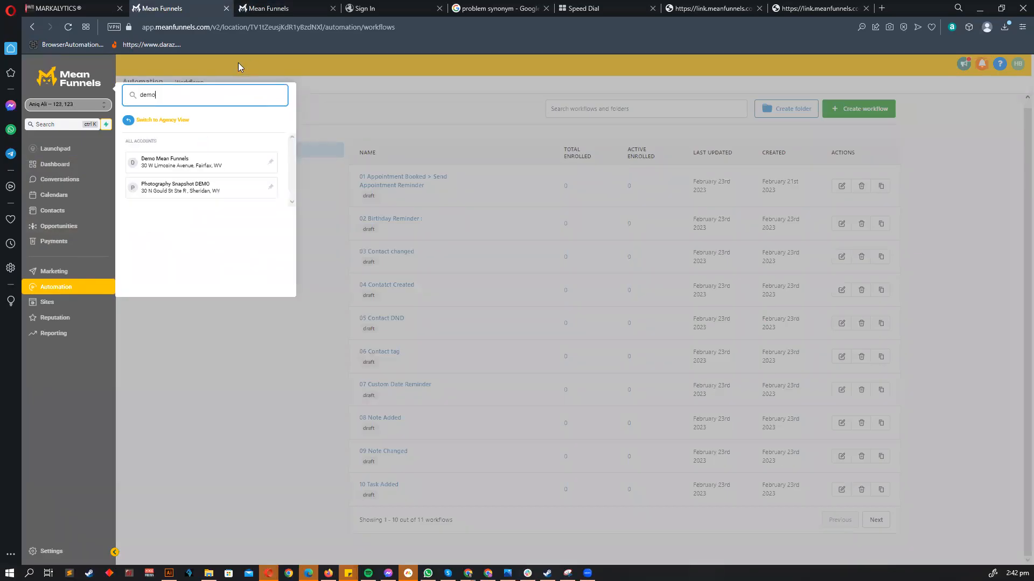
left_click(187, 164)
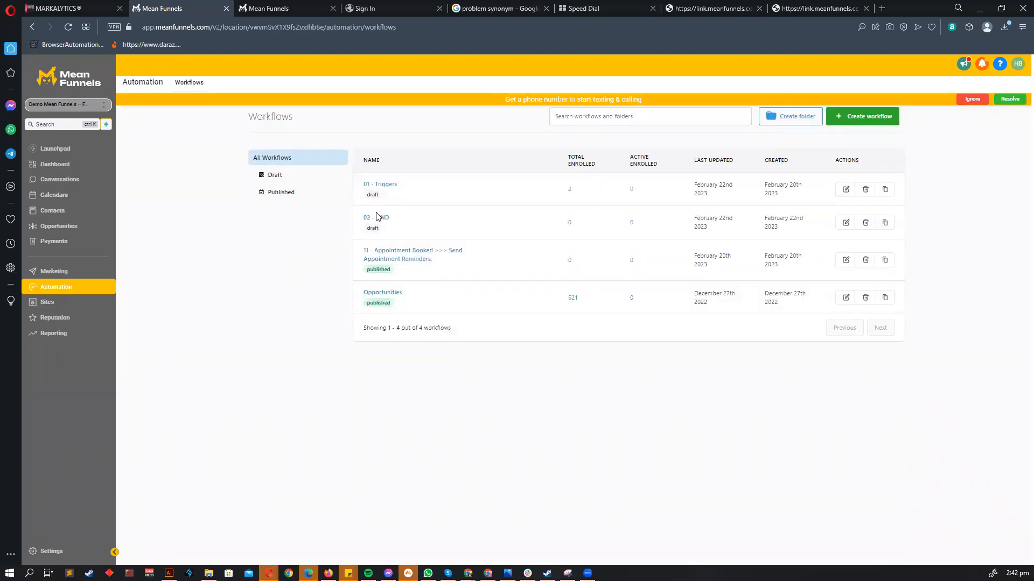
- Create a blank workflow from scratch titled '03 - Contact Action triggers'
left_click(850, 116)
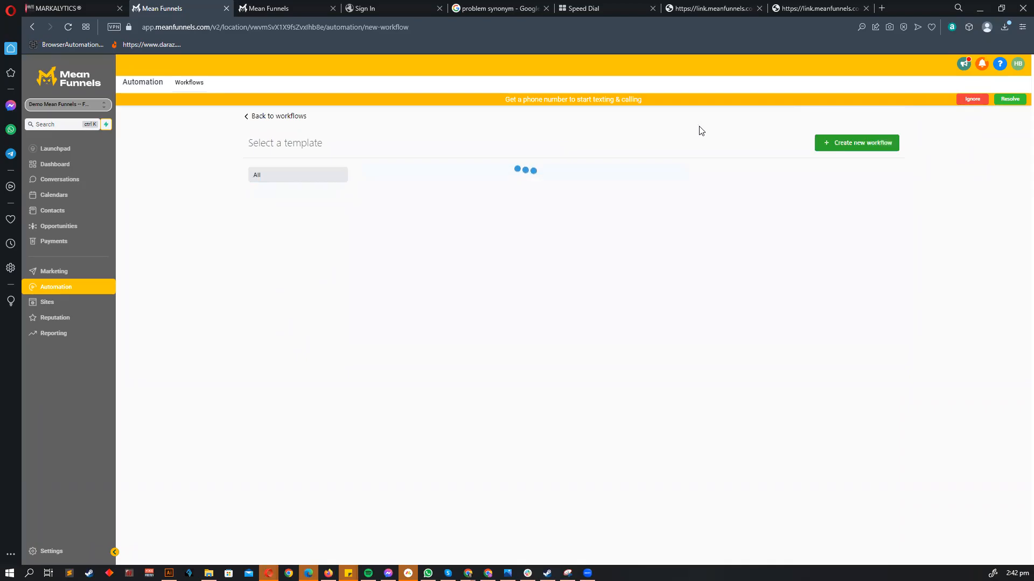
left_click(611, 247)
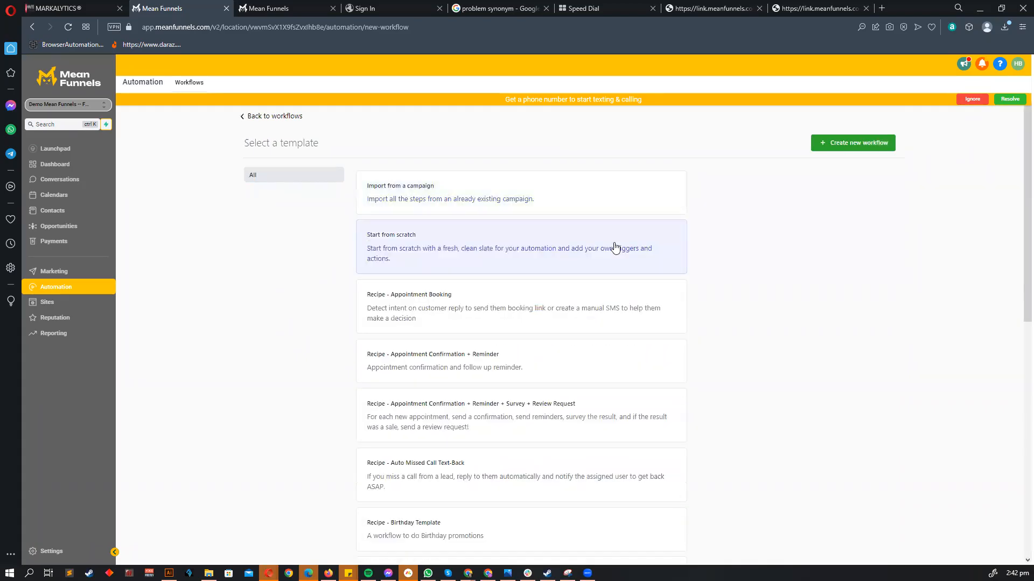
left_click(864, 142)
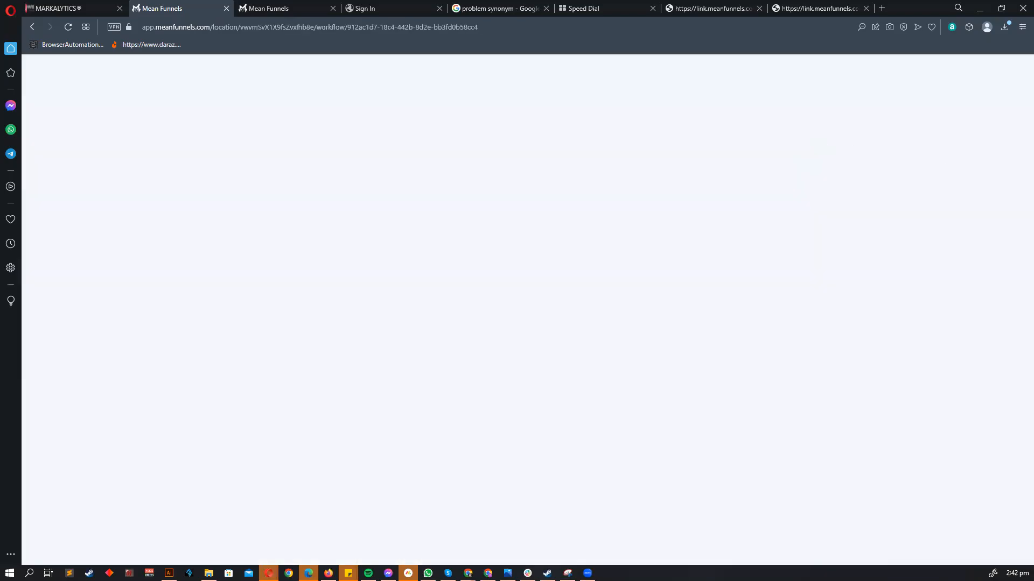
type("03")
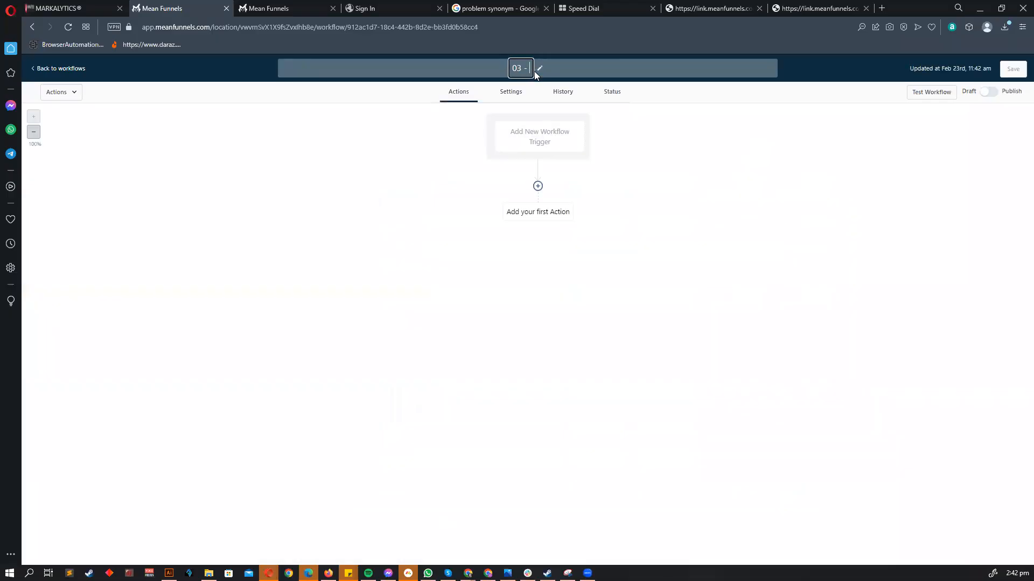
type(" -")
left_click(565, 152)
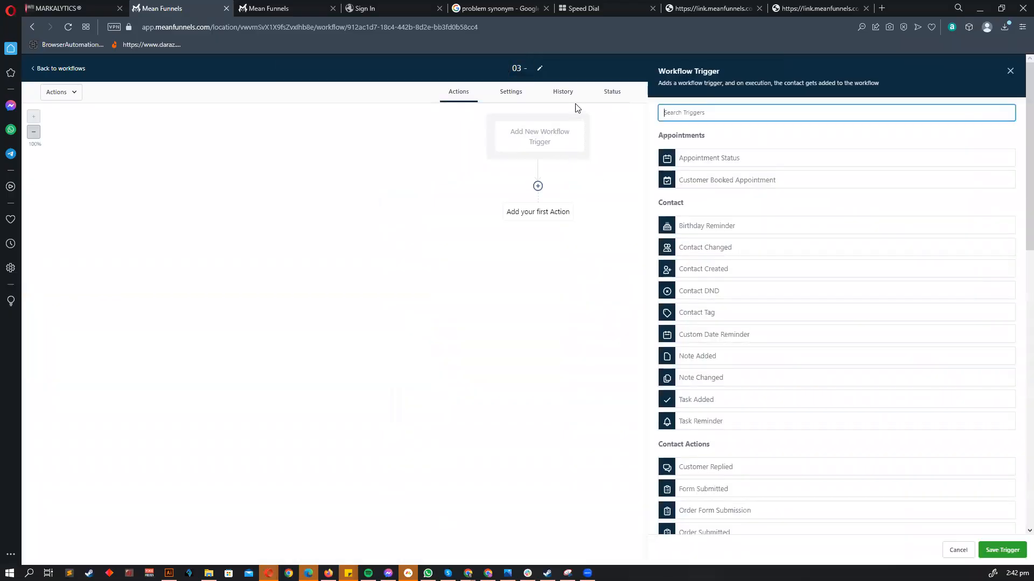
left_click(540, 70)
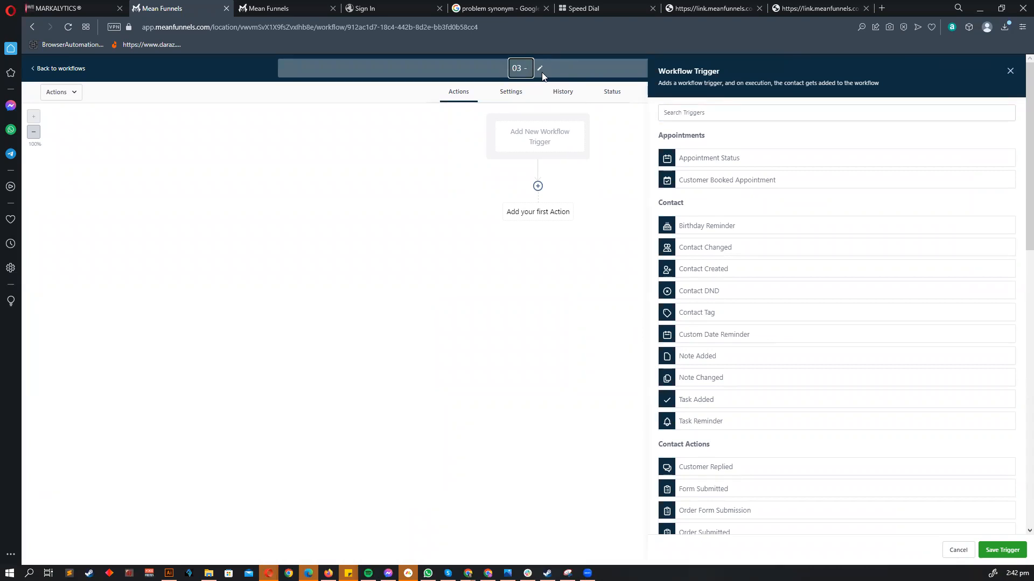
type("Contact action t")
right_click(542, 74)
key("Escape")
type("riggesr")
key("BackSpace")
key("BackSpace")
type("rs")
key("Return")
- Add Customer Replied, Form Submitted and Order Form Submission as saved workflow triggers
scroll(704, 409, "down", 4)
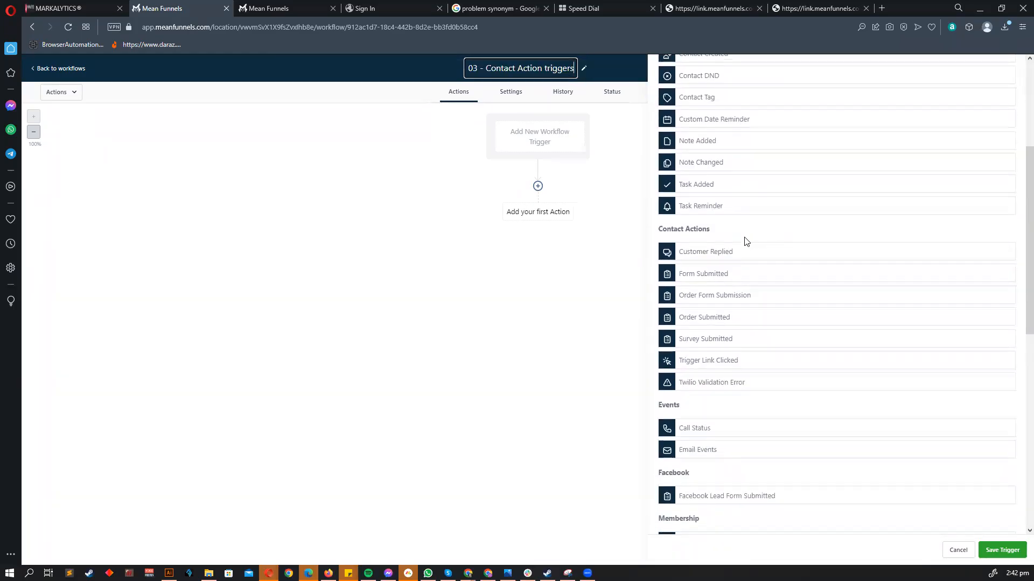
left_click(523, 363)
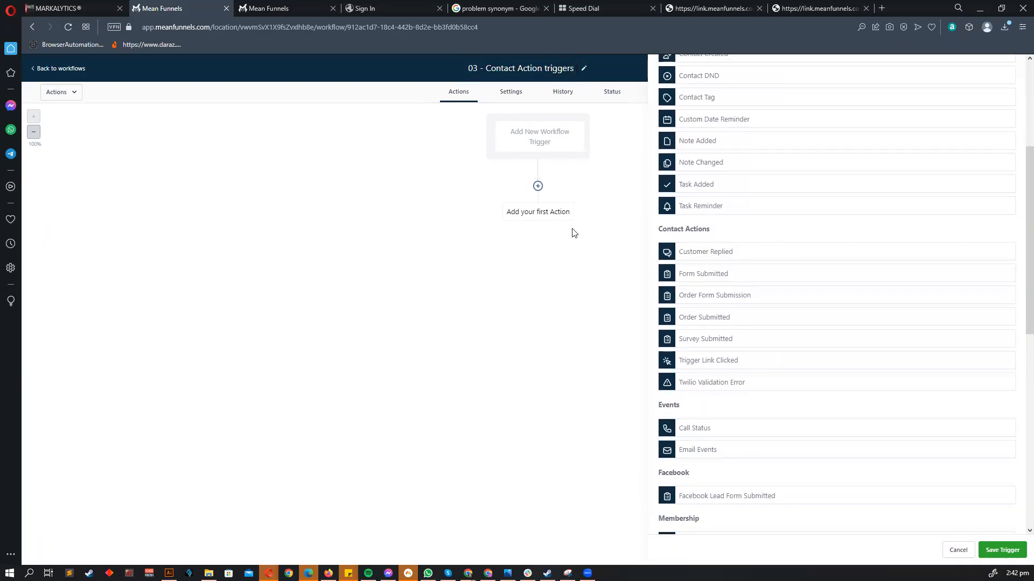
left_click(700, 256)
left_click(1003, 550)
left_click(546, 159)
scroll(726, 456, "down", 1)
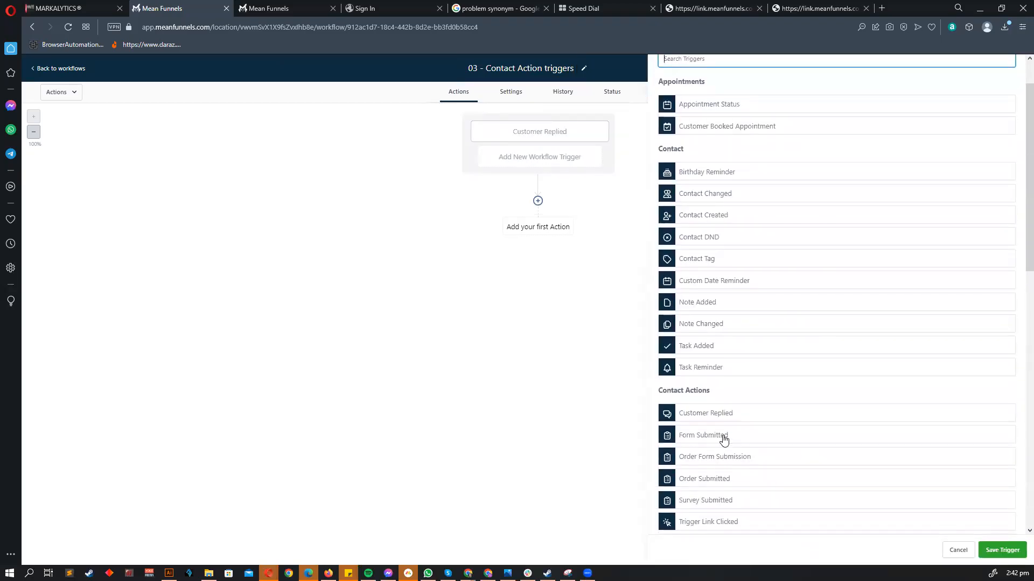
left_click(722, 437)
left_click(1002, 550)
left_click(720, 510)
left_click(1002, 550)
- Add Survey Submitted and Trigger Link Clicked triggers, then start adding Twilio Validation Error
left_click(566, 164)
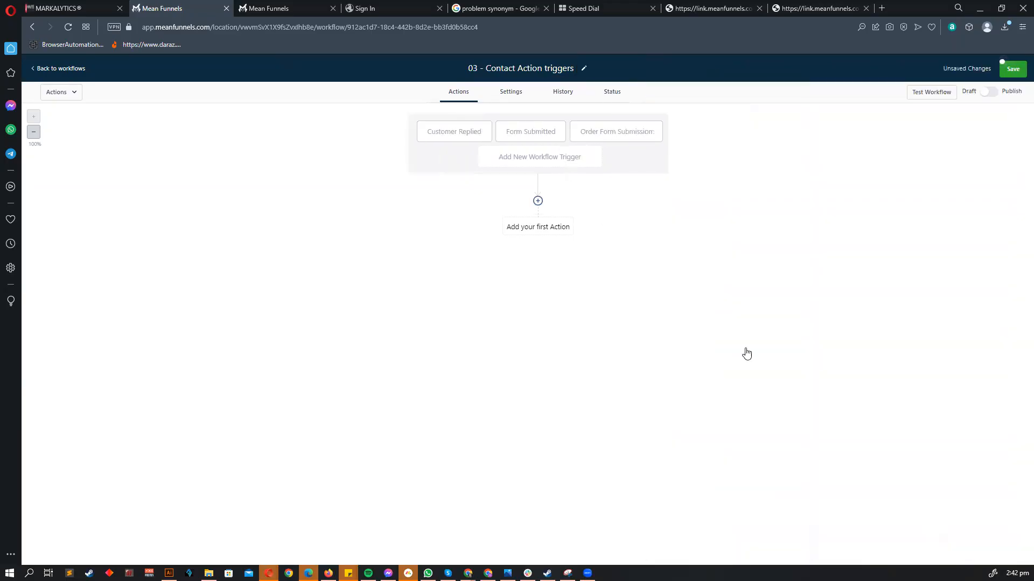
scroll(747, 386, "down", 2)
left_click(720, 385)
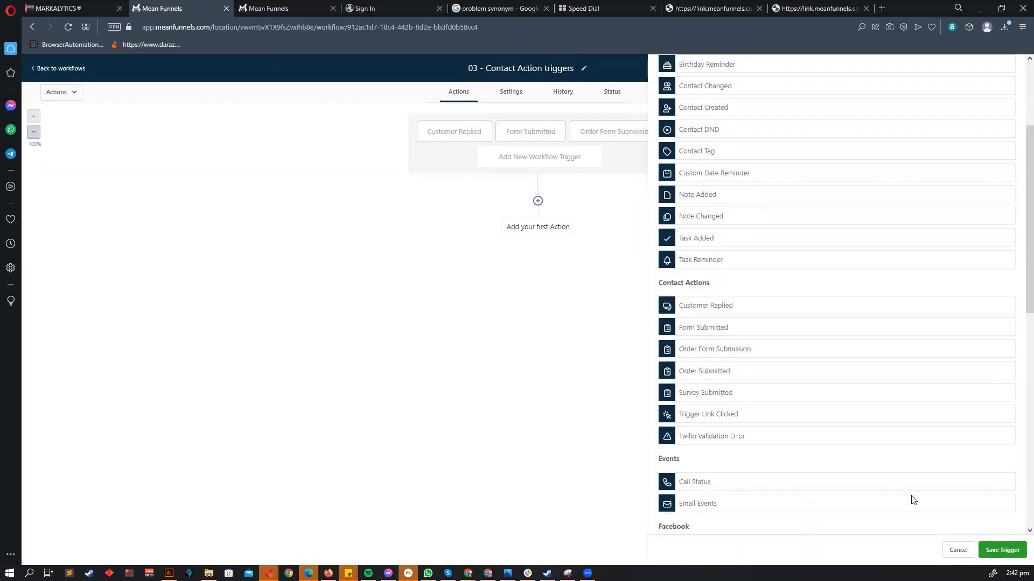
left_click(1002, 550)
left_click(521, 156)
scroll(778, 432, "down", 2)
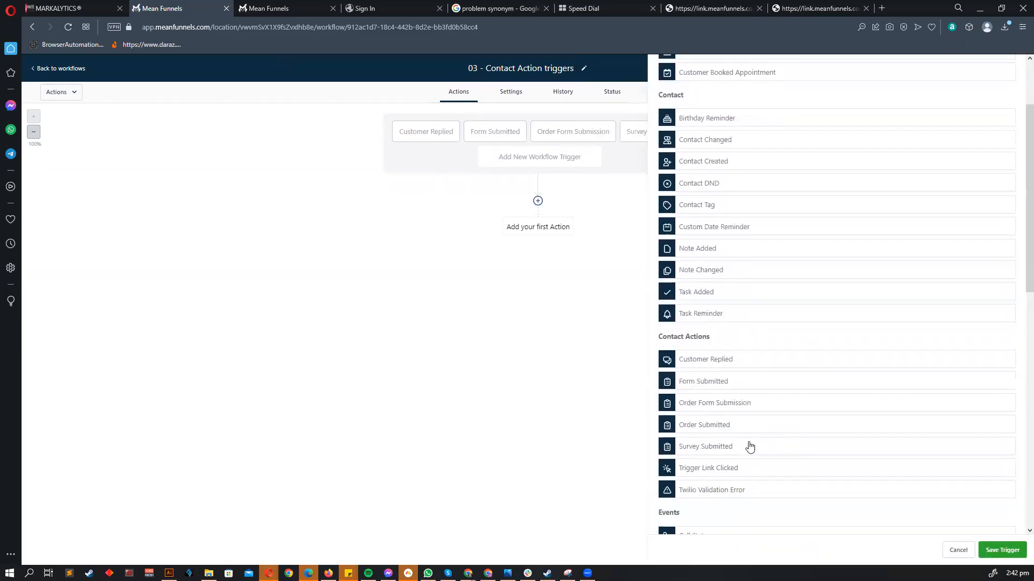
left_click(722, 471)
key("Return")
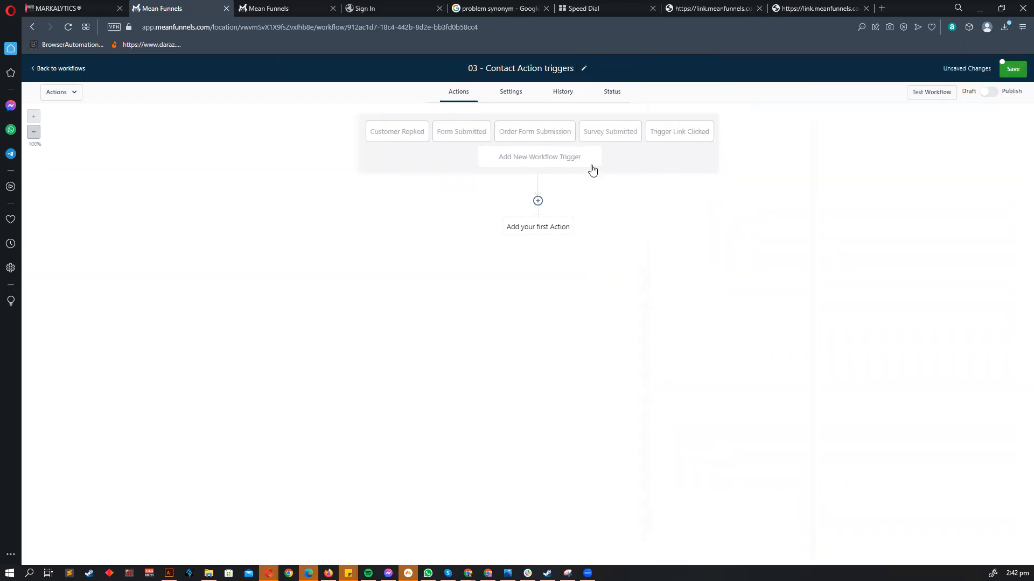
left_click(591, 165)
scroll(748, 330, "down", 3)
- Save the Twilio Validation Error trigger and rename Customer Replied and Form Submitted with prefixes 1- and 2-
left_click(1003, 554)
left_click(389, 142)
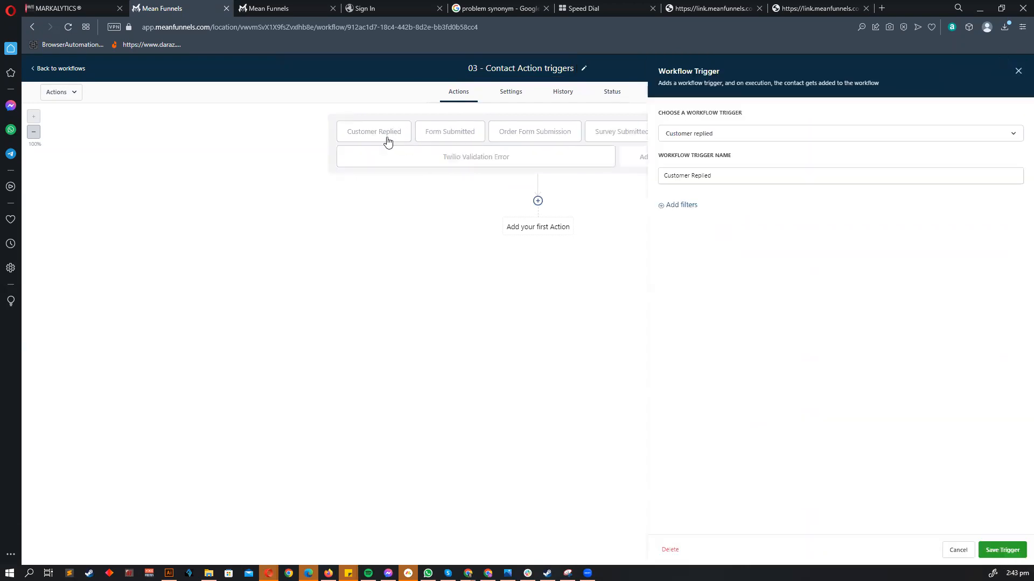
left_click(663, 178)
type("1-")
left_click(999, 555)
left_click(480, 131)
left_click(661, 175)
type("2- Form Submitted")
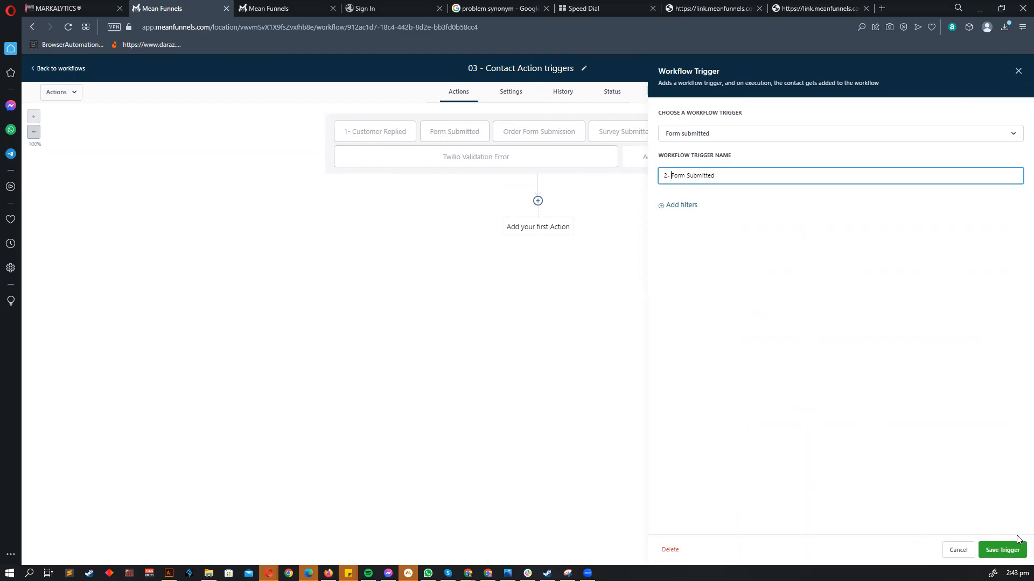
left_click(1003, 551)
- Prefix Order Form Submission, Survey Submitted and Trigger Link Clicked with '3 -', '4 -' and '5 -'
left_click(540, 134)
left_click(665, 175)
type("3 -")
left_click(1002, 550)
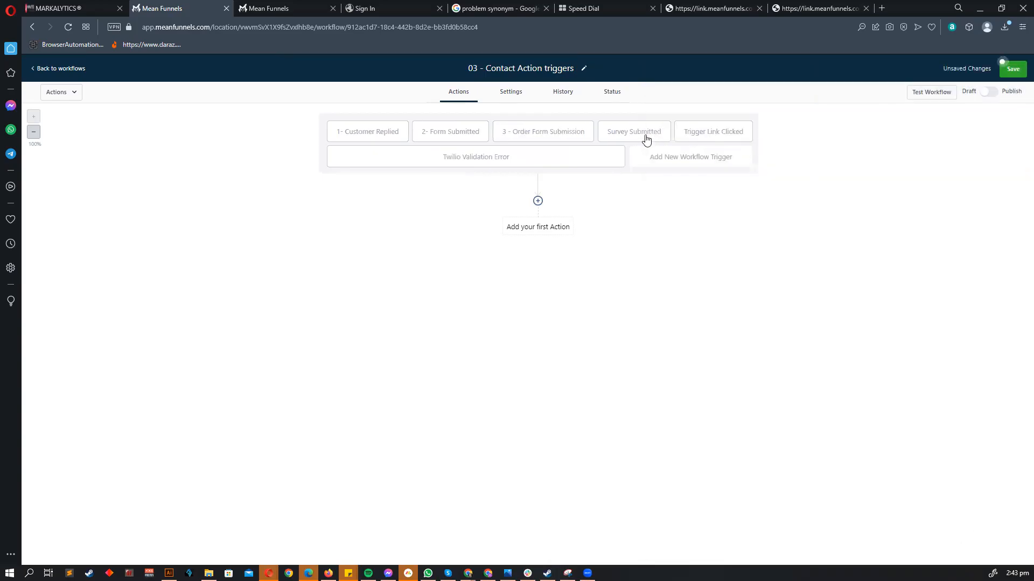
left_click(620, 138)
left_click(665, 175)
type("4 -")
left_click(1001, 550)
left_click(707, 134)
left_click(660, 173)
type("5 - Trigger Link Clicked")
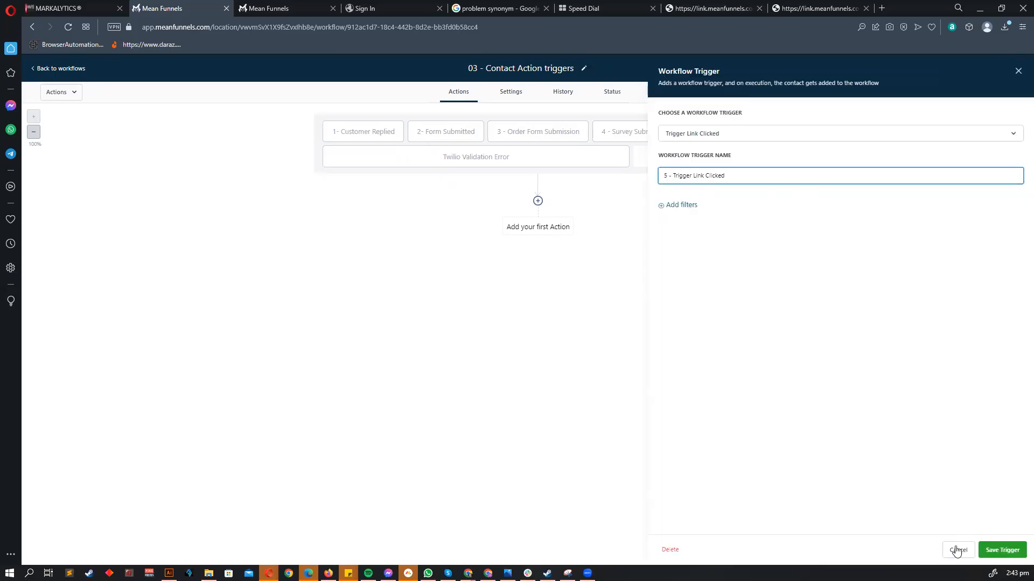
left_click(956, 550)
- Rename Twilio Validation Error to '6 - Twilio Validation Error', then add a filter to 1- Customer Replied
left_click(563, 164)
left_click(661, 175)
type("6 - Twilio Validation Error")
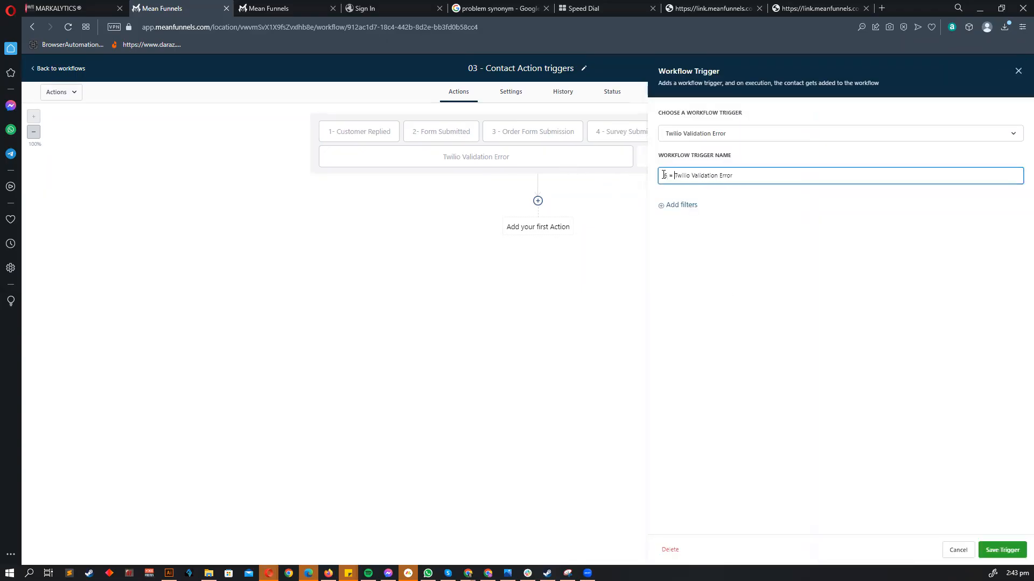
left_click(1002, 549)
left_click(371, 133)
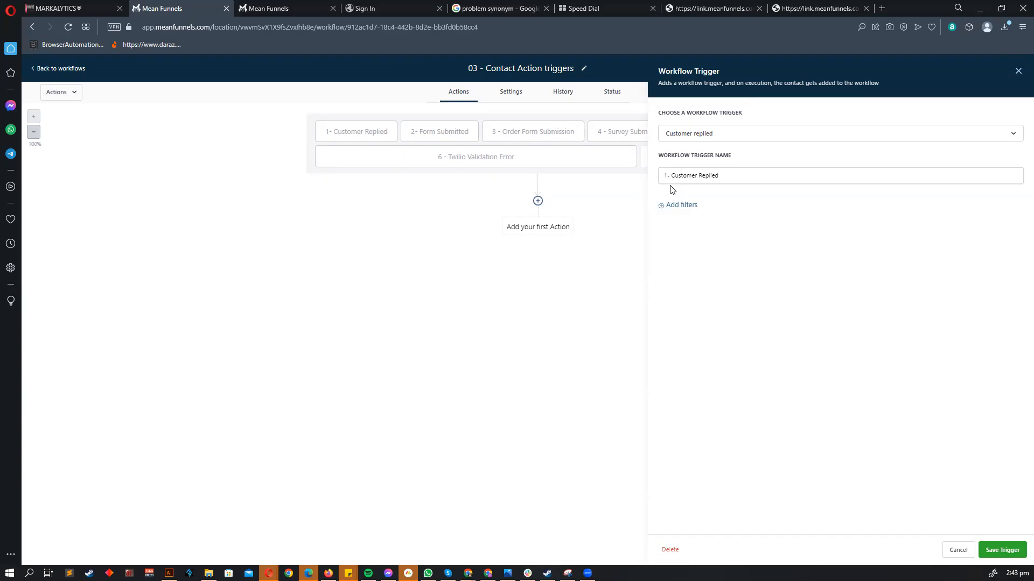
left_click(693, 206)
- Set the Customer Replied filter to Contains phrase 'Problem' and save the trigger
left_click(688, 218)
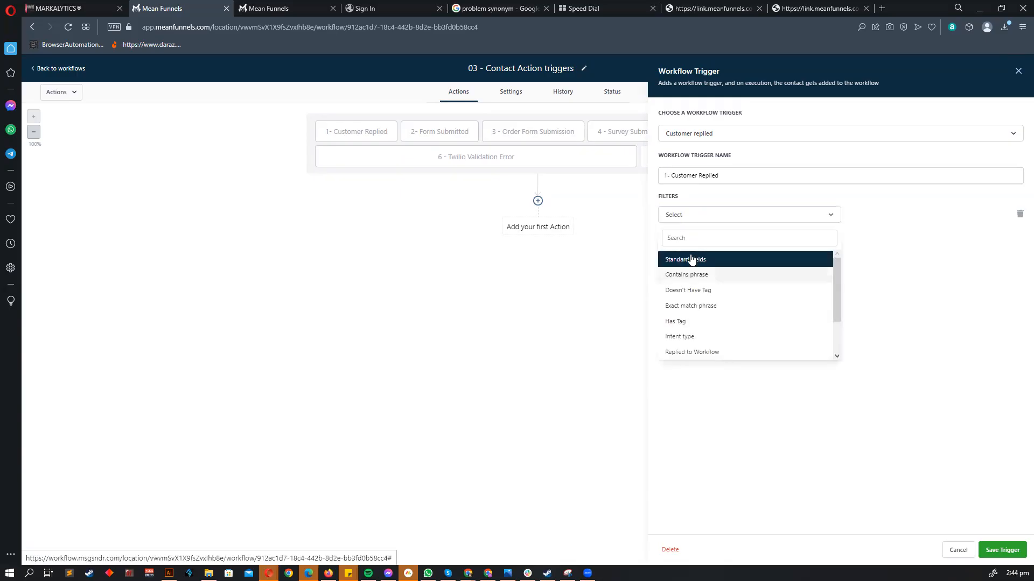
left_click(686, 274)
left_click(897, 212)
type("issue")
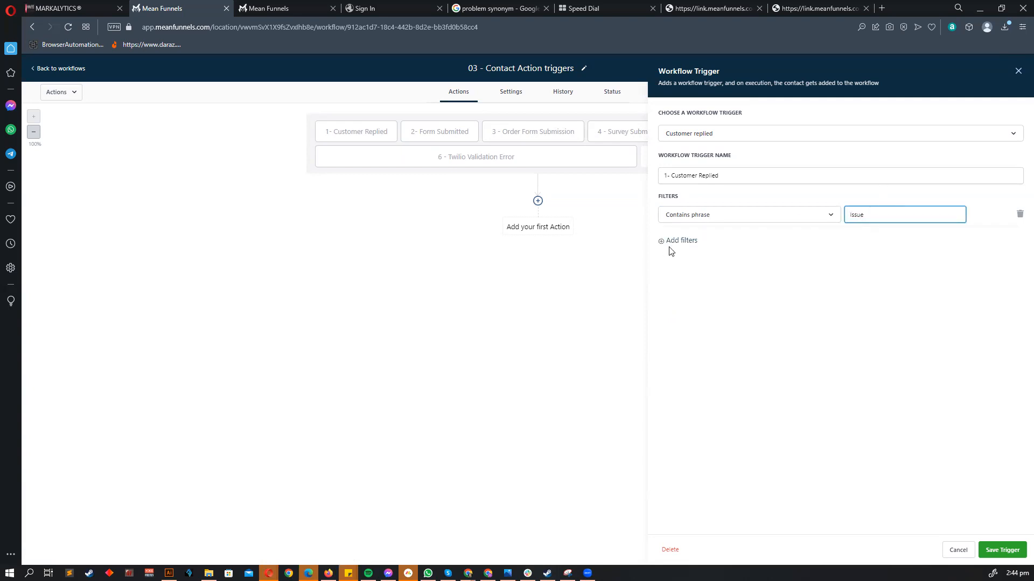
key("ctrl+a")
type("Problem")
left_click(855, 302)
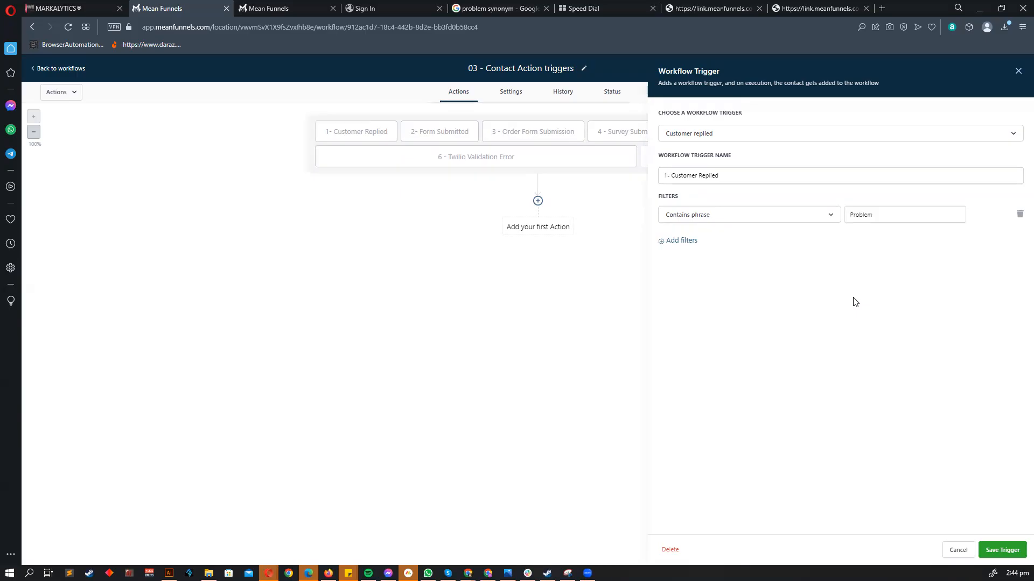
left_click(987, 548)
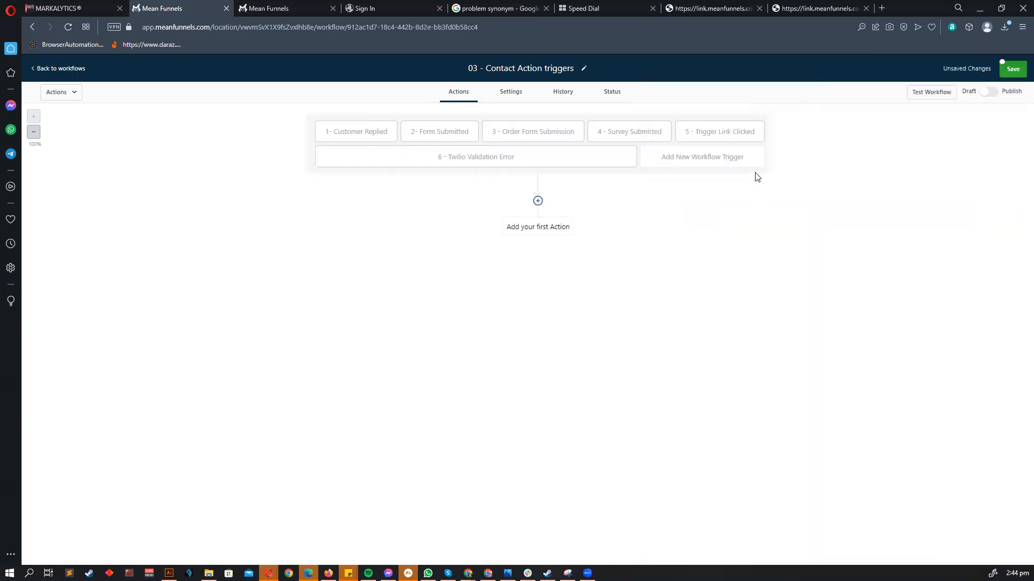
- Check the Twilio trigger, then try changing the Customer Replied phrase to 'Issue' and undo it
left_click(535, 158)
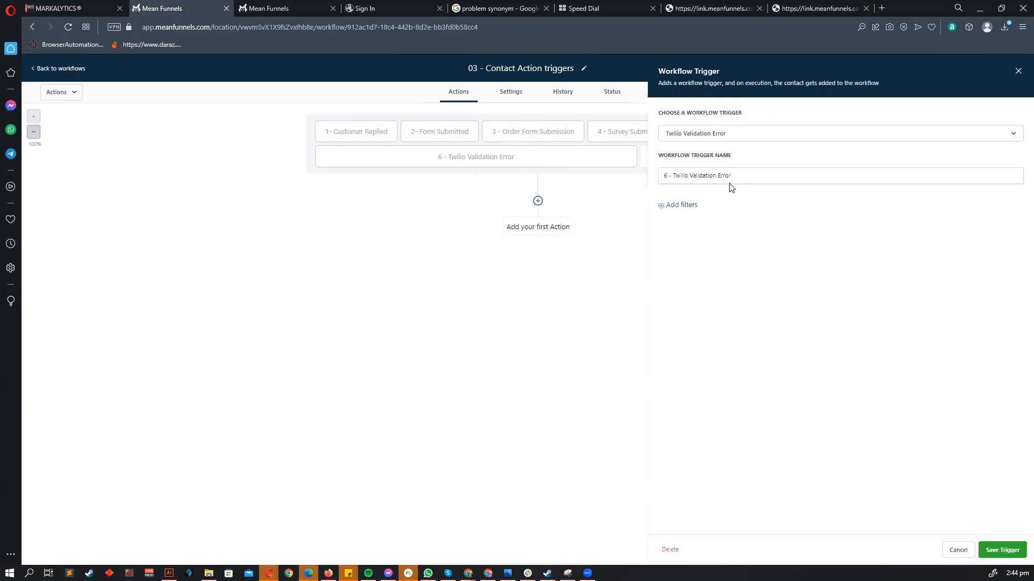
left_click(959, 550)
left_click(365, 131)
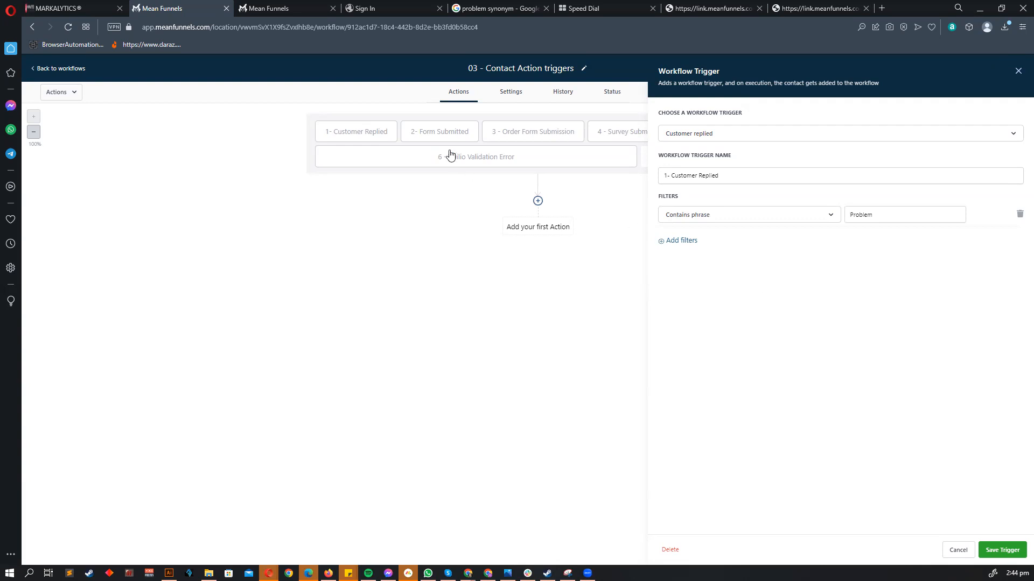
double_click(846, 216)
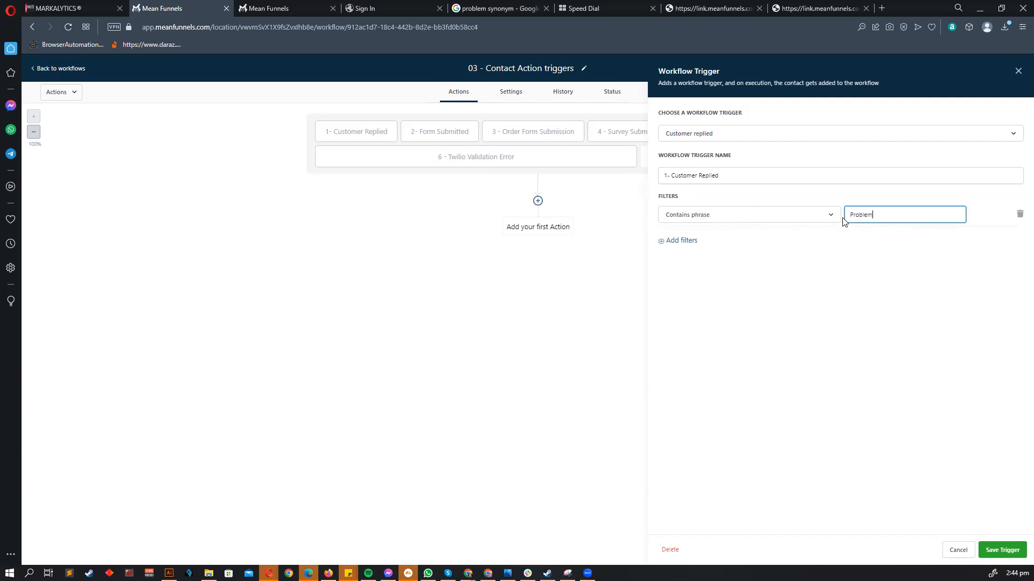
type("Issue")
key("ctrl+z")
left_click(757, 248)
- Replace the filter phrase 'Problem' with 'happy'
left_click_drag(882, 217, 836, 219)
left_click(849, 278)
left_click_drag(903, 212, 765, 216)
left_click(843, 290)
left_click_drag(885, 216, 747, 208)
type("happy")
left_click(677, 243)
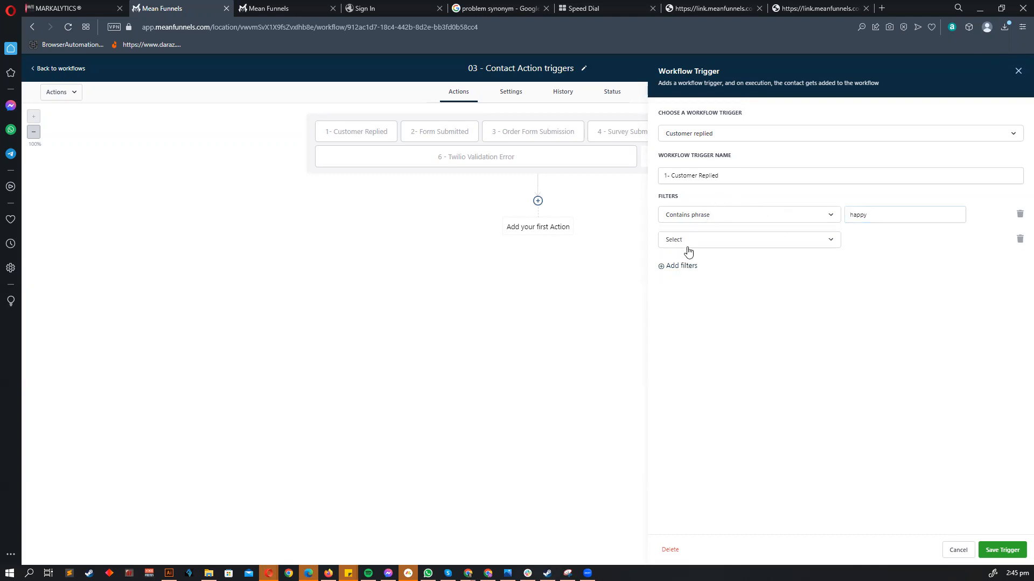
left_click(688, 245)
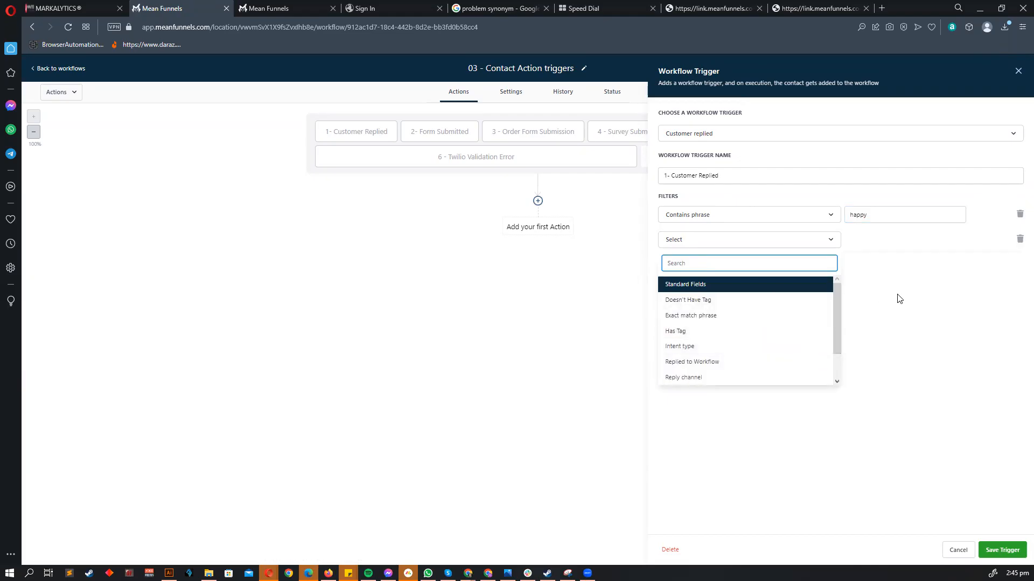
left_click(1019, 239)
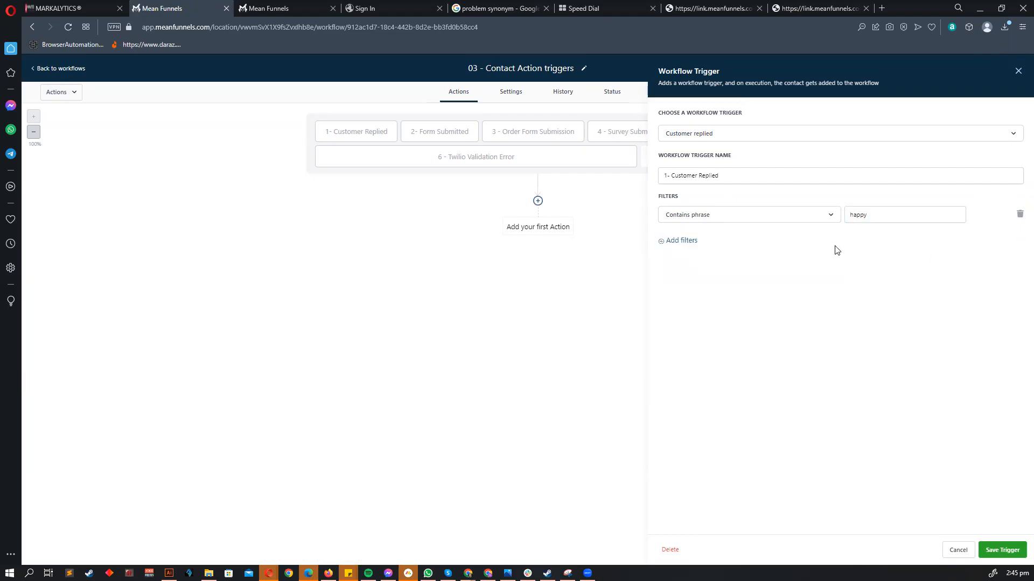
left_click(682, 240)
left_click(702, 245)
left_click(689, 299)
left_click(861, 240)
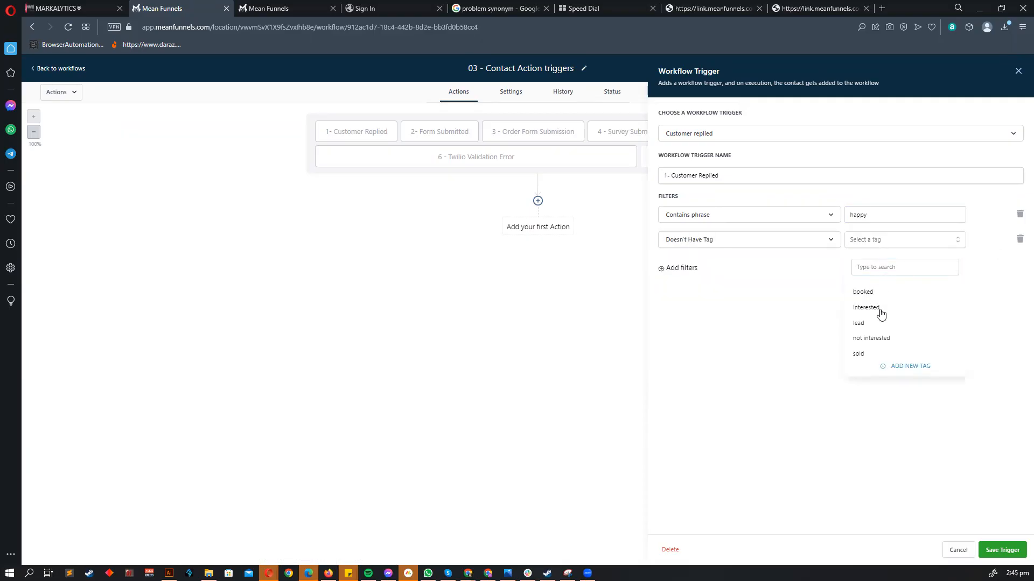
left_click(878, 311)
left_click(695, 271)
left_click(694, 271)
left_click(692, 358)
left_click(872, 271)
left_click(868, 310)
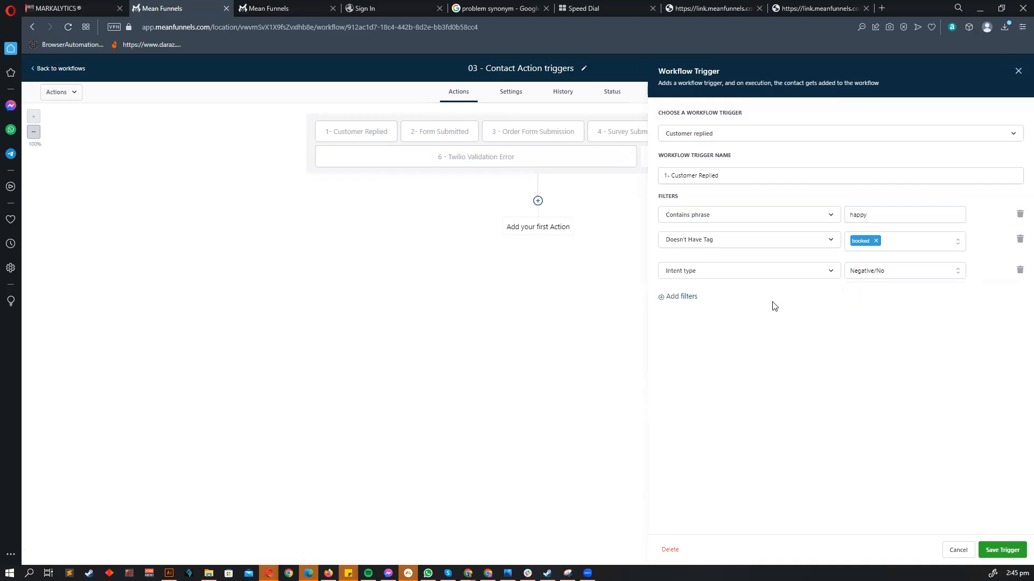
left_click(1020, 270)
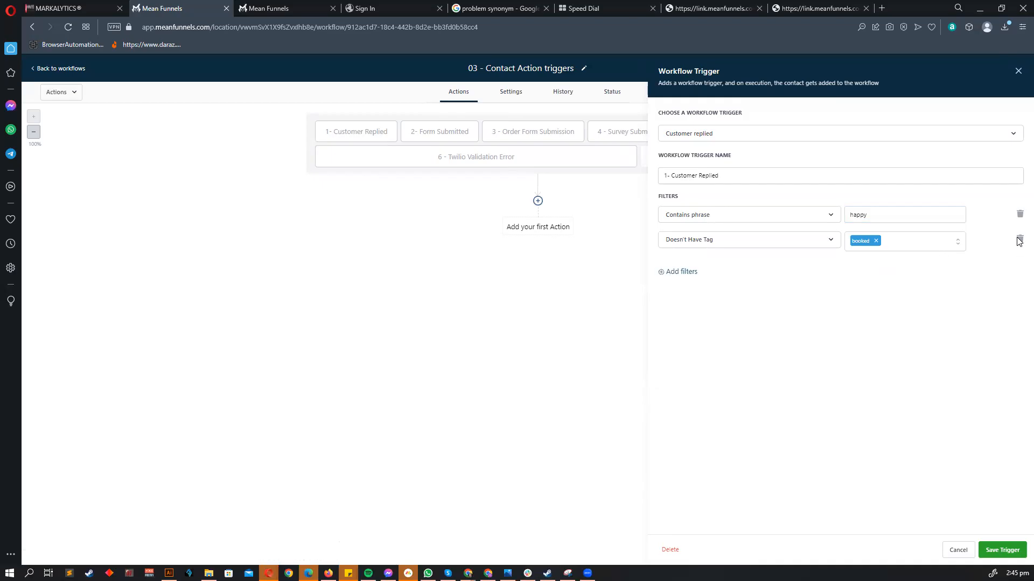
left_click(1020, 239)
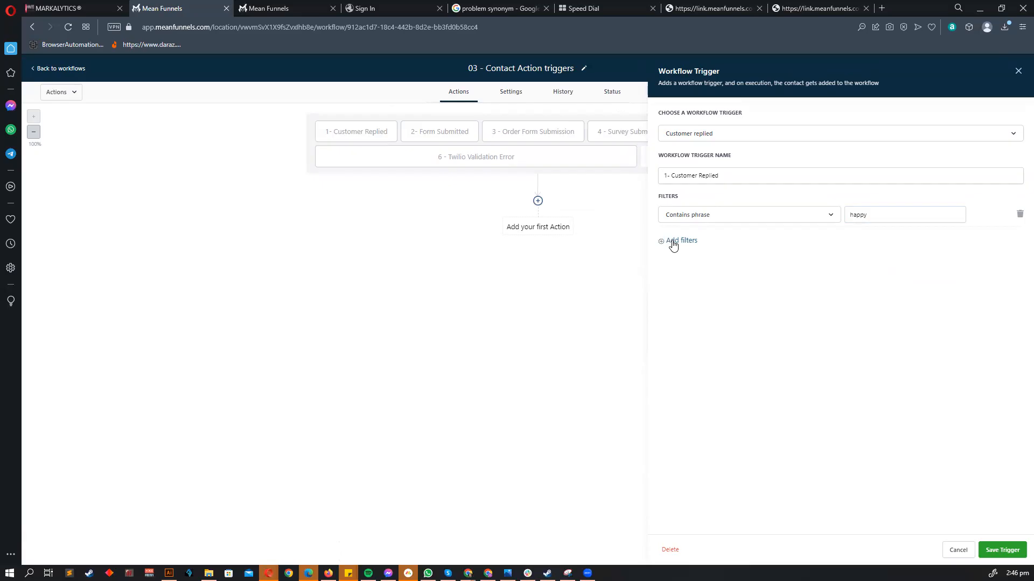
- Remove the existing phrase filter and add a fresh filter row, browsing the filter types
left_click(1018, 216)
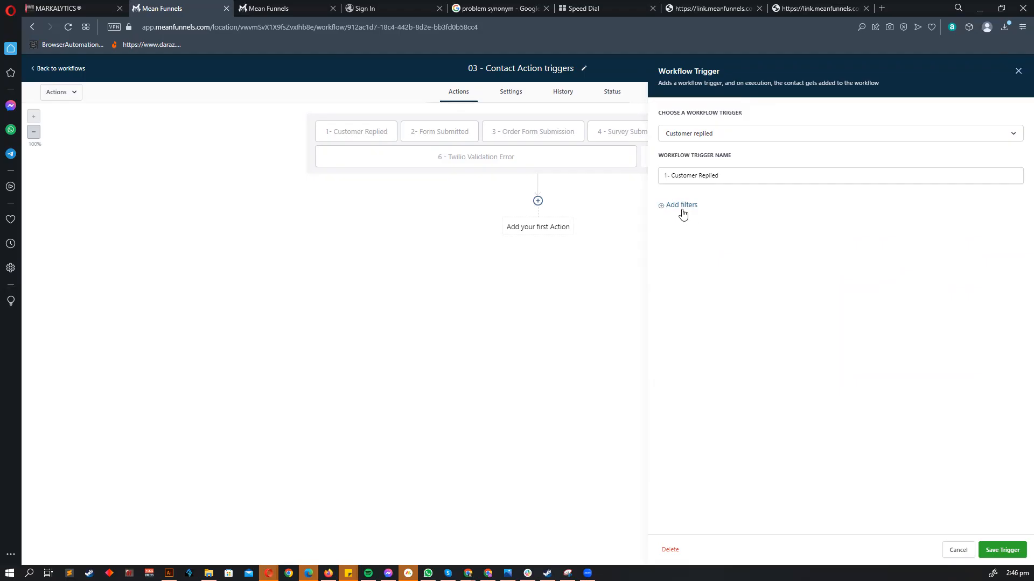
left_click(678, 205)
left_click(699, 218)
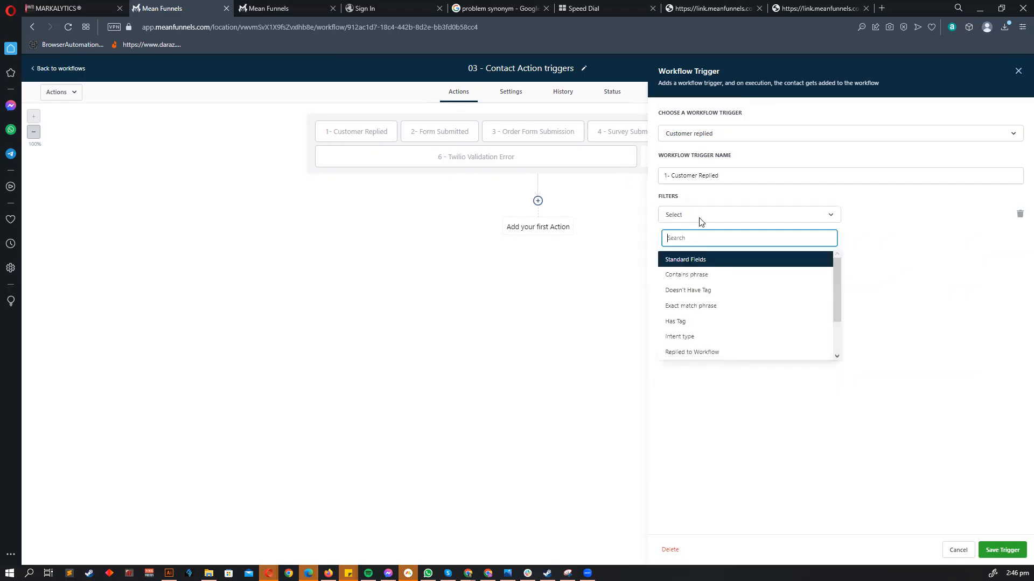
scroll(720, 323, "down", 1)
scroll(724, 321, "up", 1)
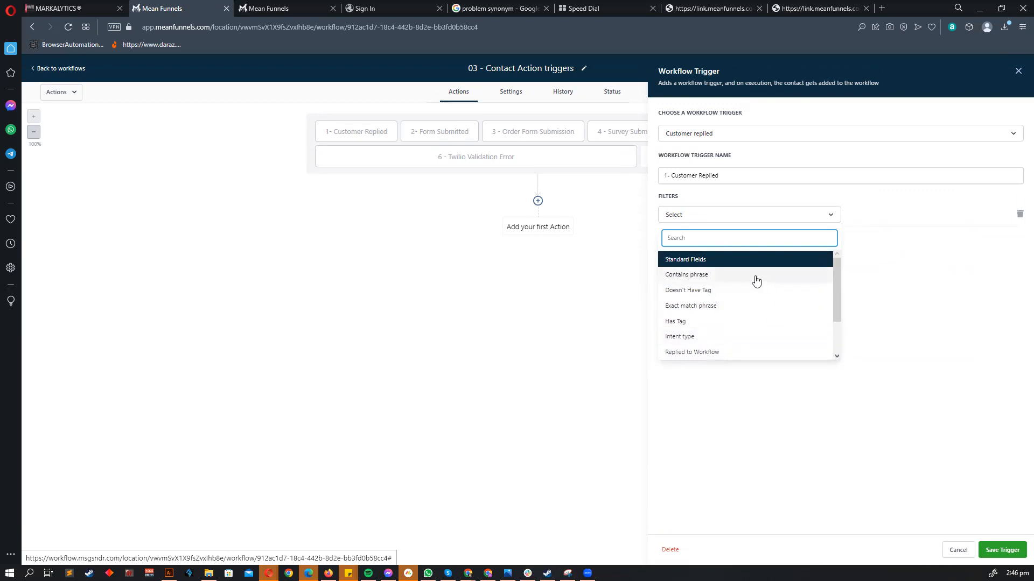
left_click(909, 235)
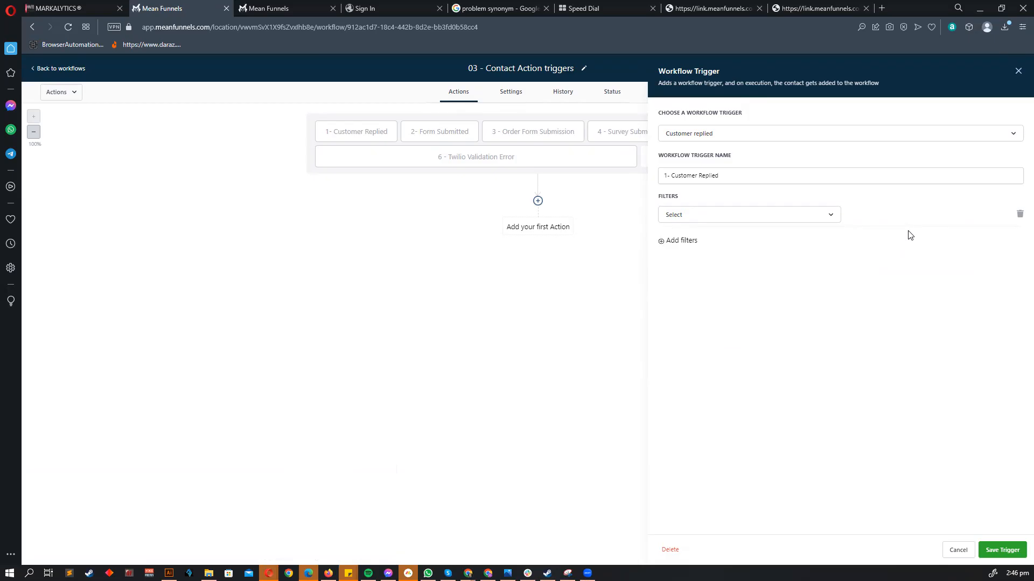
- Set the new filter to Contains phrase with the value 'happy'
left_click(681, 217)
left_click(748, 275)
left_click(883, 214)
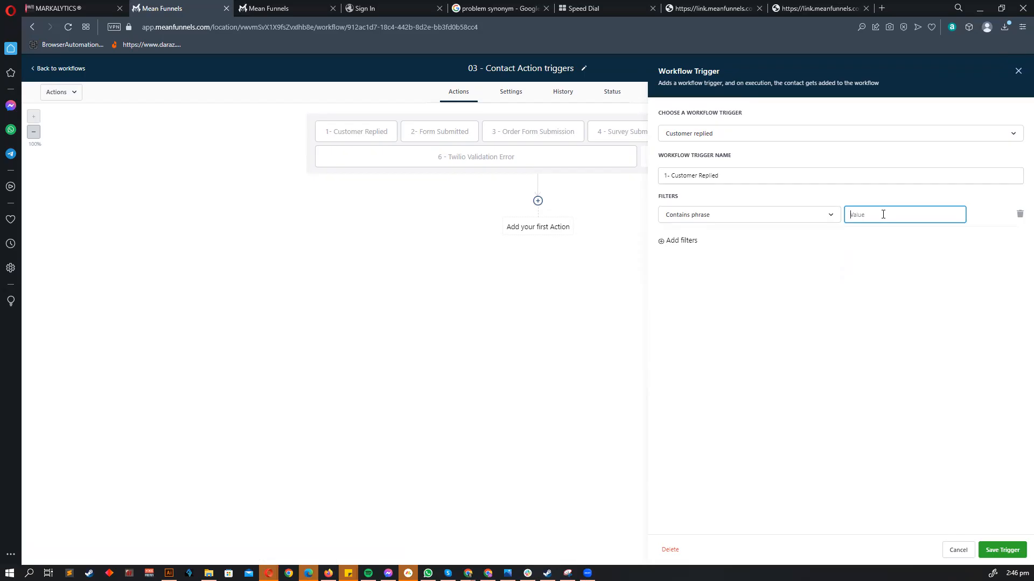
type("happy")
double_click(882, 214)
- Cancel the filter edit, glance at the Actions list, and reopen 1- Customer Replied showing 'Problem'
left_click(958, 551)
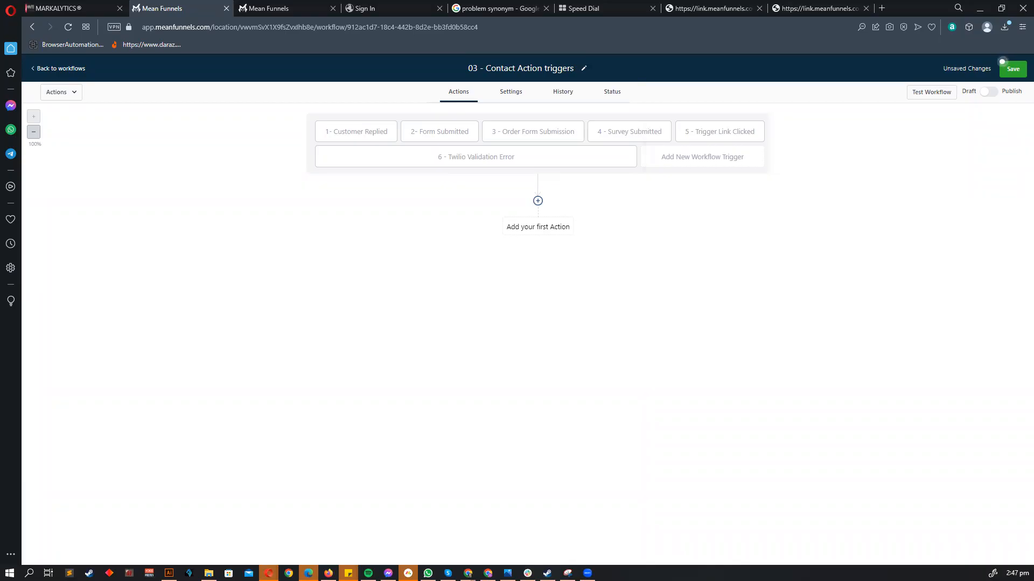
left_click(538, 201)
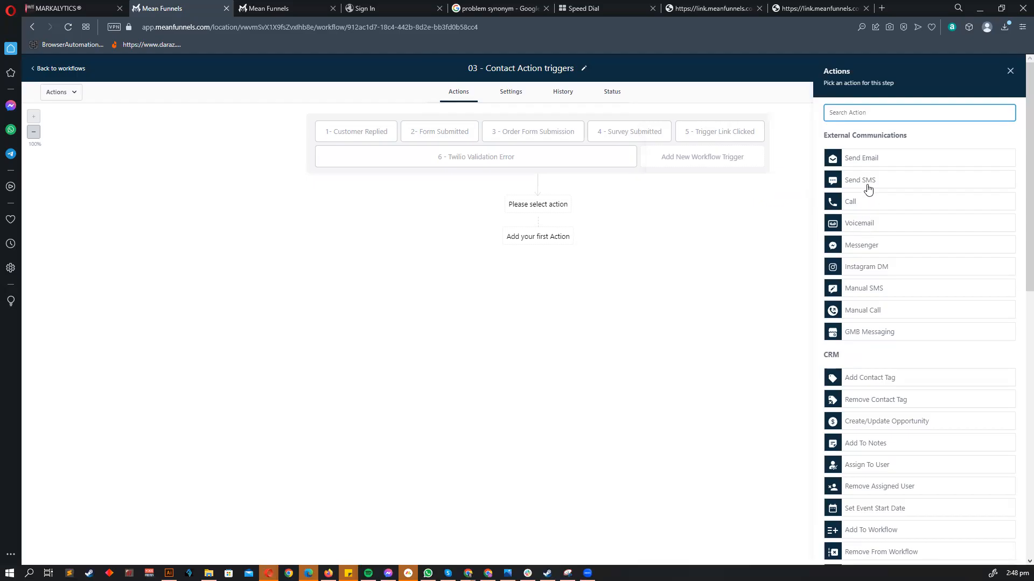
left_click(1008, 72)
left_click(339, 135)
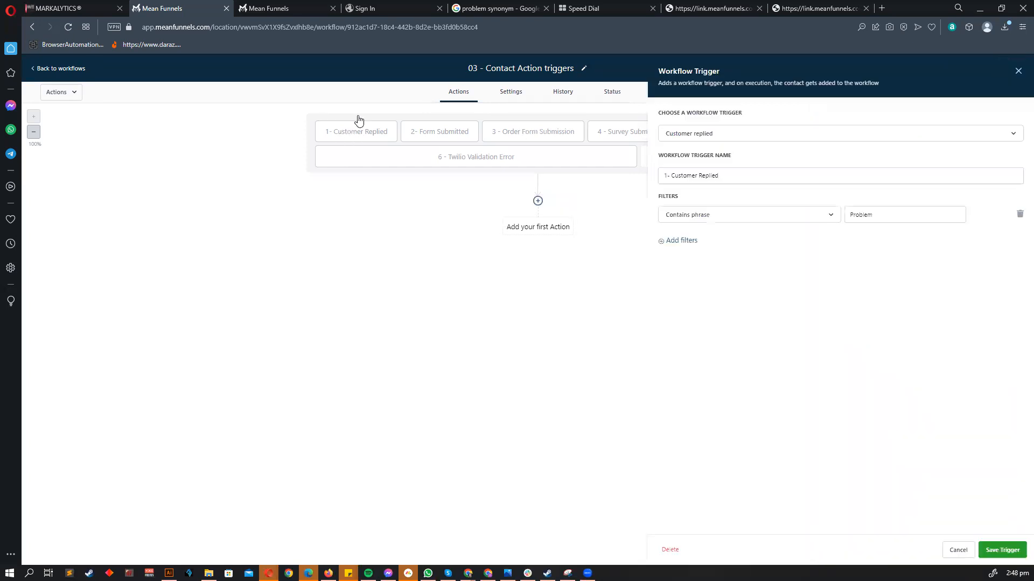
- Replace the existing Problem filter value with happy
left_click_drag(881, 216, 812, 224)
type("happ")
key("BackSpace")
key("BackSpace")
type("ppy")
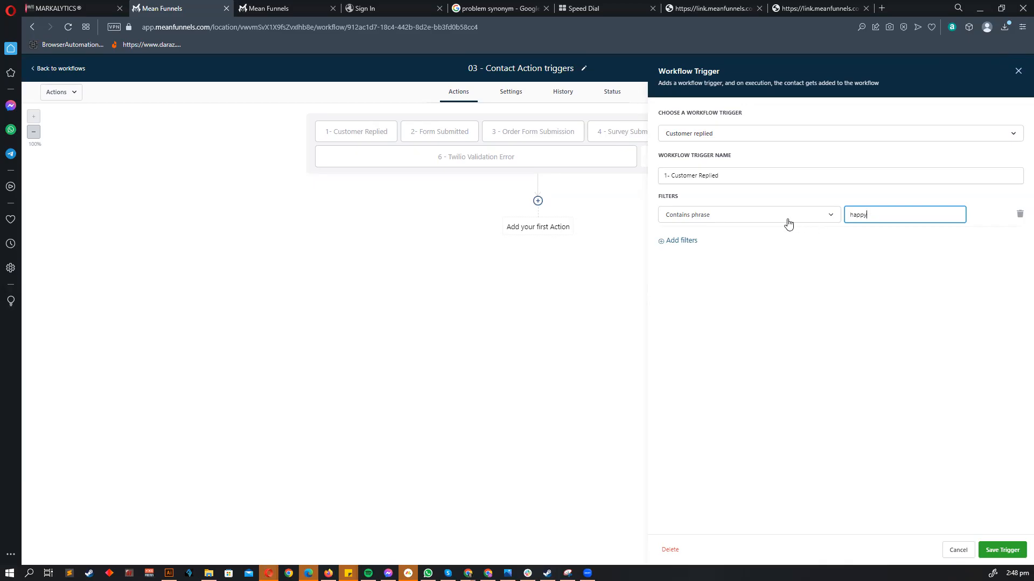
- Switch the filter to Exact match phrase and set its value to happy
left_click(769, 217)
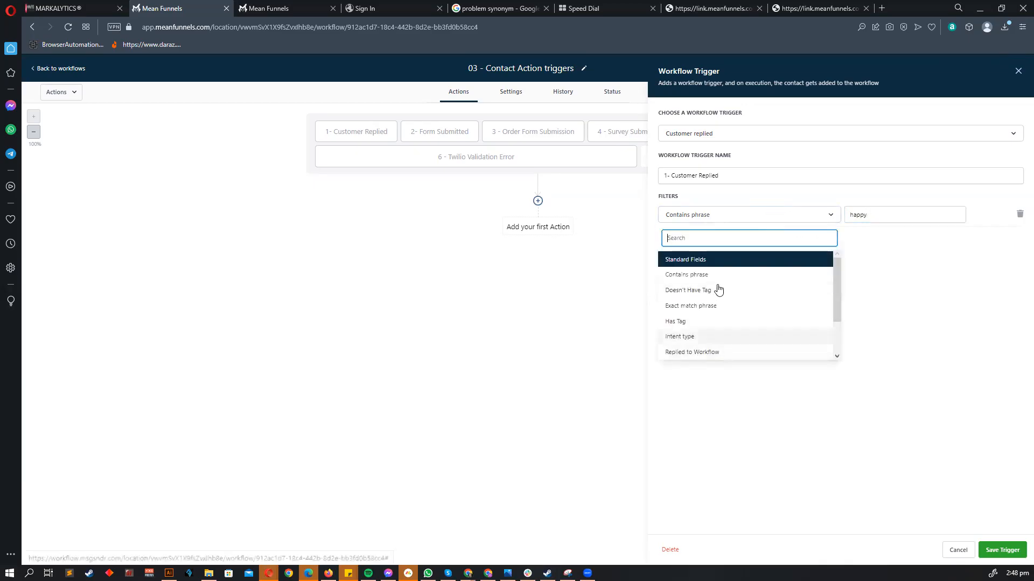
left_click(836, 413)
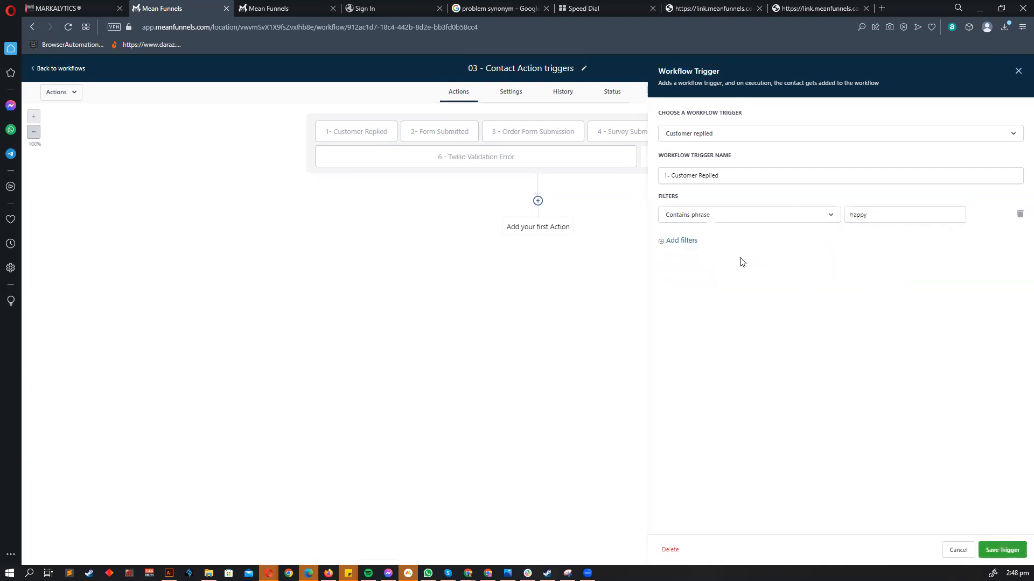
left_click(705, 218)
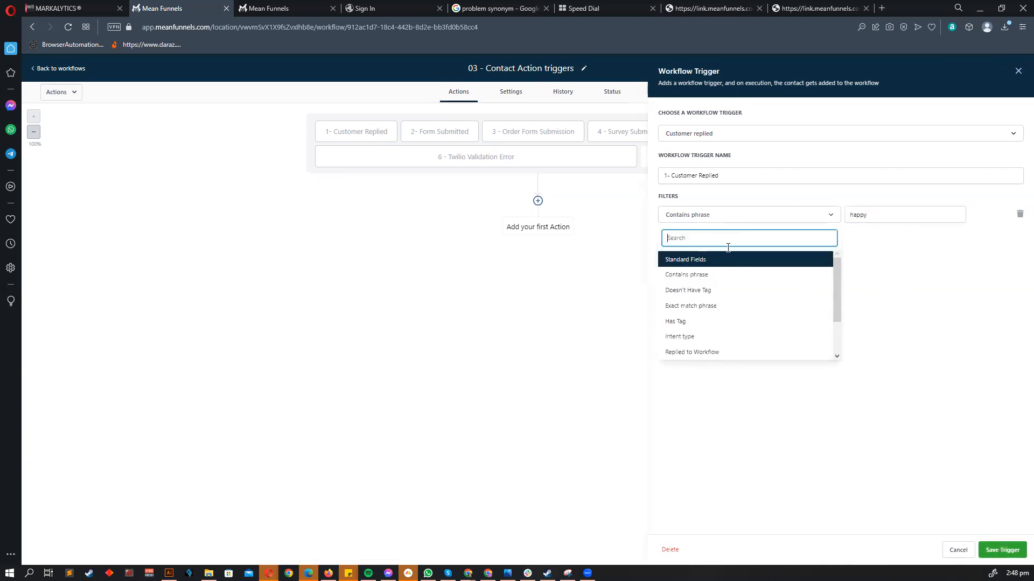
left_click(709, 312)
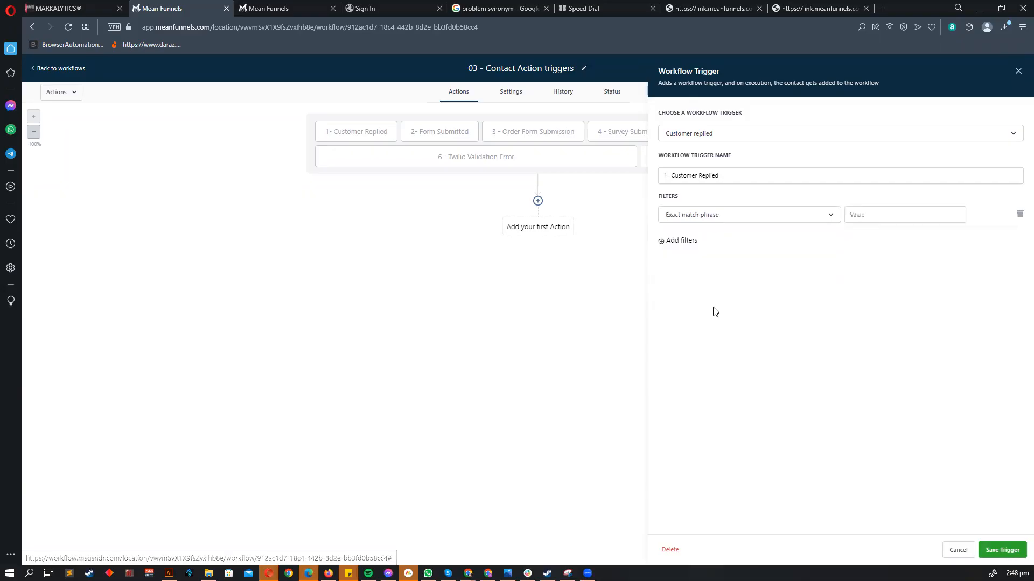
left_click(893, 213)
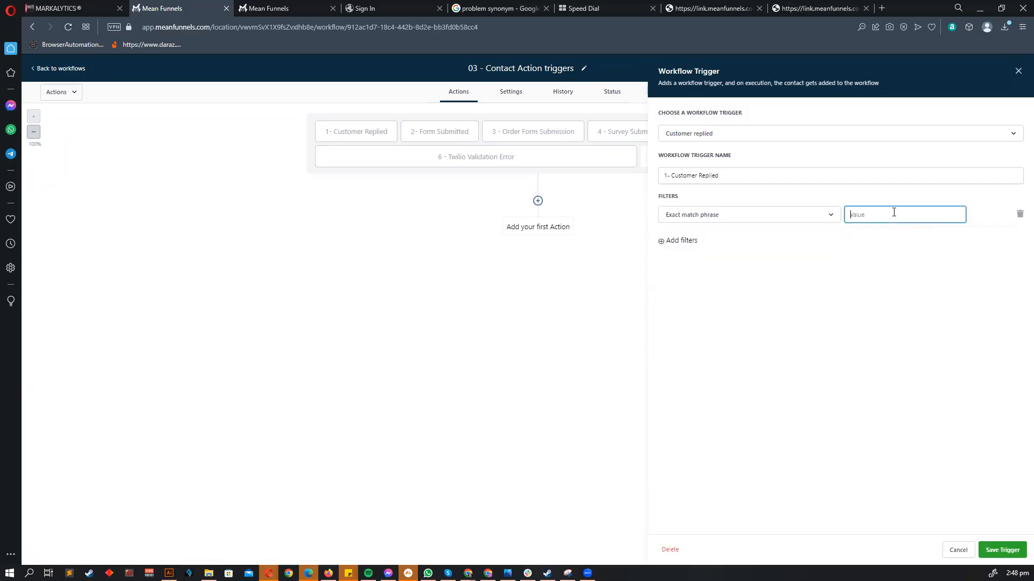
left_click(724, 218)
left_click(711, 305)
left_click(884, 214)
type("HappyNot")
key("Delete")
type("h")
key("BackSpace")
key("BackSpace")
key("BackSpace")
key("BackSpace")
- Discard the trigger edits and add an If/Else condition as the first action
left_click(953, 550)
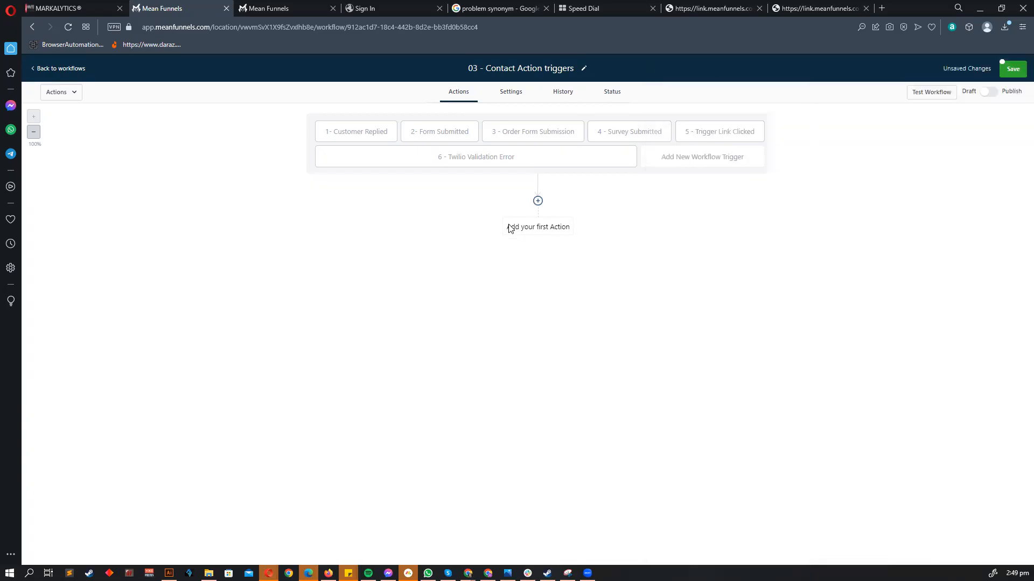
left_click(538, 201)
scroll(889, 376, "down", 10)
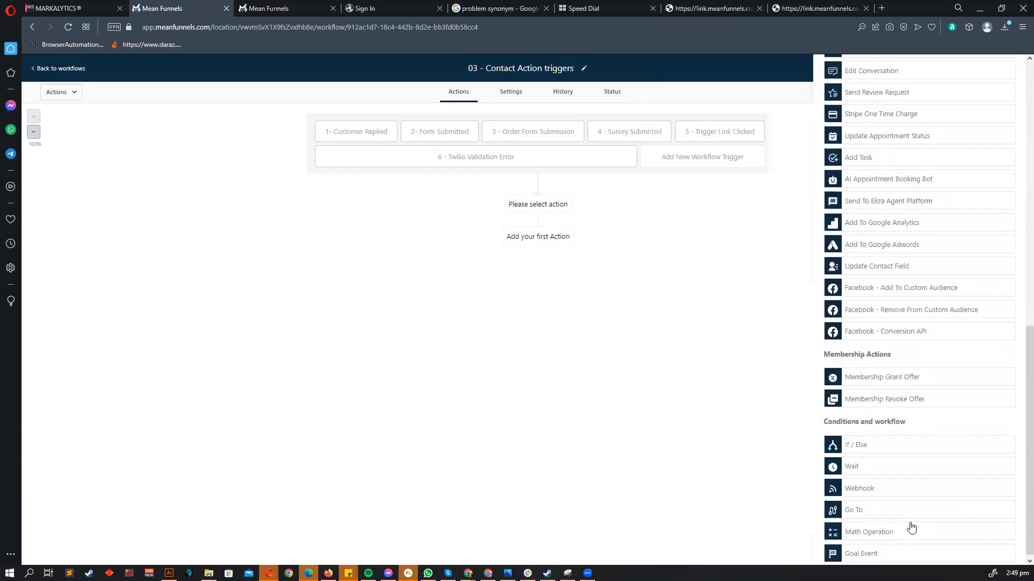
left_click(860, 447)
- Set the condition to Replied message Is 'not happy' and save the action
left_click(697, 256)
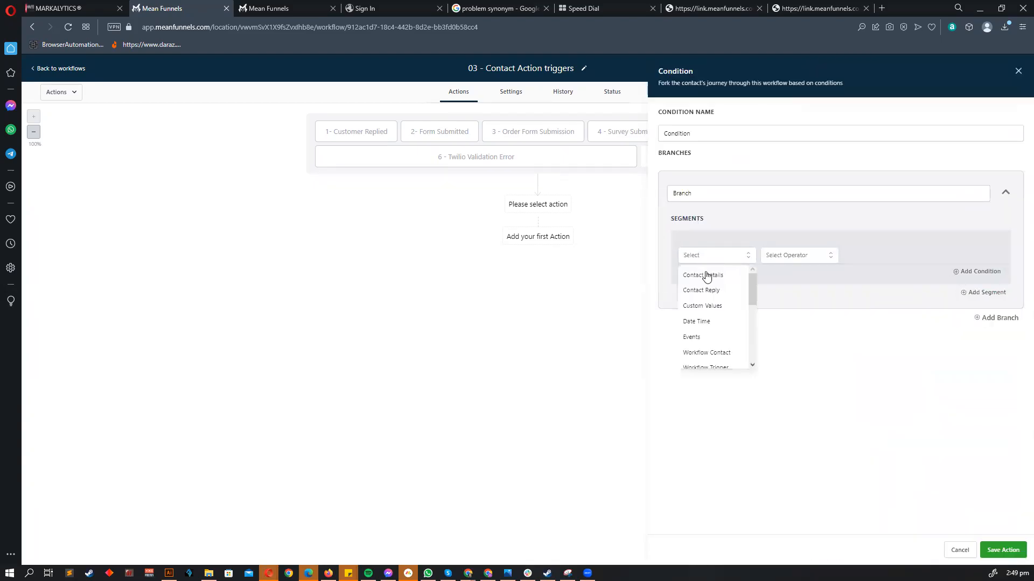
left_click(729, 285)
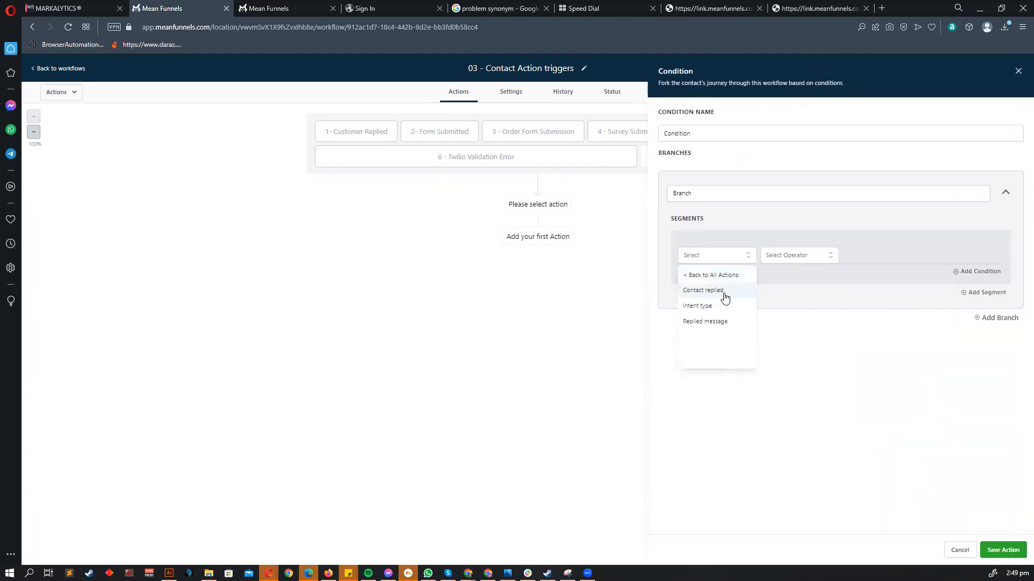
left_click(723, 294)
left_click(793, 258)
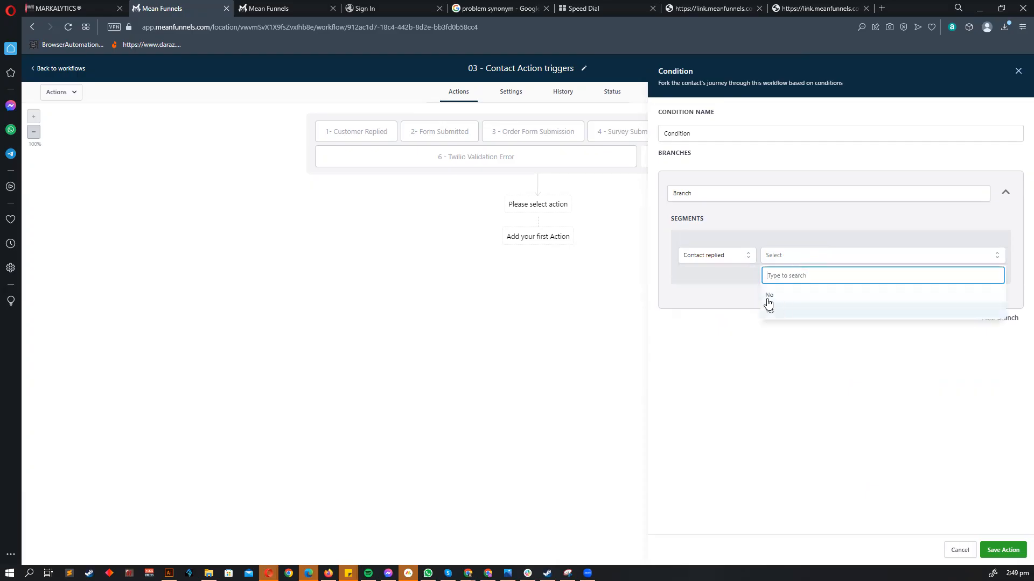
left_click(723, 262)
left_click(718, 321)
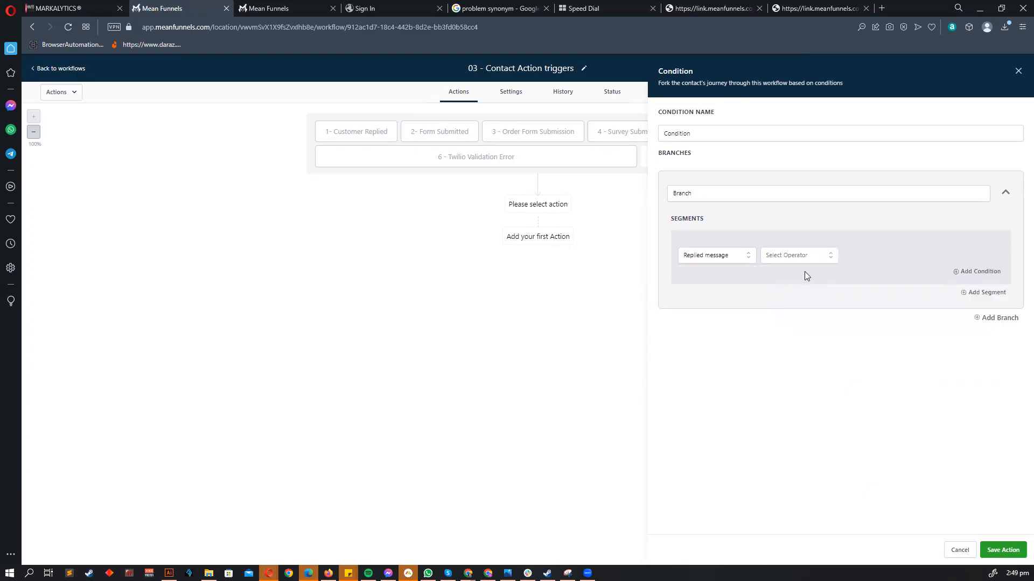
left_click(802, 257)
left_click(799, 275)
left_click(884, 256)
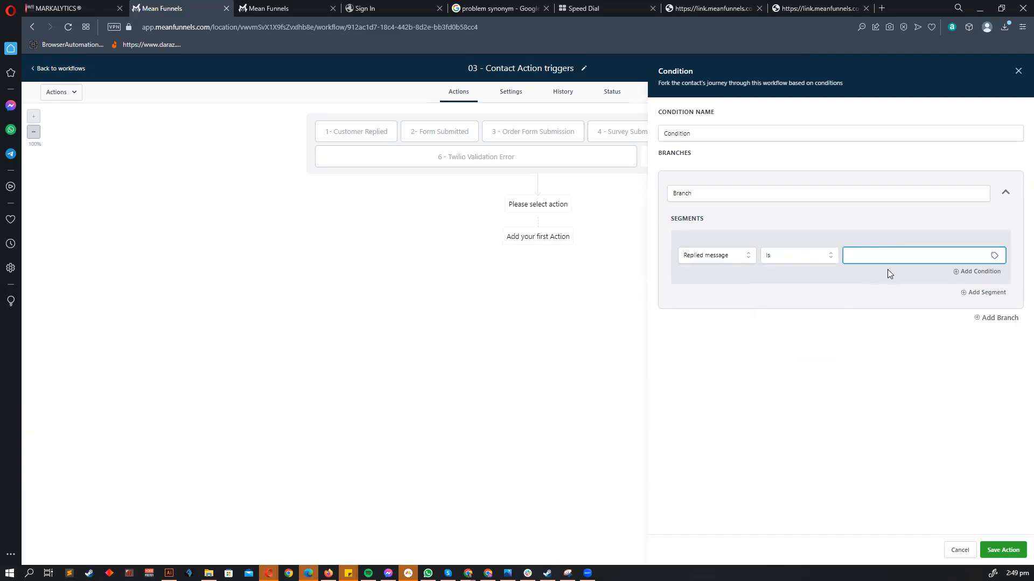
left_click(880, 247)
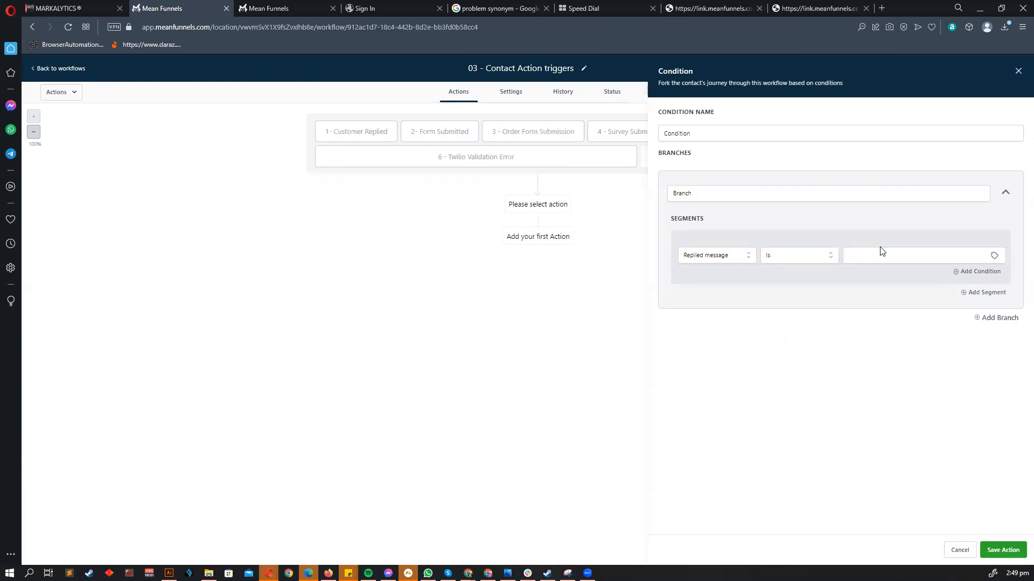
left_click(859, 254)
type("not happy")
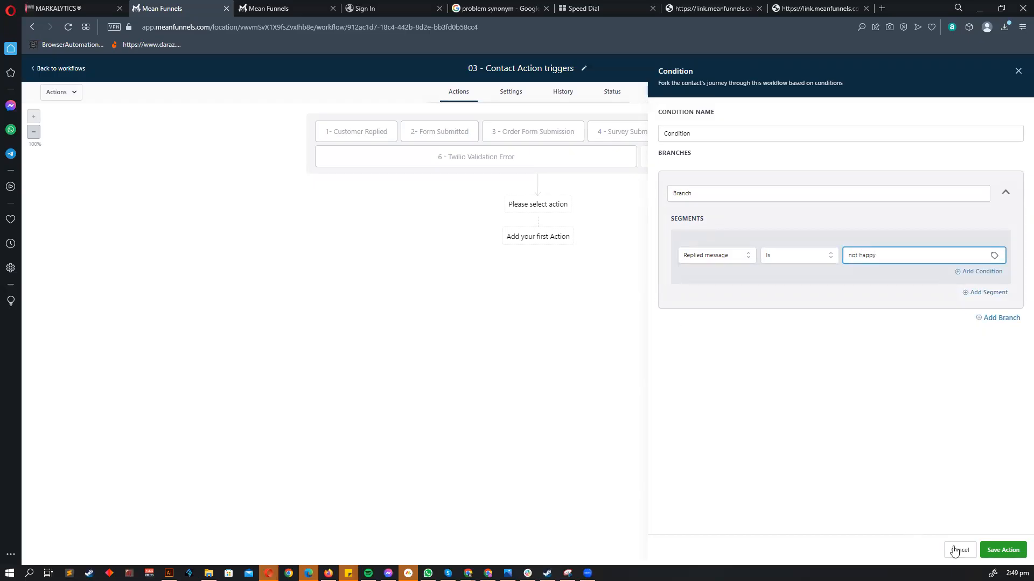
left_click(1002, 550)
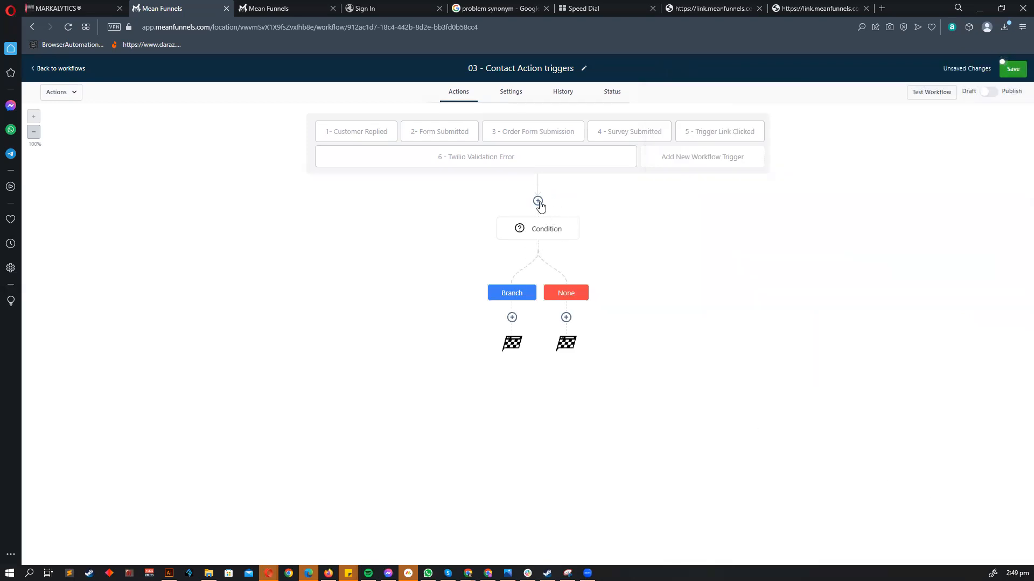
- Delete the Replied message condition step from the workflow
left_click(540, 232)
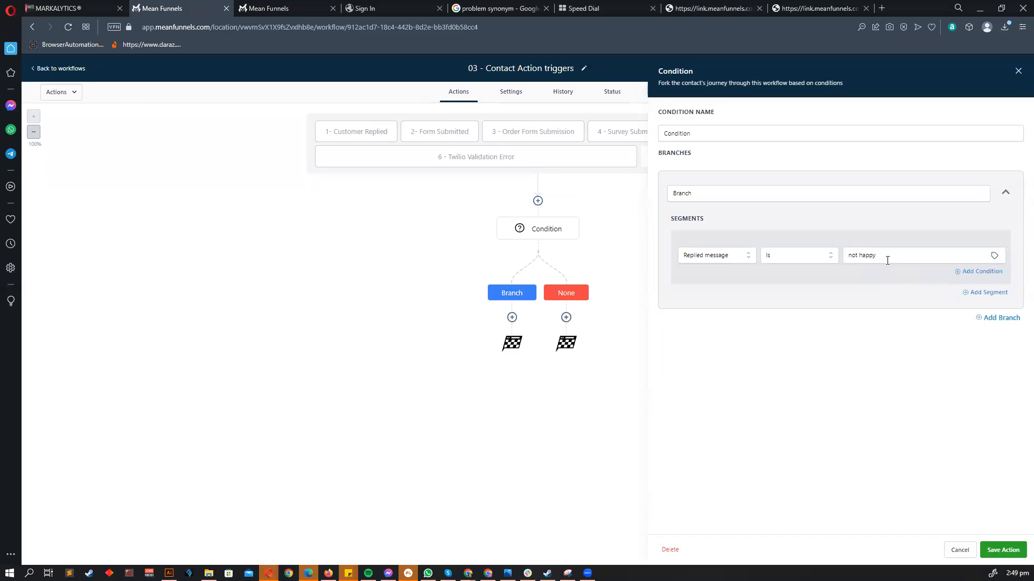
triple_click(870, 256)
left_click(961, 550)
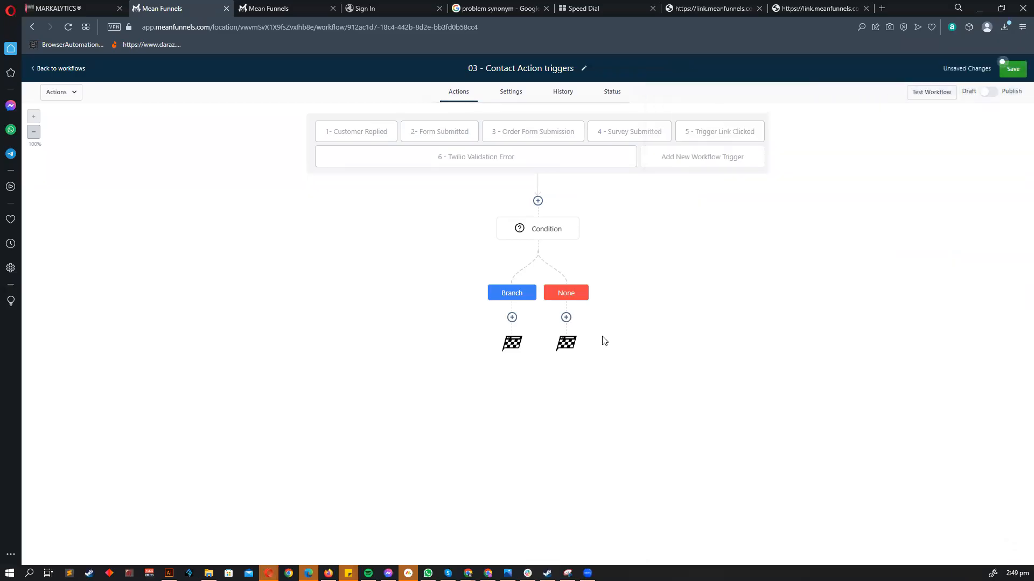
left_click(538, 229)
left_click(668, 550)
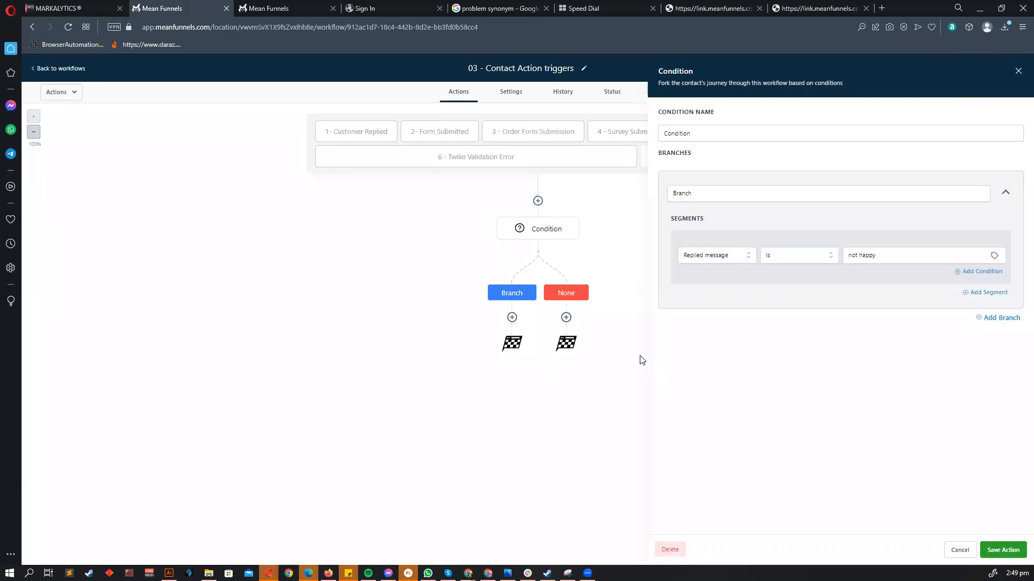
left_click(605, 352)
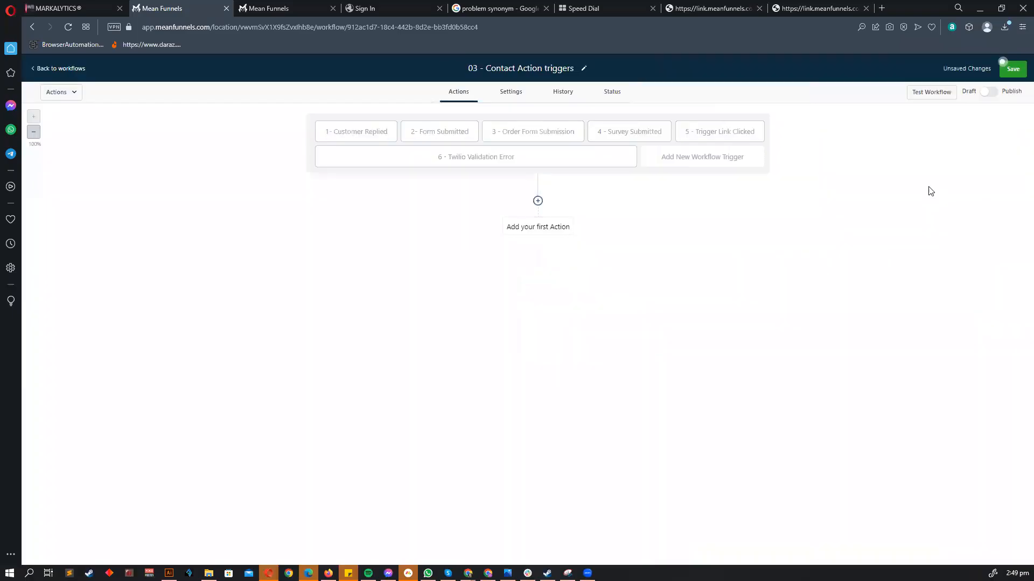
- Reopen the 1- Customer Replied trigger and change its filter to Exact match phrase
left_click(349, 129)
left_click(694, 220)
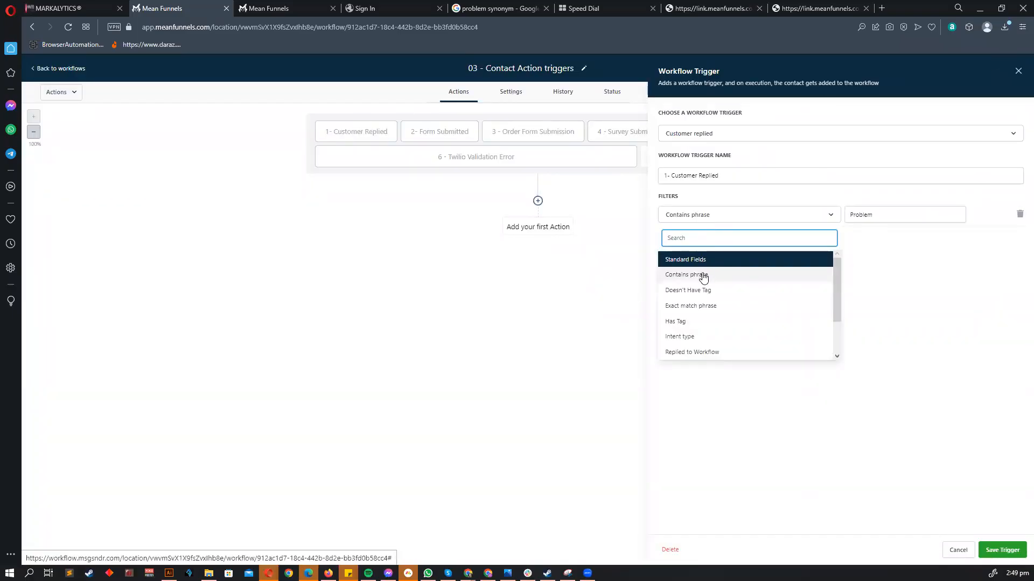
left_click(706, 305)
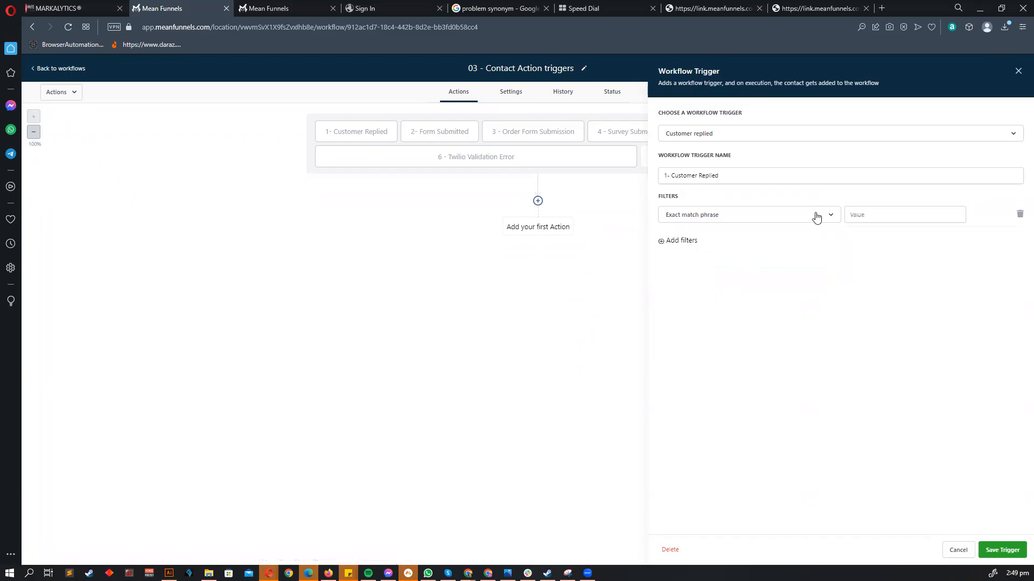
left_click(798, 221)
left_click(708, 274)
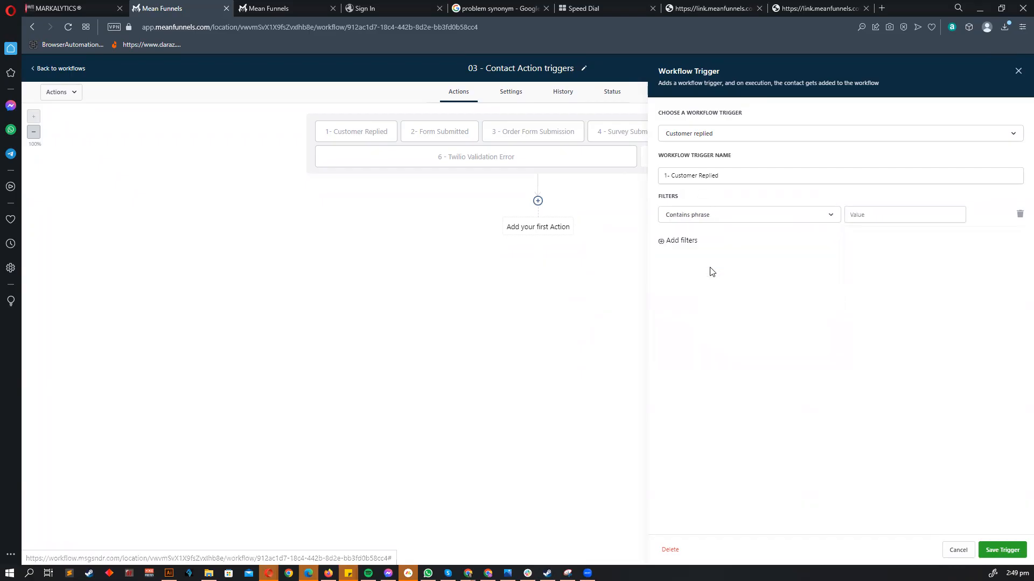
left_click(715, 214)
left_click(791, 260)
left_click(876, 220)
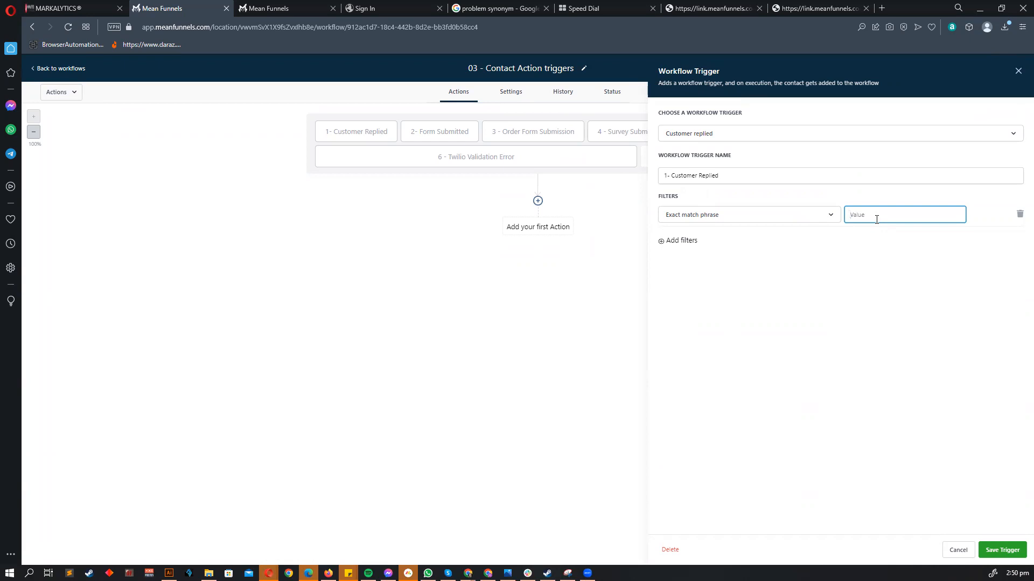
- Set the trigger filter to Has Tag booked, after first trying Doesn't Have Tag
left_click(793, 221)
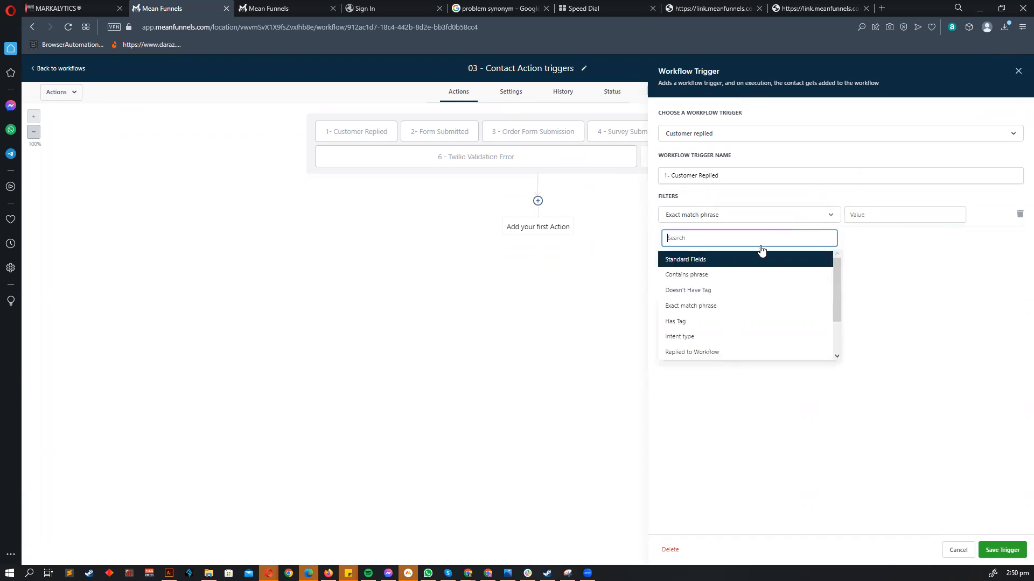
left_click(714, 291)
left_click(881, 219)
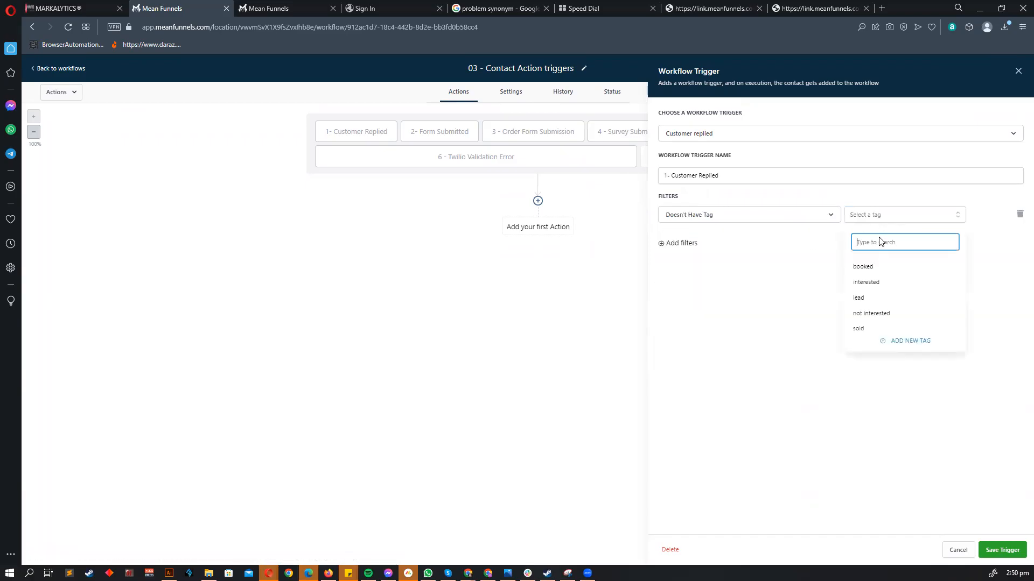
left_click(877, 269)
left_click(794, 299)
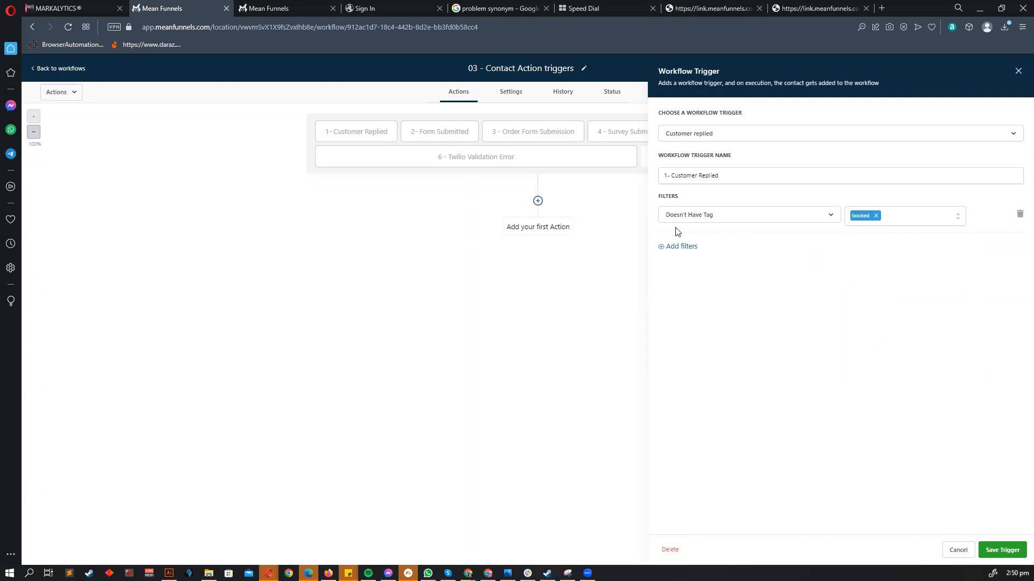
left_click(704, 216)
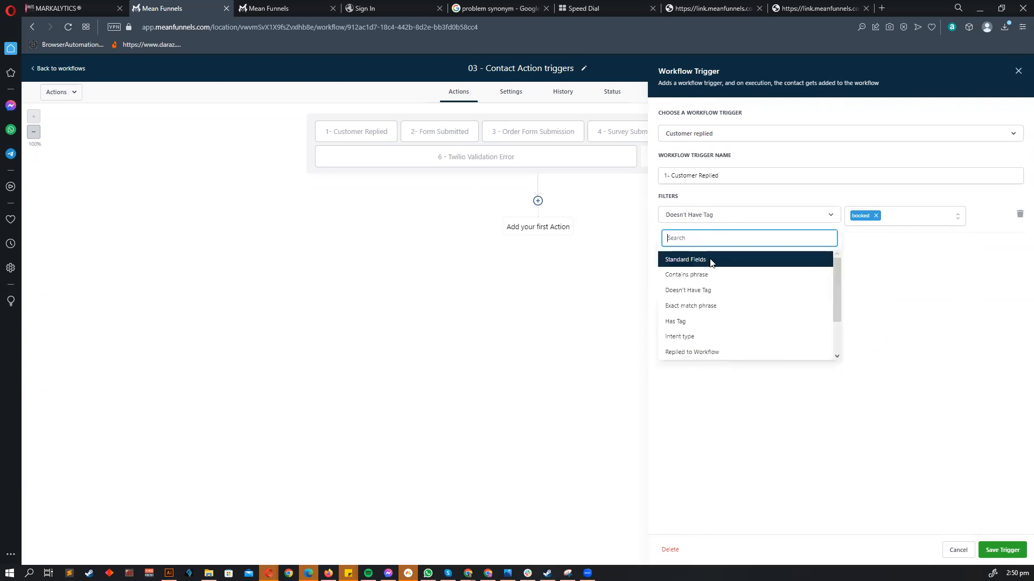
left_click(687, 321)
left_click(867, 218)
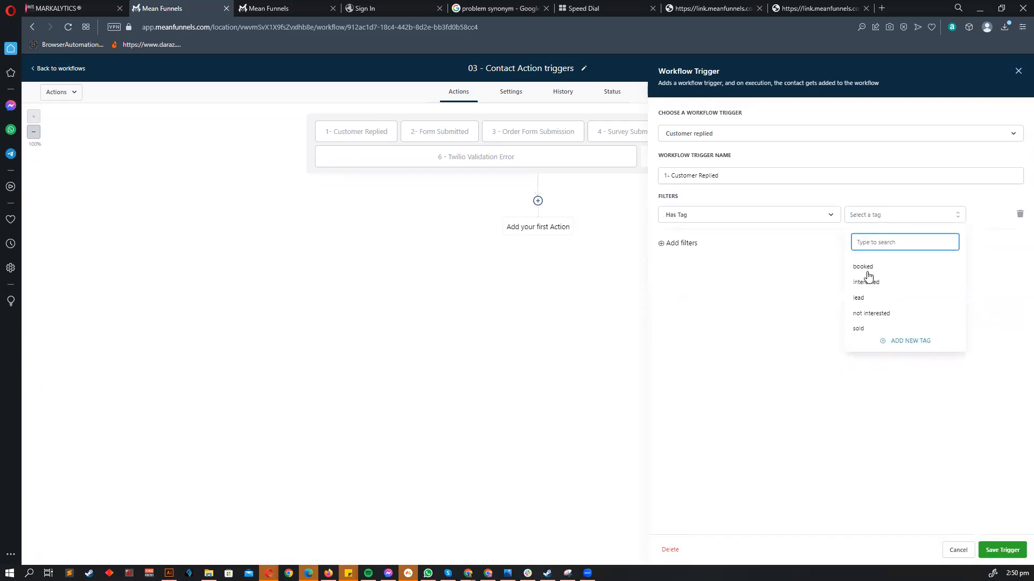
left_click(863, 266)
left_click(745, 305)
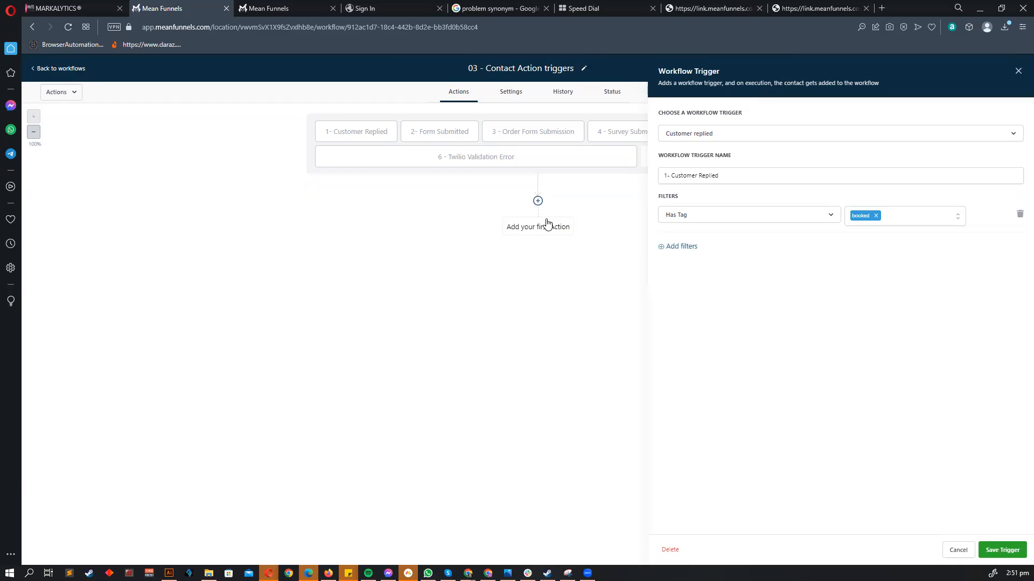
- Try an Intent type filter, then an Exact match phrase filter with value Yes
left_click(737, 220)
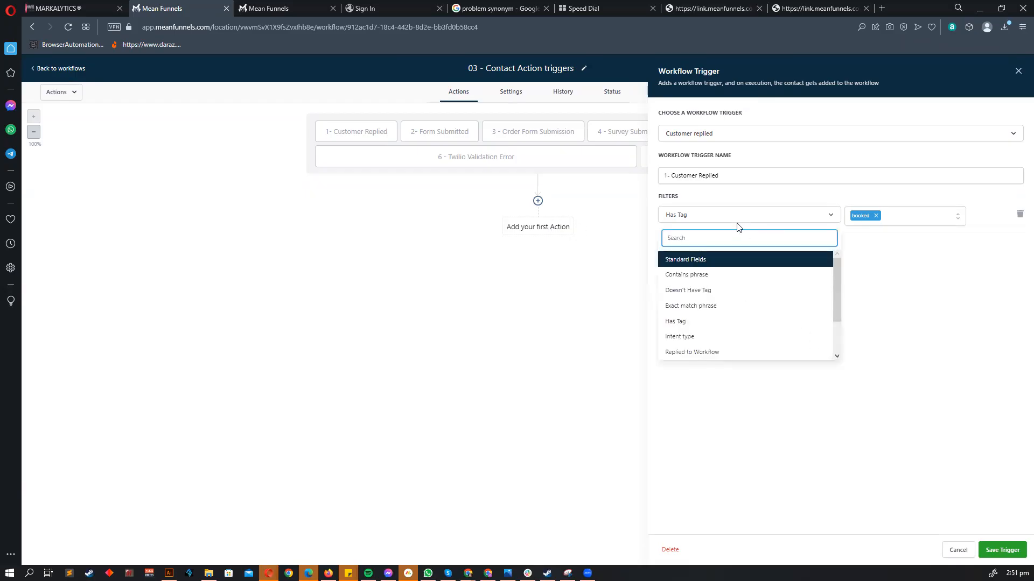
left_click(686, 338)
left_click(861, 216)
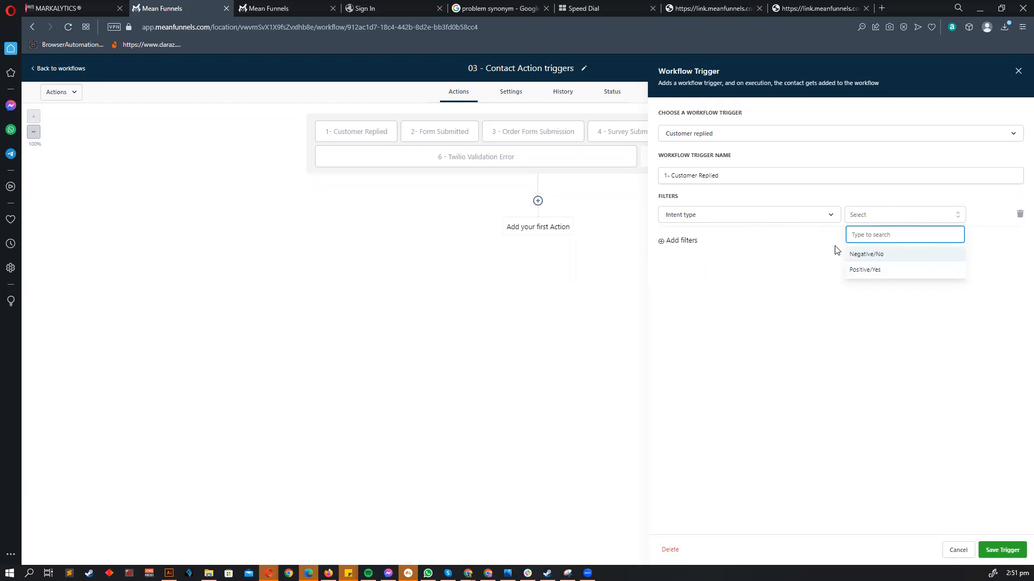
left_click(749, 213)
left_click(715, 314)
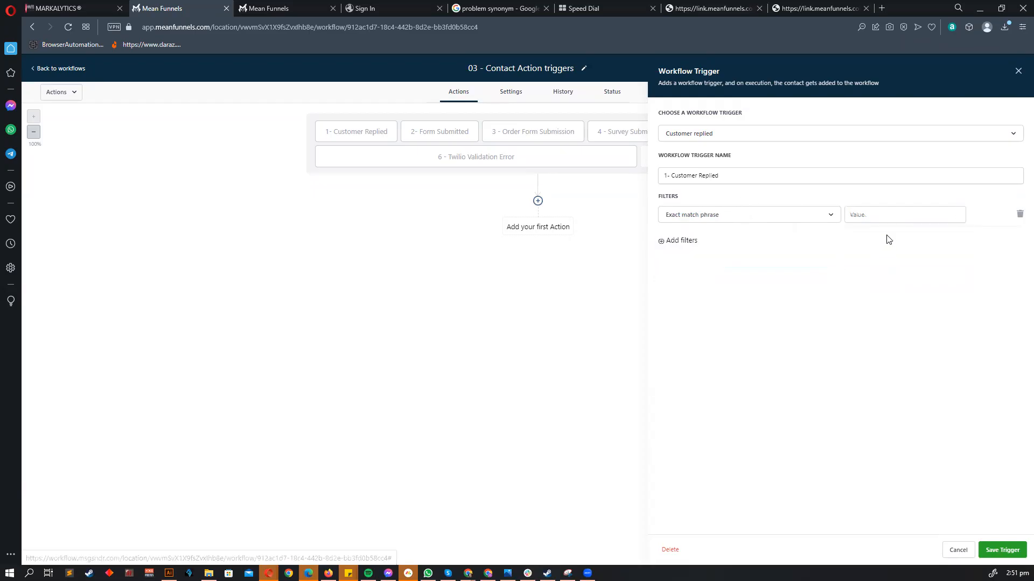
left_click(862, 218)
type("Yes")
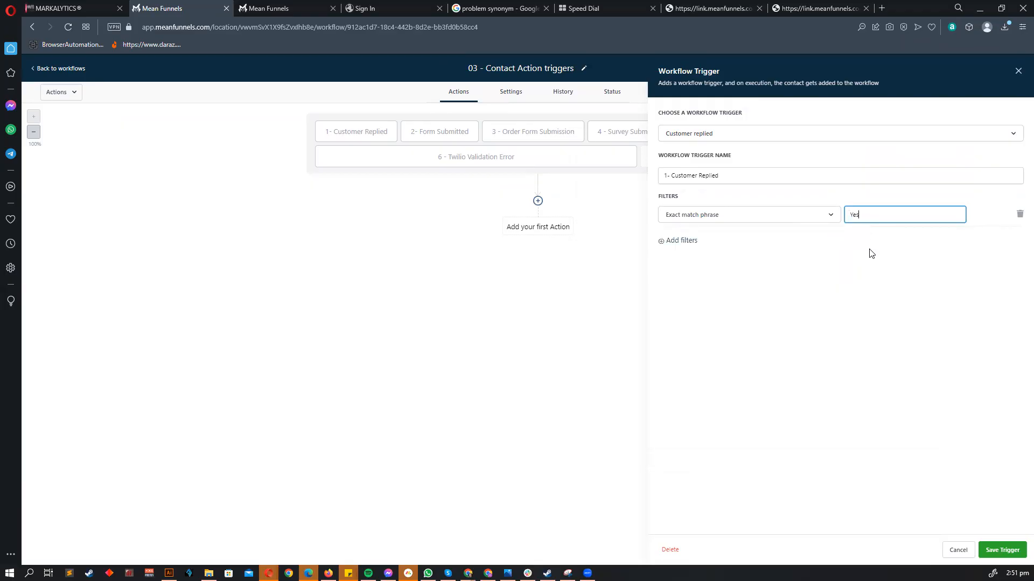
left_click(791, 219)
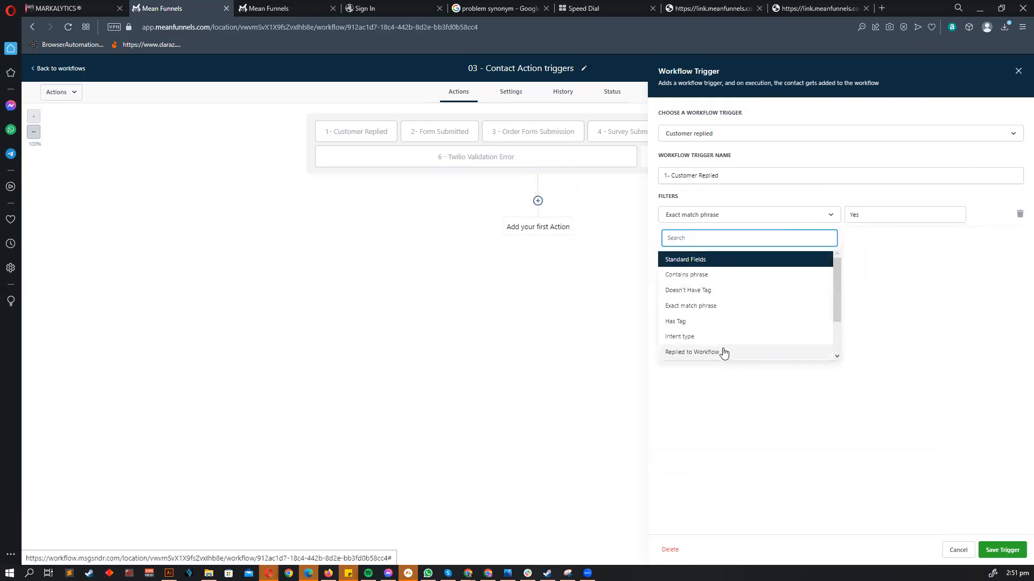
left_click(891, 218)
- Set the filter to Intent type Positive/Yes, then switch it to Replied to Workflow
left_click(683, 208)
left_click(831, 338)
left_click(897, 222)
left_click(850, 272)
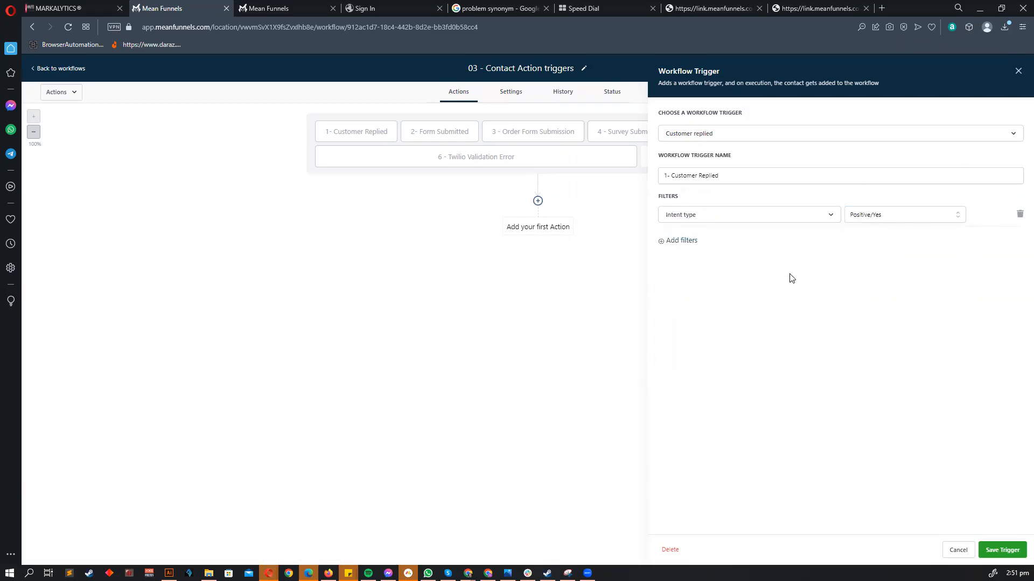
left_click(743, 218)
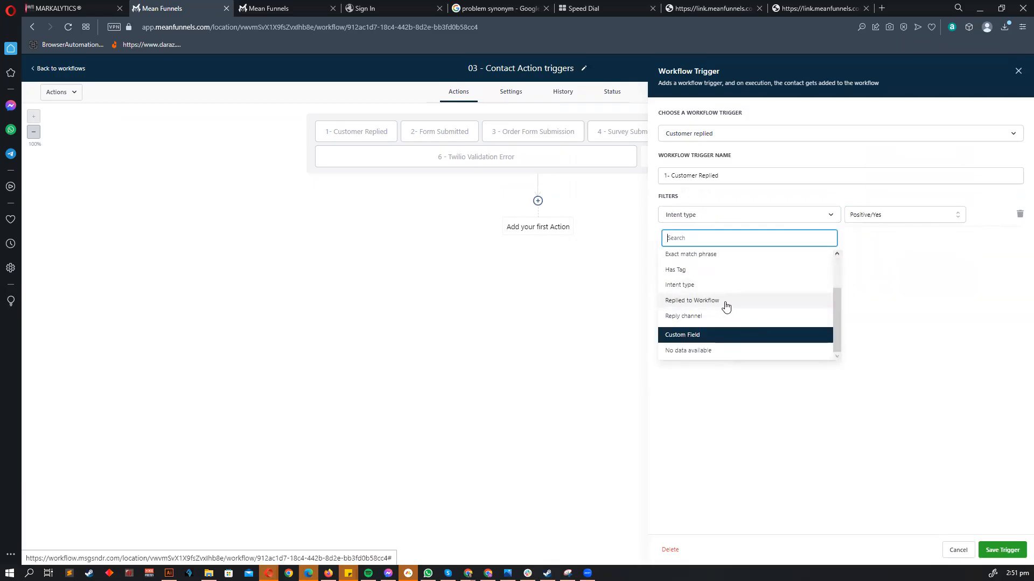
left_click(725, 303)
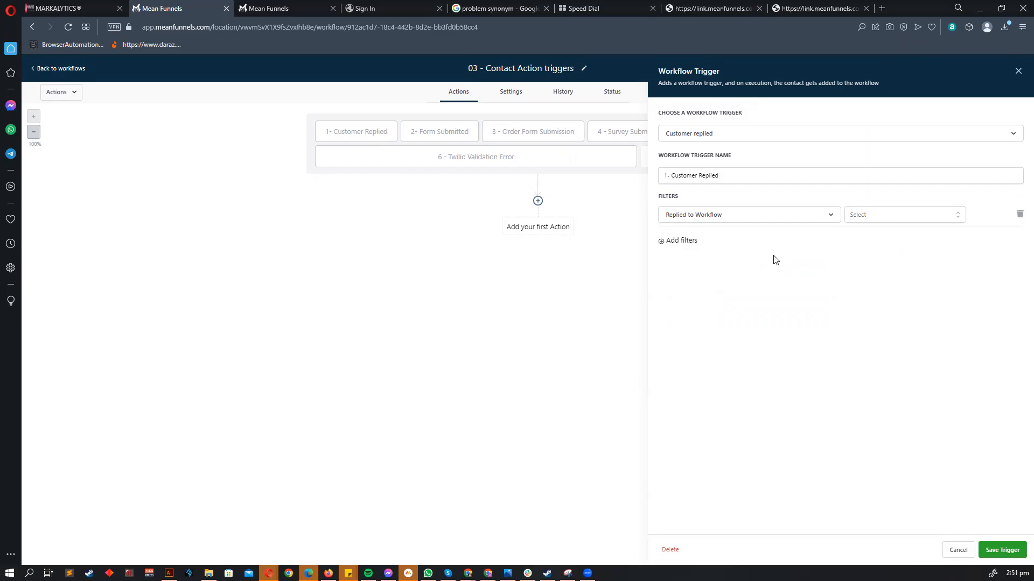
- Point the Replied to Workflow filter at 02 - DND and browse the filter options
left_click(896, 221)
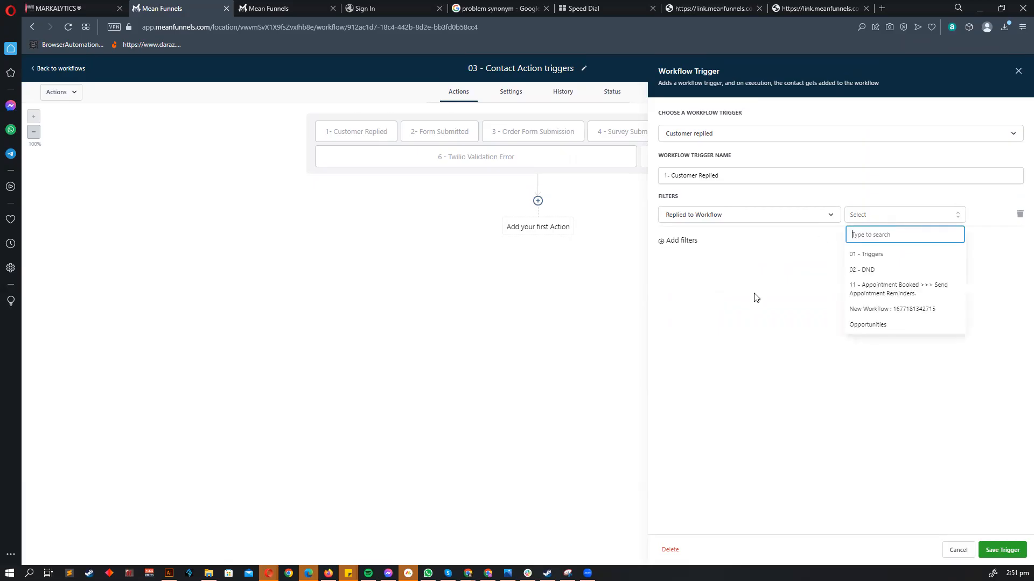
left_click(865, 273)
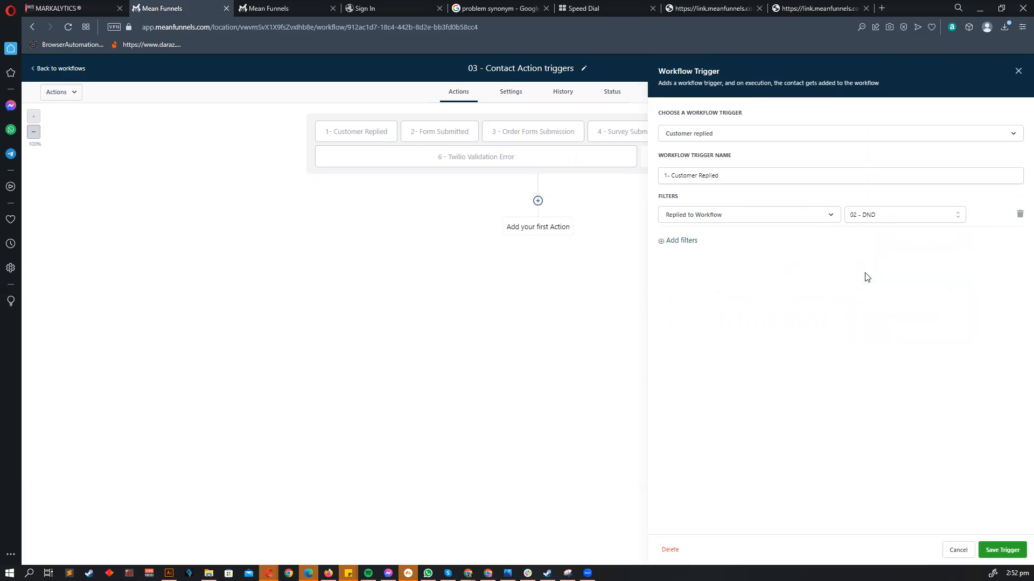
left_click(697, 214)
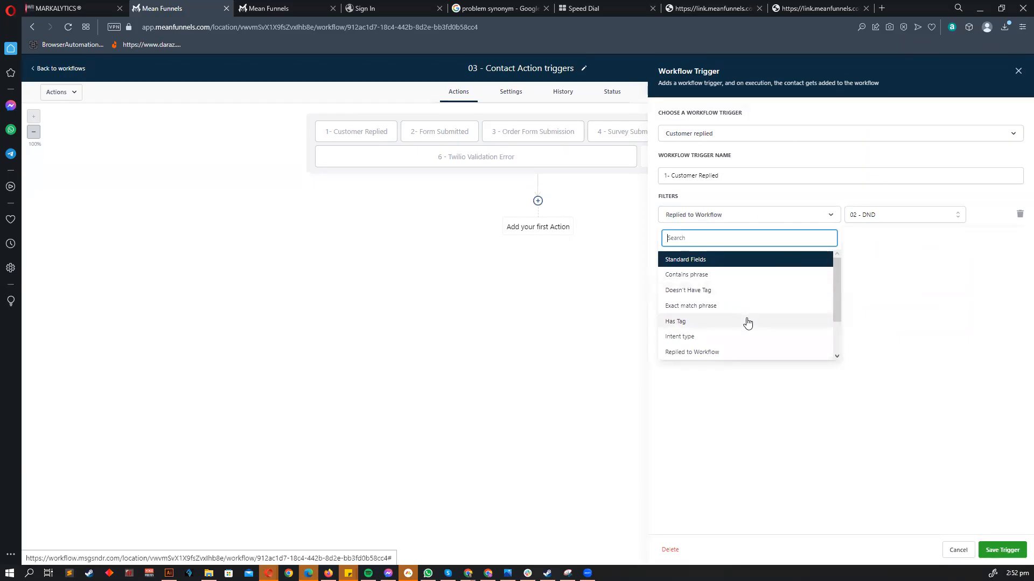
scroll(746, 319, "down", 1)
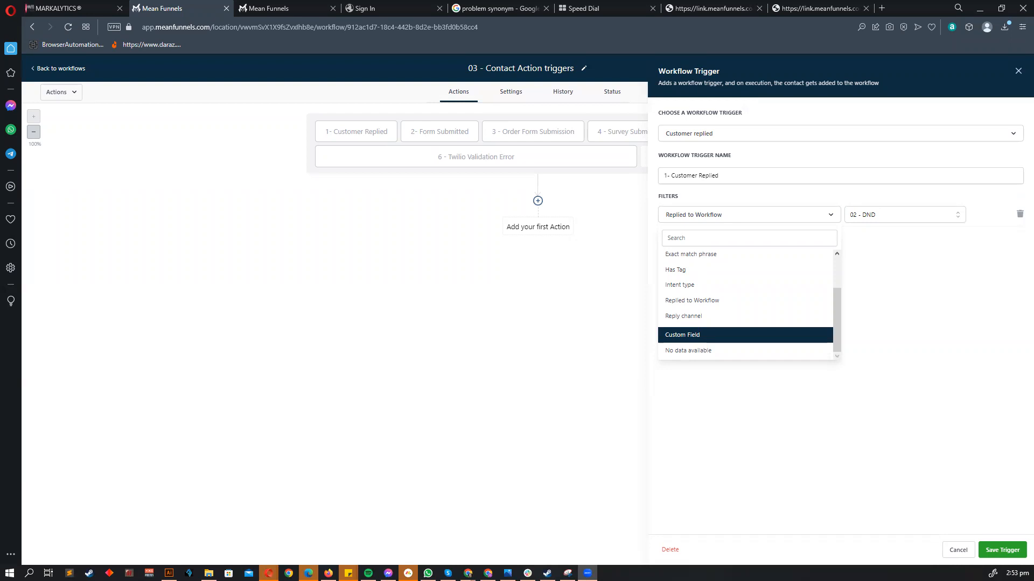
scroll(733, 334, "up", 3)
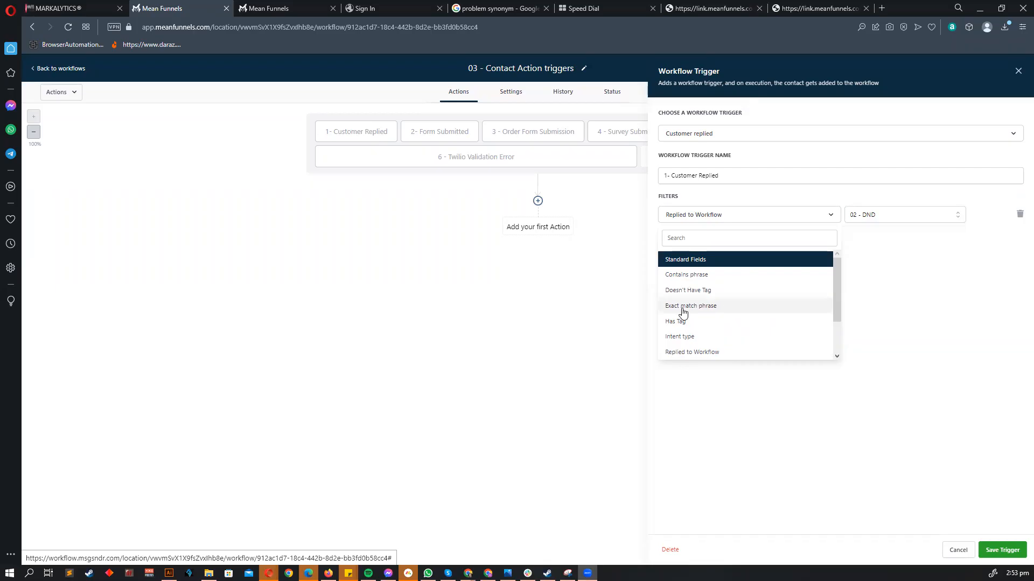
- Try a Reply channel filter set to Facebook Messenger, then cancel the trigger changes
scroll(693, 339, "down", 2)
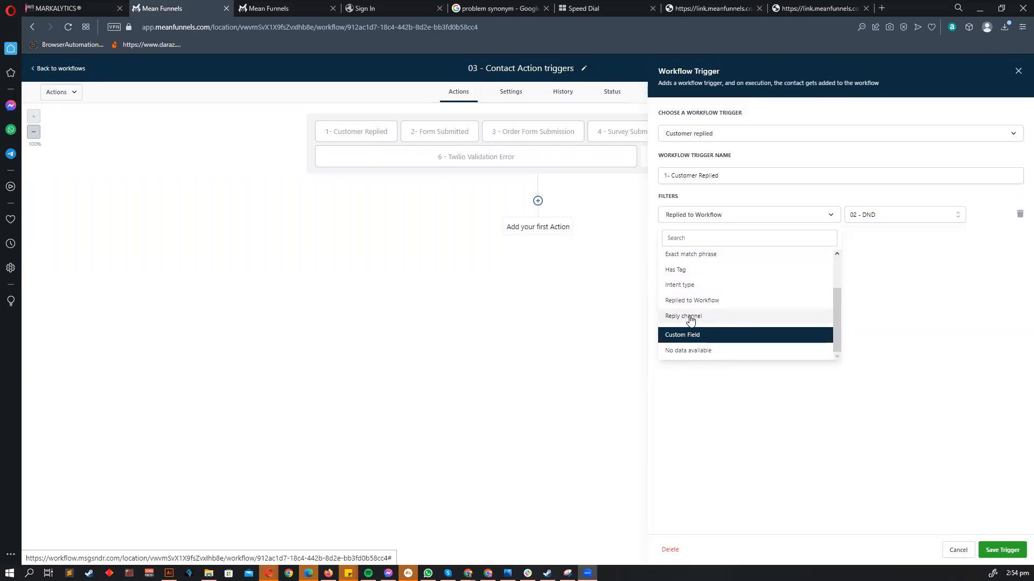
left_click(691, 319)
left_click(876, 218)
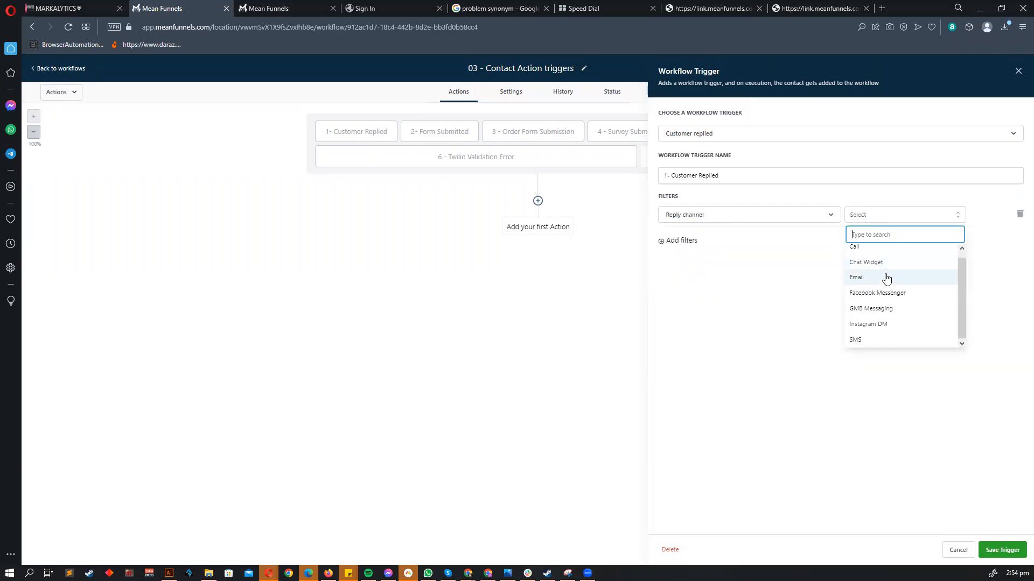
scroll(880, 274, "down", 1)
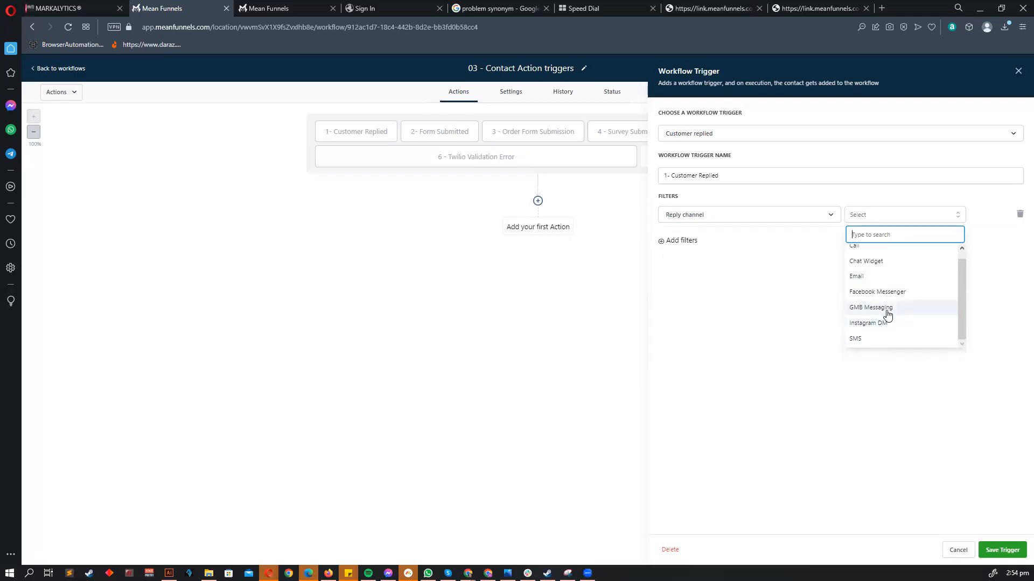
scroll(886, 311, "up", 1)
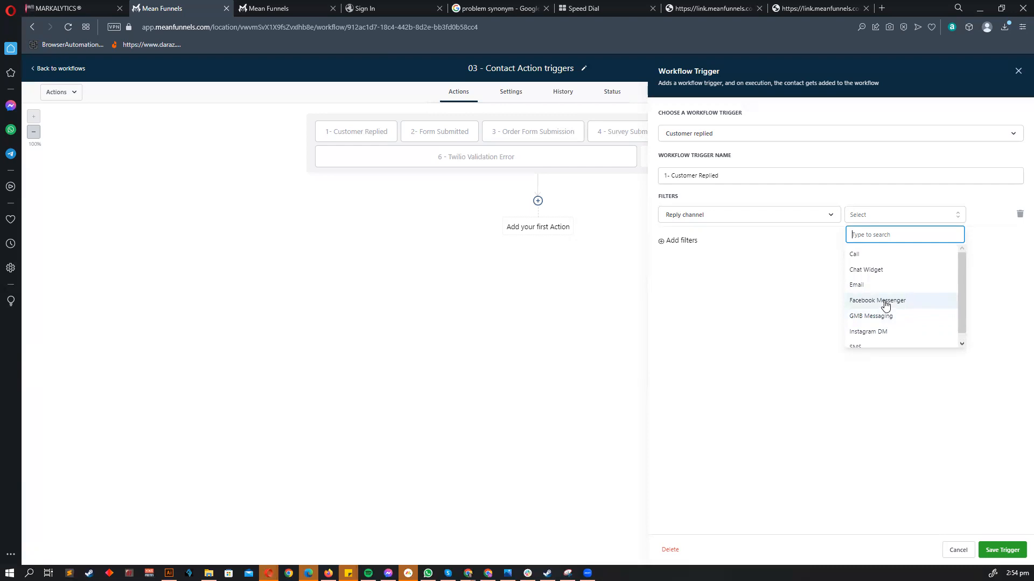
left_click(885, 305)
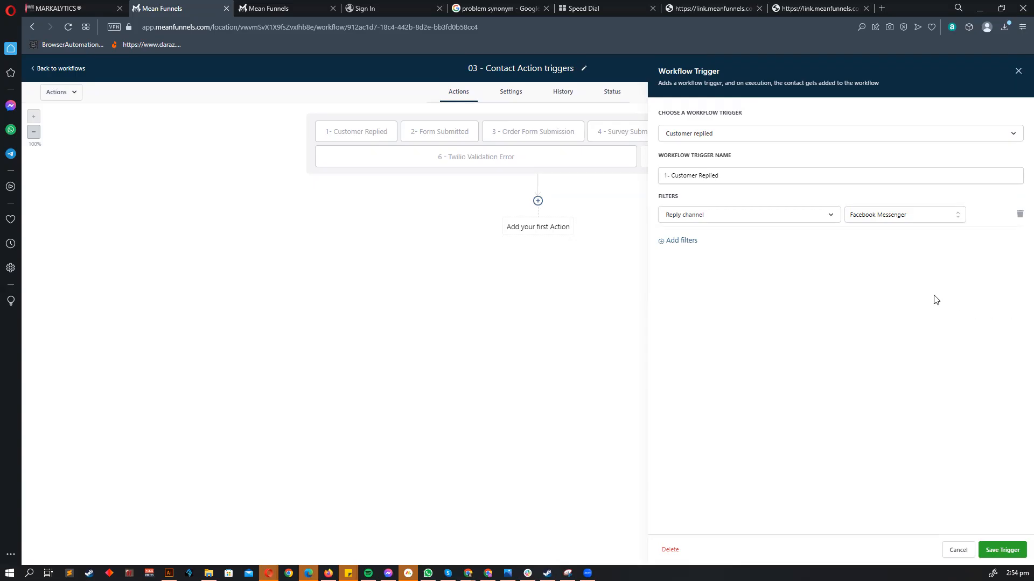
left_click(958, 550)
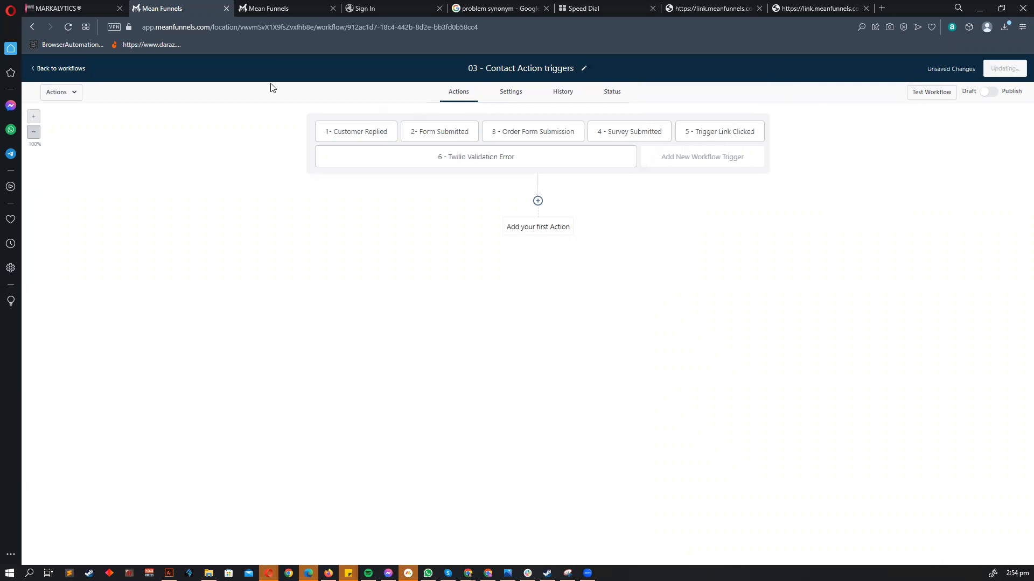
- Return to the workflow list and create a new blank workflow without a template
left_click(74, 73)
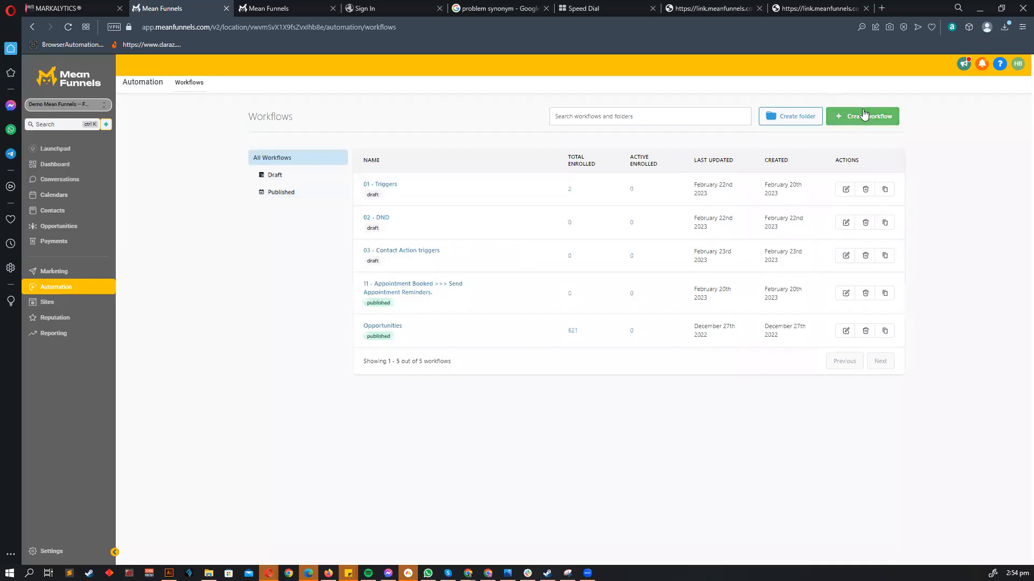
left_click(861, 116)
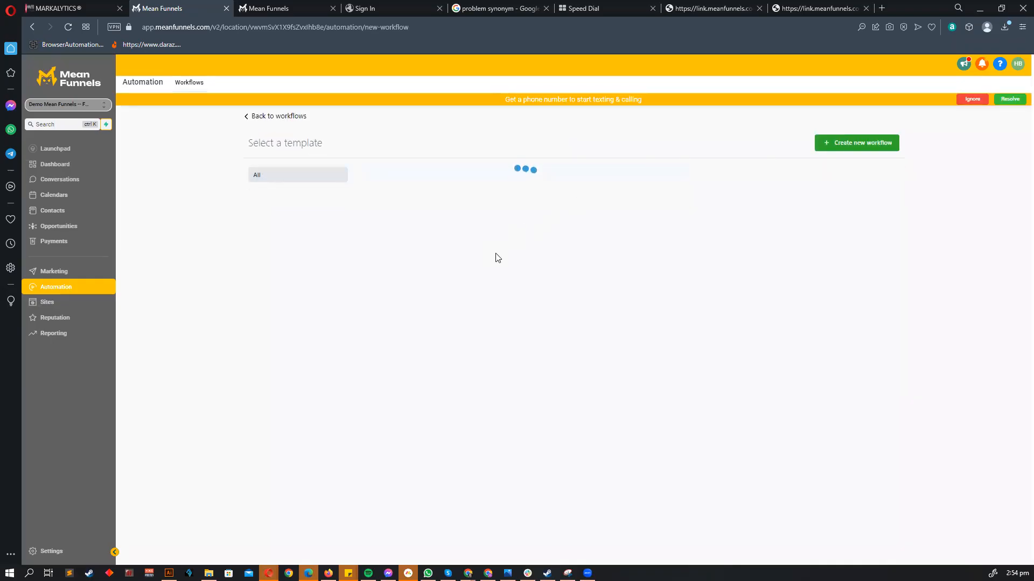
left_click(846, 145)
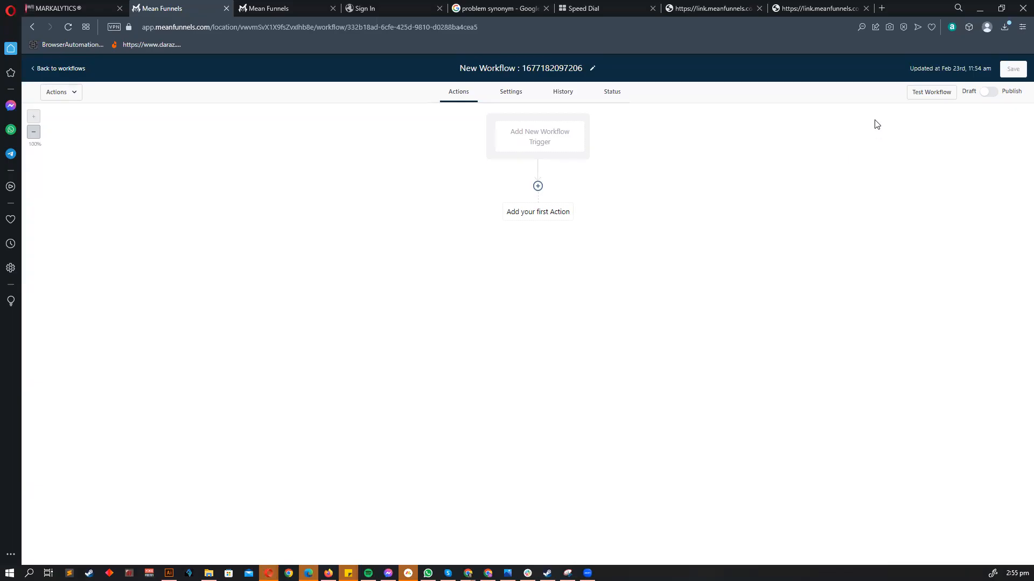
- Add a Customer Replied trigger filtered on replies containing 'Hello'
left_click(538, 127)
type("cusom")
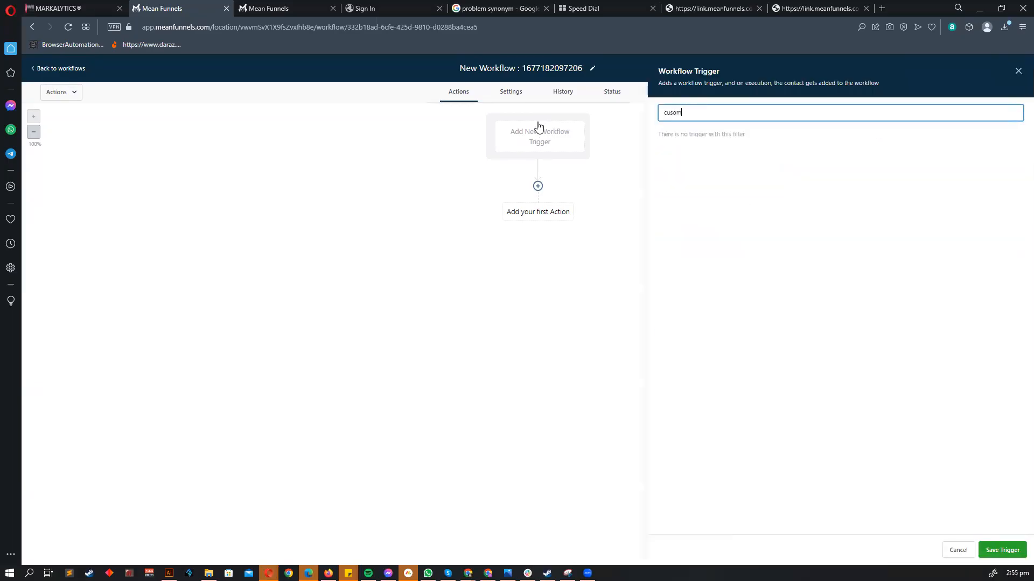
key("BackSpace")
left_click(727, 260)
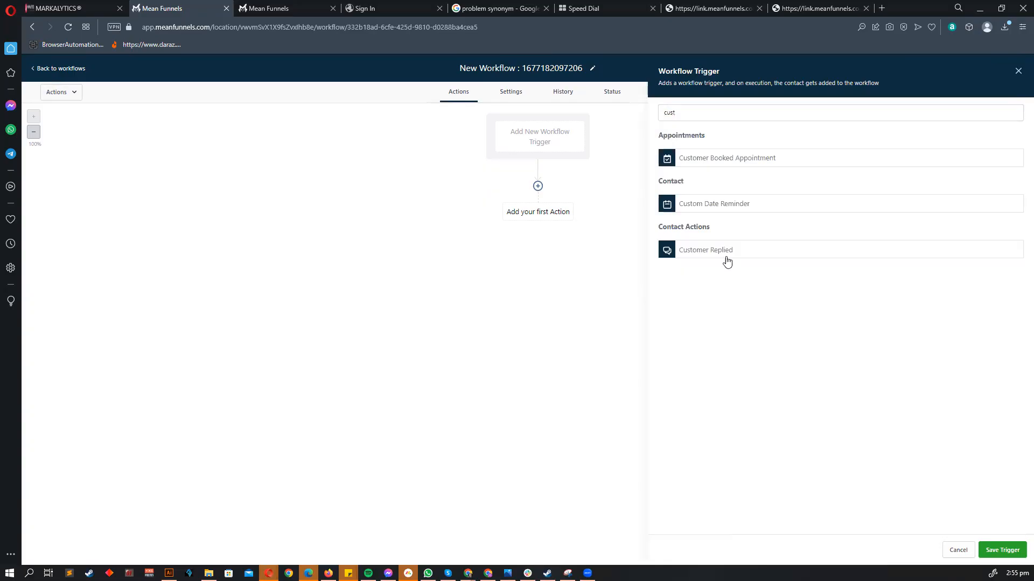
left_click(681, 207)
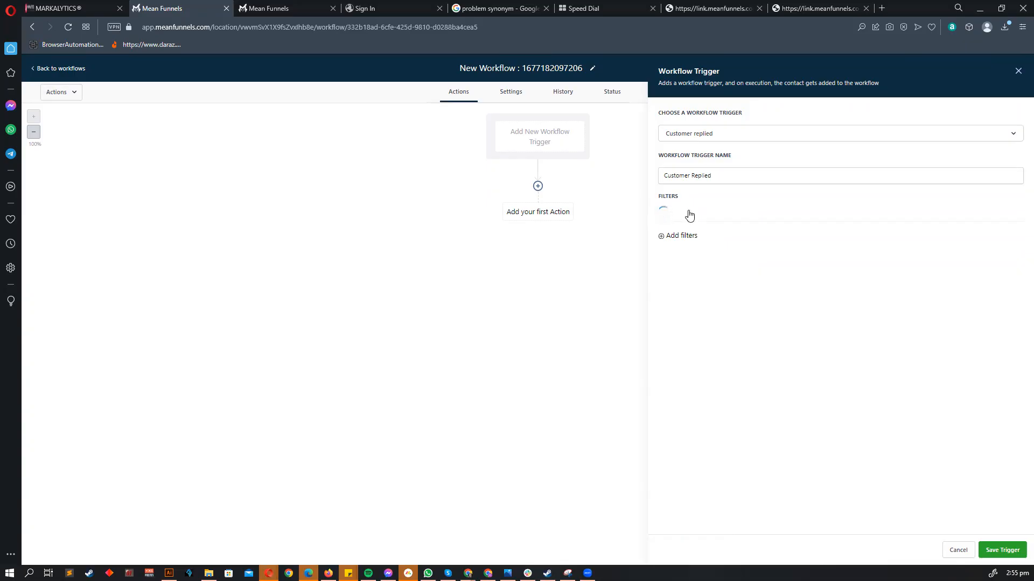
left_click(689, 216)
left_click(694, 258)
left_click(870, 216)
type("Hello")
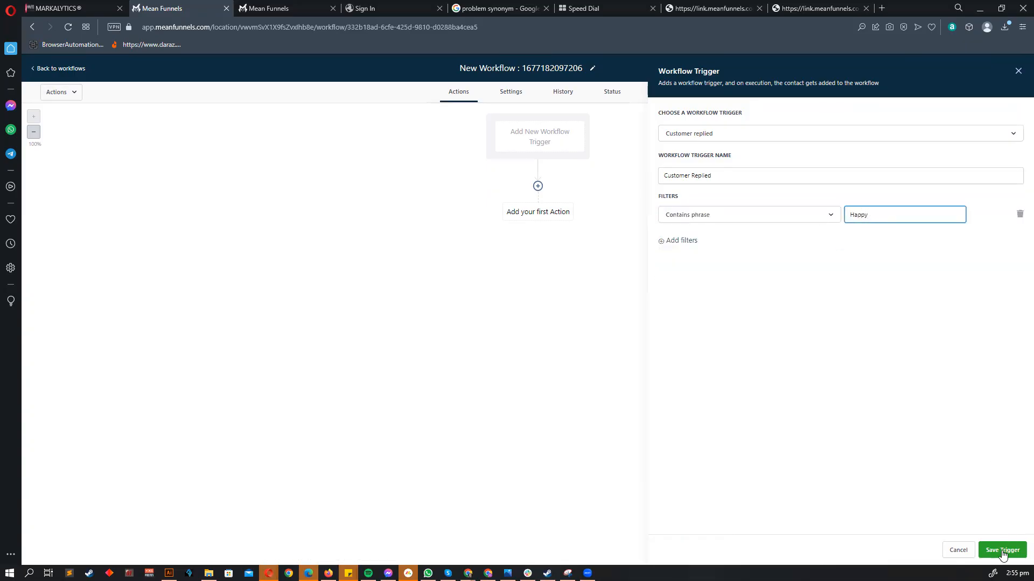
left_click(1002, 549)
- Try a Customer Booked Appointment trigger's filters, then discard it
left_click(559, 162)
type("custp")
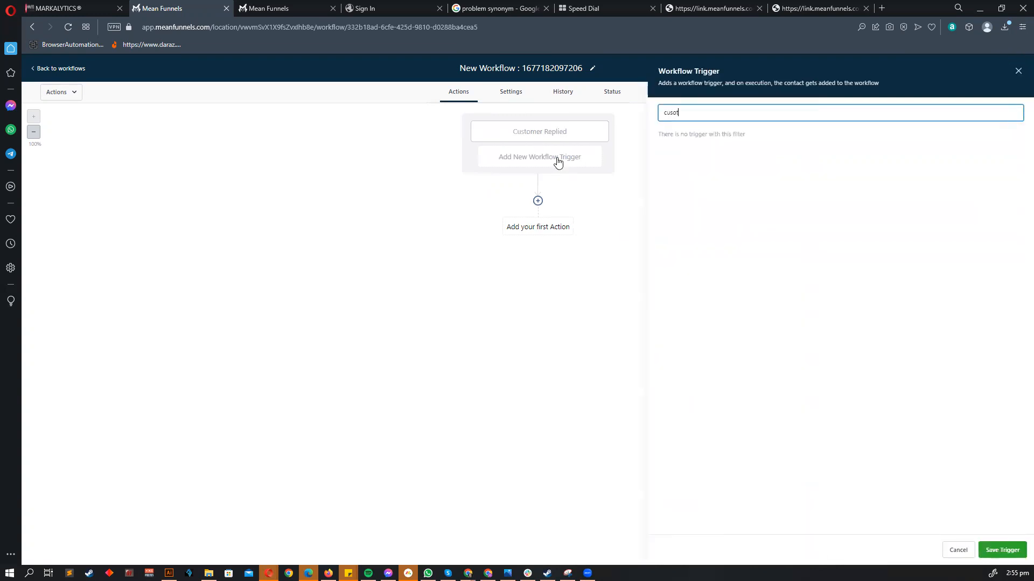
key("BackSpace")
left_click(724, 157)
left_click(693, 205)
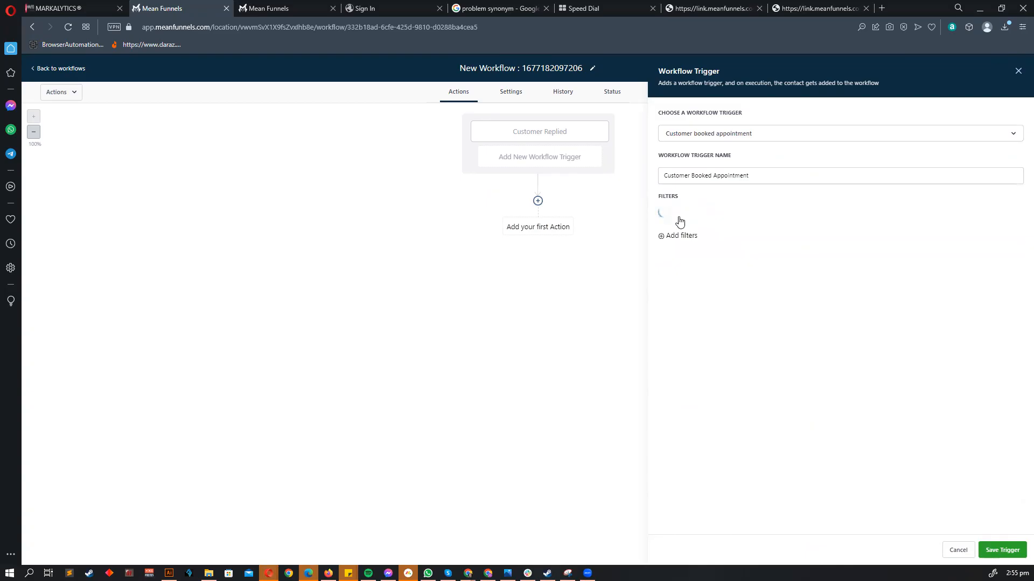
left_click(680, 220)
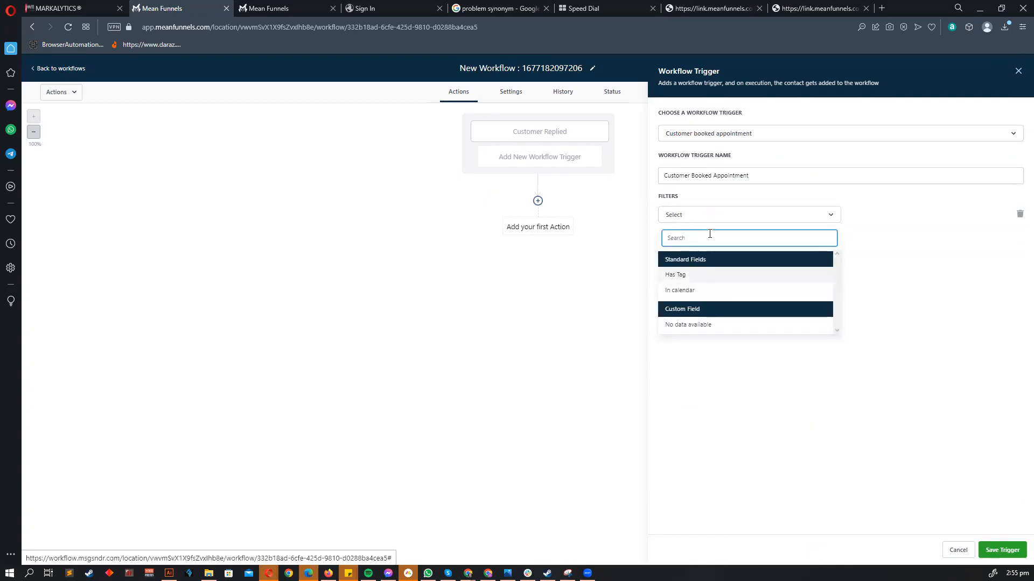
left_click(716, 135)
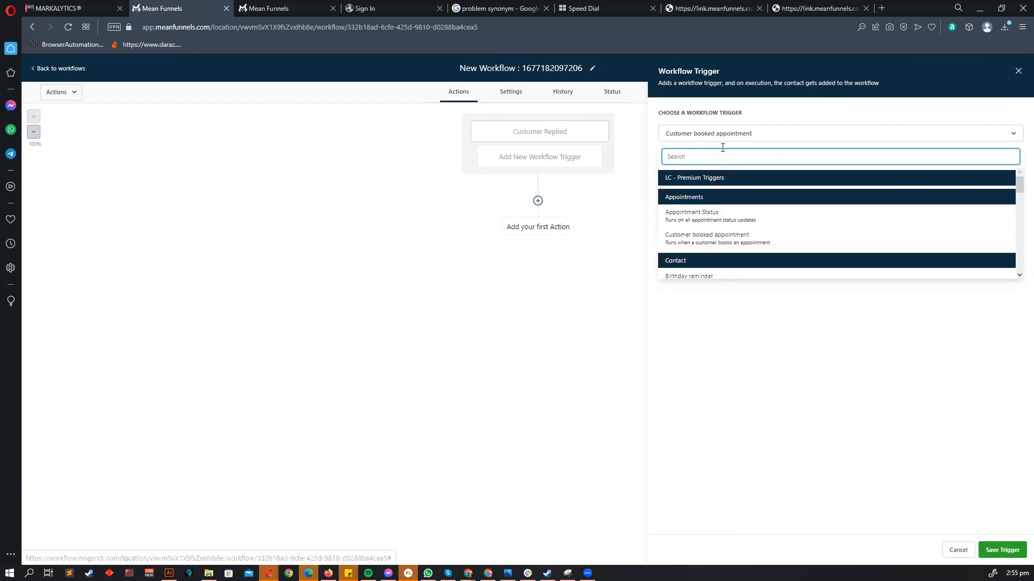
left_click(957, 551)
- Add a second Customer Replied trigger with Contains phrase 'Excited'
left_click(543, 155)
type("cusd")
key("BackSpace")
type("t")
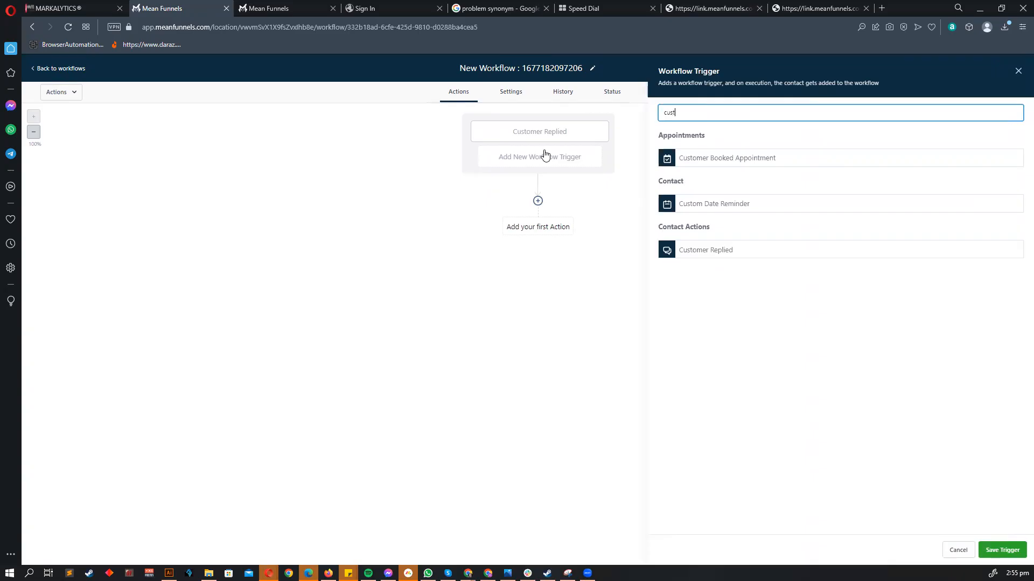
left_click(709, 255)
left_click(681, 206)
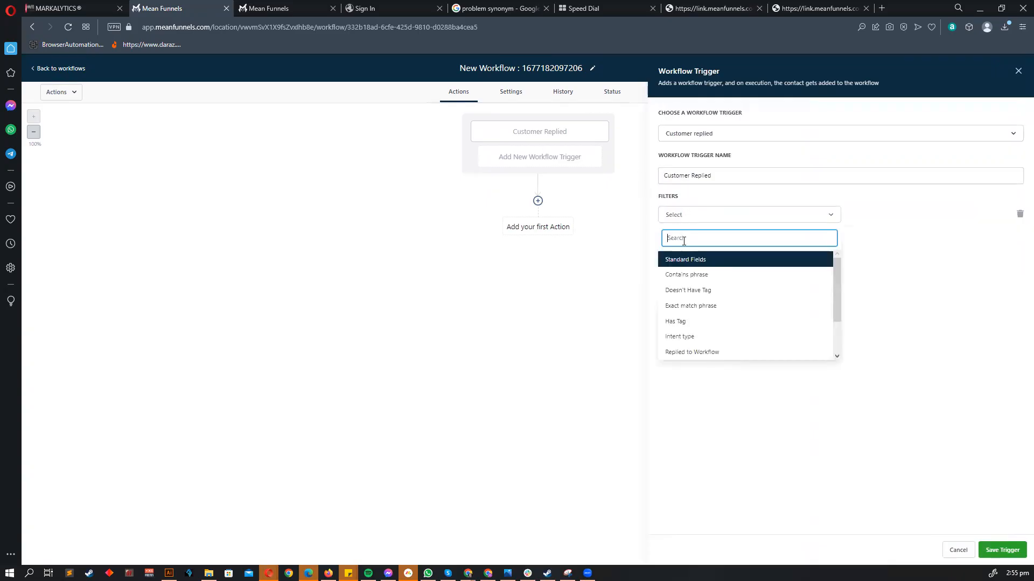
left_click(888, 223)
left_click(888, 222)
type("Ex")
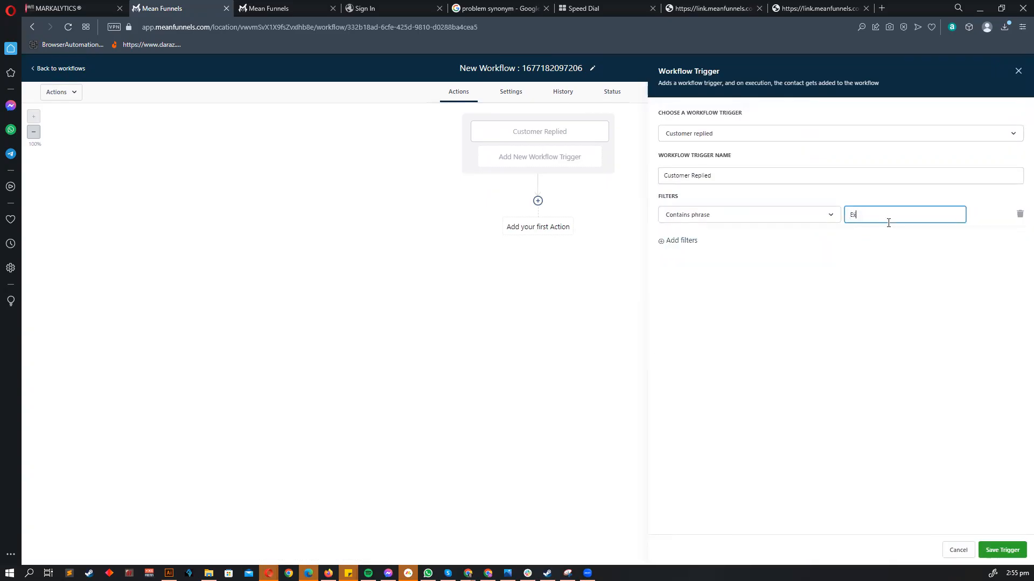
type("cited")
left_click(1002, 549)
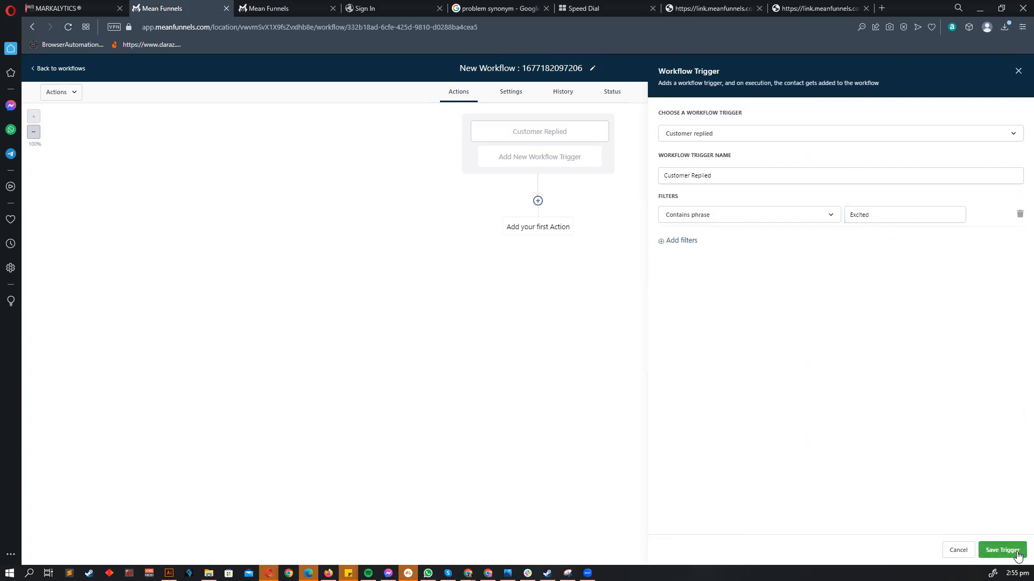
- Add a third Customer Replied trigger with Contains phrase 'Overwhelmed'
left_click(573, 164)
type("custome")
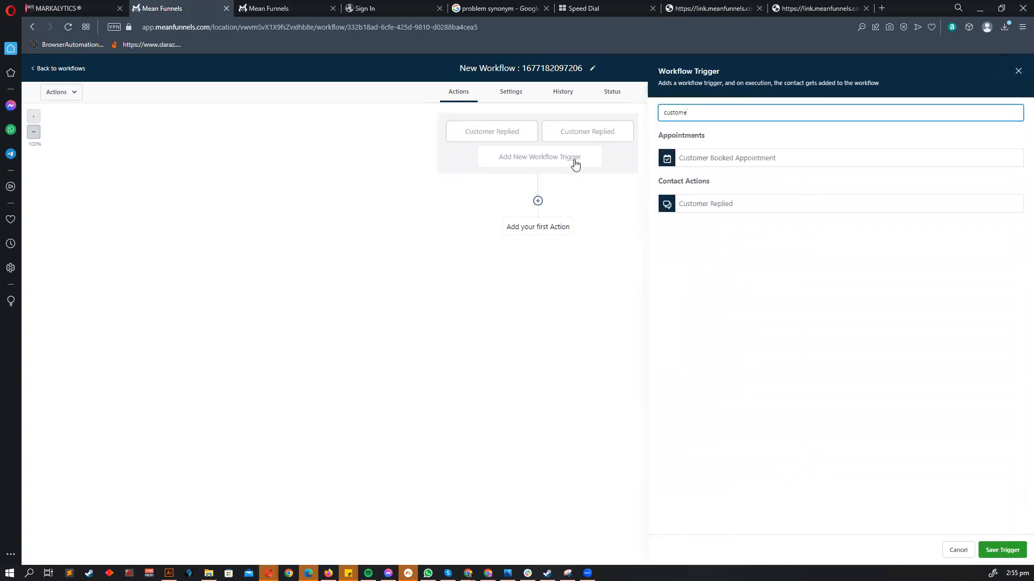
left_click(680, 205)
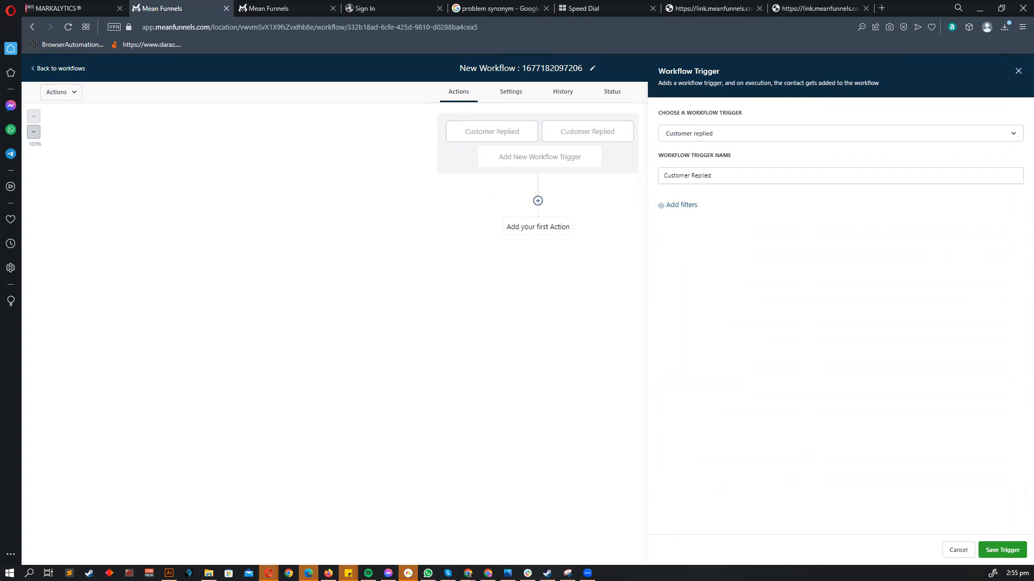
left_click(677, 207)
left_click(695, 215)
left_click(694, 273)
left_click(898, 212)
type("Overwgehelmed")
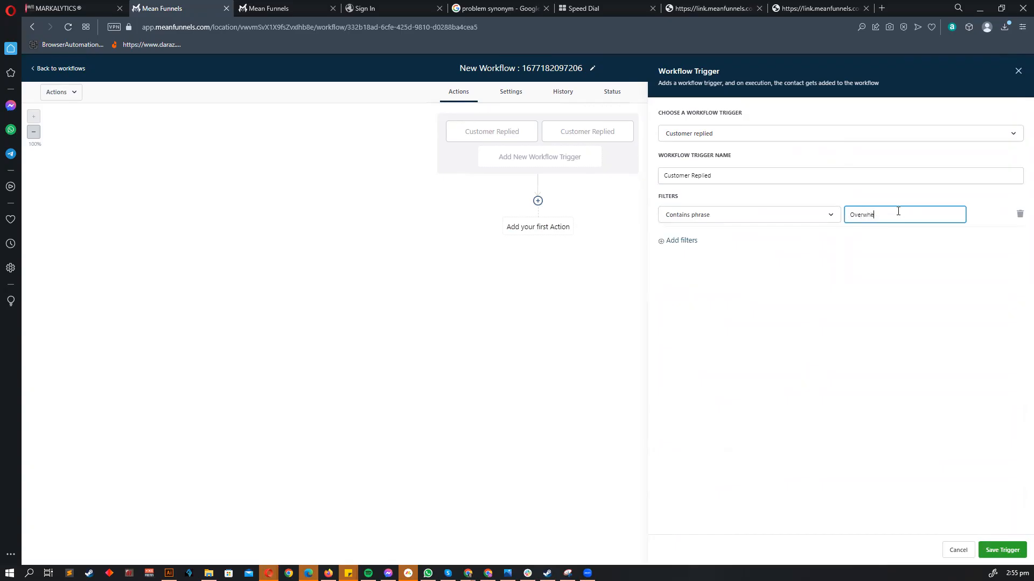
left_click(950, 552)
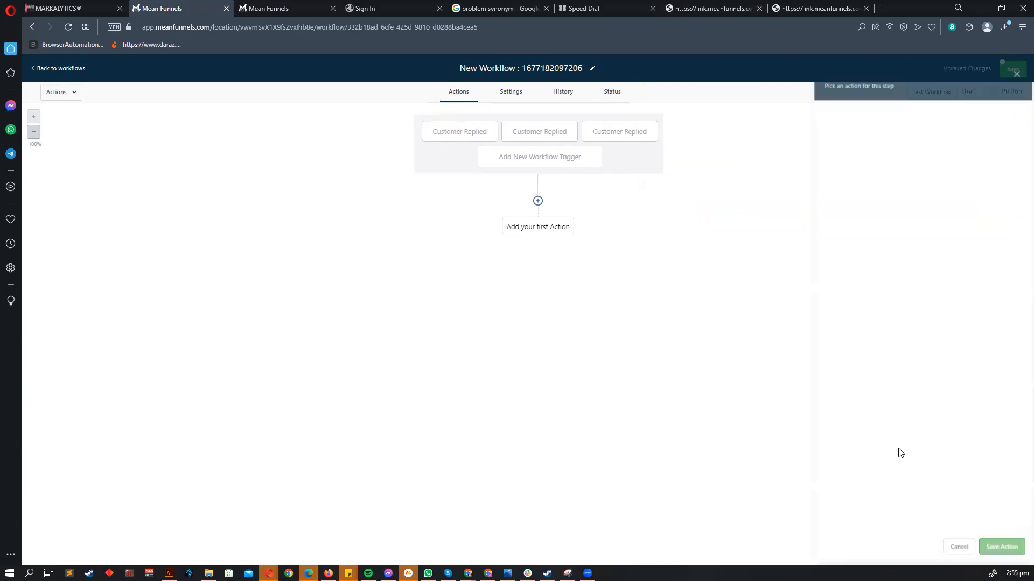
- Review the second and third triggers' filter phrases, then begin adding a first action
left_click(525, 133)
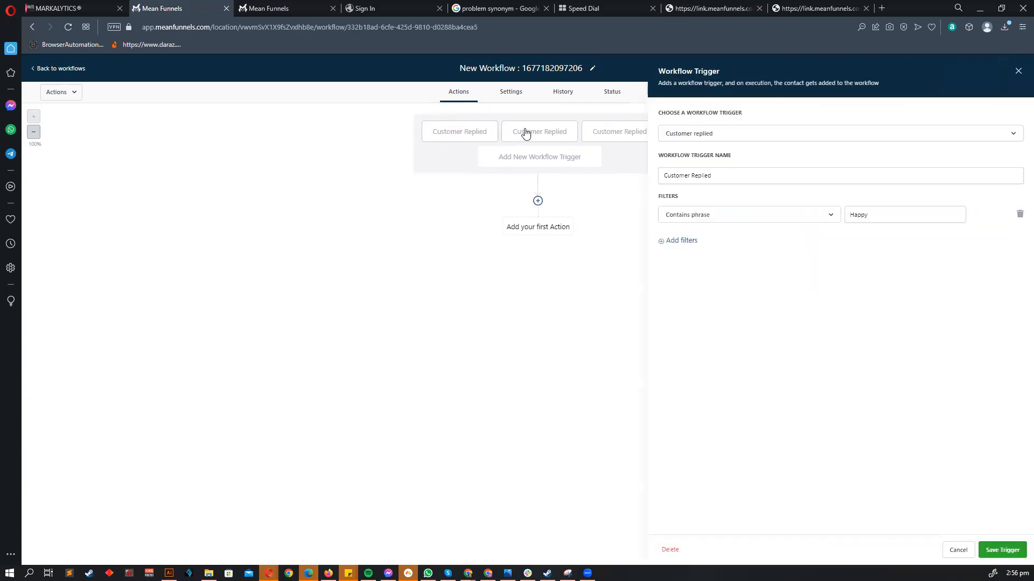
left_click(617, 133)
left_click(957, 551)
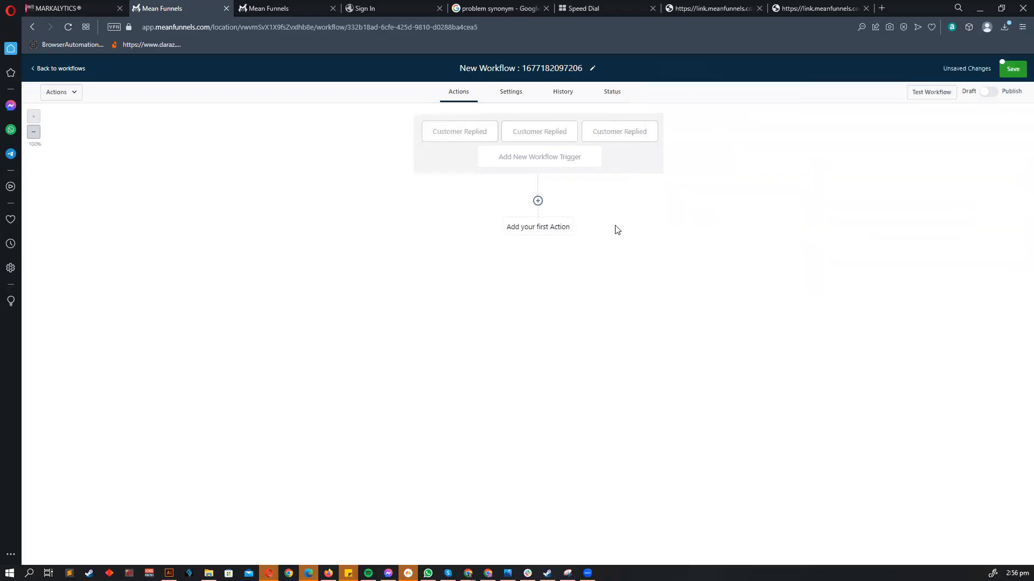
left_click(538, 201)
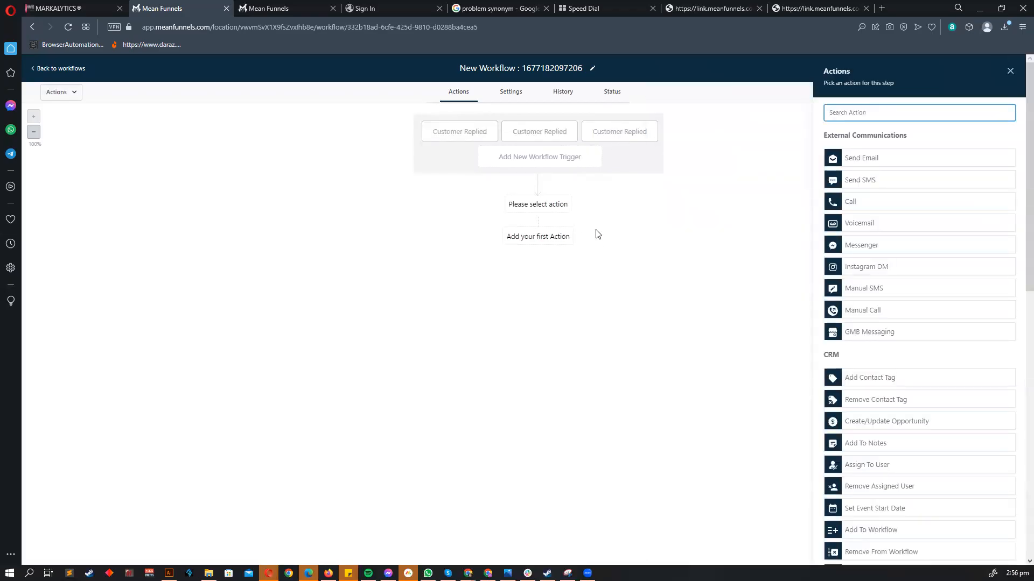
left_click(860, 178)
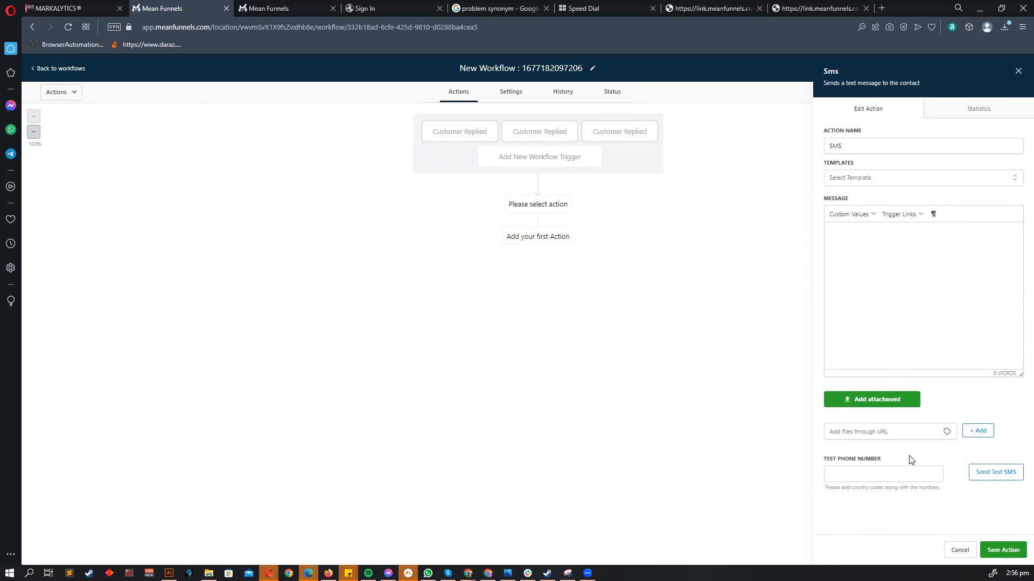
left_click(960, 550)
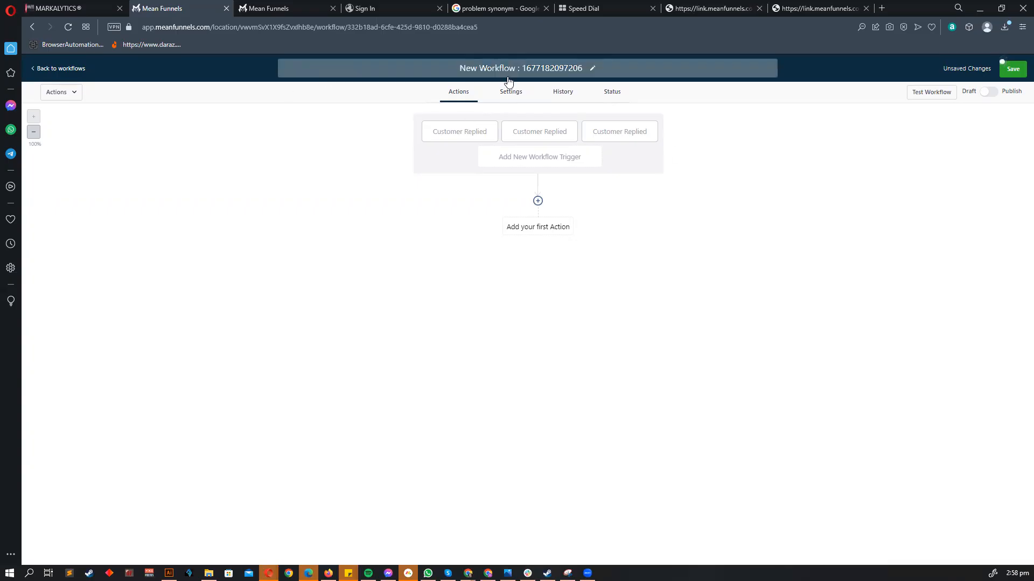
- Discard the unsaved new workflow and open the 03 - Contact Action triggers workflow
left_click(60, 68)
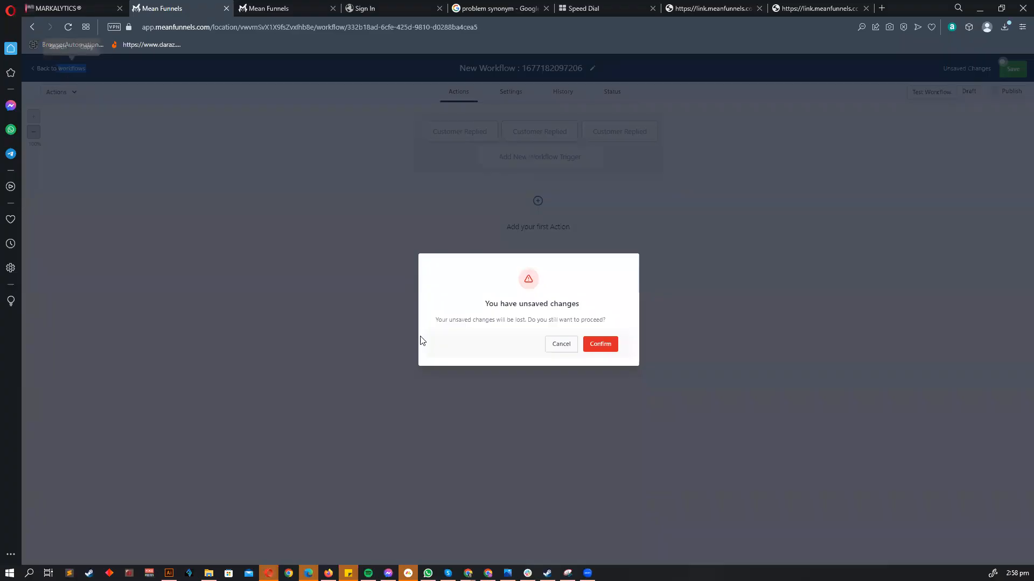
left_click(606, 350)
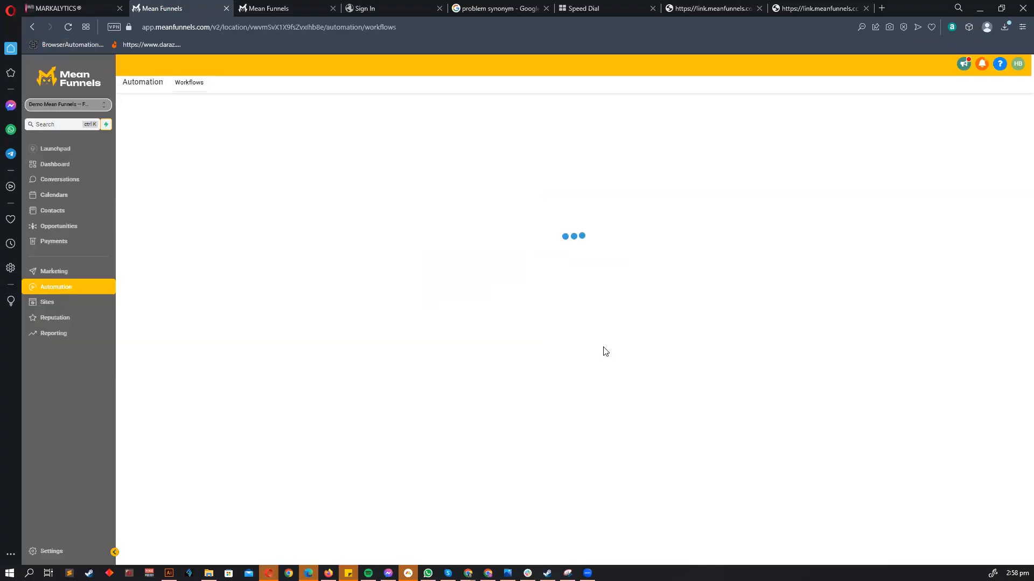
left_click(390, 251)
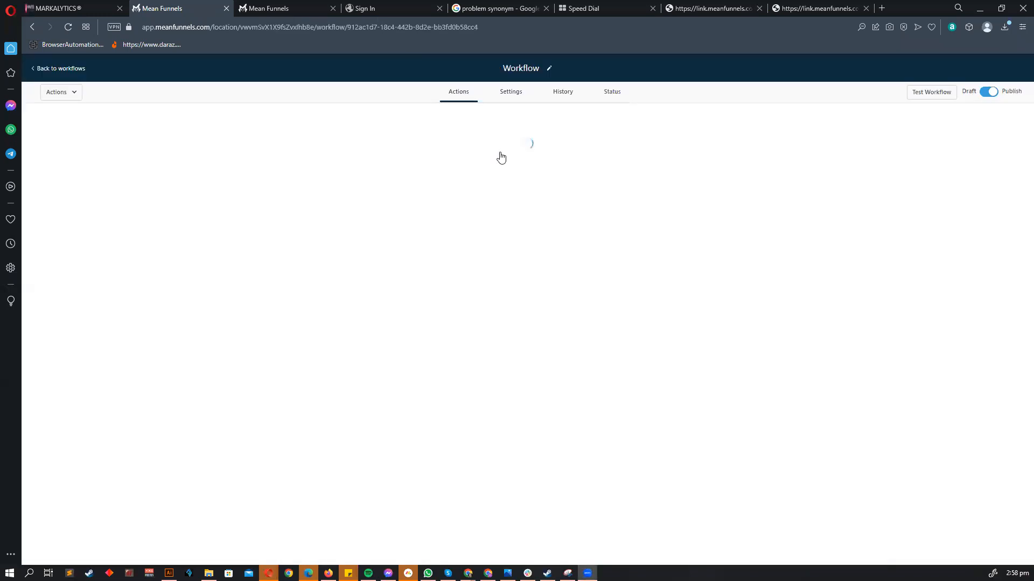
- Look at the Order Form Submission trigger, then try a 'Form is' filter on Form Submitted and cancel it
left_click(467, 133)
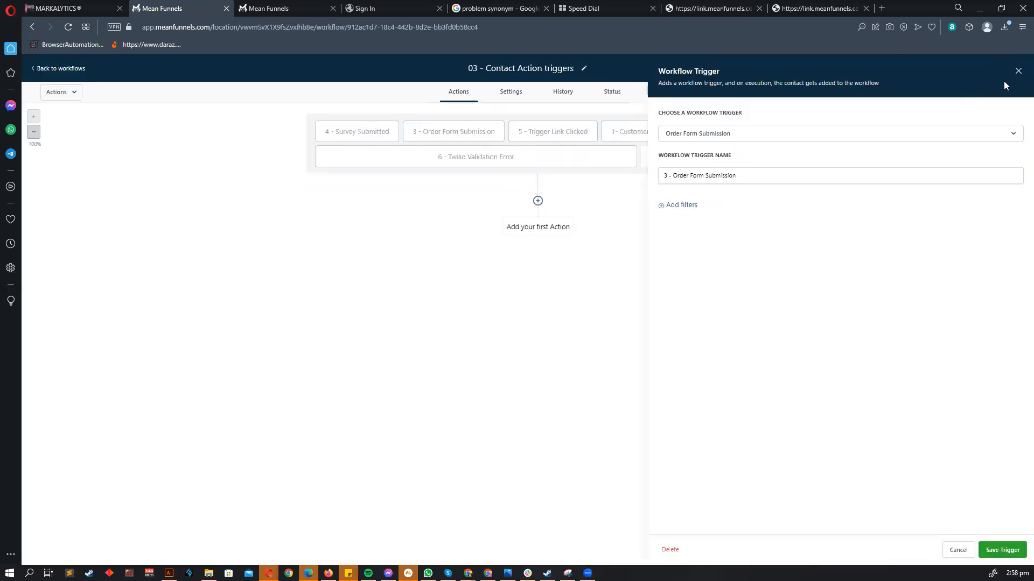
left_click(1018, 70)
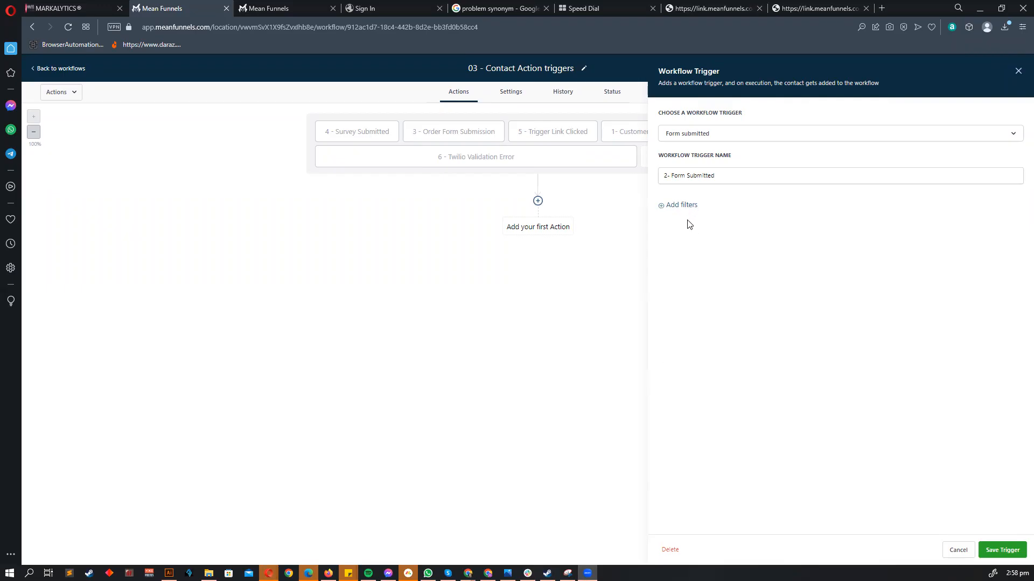
left_click(678, 205)
left_click(679, 215)
left_click(711, 272)
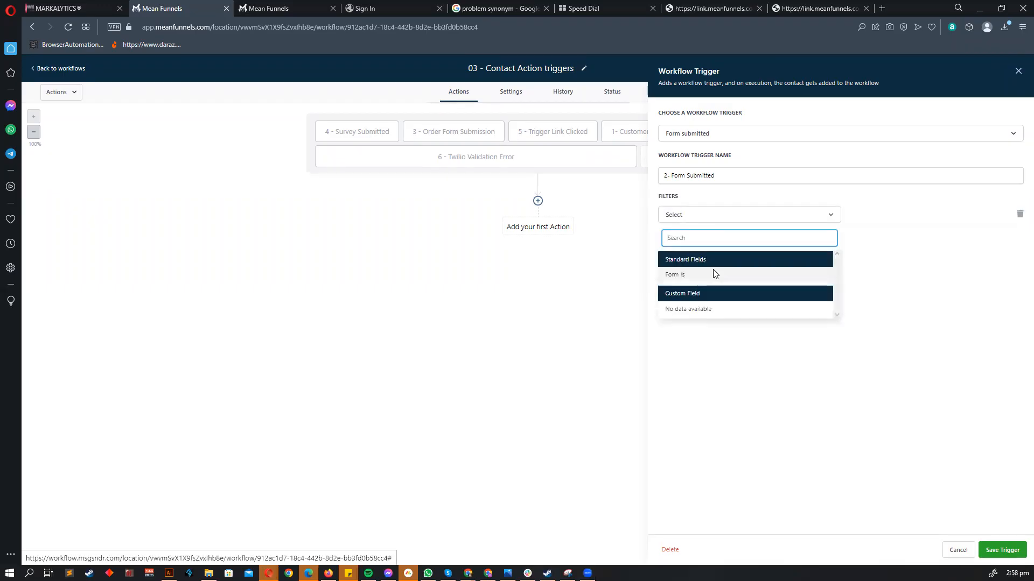
left_click(886, 214)
left_click(881, 215)
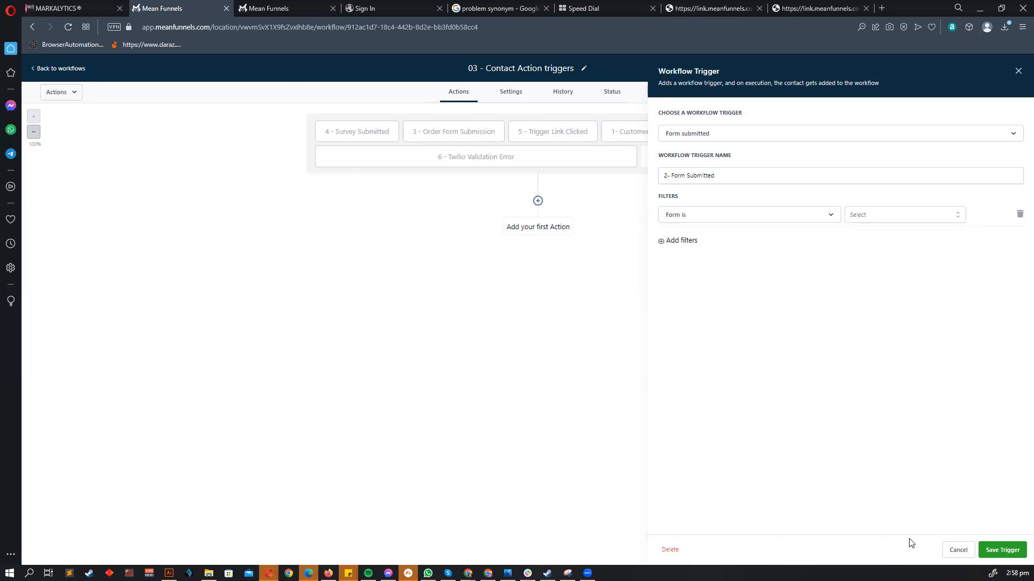
left_click(950, 548)
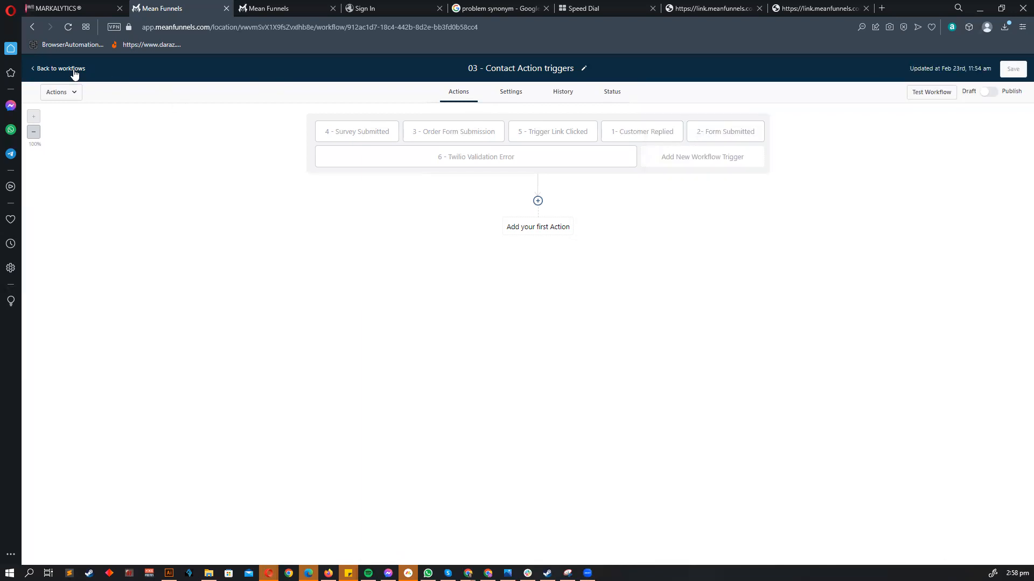
- Leave the workflows and start a new form in the Sites forms builder
left_click(73, 69)
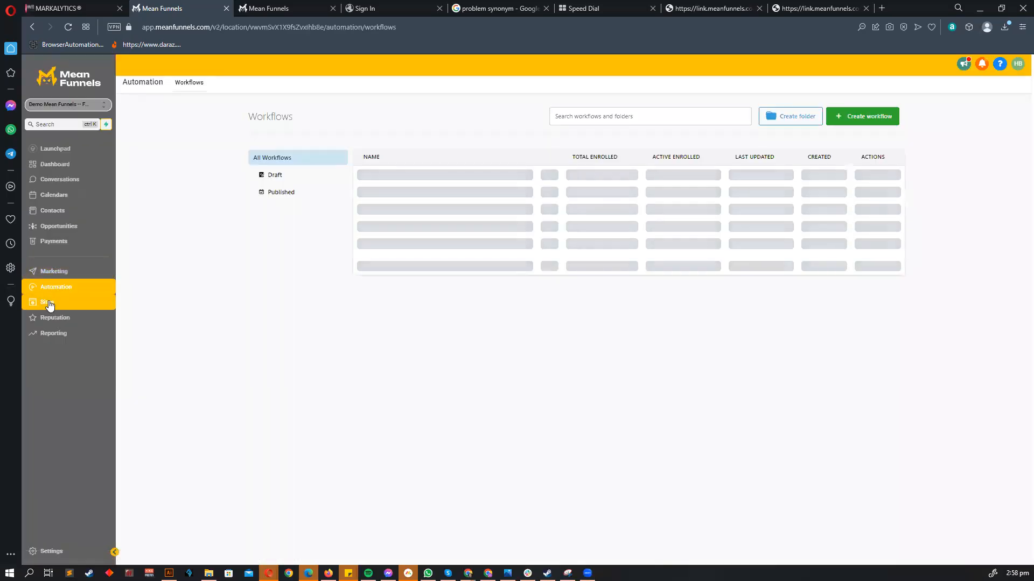
left_click(47, 303)
mouse_move(371, 85)
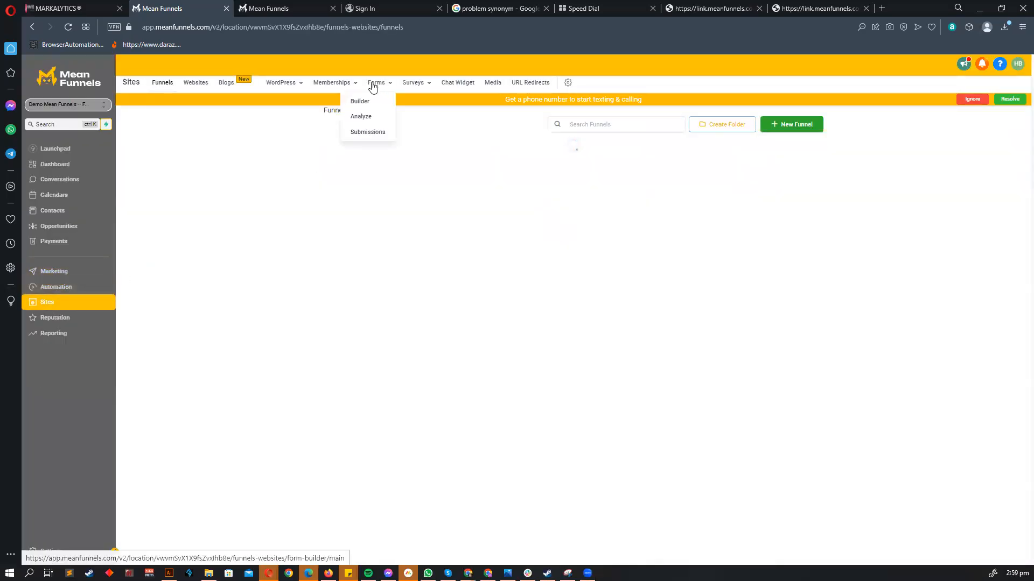
left_click(360, 101)
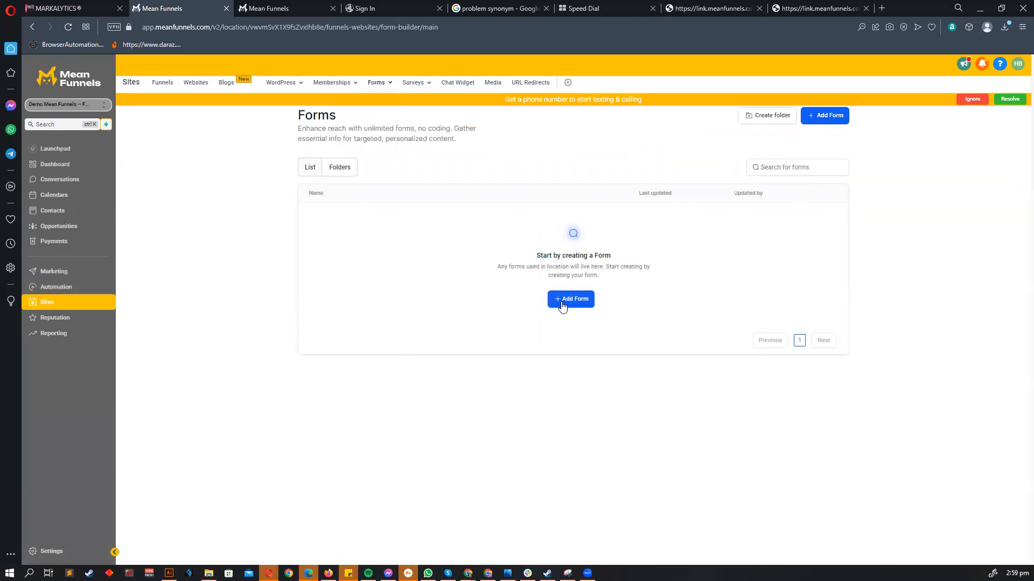
left_click(562, 306)
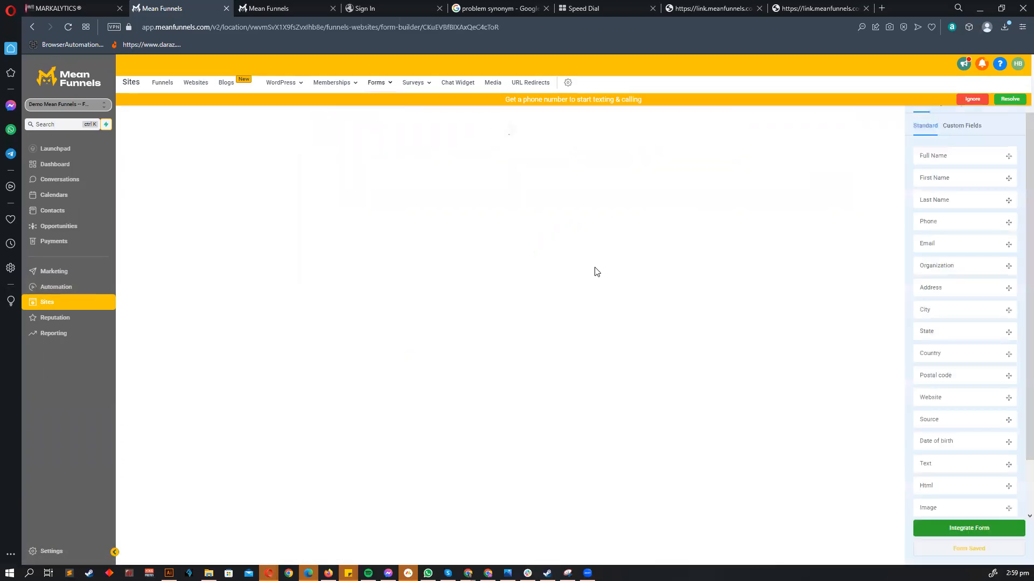
- Add First Name, Last Name, Phone and Email fields, making First and Last Name required
left_click_drag(939, 177, 572, 153)
left_click_drag(948, 200, 517, 226)
left_click_drag(939, 221, 579, 255)
left_click_drag(946, 238, 480, 308)
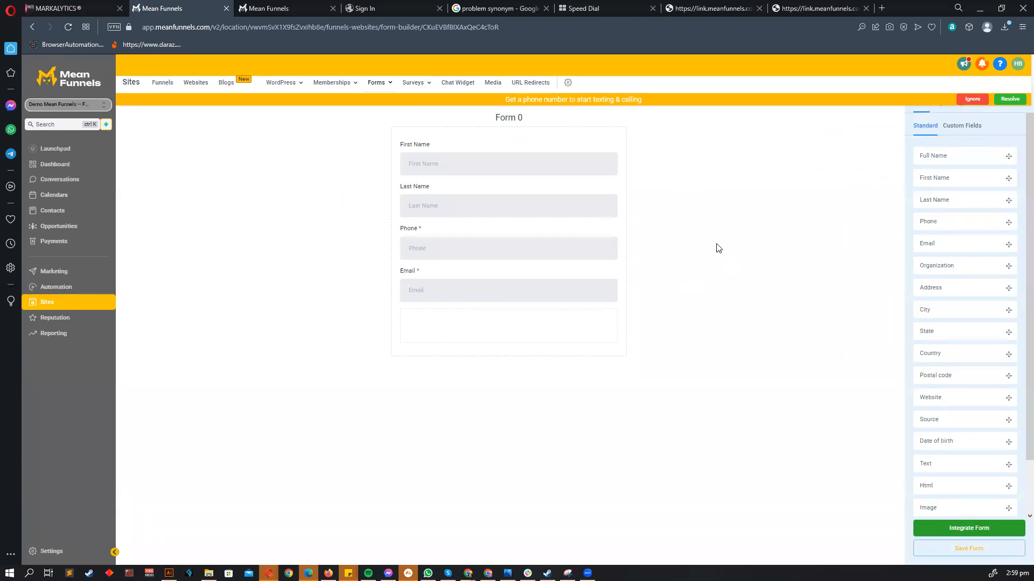
left_click(466, 215)
left_click(940, 235)
left_click(468, 169)
left_click(940, 236)
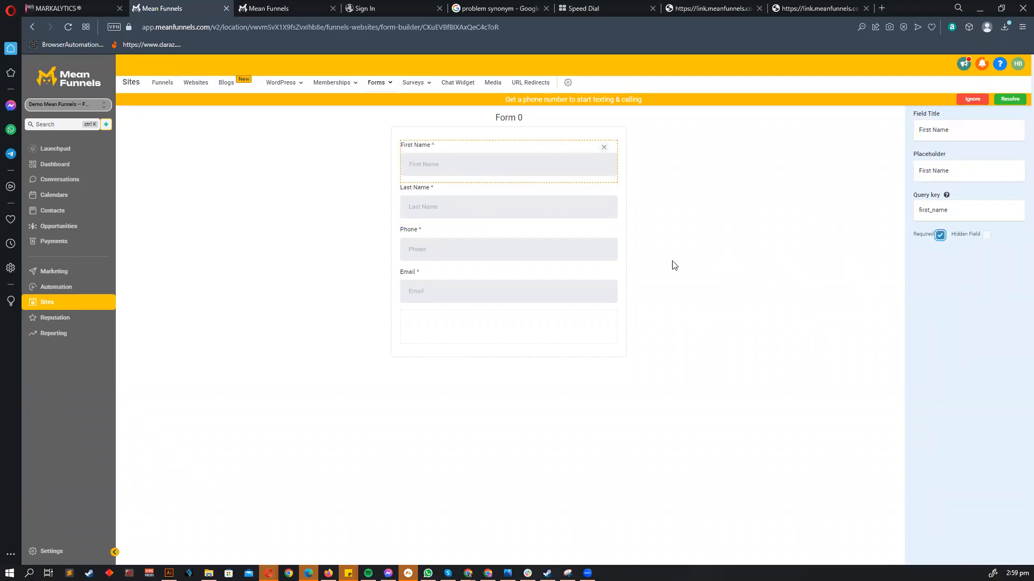
left_click(682, 309)
- Add a centered, full-width 'Submit' button below Email with slightly rounded corners
scroll(964, 491, "down", 1)
left_click_drag(964, 491, 429, 326)
left_click(429, 326)
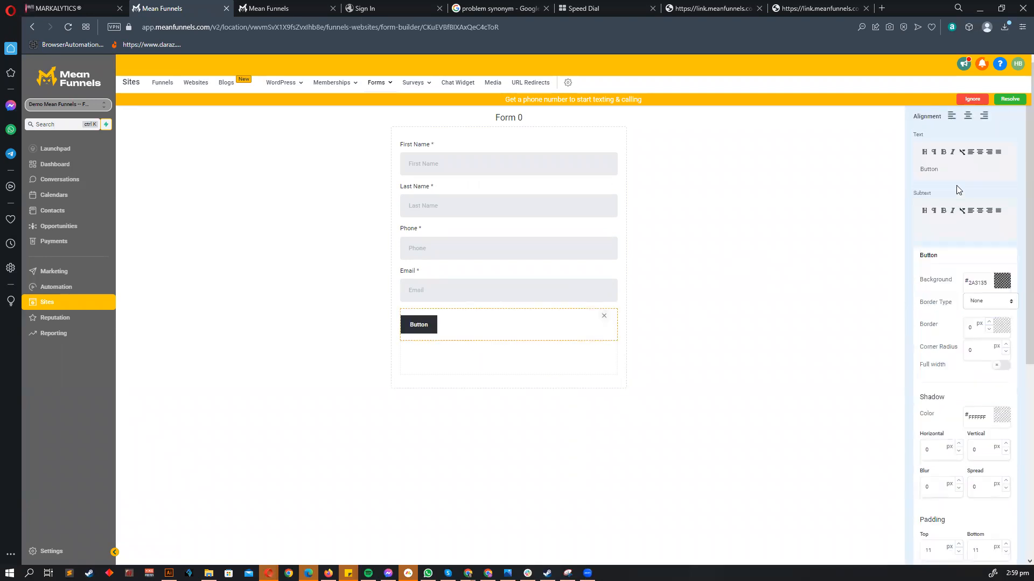
key("BackSpace")
key("BackSpace")
key("BackSpace")
key("BackSpace")
key("BackSpace")
key("BackSpace")
type("Submit")
left_click(968, 118)
scroll(978, 364, "down", 1)
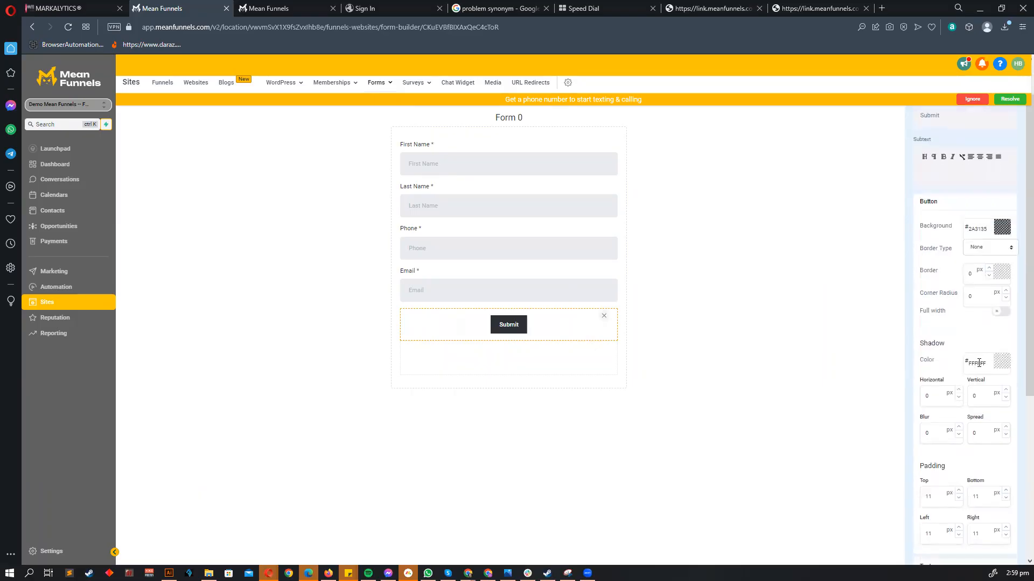
left_click(1001, 311)
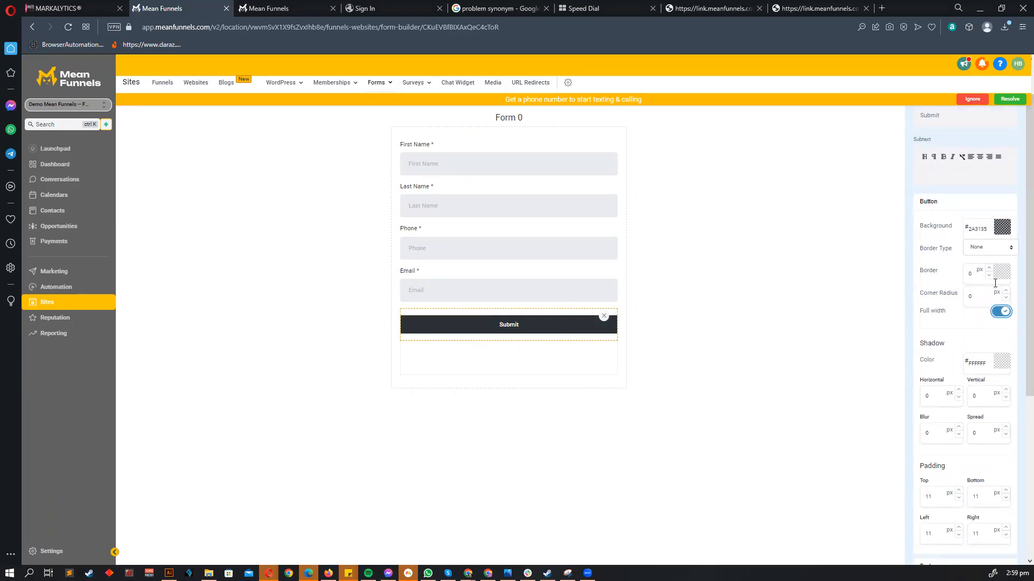
triple_click(1005, 291)
left_click(777, 334)
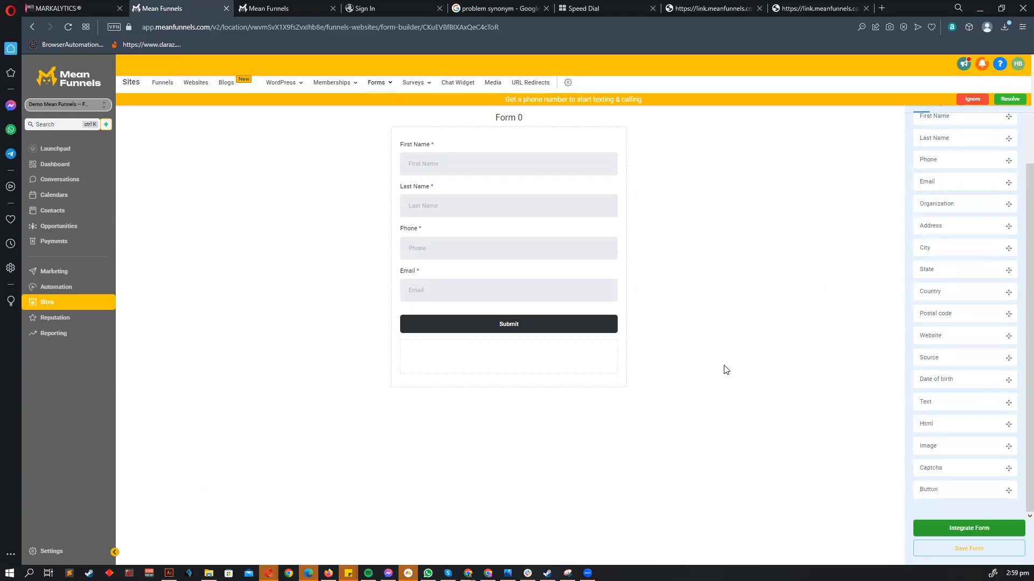
- Rename the form 'Training form' and save it
left_click(973, 99)
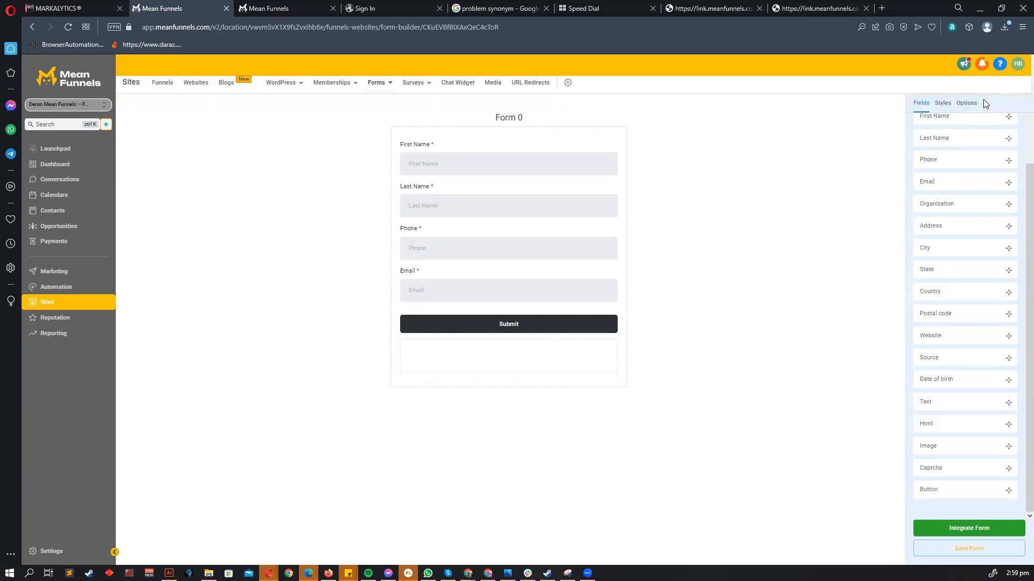
left_click(968, 103)
triple_click(961, 159)
type("Training fo")
type("mr")
key("BackSpace")
key("BackSpace")
type("rm")
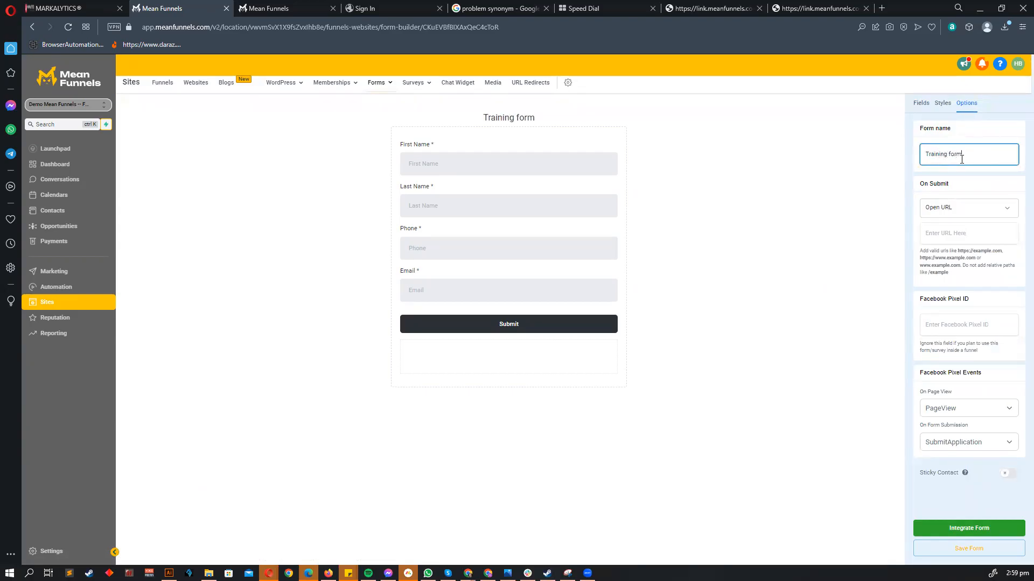
left_click(960, 559)
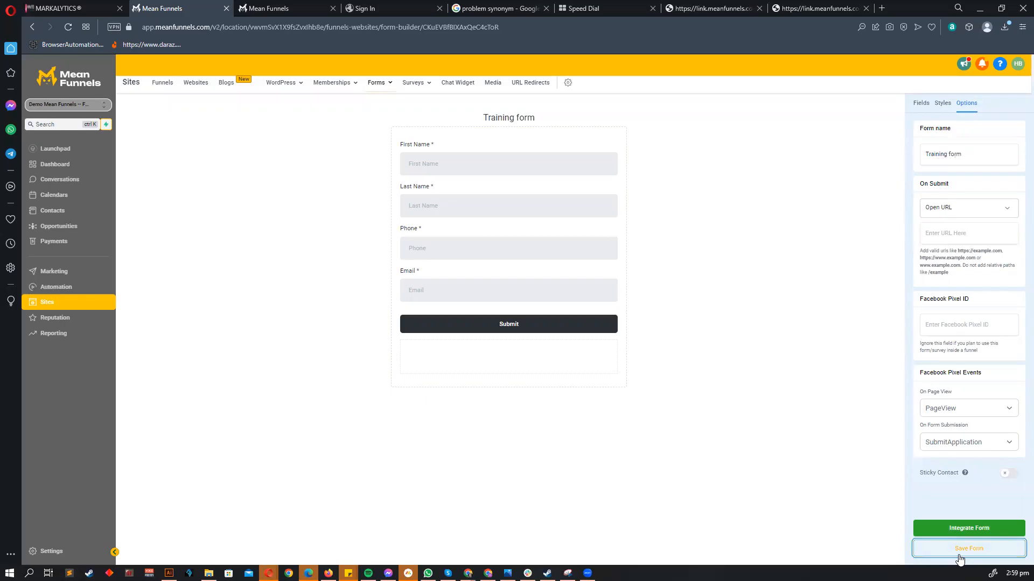
left_click(64, 284)
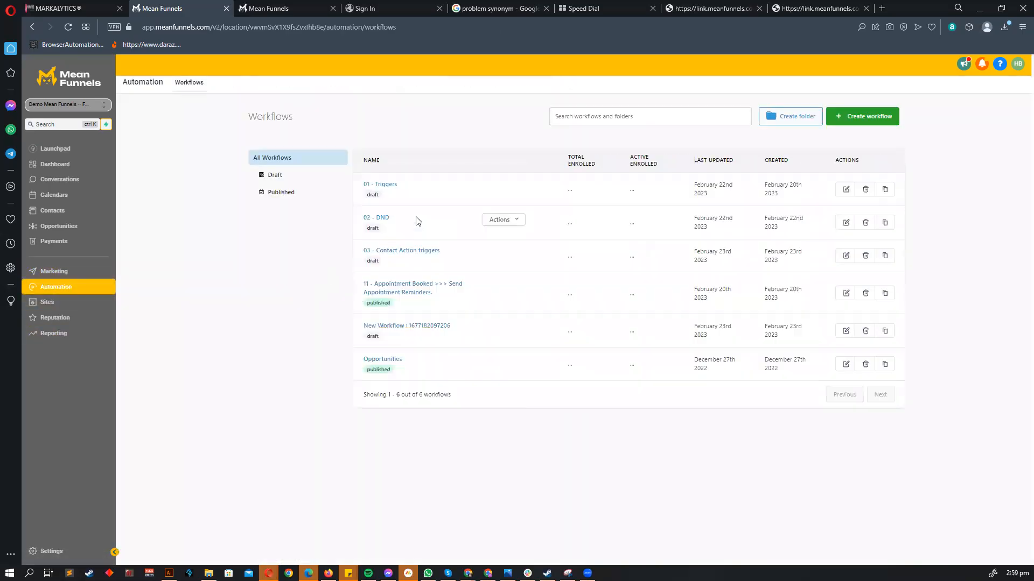
- In 03 - Contact Action triggers, filter the 2- Form Submitted trigger on 'Form is' Training form
left_click(397, 252)
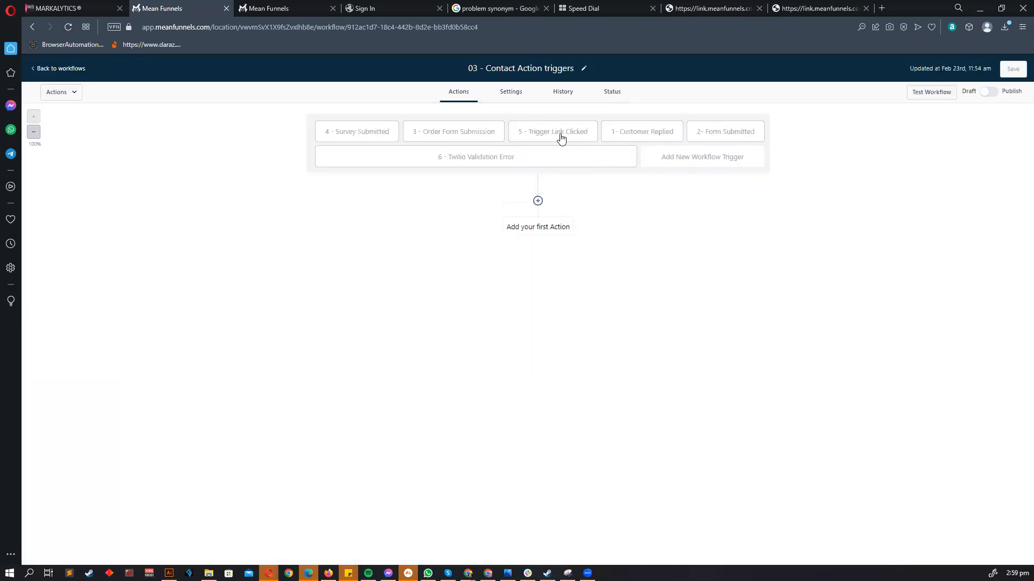
left_click(713, 132)
left_click(680, 207)
left_click(679, 218)
left_click(688, 275)
left_click(905, 215)
left_click(875, 254)
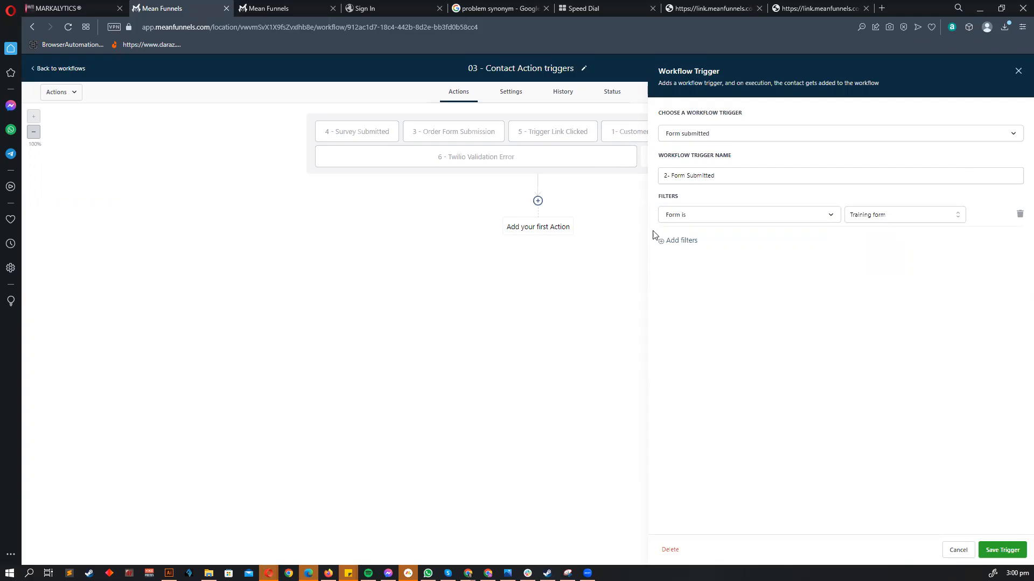
- Remove an empty second filter row, save the trigger and workflow, and return to the list
left_click(681, 240)
left_click(681, 239)
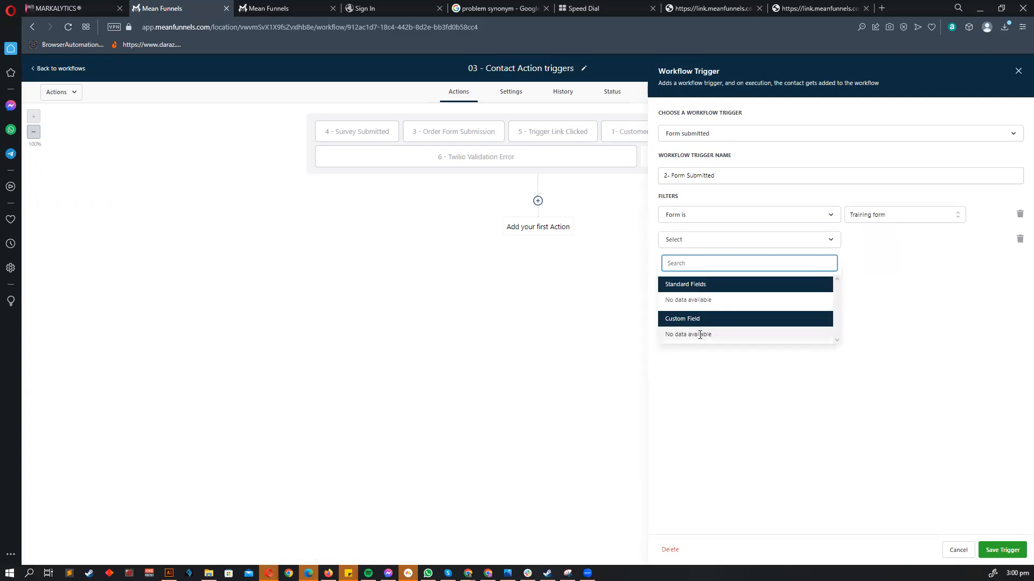
left_click(730, 348)
left_click(691, 239)
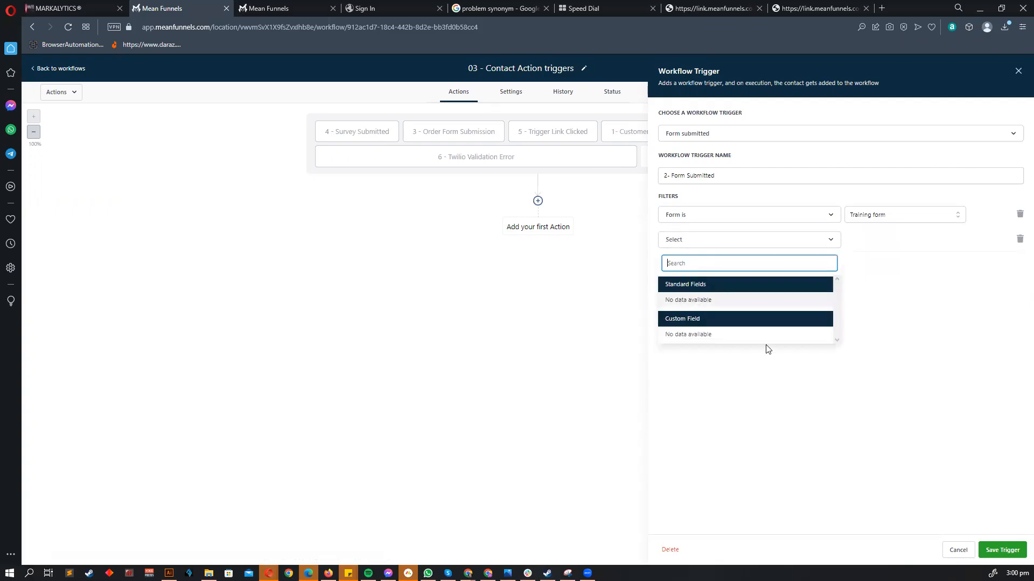
left_click(839, 339)
left_click(1020, 239)
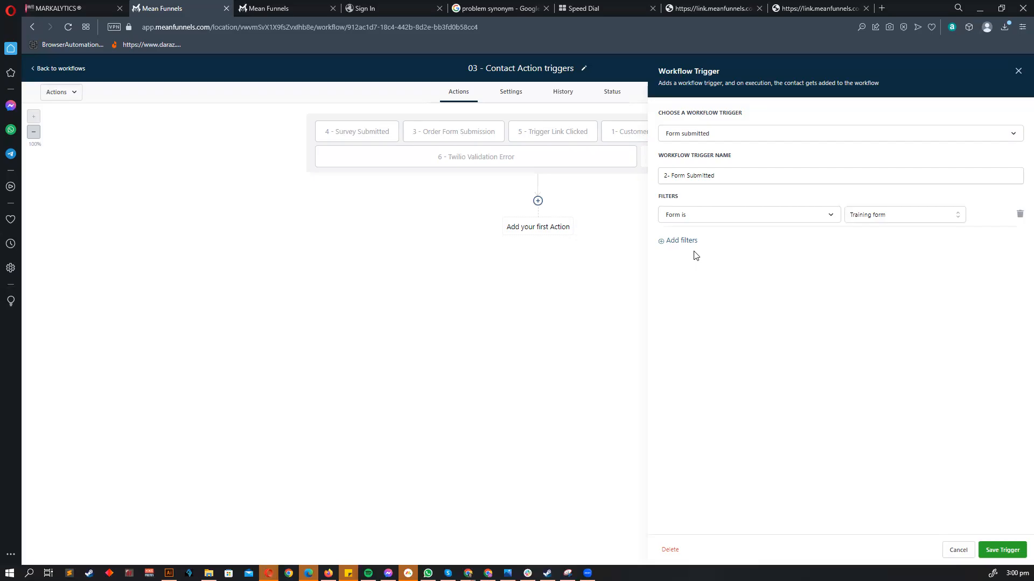
left_click(1001, 550)
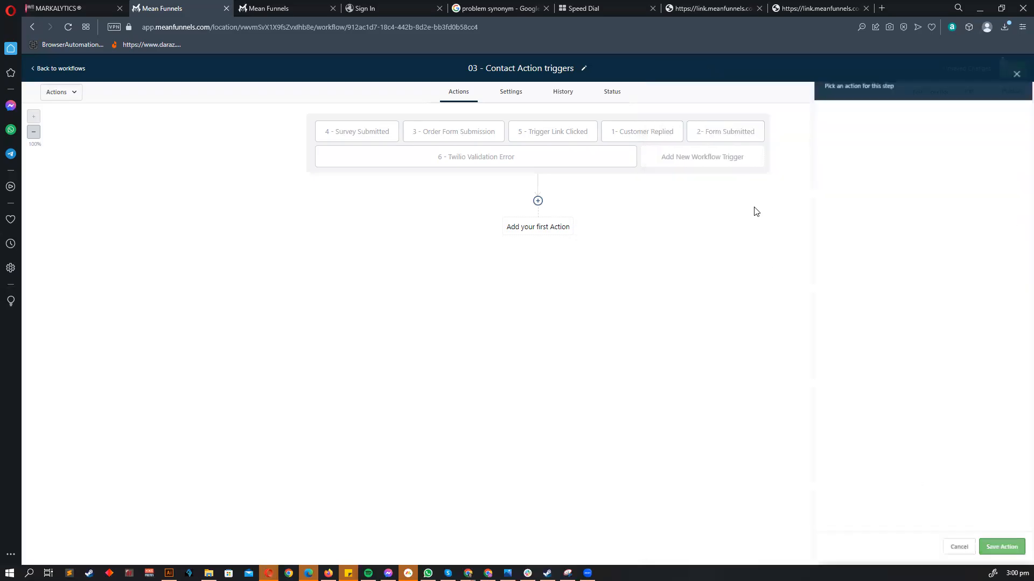
left_click(1005, 69)
left_click(60, 68)
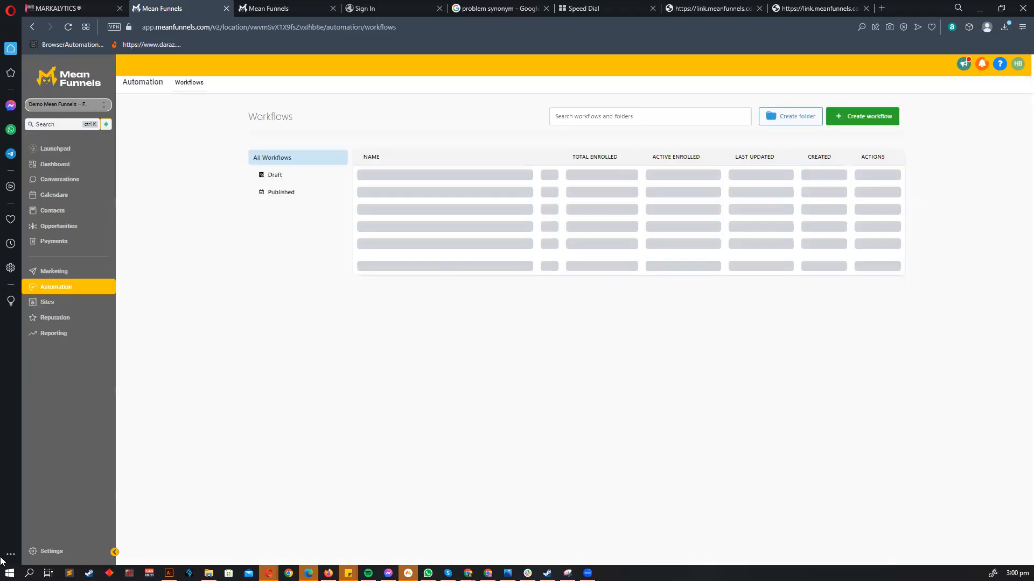
- Create a Radio Select custom field 'What services do you need?' in the Additional Info group
left_click(40, 555)
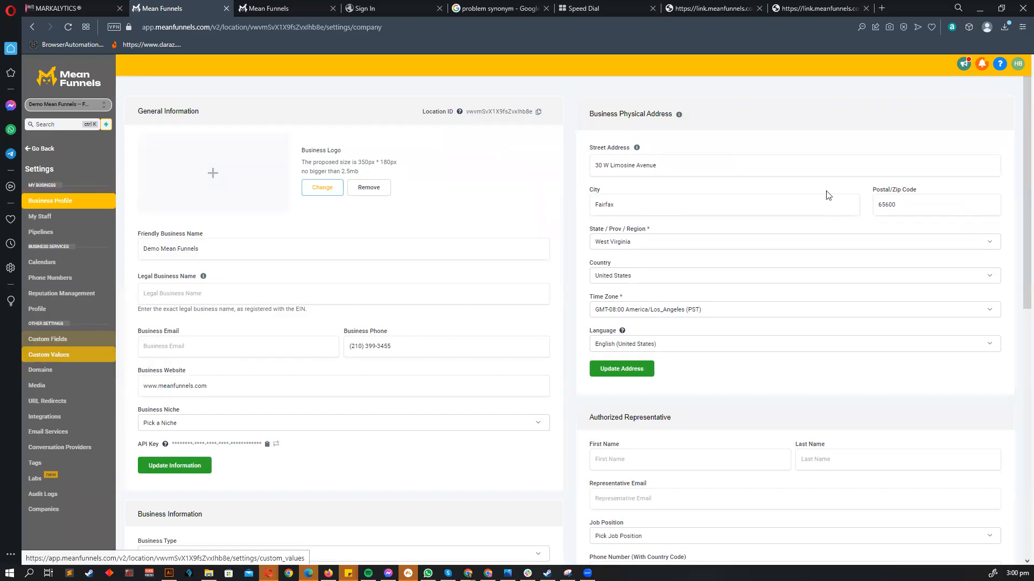
left_click(972, 82)
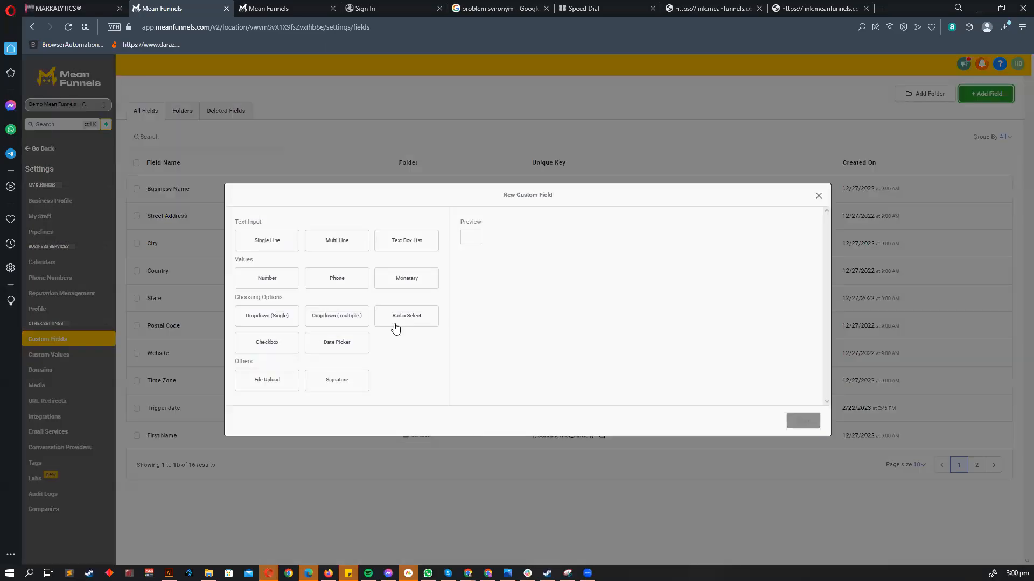
left_click(407, 315)
left_click(803, 421)
left_click(336, 257)
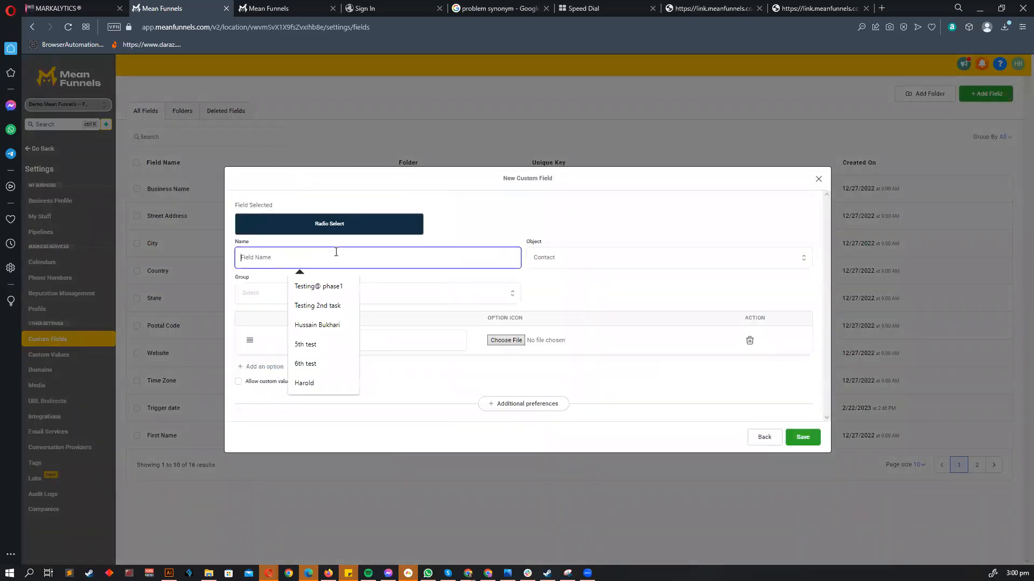
type("What services do you need?")
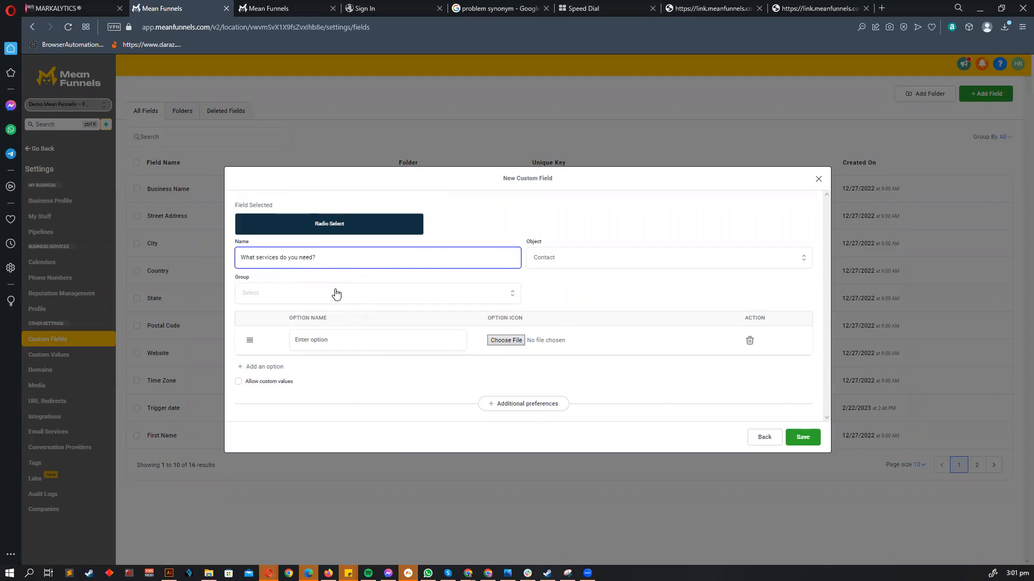
left_click(325, 296)
left_click(277, 359)
- Copy 'On Going Optimization' from the Illustrator mind map and paste it as the first option
left_click(337, 343)
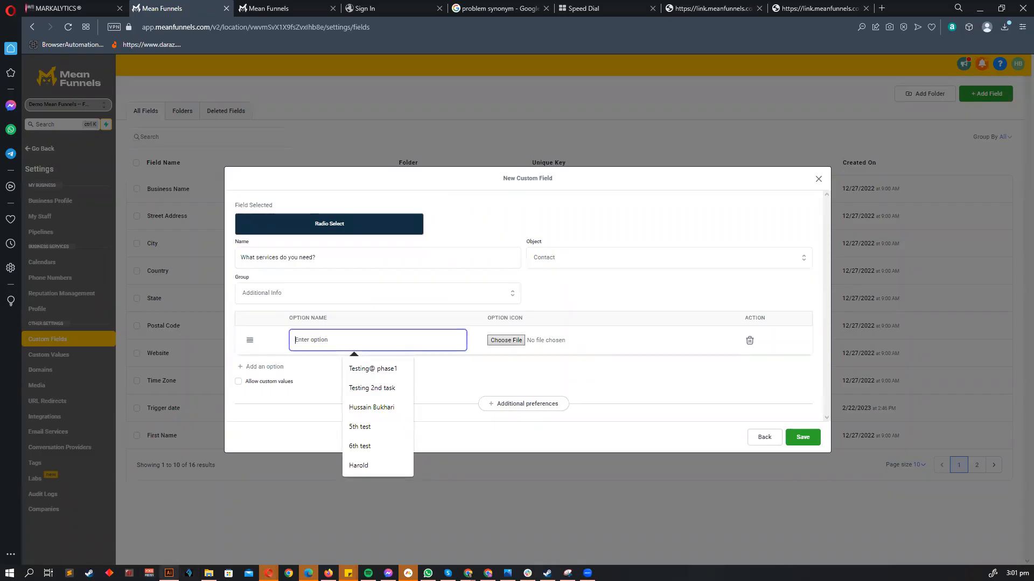
left_click(168, 573)
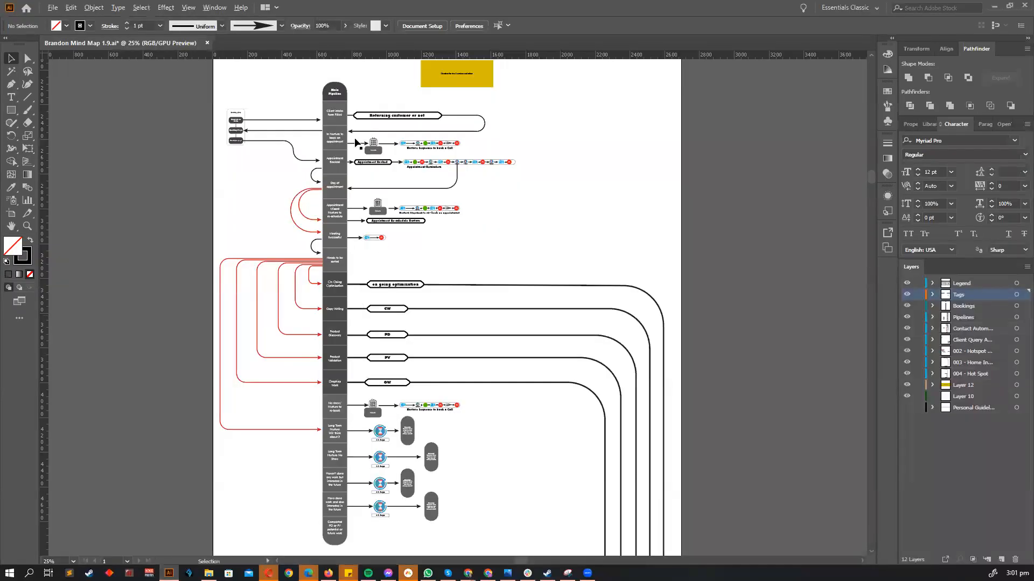
scroll(353, 300, "up", 7)
scroll(328, 230, "up", 3)
double_click(327, 230)
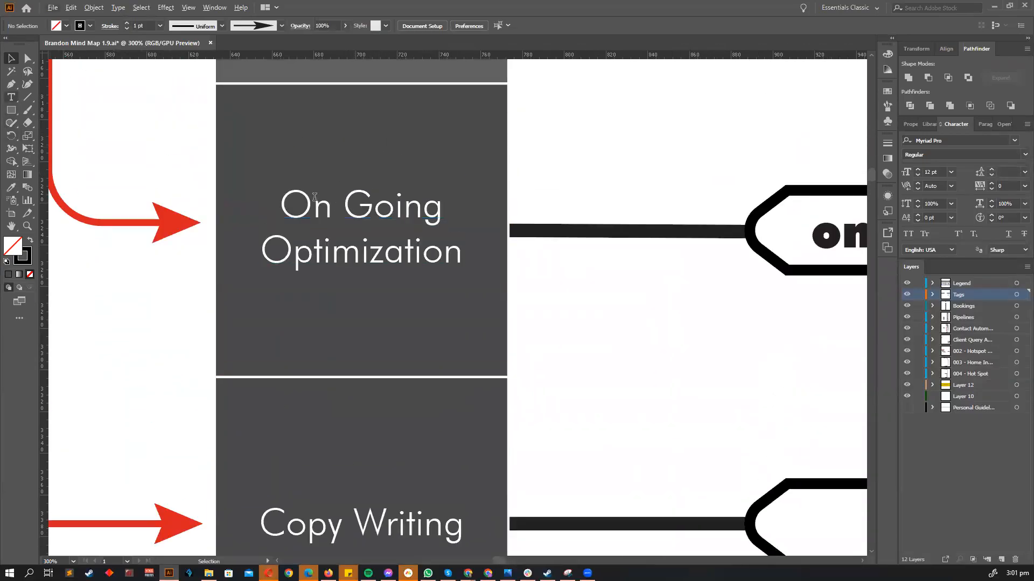
key("ctrl+a")
key("ctrl+c")
key("alt+Tab")
left_click(380, 344)
key("ctrl+v")
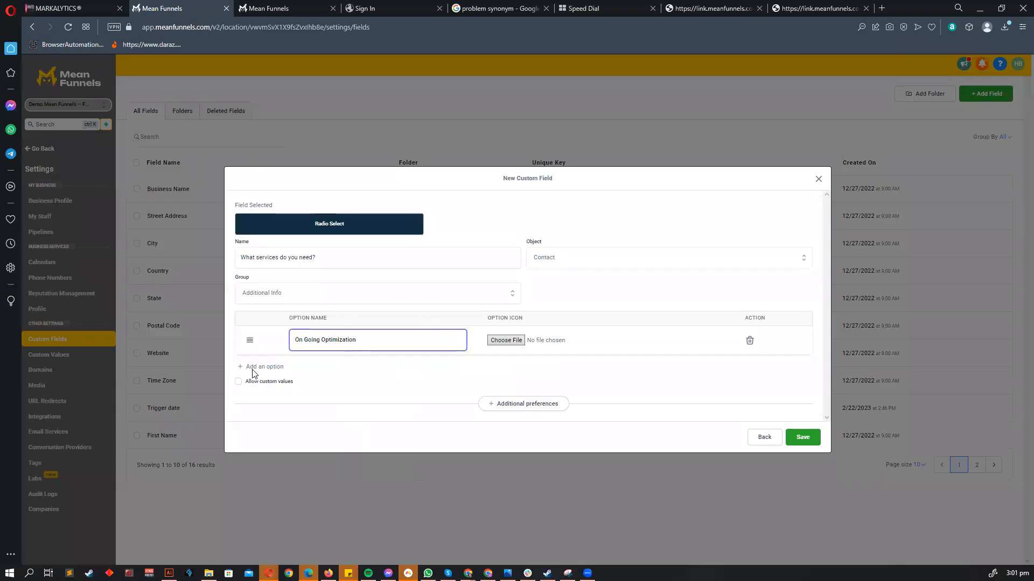
- Add options Product Delivery, a 'Pro…' option, Copy Writing and Graphics Work, then save the field
left_click(254, 368)
left_click(338, 356)
type("Product Delivery")
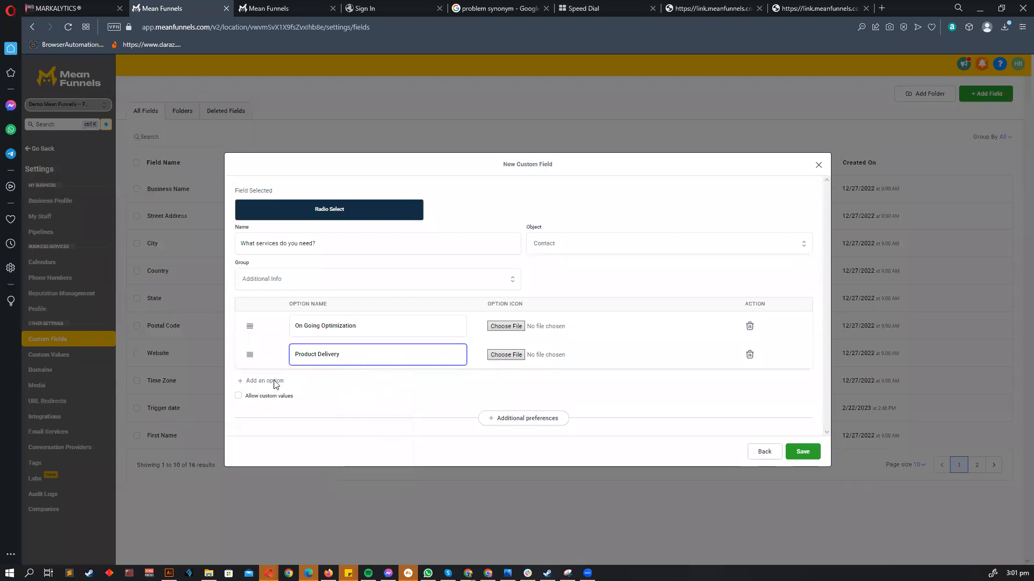
left_click(275, 382)
type("Product Validation")
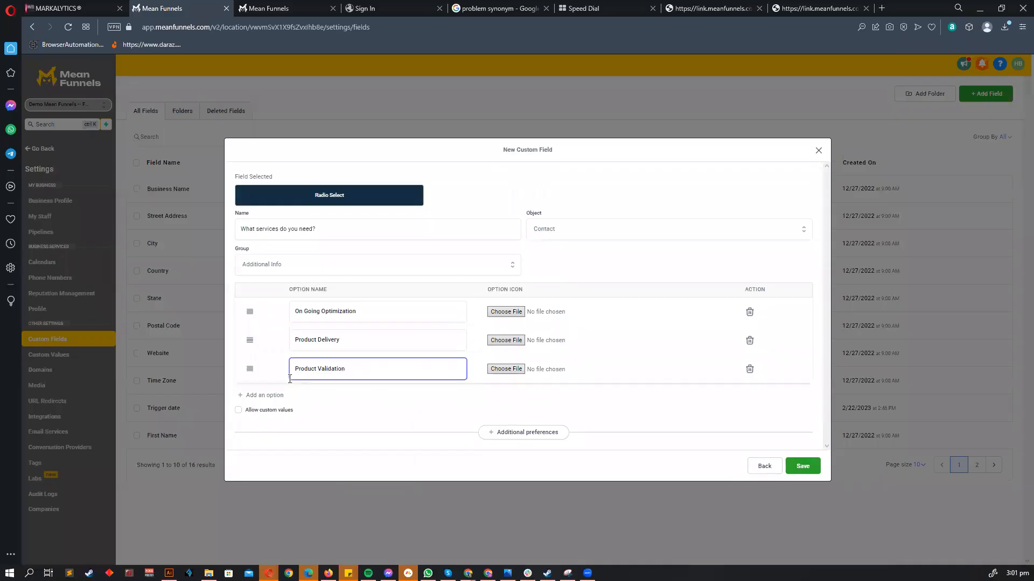
left_click(268, 397)
left_click(319, 388)
type("Copy")
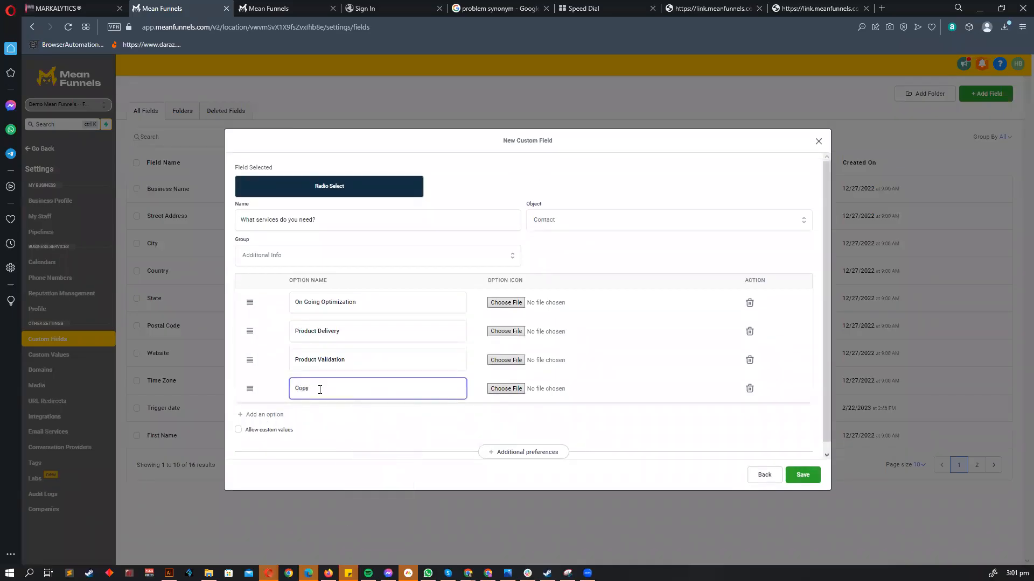
type(" Writing")
left_click(266, 414)
left_click(317, 417)
type("Graphics Work")
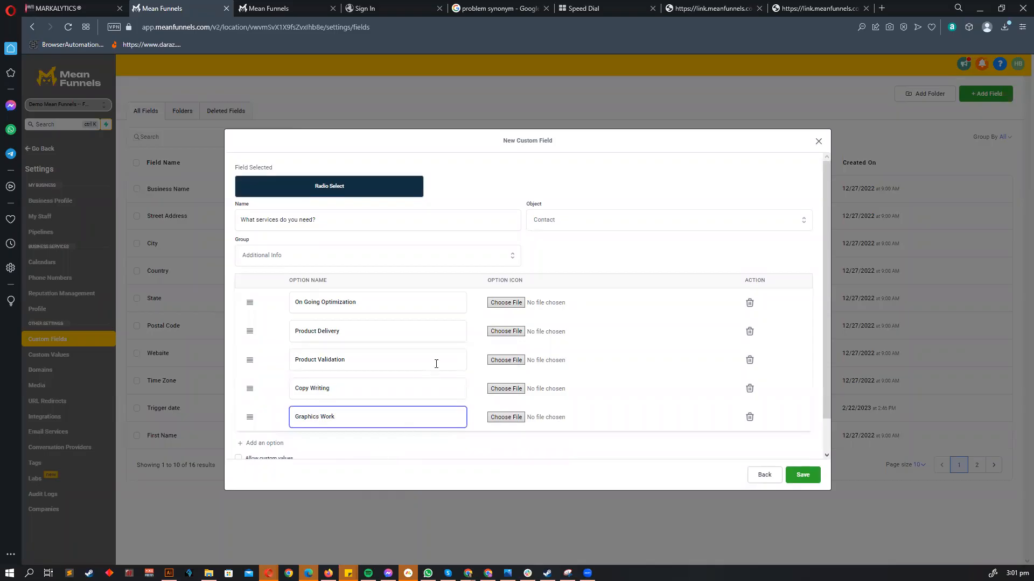
scroll(436, 364, "down", 1)
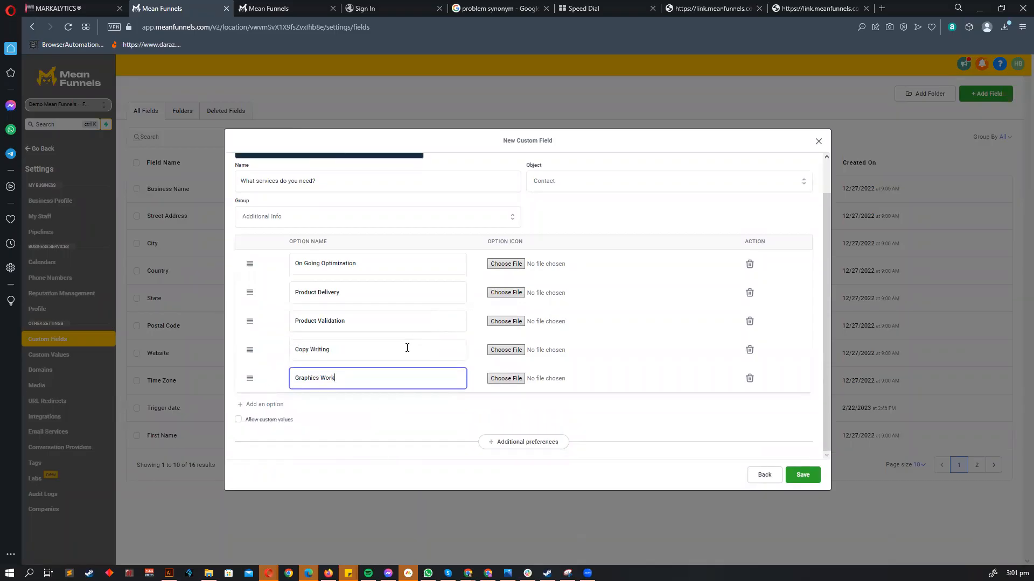
left_click(806, 481)
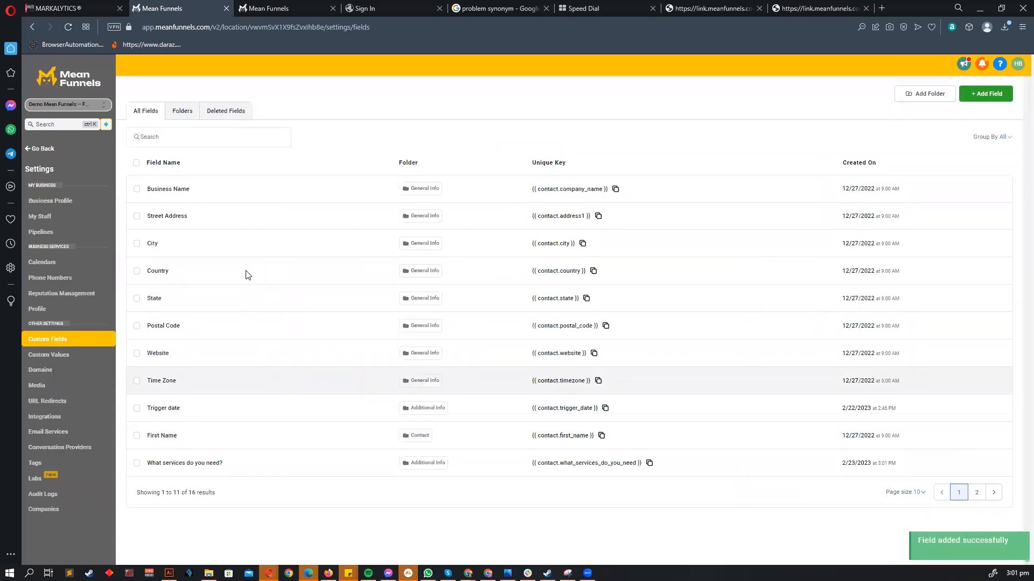
- Check the new services field in the Additional Info folder of custom fields
left_click(176, 116)
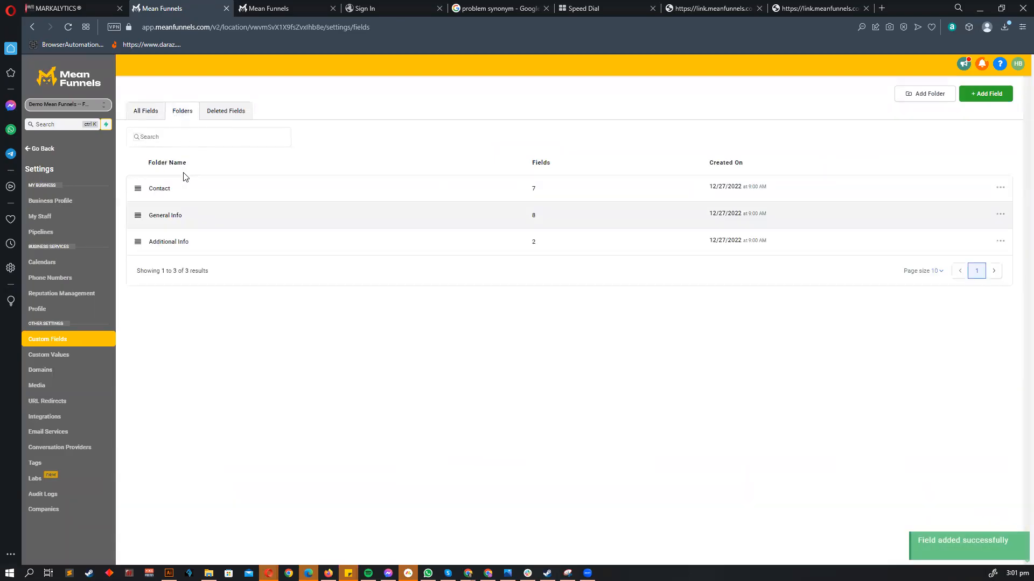
left_click(168, 240)
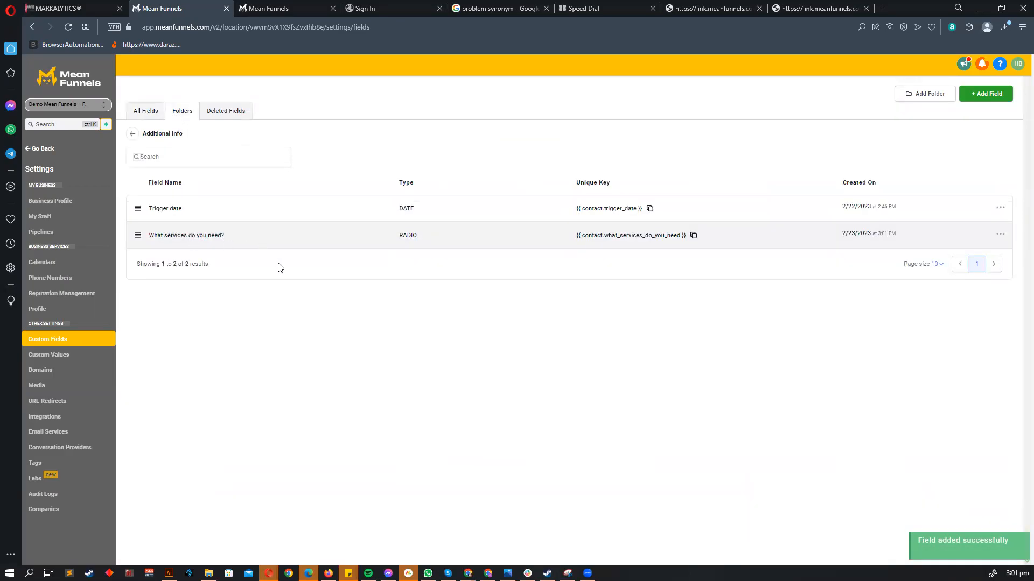
left_click_drag(225, 235, 145, 235)
left_click(272, 369)
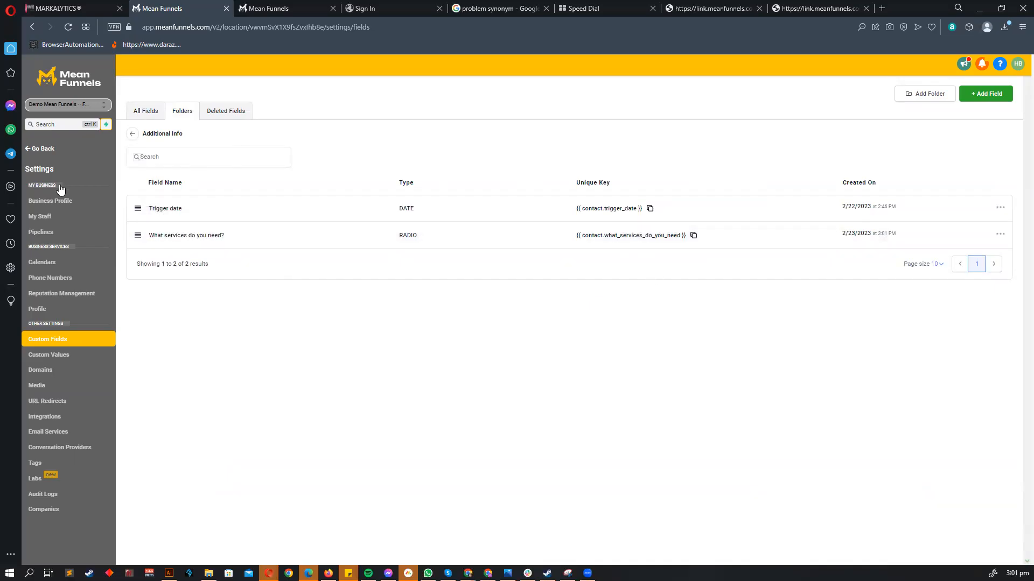
- Go to Sites > Forms and open Training form for editing
left_click(45, 148)
left_click(113, 285)
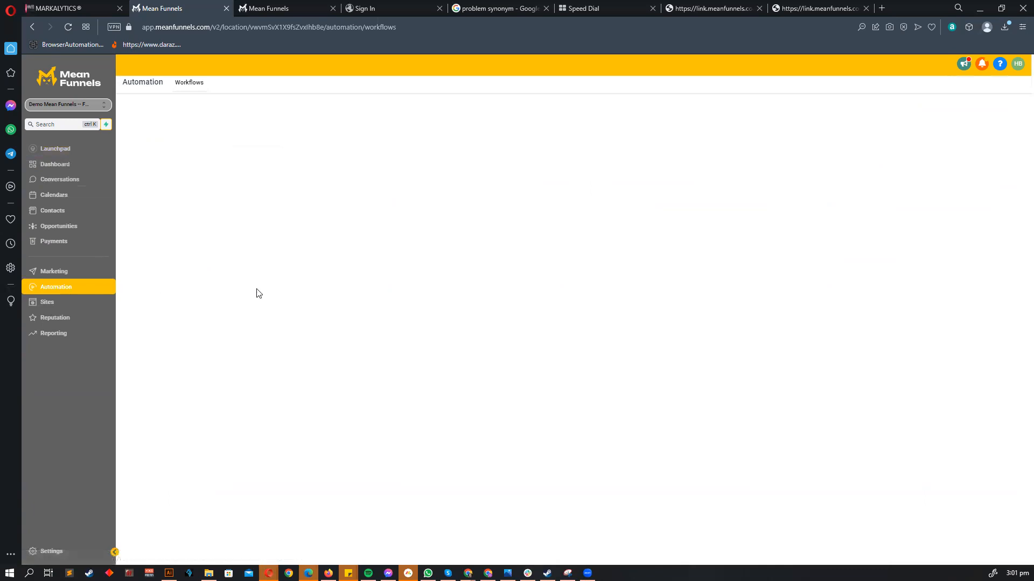
left_click(58, 301)
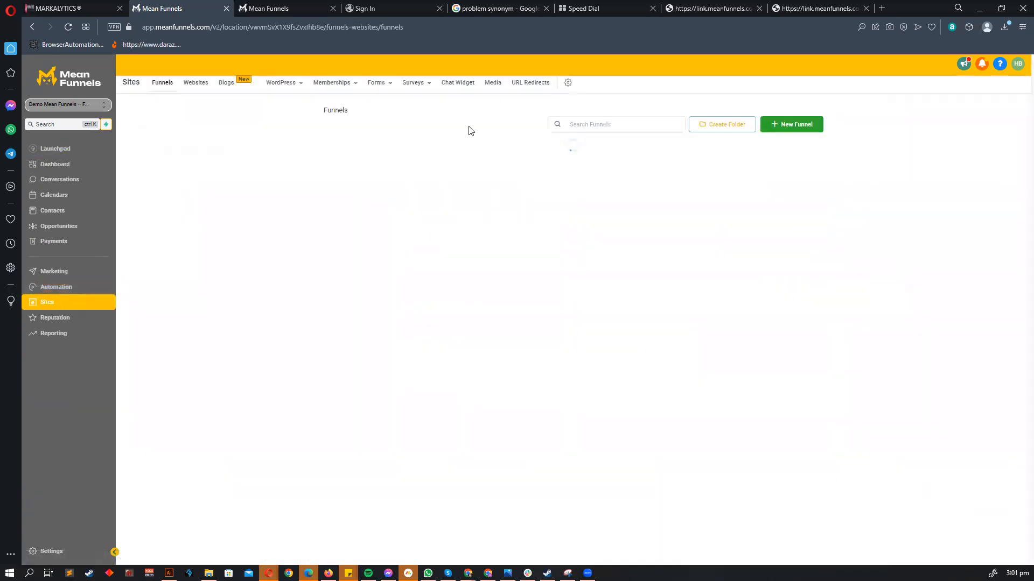
left_click(380, 83)
left_click(359, 100)
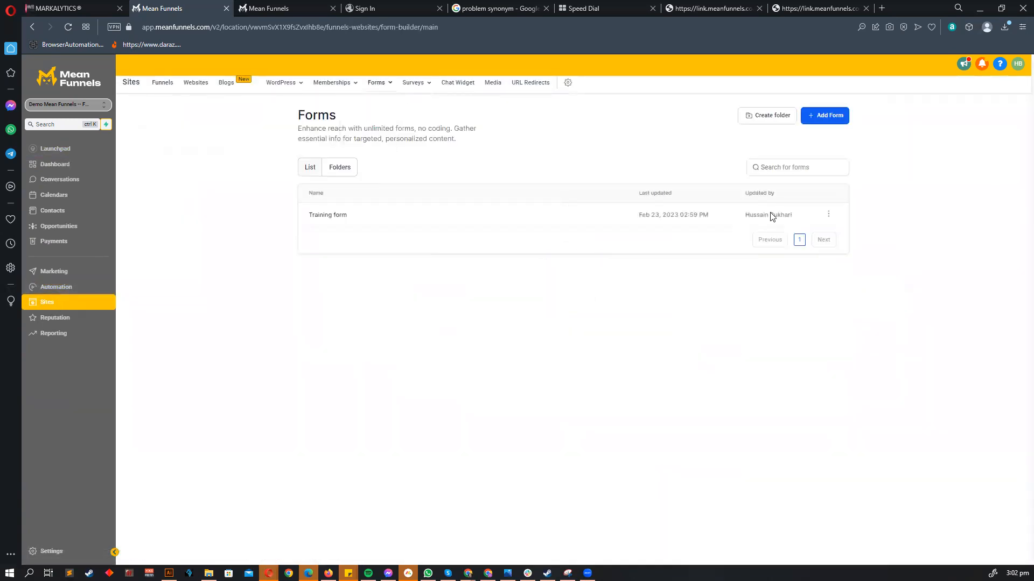
left_click(827, 217)
left_click(826, 229)
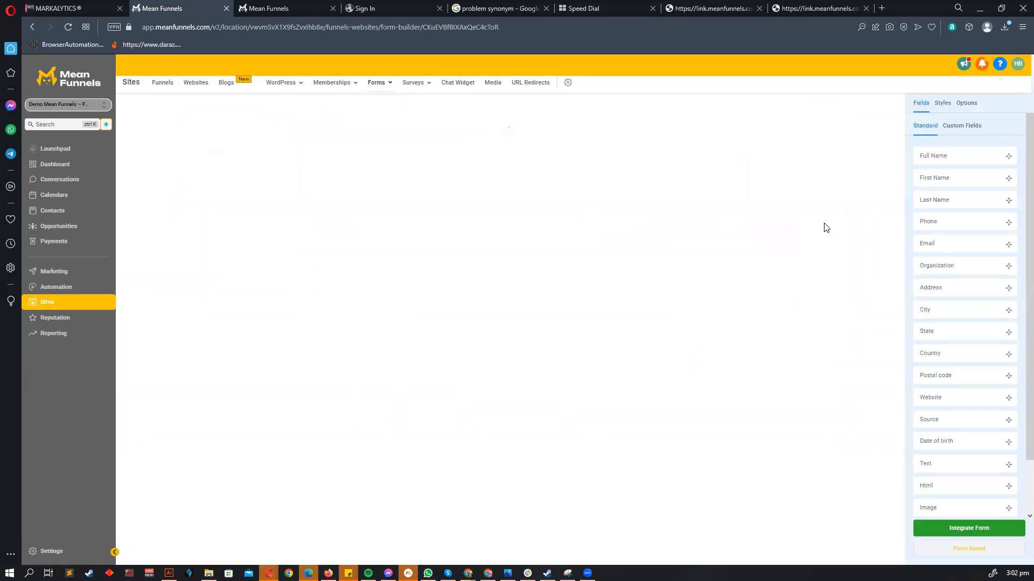
- Drag the 'What services do you need?' custom field into the form below Email
left_click(953, 127)
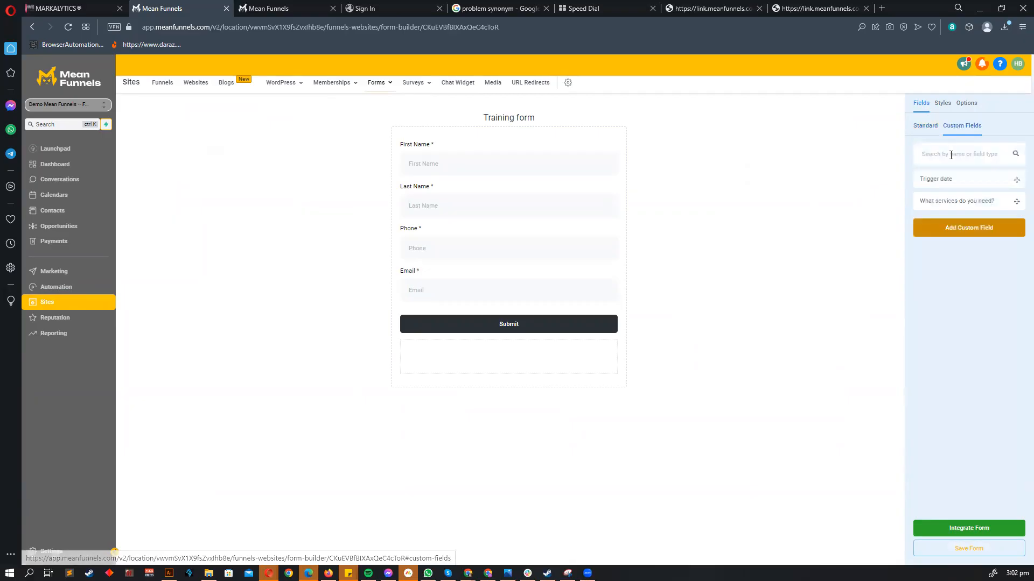
left_click_drag(948, 201, 473, 323)
left_click(450, 343)
left_click(739, 403)
left_click(960, 529)
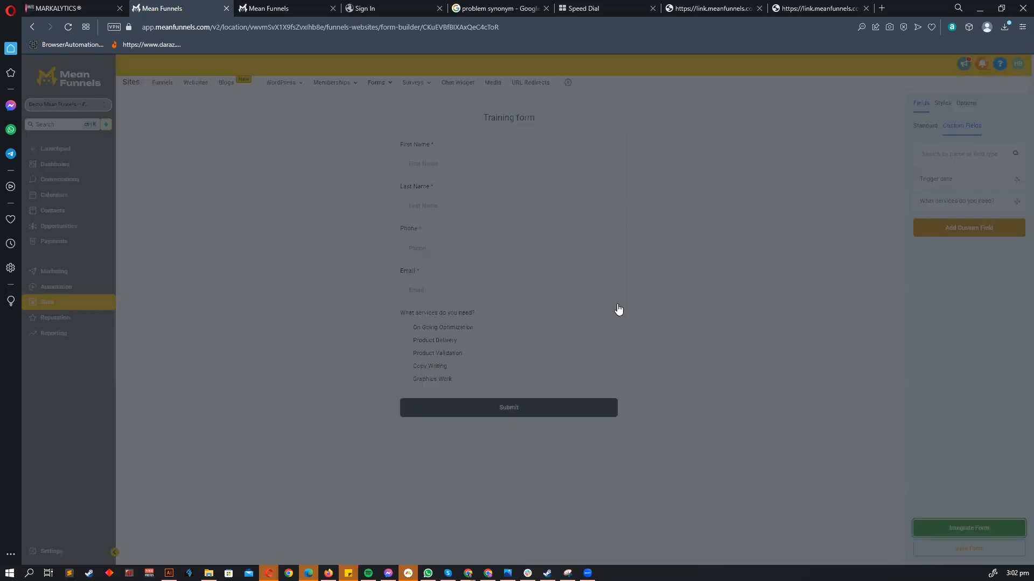
- Copy the embed code and try a suggested form link in a new tab, closing the 404 page
left_click(621, 286)
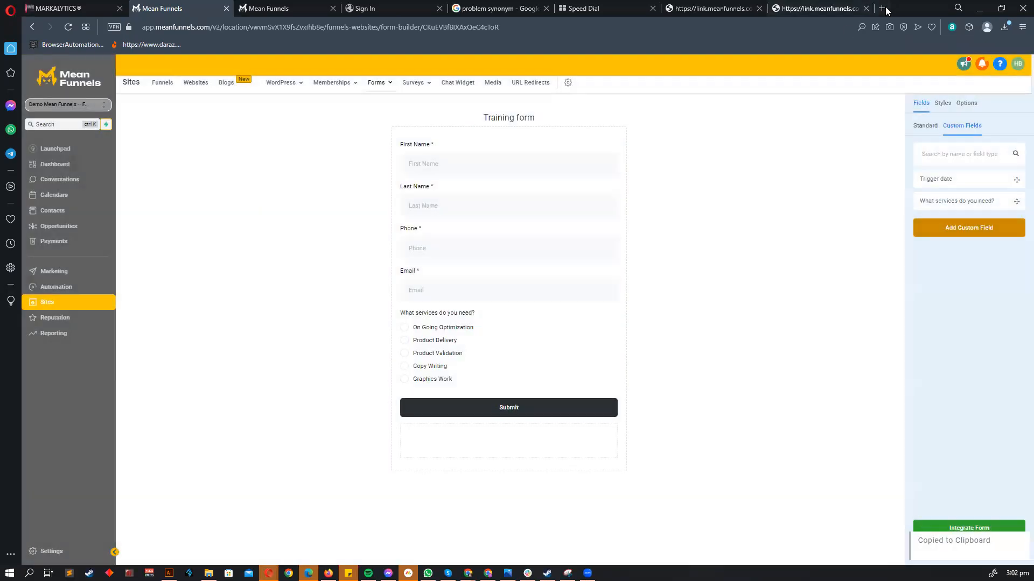
left_click(885, 9)
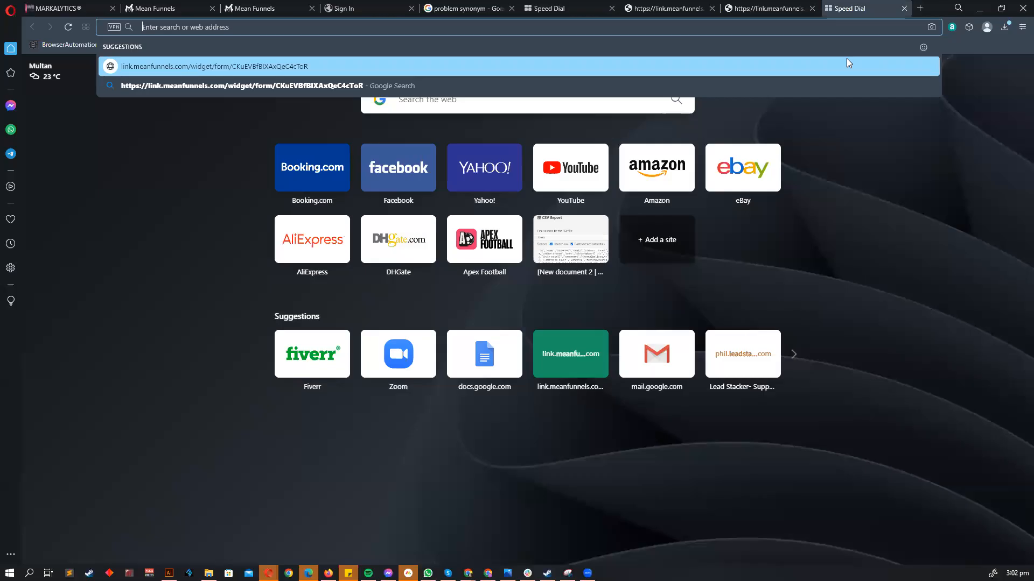
left_click(843, 63)
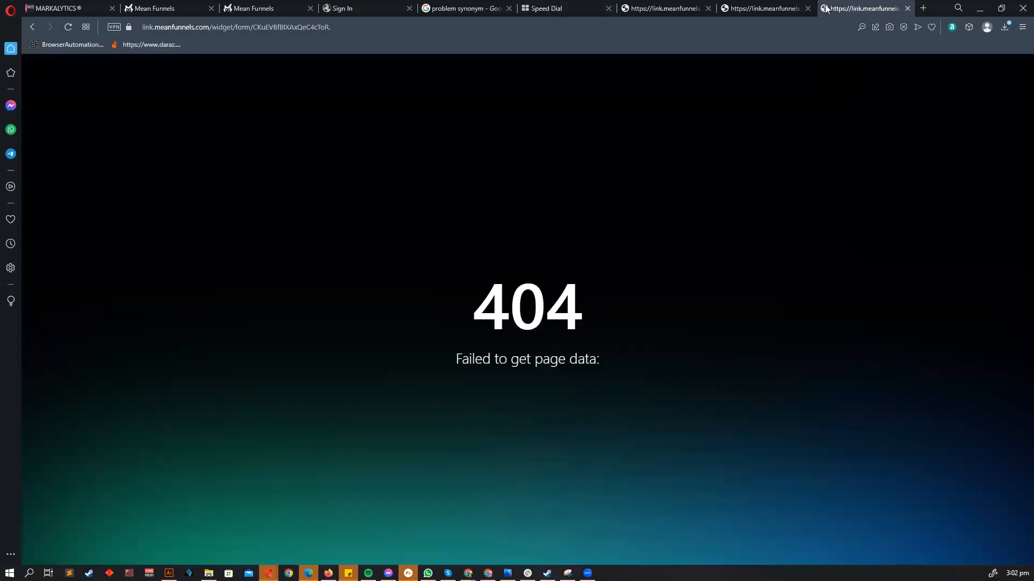
middle_click(827, 9)
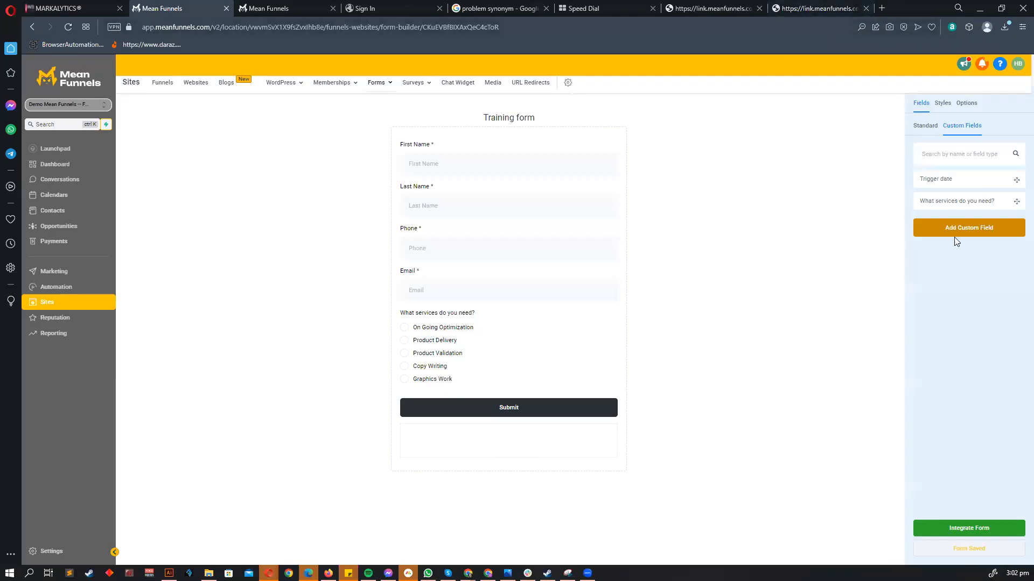
- Copy the standalone form link from Integrate Form and load it in the browser tab
left_click(965, 530)
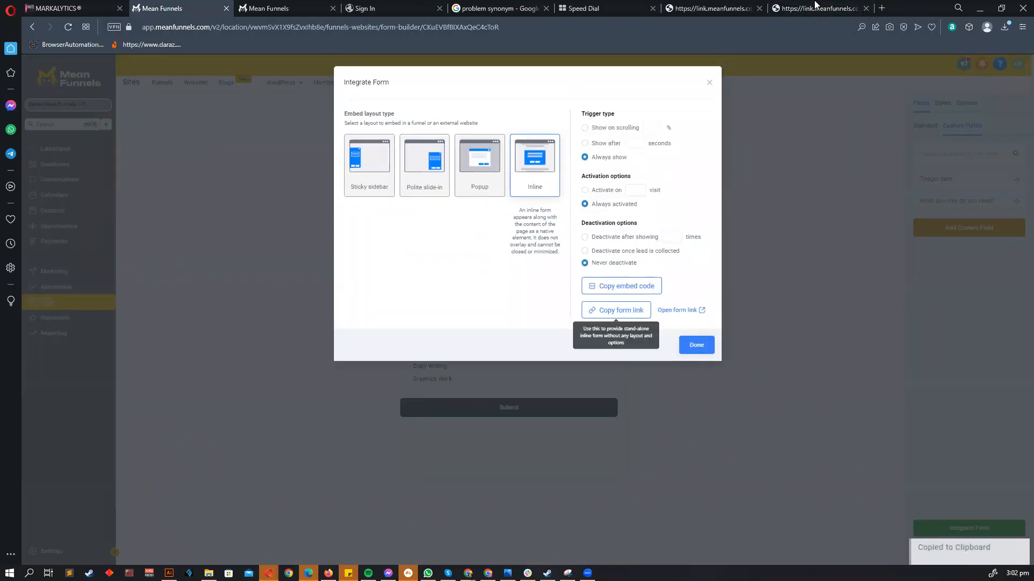
left_click(797, 8)
left_click(684, 21)
key("ctrl+v")
key("Return")
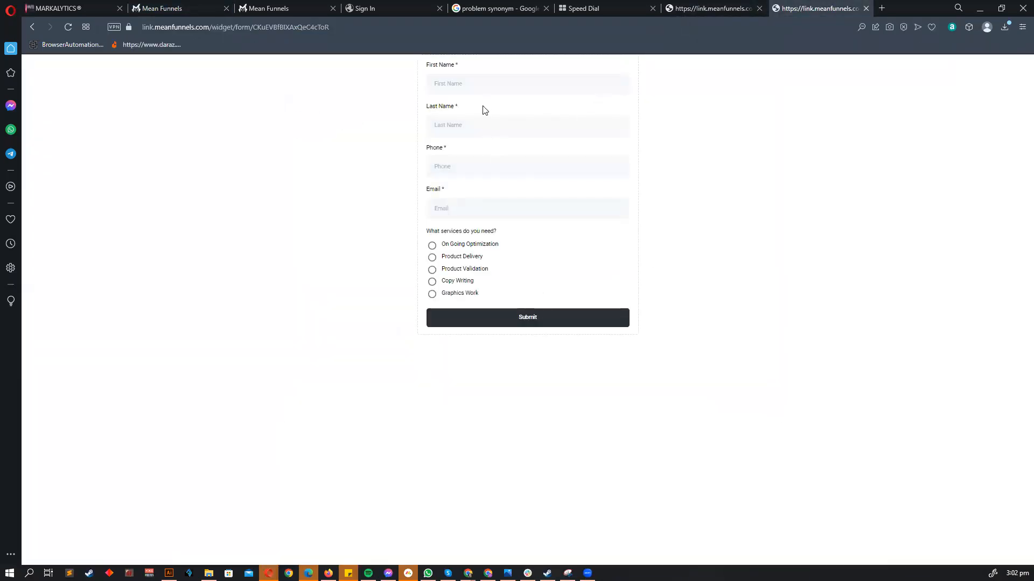
- Fill in a test contact's first name, last name, phone number and e-mail on the live form
left_click(483, 89)
key("Tab")
key("Tab")
left_click(461, 206)
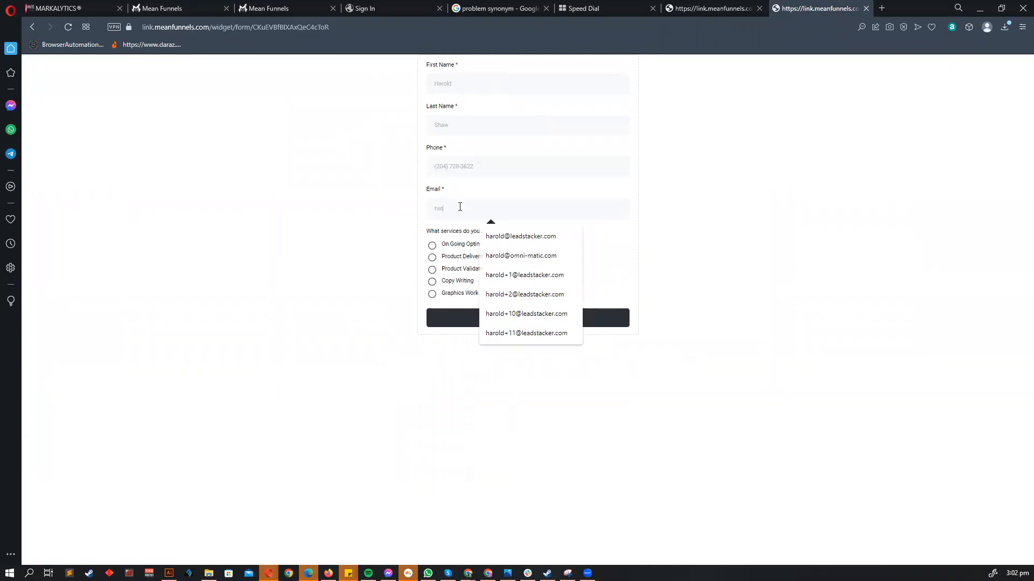
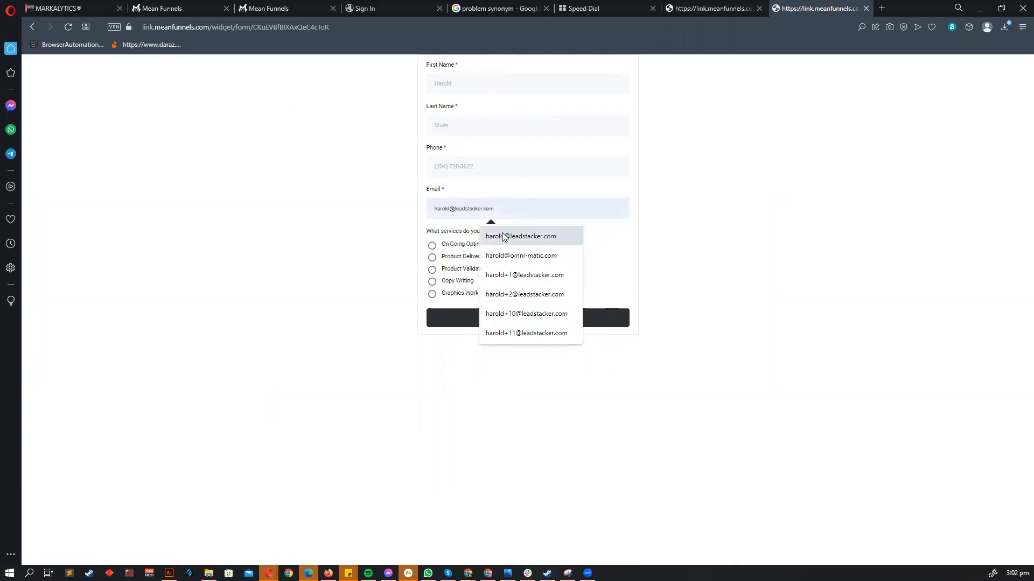
left_click(502, 235)
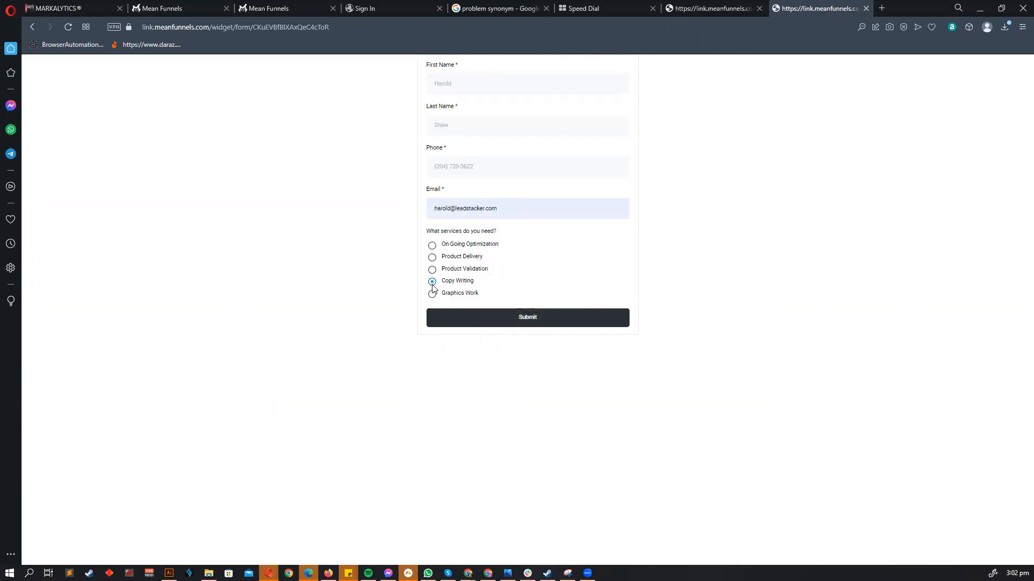
- Submit the entry with Copy Writing selected, then close the tab and return to the builder
left_click(527, 320)
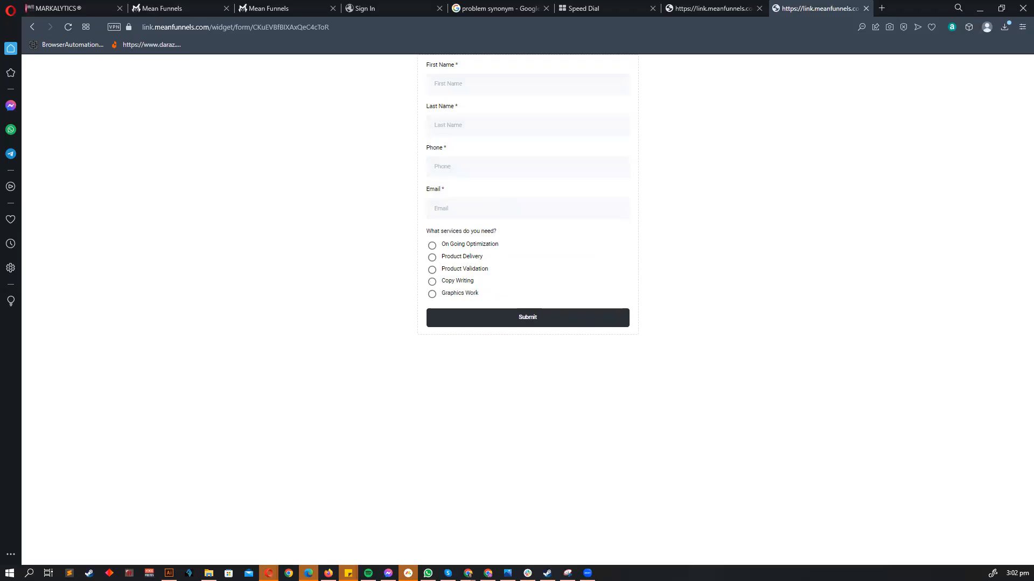
middle_click(798, 10)
left_click(164, 8)
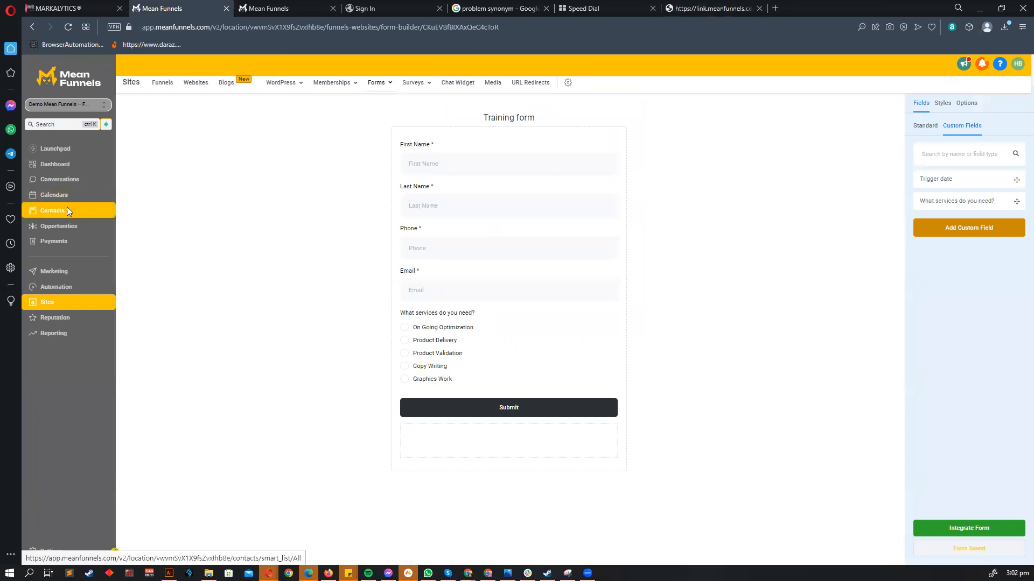
- Open the newest contact and confirm its Additional Info shows Copy Writing as the services answer
left_click(67, 209)
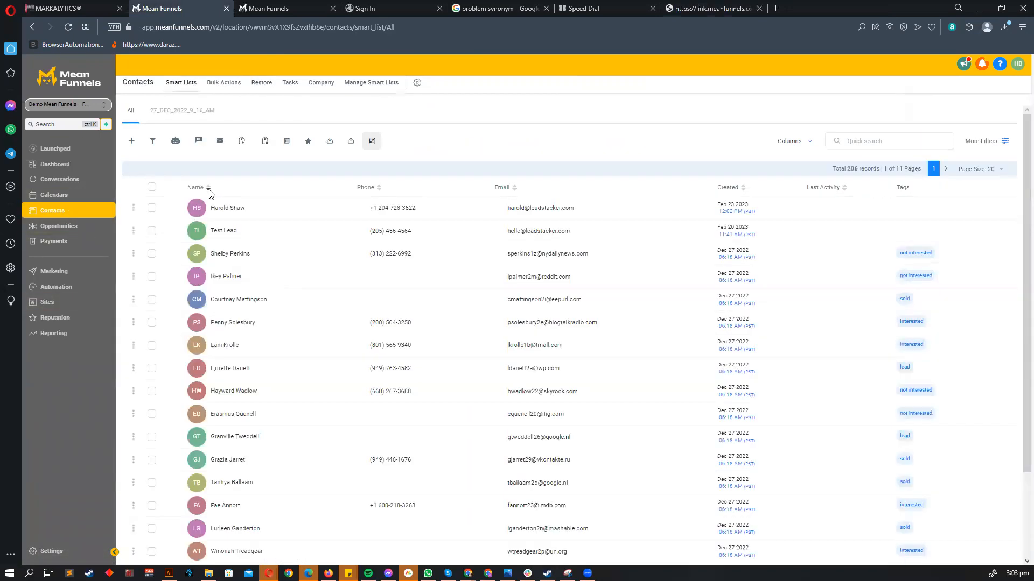
left_click(198, 214)
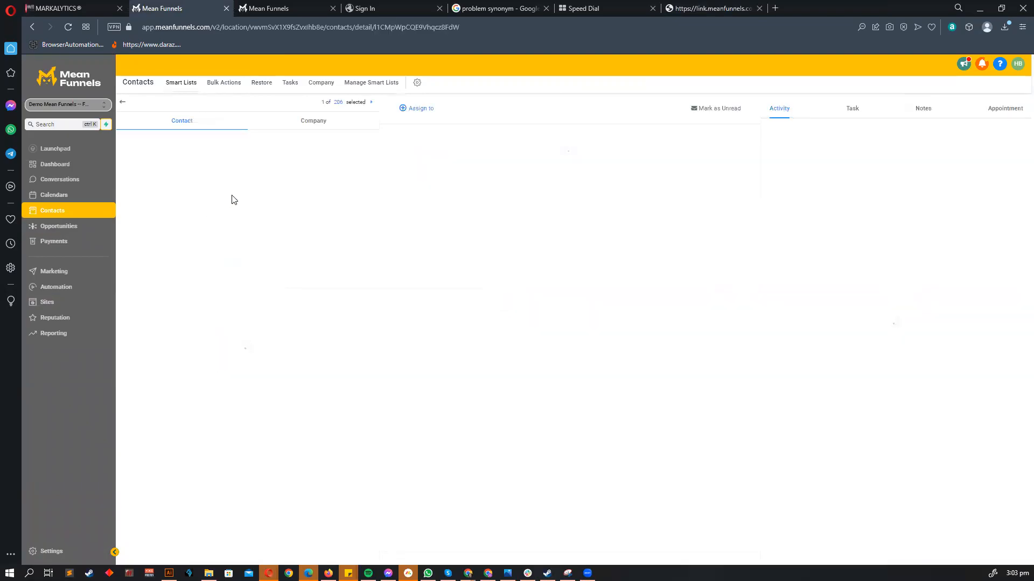
scroll(200, 342, "down", 4)
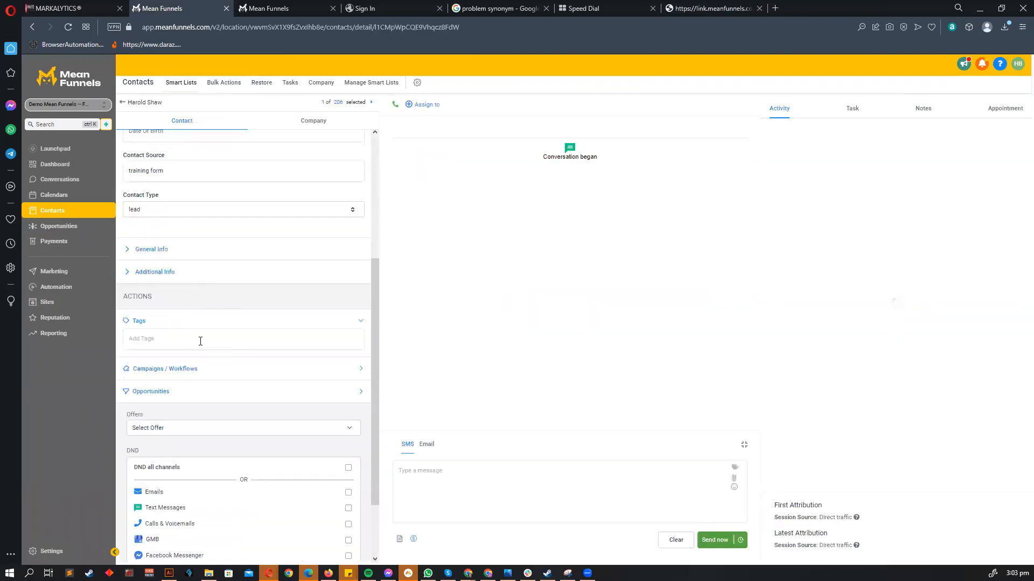
left_click(156, 273)
scroll(219, 333, "down", 1)
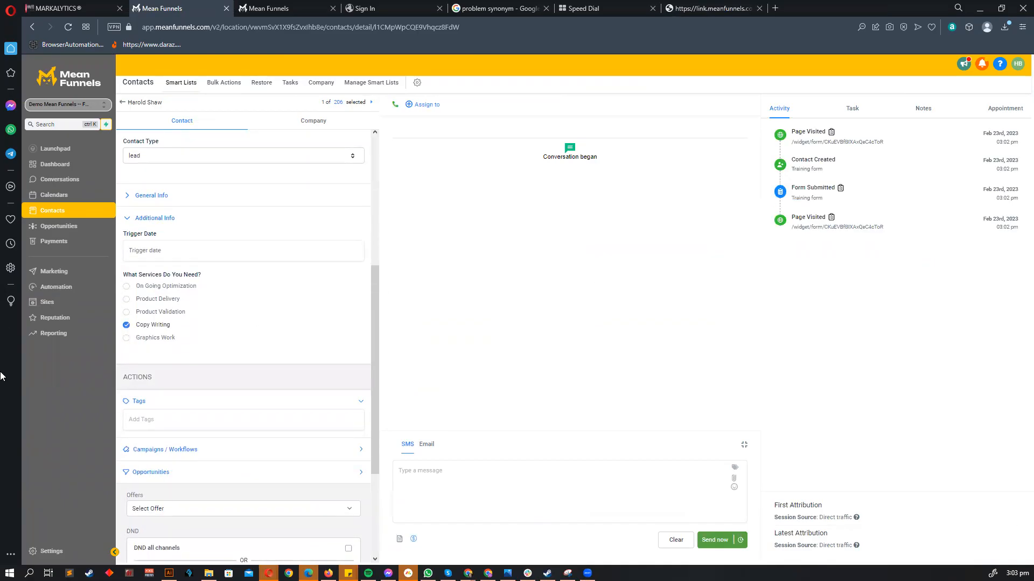
left_click(88, 293)
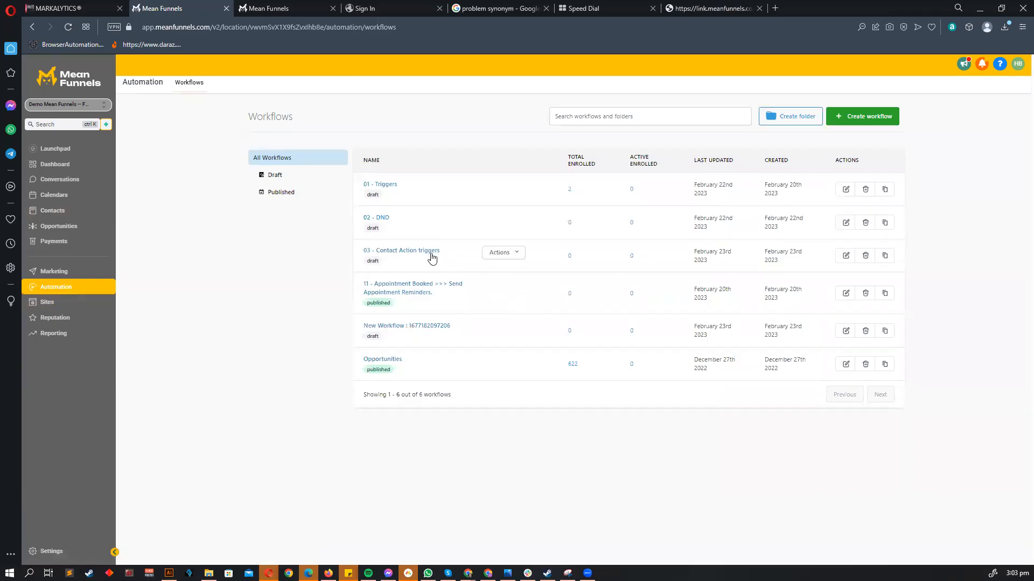
- In '03 - Contact Action triggers', add a 'What services do you need?' filter to the 2- Form Submitted trigger
left_click(432, 257)
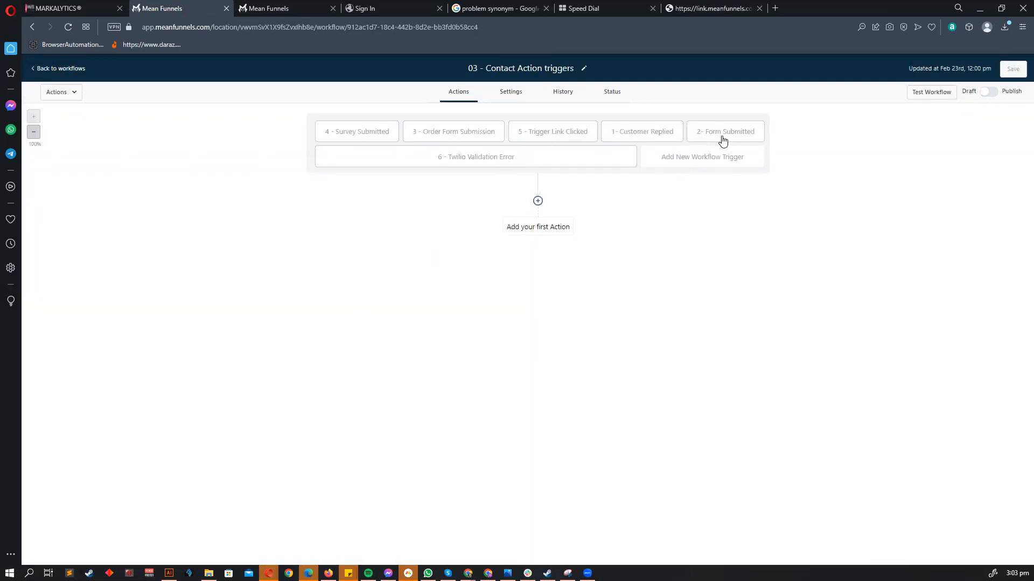
left_click(722, 140)
left_click(691, 241)
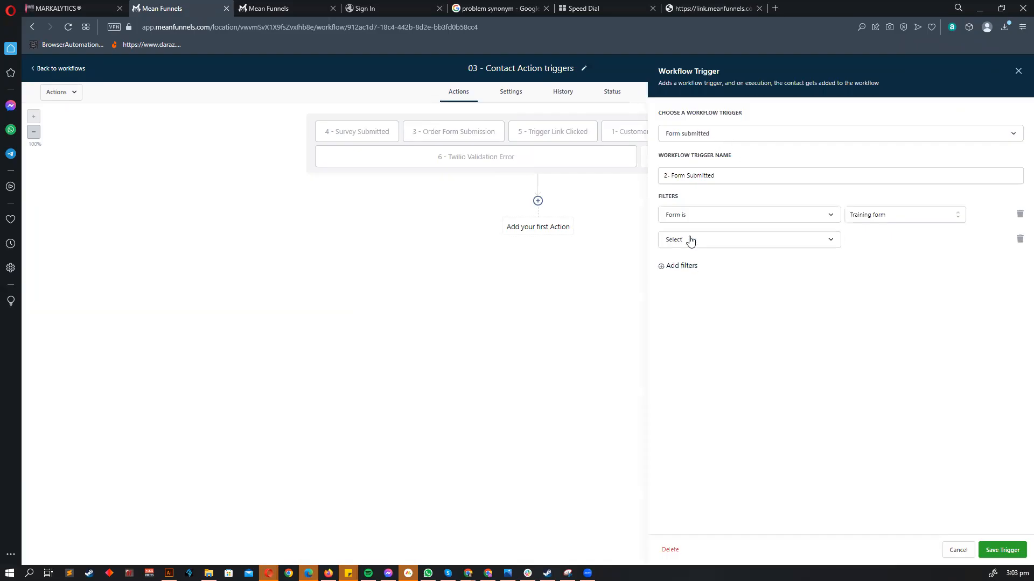
left_click(690, 240)
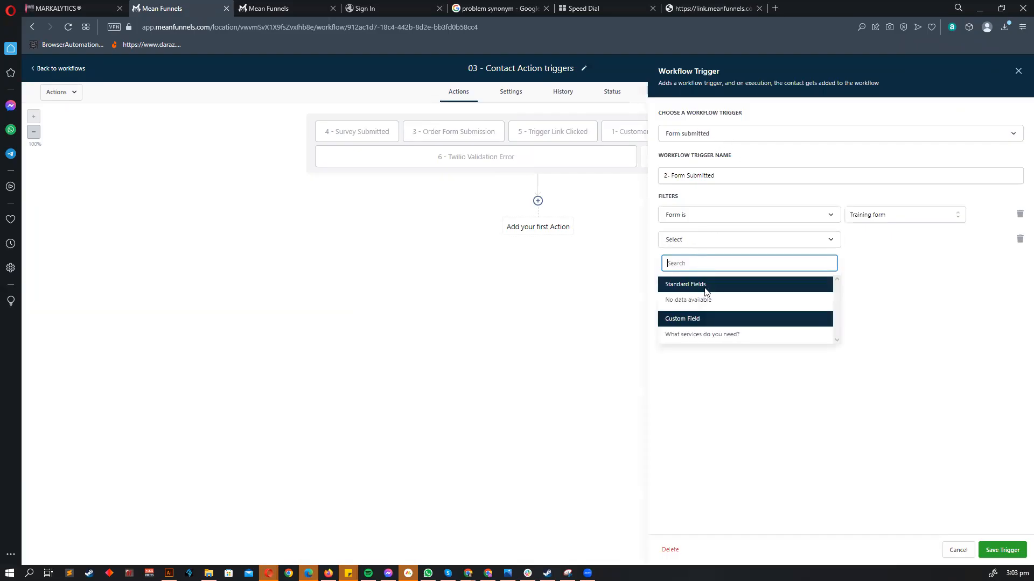
left_click(735, 337)
- Cycle through the service answers and set the filter value to Product Validation
left_click(872, 243)
left_click(875, 325)
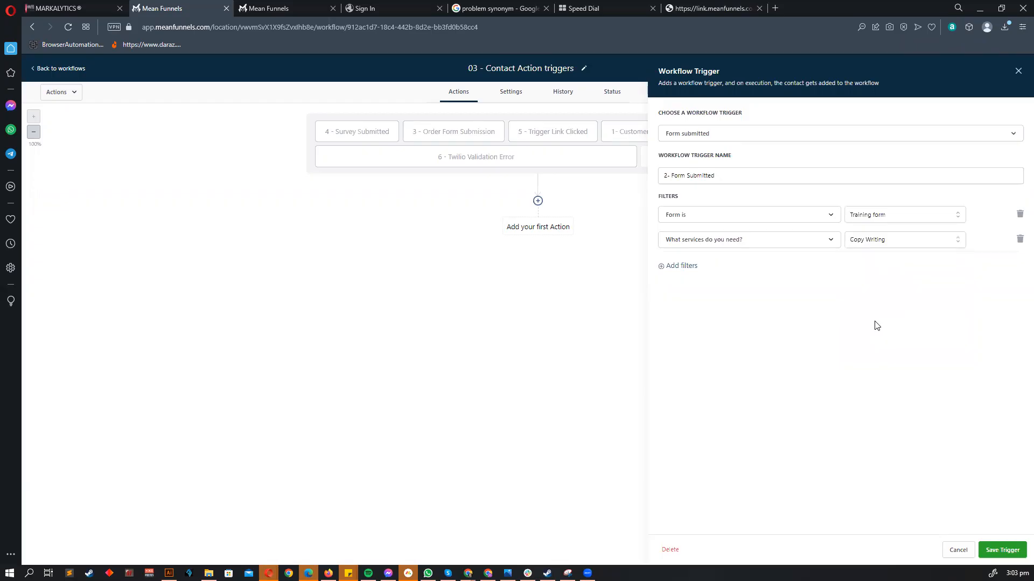
left_click(866, 245)
left_click(874, 327)
left_click(874, 242)
left_click(884, 278)
left_click(886, 246)
left_click(874, 295)
left_click(881, 247)
left_click(887, 309)
left_click(865, 244)
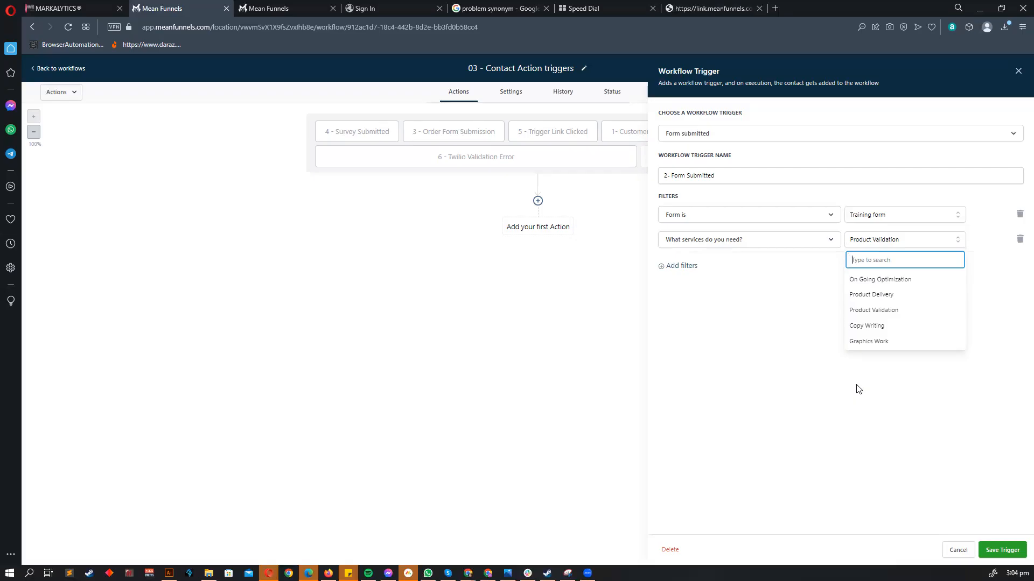
- Set the services filter value to Copy Writing and save the 2- Form Submitted trigger
left_click(891, 326)
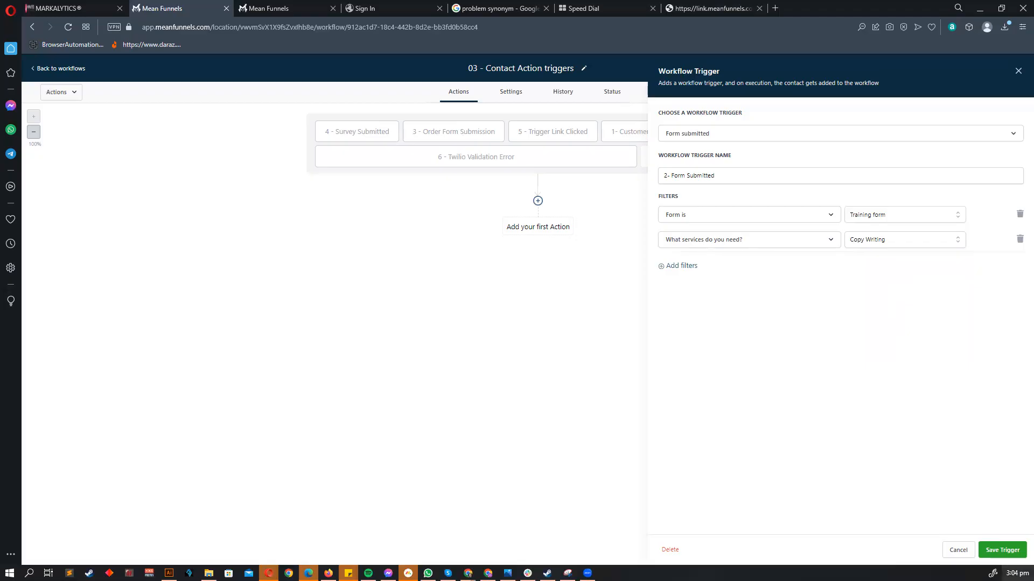
left_click(1002, 550)
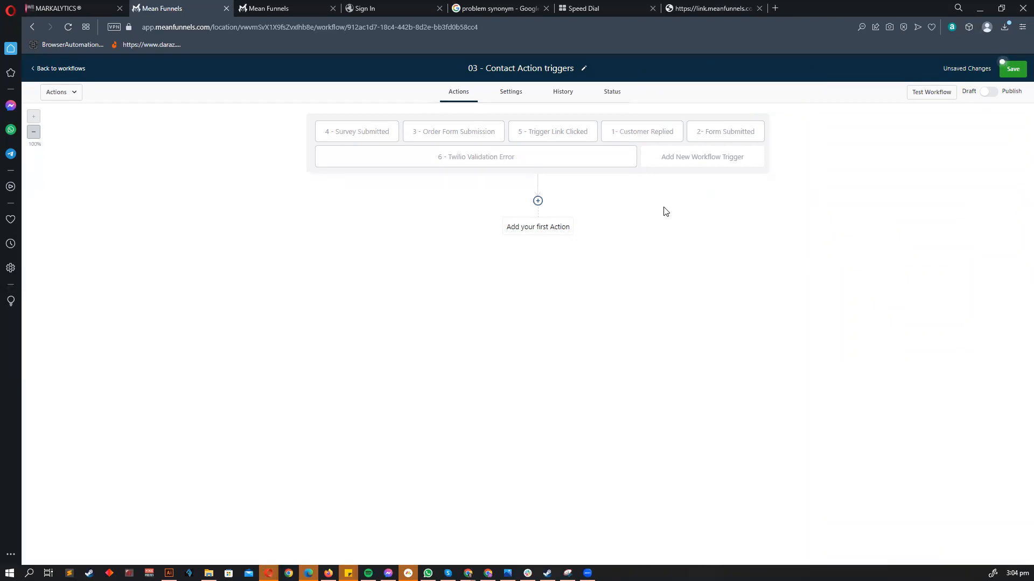
- On the 3 - Order Form Submission trigger, try a Submission type Sale filter, then remove it
left_click(442, 141)
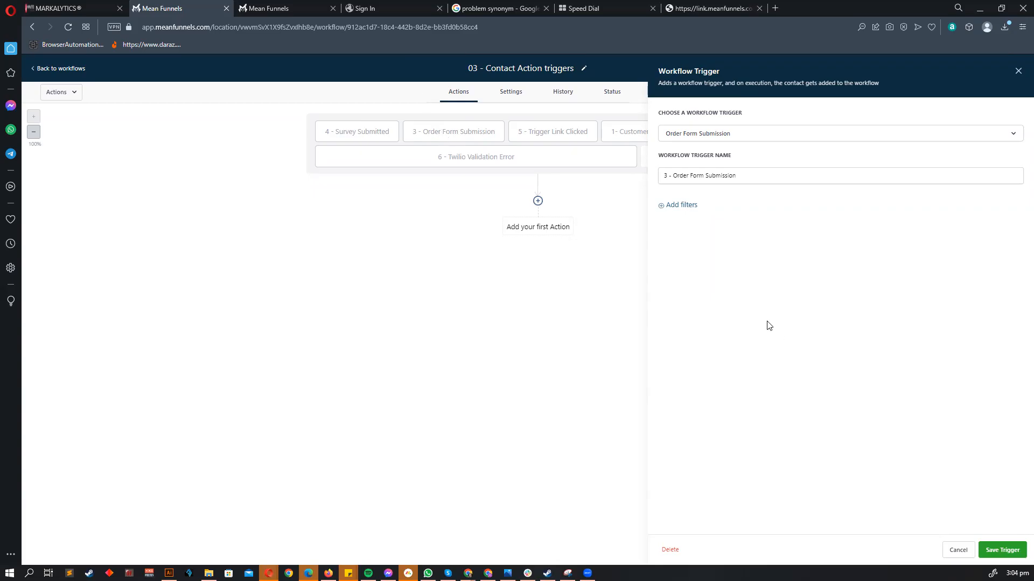
left_click(677, 206)
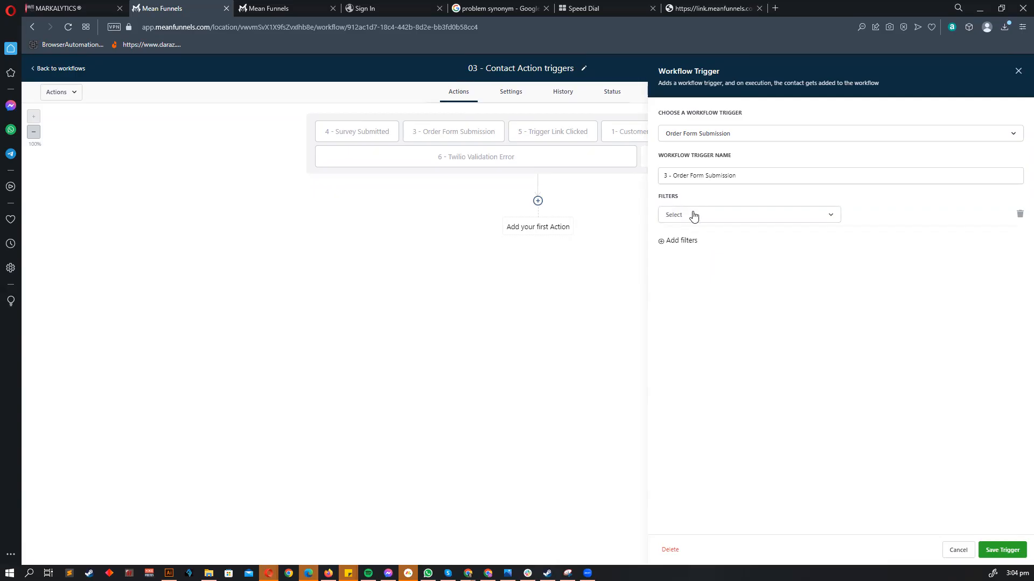
left_click(693, 214)
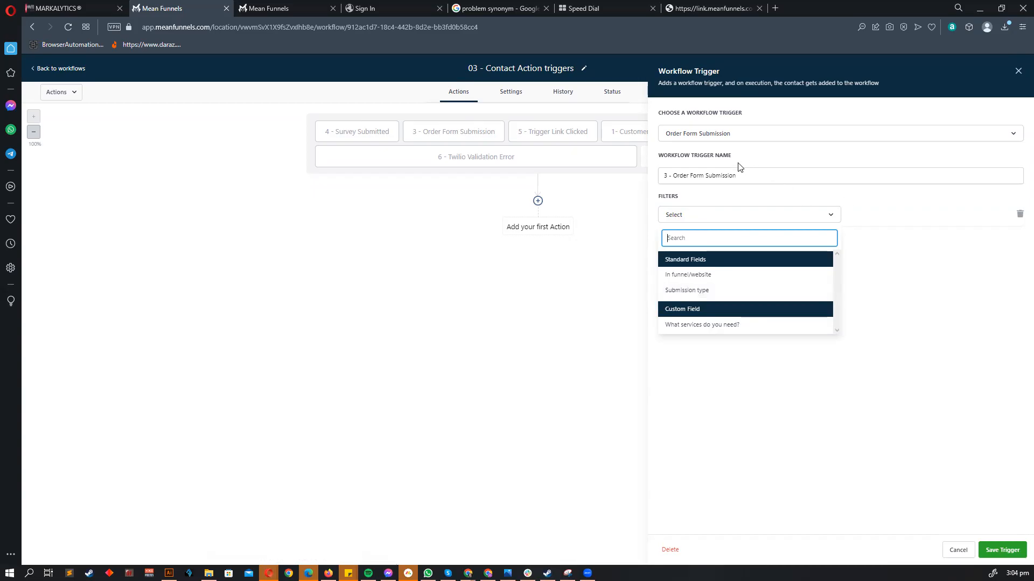
left_click(731, 292)
left_click(857, 285)
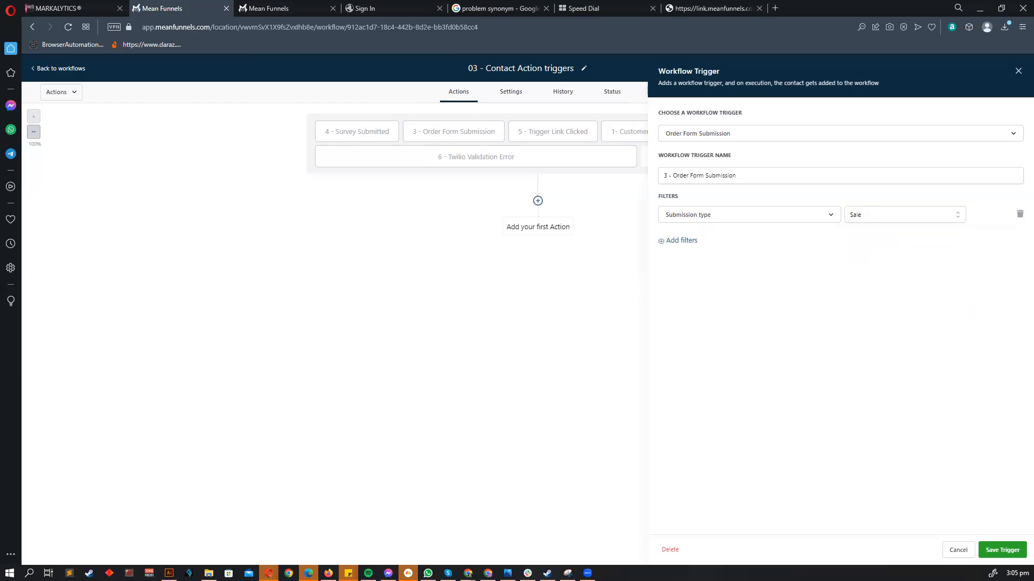
left_click(1019, 215)
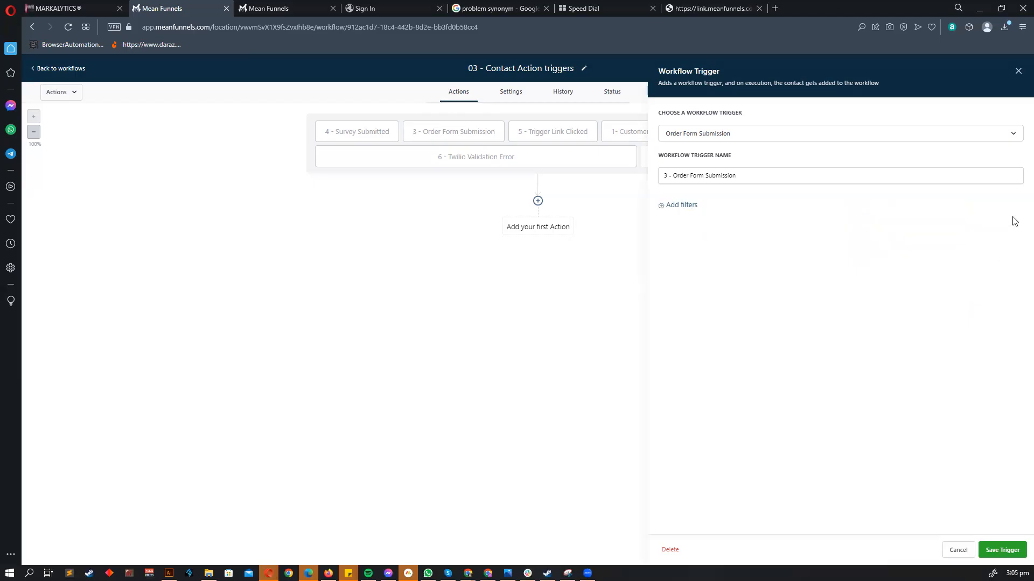
- Re-add a Submission type filter and switch its value between Optin and Sale
left_click(681, 206)
left_click(689, 216)
left_click(673, 288)
left_click(879, 218)
left_click(862, 270)
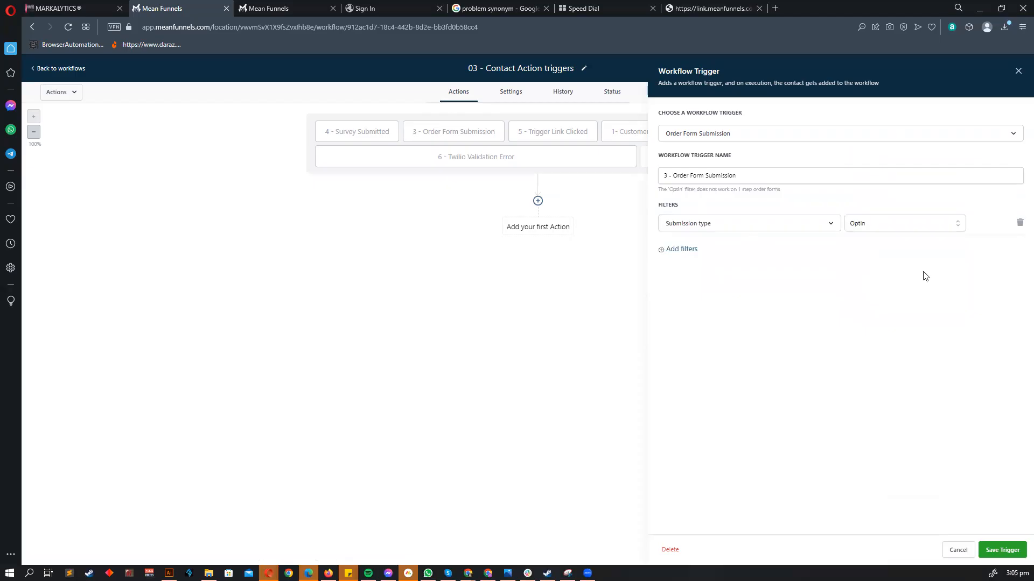
left_click(878, 229)
left_click(875, 291)
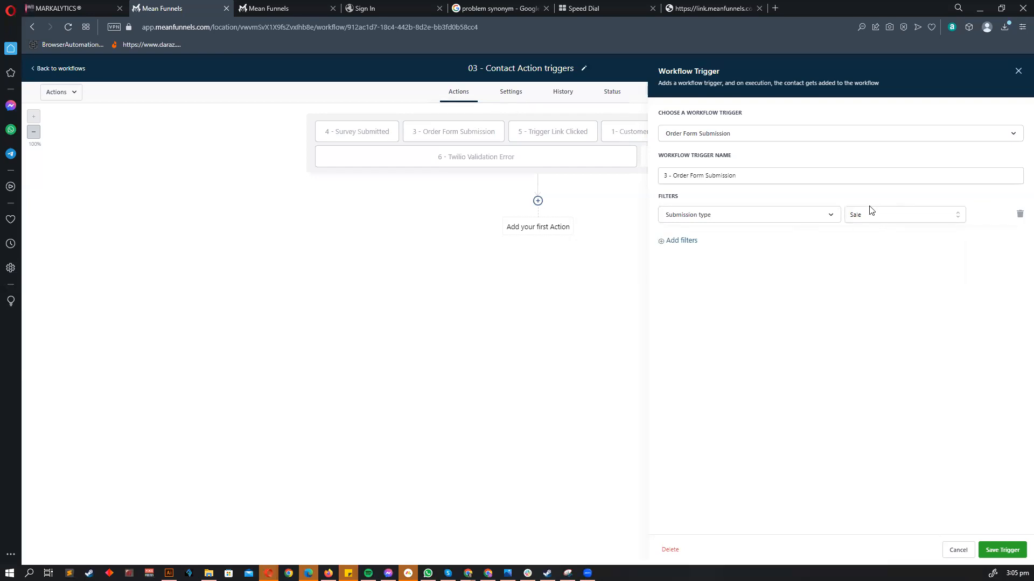
- Review the submission type options, settle on Optin, then delete the filter row
left_click(880, 214)
left_click(865, 283)
left_click(877, 220)
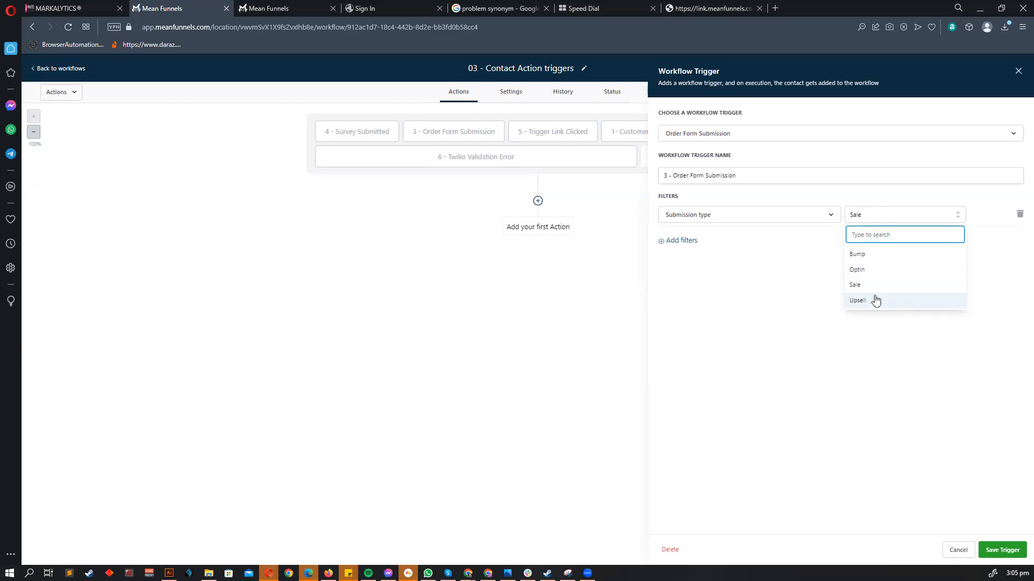
left_click(869, 271)
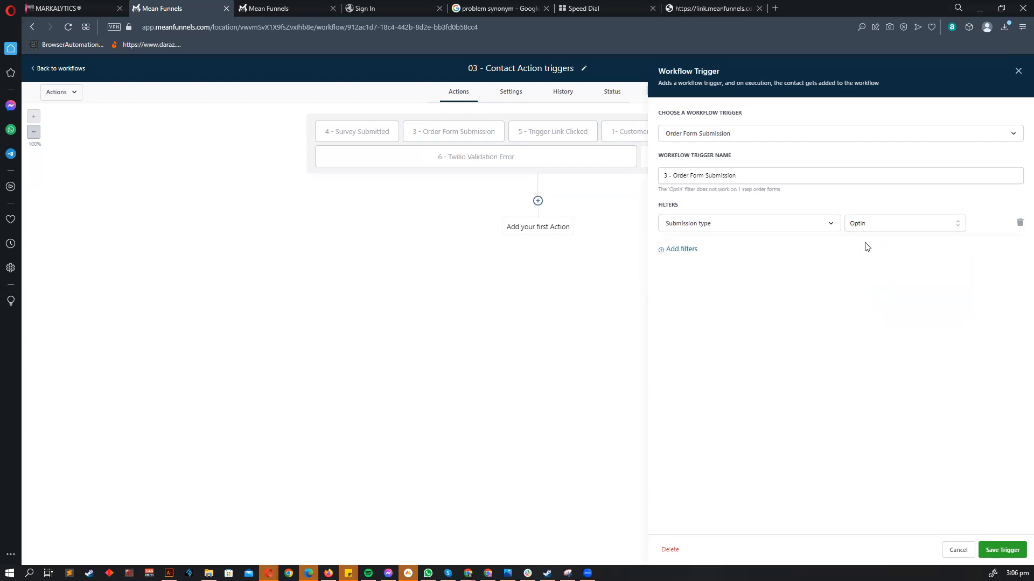
left_click(871, 224)
left_click(866, 278)
left_click(1019, 223)
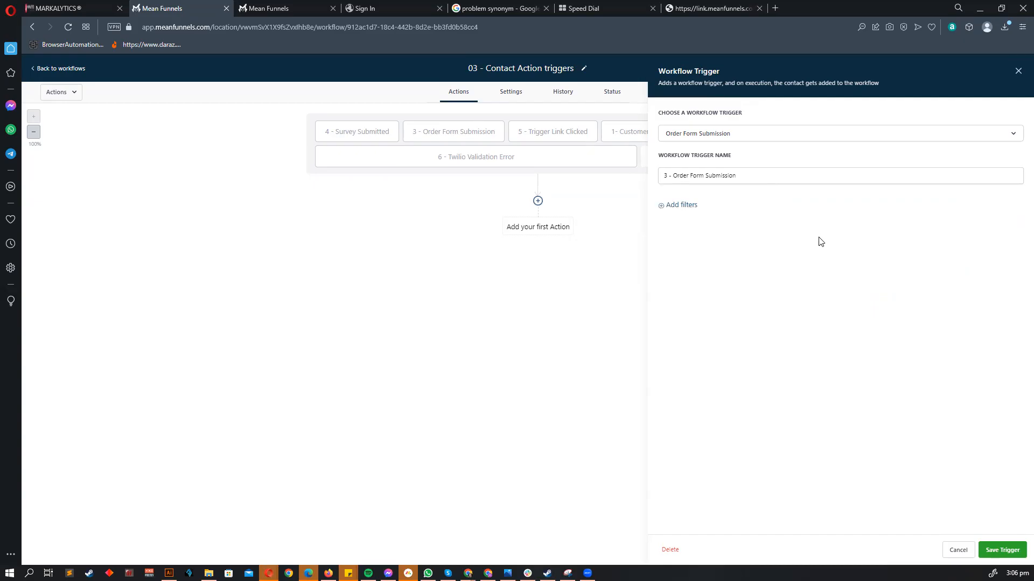
- Add a Submission type filter set to Sale on the order form trigger
left_click(676, 204)
left_click(692, 217)
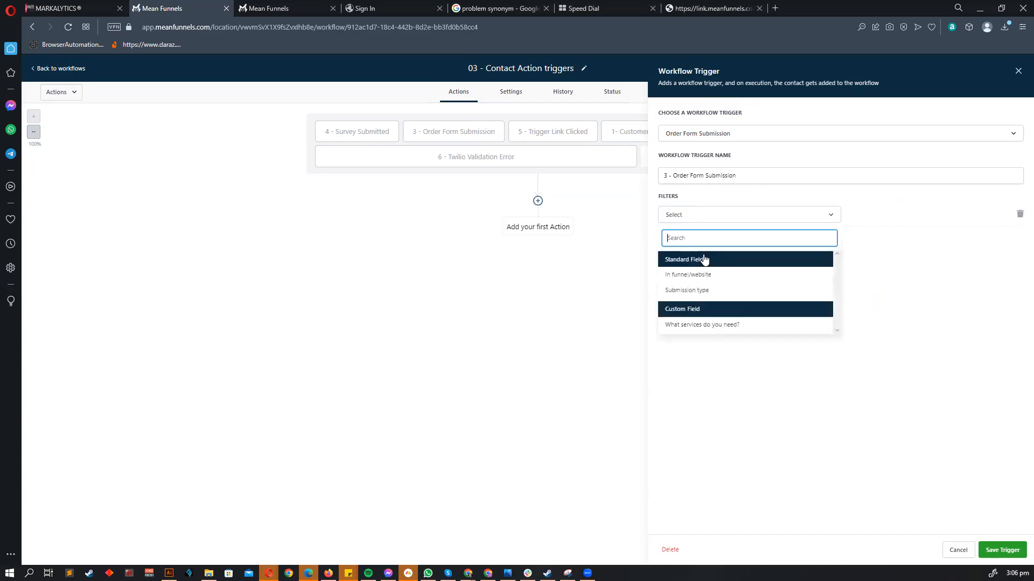
left_click(703, 291)
left_click(867, 217)
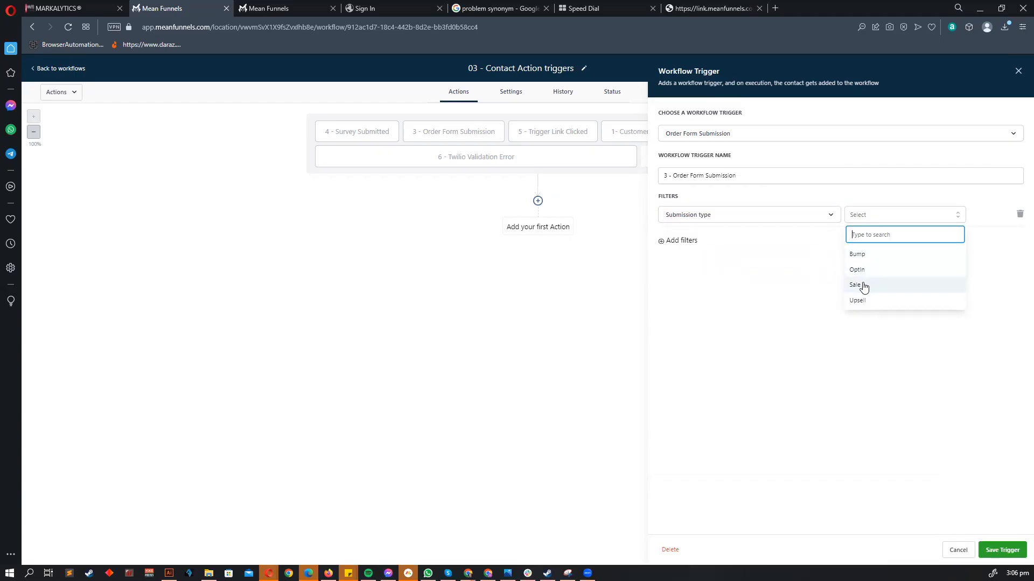
left_click(863, 287)
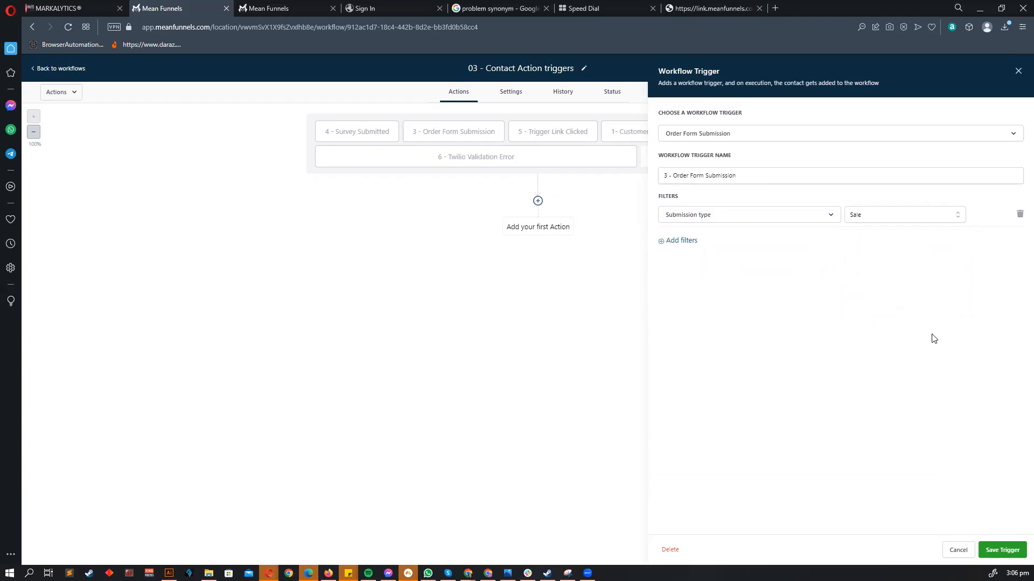
- Add a second filter restricting In funnel/website to the Application funnel
left_click(680, 241)
left_click(689, 248)
left_click(708, 302)
left_click(858, 247)
left_click(873, 296)
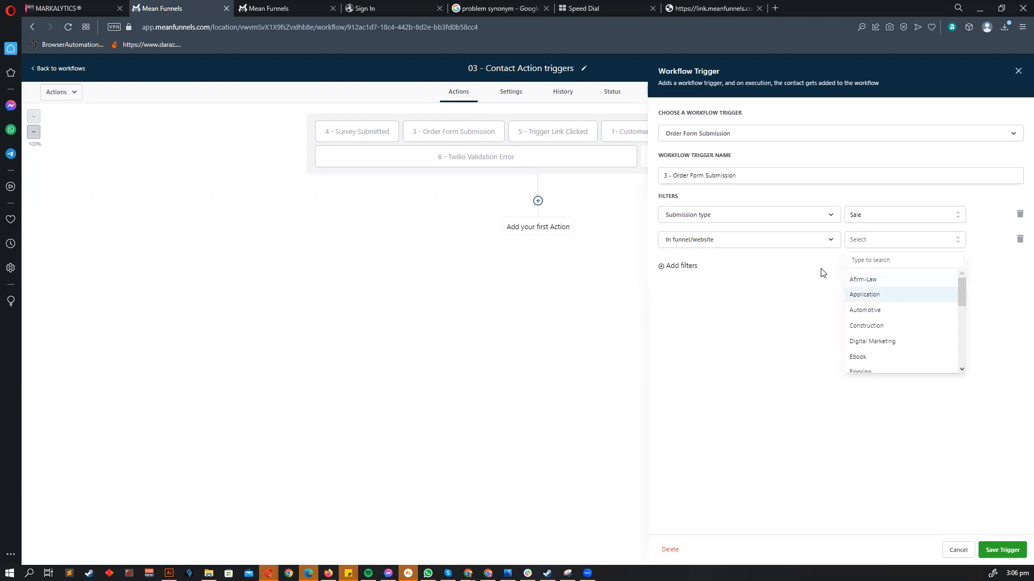
left_click(673, 265)
left_click(702, 266)
- Add a Page is Features filter, delete the empty fourth row, and save the trigger
left_click(707, 325)
left_click(883, 265)
left_click(879, 321)
left_click(687, 294)
left_click(707, 291)
left_click(872, 391)
left_click(1019, 290)
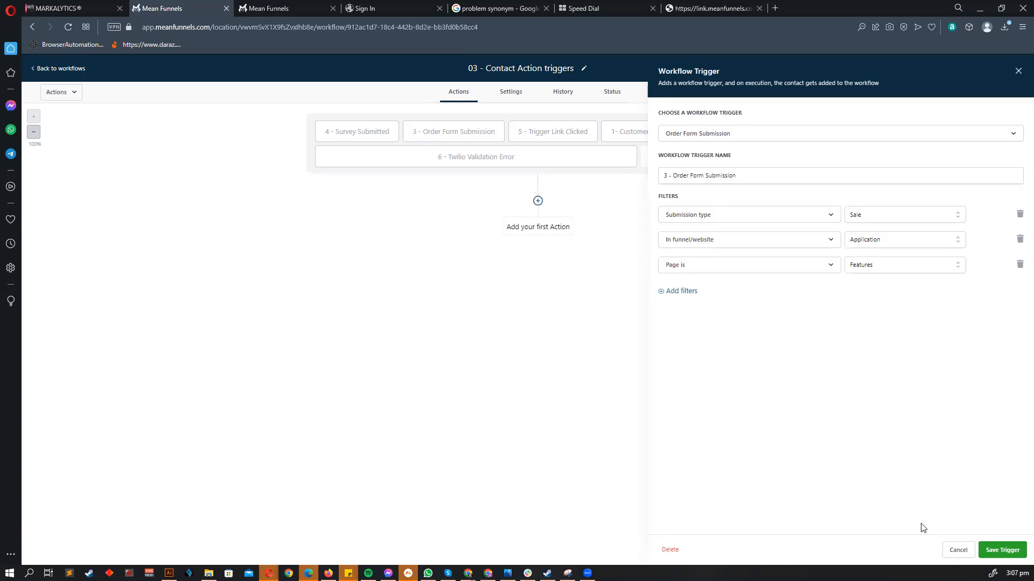
left_click(949, 545)
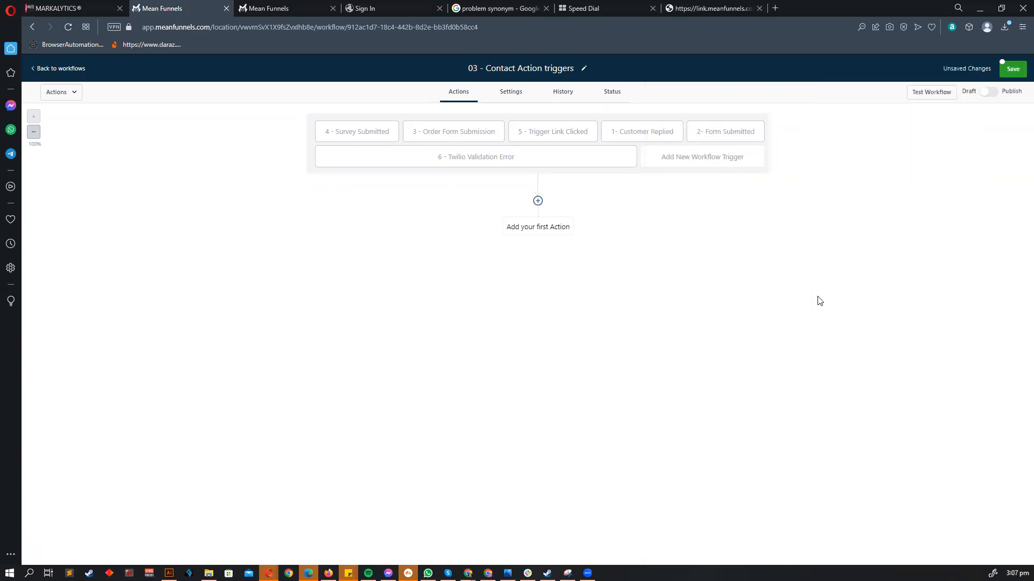
- Leave the workflow from the Survey Submitted trigger, discarding the unsaved changes
left_click(361, 132)
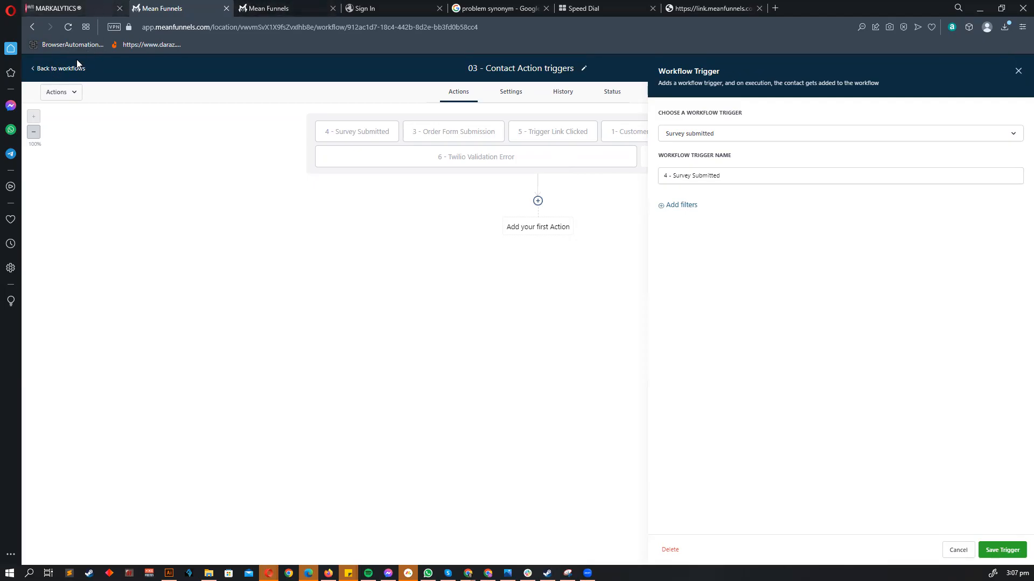
left_click(65, 70)
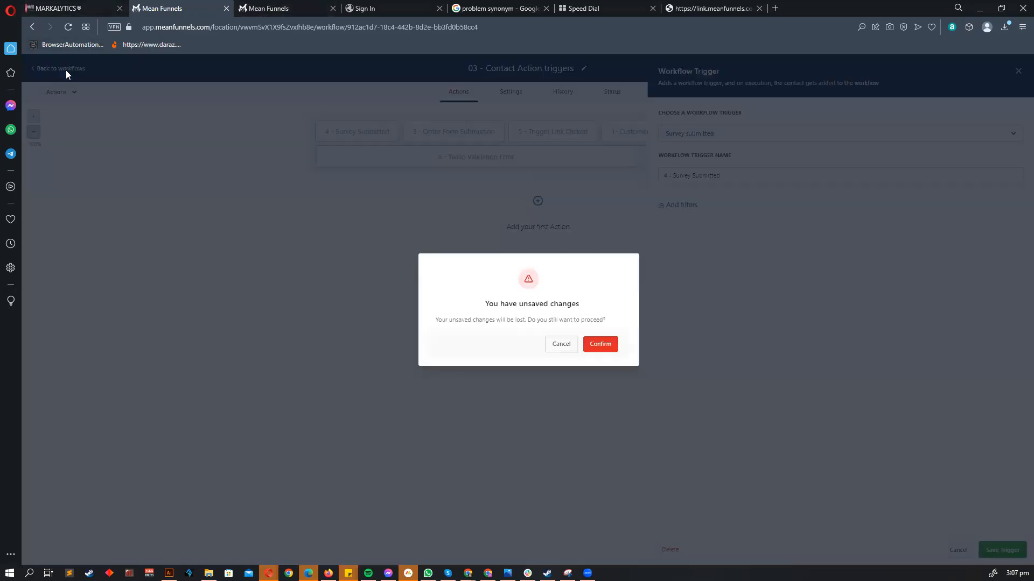
left_click(597, 346)
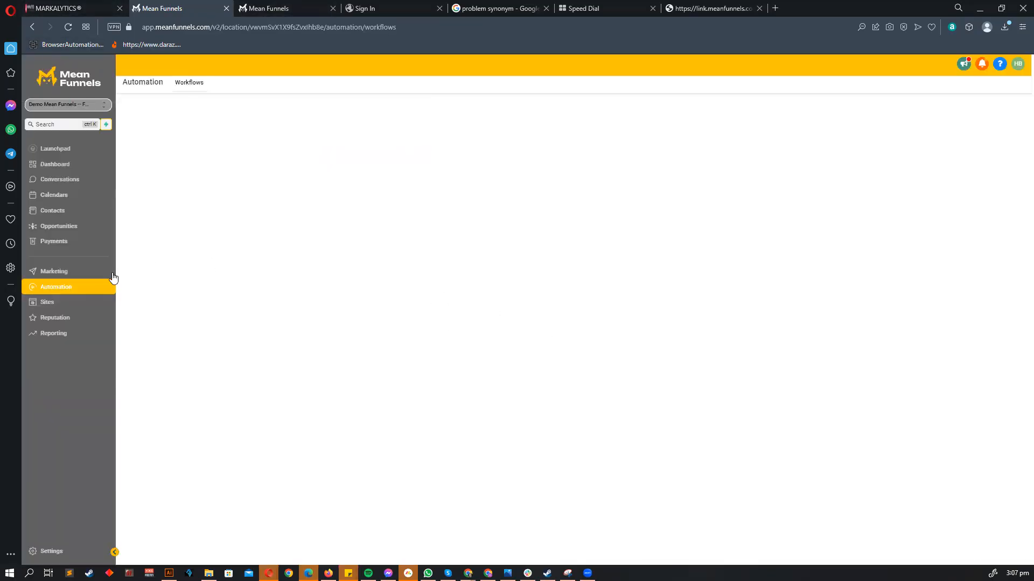
- Create a new survey from Sites > Surveys > Builder and select its Slide 1
left_click(74, 301)
left_click(414, 83)
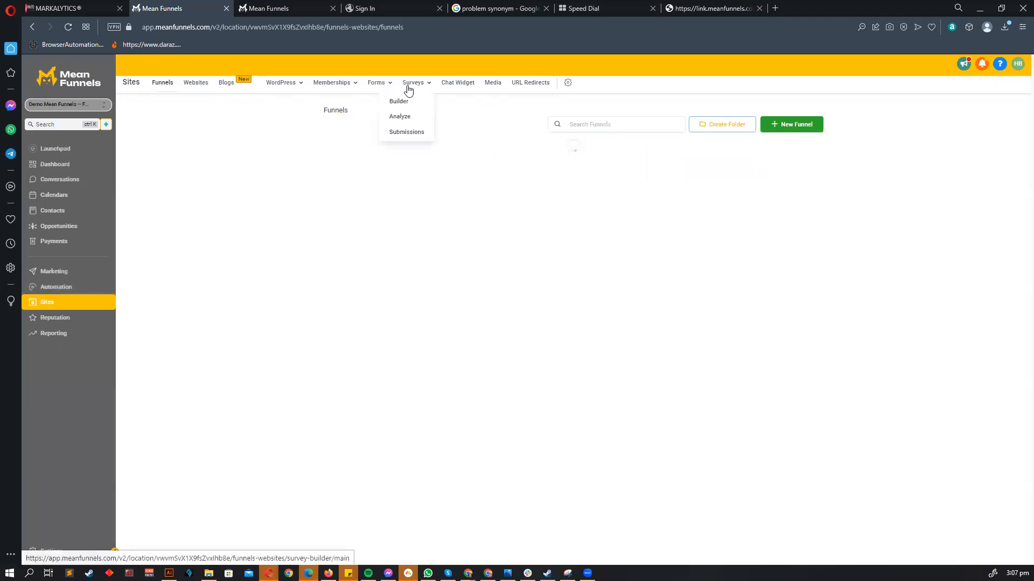
left_click(402, 99)
left_click(972, 99)
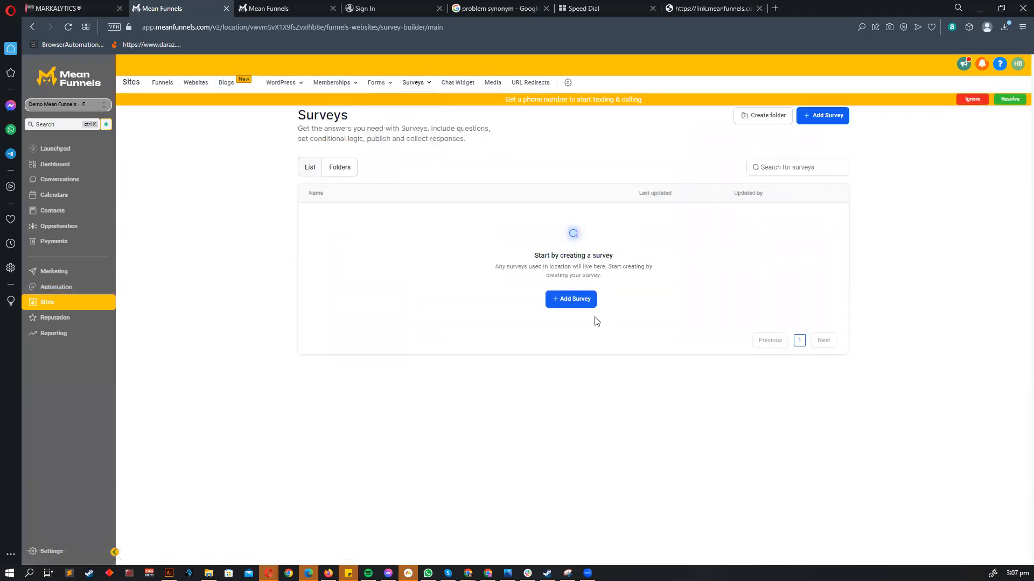
left_click(568, 299)
left_click(566, 300)
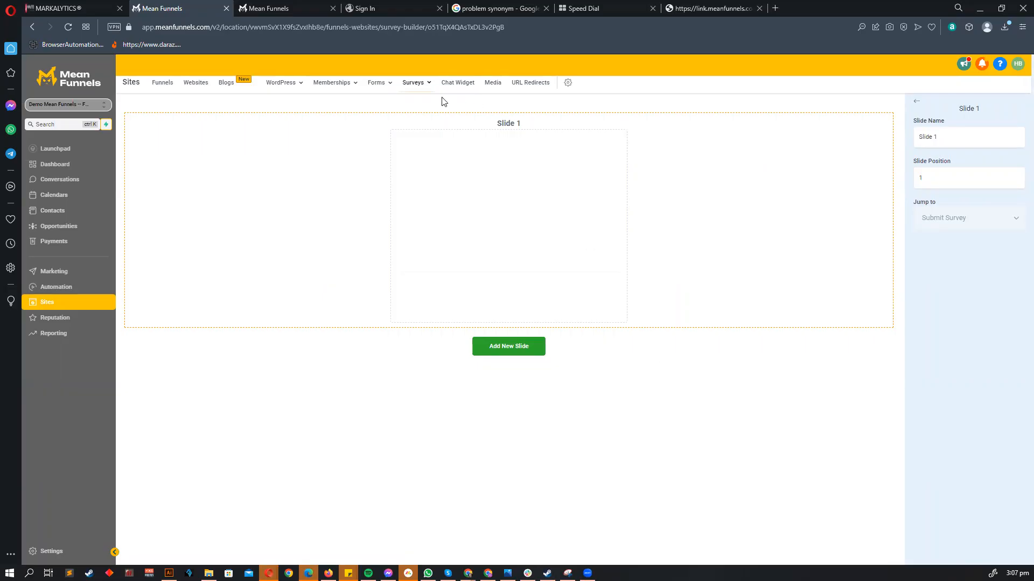
- Replace the default first slide with a slide holding a First Name field
left_click(511, 344)
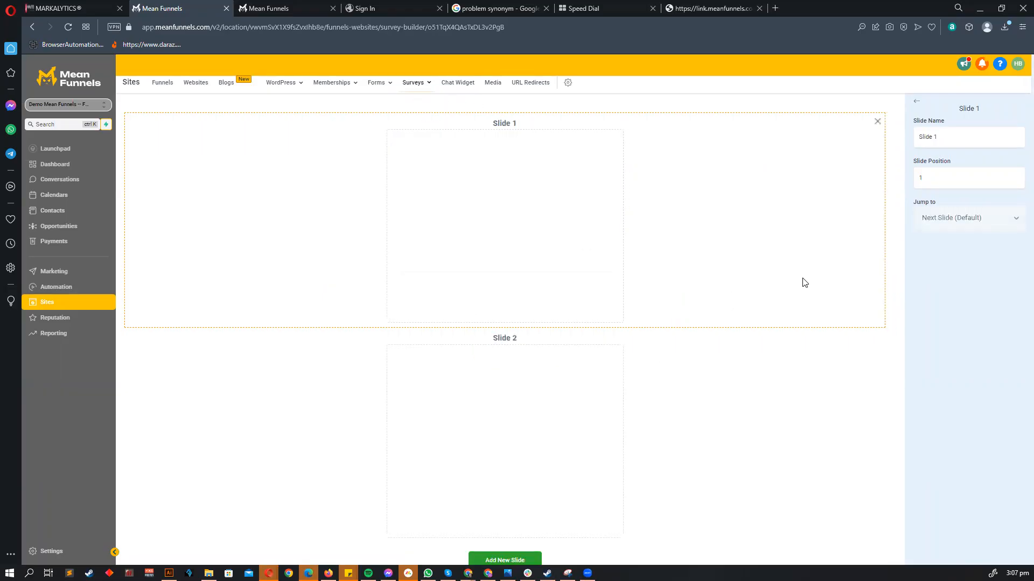
left_click(877, 121)
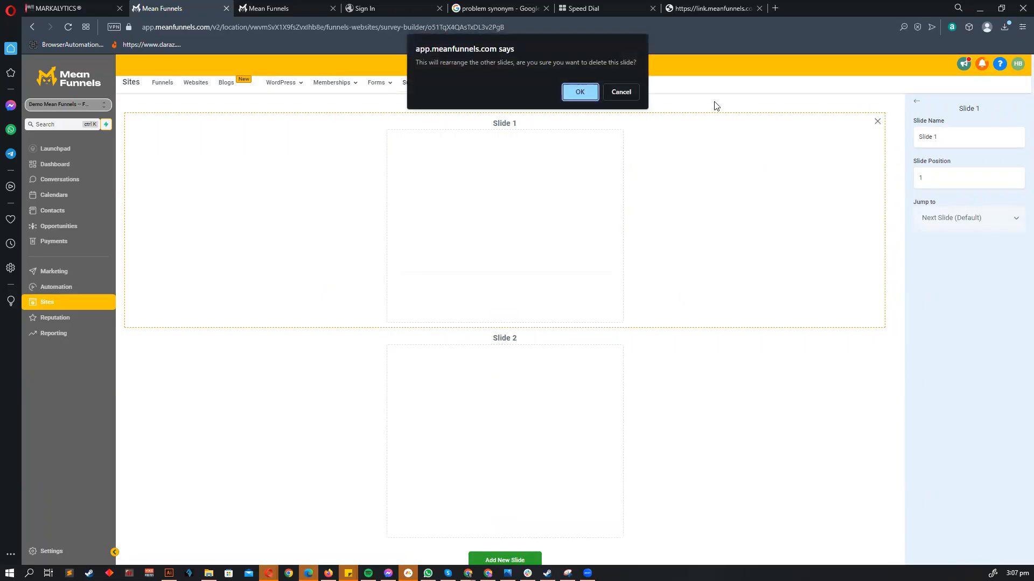
left_click(576, 94)
left_click(916, 108)
left_click_drag(928, 178, 560, 167)
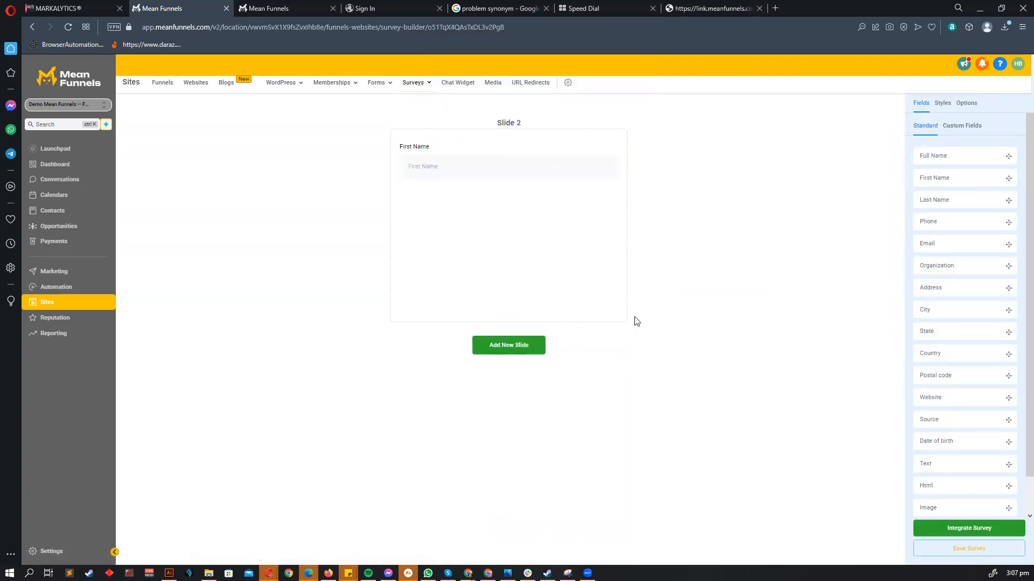
- Add Slides 2 and 3 holding the Last Name and Phone questions
left_click(507, 349)
left_click_drag(943, 189, 514, 390)
scroll(506, 530, "down", 1)
left_click(506, 530)
scroll(727, 454, "down", 4)
left_click_drag(938, 226, 521, 423)
- Add Slides 4 and 5 holding the Email and City questions
left_click(505, 528)
scroll(902, 256, "down", 4)
left_click_drag(938, 244, 504, 367)
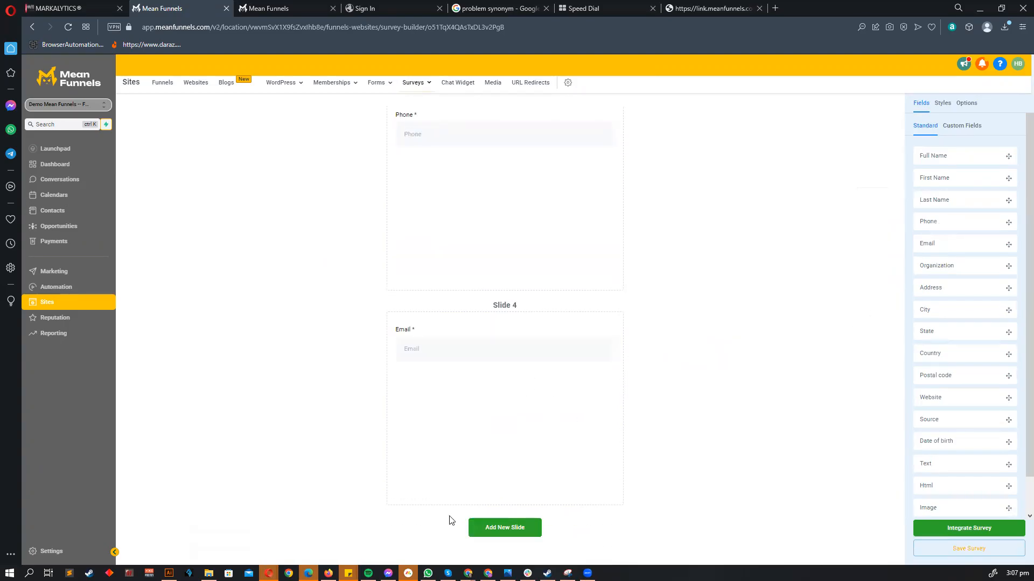
left_click(490, 530)
scroll(888, 354, "down", 4)
scroll(938, 358, "down", 2)
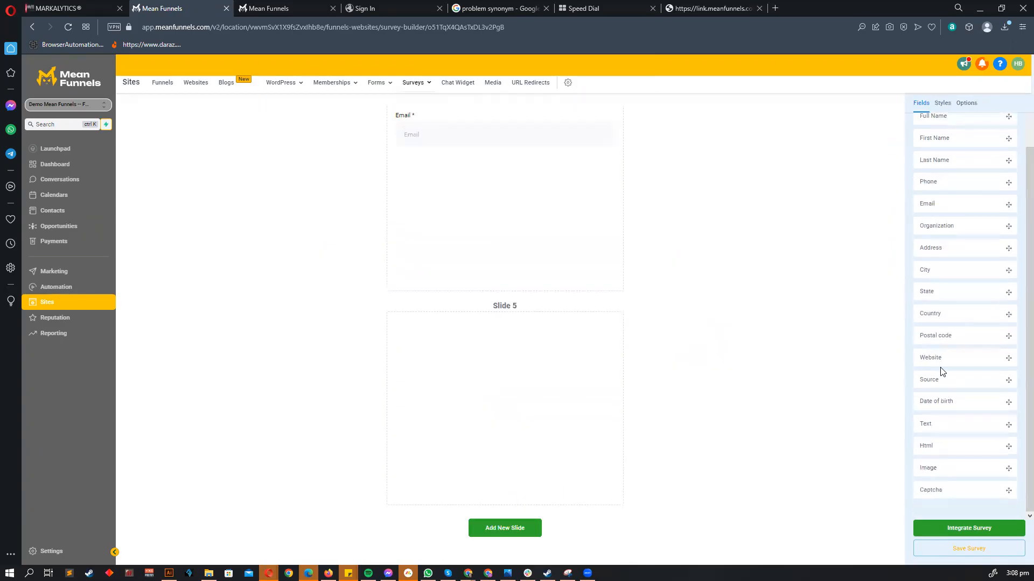
left_click_drag(939, 270, 526, 376)
- Open the survey's shareable link from Integrate Survey in a new tab
left_click(968, 528)
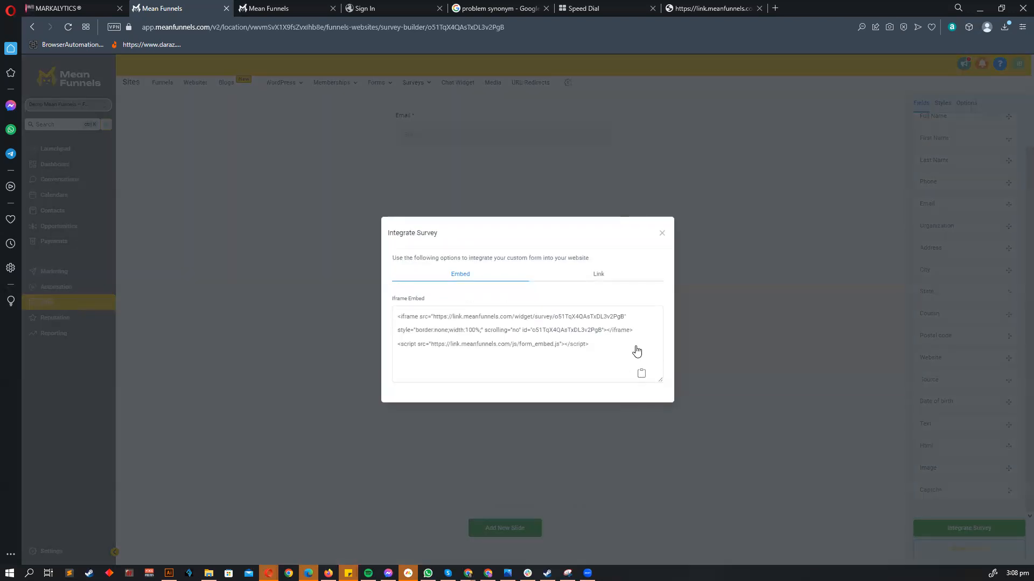
left_click(598, 274)
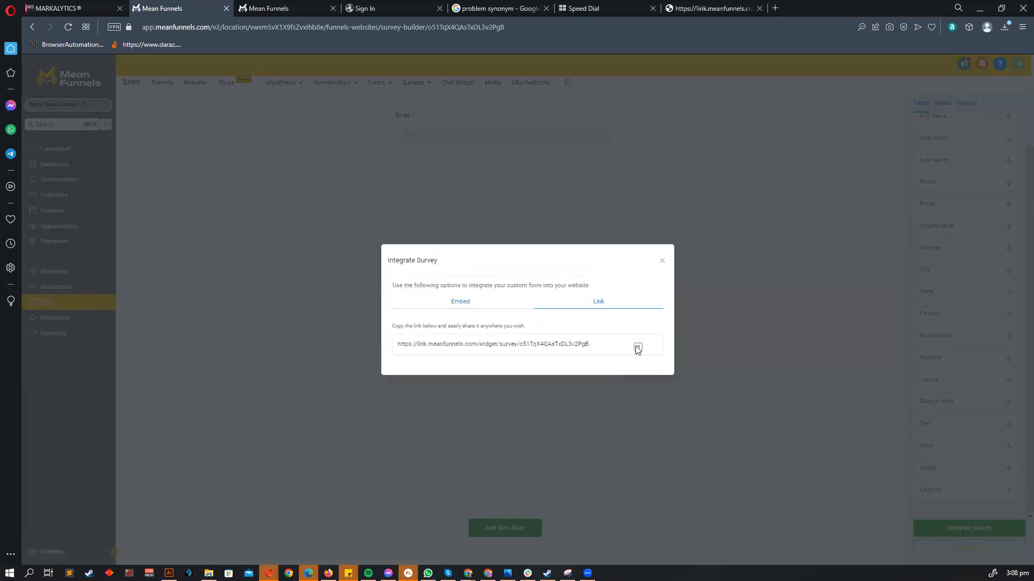
left_click(635, 349)
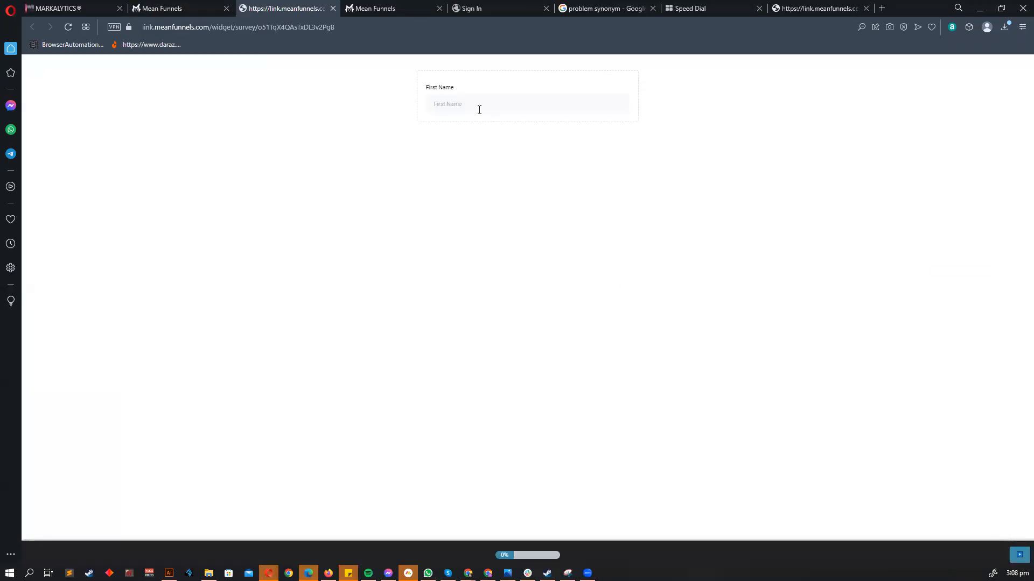
- Answer the first name, last name and phone number questions of the live survey
left_click(479, 109)
key("Return")
left_click(471, 104)
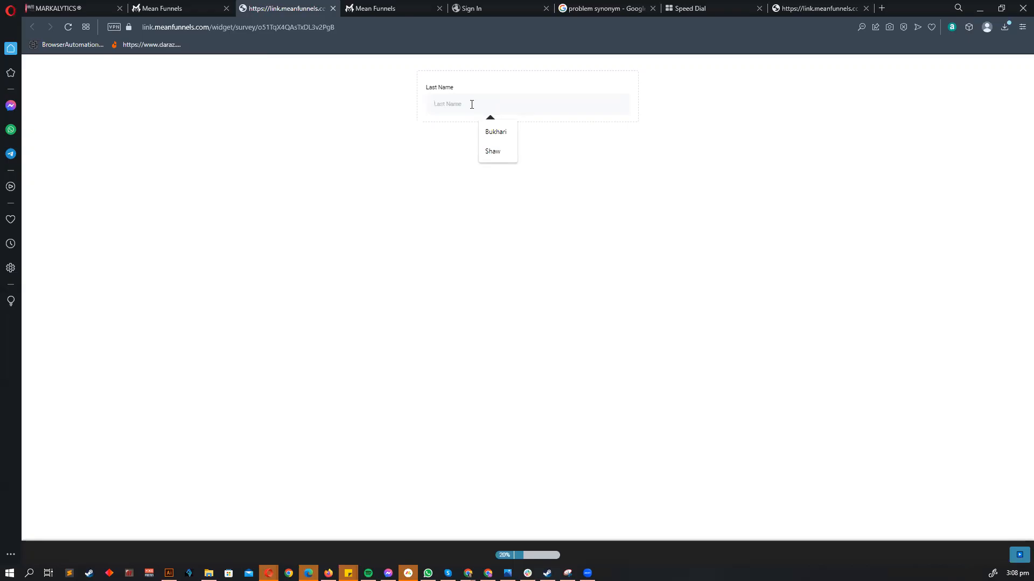
key("Return")
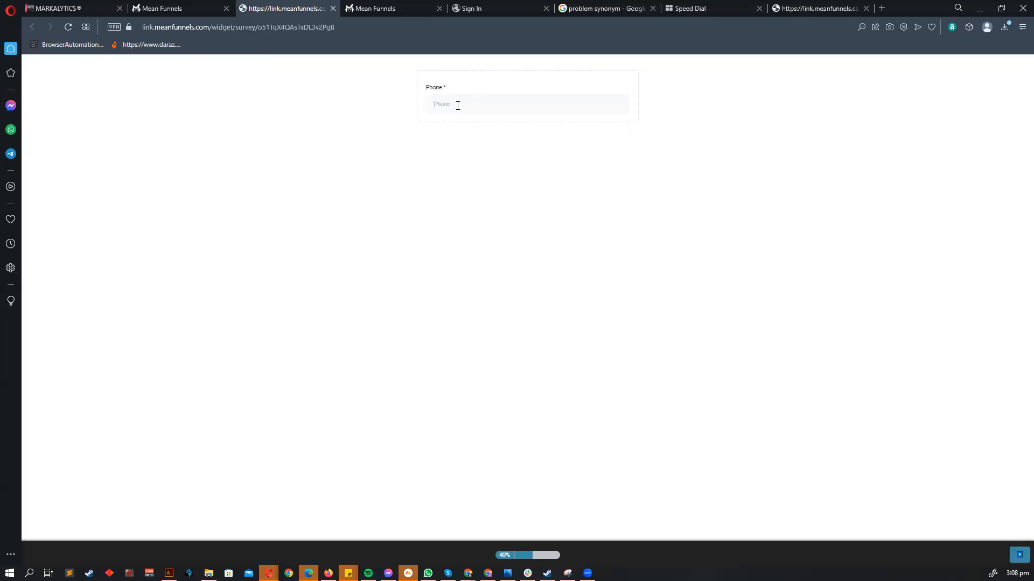
left_click(458, 106)
type(")1")
key("BackSpace")
key("BackSpace")
key("Return")
- Fill in the email and city from saved suggestions and submit the survey
left_click(458, 106)
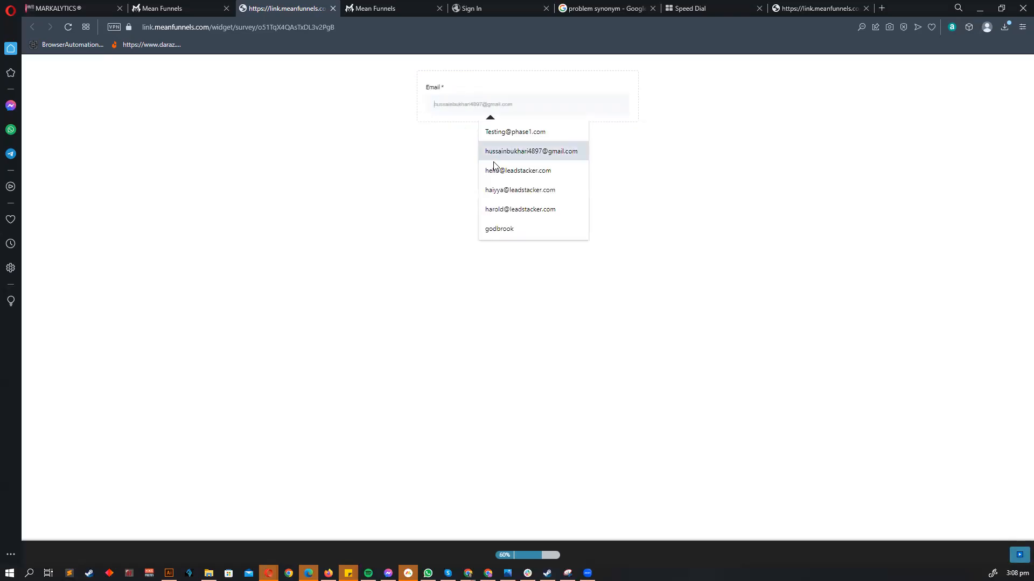
left_click(498, 210)
key("Return")
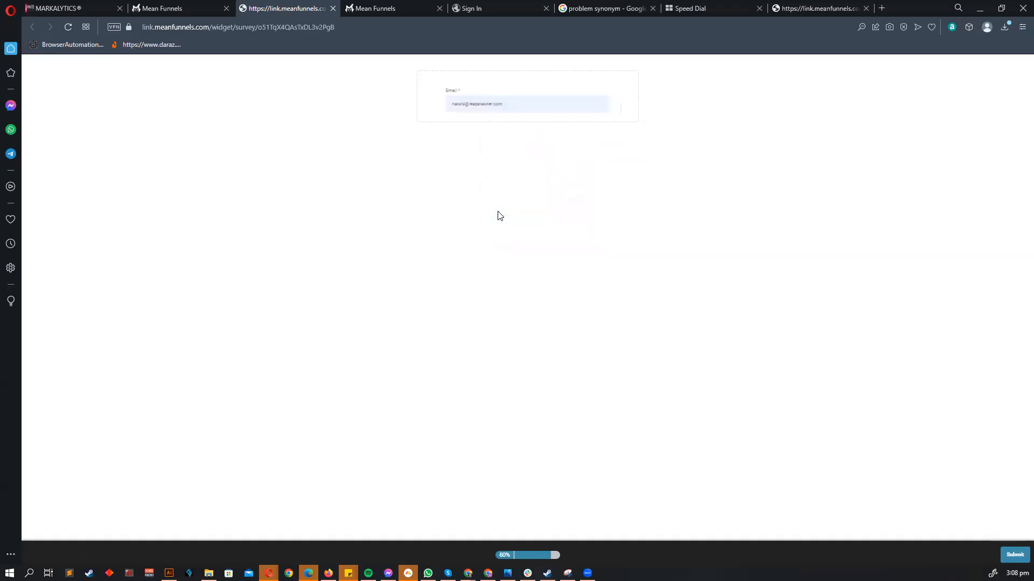
left_click(458, 99)
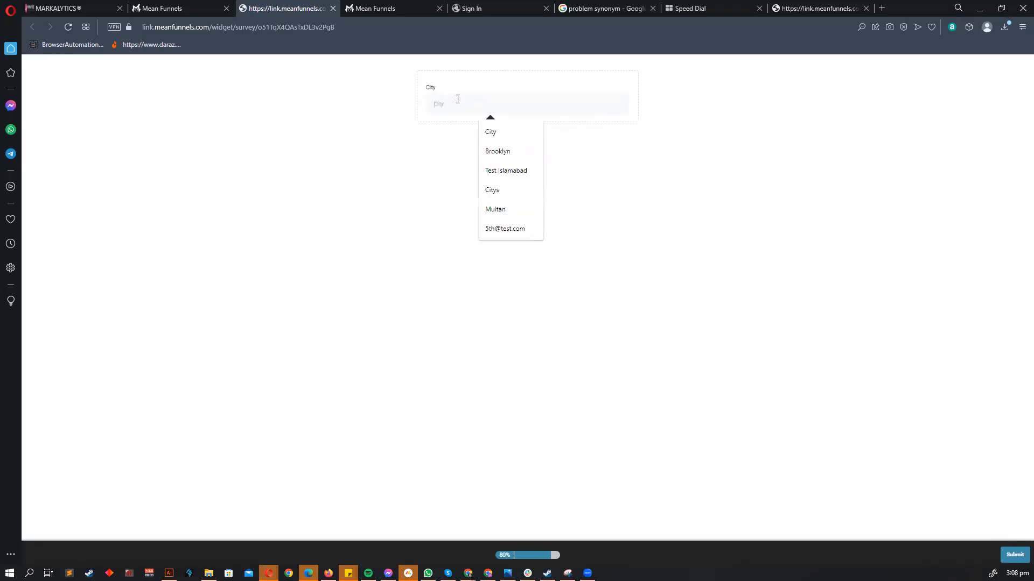
left_click(487, 151)
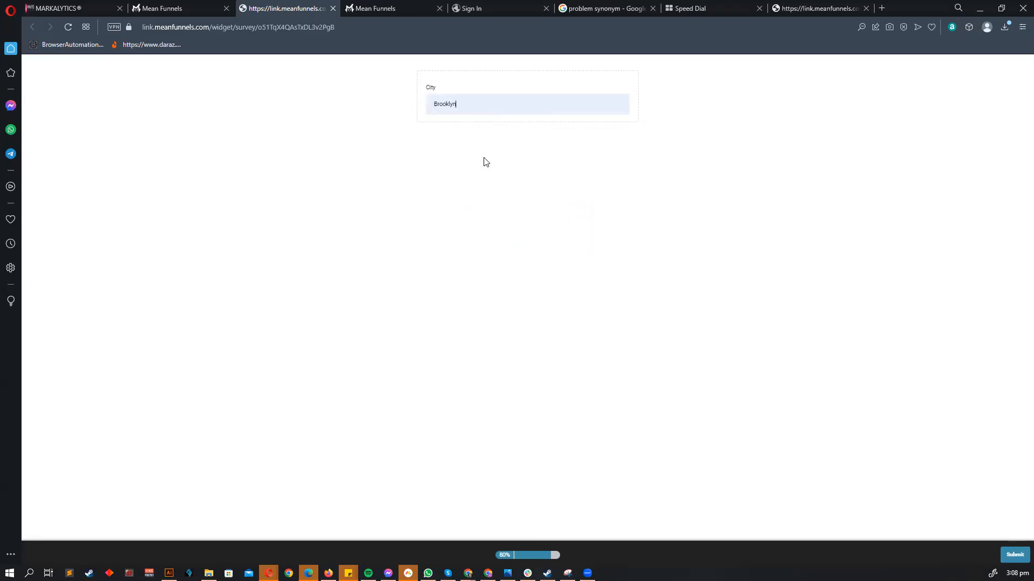
key("Return")
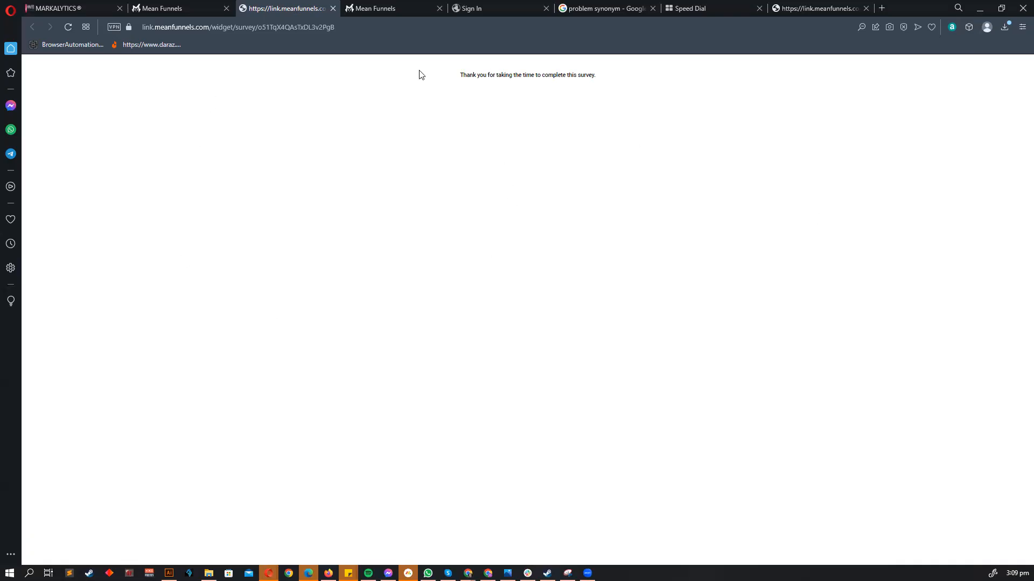
- Return to the survey builder and close the sharing dialog
left_click(202, 4)
left_click(648, 259)
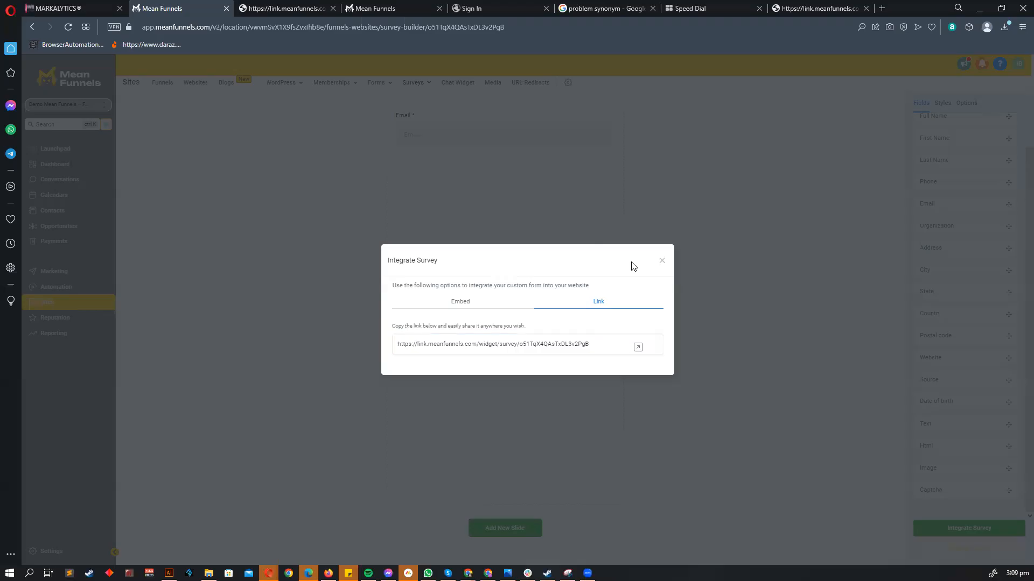
scroll(643, 284, "up", 10)
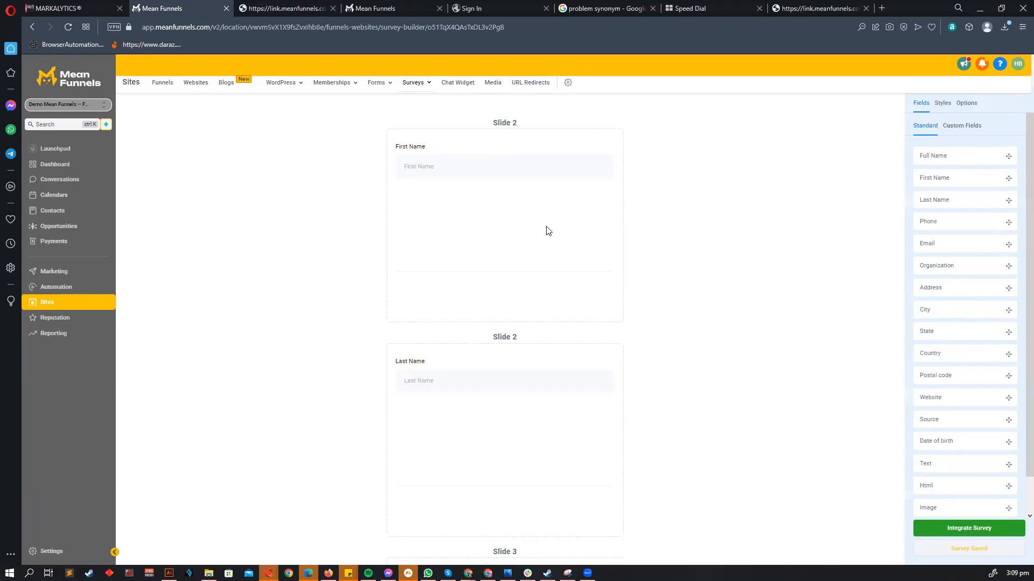
- Review the First Name, Last Name and Email question settings, then open Slide 5's settings
left_click(480, 178)
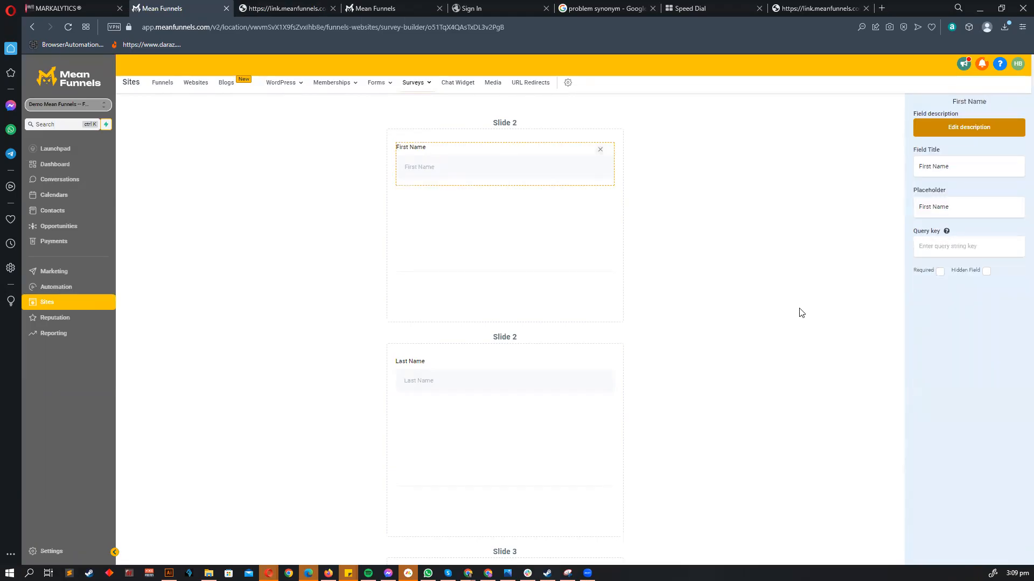
scroll(515, 226, "down", 3)
left_click(500, 236)
scroll(512, 246, "down", 6)
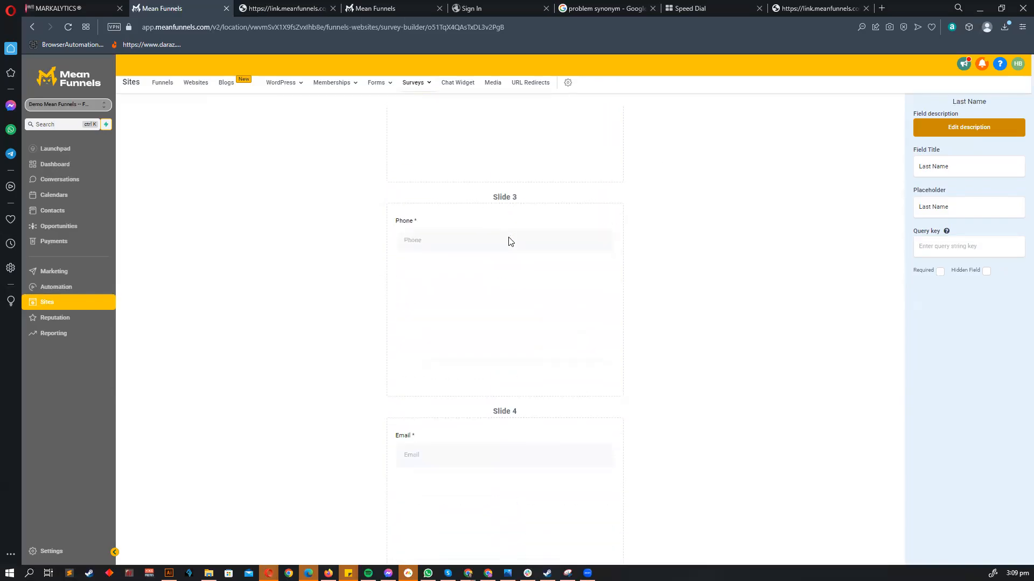
scroll(592, 290, "up", 3)
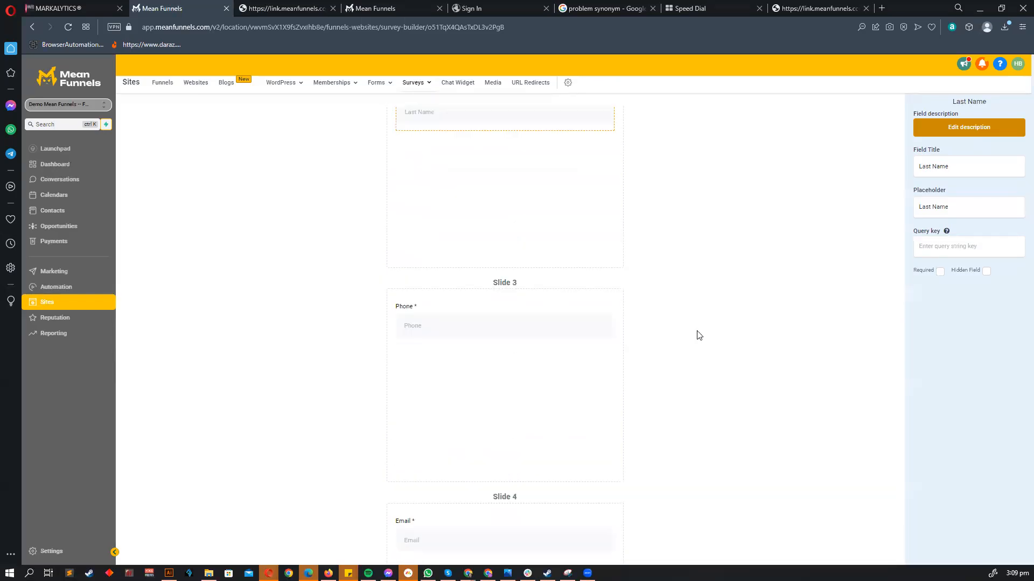
scroll(592, 313, "down", 7)
left_click(455, 166)
scroll(593, 323, "down", 1)
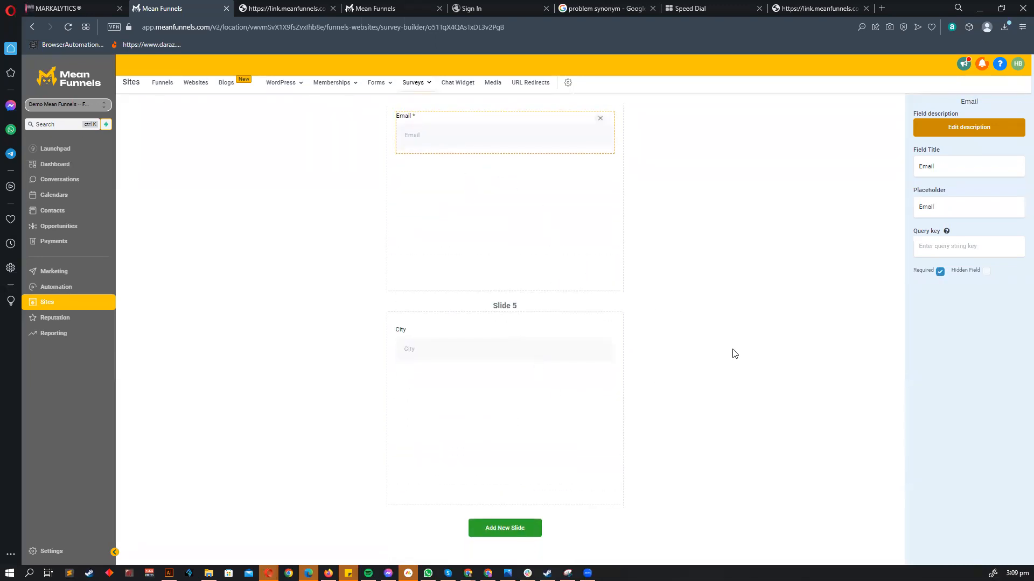
left_click(782, 277)
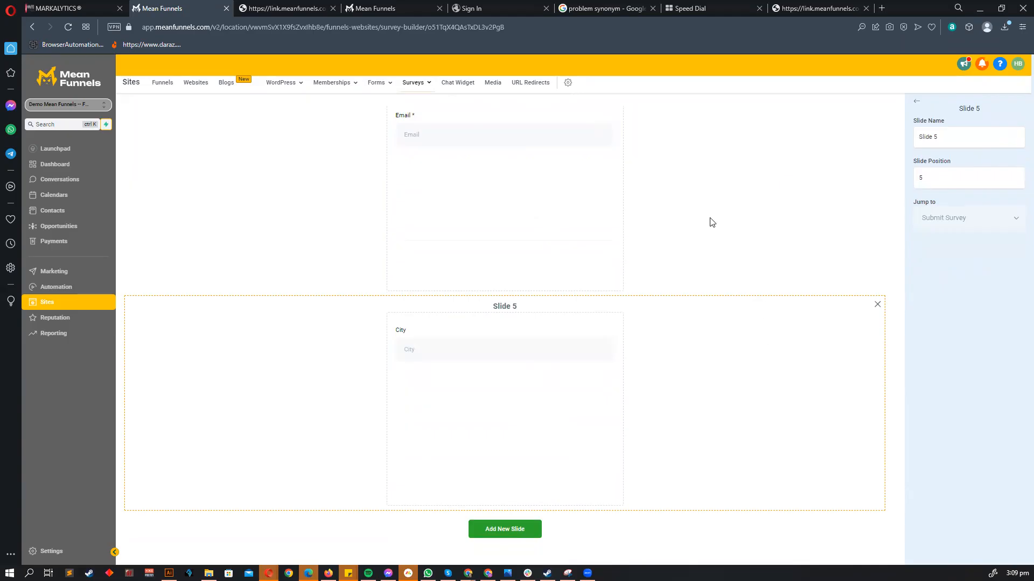
- View Slide 4's settings: position 4, jumping to the next slide by default
scroll(714, 372, "up", 3)
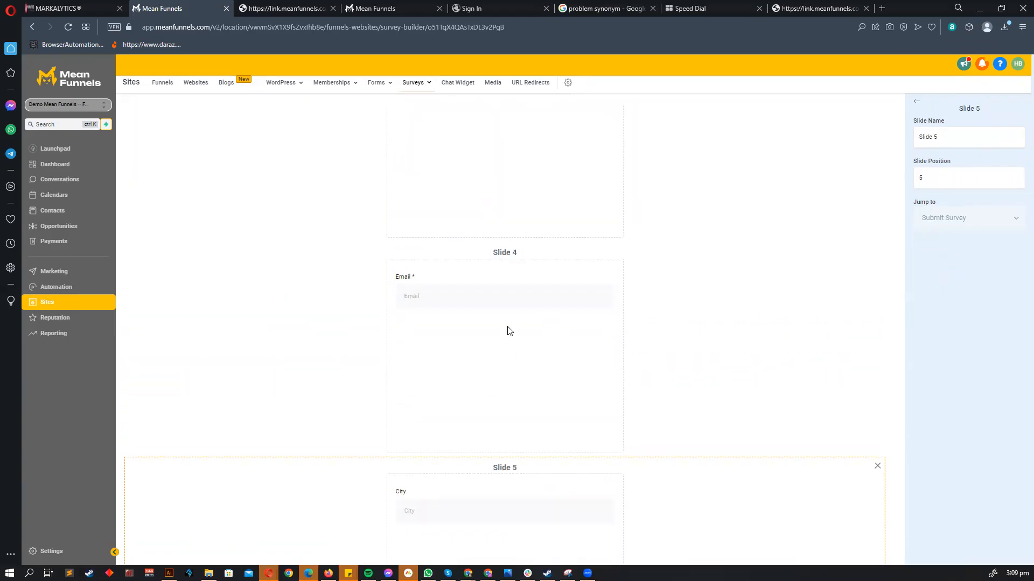
left_click(367, 356)
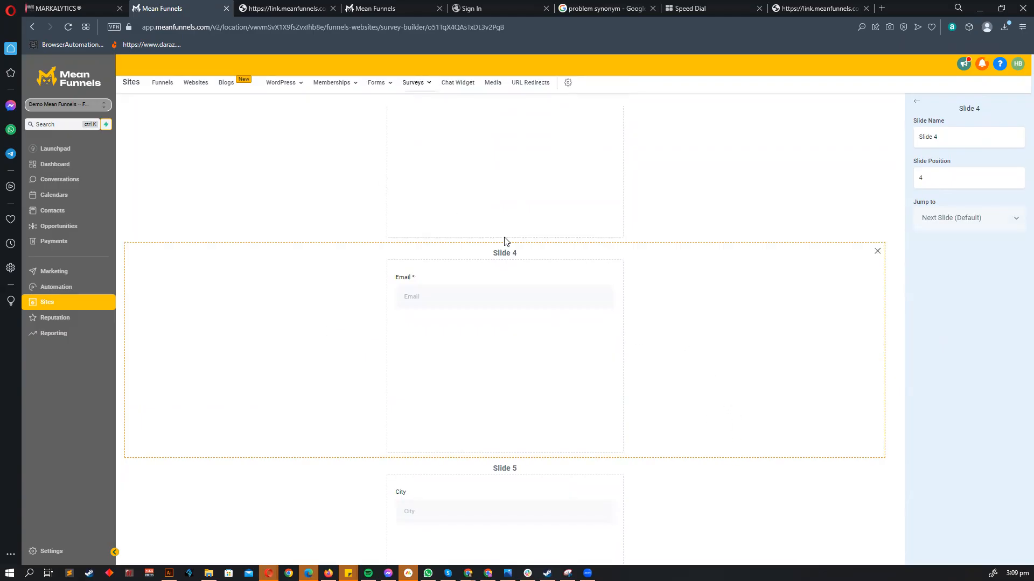
scroll(301, 323, "up", 4)
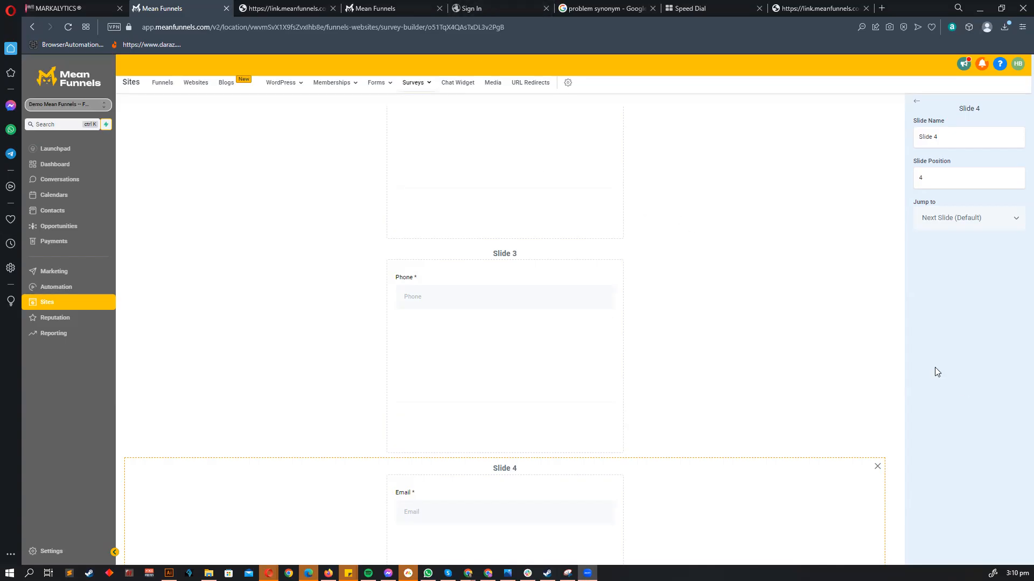
scroll(638, 344, "up", 5)
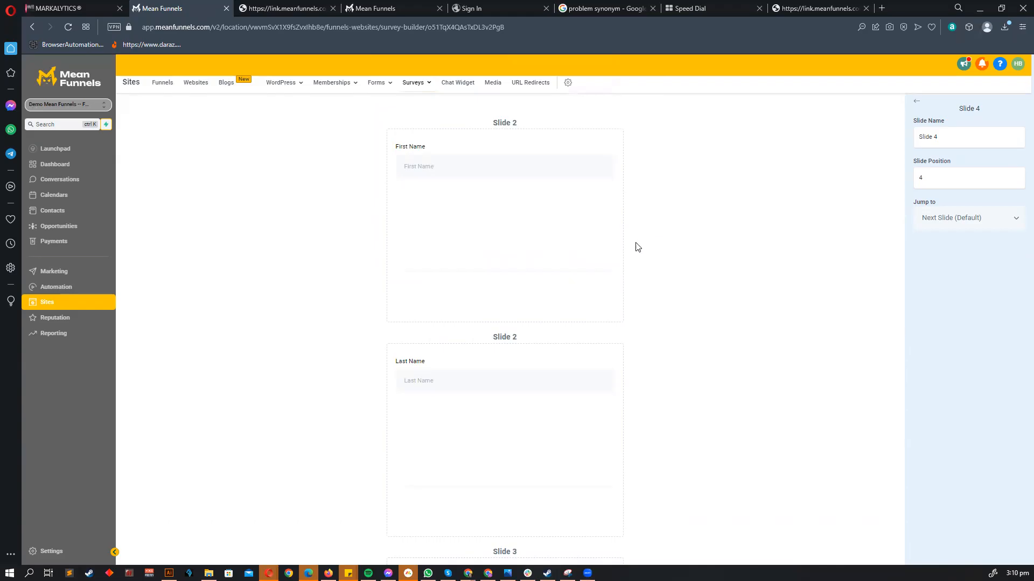
- Place the 'What services do you need?' custom field under First Name on Slide 2
left_click(801, 107)
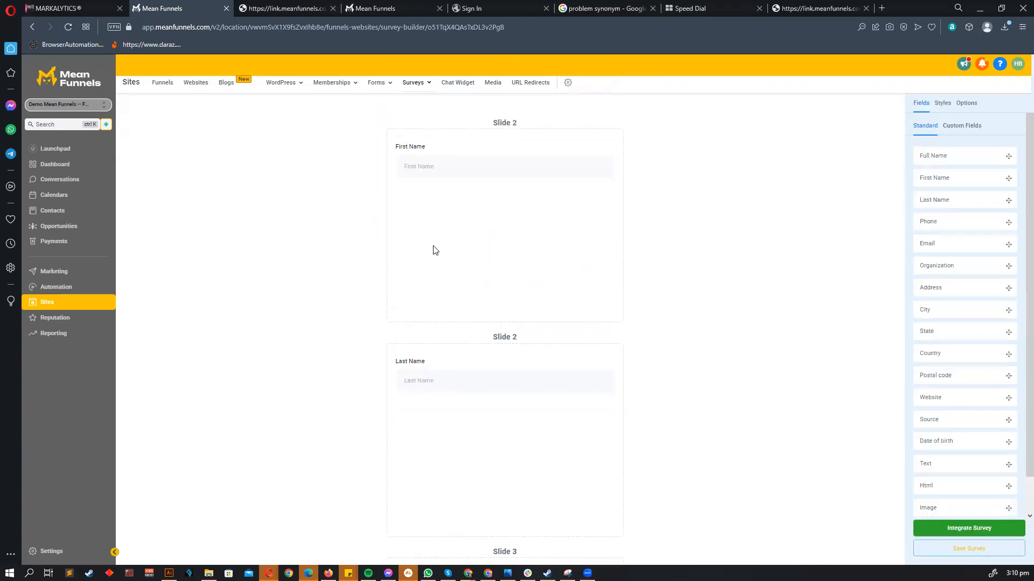
scroll(429, 199, "down", 5)
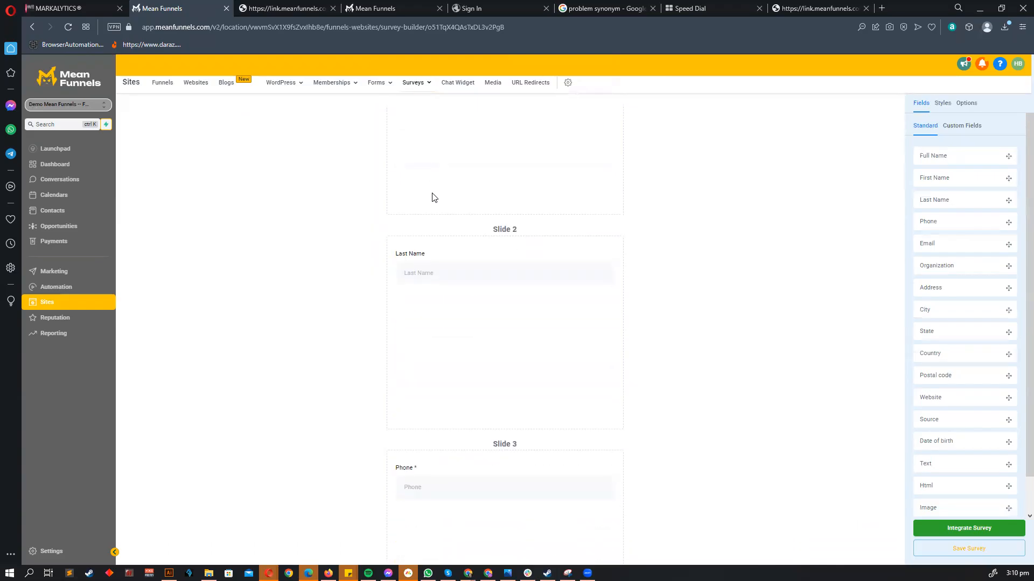
scroll(441, 200, "up", 5)
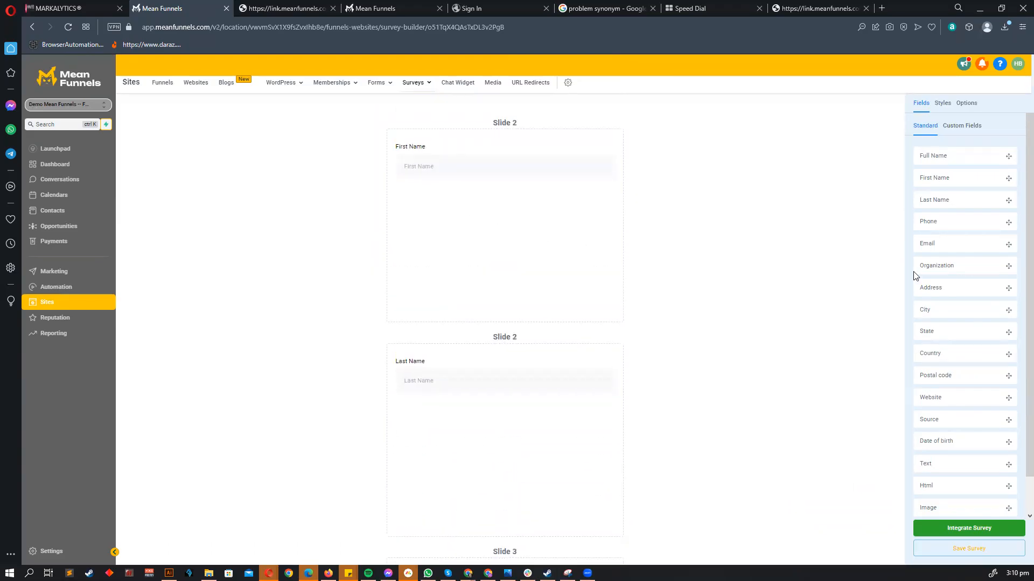
left_click(954, 127)
left_click_drag(943, 200, 555, 211)
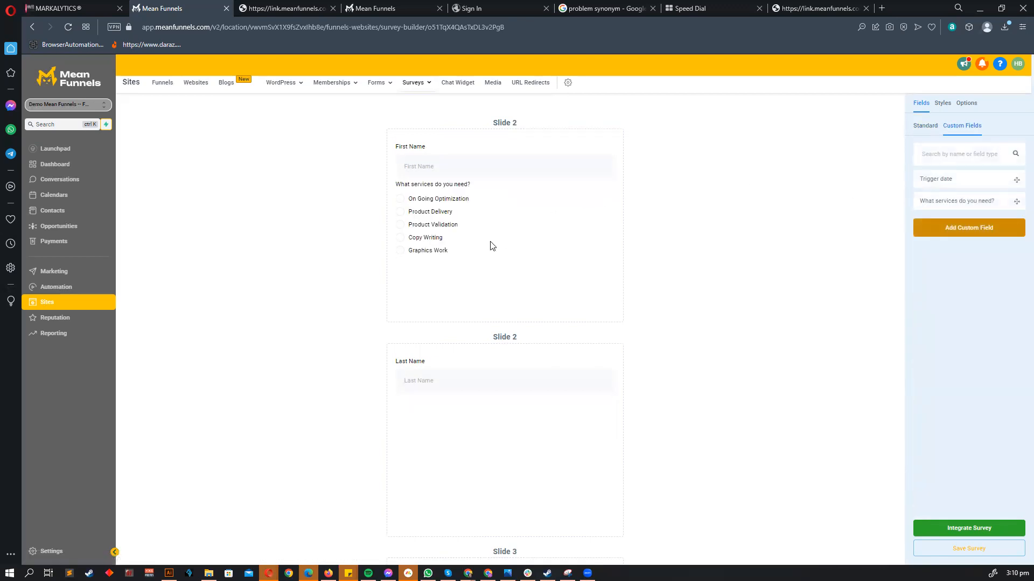
left_click(489, 243)
left_click_drag(927, 286, 946, 290)
double_click(943, 291)
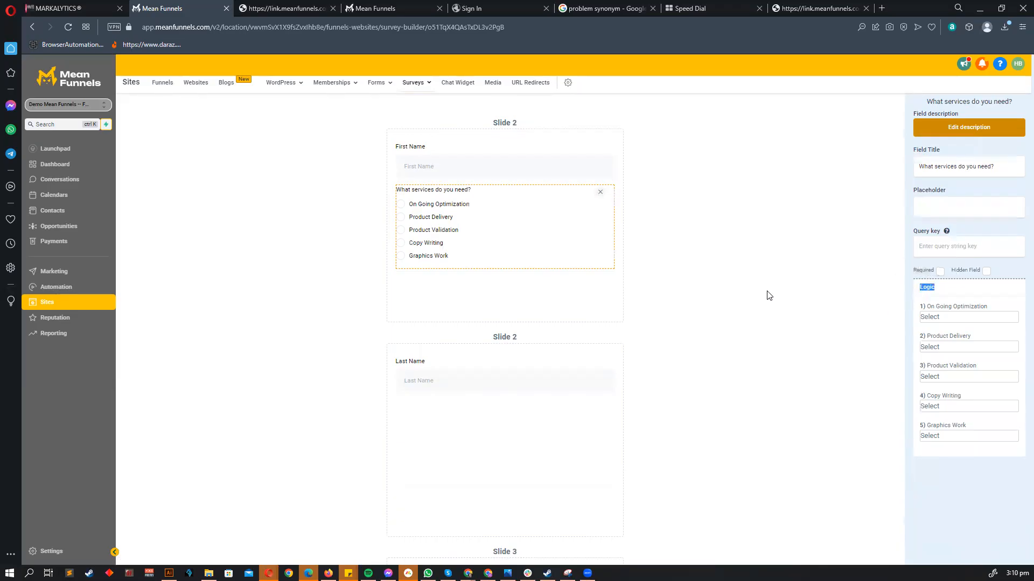
left_click(906, 294)
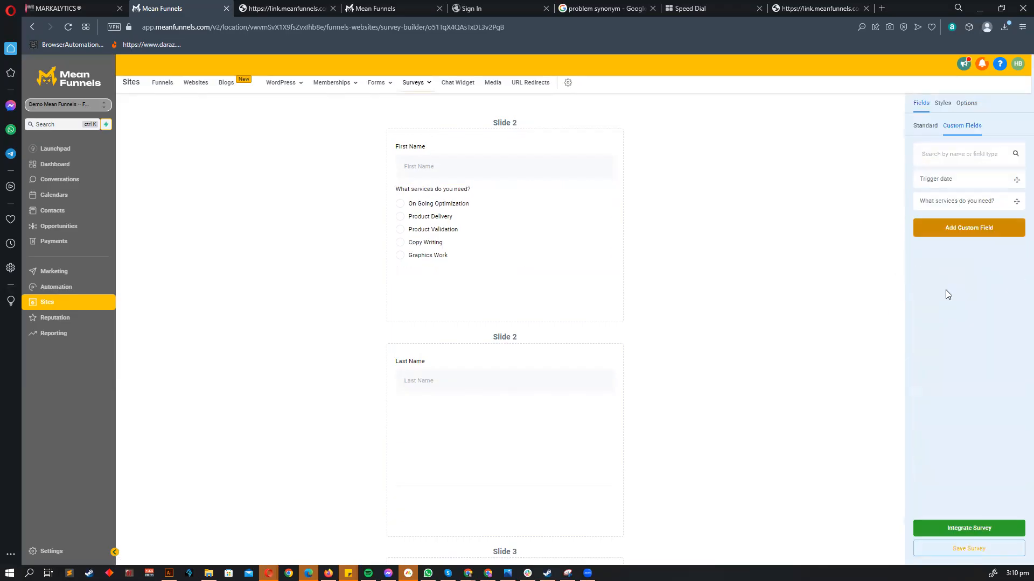
- Inspect the services question's branching choices for Product Delivery without changing them
left_click(472, 245)
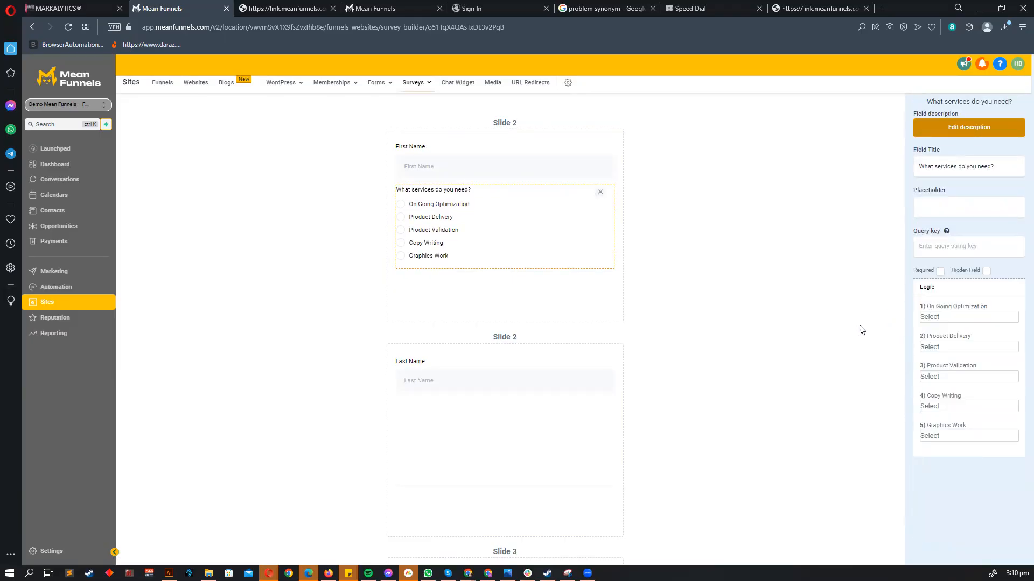
left_click(946, 347)
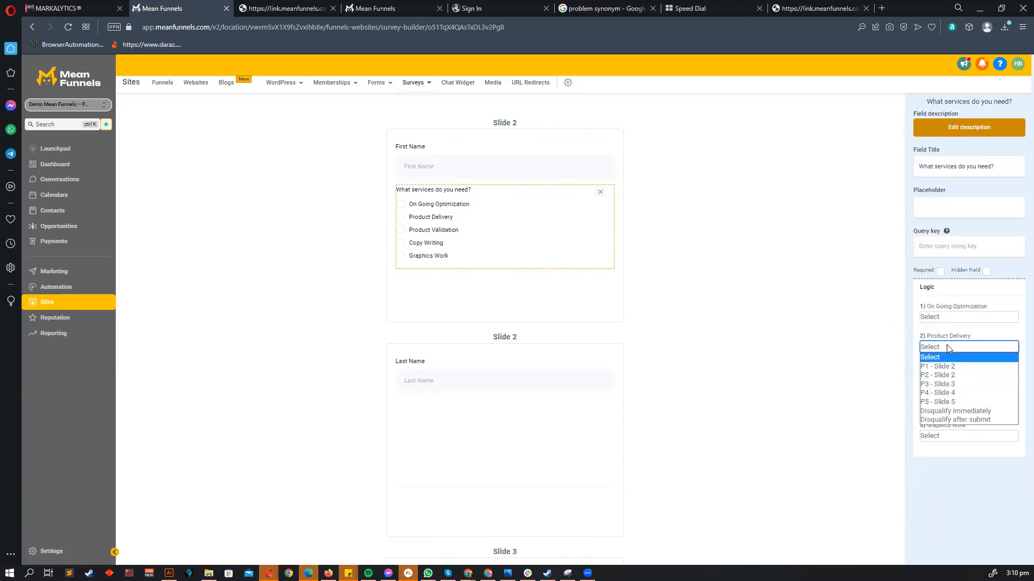
left_click(953, 347)
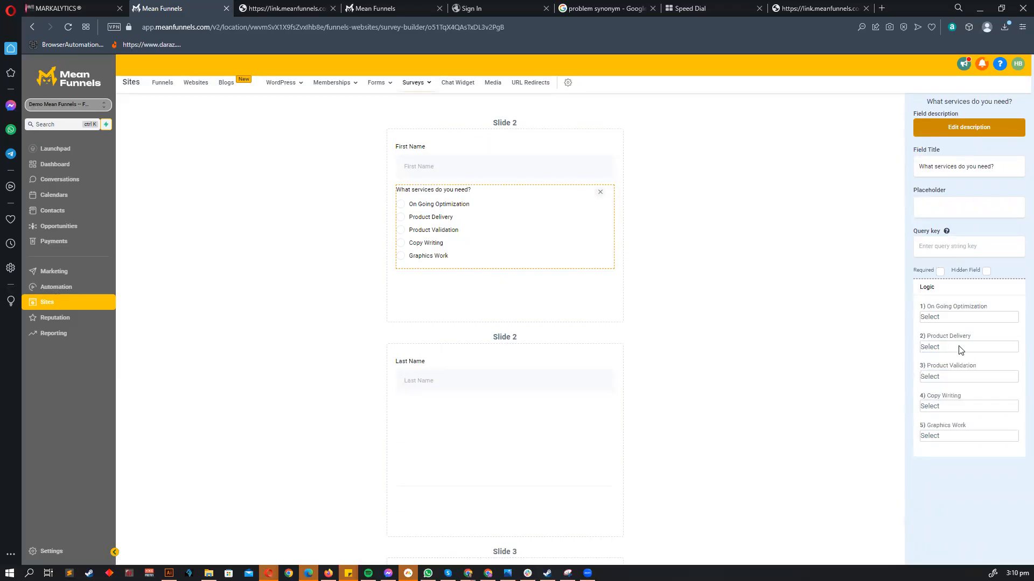
left_click(955, 347)
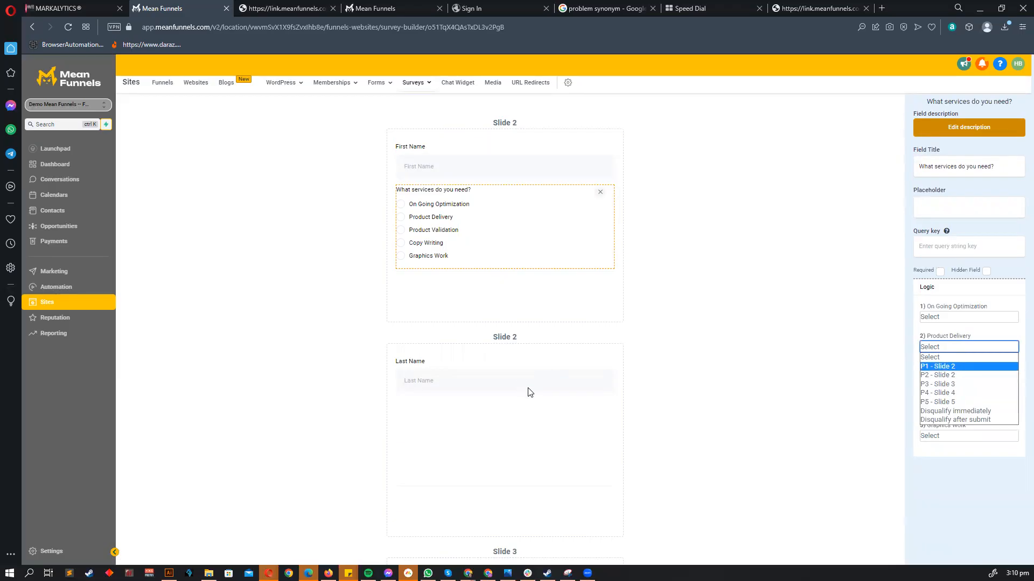
left_click(784, 397)
scroll(663, 387, "down", 7)
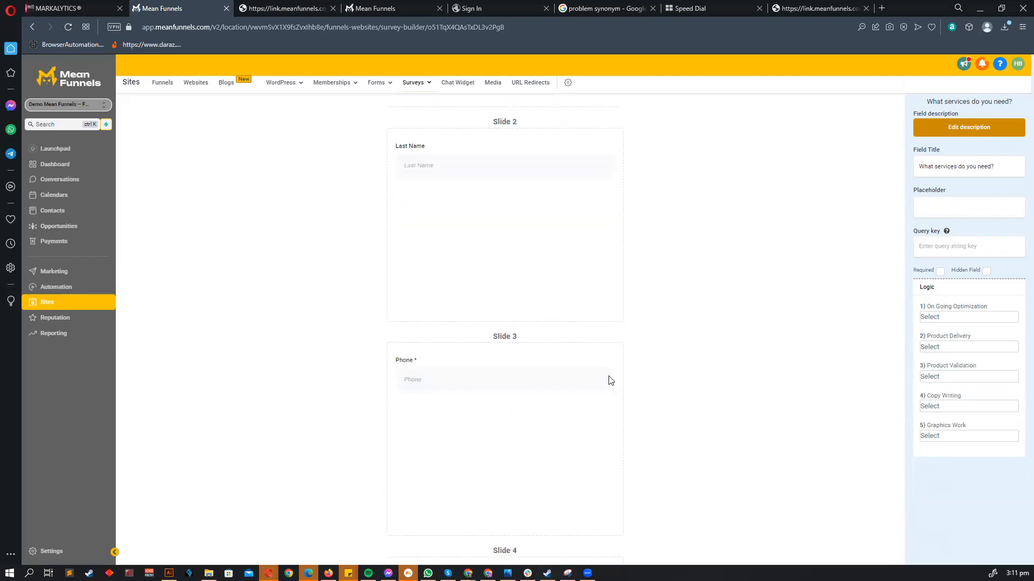
scroll(609, 375, "up", 5)
- Move the Last Name field into the first Slide 2 above the services question
left_click_drag(435, 384, 463, 259)
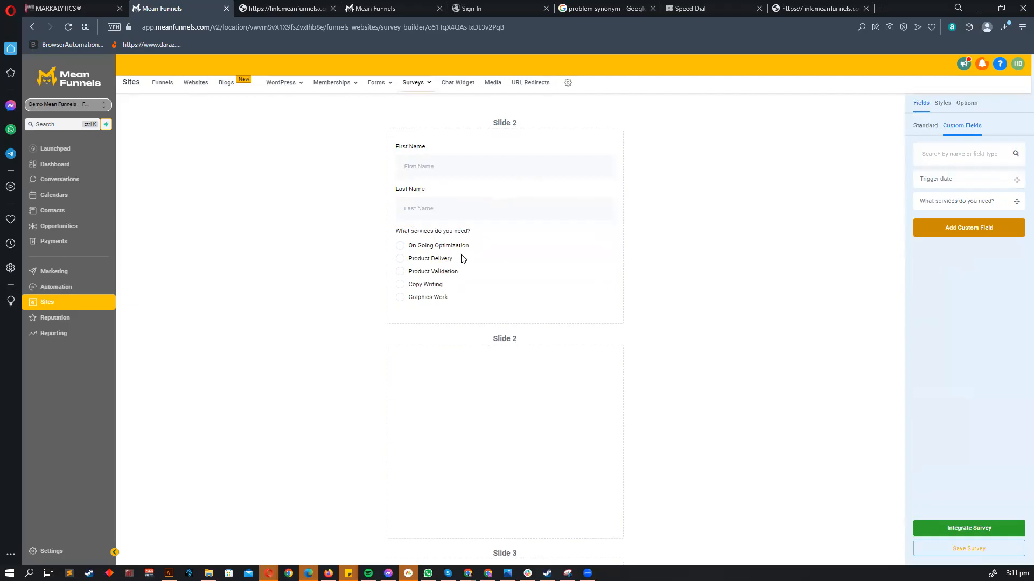
scroll(641, 337, "down", 5)
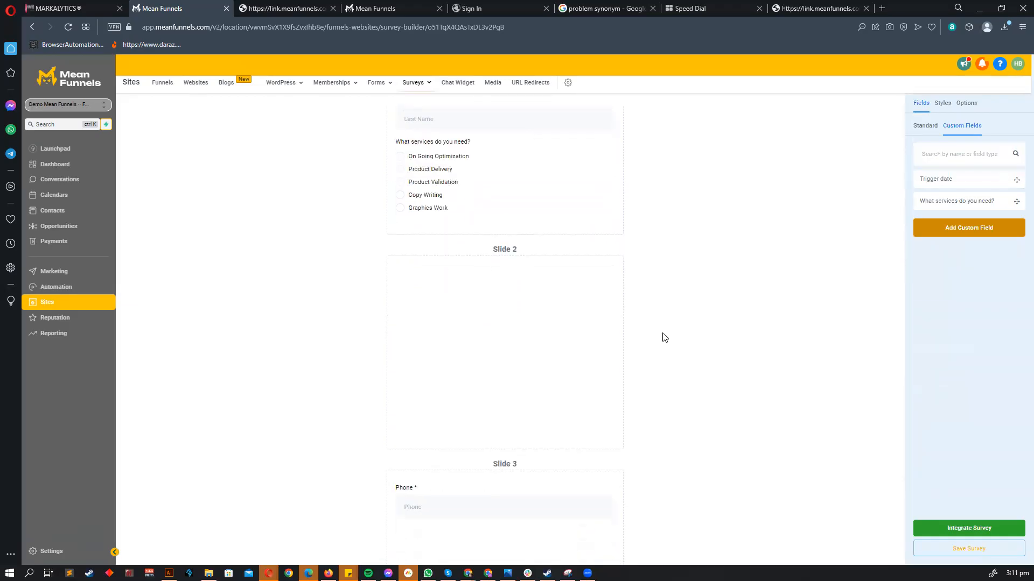
scroll(721, 265, "up", 4)
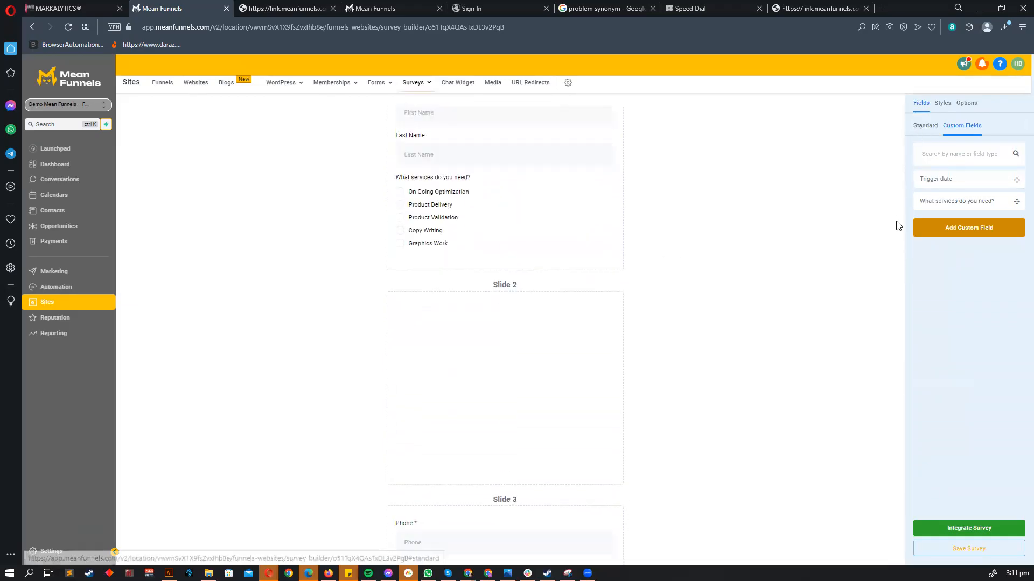
left_click(924, 126)
scroll(461, 290, "up", 1)
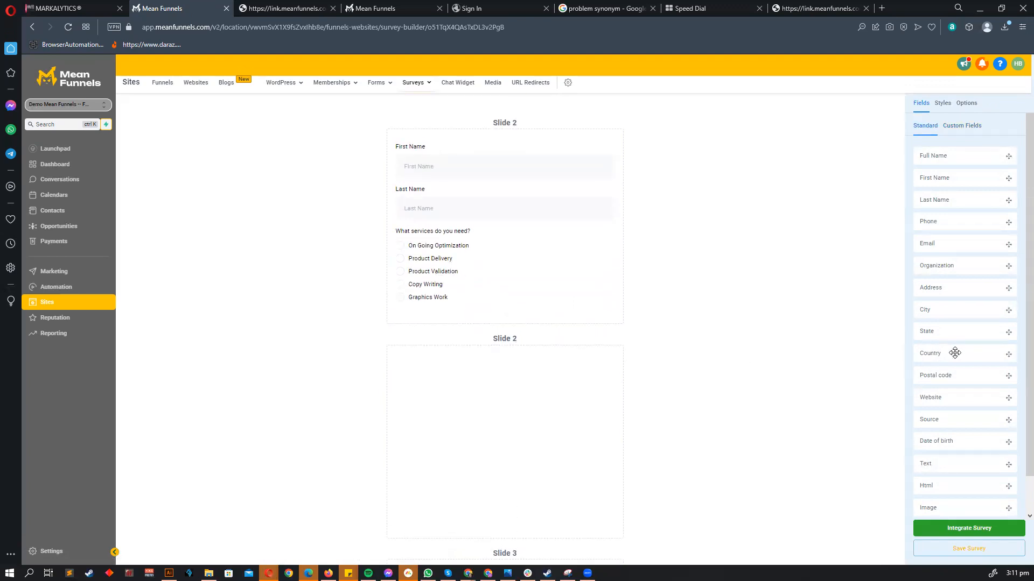
- Add Country to the empty second Slide 2 and replace Phone with Postal code in Slide 3
left_click_drag(954, 353, 791, 425)
scroll(748, 326, "down", 1)
scroll(705, 291, "down", 1)
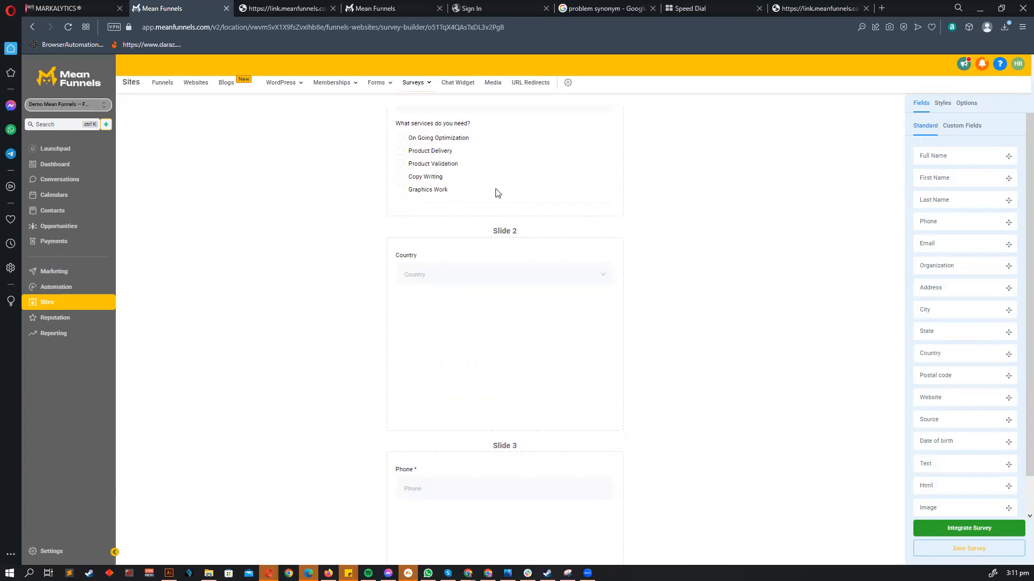
scroll(830, 375, "down", 1)
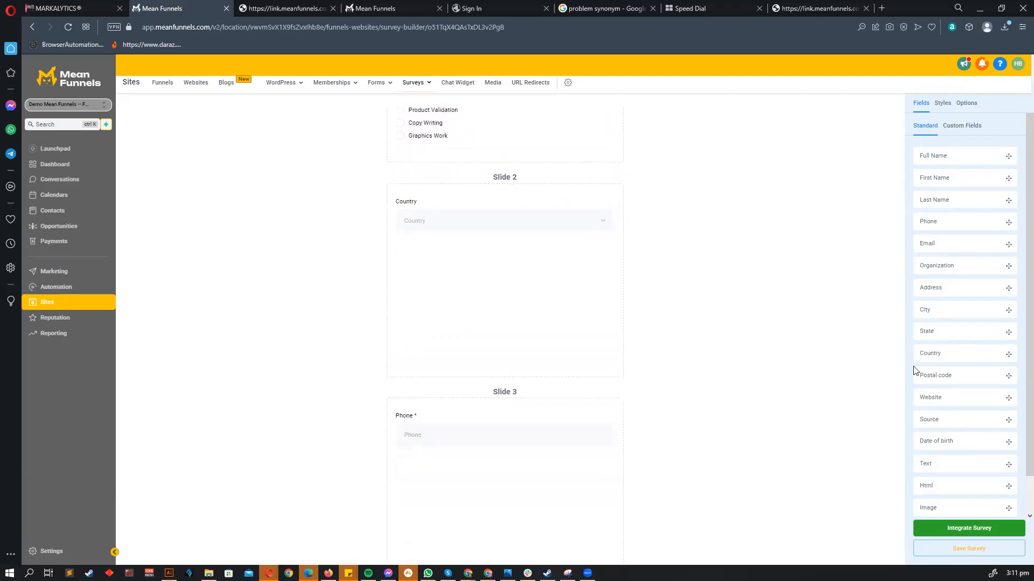
left_click_drag(937, 372, 447, 455)
left_click(469, 435)
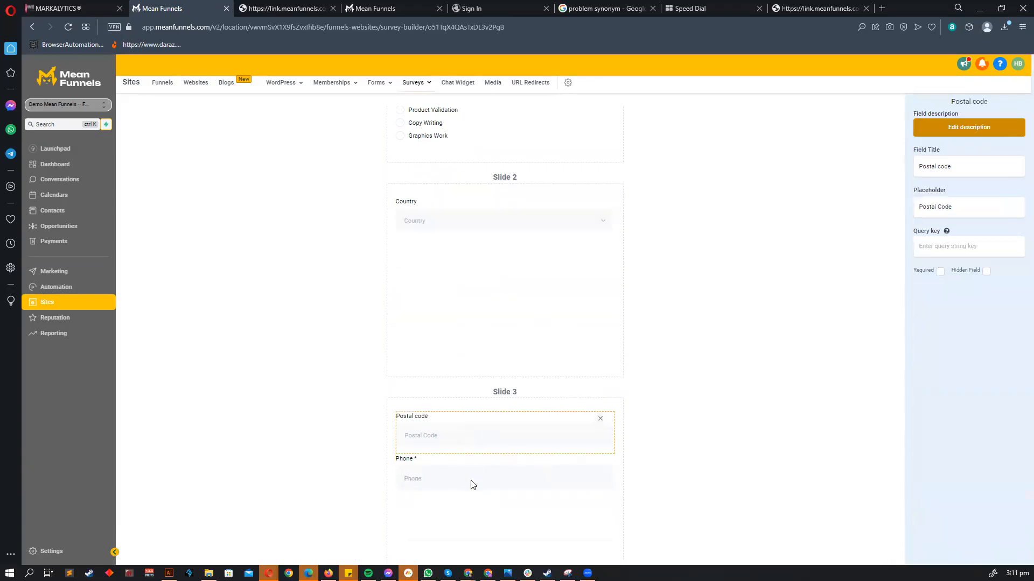
left_click(471, 484)
left_click(488, 444)
left_click(463, 492)
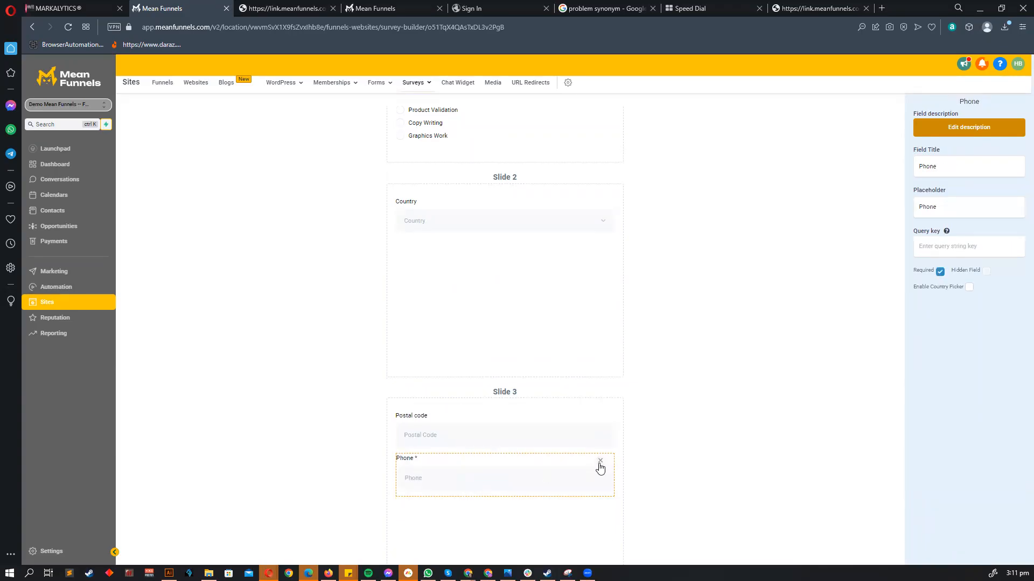
left_click(600, 462)
- Remove the City field from Slide 5
scroll(692, 464, "up", 3)
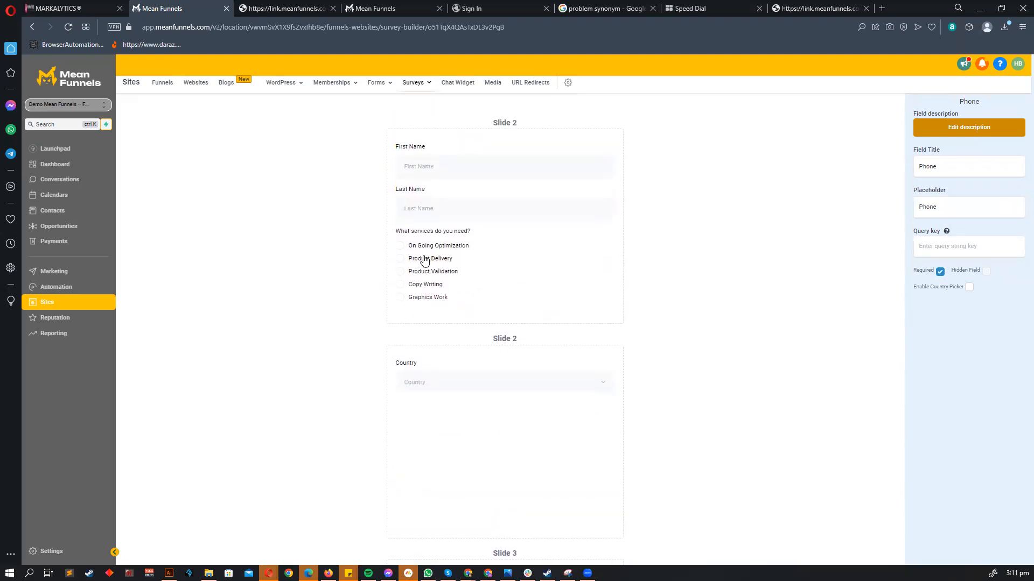
scroll(462, 253, "down", 10)
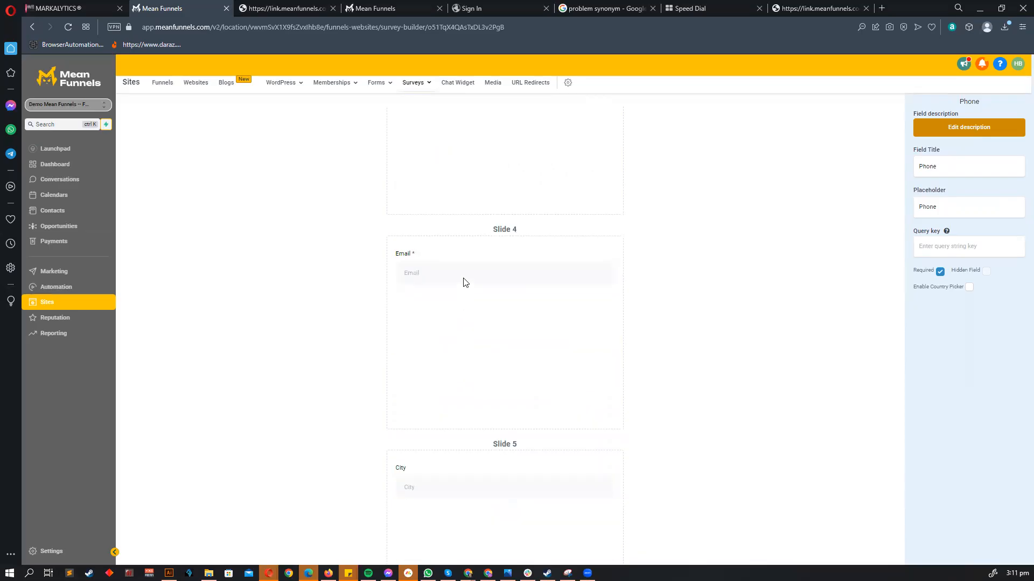
scroll(506, 366, "down", 3)
left_click(599, 338)
left_click(599, 332)
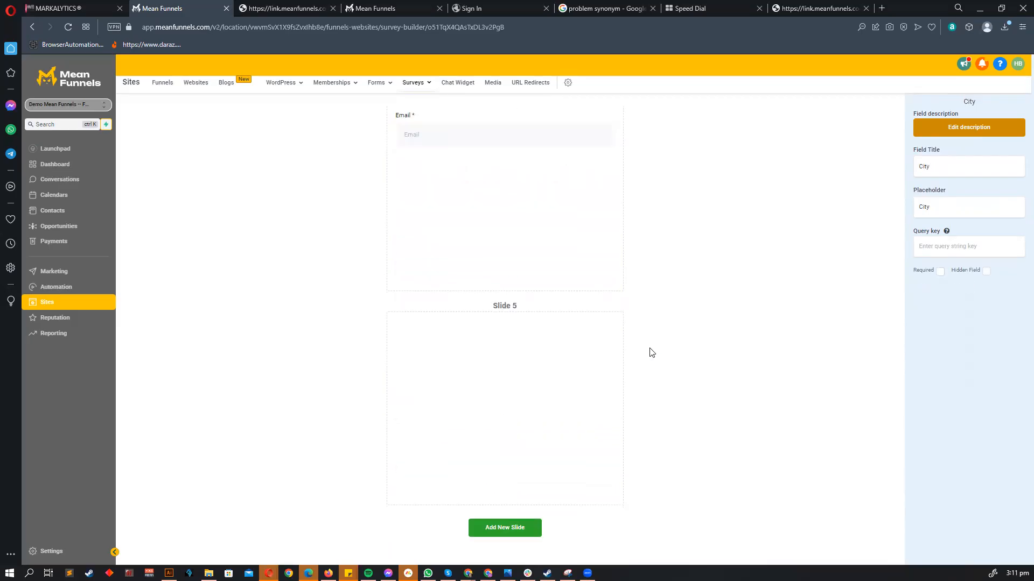
scroll(654, 351, "up", 10)
left_click(450, 282)
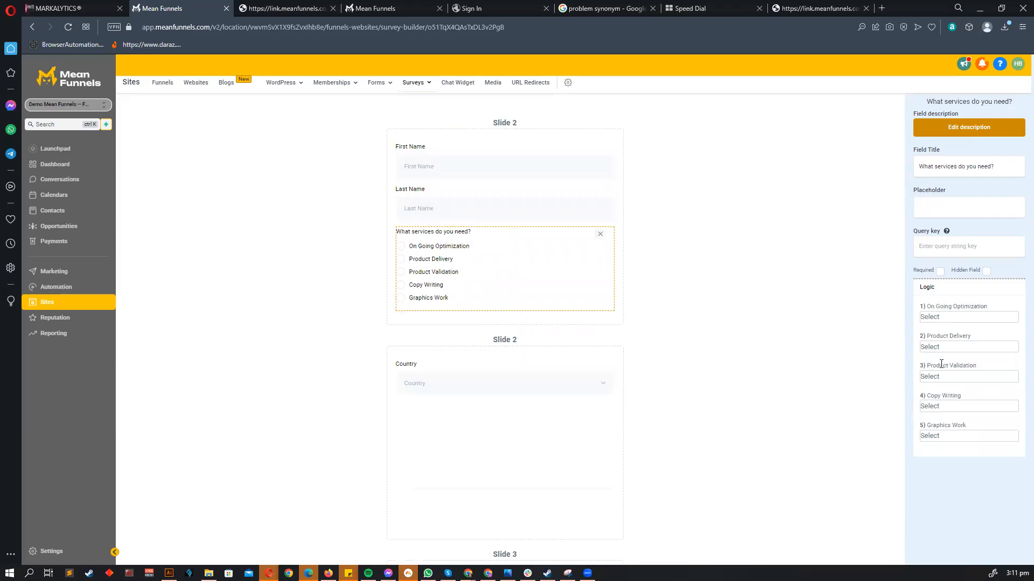
- Route Graphics Work answers to Slide 2 and Product Delivery answers to Slide 3
scroll(724, 374, "down", 2)
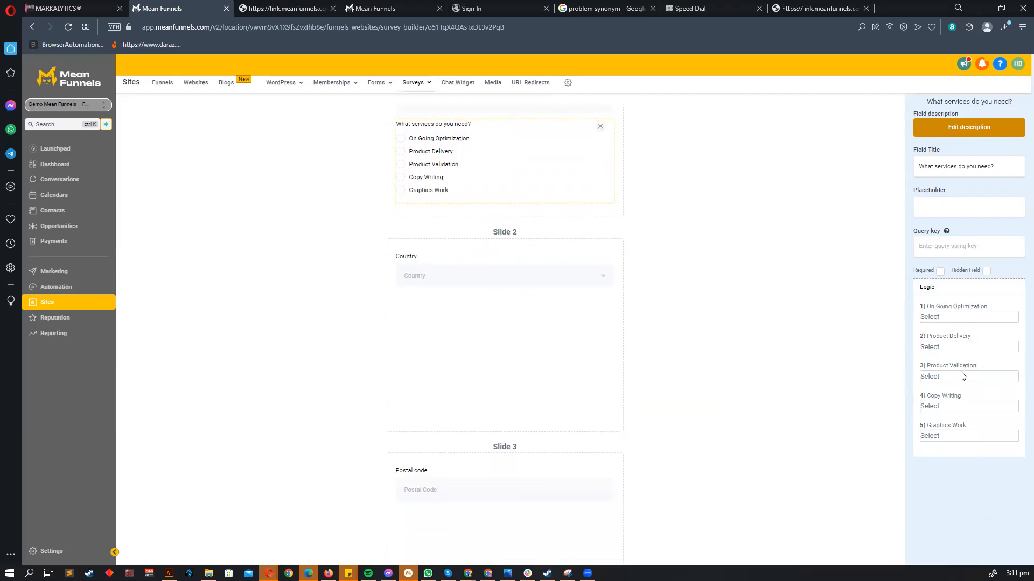
left_click(949, 436)
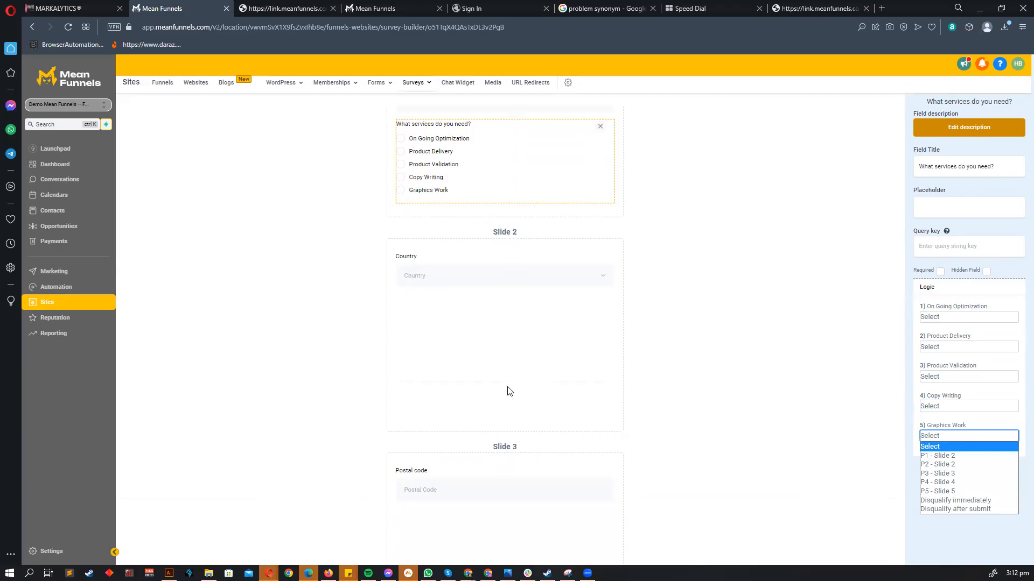
scroll(515, 243, "up", 1)
scroll(514, 260, "down", 3)
left_click(939, 440)
left_click(943, 453)
scroll(653, 307, "up", 2)
scroll(557, 325, "down", 2)
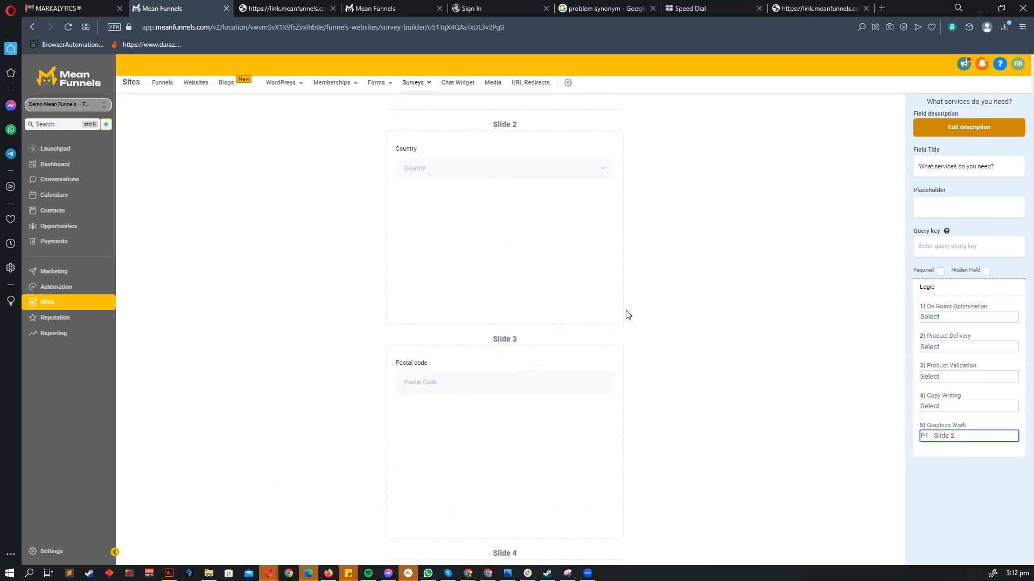
left_click(951, 349)
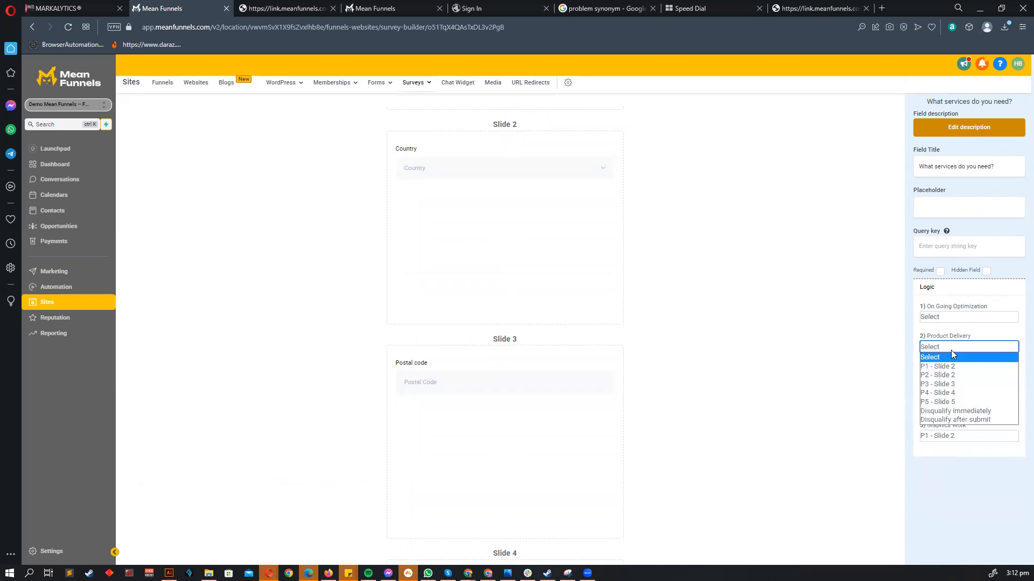
left_click(942, 383)
- Route On Going Optimization answers to Slide 4
scroll(729, 334, "up", 4)
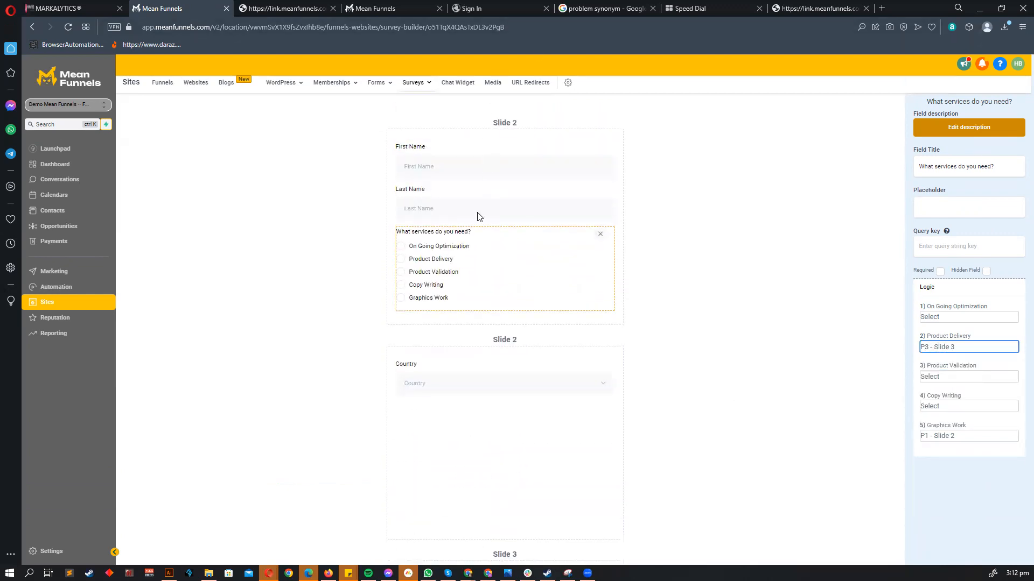
scroll(509, 151, "down", 3)
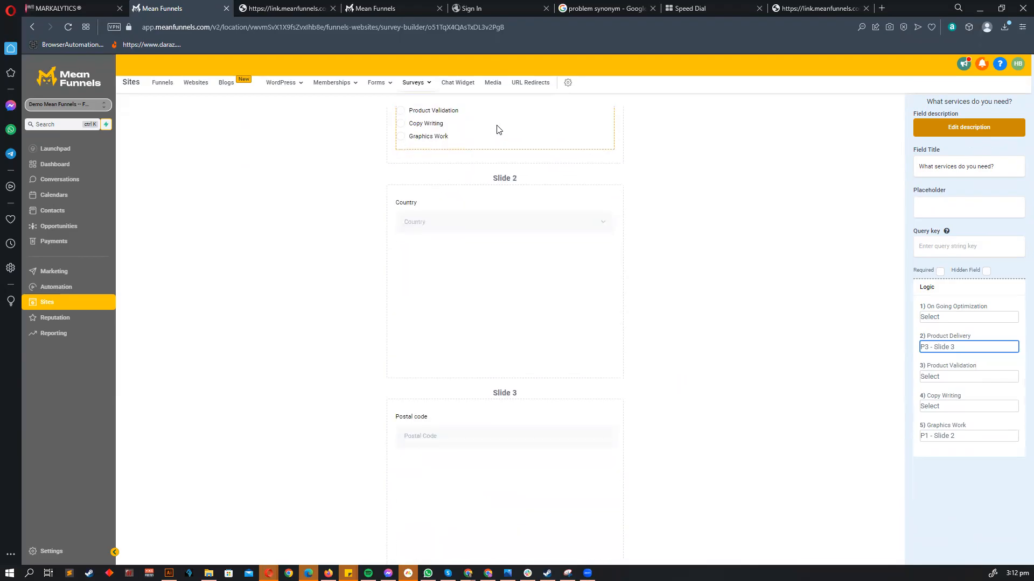
scroll(683, 294, "down", 5)
scroll(656, 379, "up", 8)
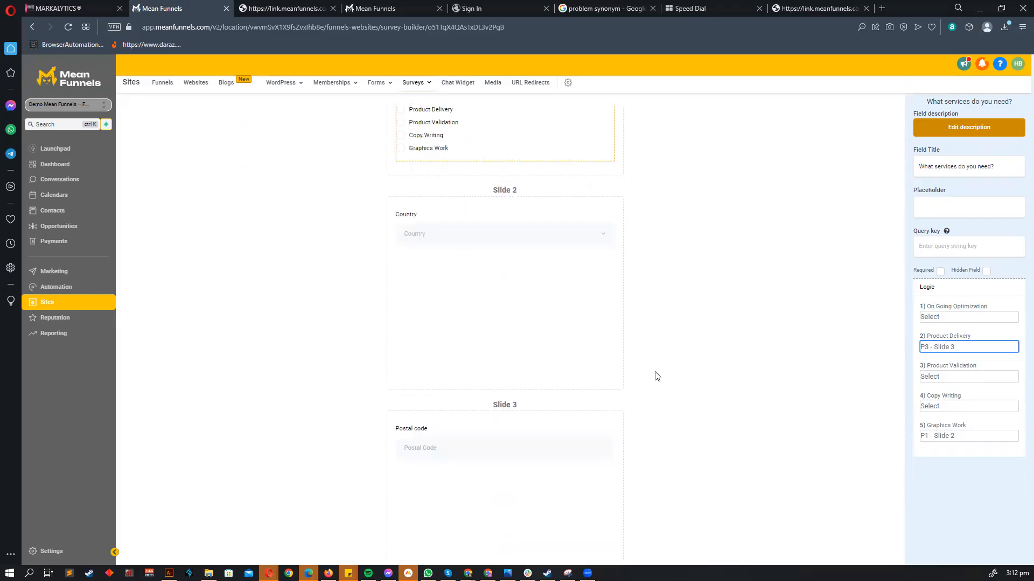
left_click(942, 319)
left_click(953, 365)
- Delete the empty Slide 5 and open the live survey link in a new tab
scroll(694, 375, "down", 12)
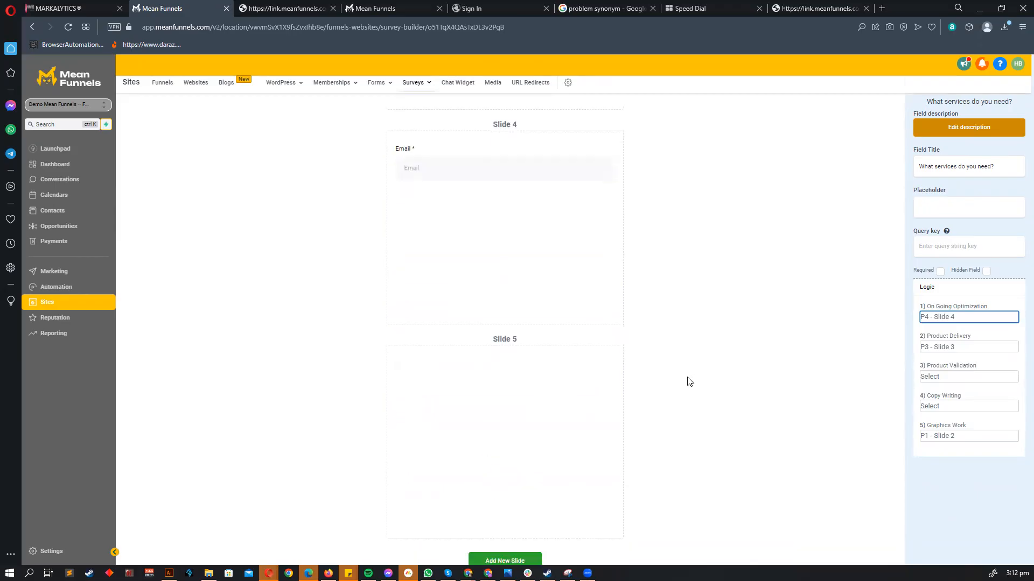
scroll(683, 380, "down", 1)
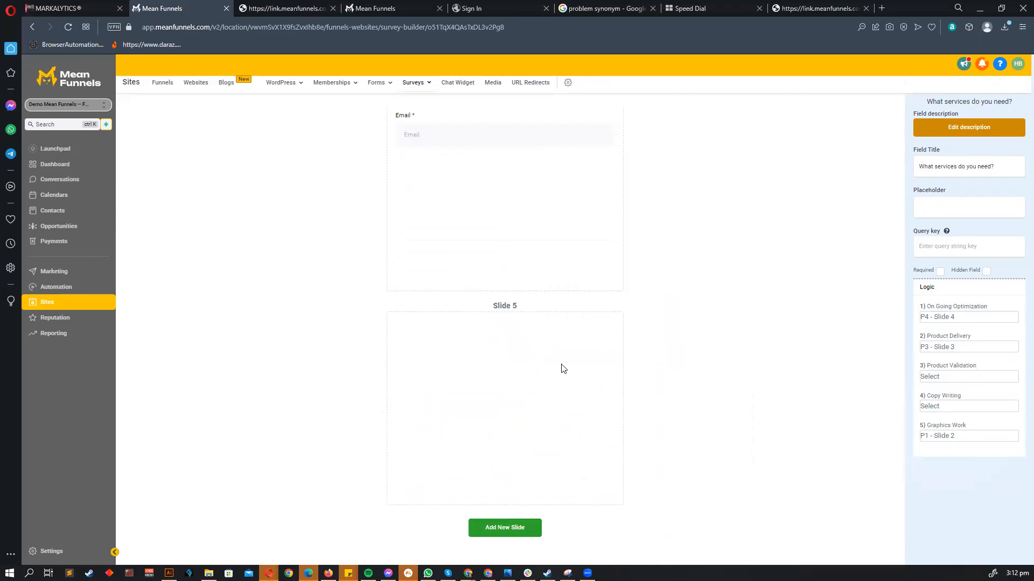
left_click(797, 321)
left_click(877, 304)
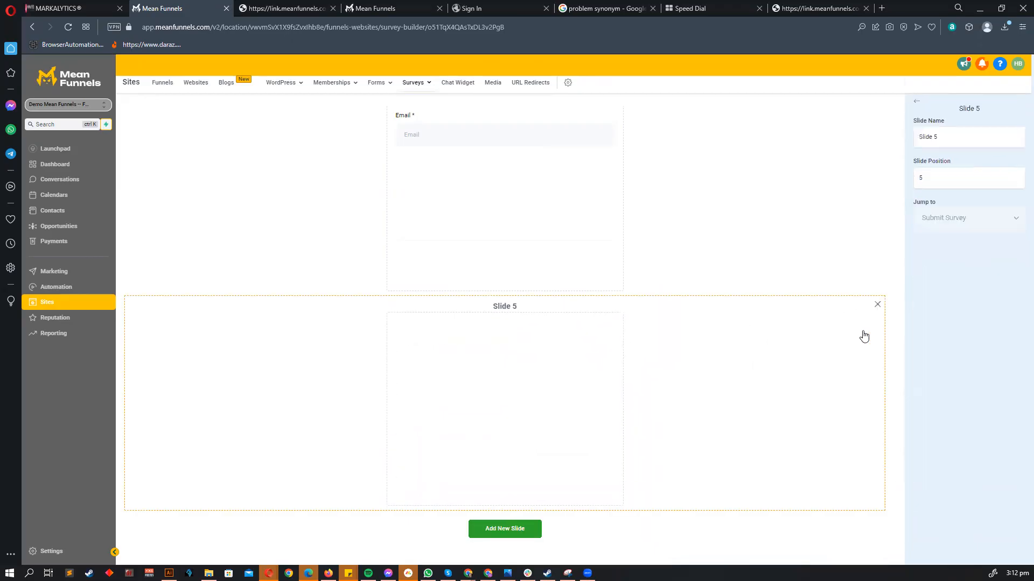
left_click(580, 80)
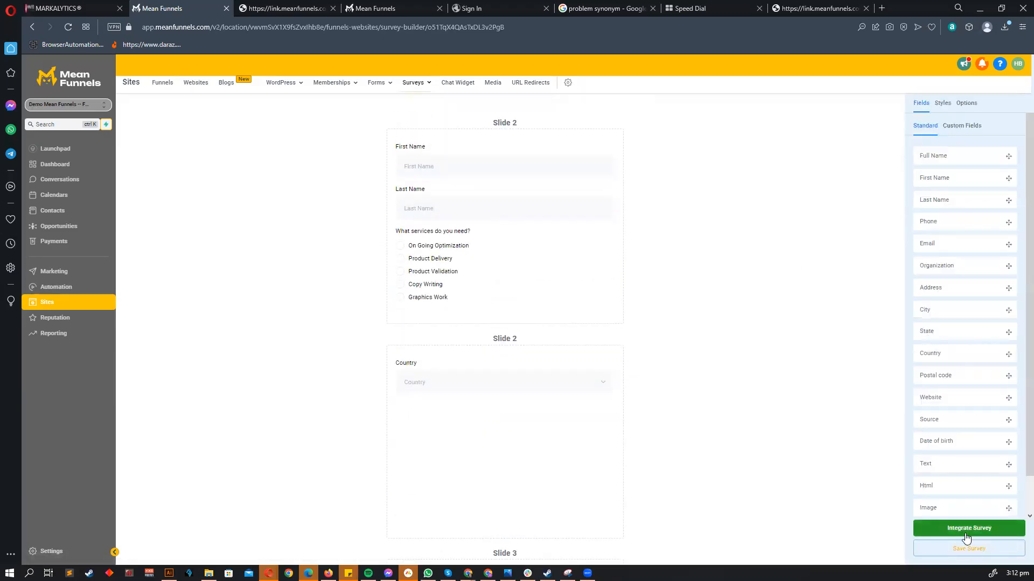
left_click(965, 533)
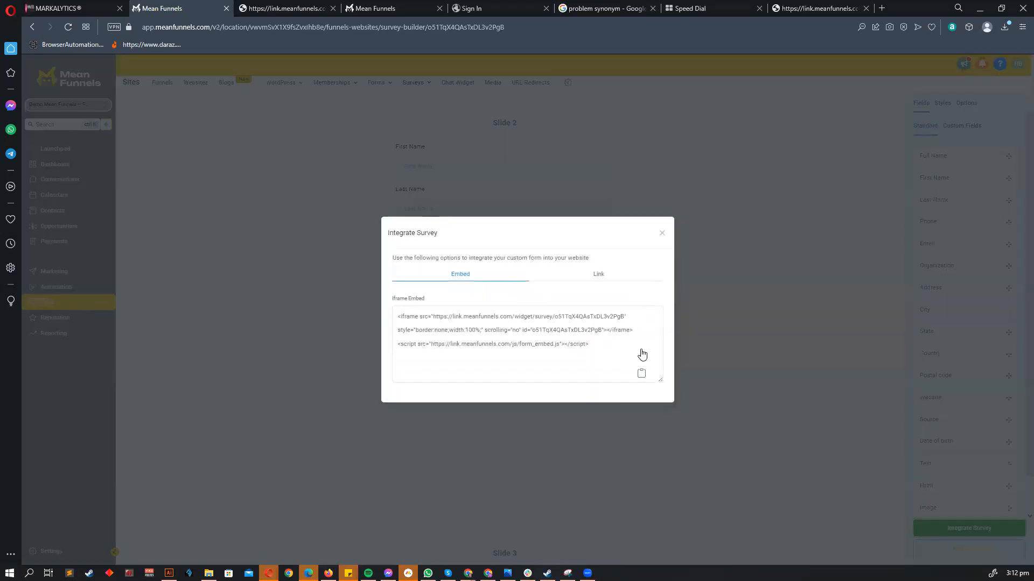
left_click(638, 347)
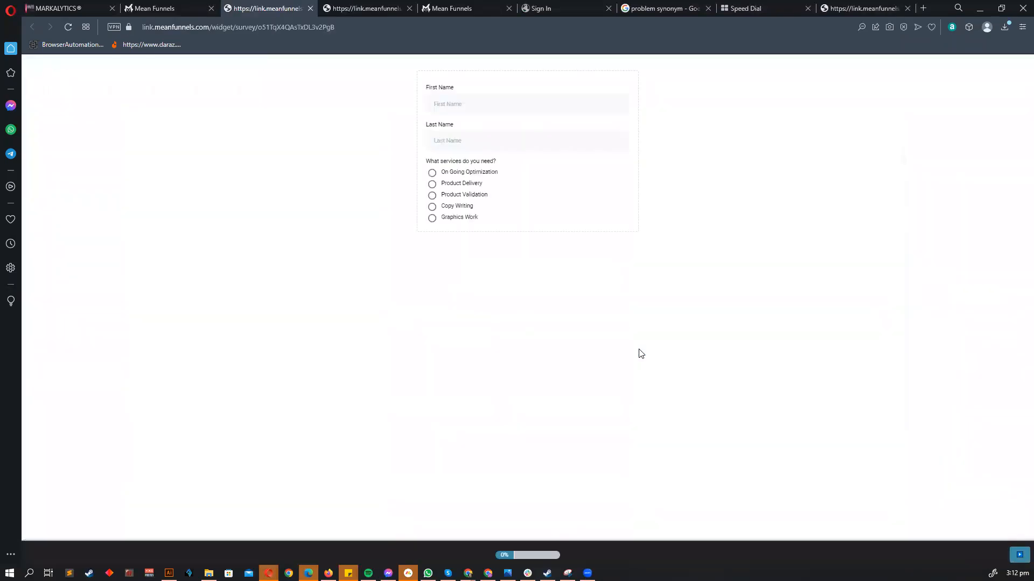
- Fill first and last name from saved suggestions and answer the services question
left_click(460, 101)
left_click(496, 152)
left_click(476, 142)
left_click(493, 169)
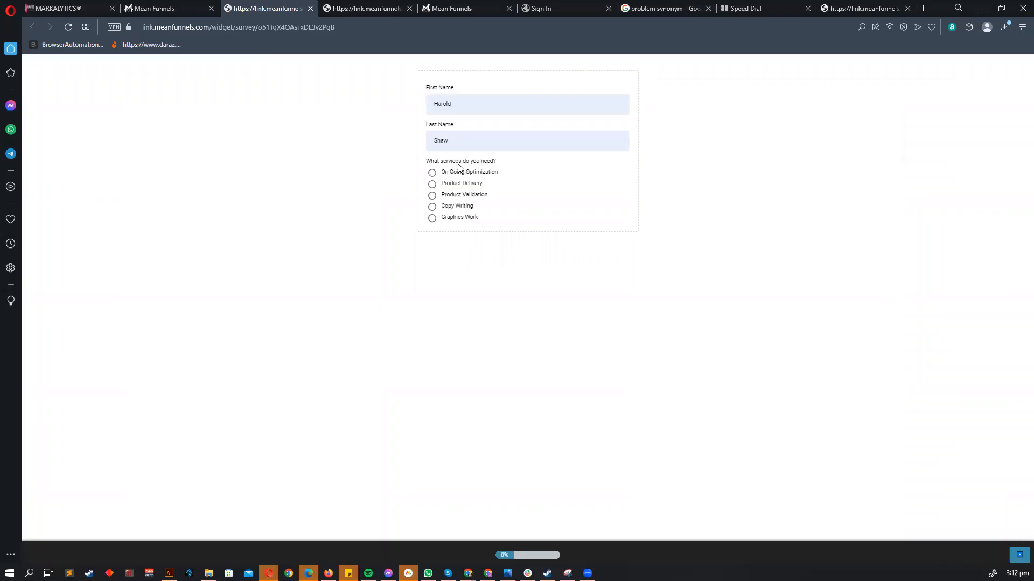
left_click(432, 173)
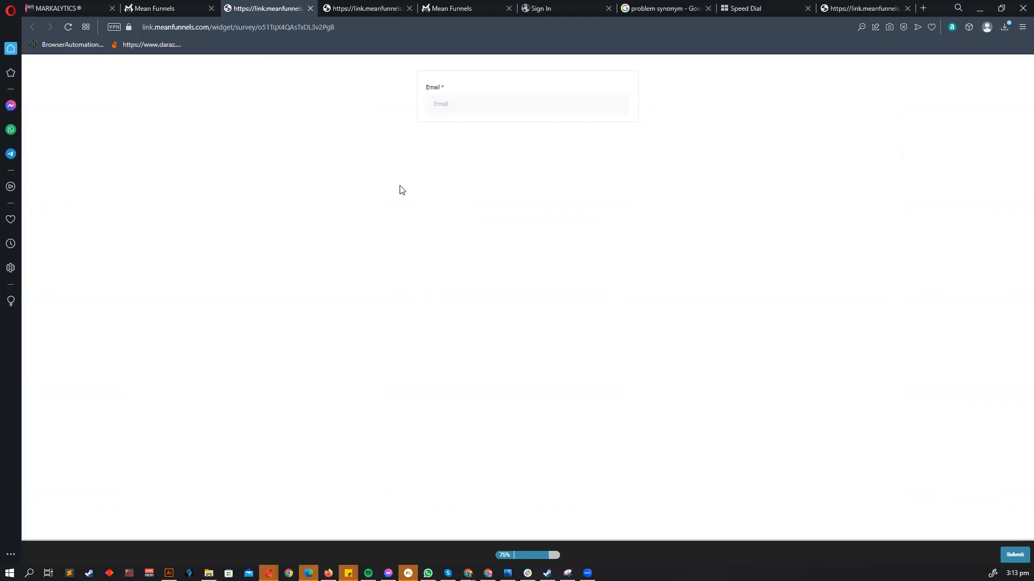
- Fill the email from a saved address, submit, and return to the builder tab
left_click(459, 100)
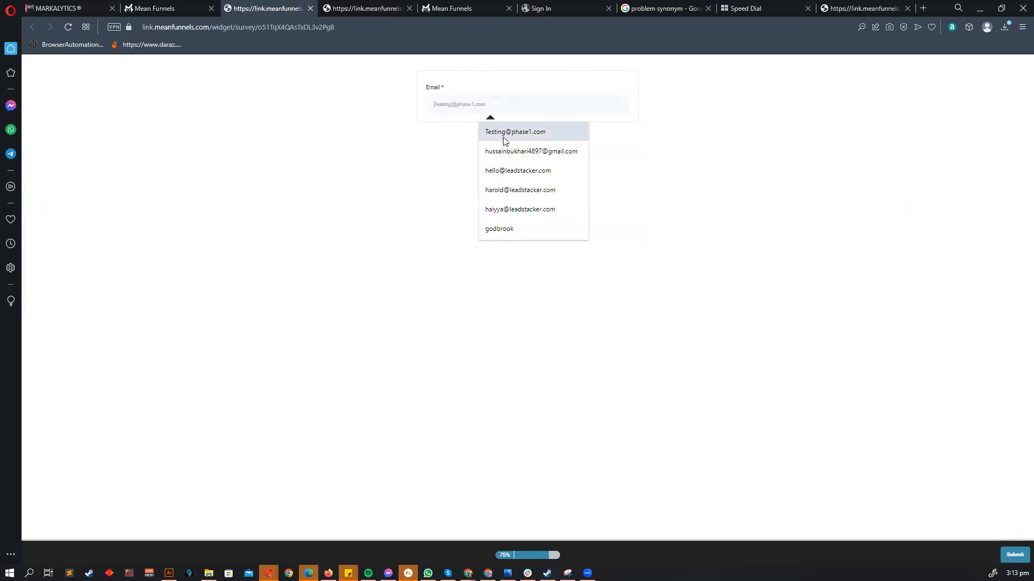
left_click(533, 189)
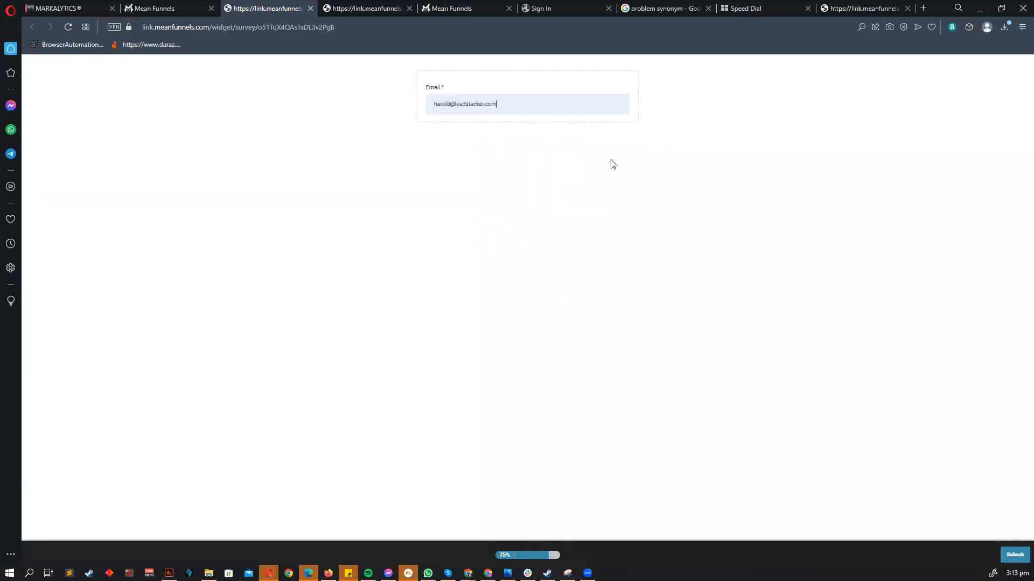
key("Return")
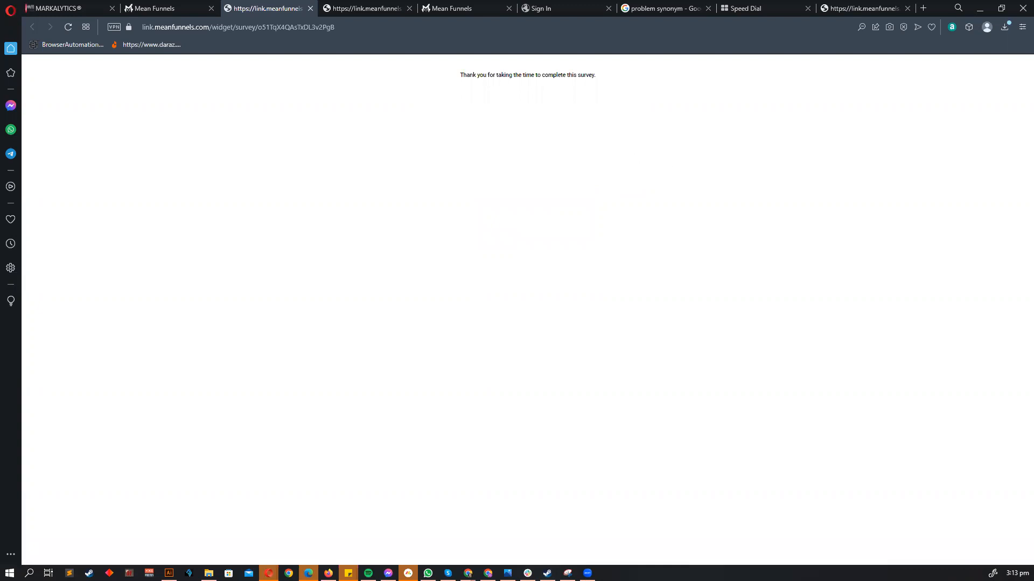
left_click(156, 8)
- Close the survey link window and reopen the 'What services do you need?' logic settings
left_click(700, 318)
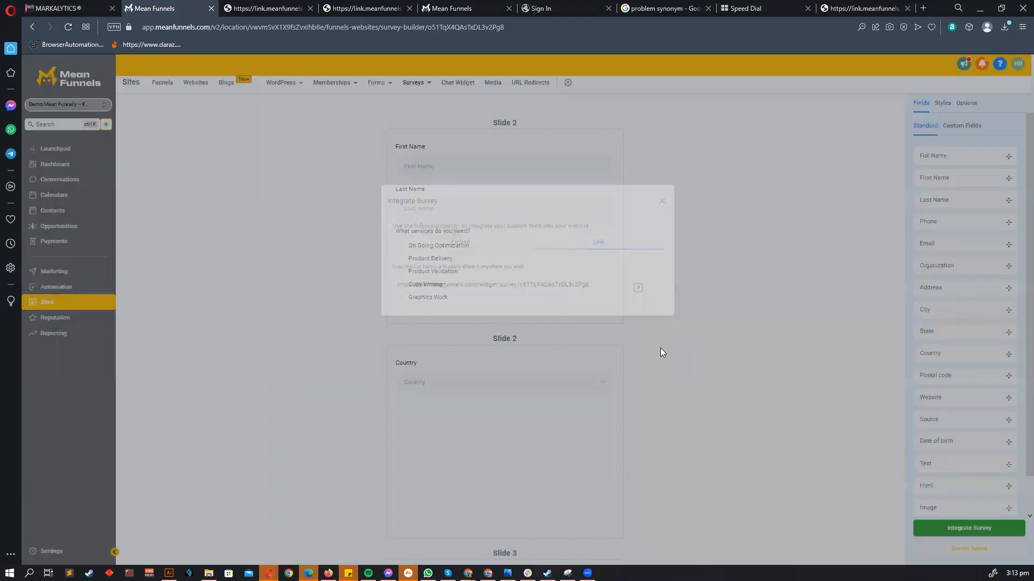
scroll(668, 360, "down", 6)
scroll(669, 359, "up", 3)
scroll(671, 362, "up", 3)
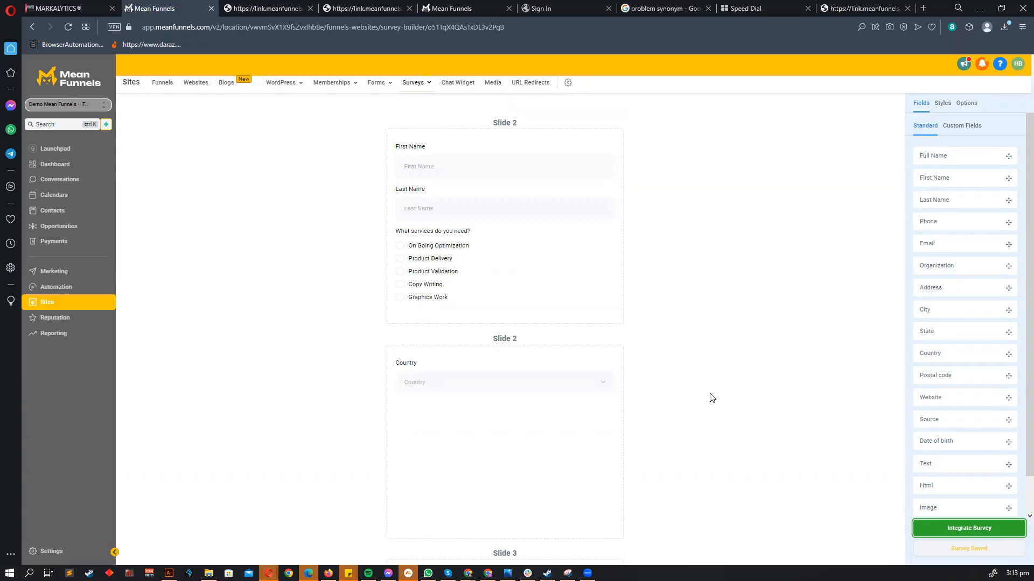
scroll(722, 403, "down", 7)
scroll(712, 398, "up", 6)
scroll(712, 395, "up", 1)
scroll(596, 242, "down", 9)
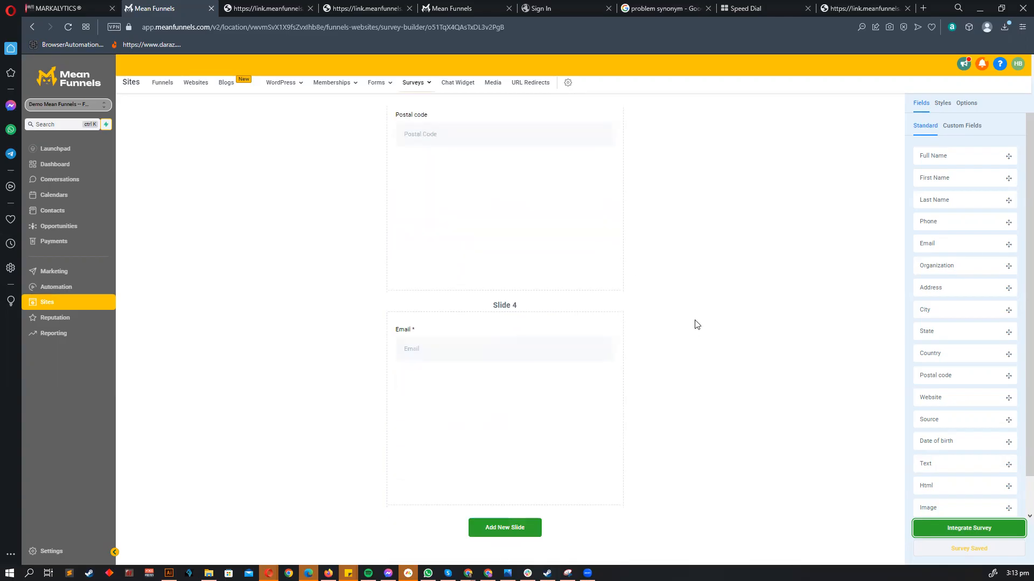
scroll(775, 295, "up", 8)
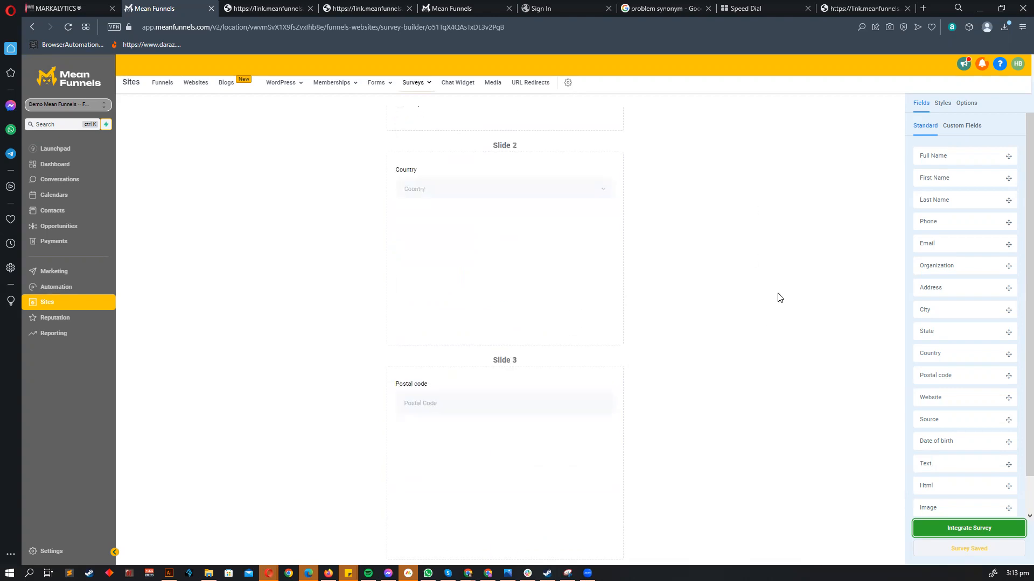
left_click(428, 267)
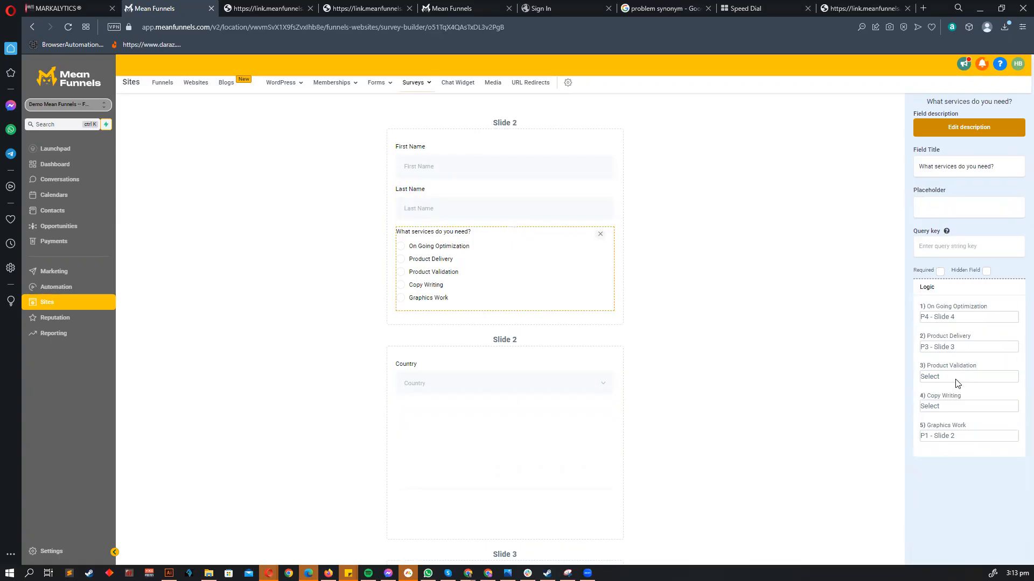
- Set Product Validation to Disqualify immediately and look over the Copy Writing choices
left_click(955, 379)
left_click(860, 351)
left_click(943, 378)
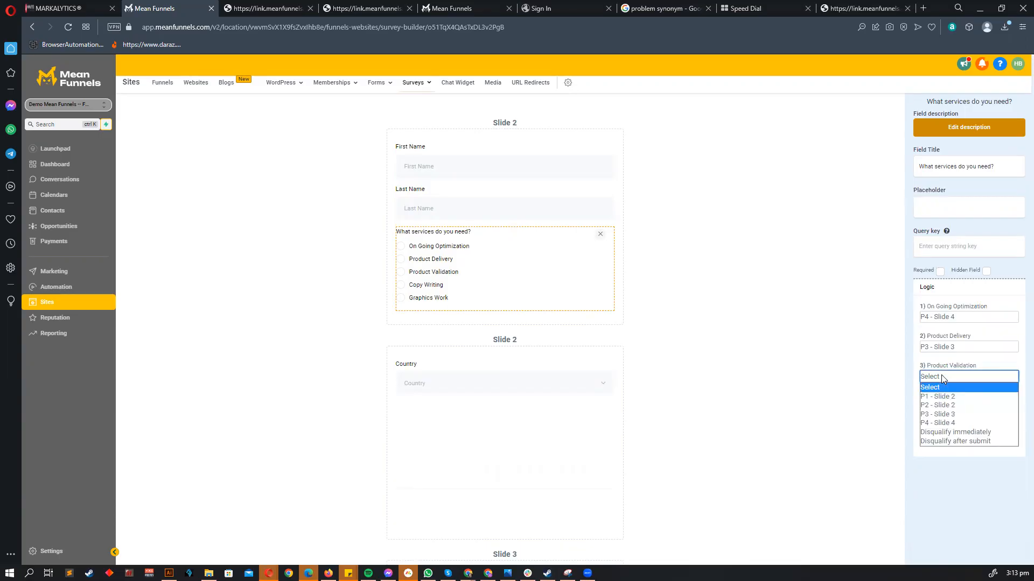
left_click(953, 432)
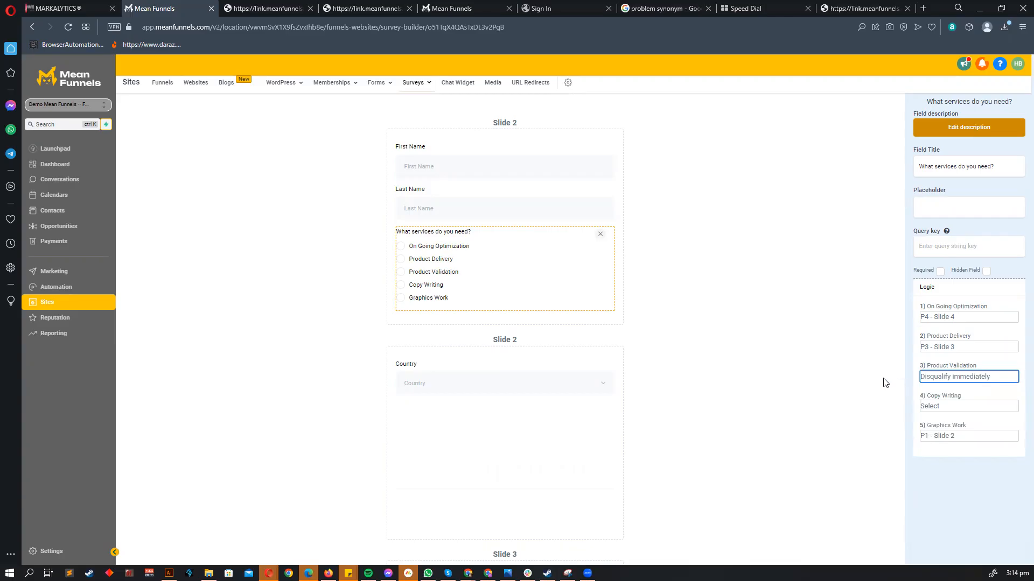
left_click(866, 388)
left_click(960, 406)
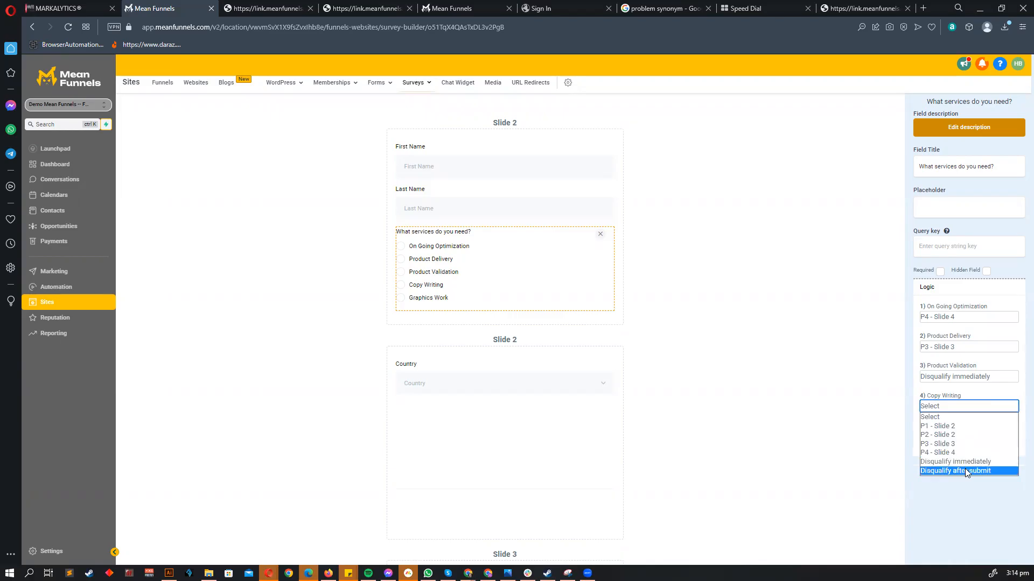
left_click(940, 380)
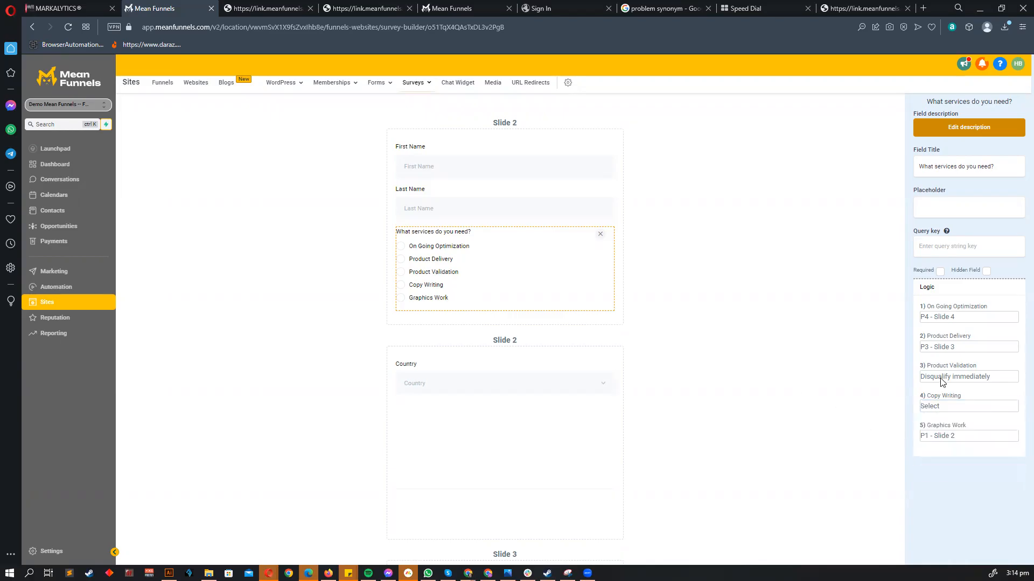
- Change Product Validation's logic to Disqualify after submit and confirm it
left_click(953, 377)
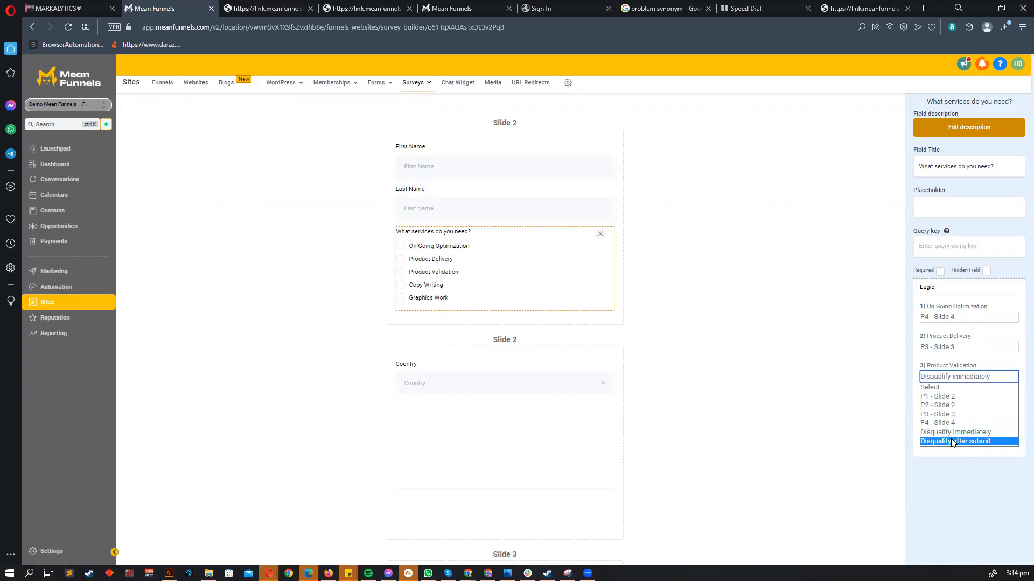
left_click(951, 441)
scroll(443, 280, "down", 6)
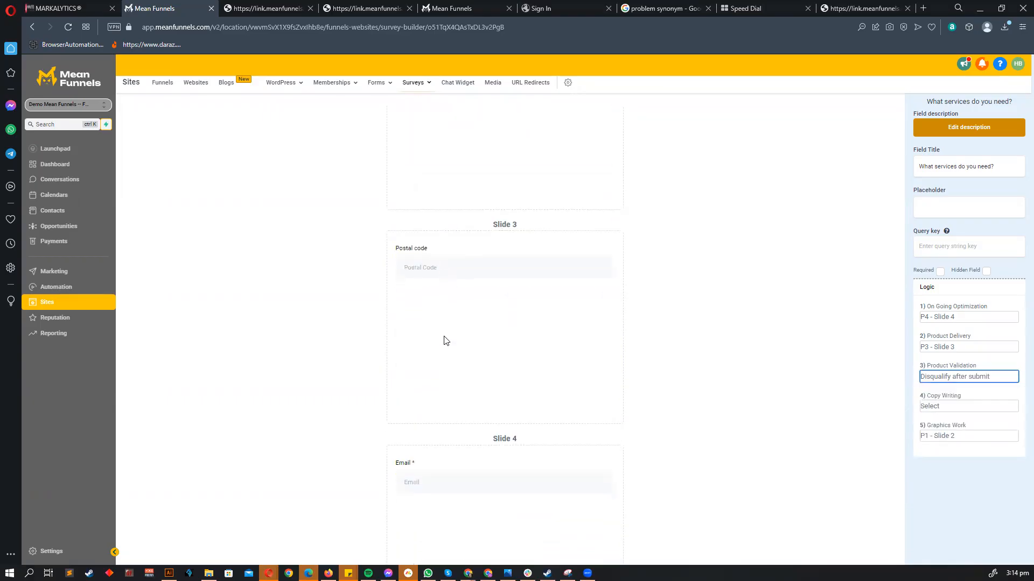
scroll(511, 478, "down", 3)
scroll(514, 479, "up", 5)
scroll(549, 341, "up", 4)
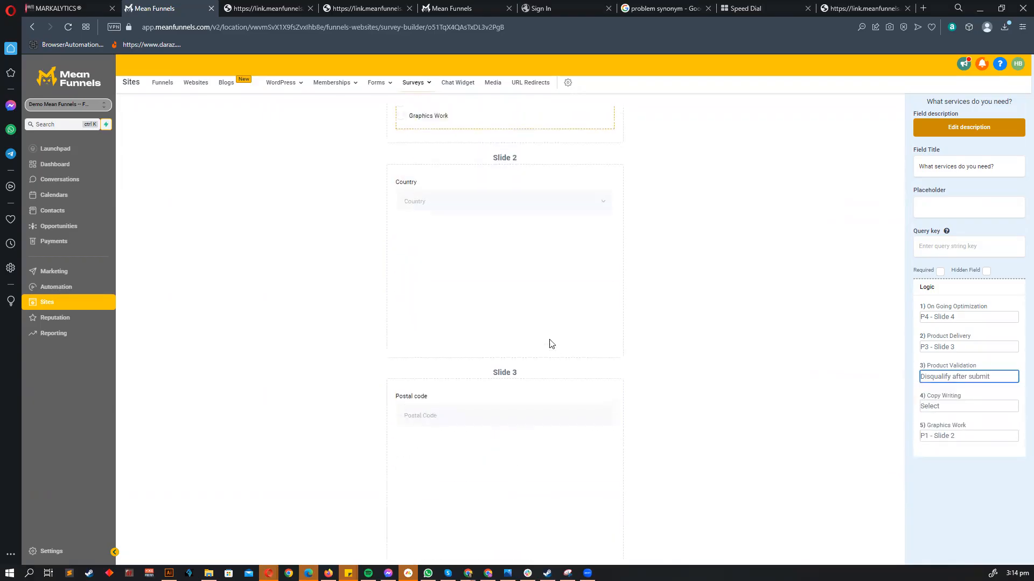
left_click(925, 378)
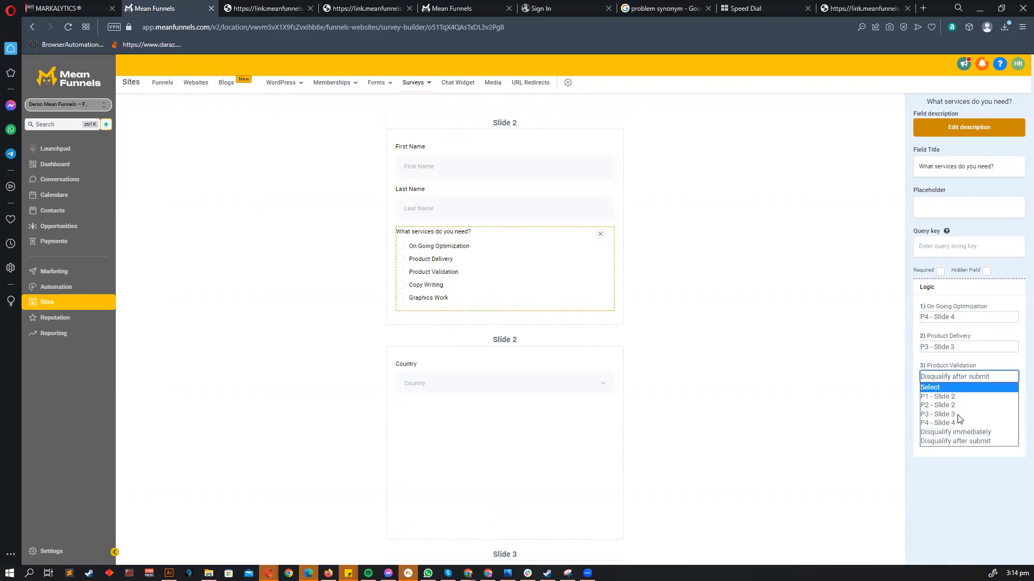
left_click(960, 442)
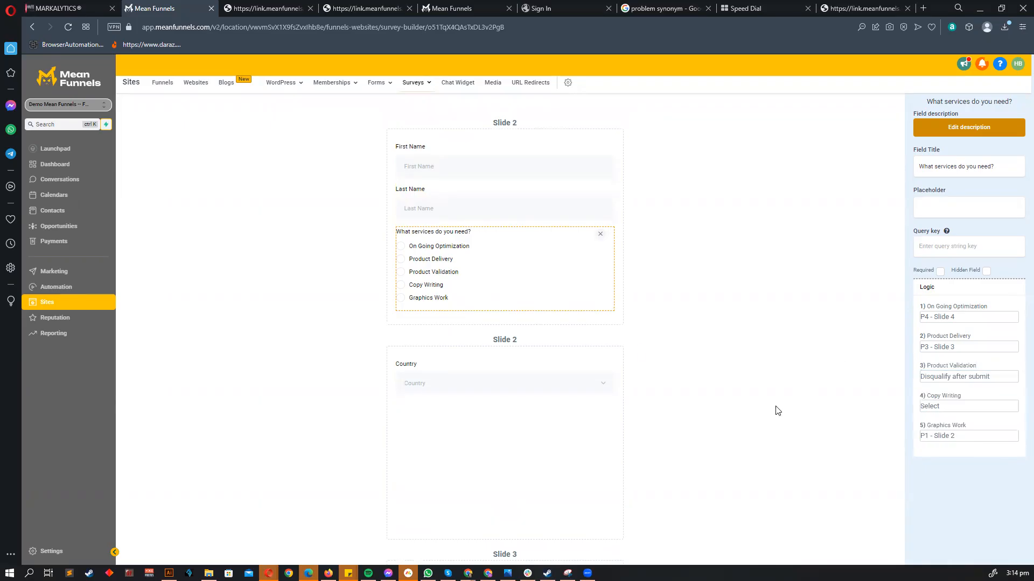
scroll(804, 398, "down", 5)
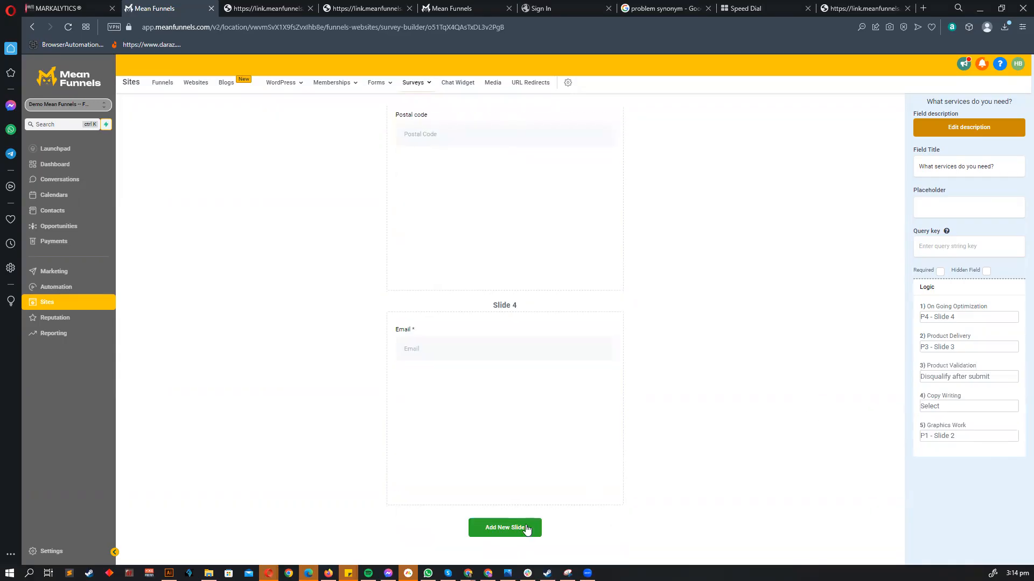
scroll(560, 315, "up", 8)
scroll(560, 315, "up", 1)
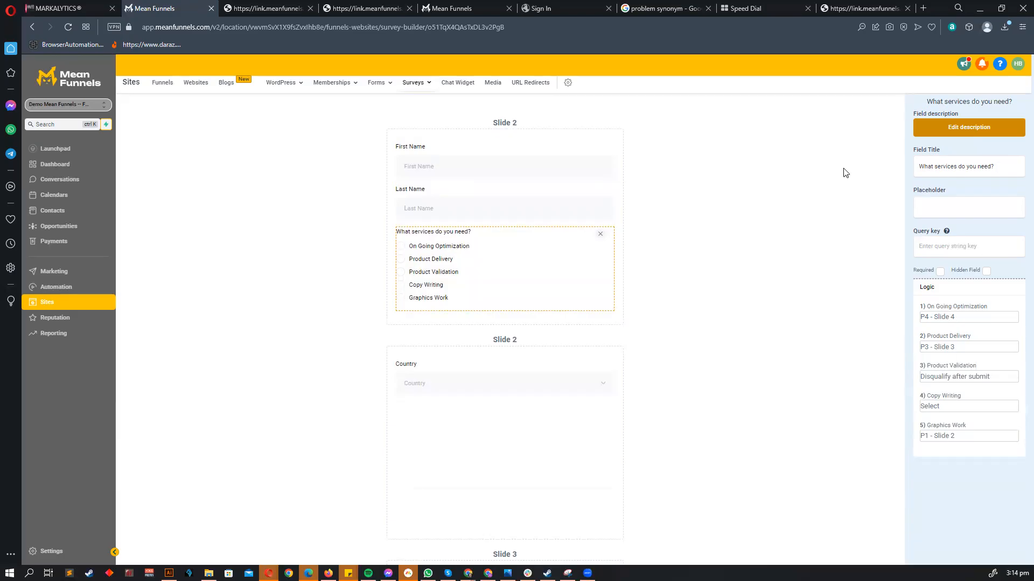
- Check Slide 2's settings, then open the survey's shareable link in a new tab
left_click(736, 244)
scroll(729, 286, "down", 9)
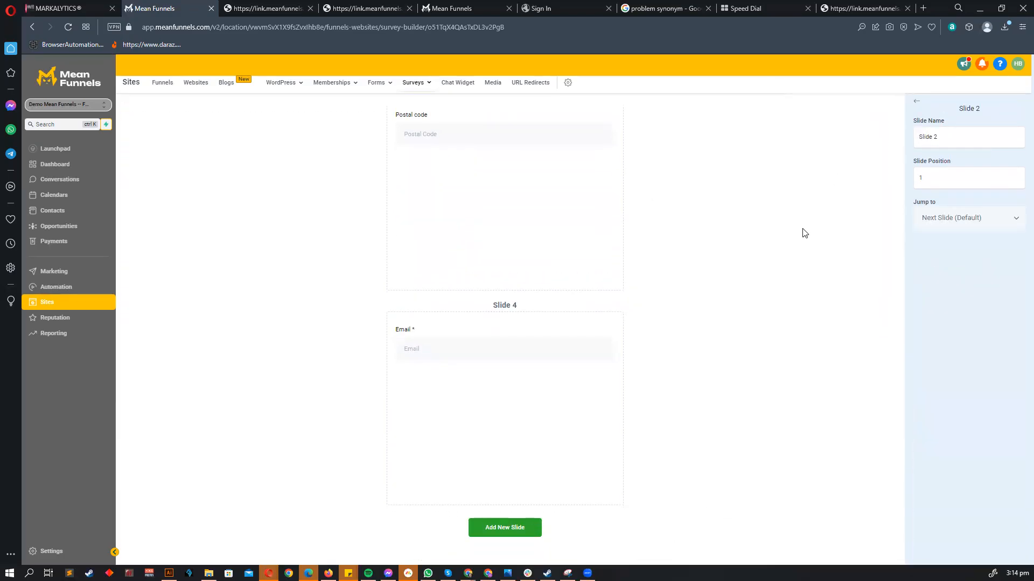
scroll(754, 243, "up", 10)
left_click(443, 135)
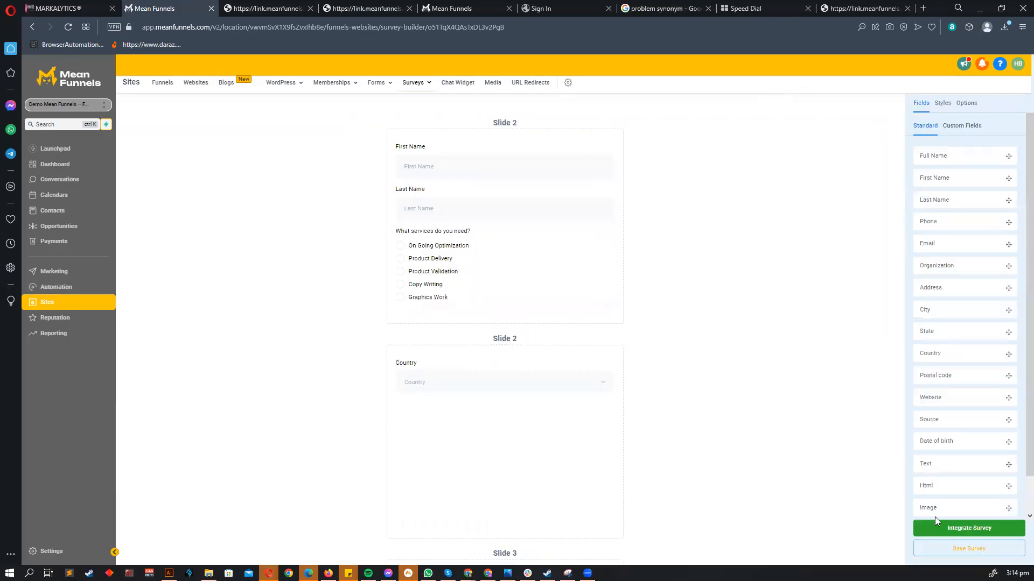
left_click(955, 530)
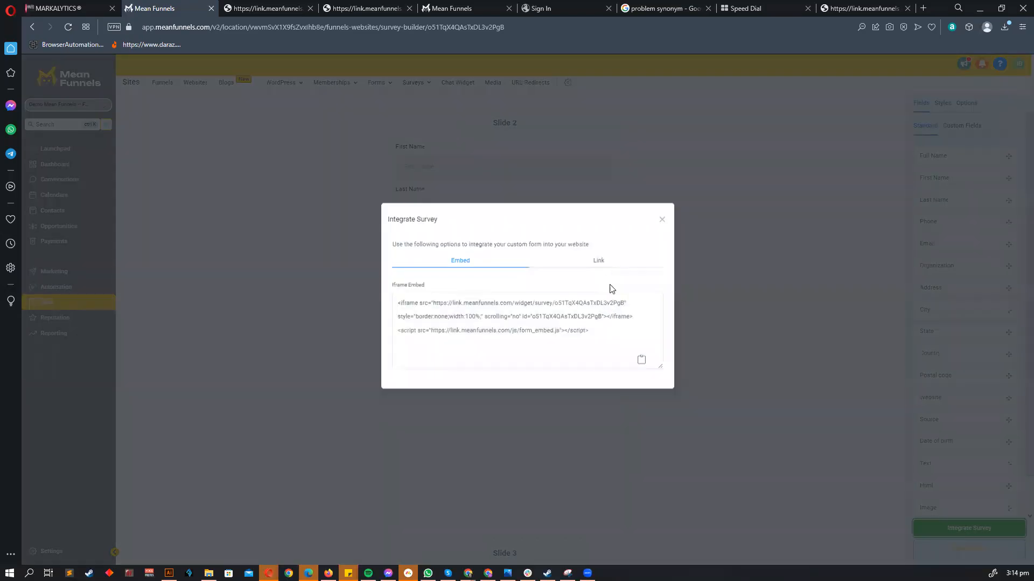
left_click(598, 274)
left_click(637, 348)
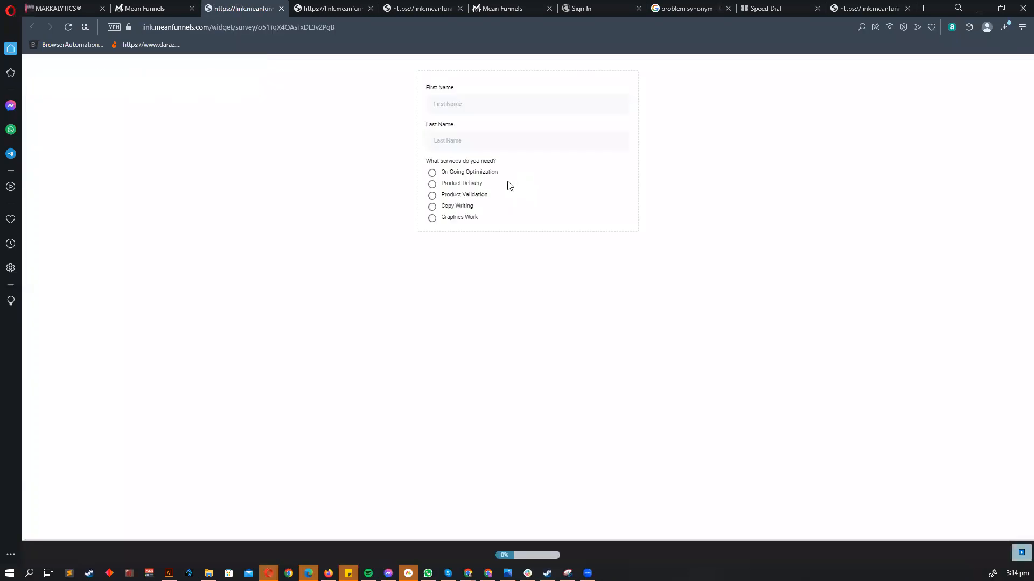
- Fill first and last name from suggestions and choose Product Validation
left_click(466, 109)
left_click(491, 133)
left_click(488, 142)
left_click(488, 171)
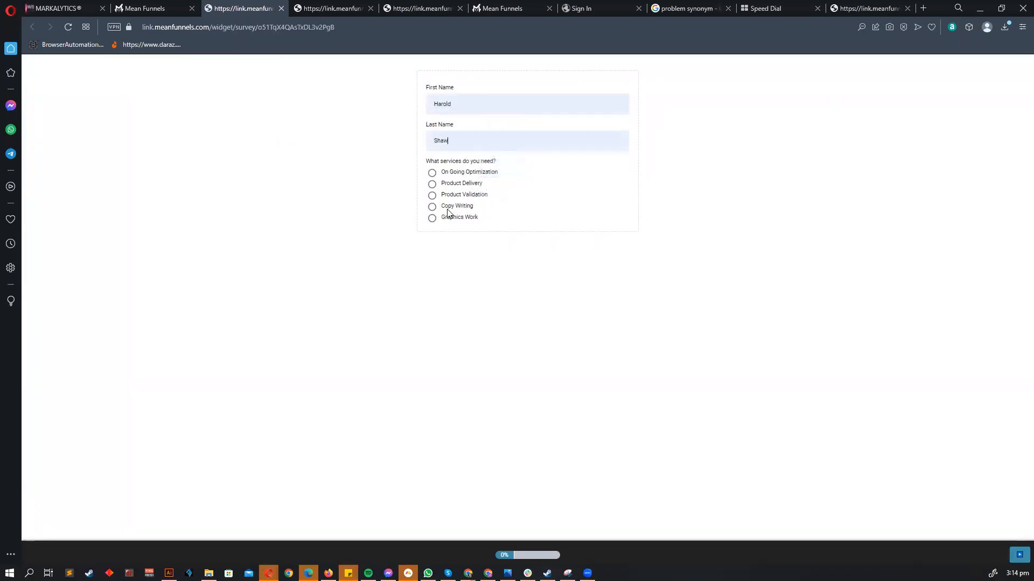
left_click(433, 198)
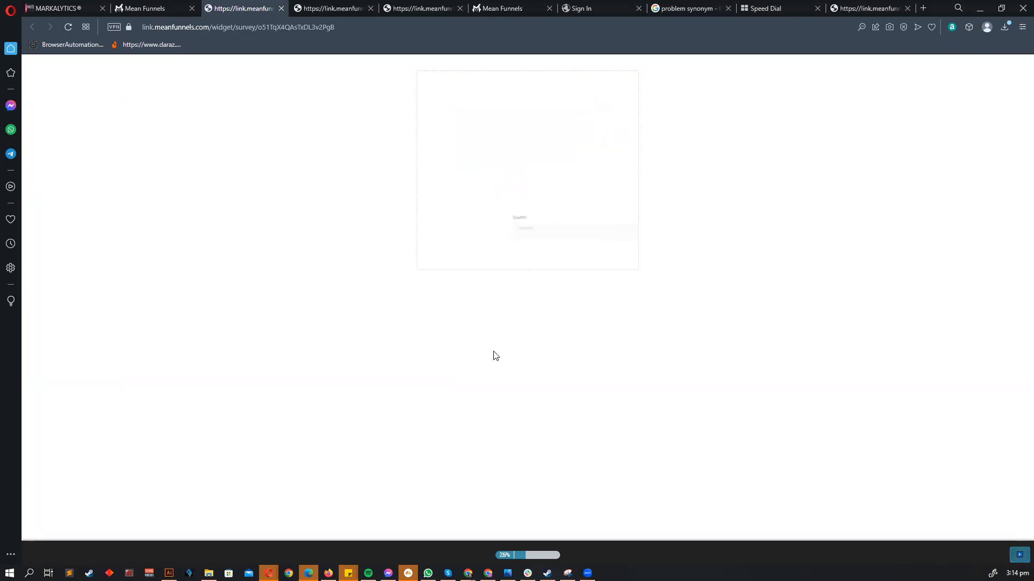
- Select Canada, then Germany, in the Country dropdown
left_click(487, 108)
left_click(485, 149)
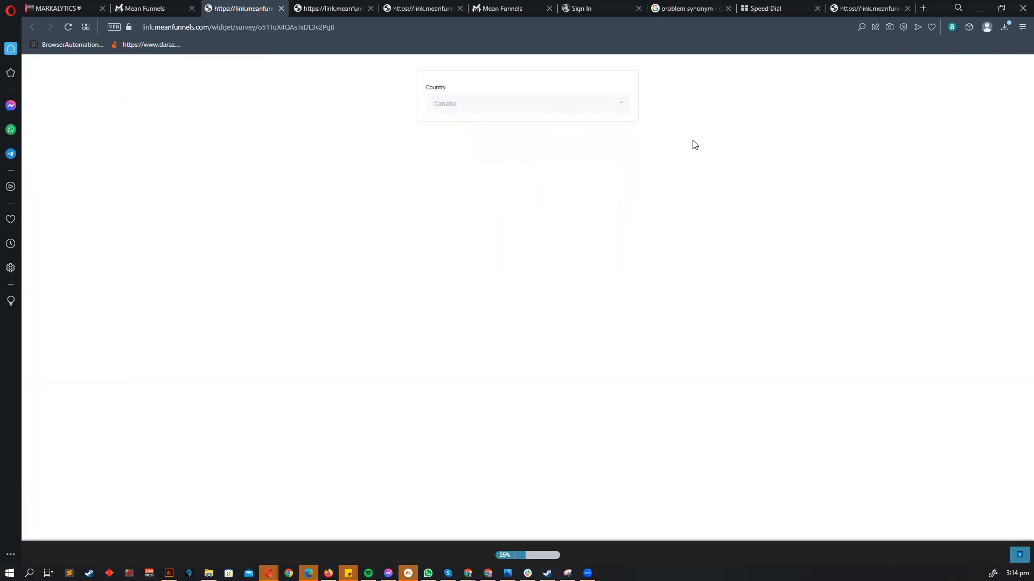
left_click(494, 112)
left_click(461, 146)
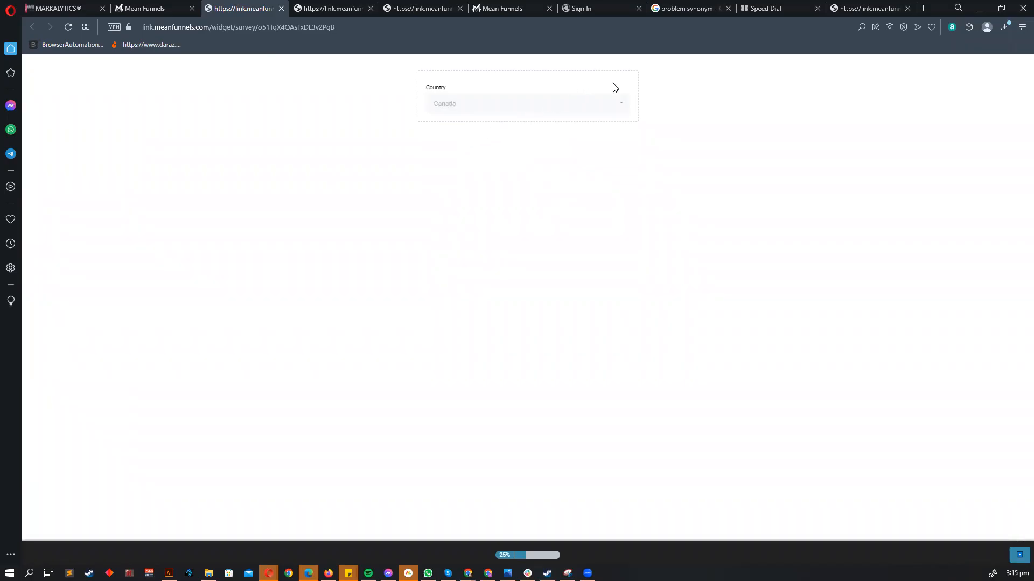
left_click_drag(368, 123, 543, 88)
left_click(457, 102)
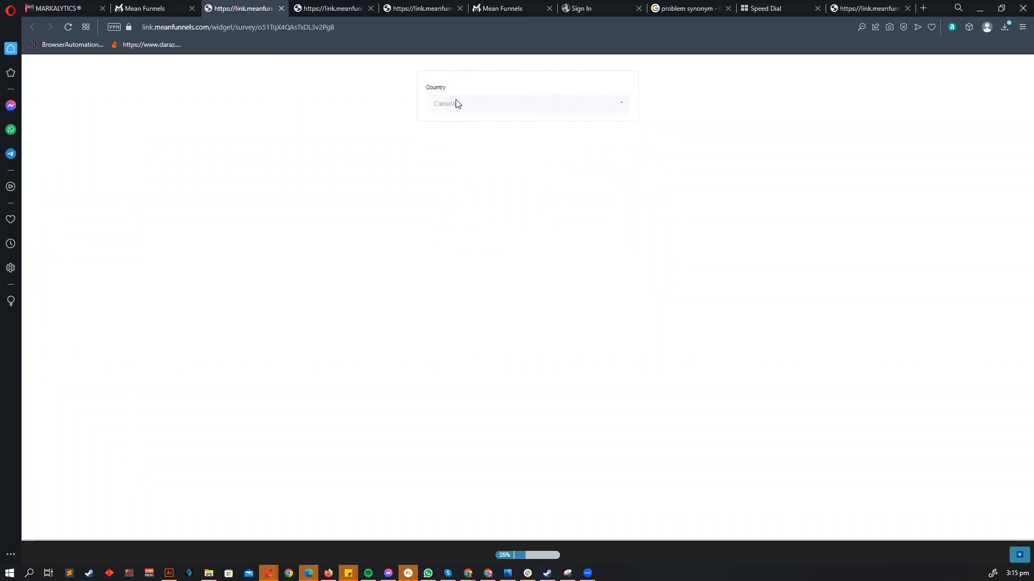
left_click(464, 164)
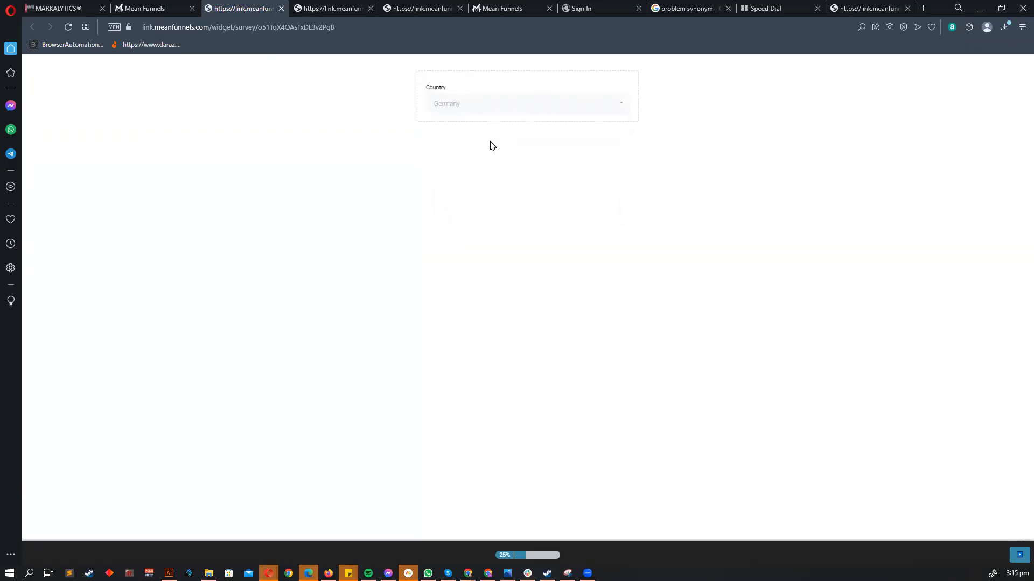
- Change the country to Belgium, then return to the builder and close the sharing dialog
left_click(484, 111)
scroll(470, 212, "down", 5)
left_click(453, 178)
left_click(176, 6)
left_click(676, 260)
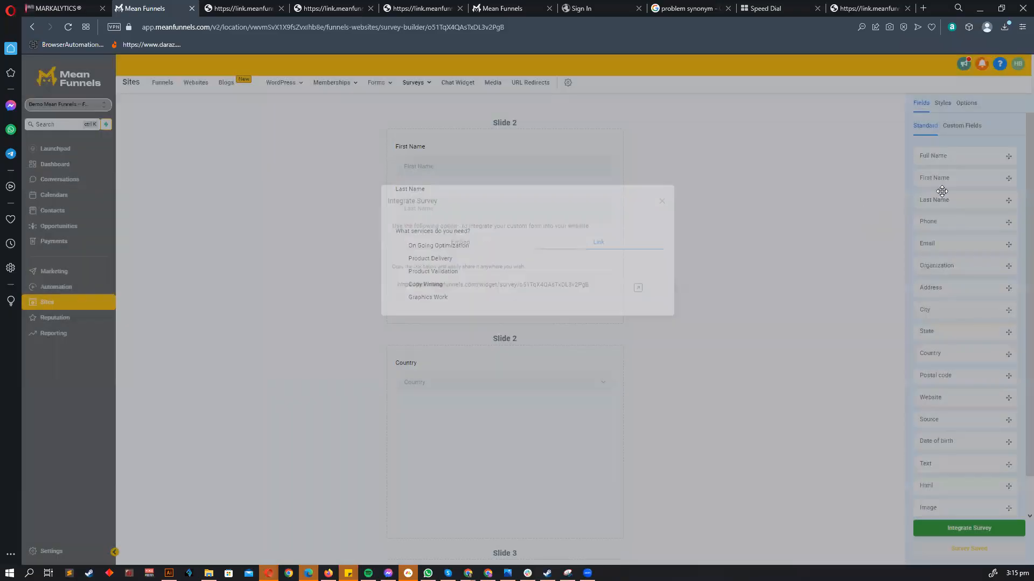
- In the survey's Options, switch 'One question at a time' on and back off
left_click(942, 103)
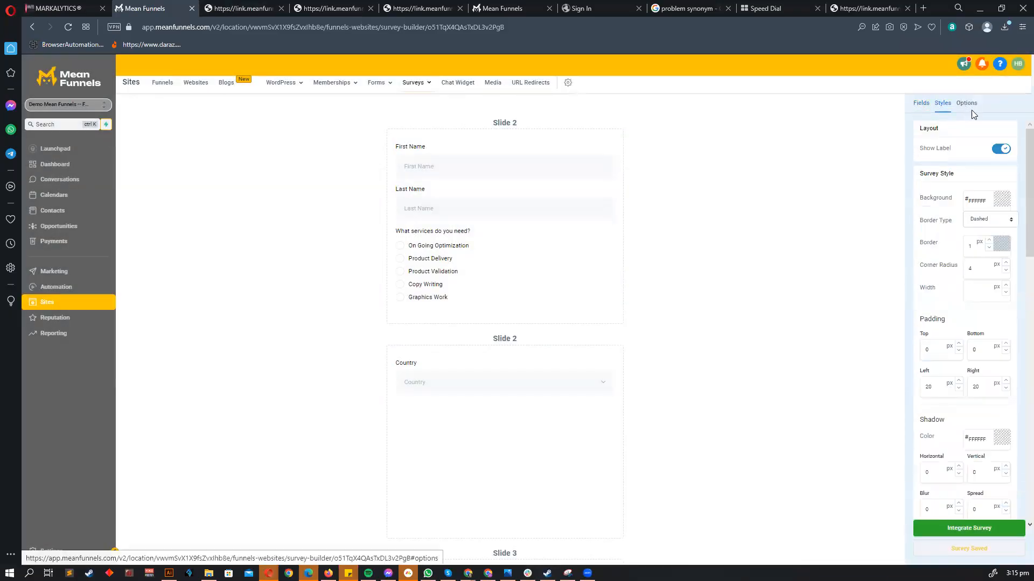
left_click(967, 103)
scroll(954, 397, "down", 1)
scroll(954, 397, "down", 6)
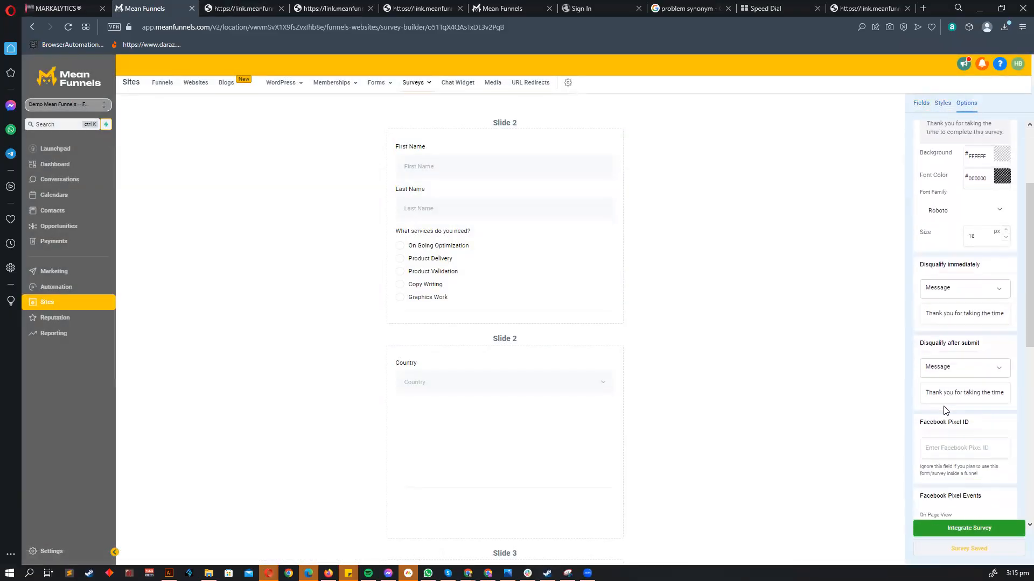
left_click(999, 373)
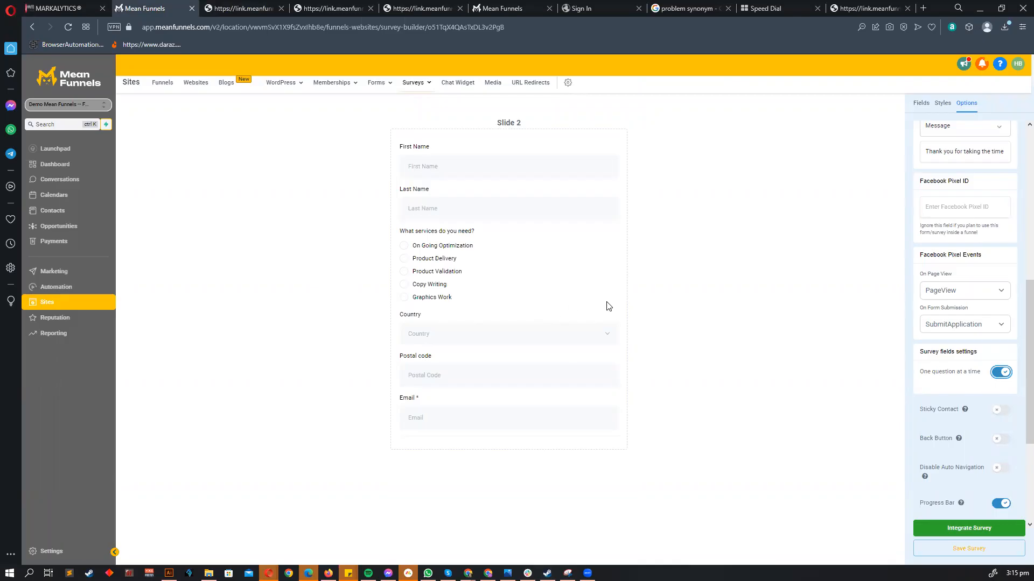
left_click(996, 373)
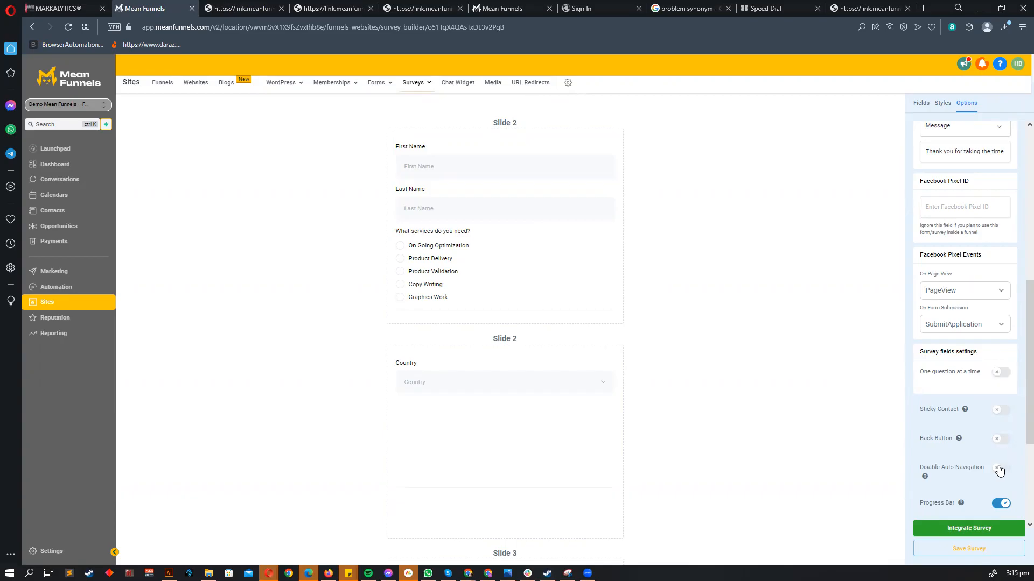
scroll(970, 484, "down", 4)
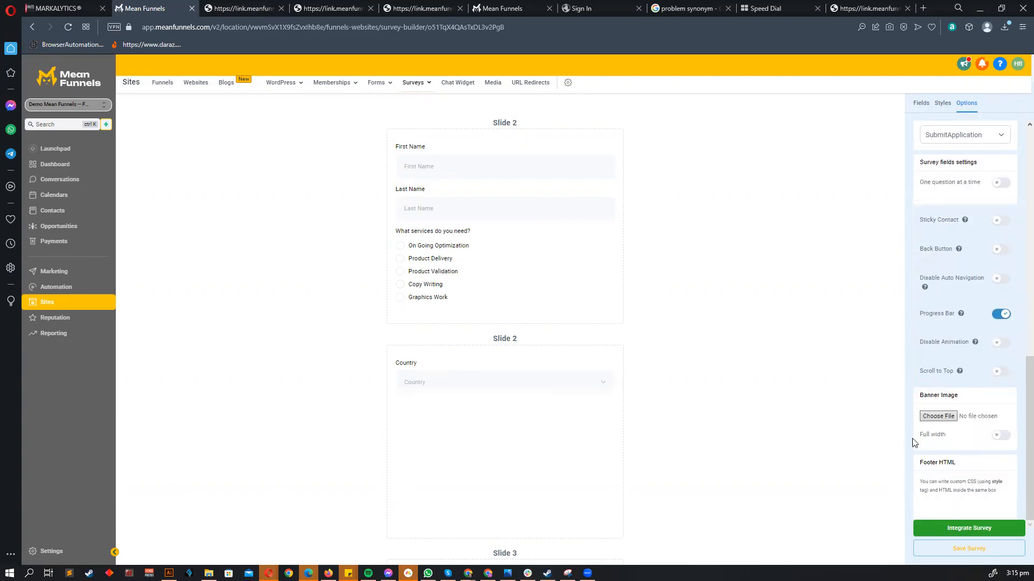
scroll(974, 395, "up", 1)
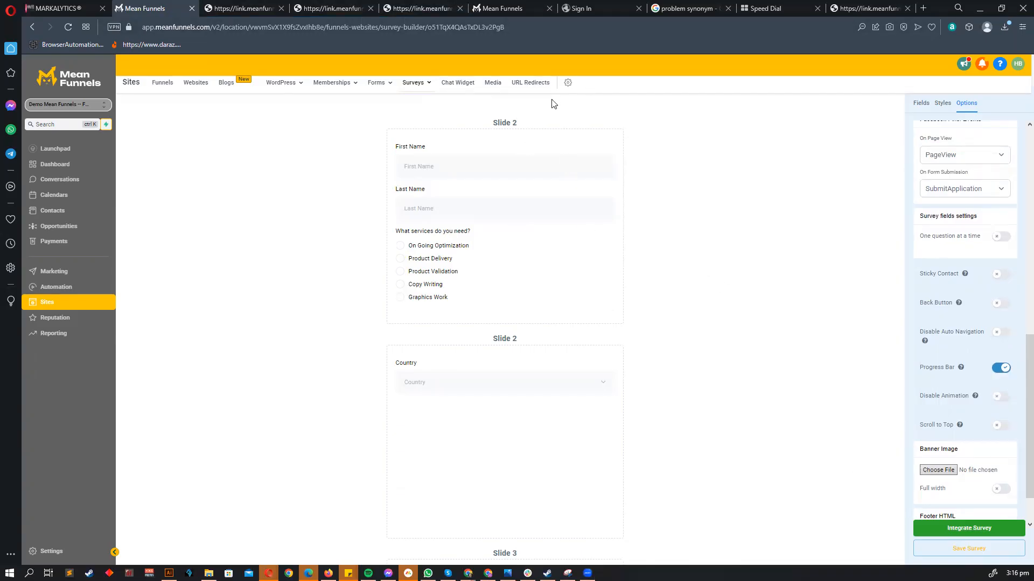
- Open the survey link, fill the first name, answer services and pick Chile as country
left_click(969, 528)
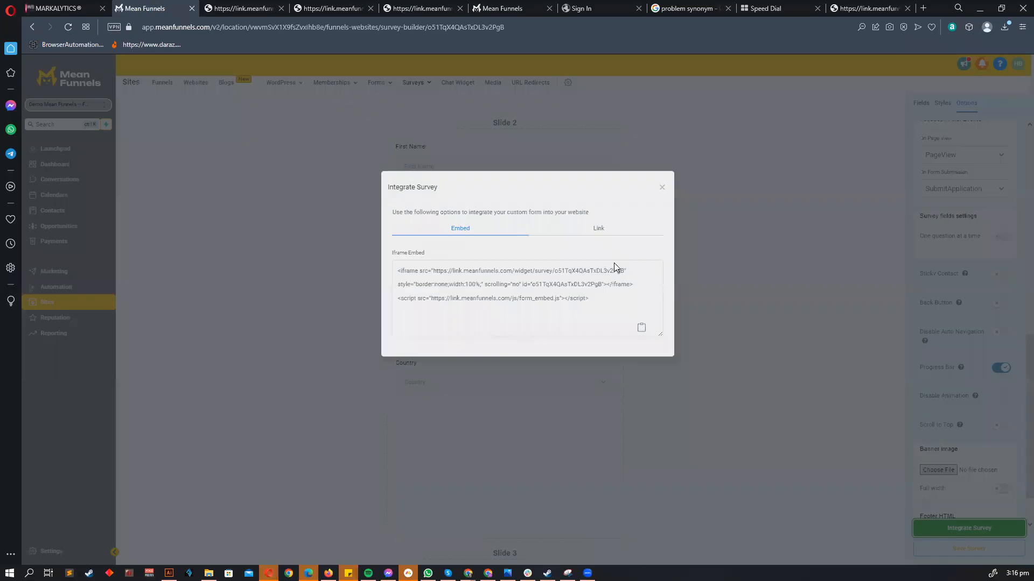
left_click(598, 301)
left_click(637, 347)
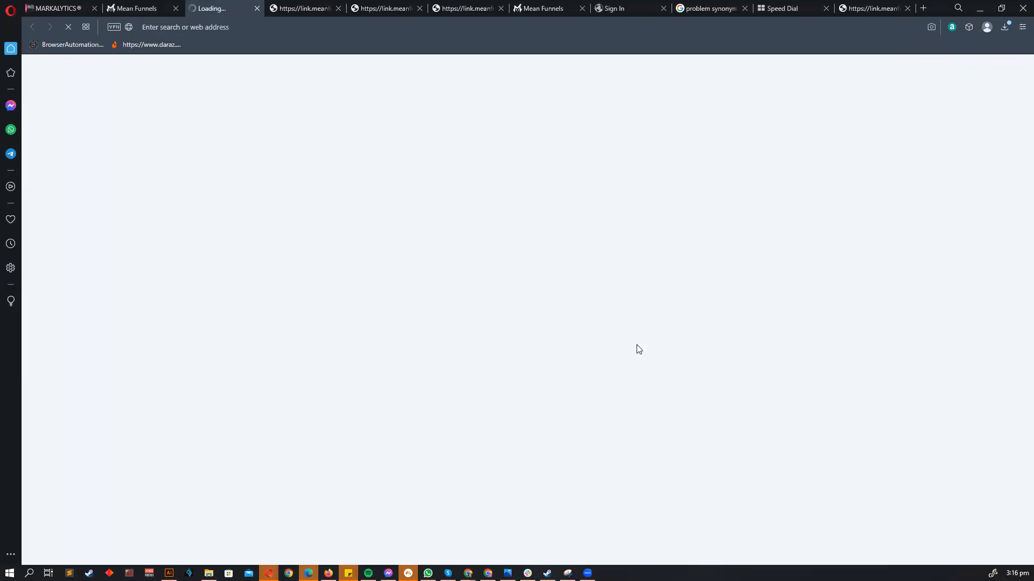
left_click(463, 111)
left_click(491, 152)
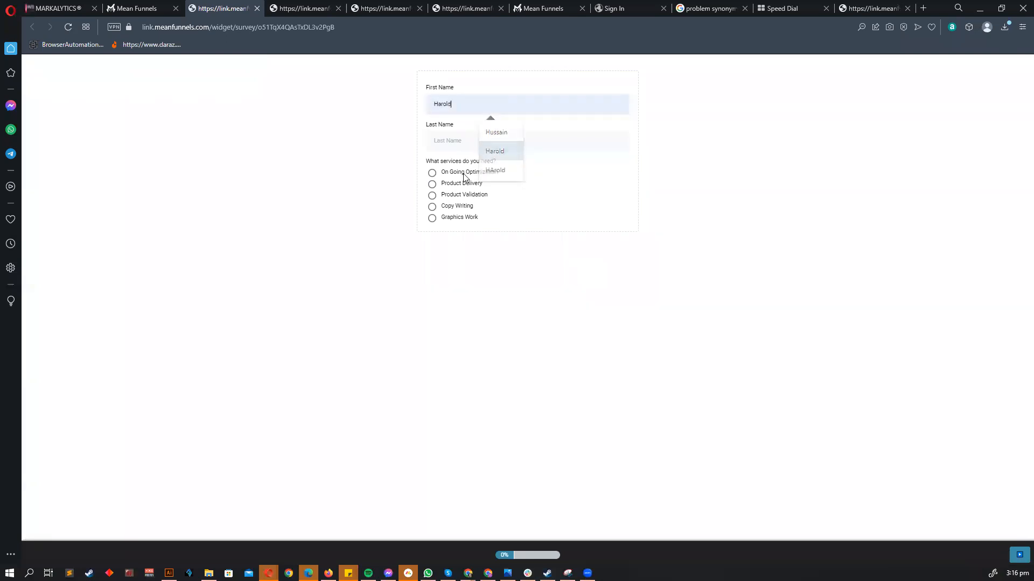
left_click(433, 200)
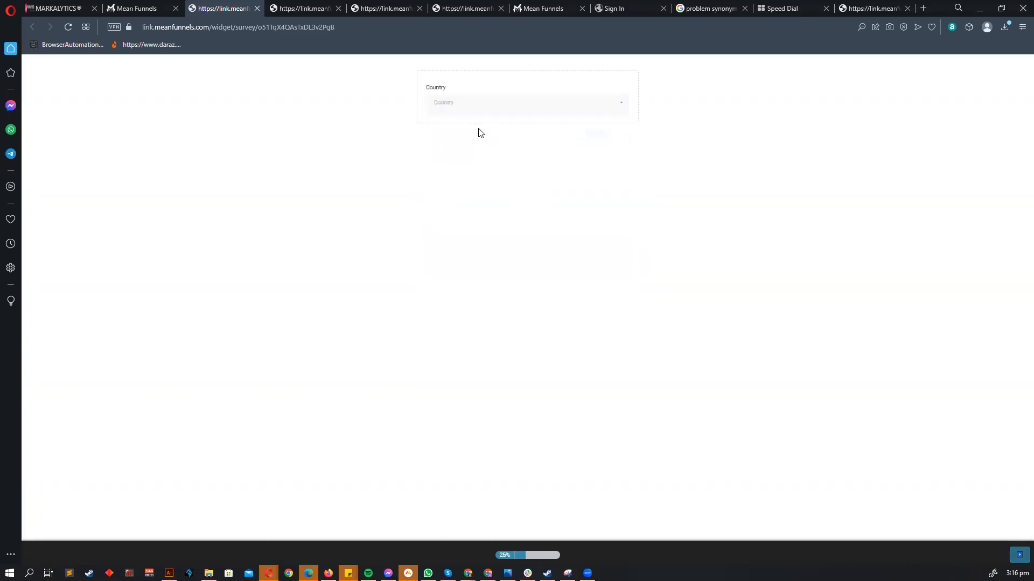
left_click(469, 104)
scroll(459, 220, "down", 10)
left_click(460, 216)
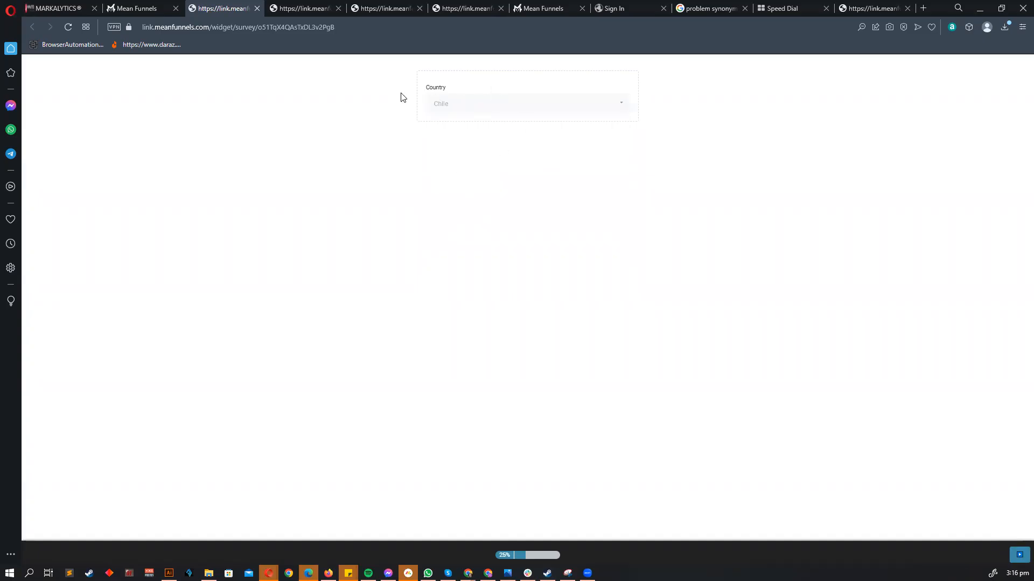
- Back in the builder, close the sharing dialog and switch off the Progress Bar
left_click(157, 6)
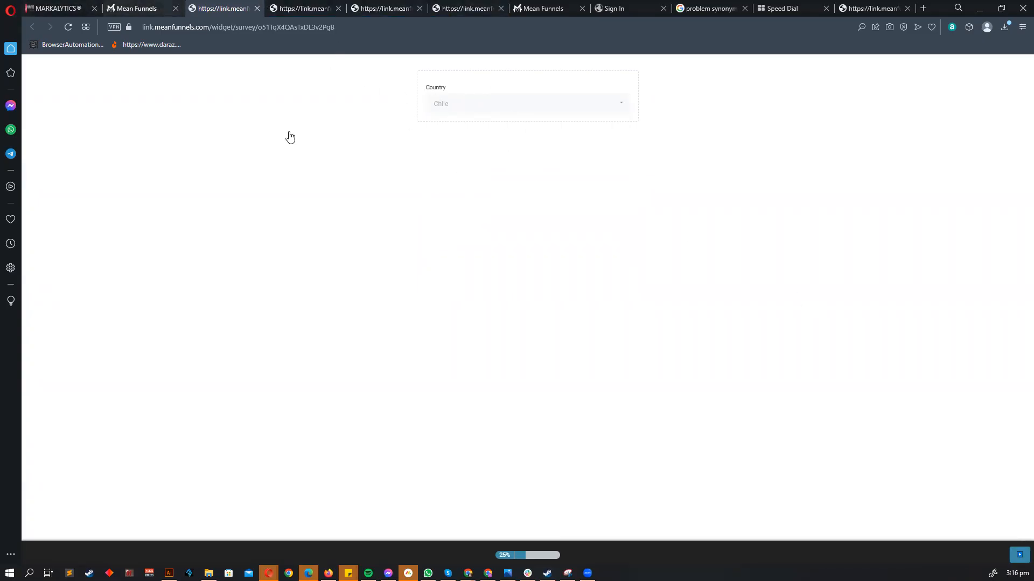
left_click(662, 260)
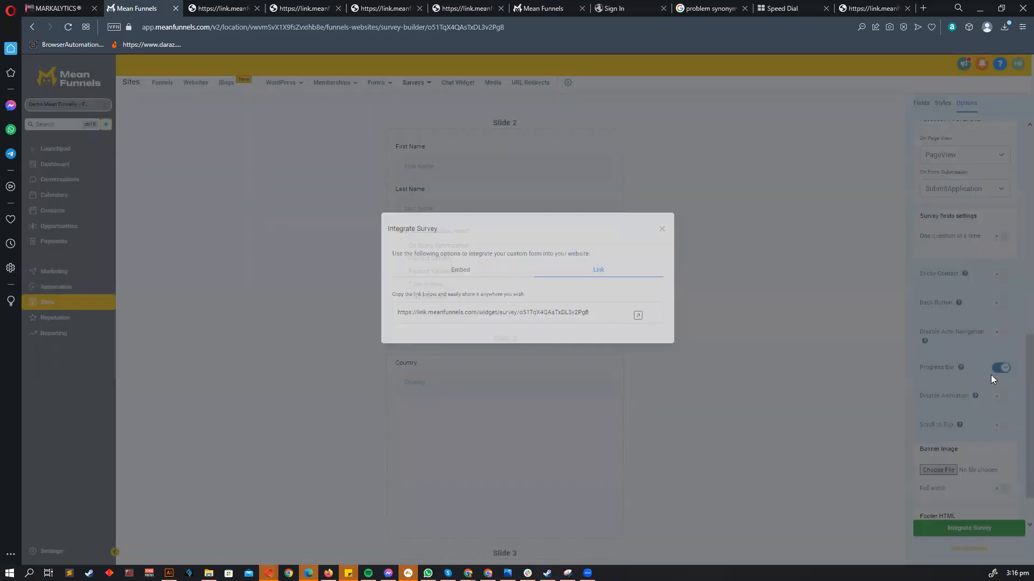
left_click(1000, 368)
scroll(968, 430, "down", 1)
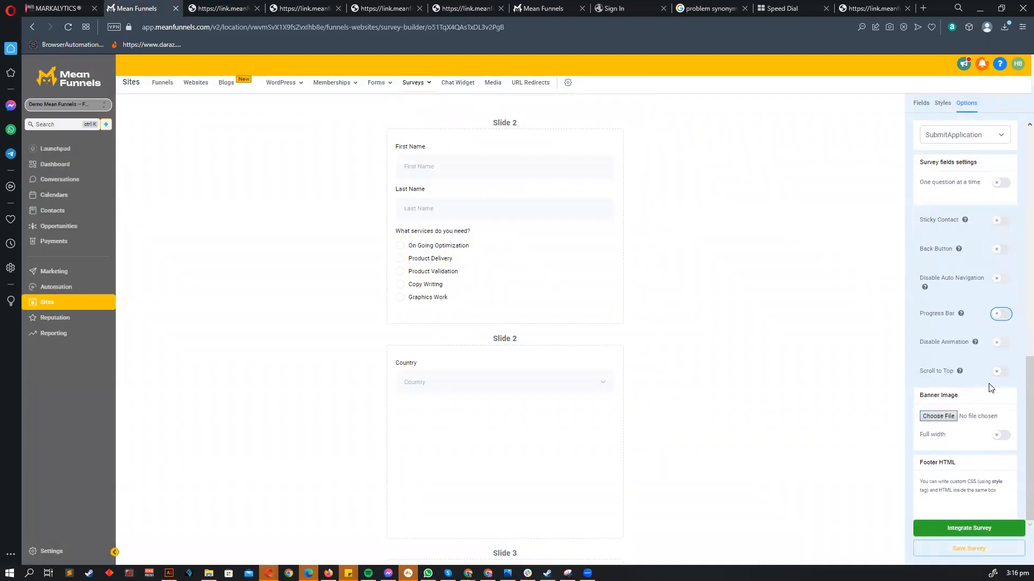
- Turn on the survey's Back Button option
scroll(984, 300, "up", 1)
left_click(999, 303)
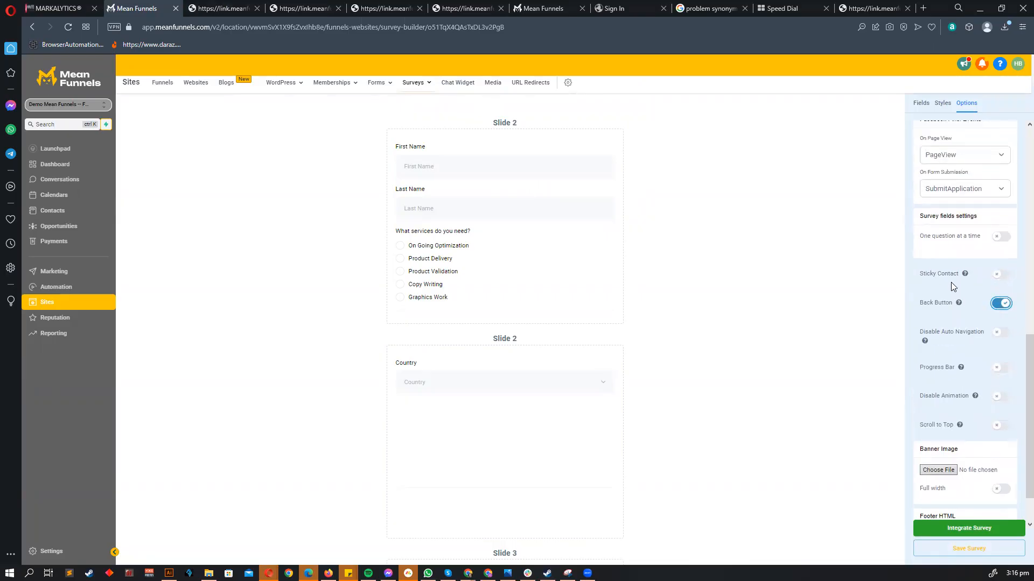
scroll(951, 282, "up", 1)
scroll(625, 396, "down", 3)
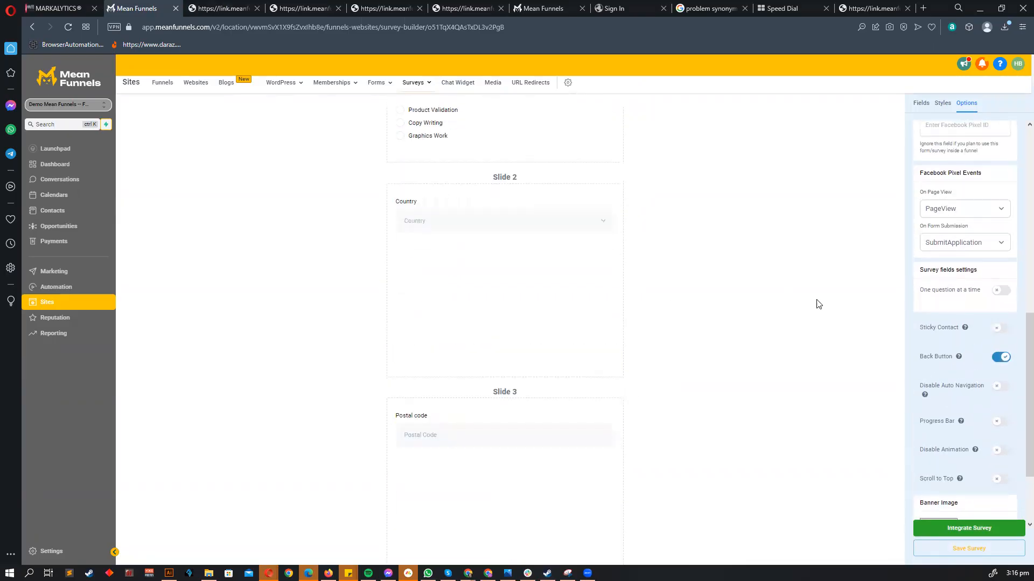
scroll(879, 196, "up", 3)
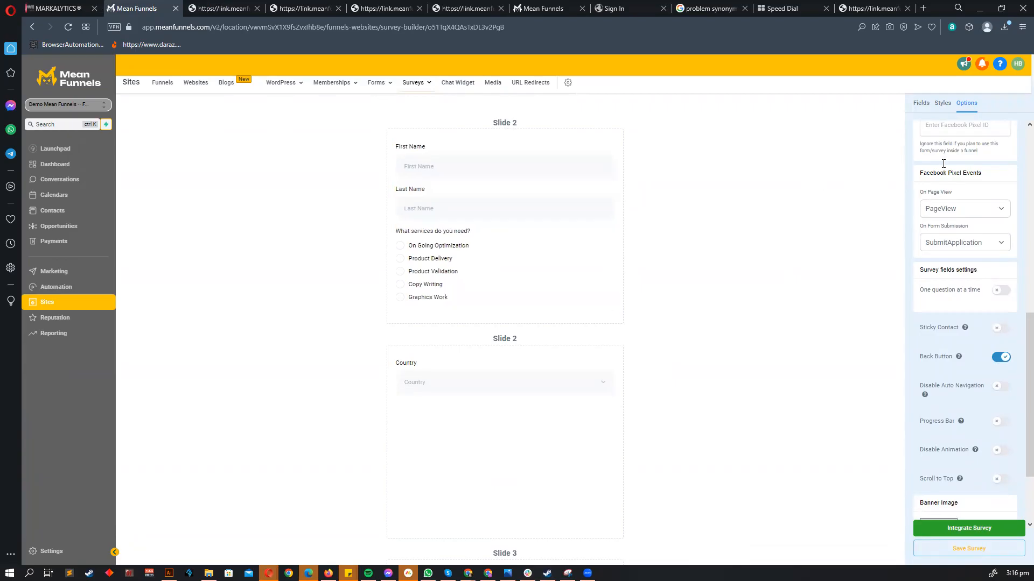
scroll(929, 146, "up", 5)
- Review the survey fields on the canvas and bring up the shareable survey Link
left_click(921, 102)
scroll(436, 233, "down", 3)
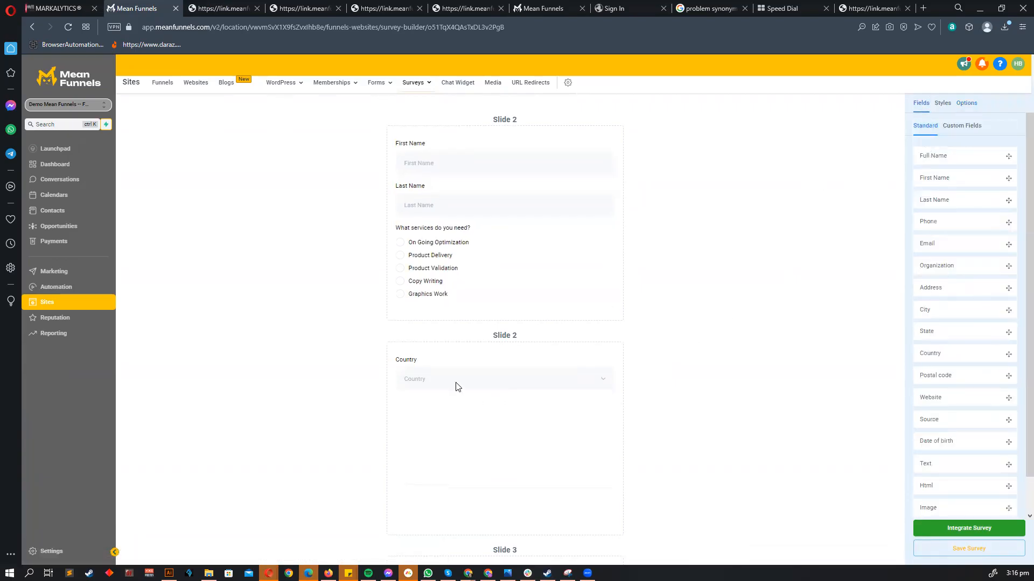
scroll(473, 323, "down", 3)
scroll(506, 269, "up", 4)
scroll(952, 440, "down", 1)
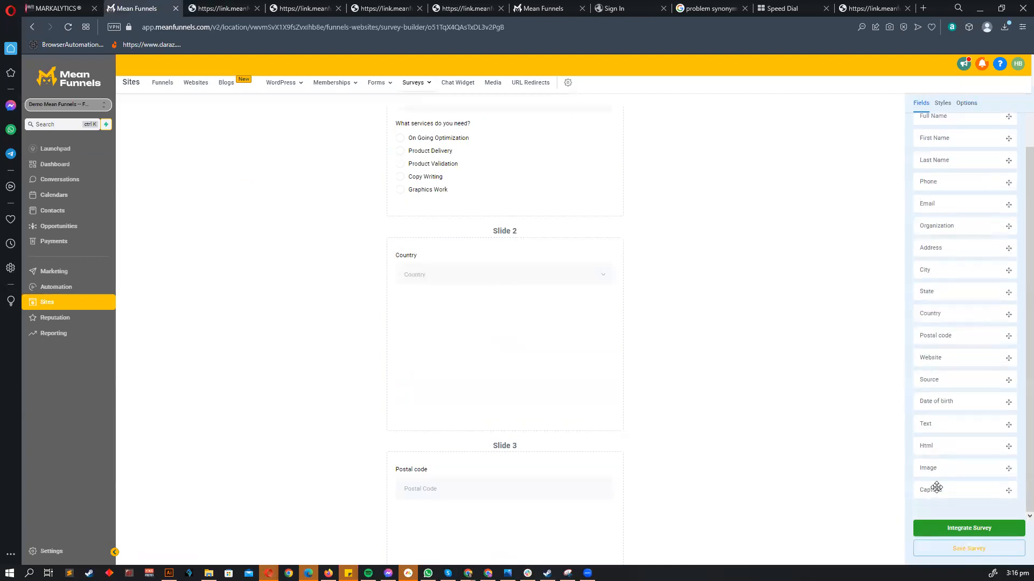
scroll(814, 456, "up", 2)
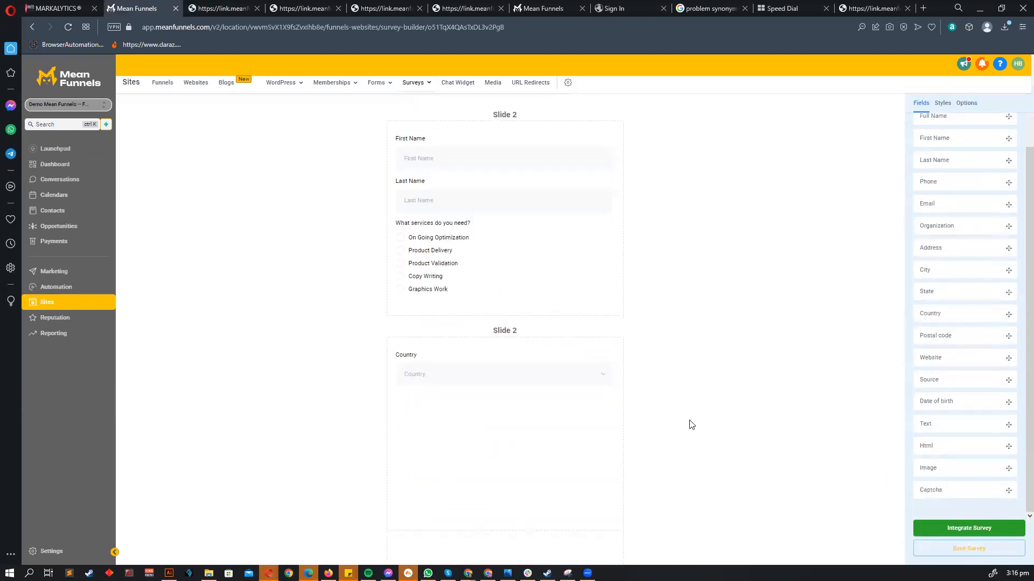
scroll(691, 425, "down", 9)
left_click(943, 525)
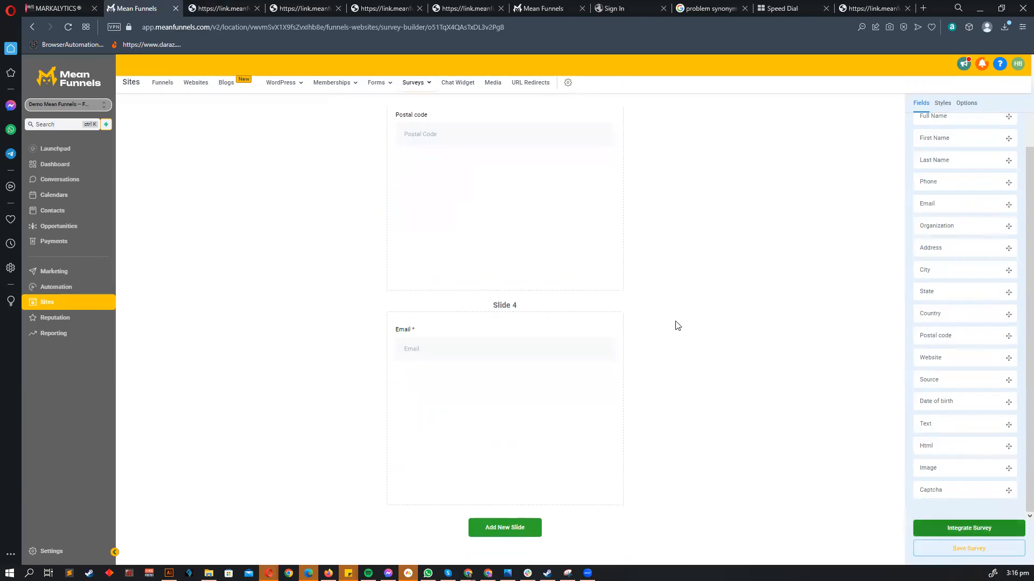
left_click(597, 278)
- Start a test response answering Product Validation and choosing Croatia as the country
left_click(638, 349)
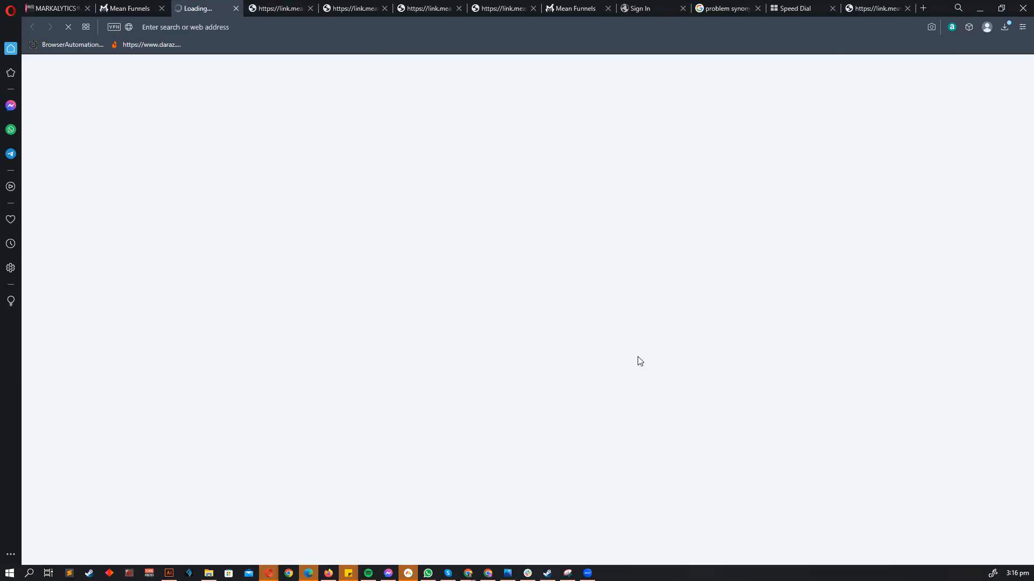
left_click(431, 195)
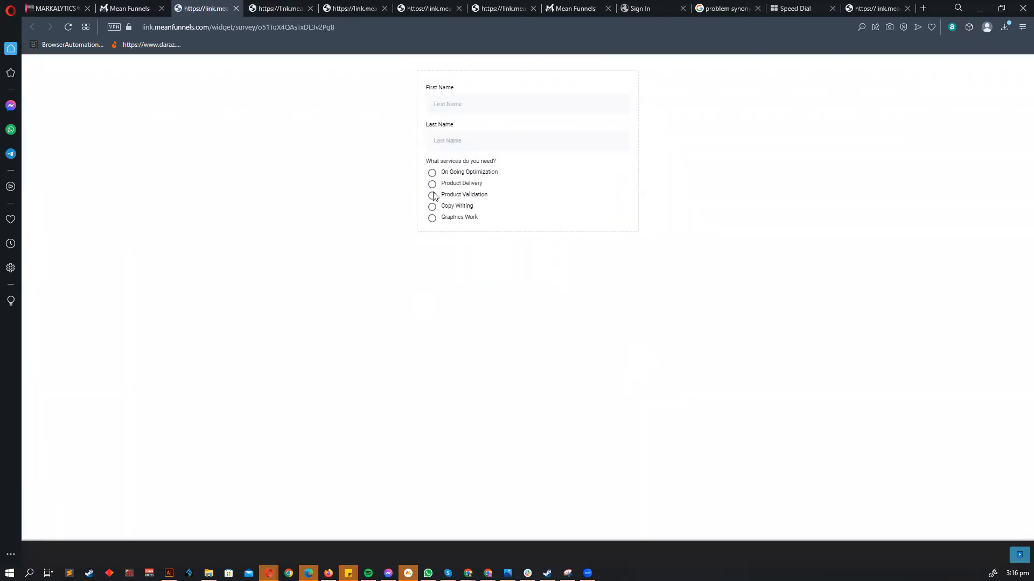
left_click(466, 99)
scroll(469, 177, "down", 5)
left_click(469, 195)
left_click(530, 103)
scroll(516, 194, "down", 3)
left_click(510, 222)
left_click(1019, 559)
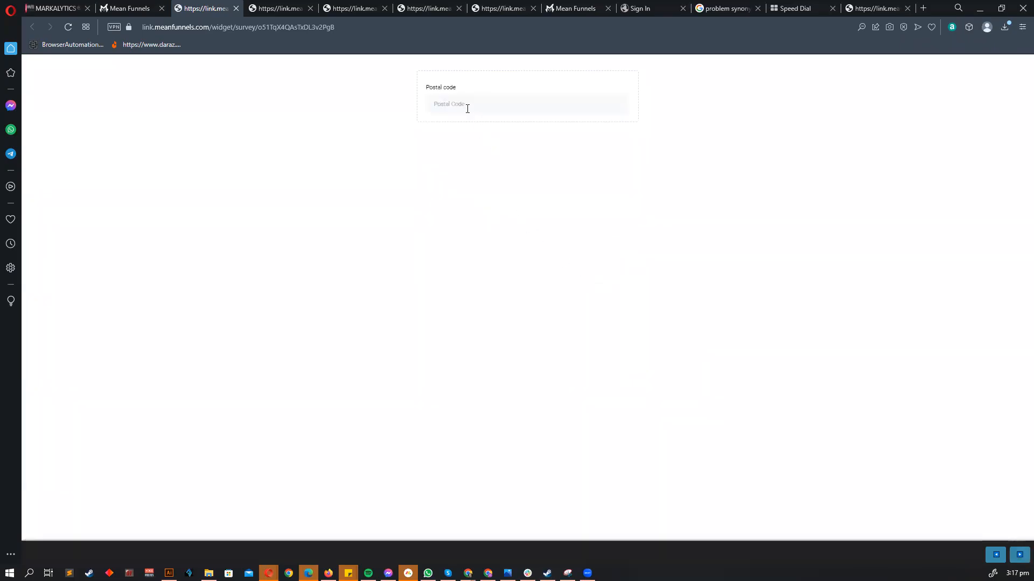
- Enter postal code 6000 and a saved email address, then submit the survey
left_click(465, 108)
type("60000")
left_click(1019, 555)
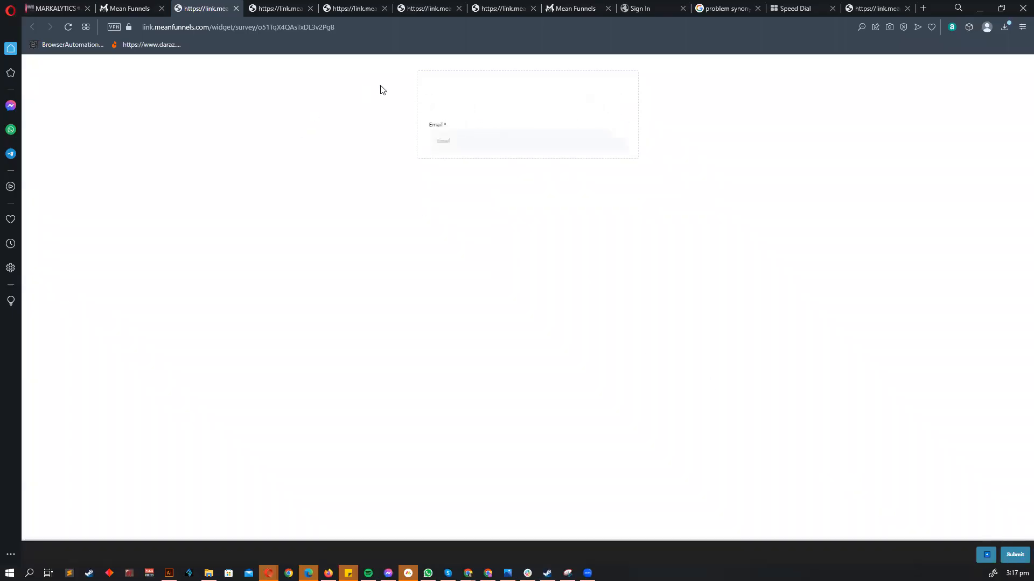
left_click(471, 105)
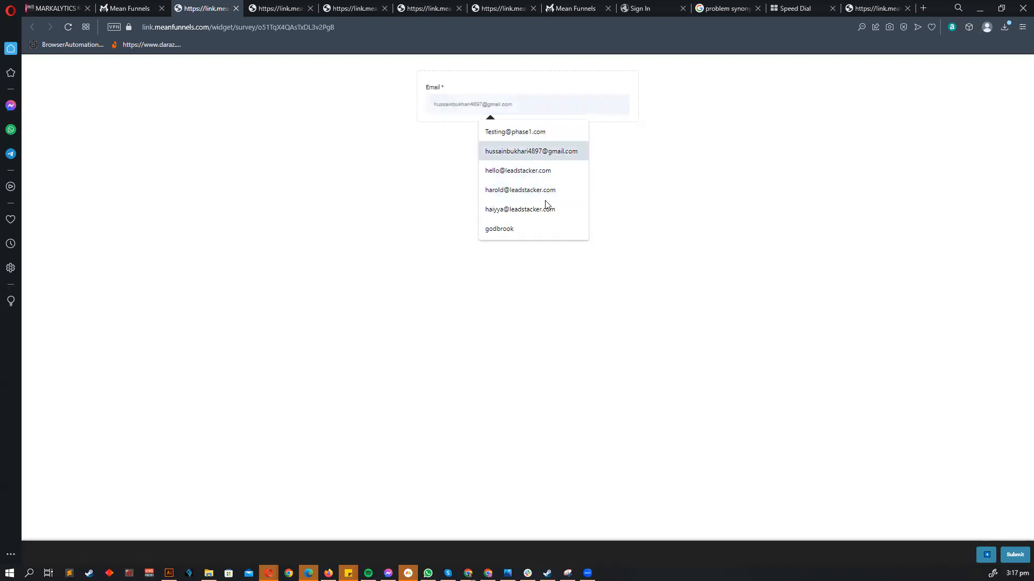
left_click(545, 190)
left_click(1015, 554)
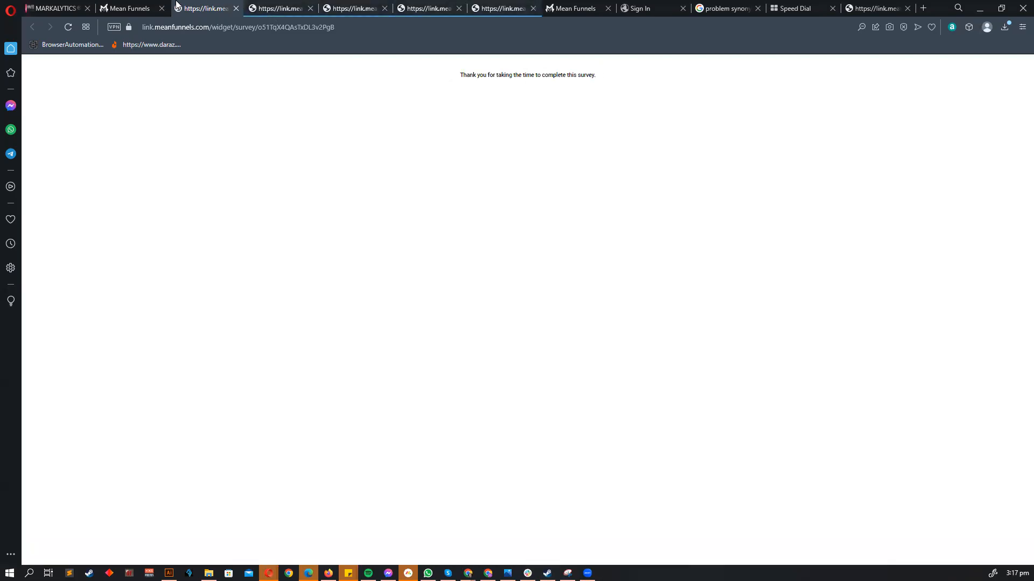
- Back in the survey builder, close the integration dialog and select the services question
left_click(131, 9)
left_click(662, 262)
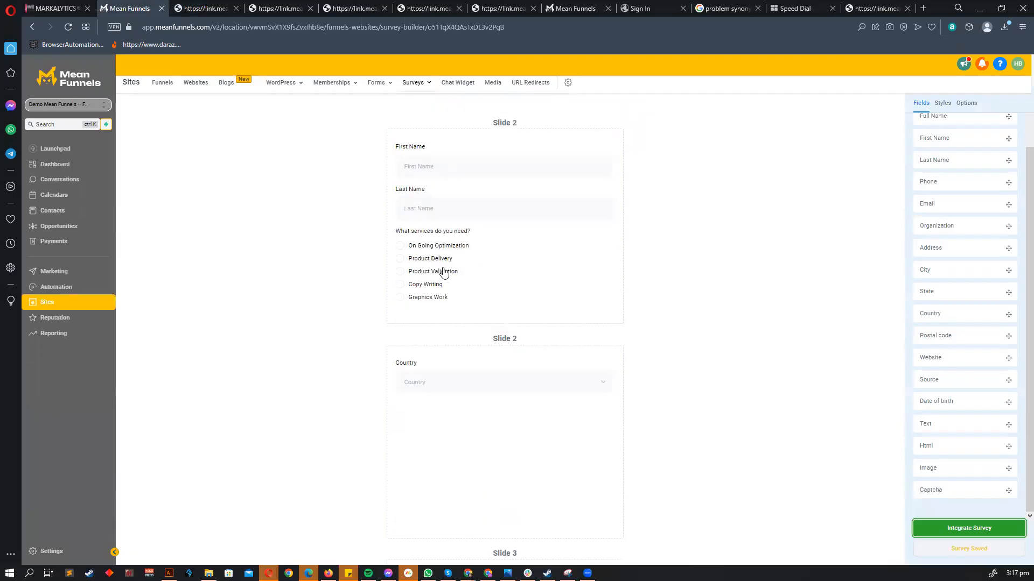
left_click(443, 272)
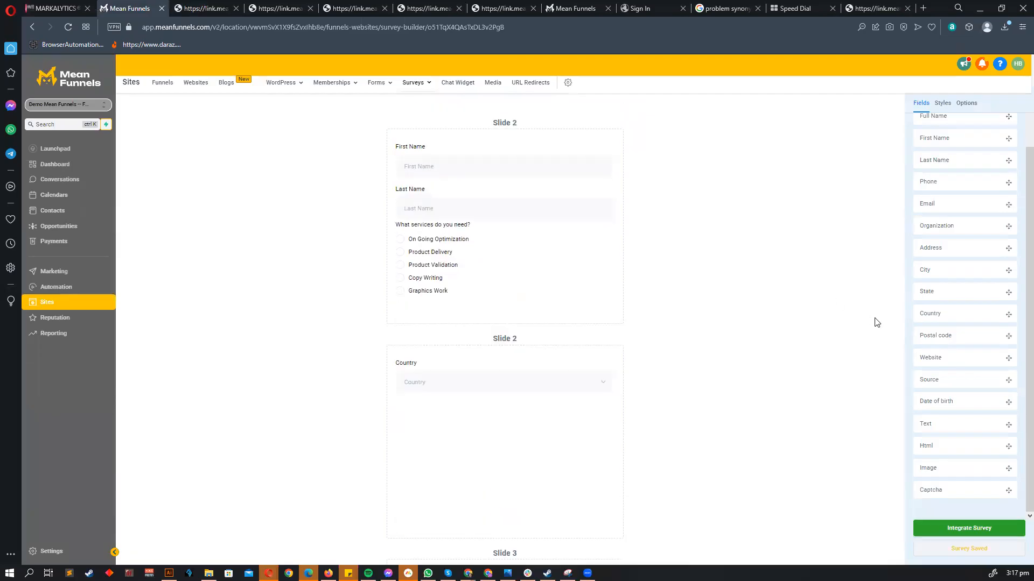
- Set Product Validation's branching logic to Disqualify immediately
left_click(969, 380)
left_click(953, 435)
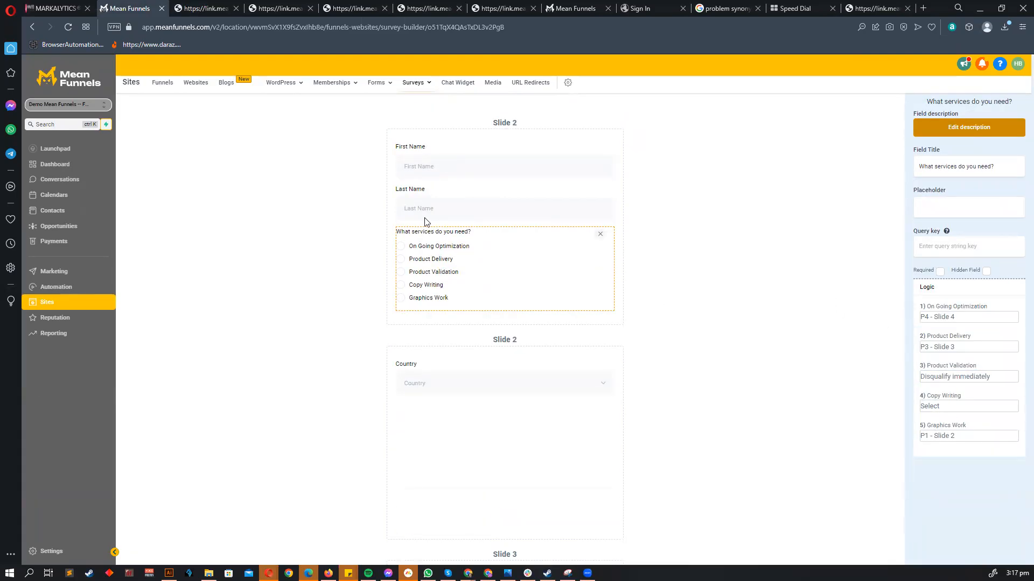
scroll(807, 431, "down", 10)
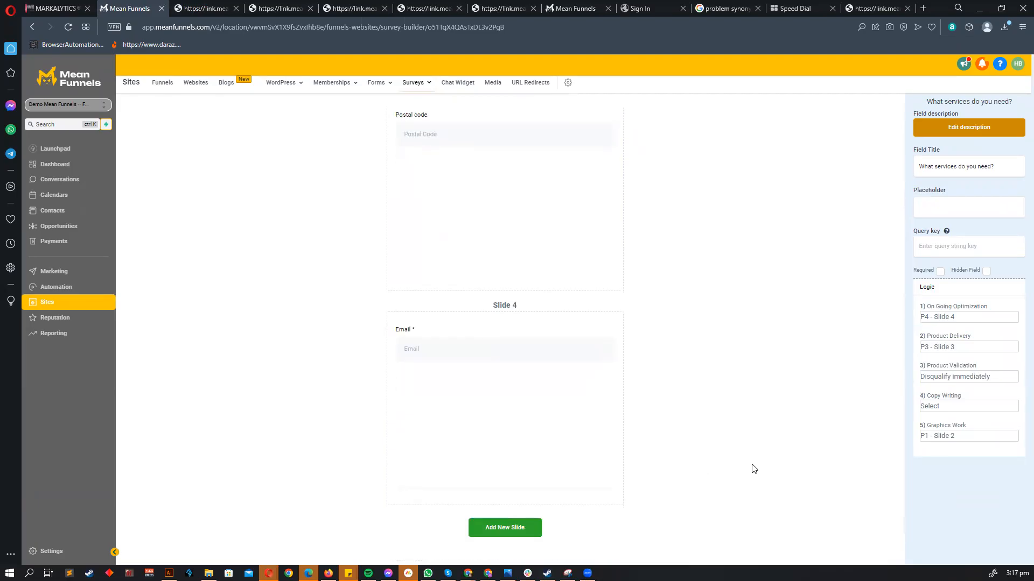
scroll(833, 152, "up", 10)
left_click(761, 119)
scroll(760, 505, "down", 7)
left_click(916, 105)
- Test the survey link in a new tab by answering Product Validation to confirm disqualification
left_click(952, 528)
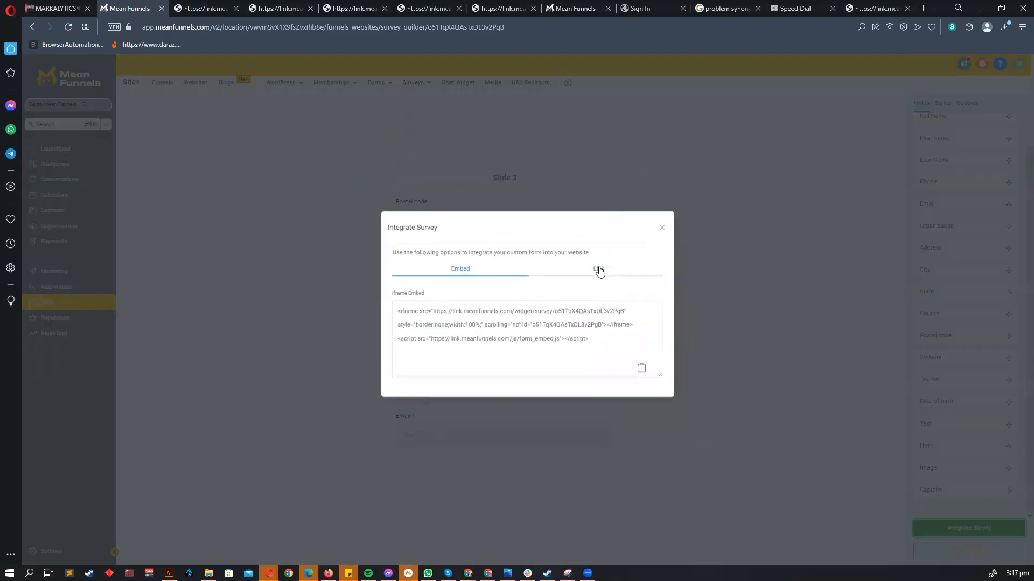
left_click(599, 271)
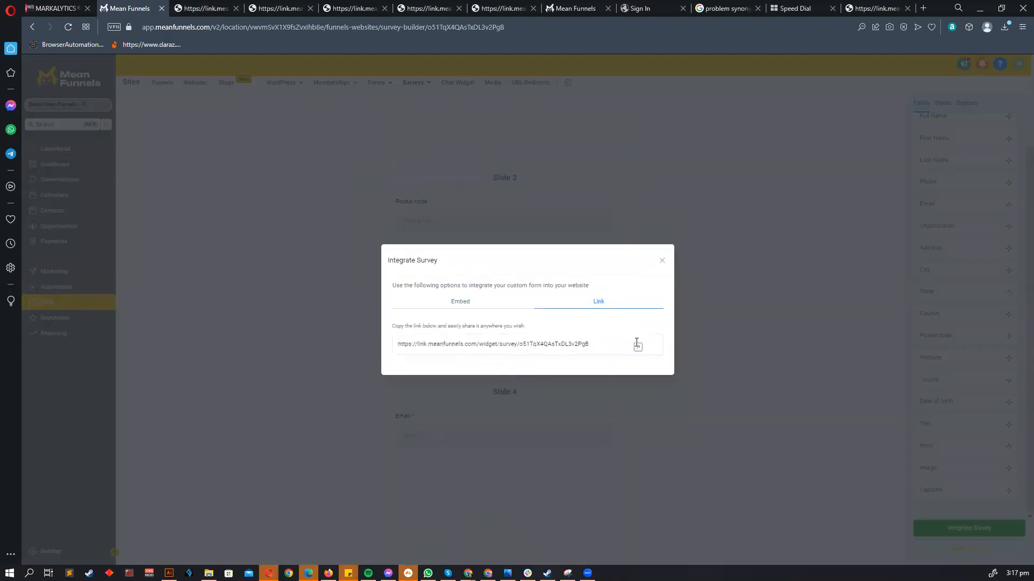
left_click(637, 349)
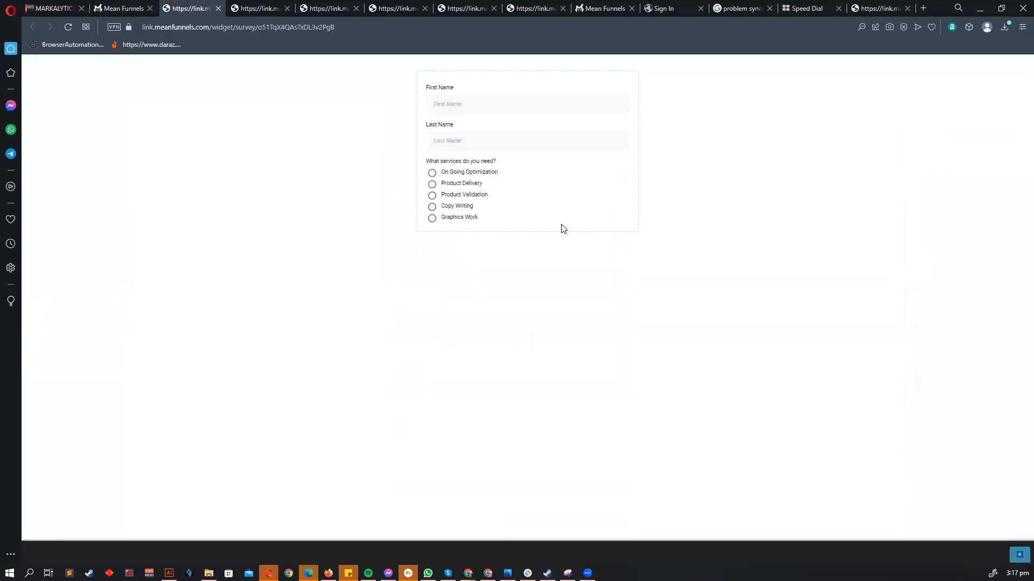
left_click(431, 196)
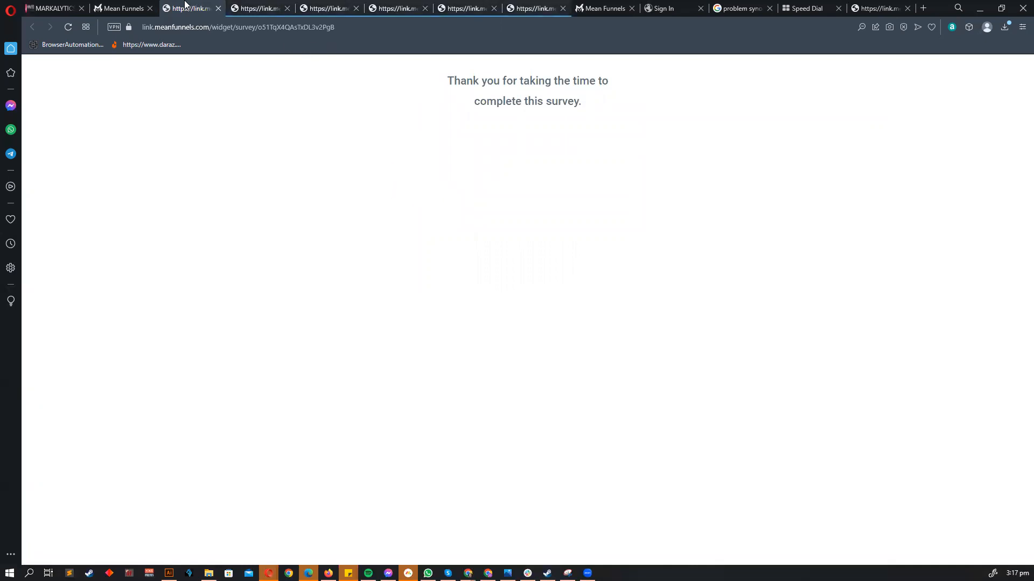
left_click(140, 5)
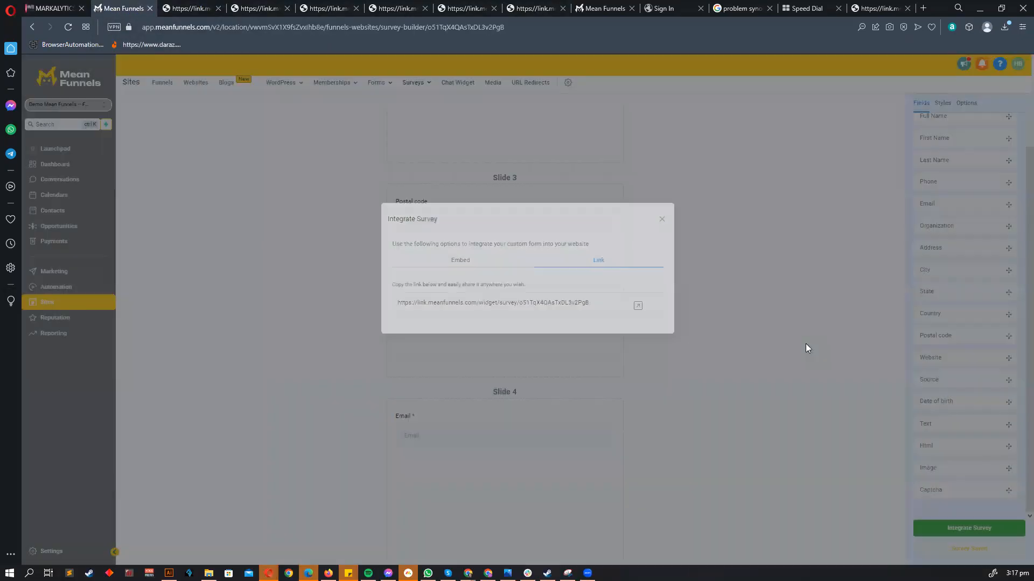
left_click(809, 347)
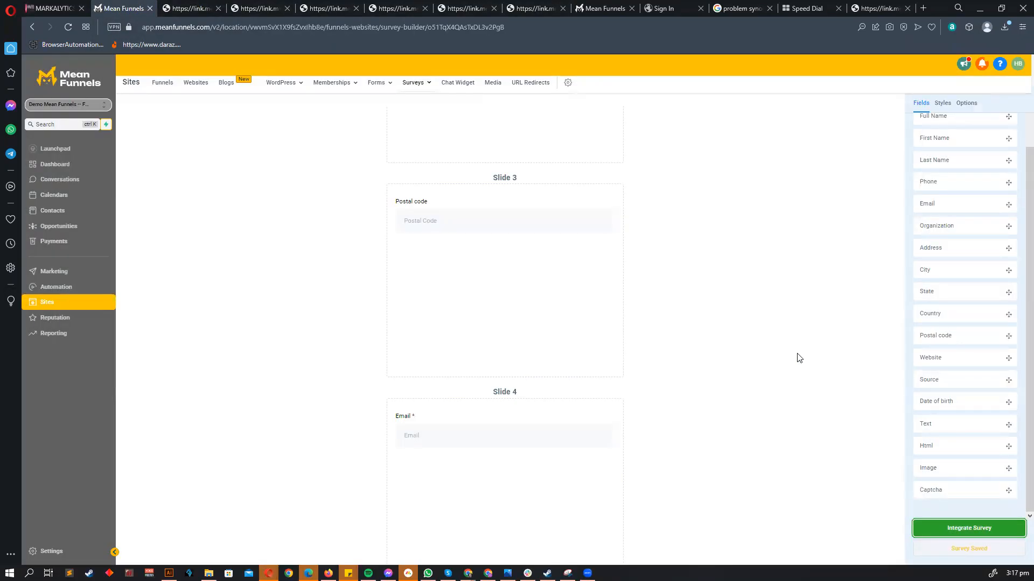
scroll(797, 358, "up", 3)
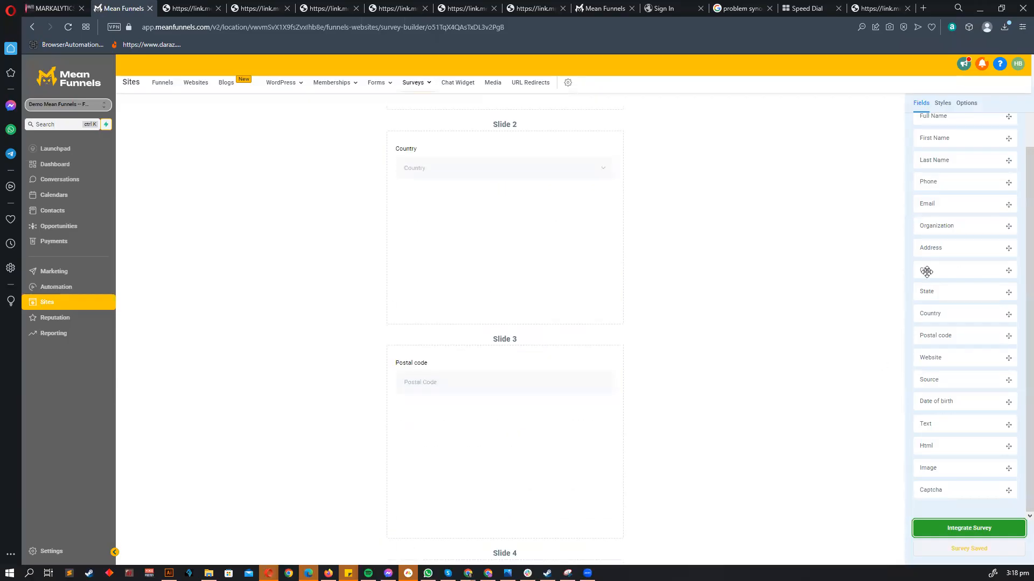
left_click(86, 293)
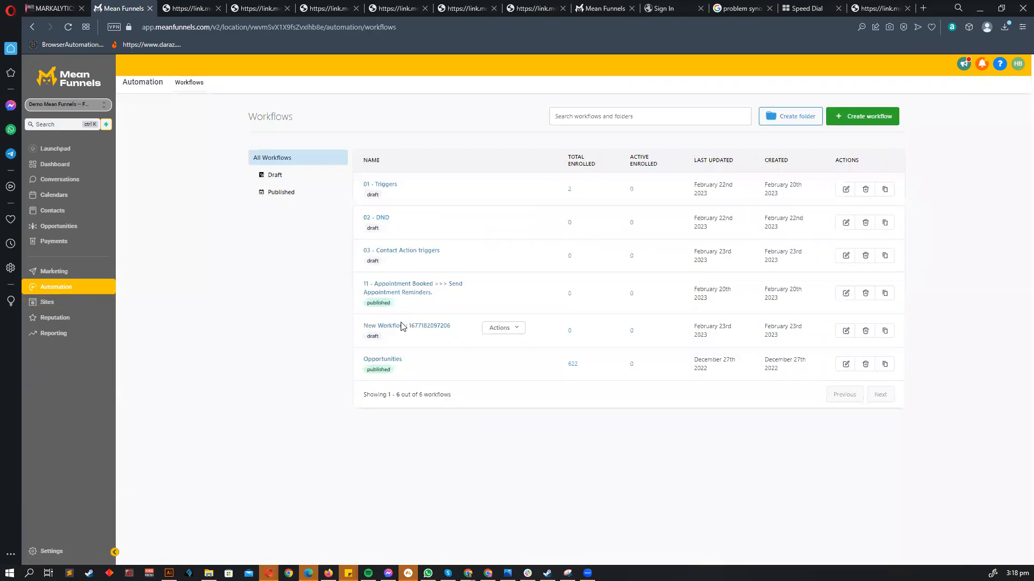
- Open the 03 - Contact Action triggers workflow
left_click(404, 326)
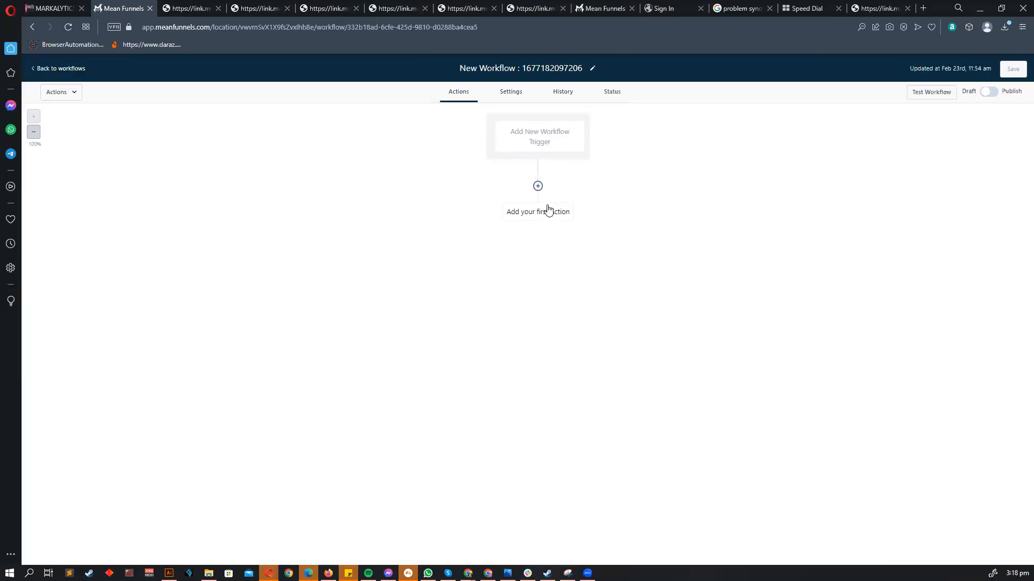
left_click(81, 73)
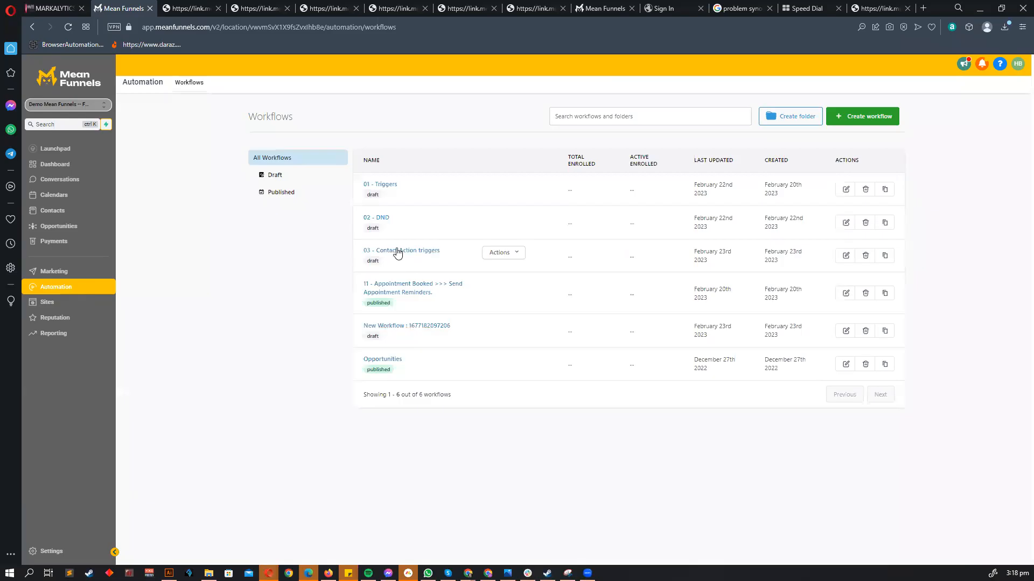
left_click(401, 252)
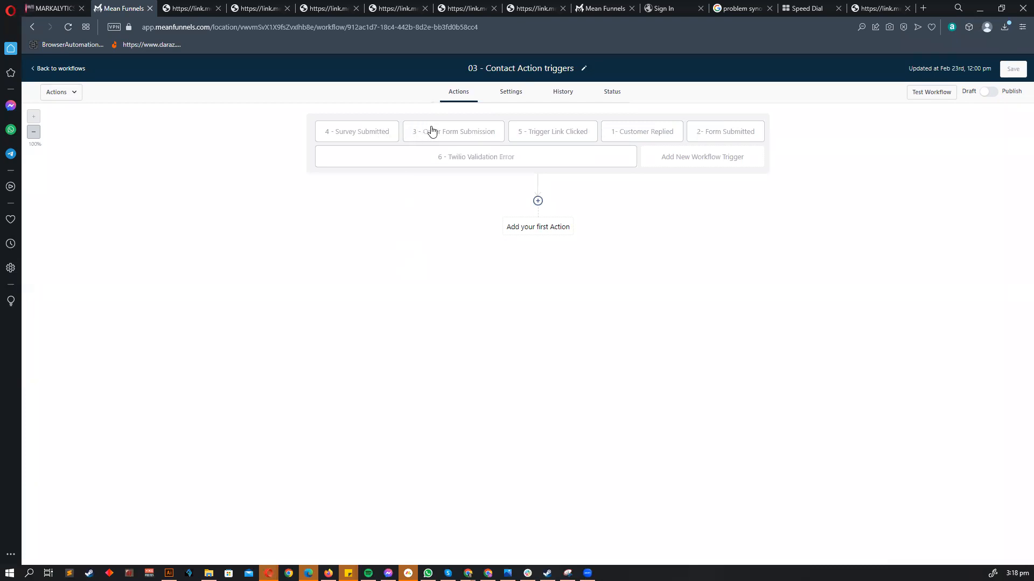
- Check the Trigger Link Clicked trigger's Trigger link filter, finding no links, and leave unsaved
left_click(549, 139)
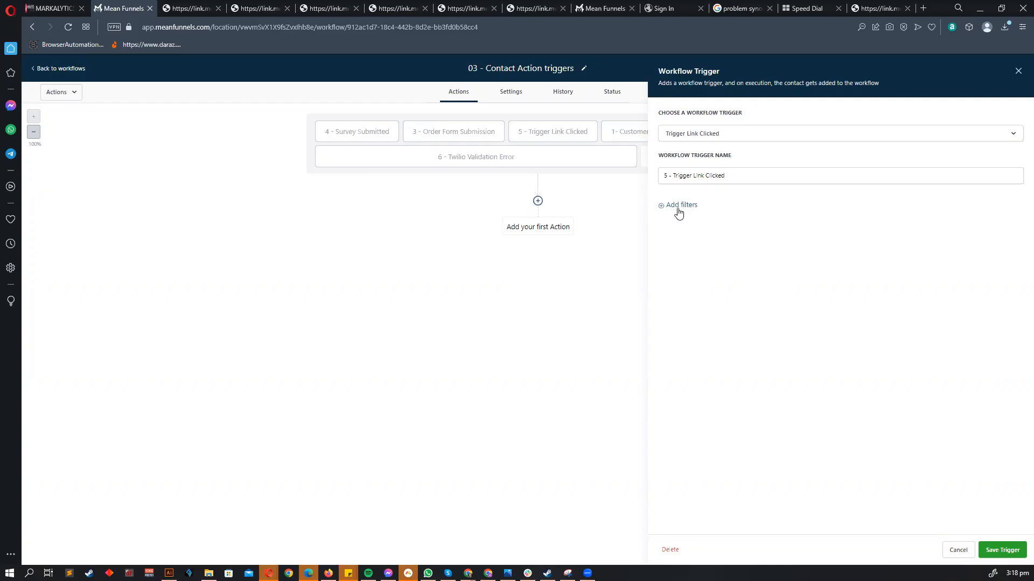
left_click(681, 205)
left_click(683, 217)
left_click(699, 278)
left_click(861, 215)
left_click(253, 132)
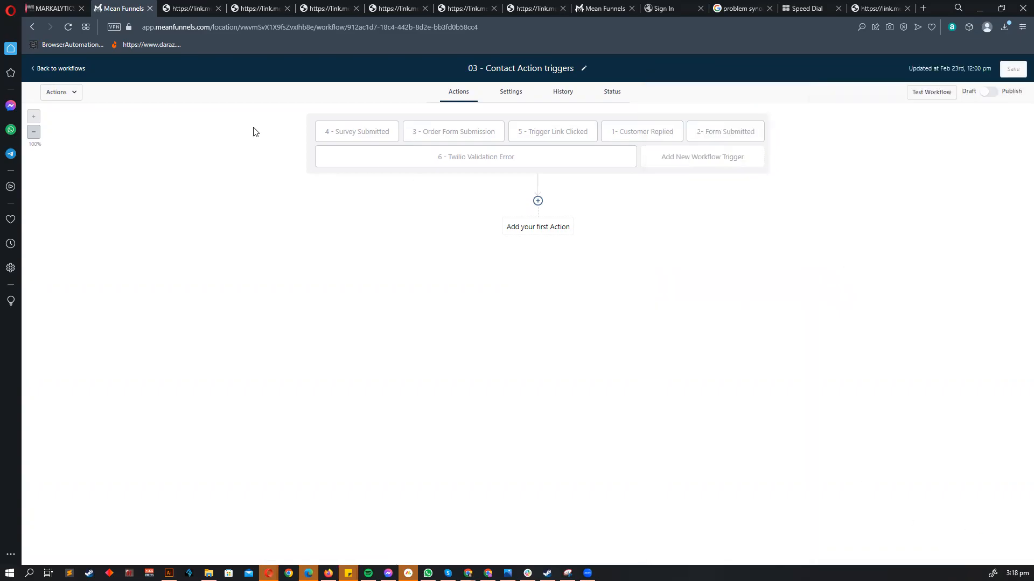
left_click(60, 68)
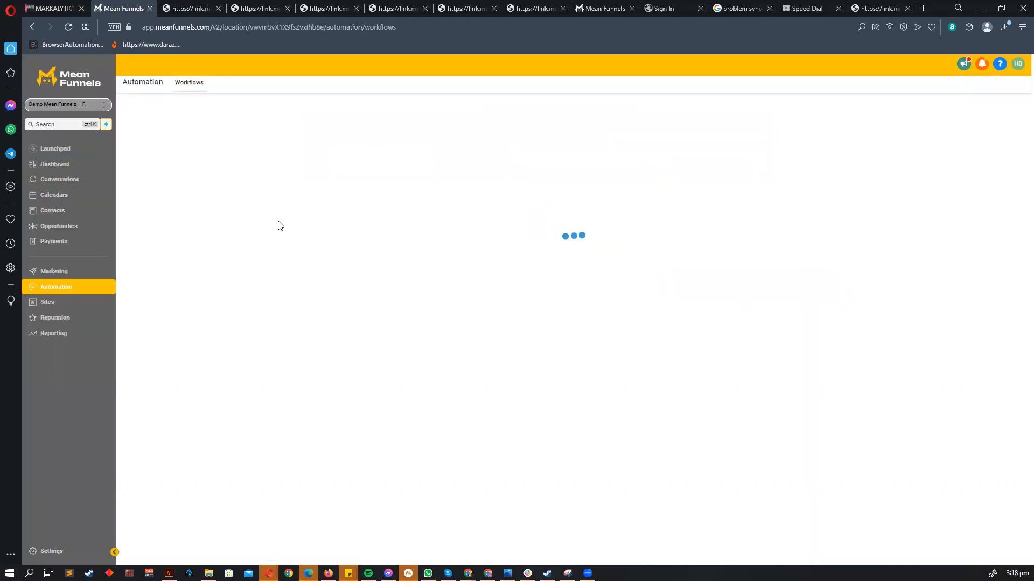
left_click(75, 546)
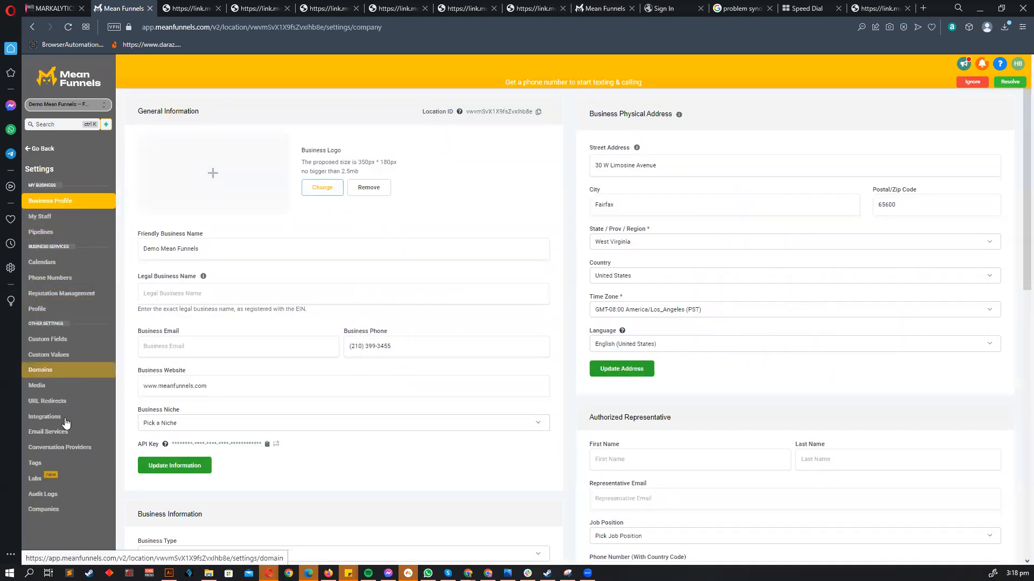
- Leave settings and go to the Marketing Trigger Links page
left_click(53, 263)
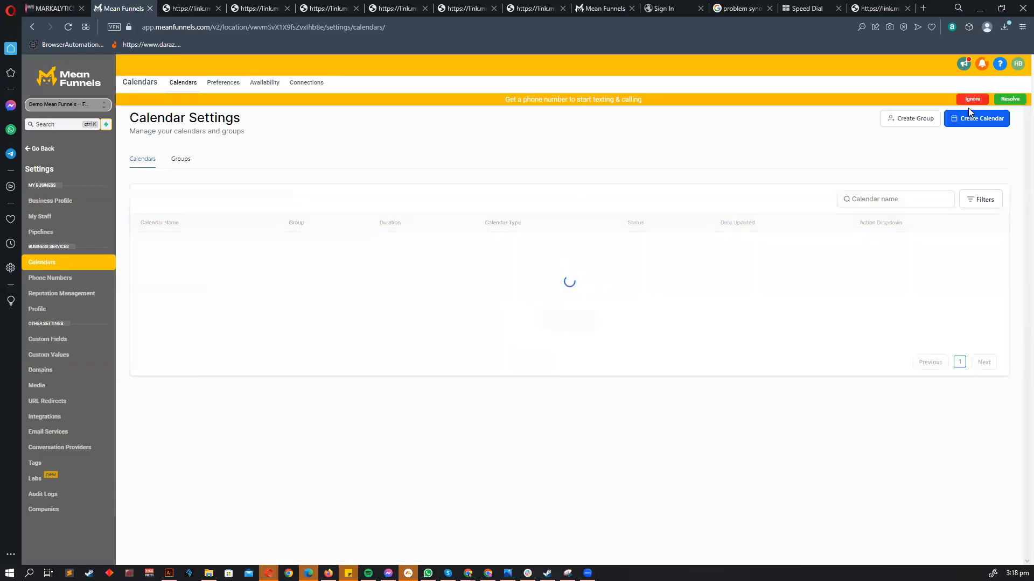
left_click(971, 99)
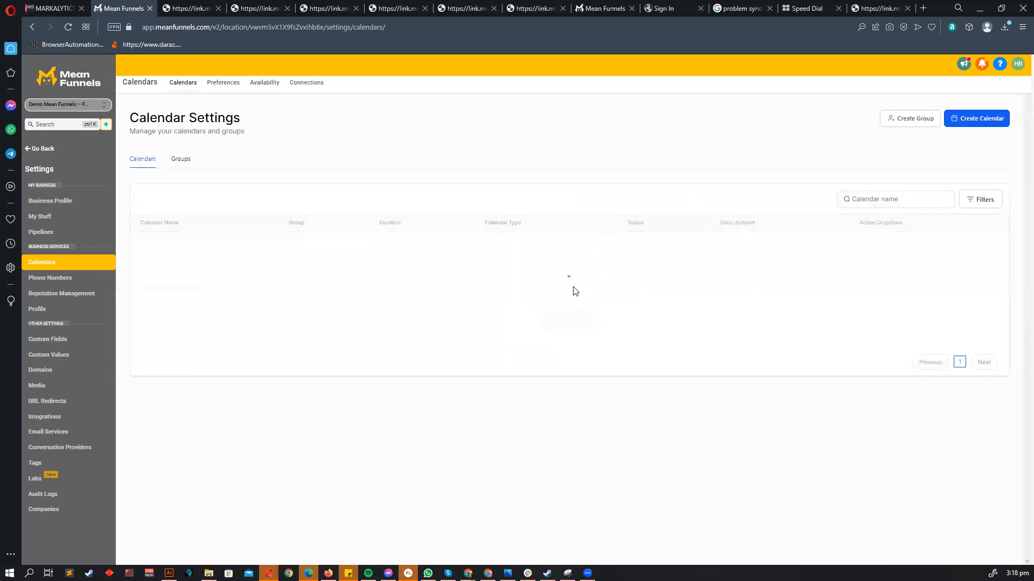
left_click(48, 149)
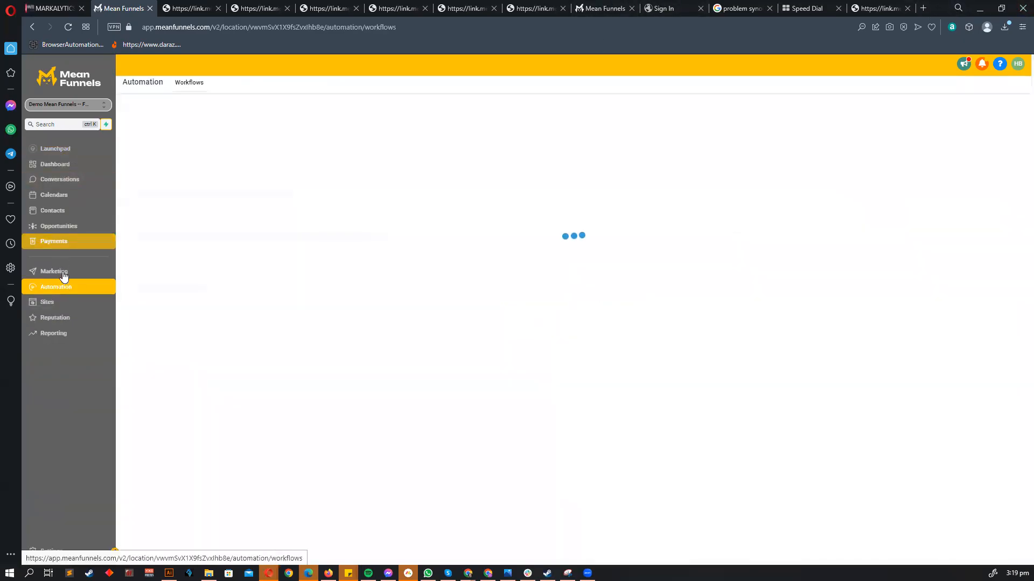
left_click(64, 270)
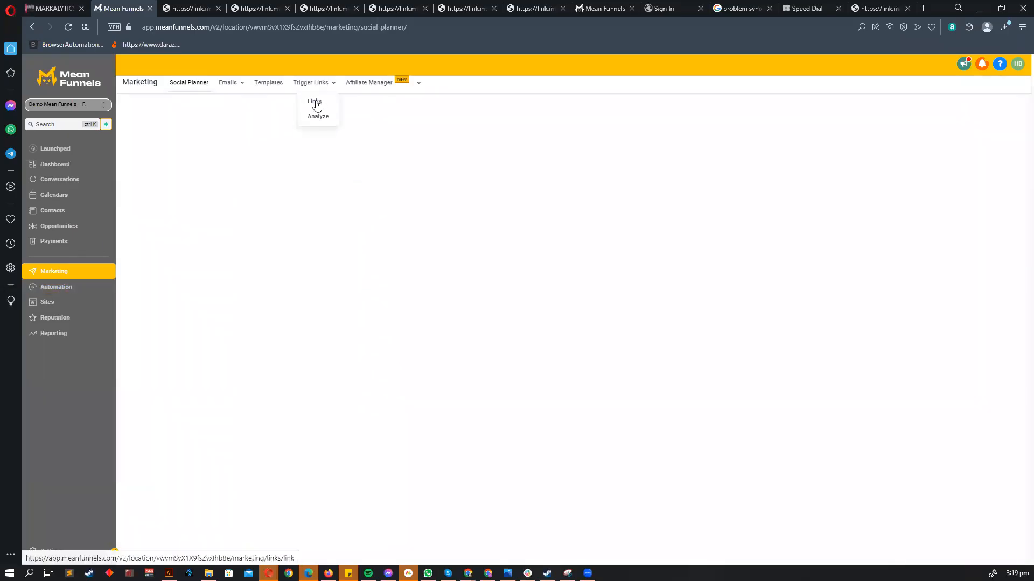
left_click(316, 111)
- Create a Youtube trigger link pointing to youtube.com and save it
left_click(1001, 125)
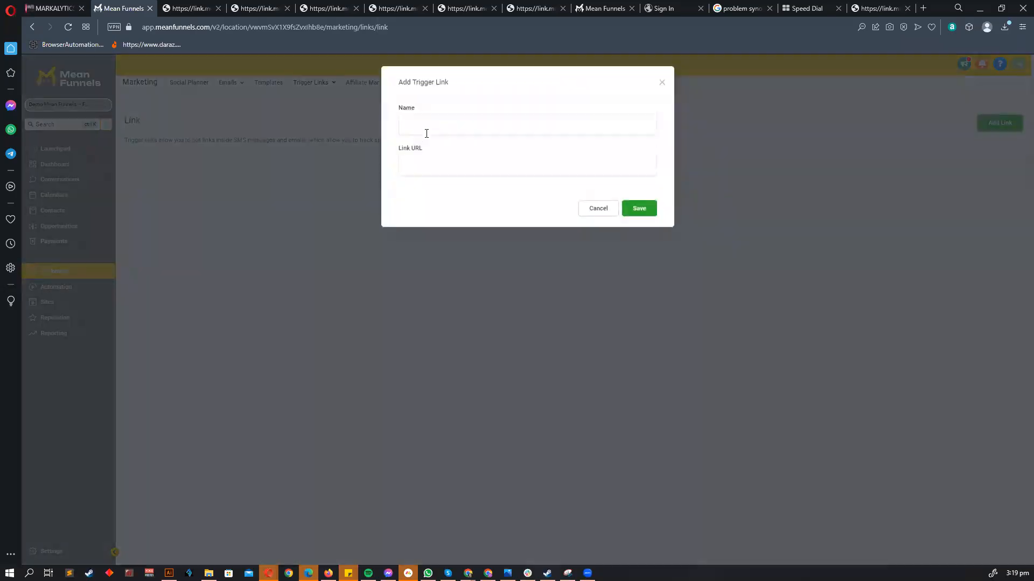
left_click(426, 129)
type("You")
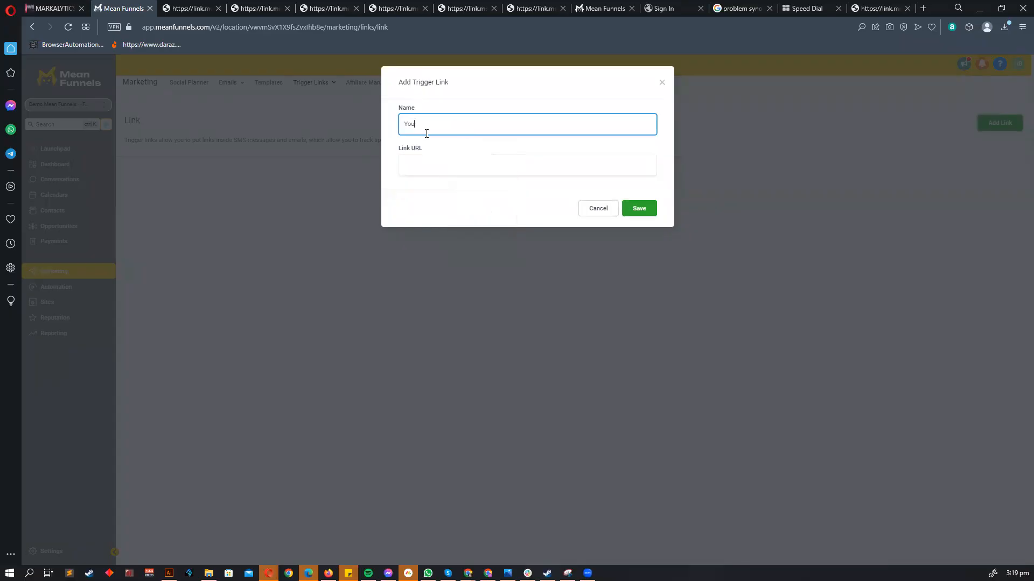
type("tube Trigger Link")
left_click(448, 165)
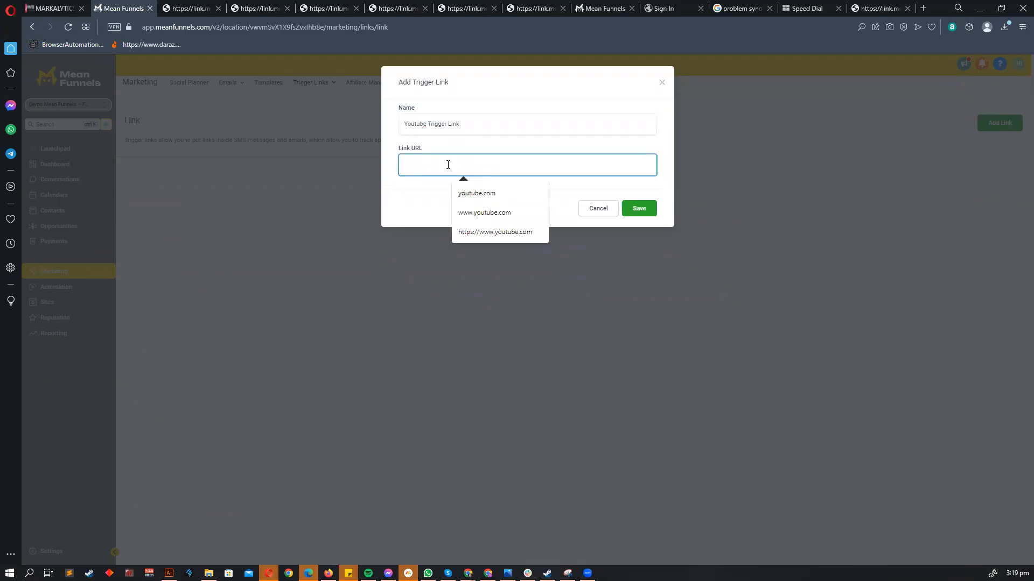
left_click(475, 193)
left_click(644, 209)
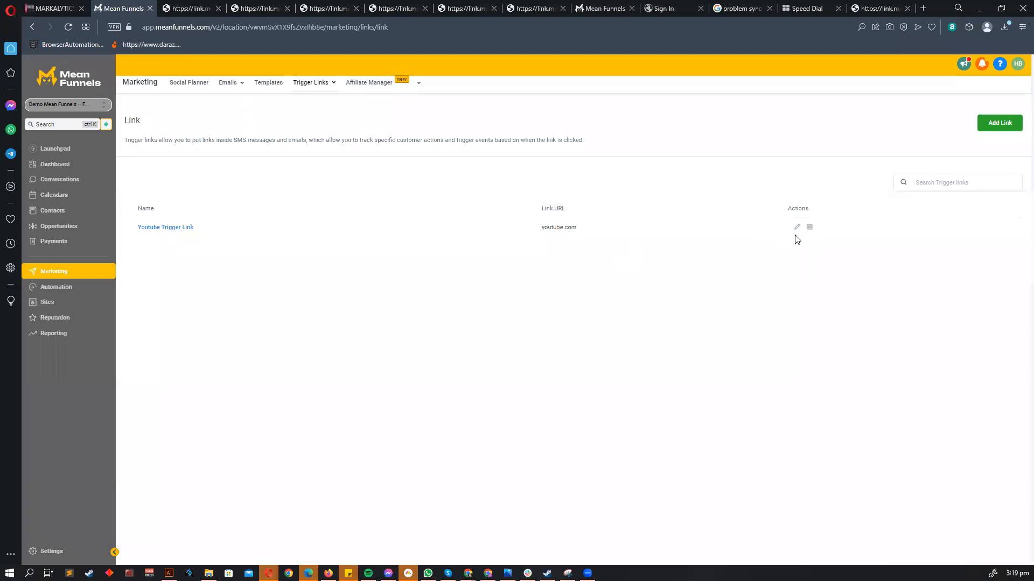
left_click(53, 295)
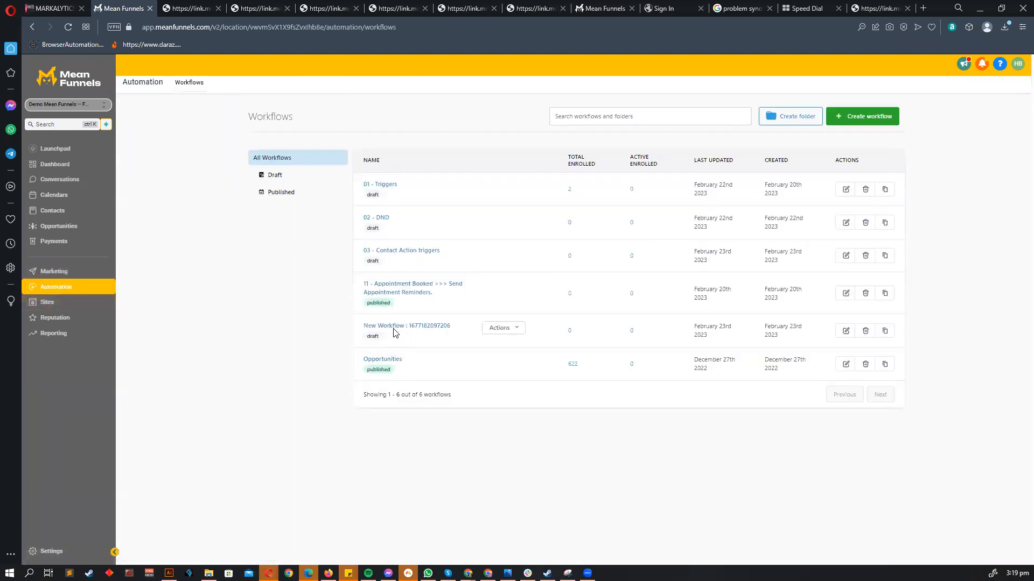
- Title the new workflow '04 - Trigger Link Workflow'
left_click(392, 327)
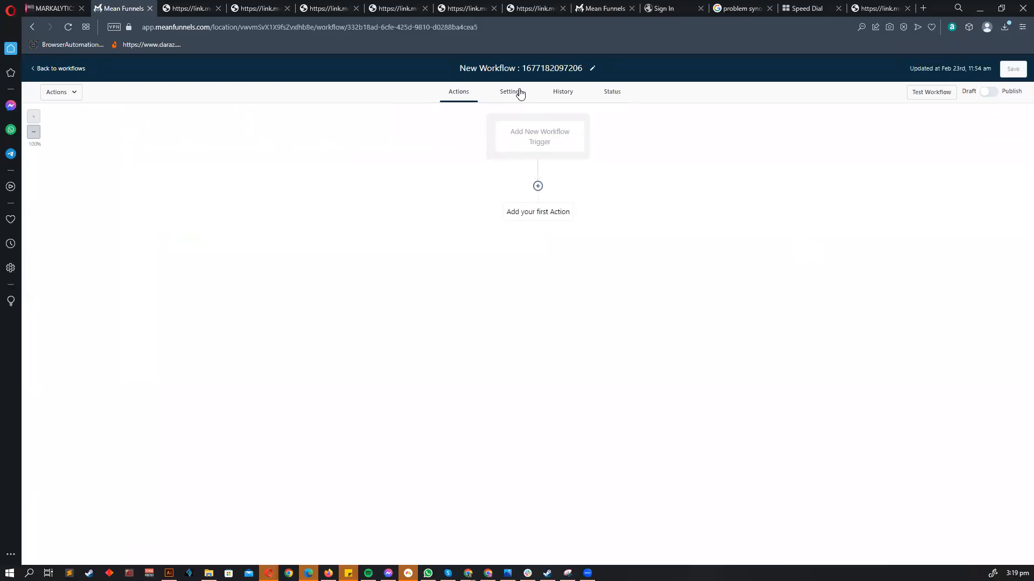
type("Trigge")
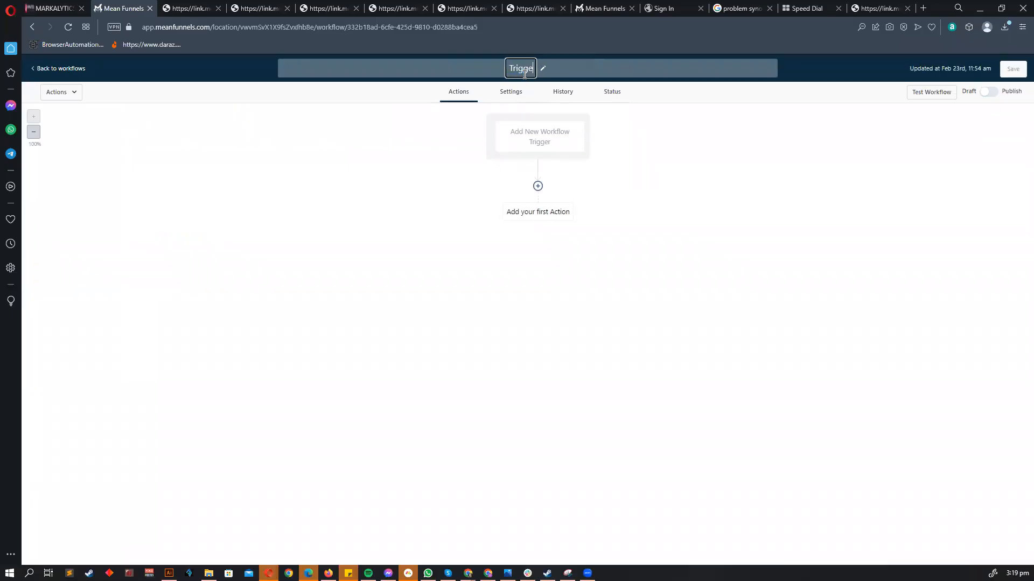
type("r Link ")
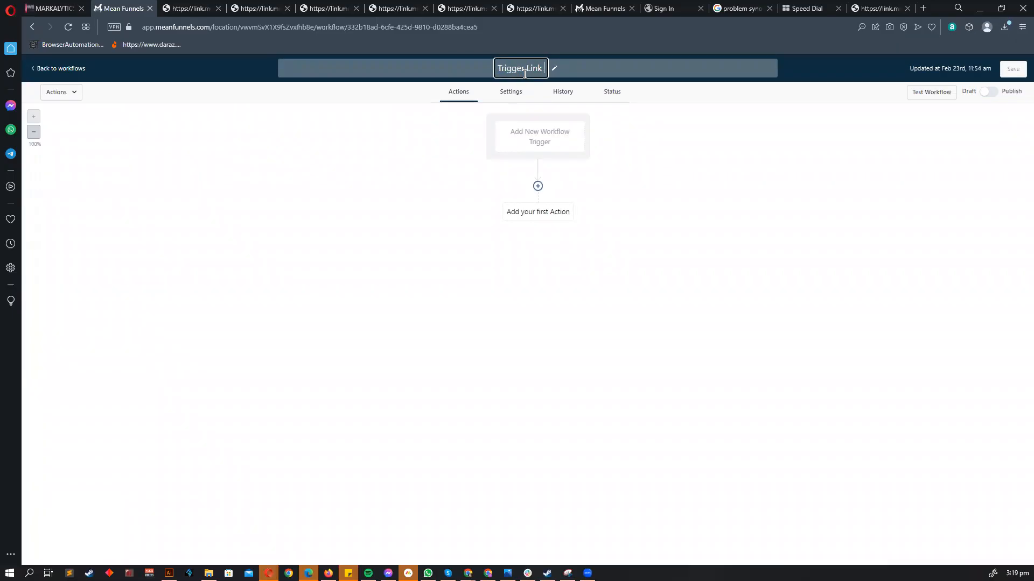
type("Workflow03 -")
key("Return")
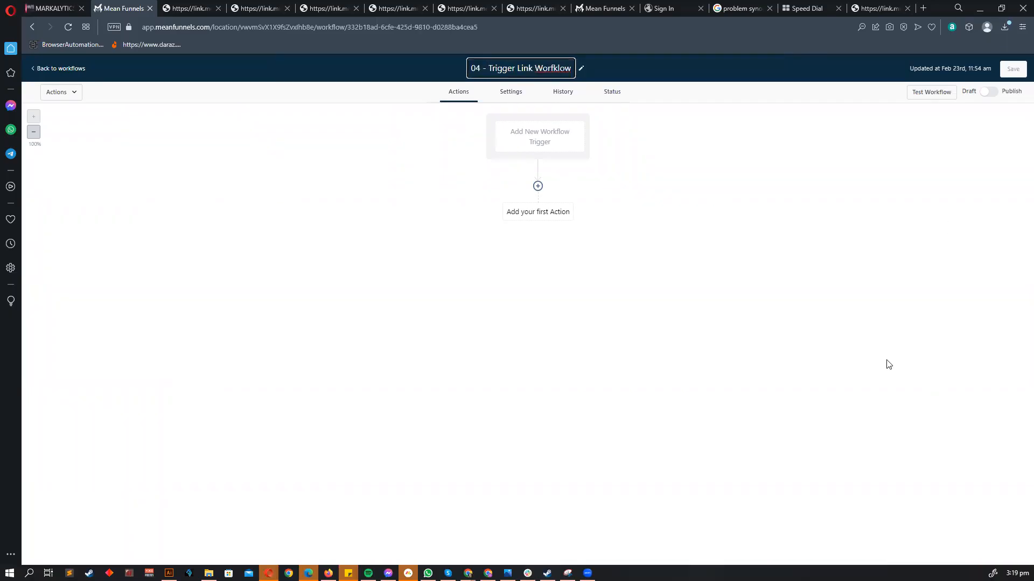
- Add a Trigger Link Clicked trigger filtered to the Youtube Trigger Link and save it
left_click(538, 148)
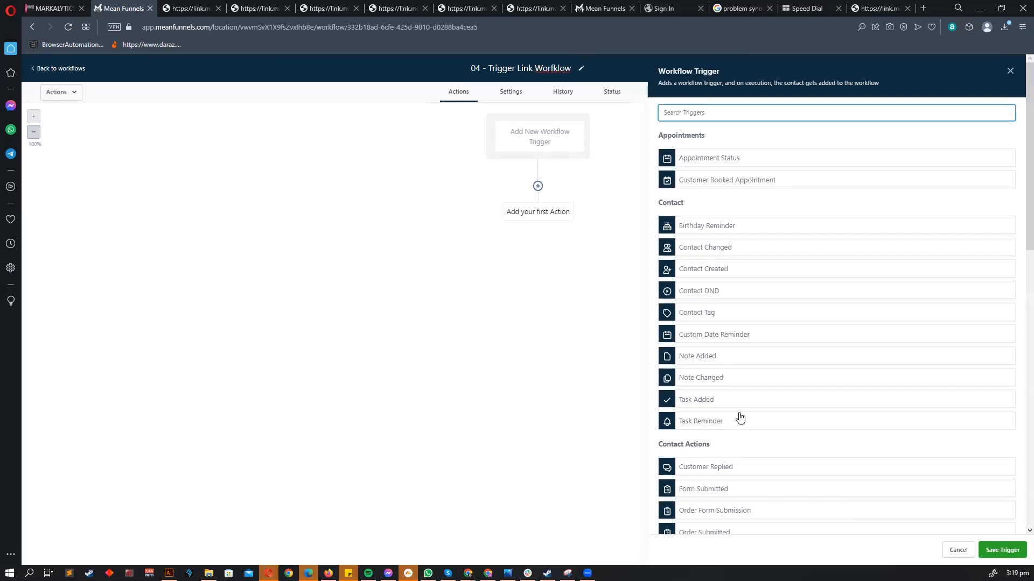
scroll(749, 380, "down", 2)
scroll(743, 393, "down", 2)
left_click(735, 363)
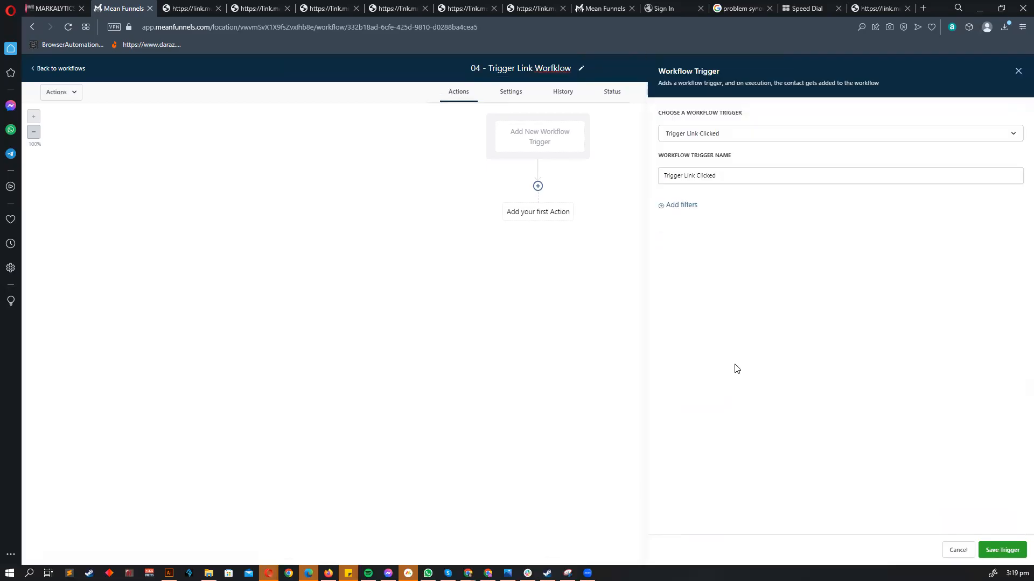
left_click(676, 217)
left_click(680, 272)
left_click(865, 254)
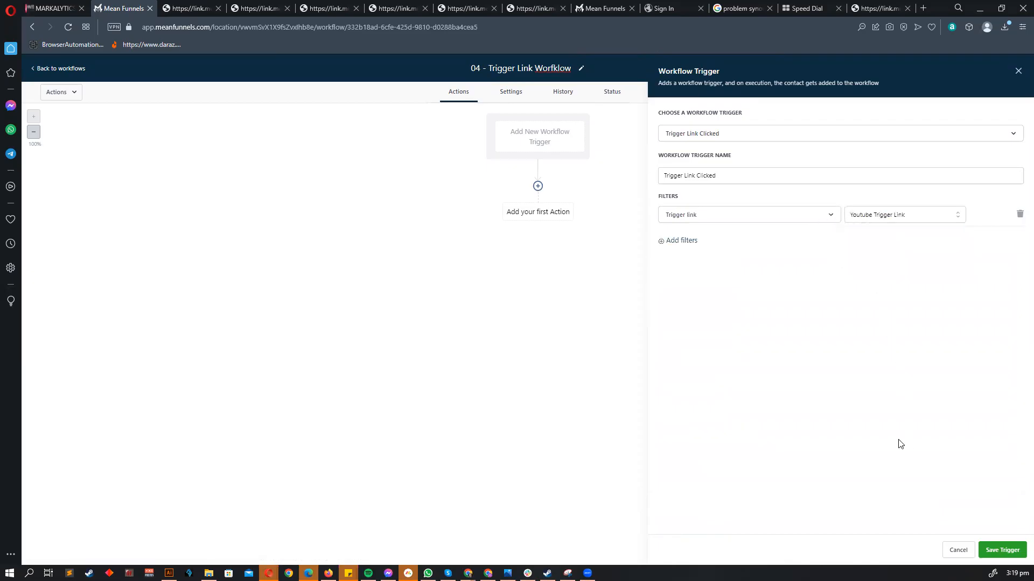
left_click(1002, 550)
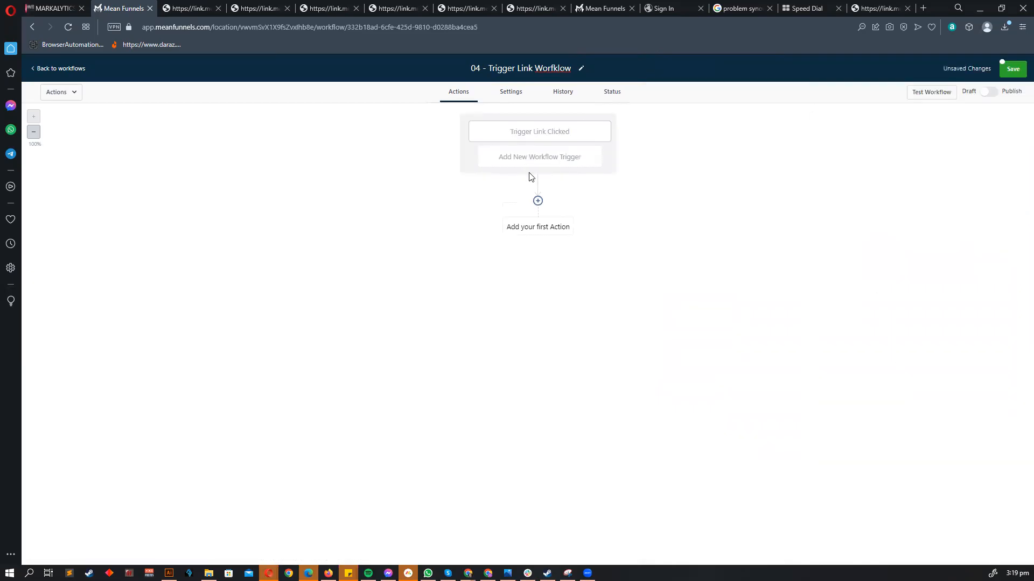
left_click(538, 200)
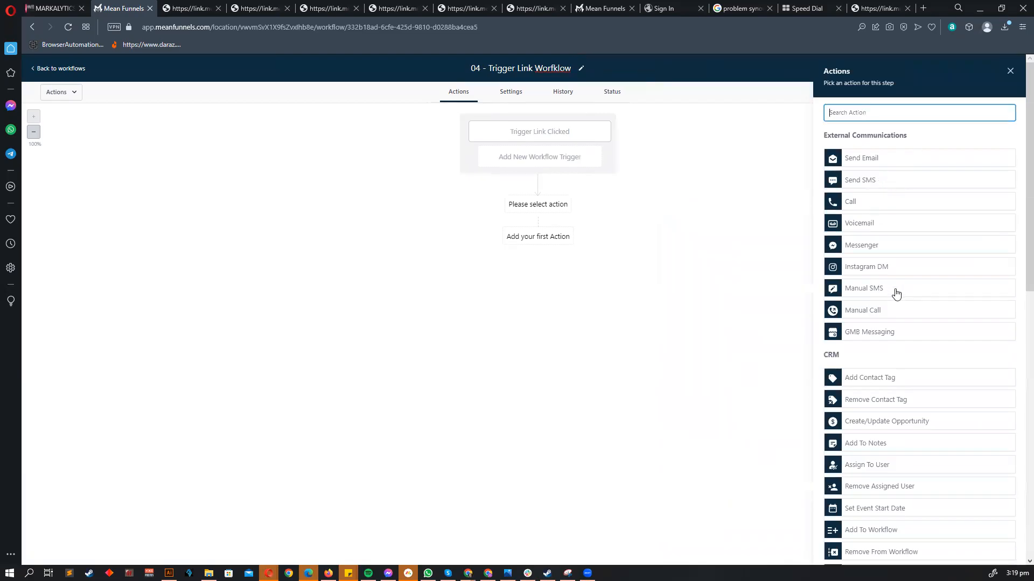
- Add a Send SMS action reading '{first name} Has Opened Youtube.'
scroll(877, 312, "down", 6)
scroll(881, 291, "up", 3)
scroll(883, 275, "down", 6)
scroll(893, 317, "up", 1)
scroll(886, 306, "up", 10)
left_click(853, 185)
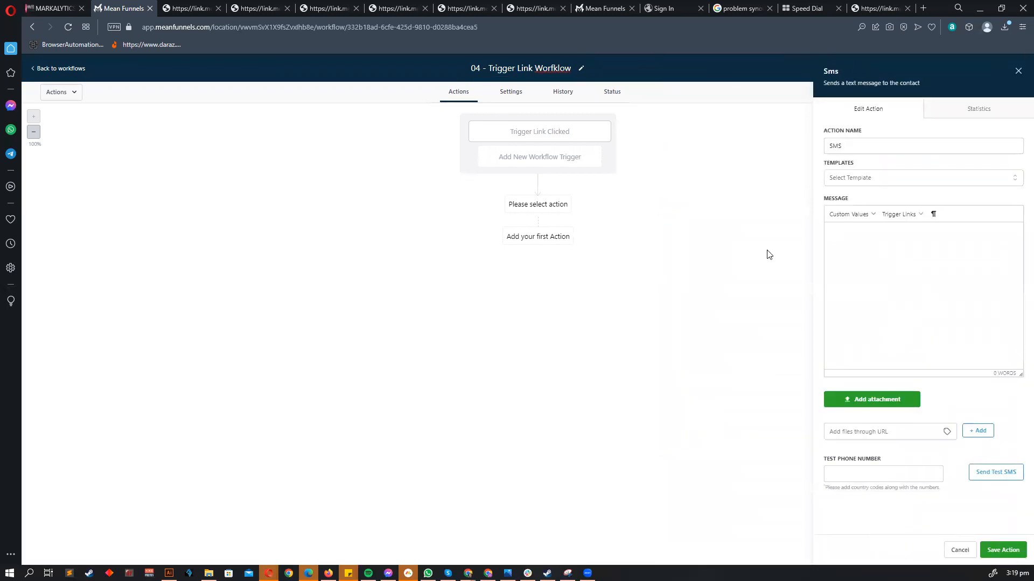
left_click(840, 216)
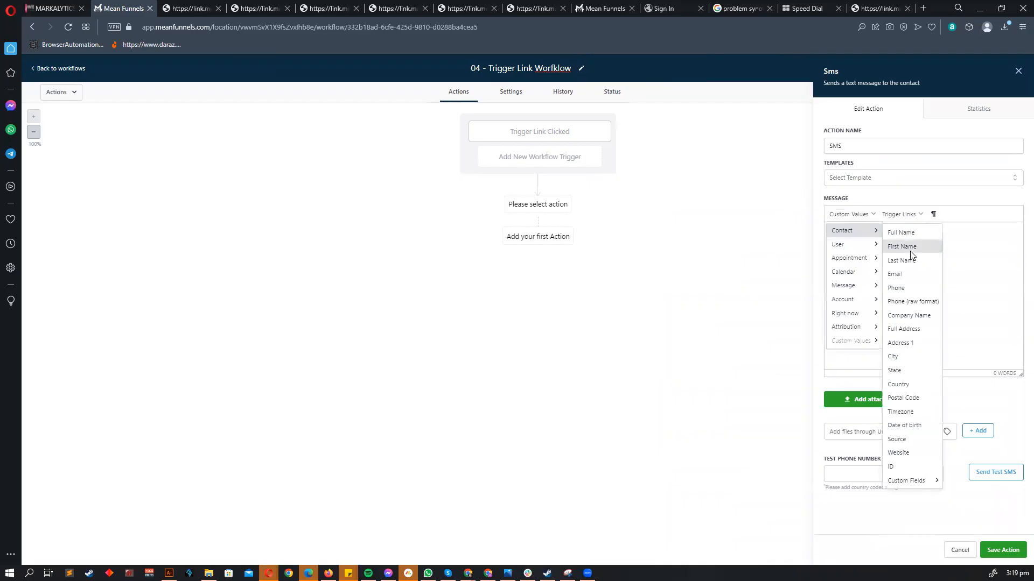
left_click(898, 240)
type("Has Opene")
key("BackSpace")
type("ned Y")
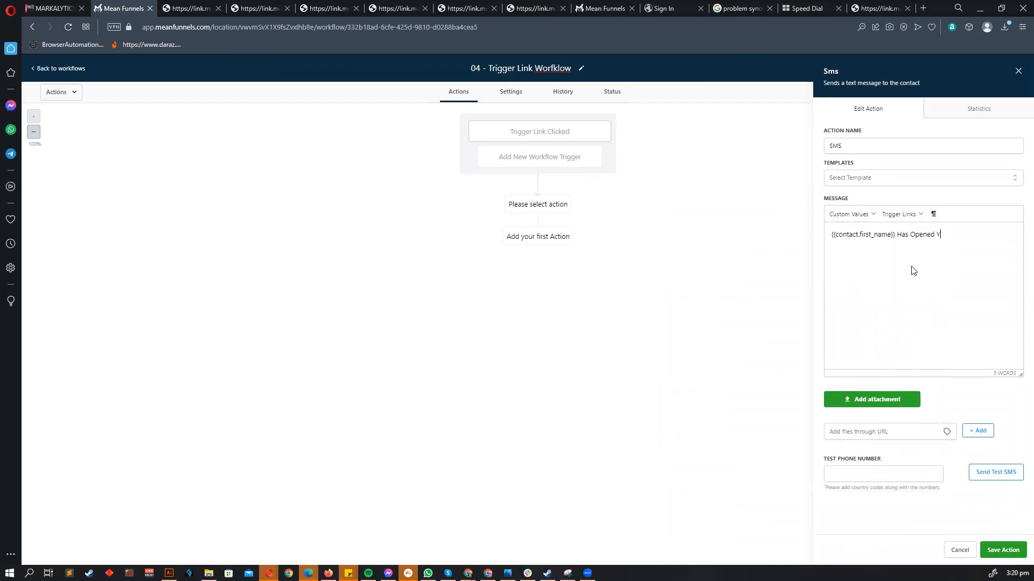
type("outube.")
left_click(1005, 549)
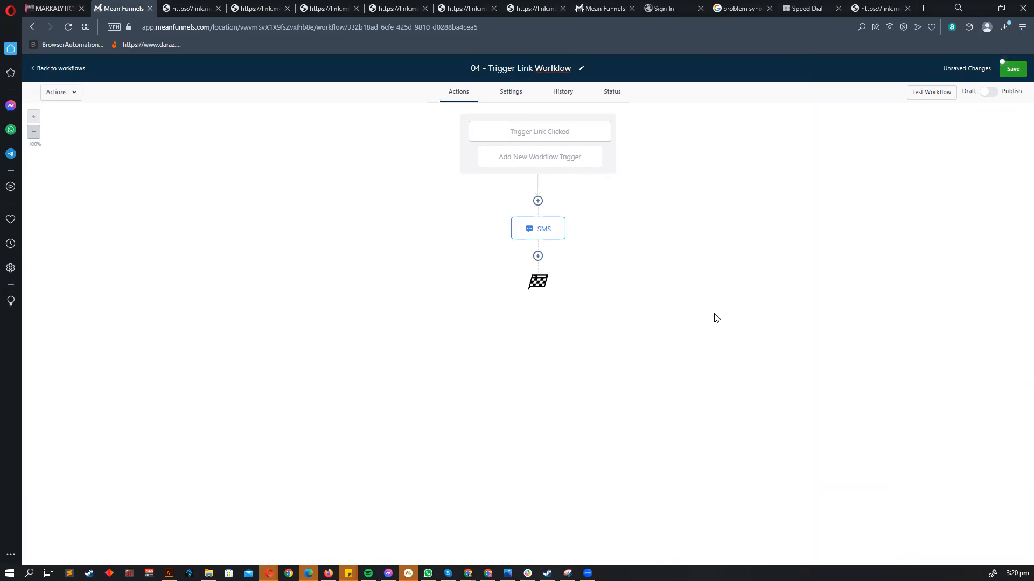
- Replace the SMS text with 'Please use this link to book a meeting'
left_click(548, 230)
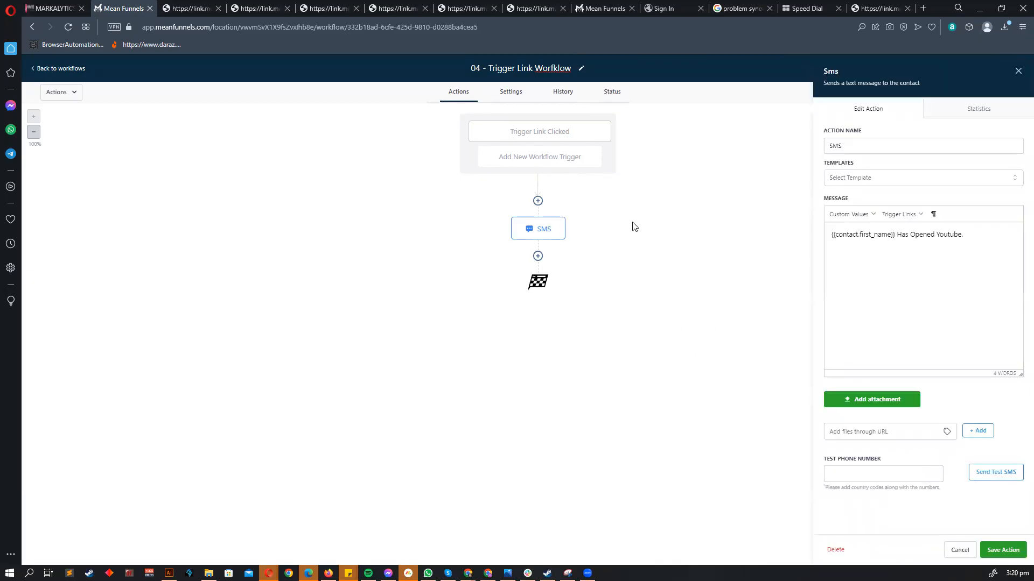
key("ctrl+a")
key("BackSpace")
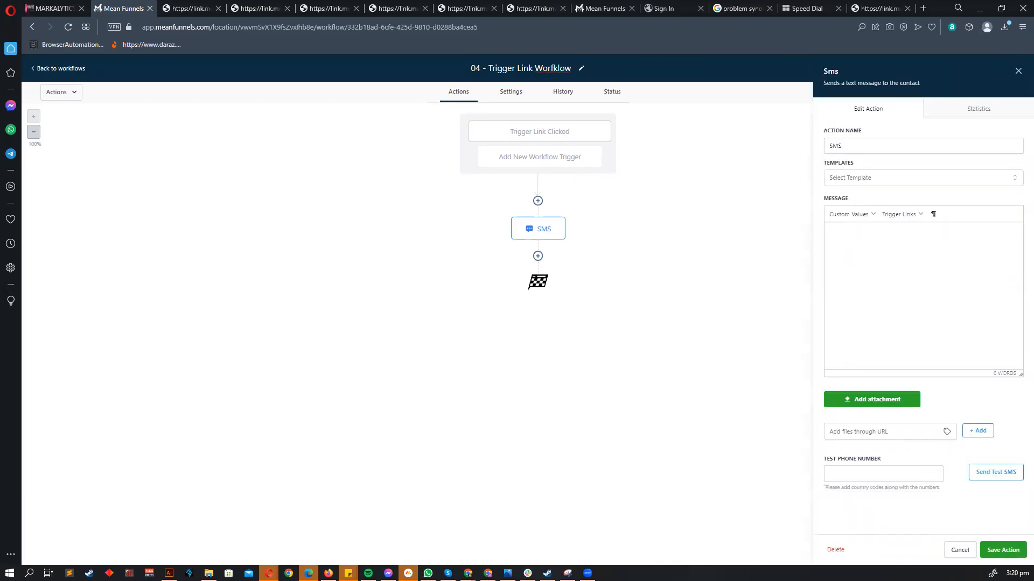
type("Plase u")
key("BackSpace")
key("BackSpace")
key("BackSpace")
key("BackSpace")
type("e")
key("BackSpace")
key("BackSpace")
type("ease use this link to book a meeting")
- Insert the Youtube Trigger Link into the message and close the SMS action
left_click(909, 222)
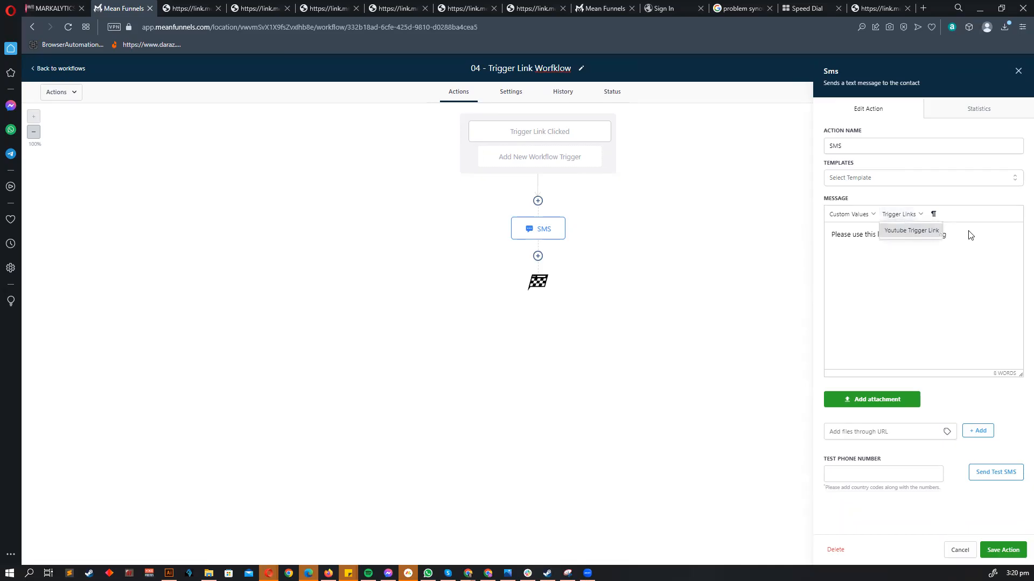
left_click(911, 215)
left_click(911, 230)
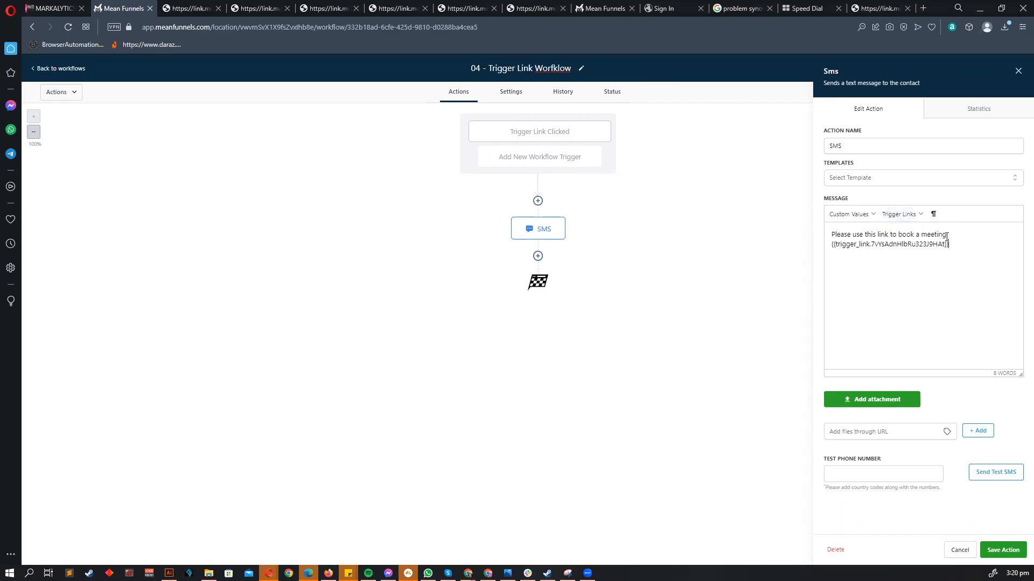
left_click_drag(955, 245, 809, 247)
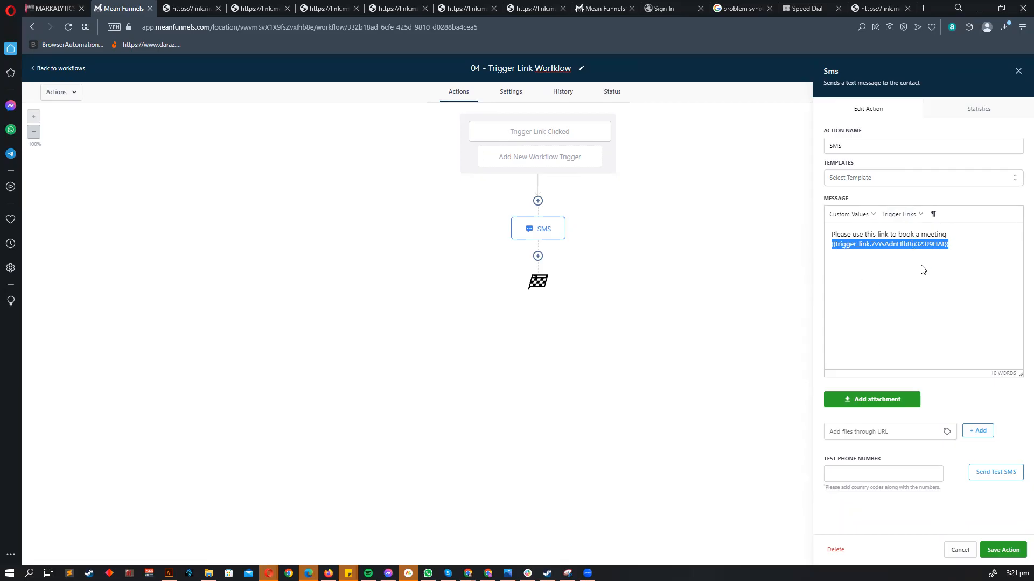
left_click_drag(952, 252, 770, 245)
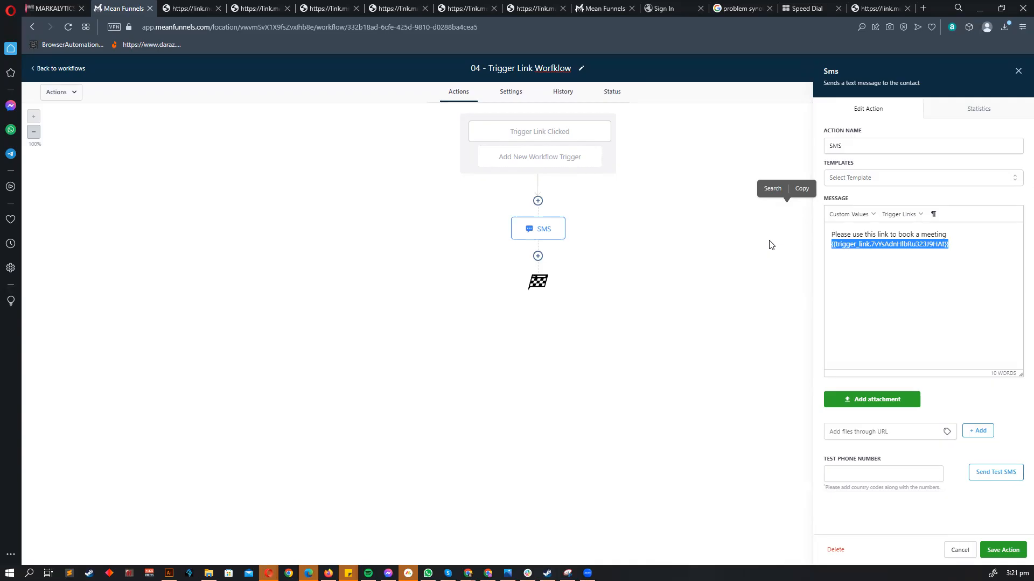
left_click(859, 277)
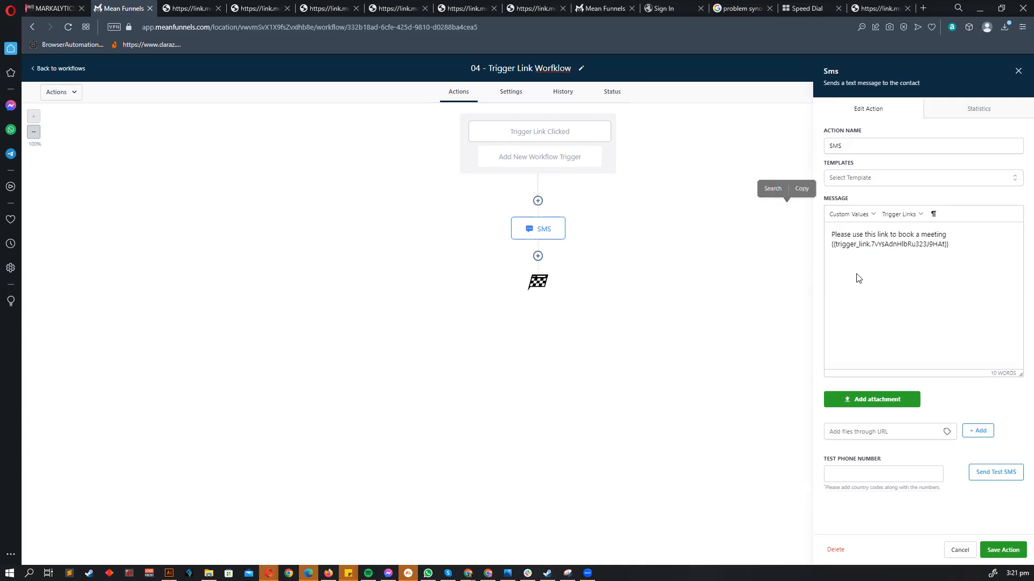
left_click(1003, 549)
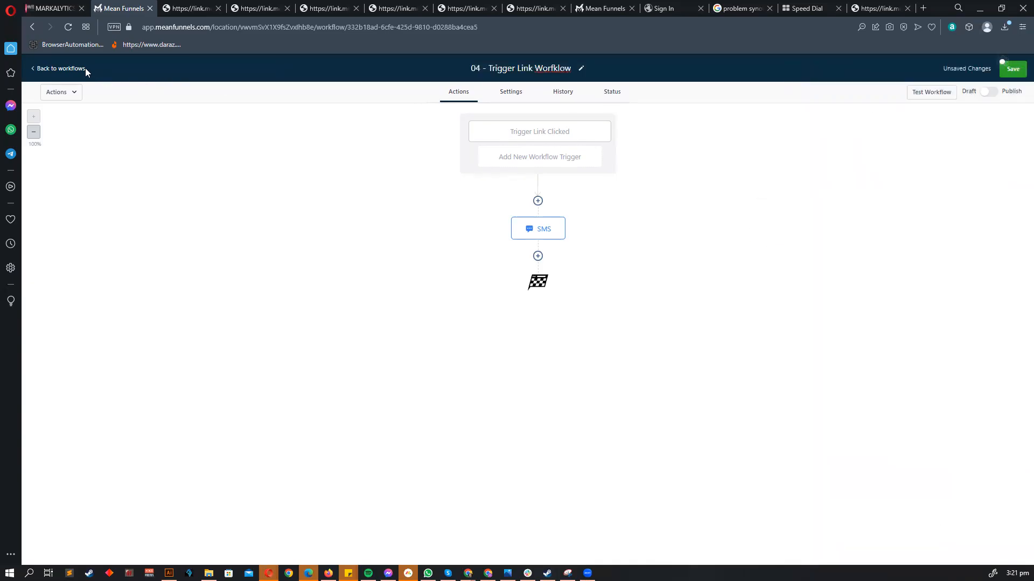
- Discard the unsaved workflow changes and open 03 - Contact Action triggers
left_click(85, 68)
left_click(598, 346)
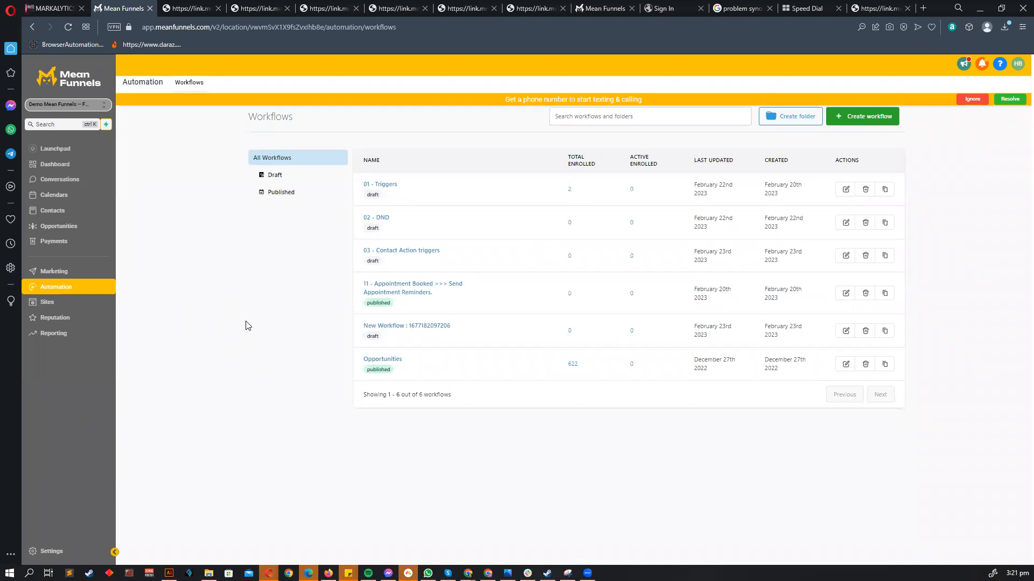
left_click_drag(388, 251, 425, 333)
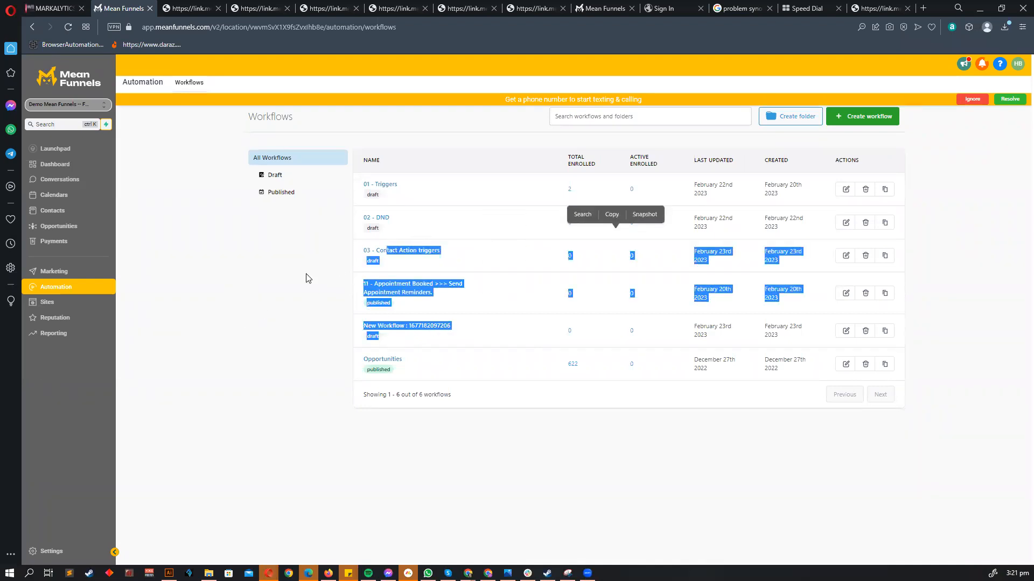
left_click(397, 260)
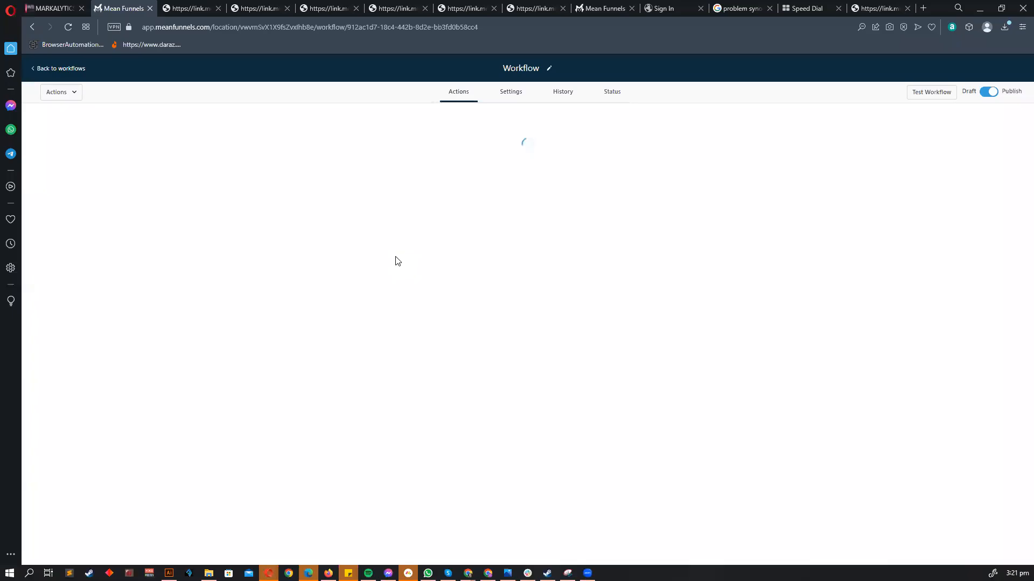
- Inspect the Twilio Validation Error trigger and the action list without changing anything
left_click(504, 160)
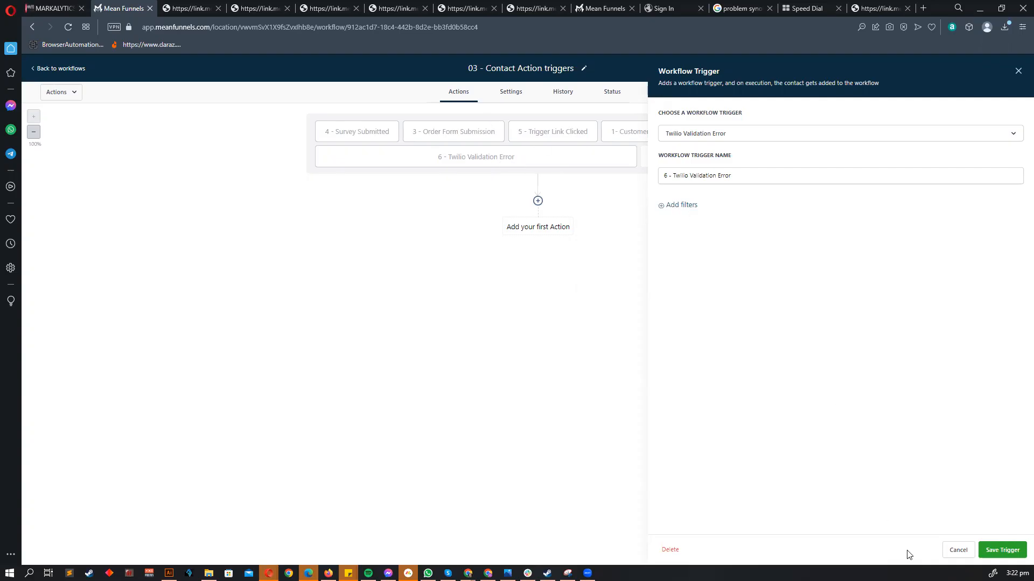
left_click(947, 550)
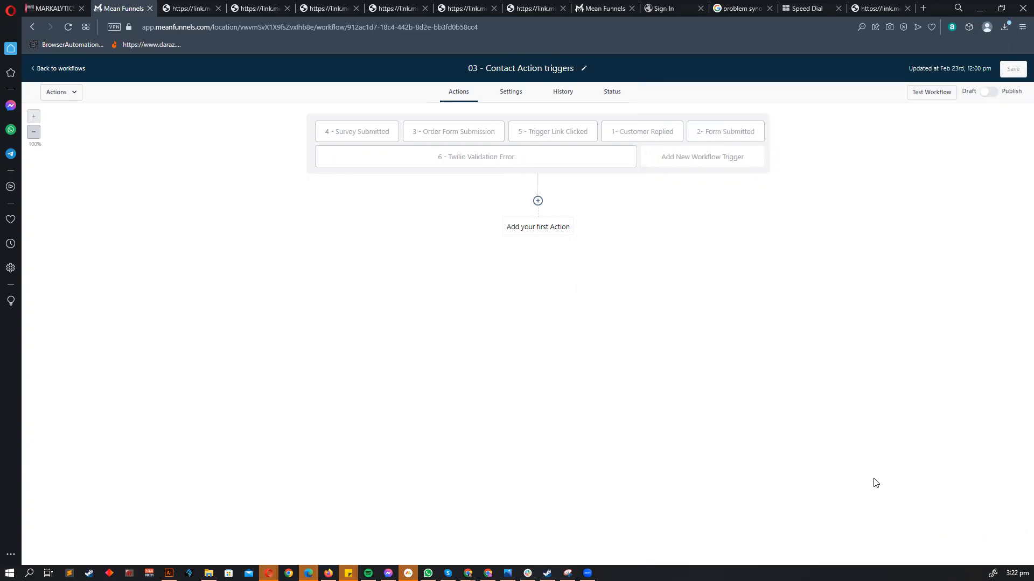
left_click(538, 200)
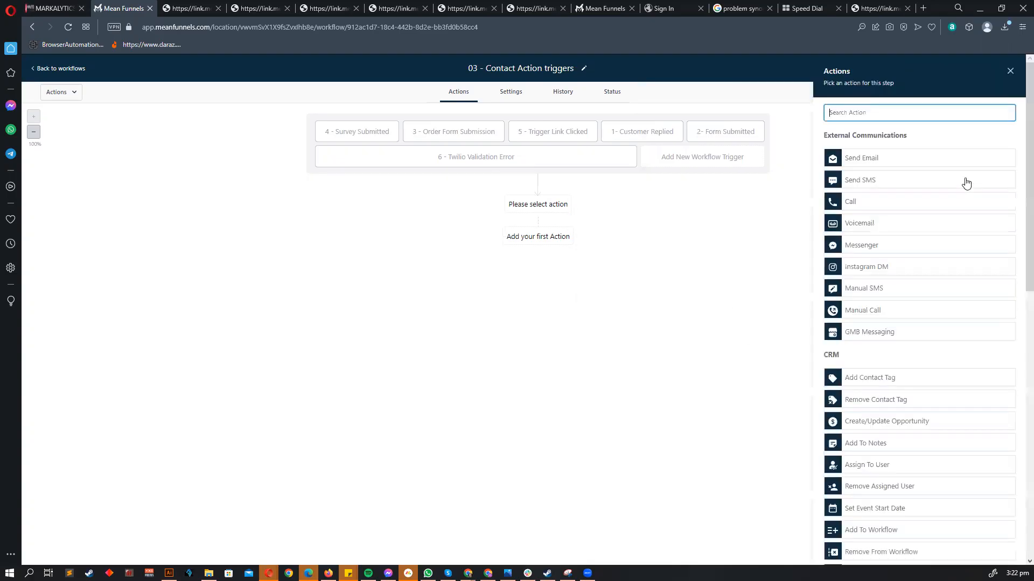
scroll(887, 307, "down", 5)
scroll(887, 307, "down", 3)
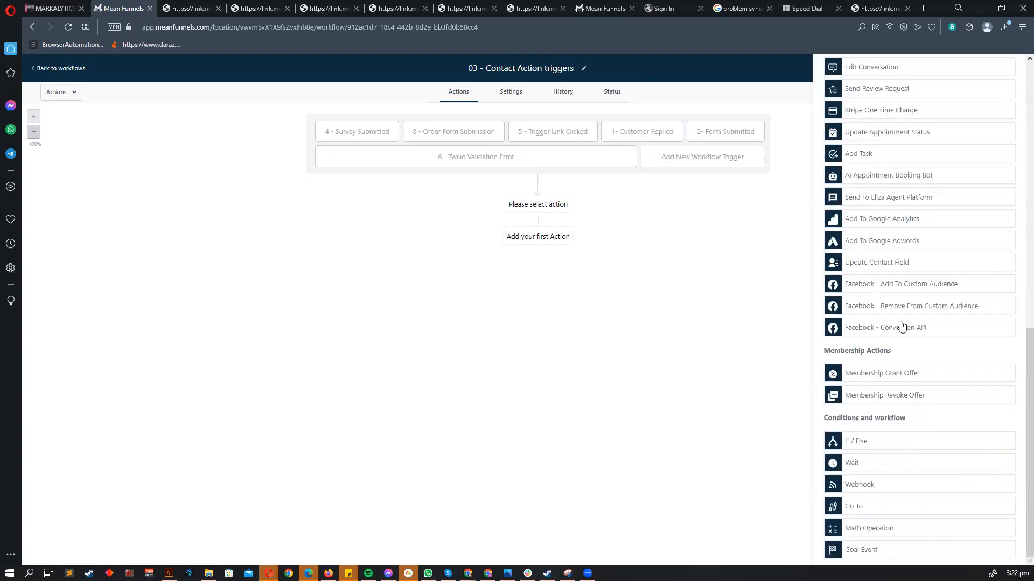
scroll(920, 172, "up", 1)
scroll(920, 172, "up", 10)
left_click(1008, 76)
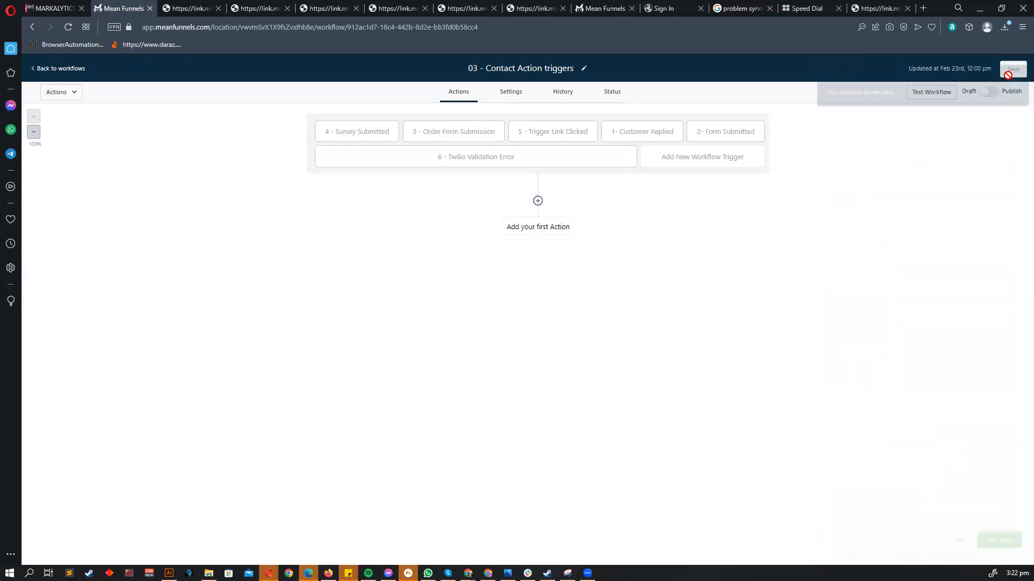